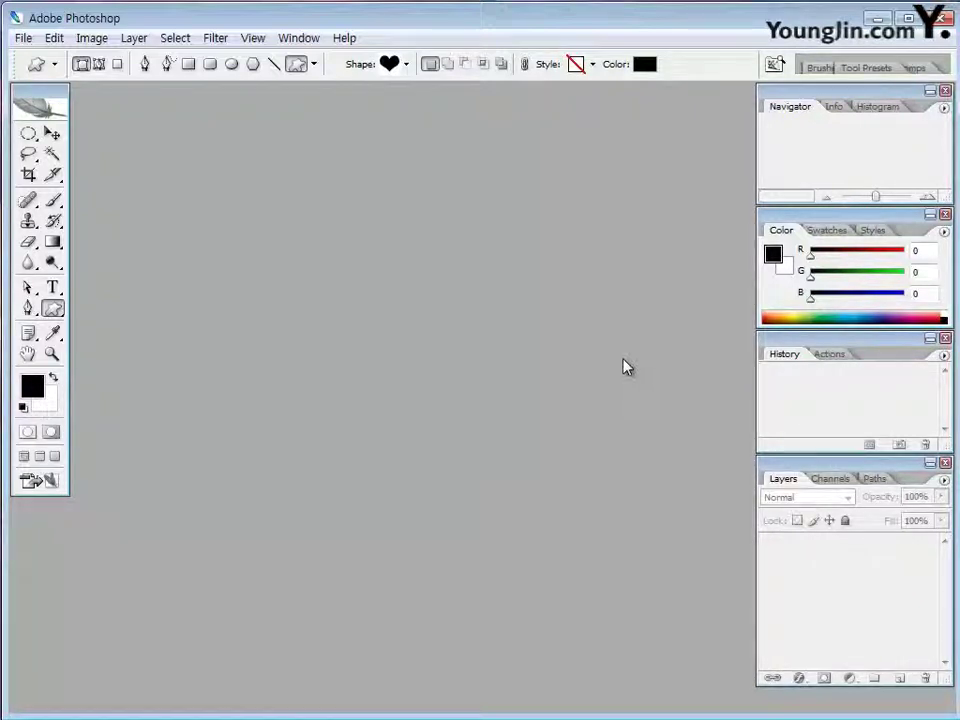
Create a new 500 x 350 pixel RGB document at 72 pixels/inch with a white background, and enlarge its window to show the whole canvas.
key(ctrl+n)
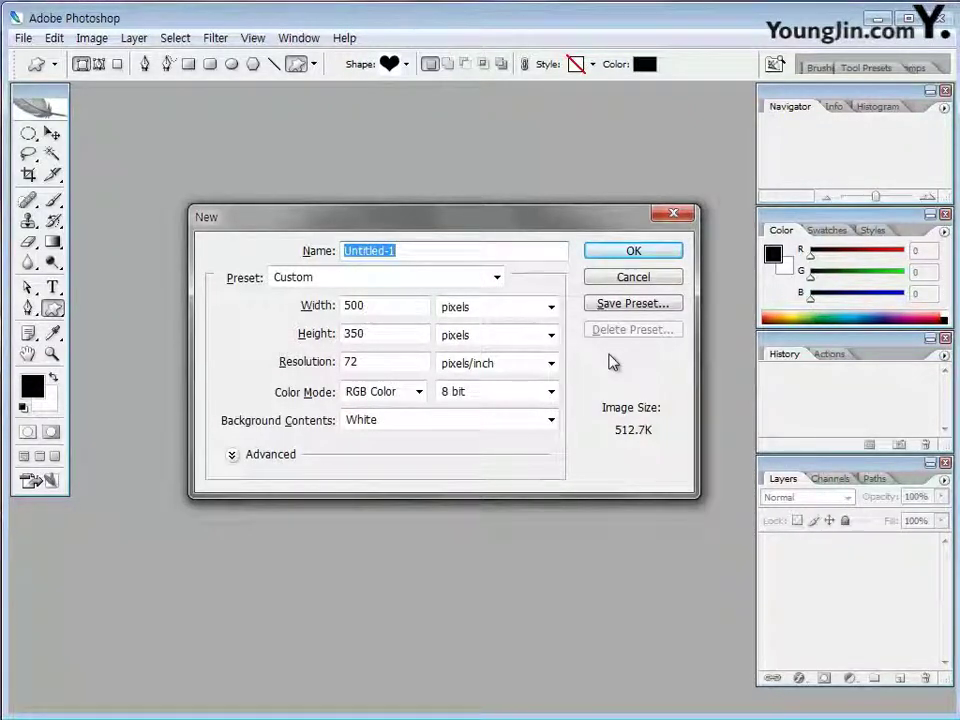
click(364, 305)
drag(364, 305, 326, 304)
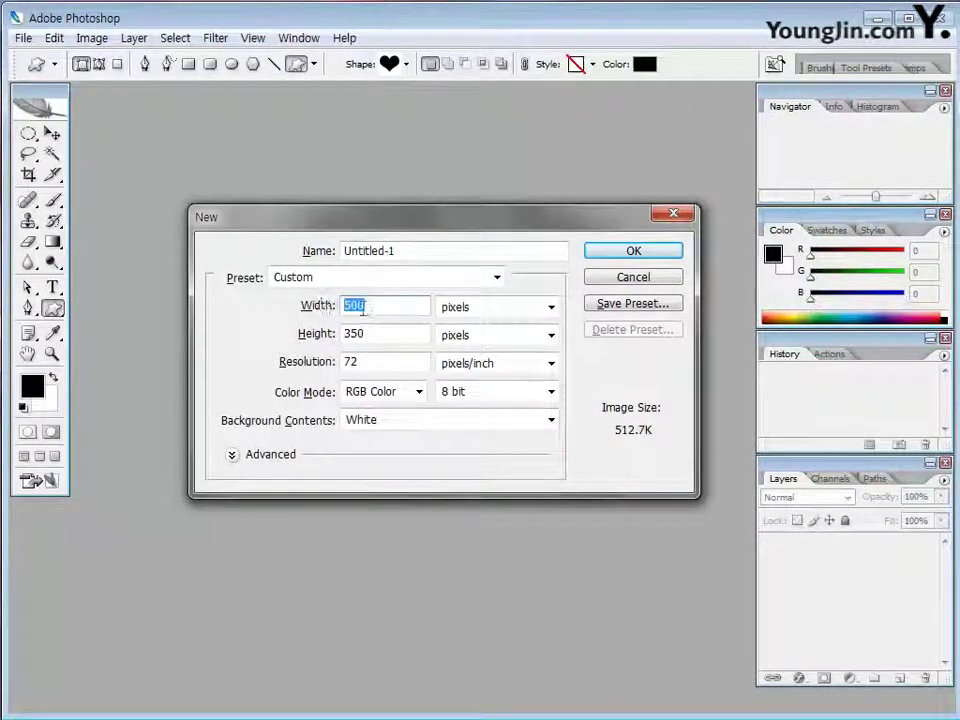
text(500)
key(Tab)
text(35)
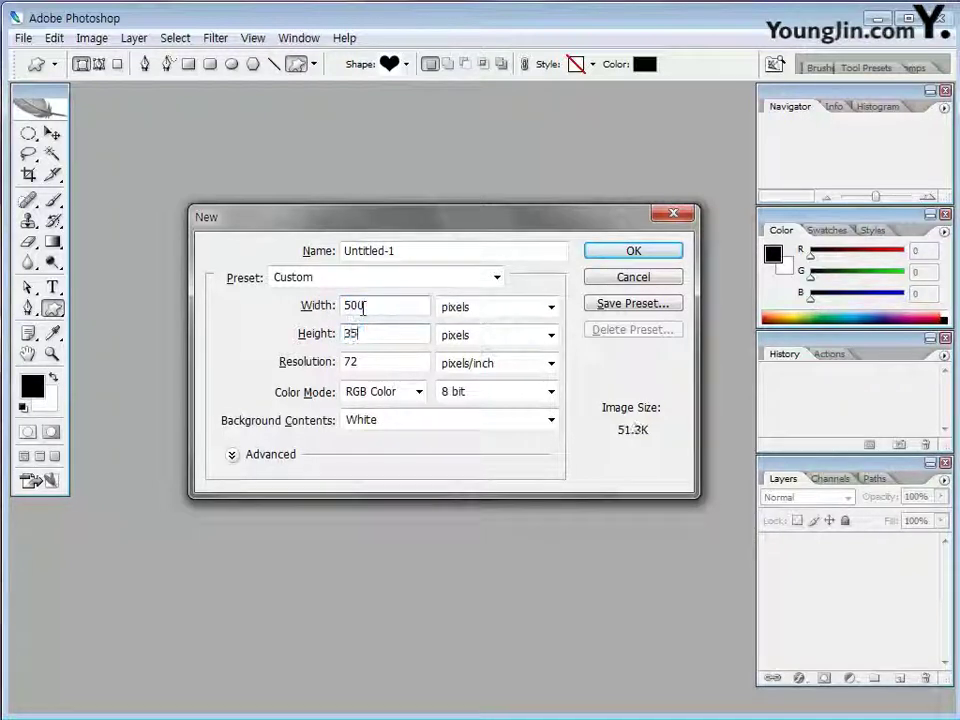
text(0)
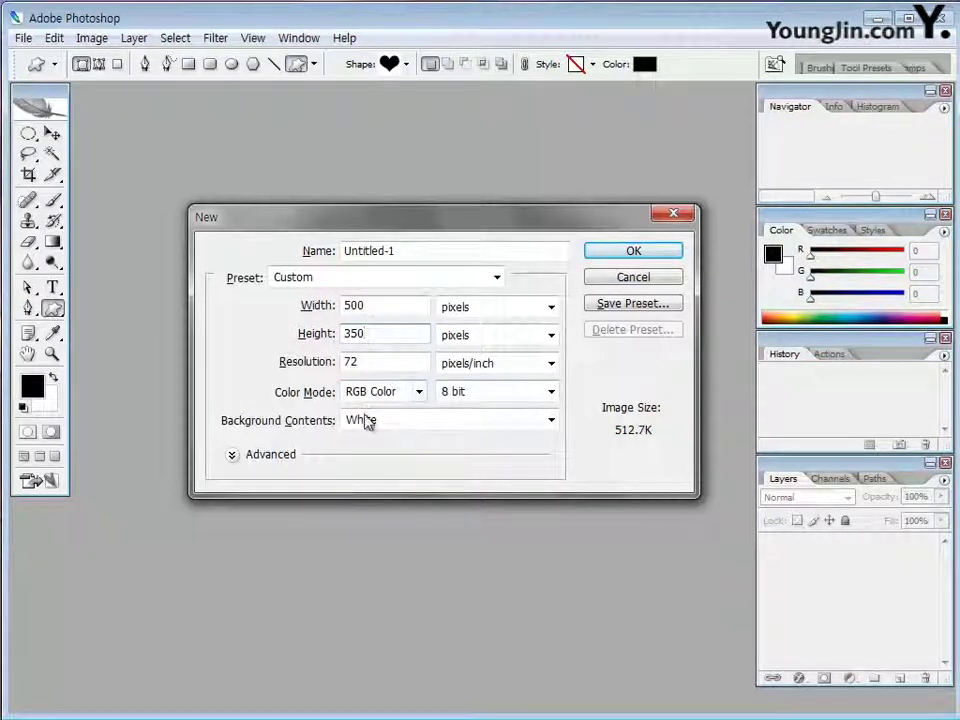
click(670, 253)
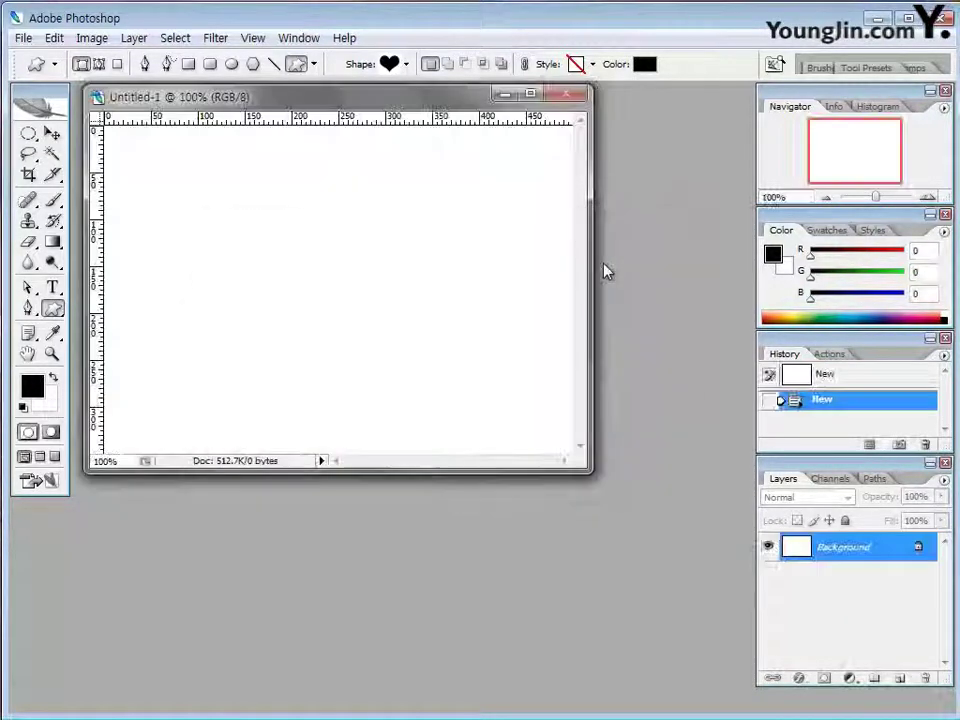
drag(590, 468, 619, 499)
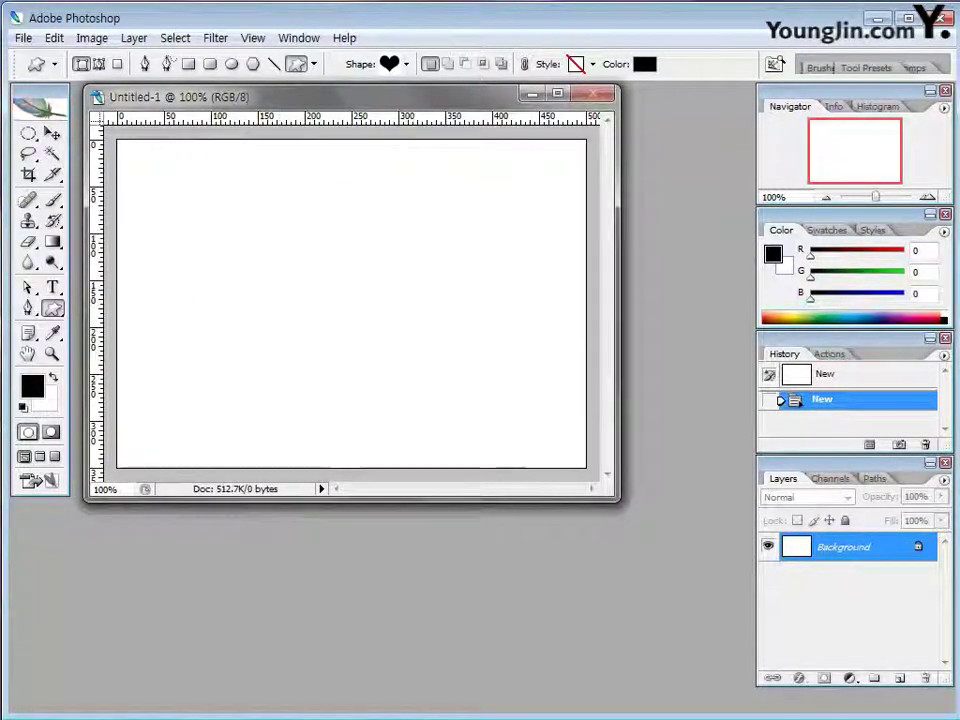
Save the blank document in Photoshop format in the Chapter02 folder as 기출따라하기-2-1.
click(22, 37)
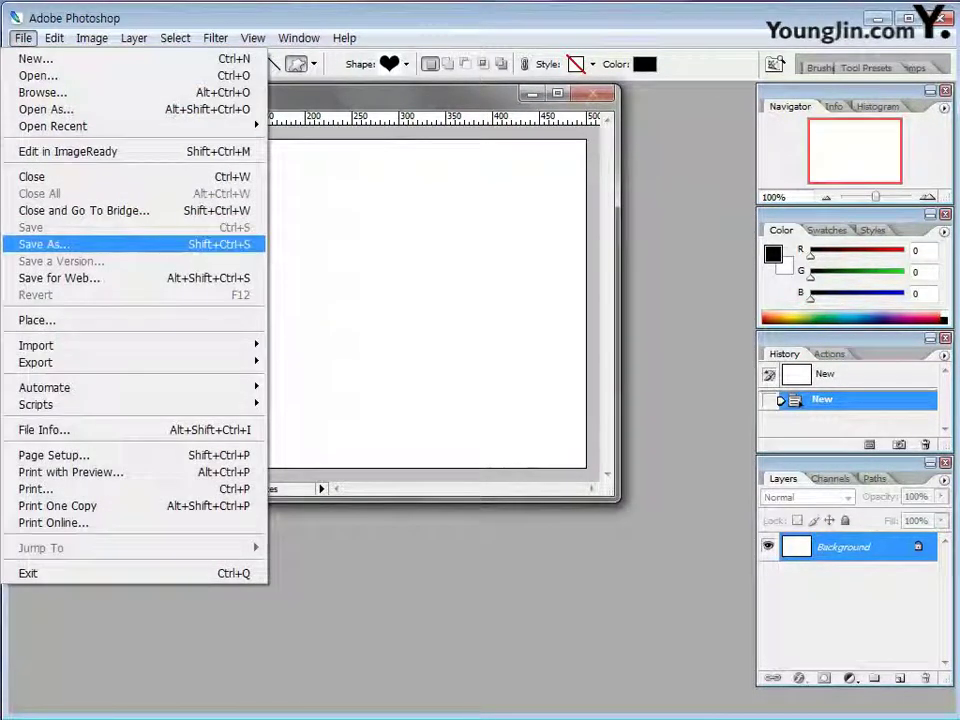
click(45, 244)
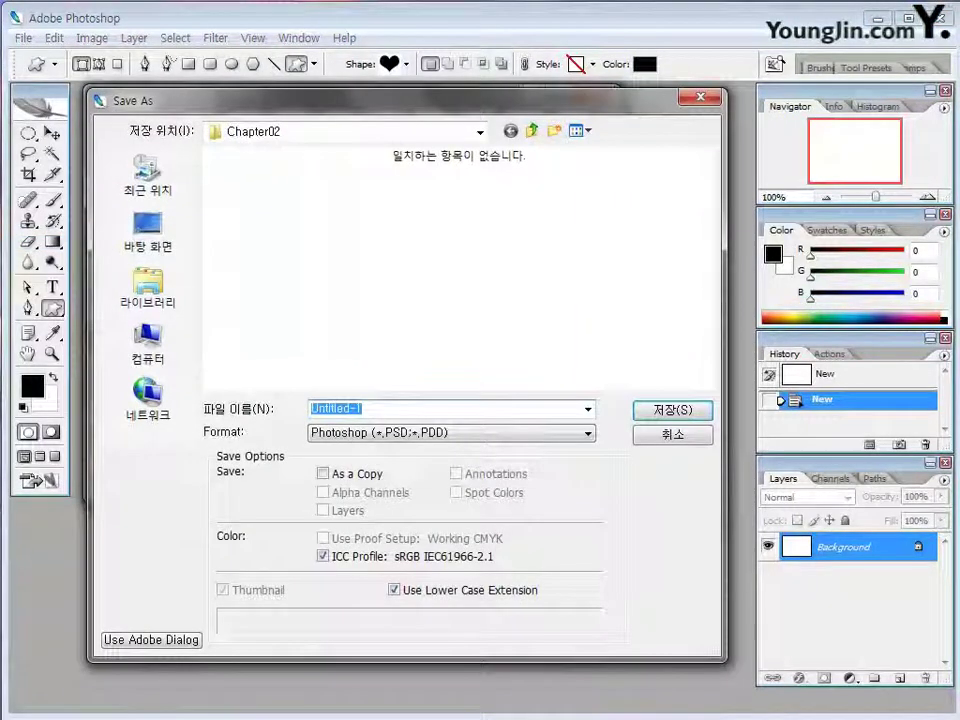
text(기)
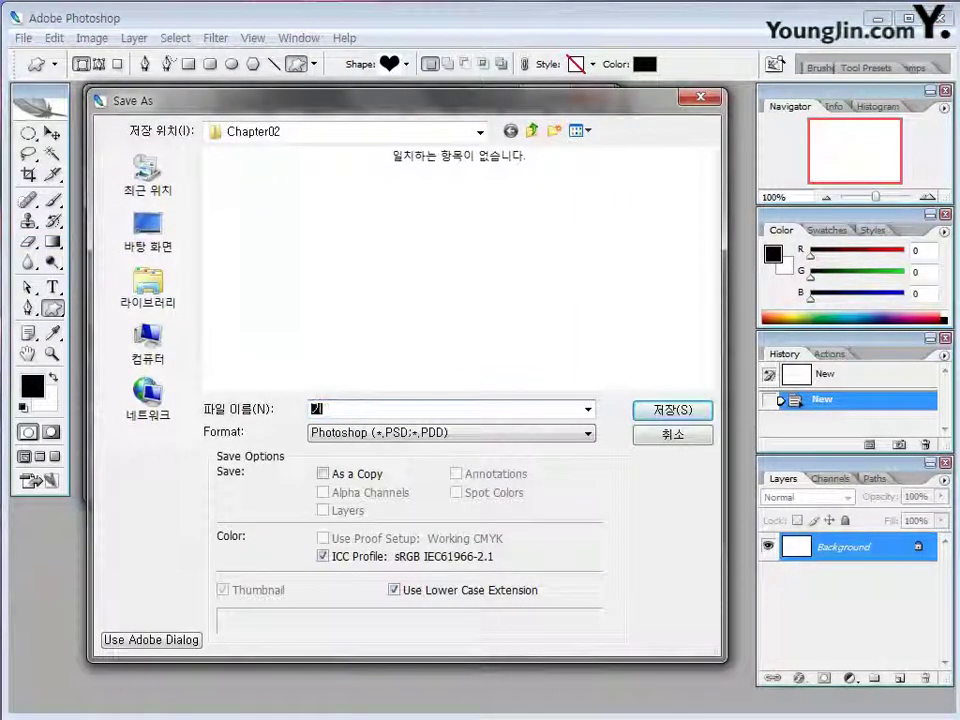
text(출따라하기)
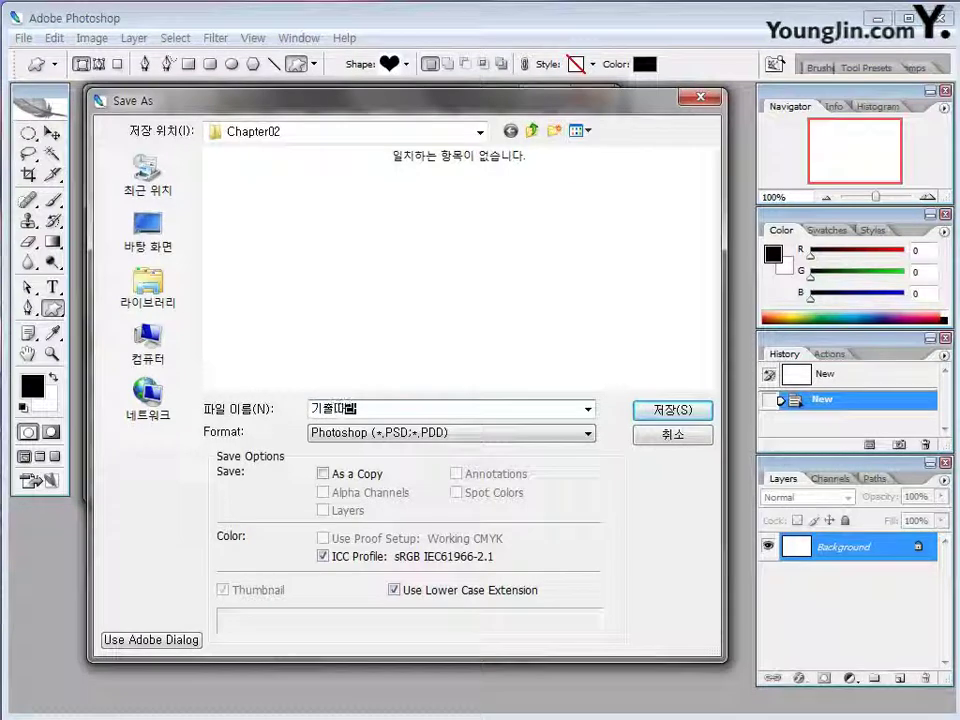
text(-2-1)
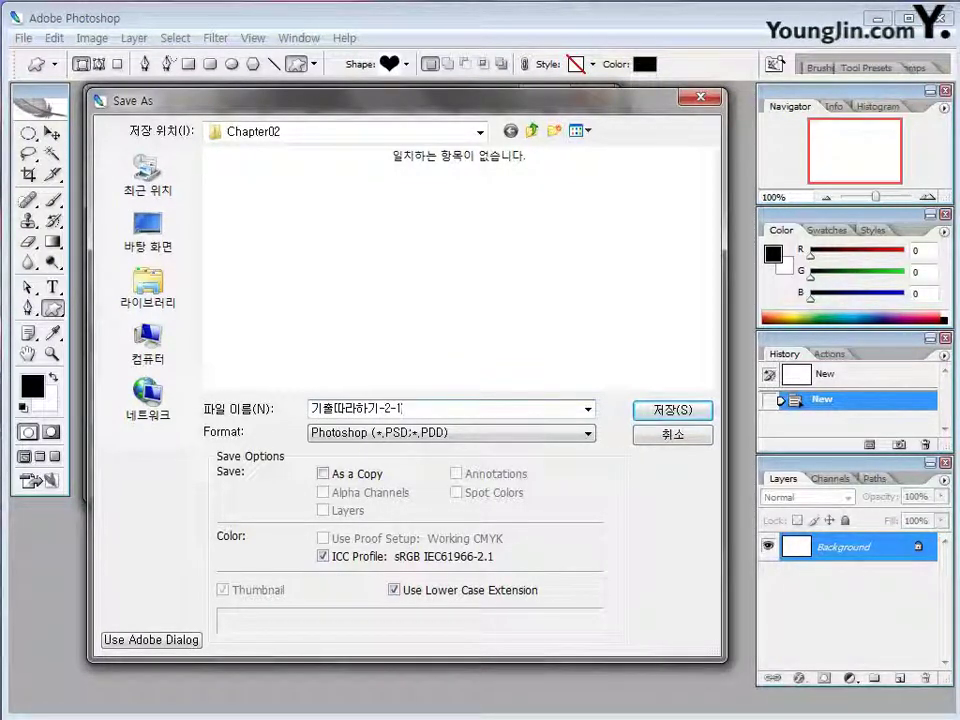
key(Return)
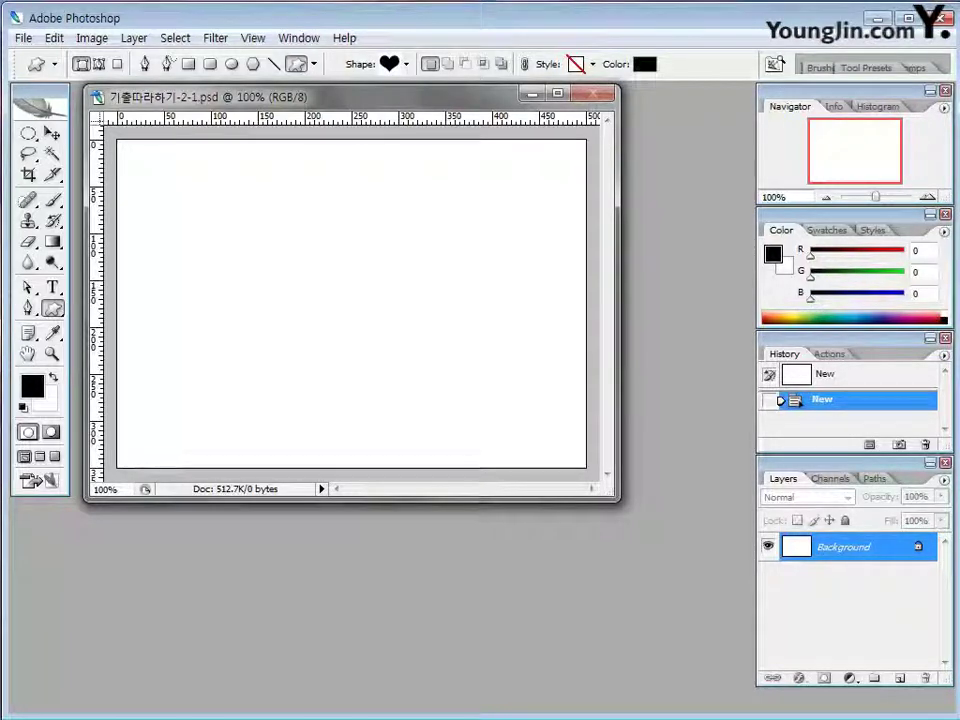
Open the images 1급-1.jpg, 1급-2.jpg and 1급-3.jpg together from the Chapter02 folder.
key(ctrl+o)
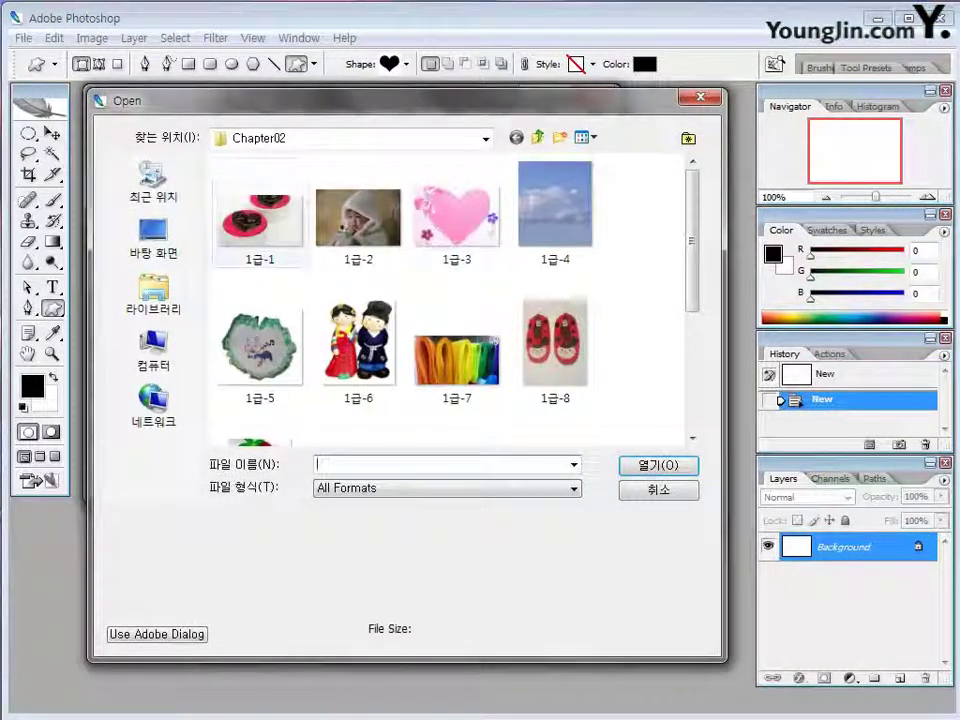
click(259, 212)
shift+click(457, 212)
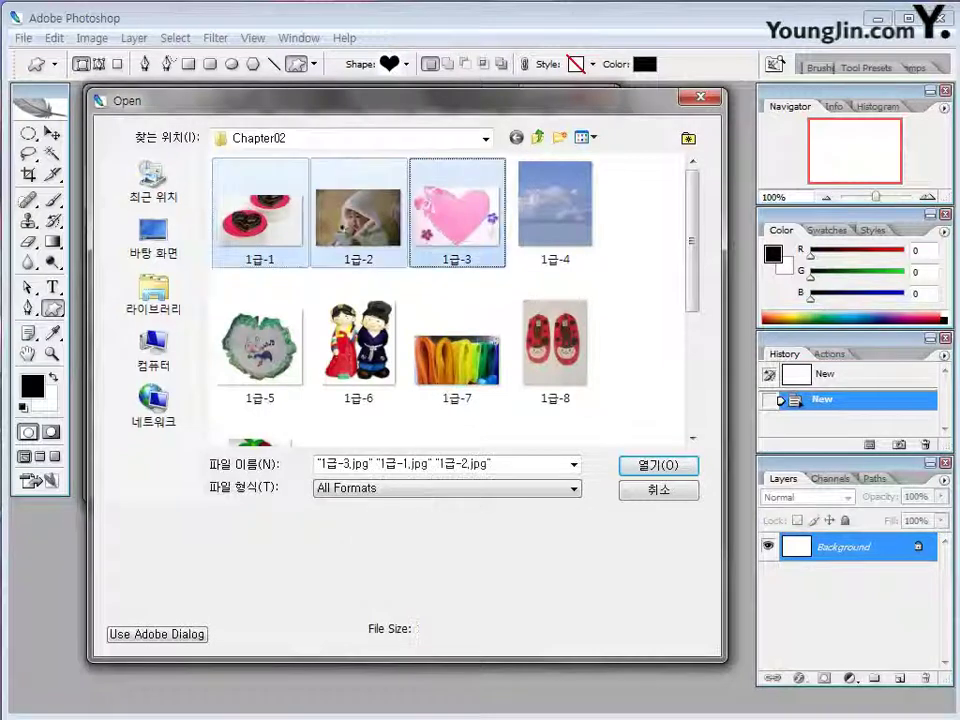
key(Return)
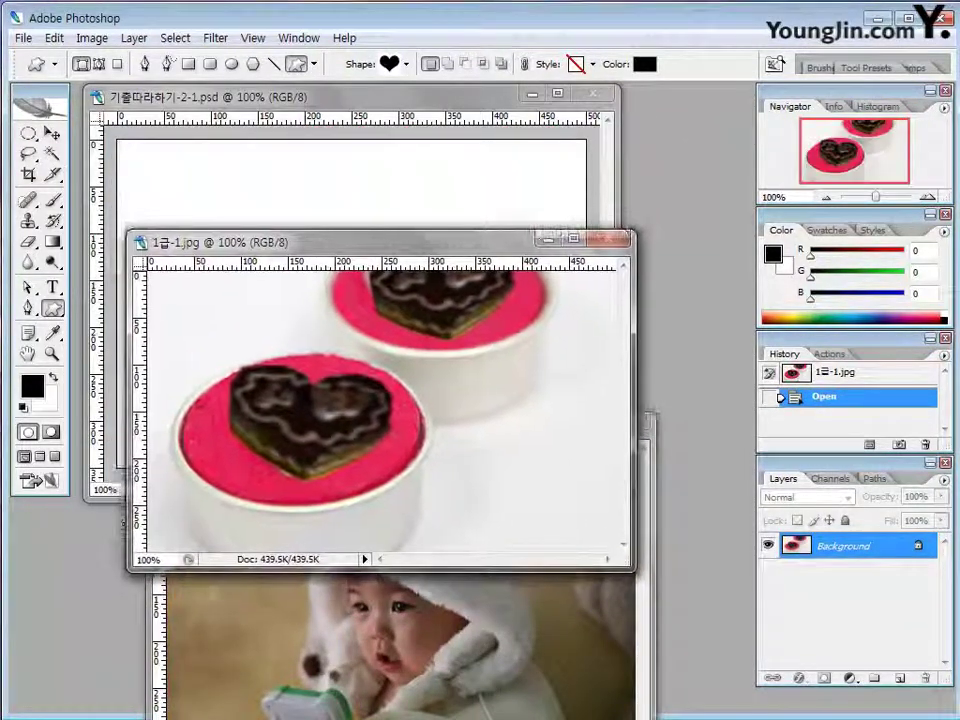
Copy the 1급-1.jpg cake picture into 기출따라하기-2-1.psd and stretch its height to about 116.7% to fill the canvas.
key(v)
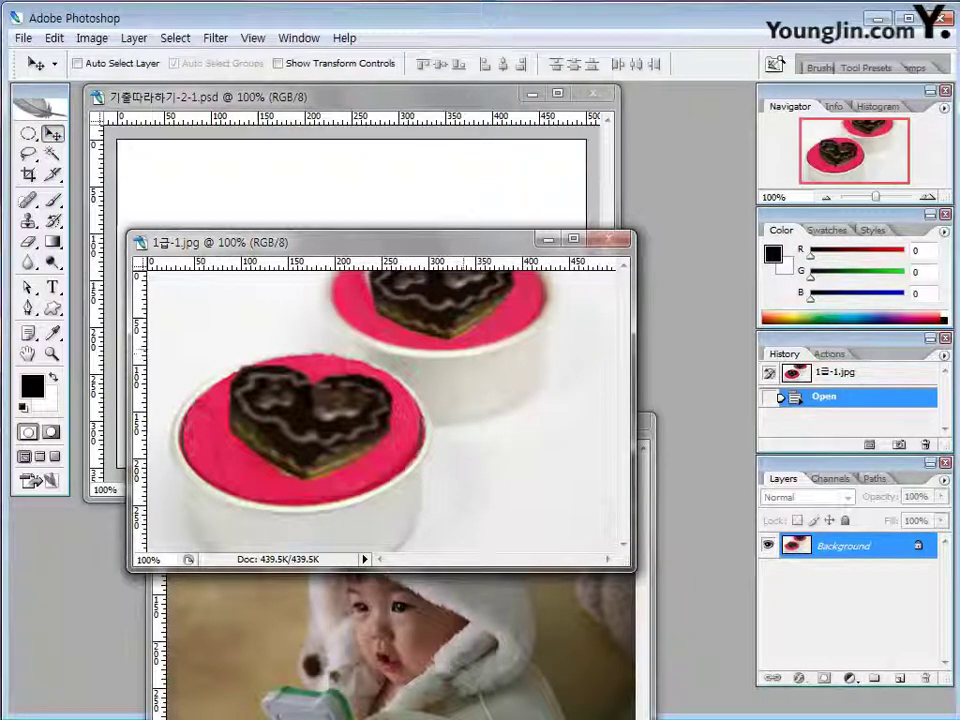
drag(295, 420, 285, 290)
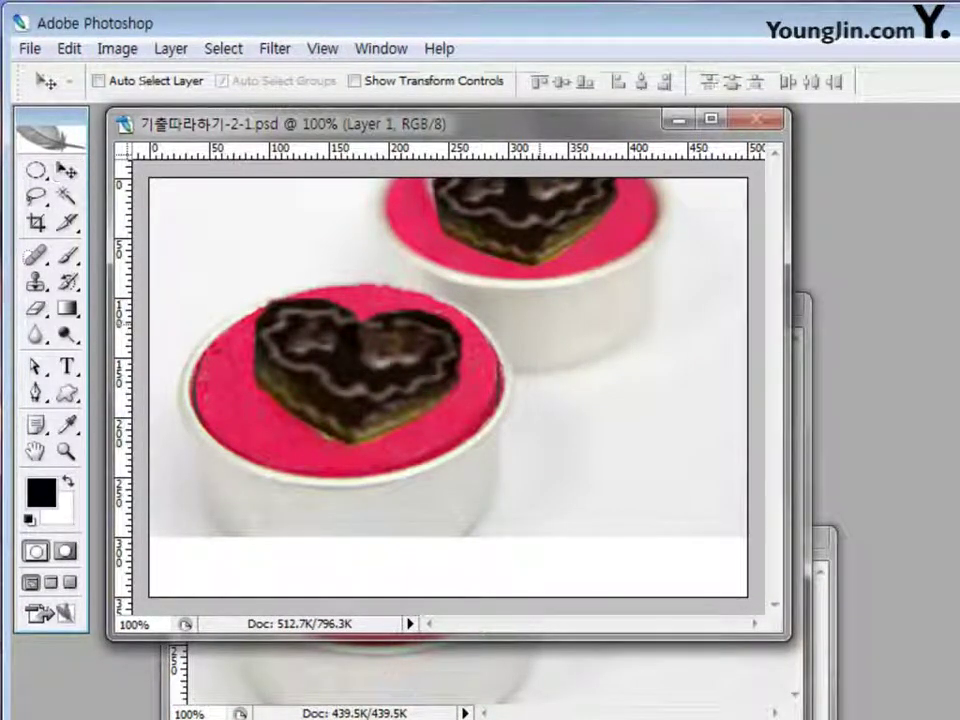
key(ctrl+t)
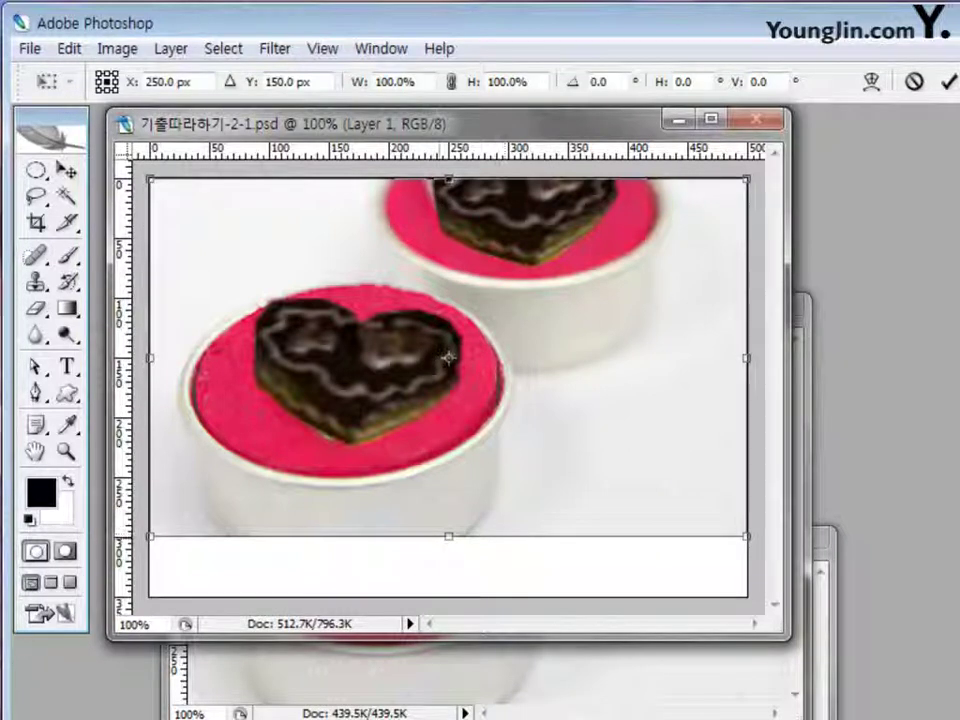
drag(448, 536, 448, 596)
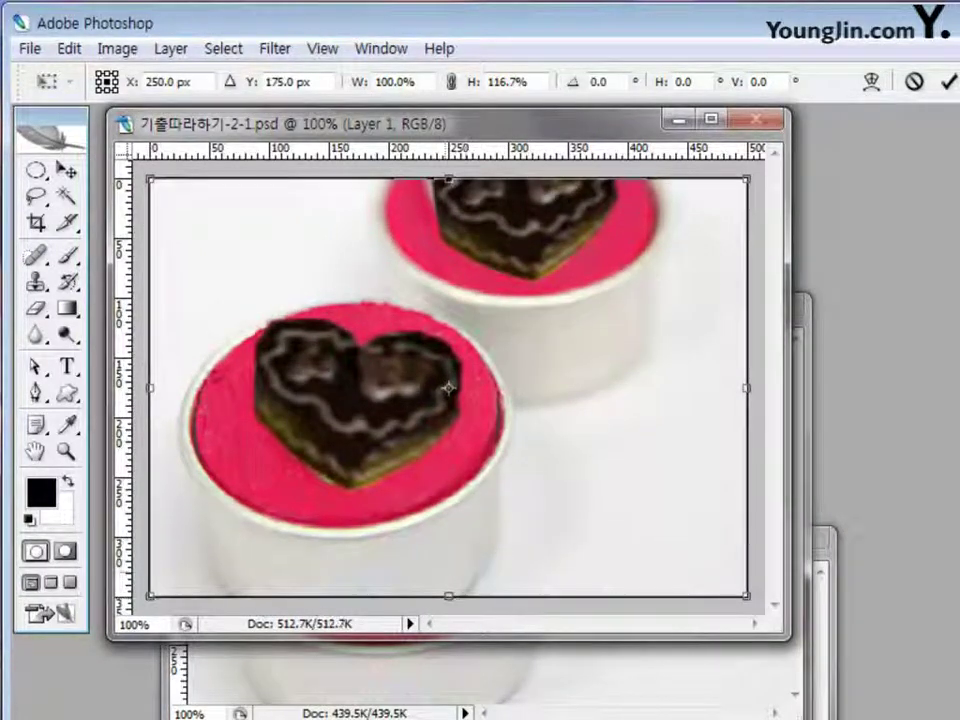
key(Return)
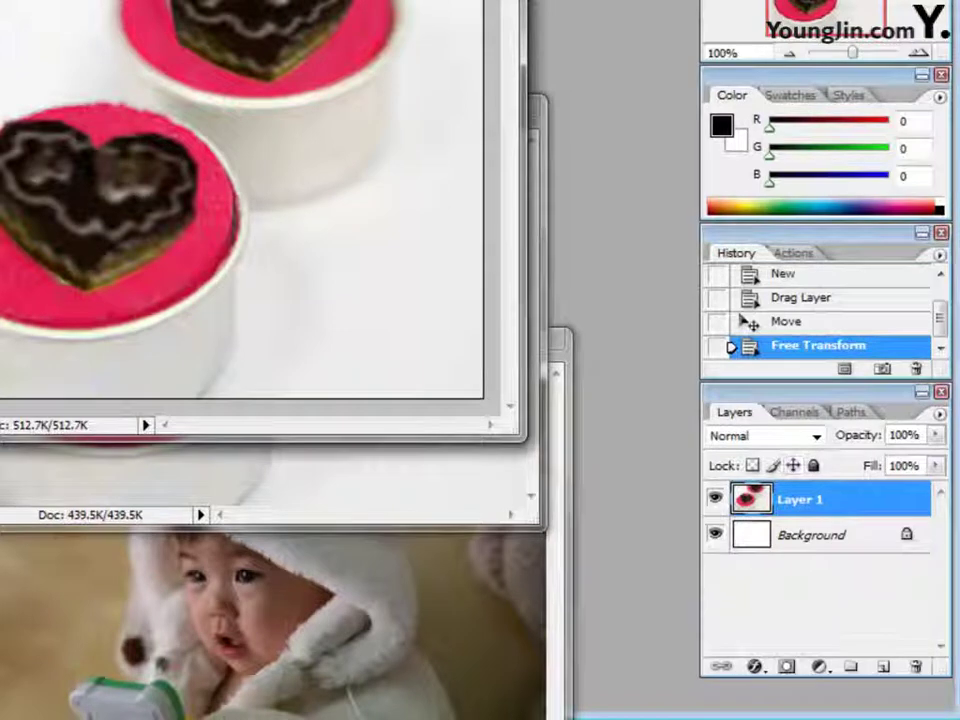
Rename the cake picture's layer as 케이크.
double_click(800, 498)
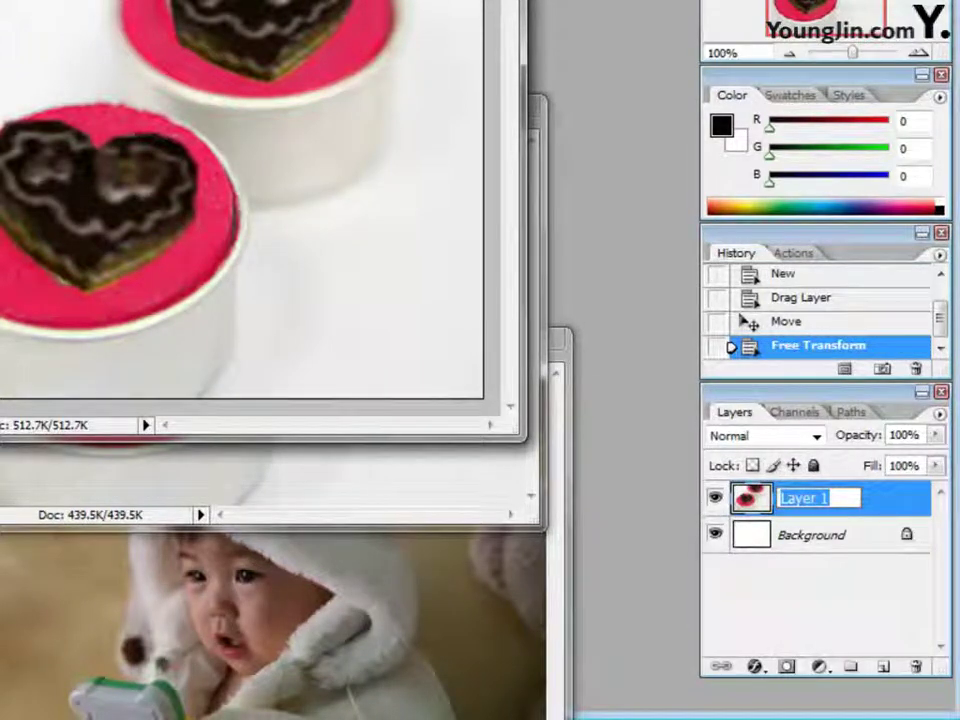
text(케이크)
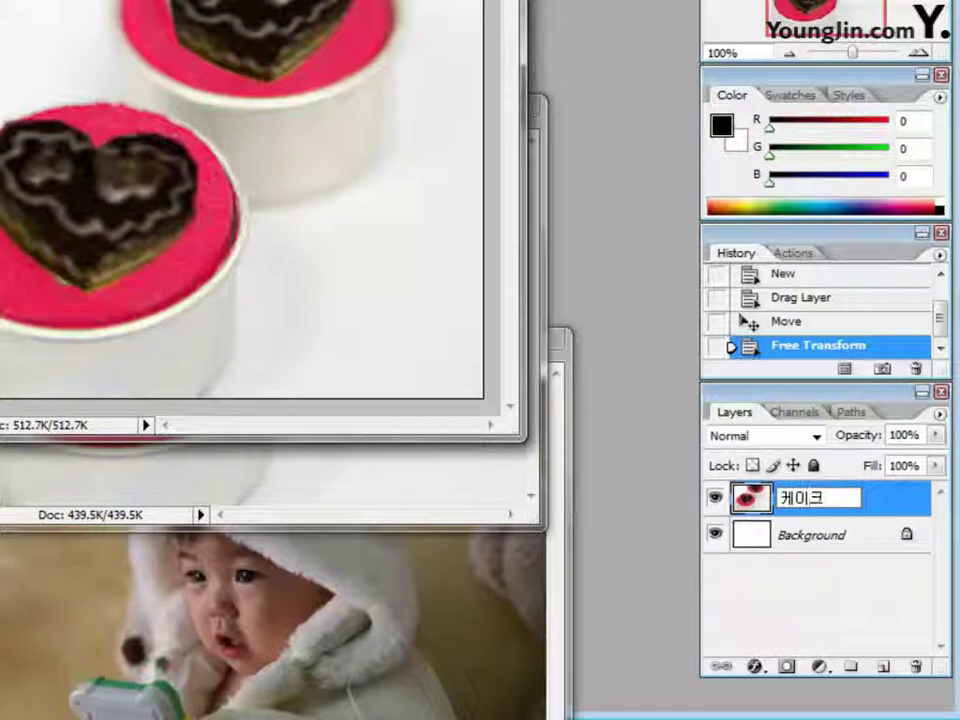
key(Return)
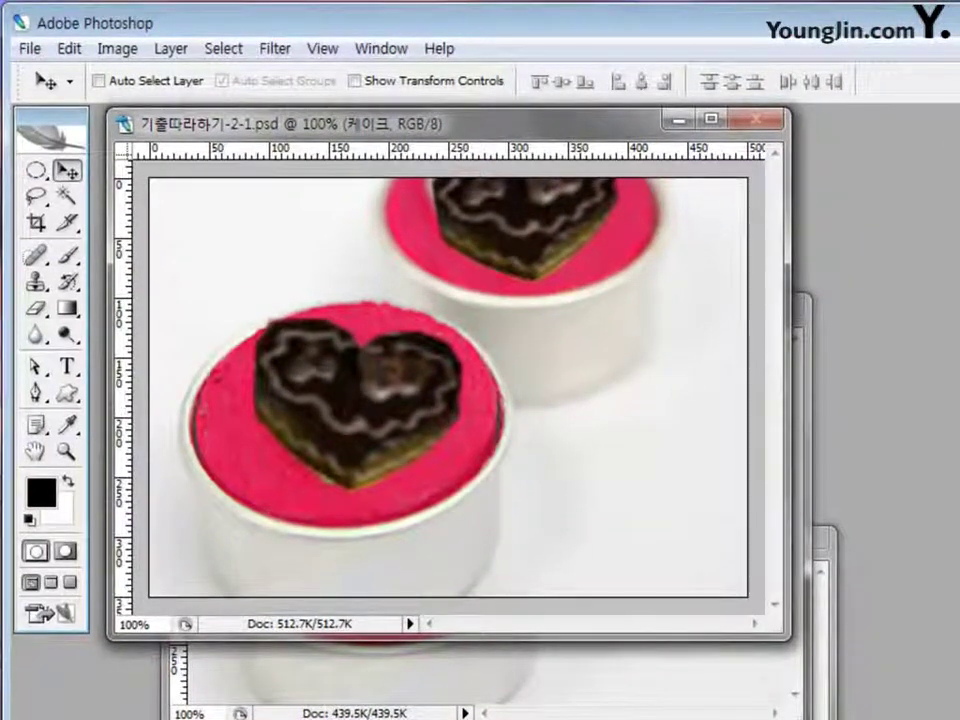
Apply the artistic Dry Brush filter to the 케이크 layer.
click(275, 48)
mouse_move(150, 225)
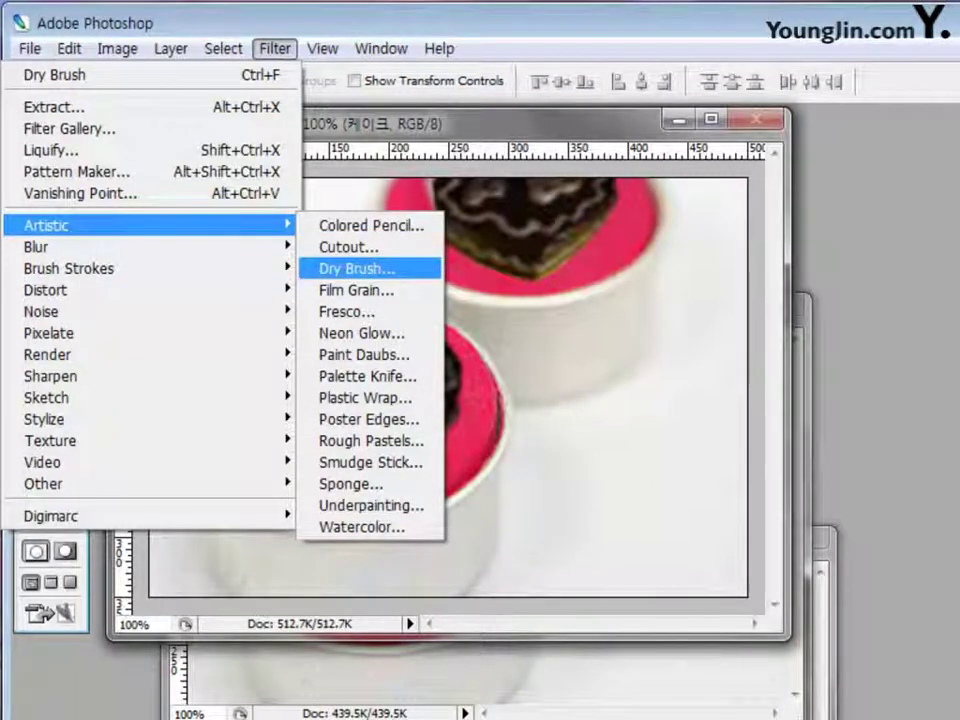
click(357, 268)
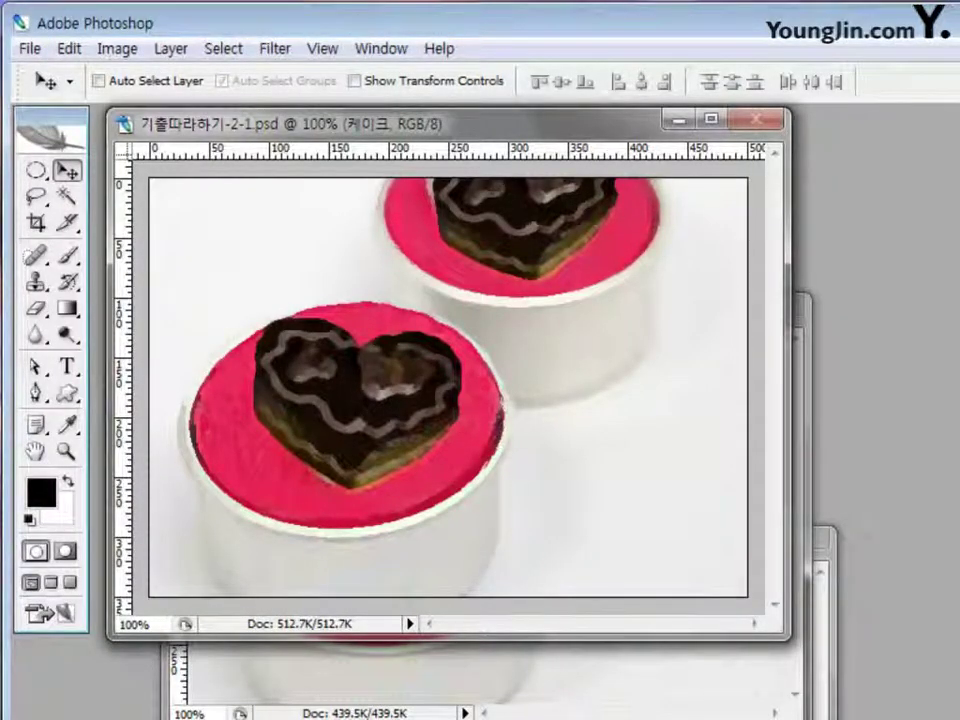
Copy the baby photo from 1급-2.jpg into 기출따라하기-2-1.psd and move it up and right over the cakes.
key(ctrl+Tab)
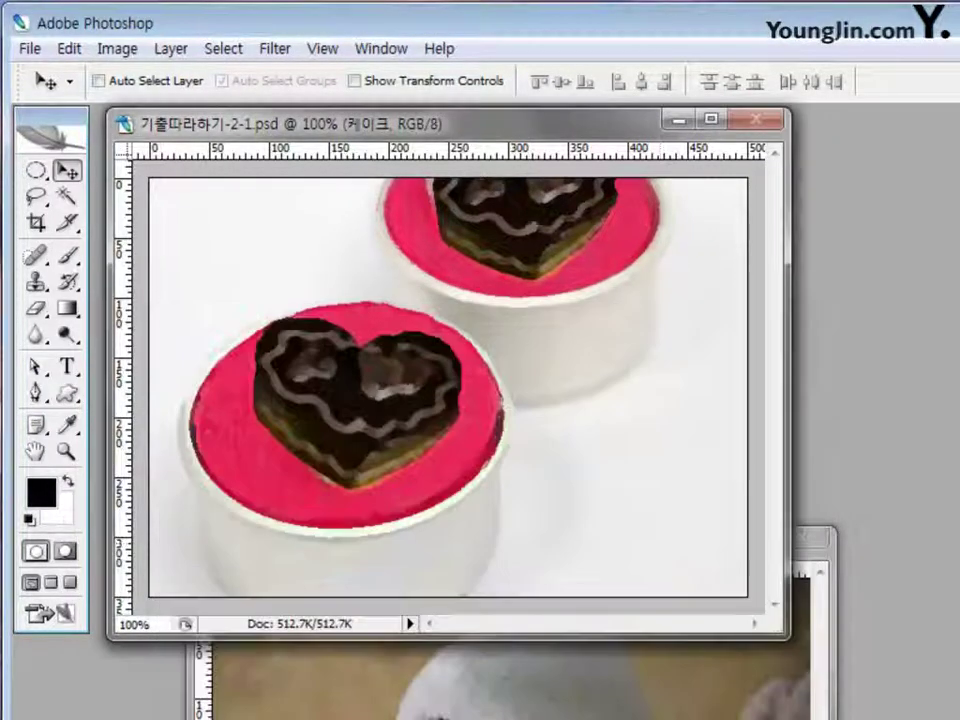
key(ctrl+Tab)
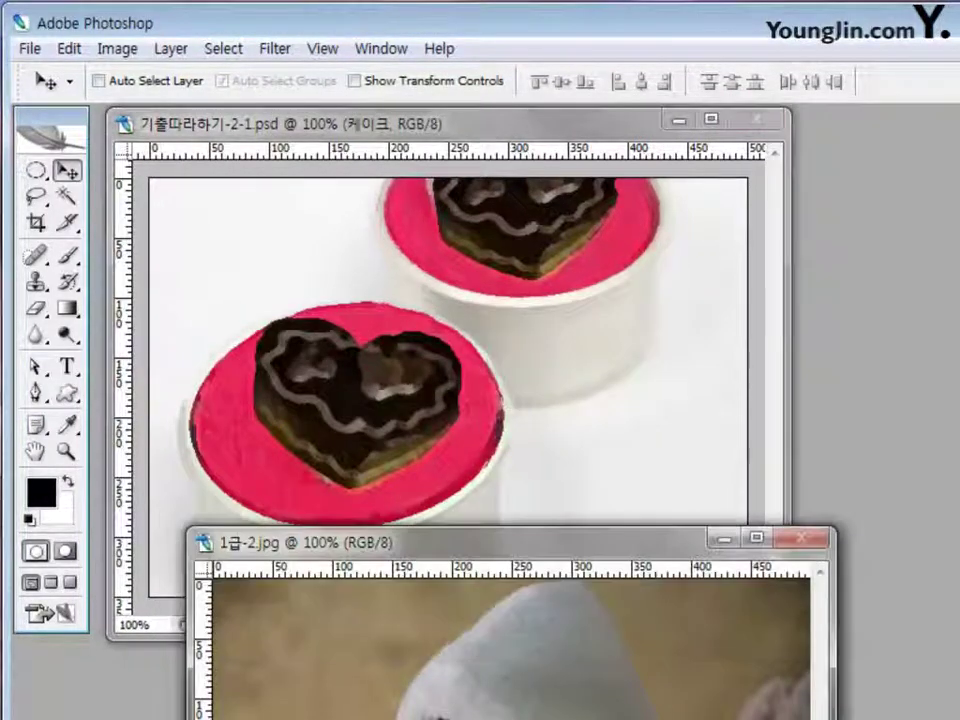
drag(600, 542, 605, 473)
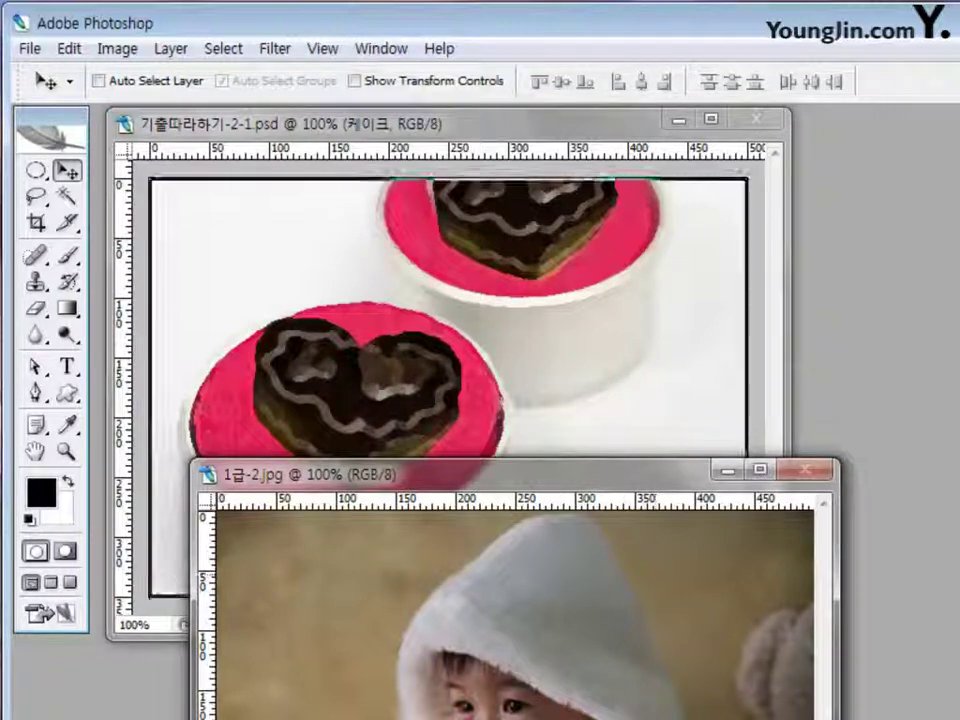
key(ctrl+v)
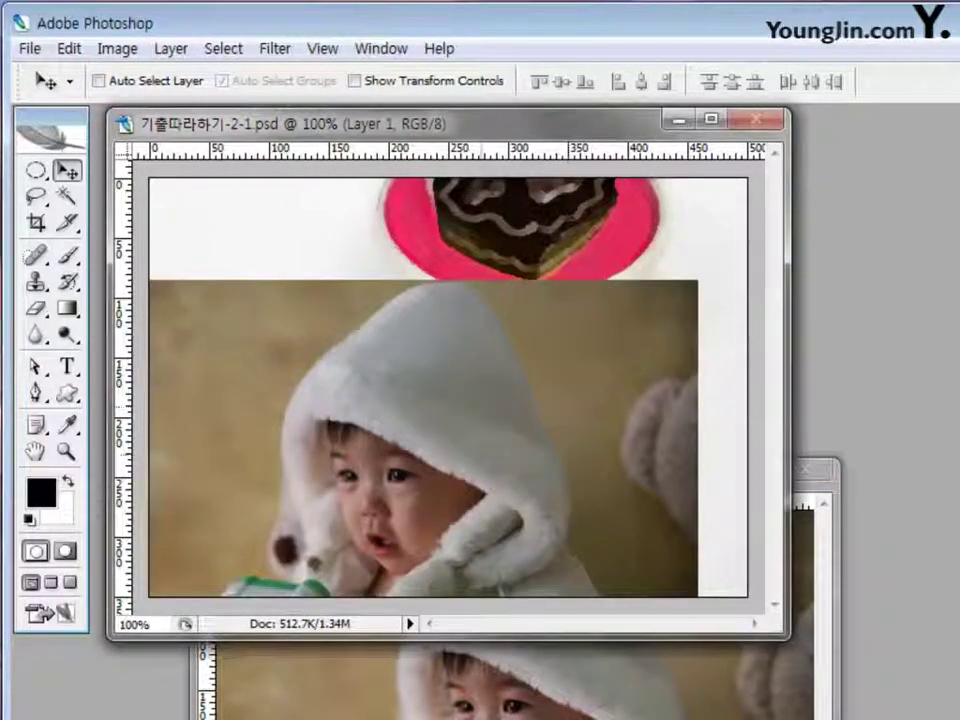
drag(400, 450, 468, 367)
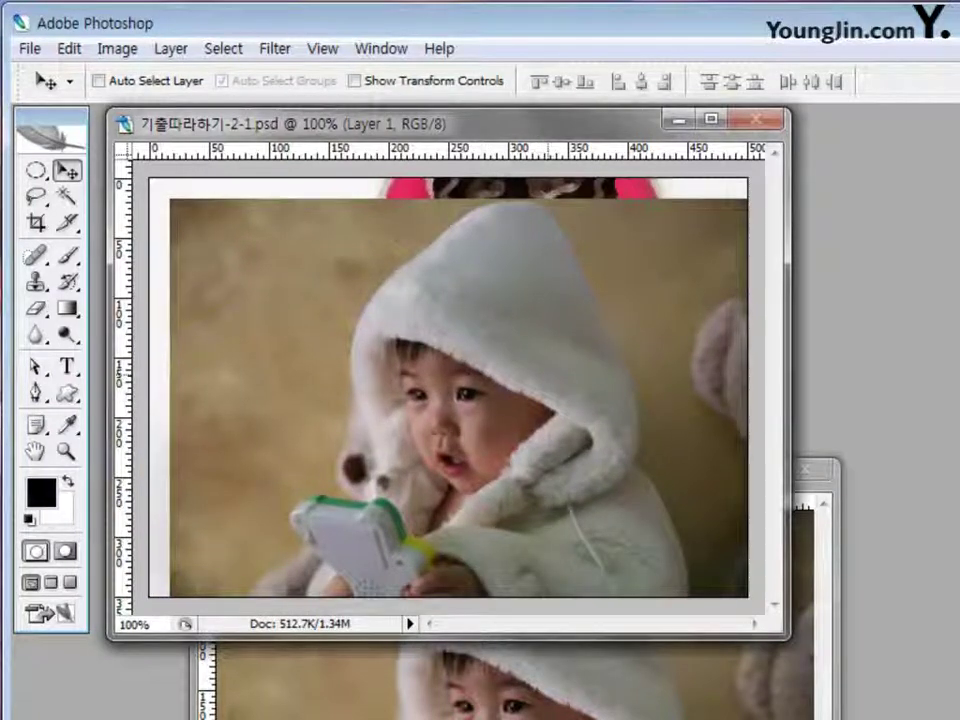
Scale the baby photo to about 67.8%, rotate it about 8° clockwise and position it in the canvas's upper-right area.
key(ctrl+t)
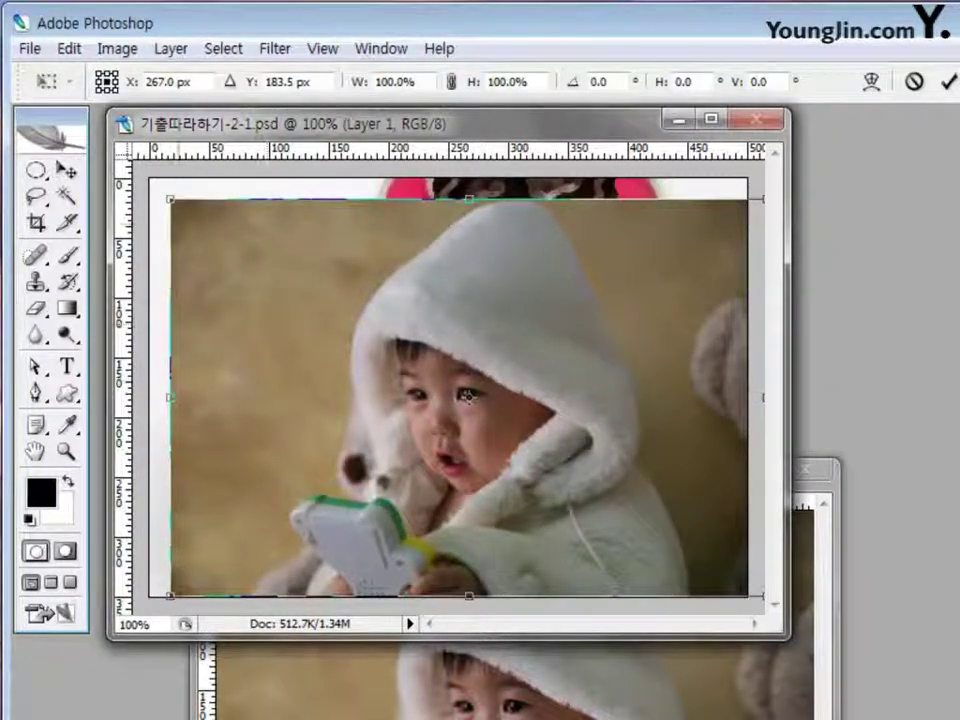
drag(170, 198, 336, 310)
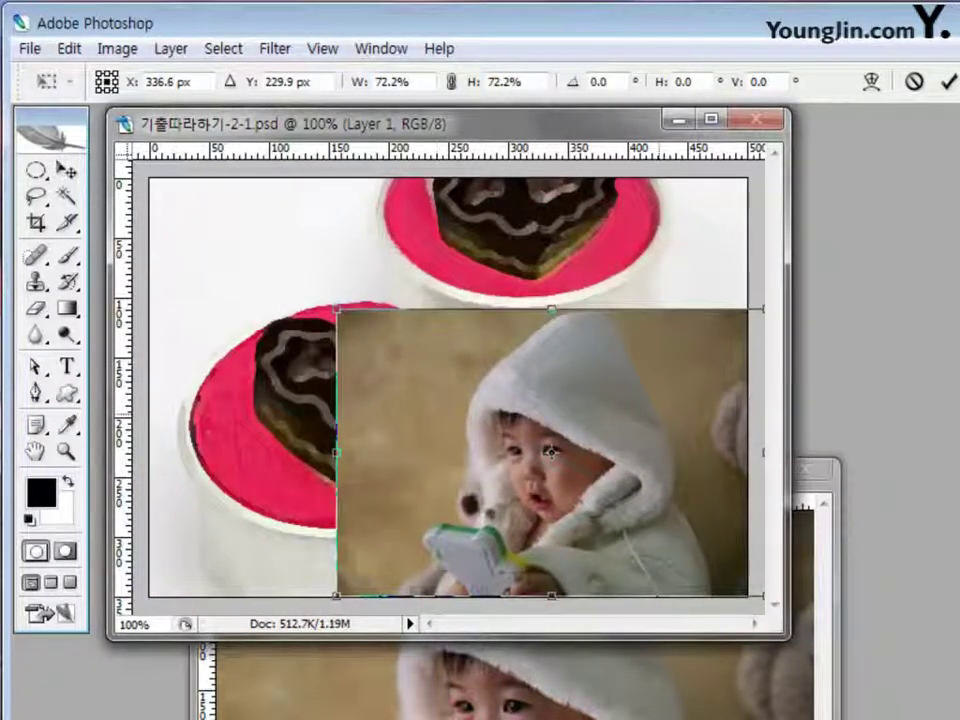
drag(414, 352, 408, 242)
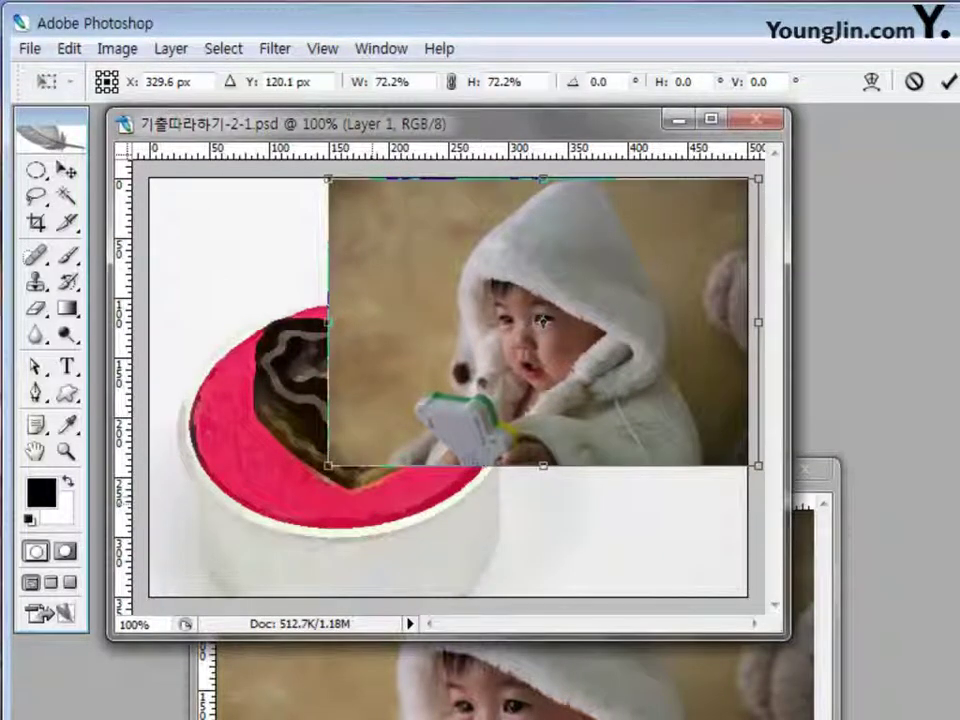
drag(245, 336, 232, 315)
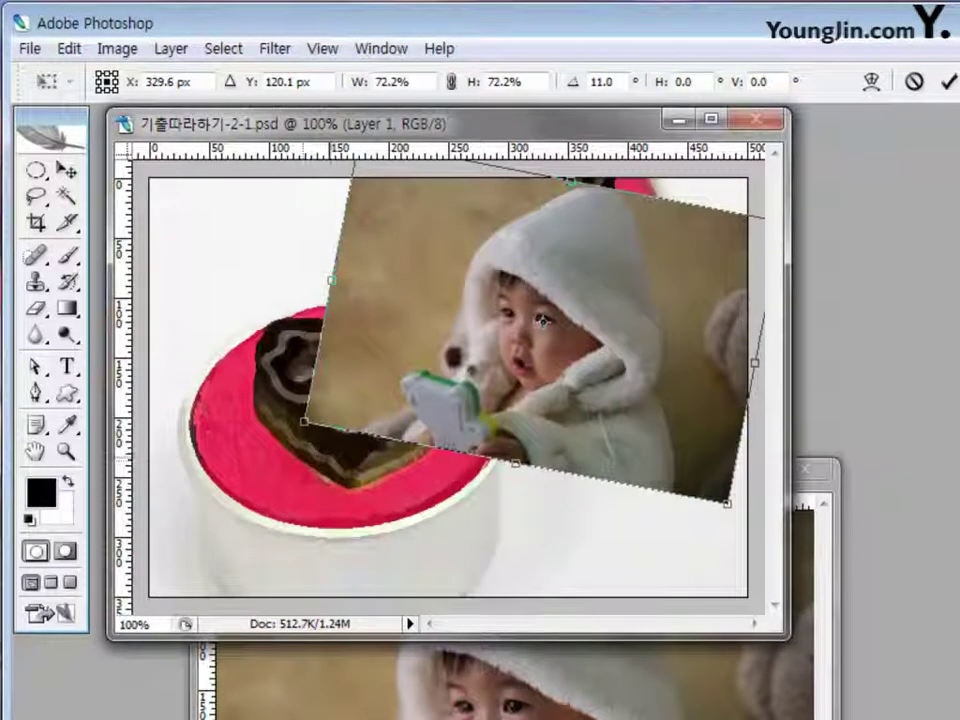
drag(93, 320, 93, 343)
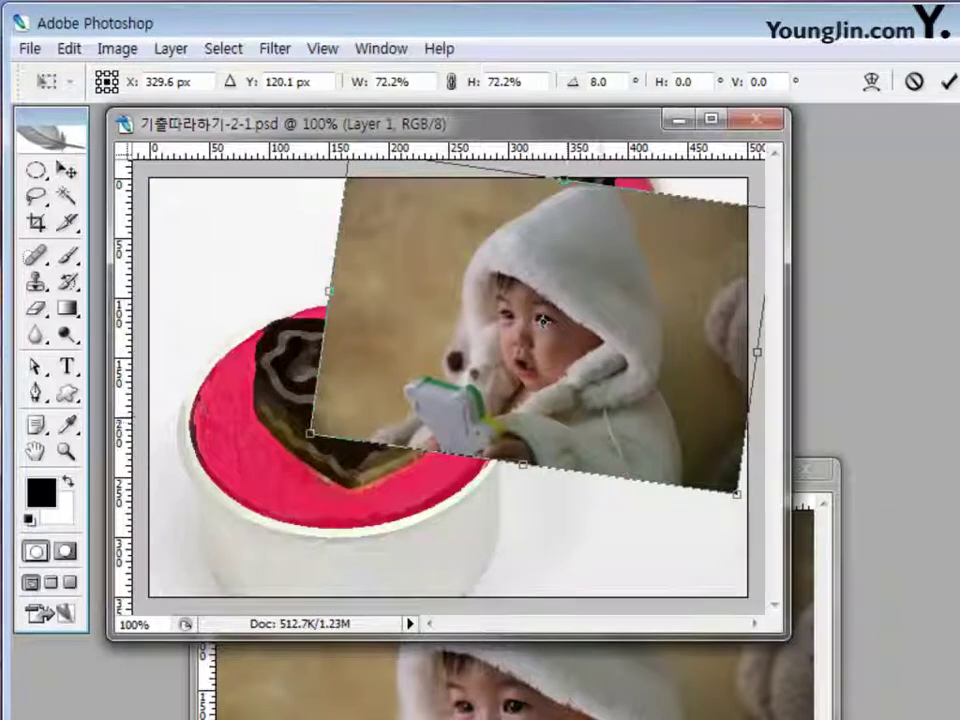
drag(310, 433, 338, 421)
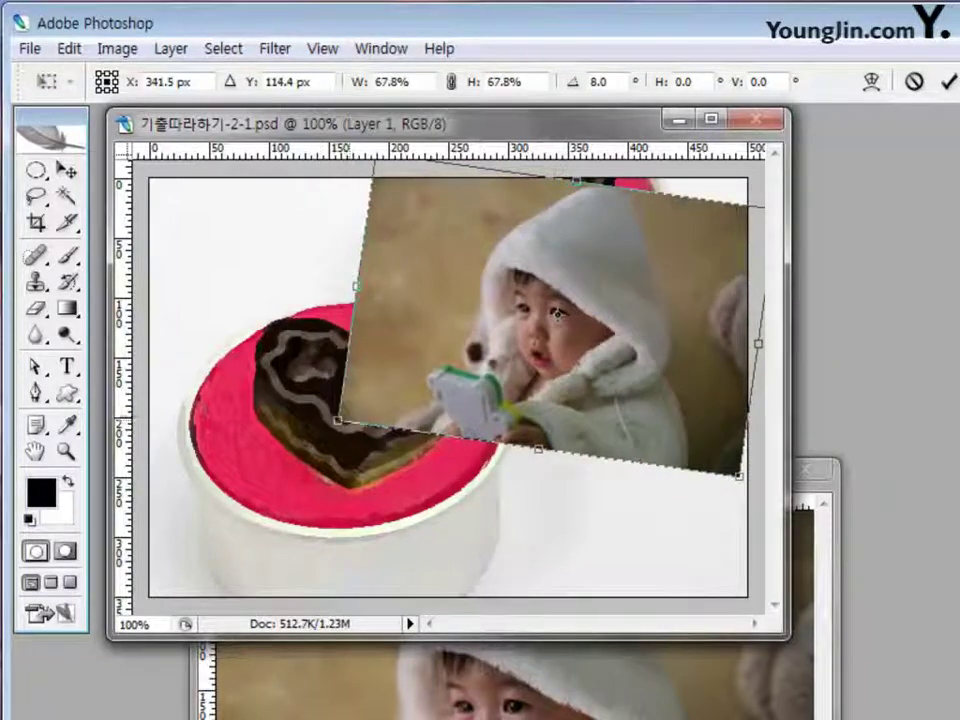
drag(556, 315, 553, 307)
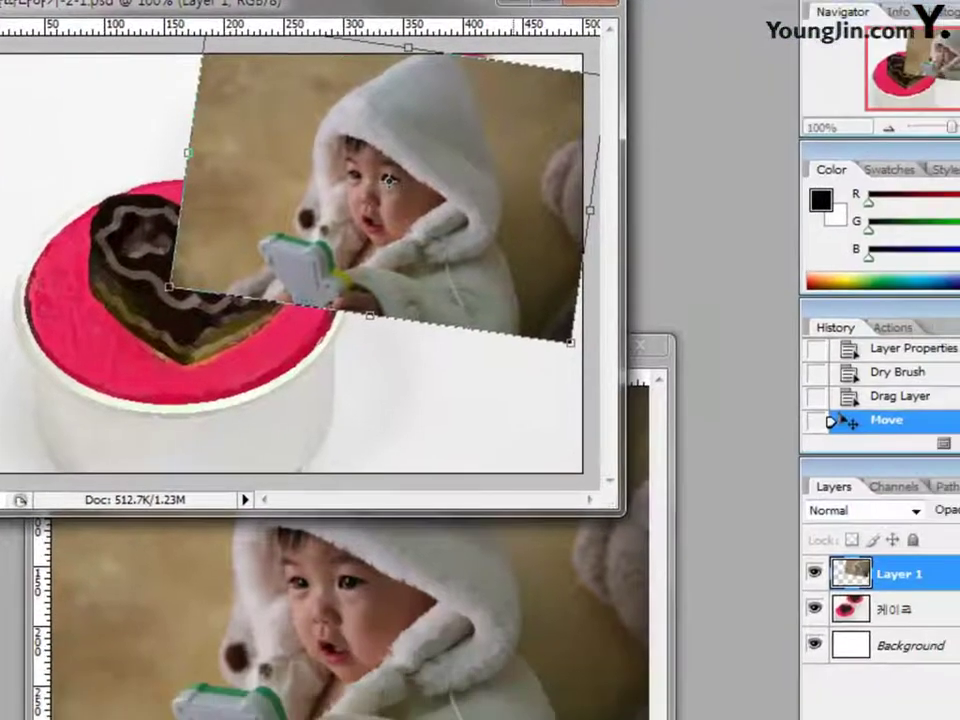
key(Return)
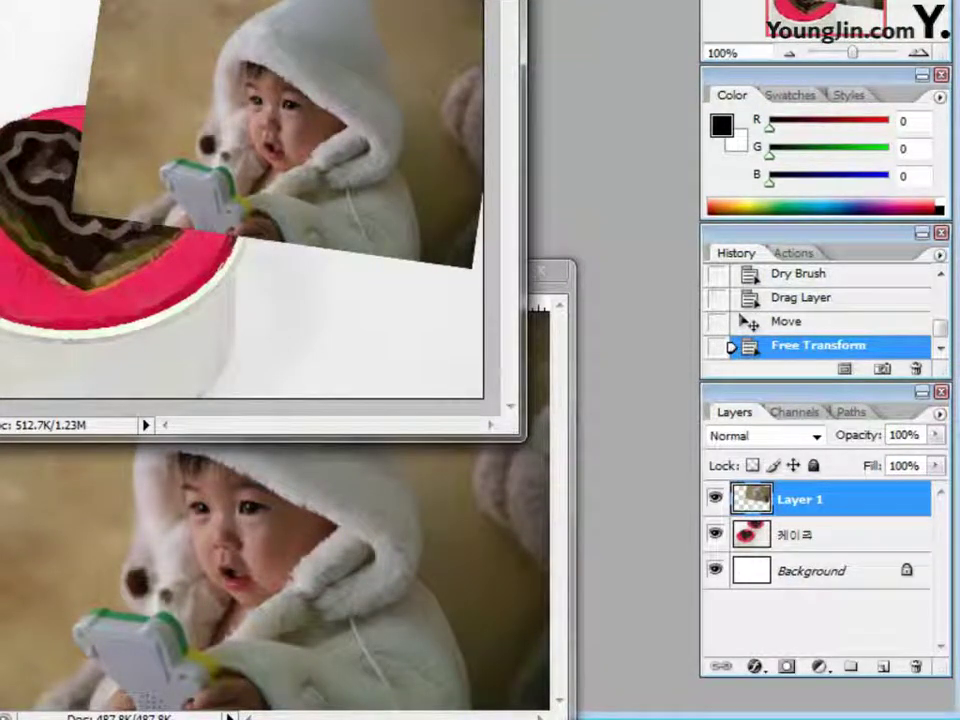
Rename the baby photo's layer as 아가.
double_click(800, 498)
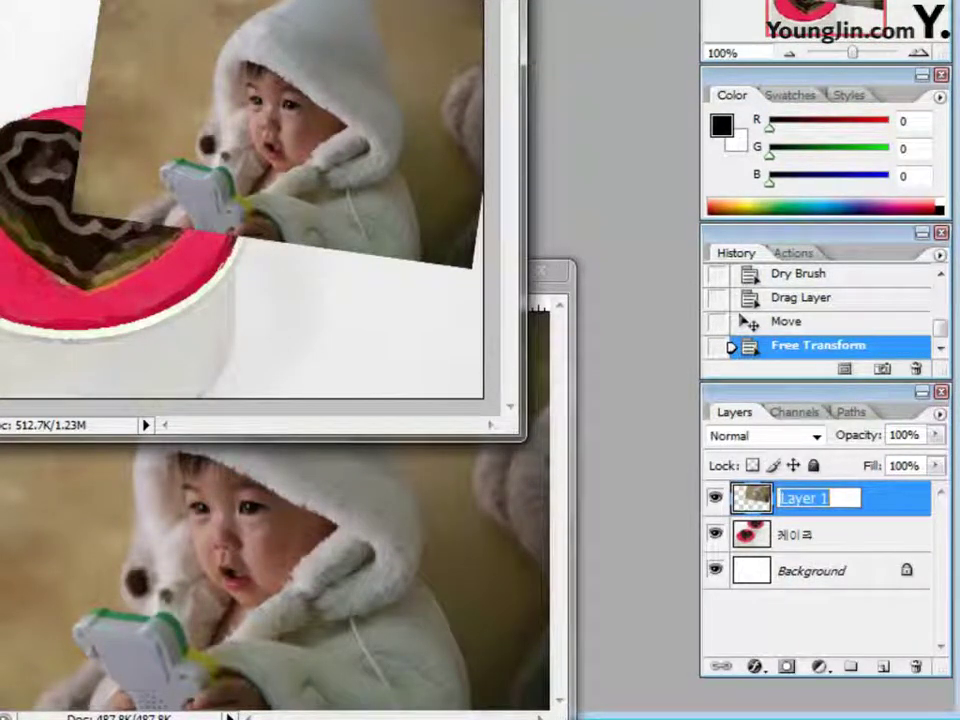
text(아가)
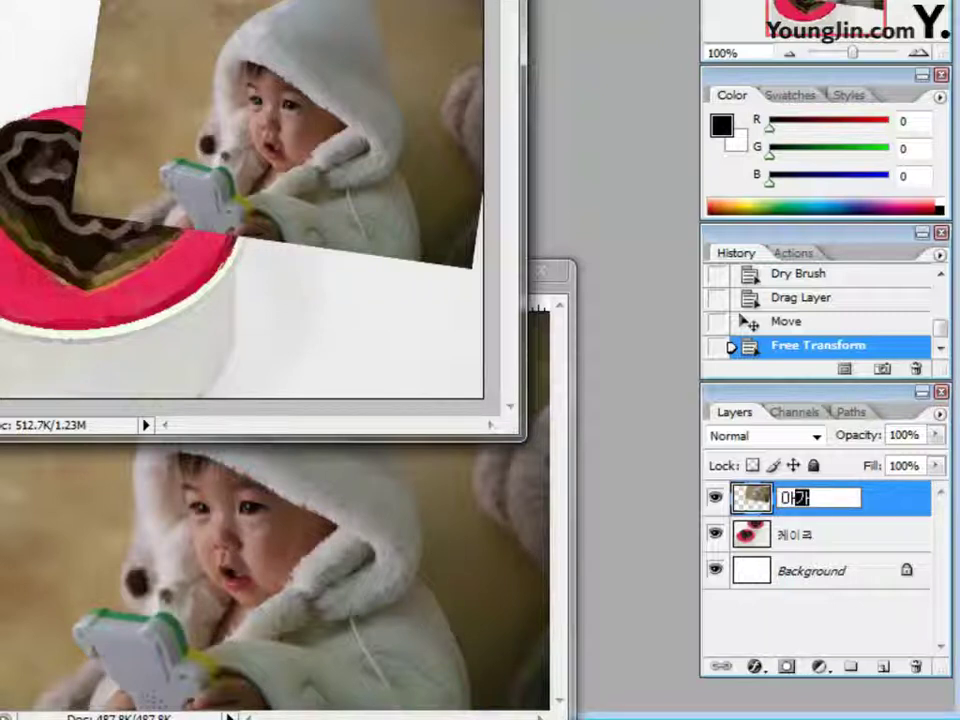
key(Return)
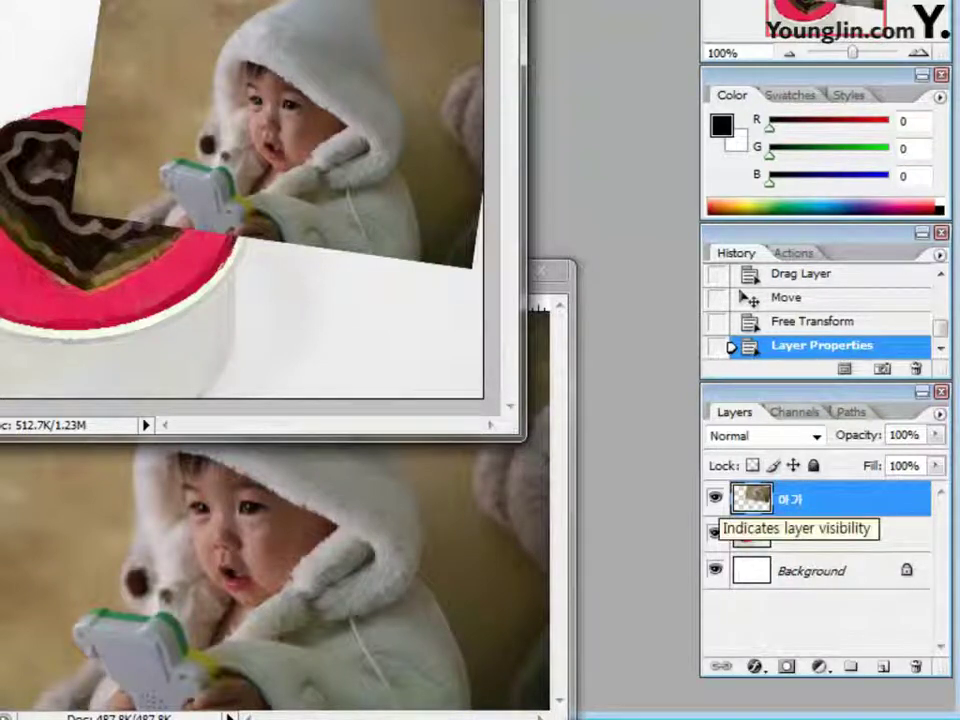
Hide the 아가 layer and draw a large black heart custom shape above the 케이크 layer, over the upper-right cake.
click(715, 498)
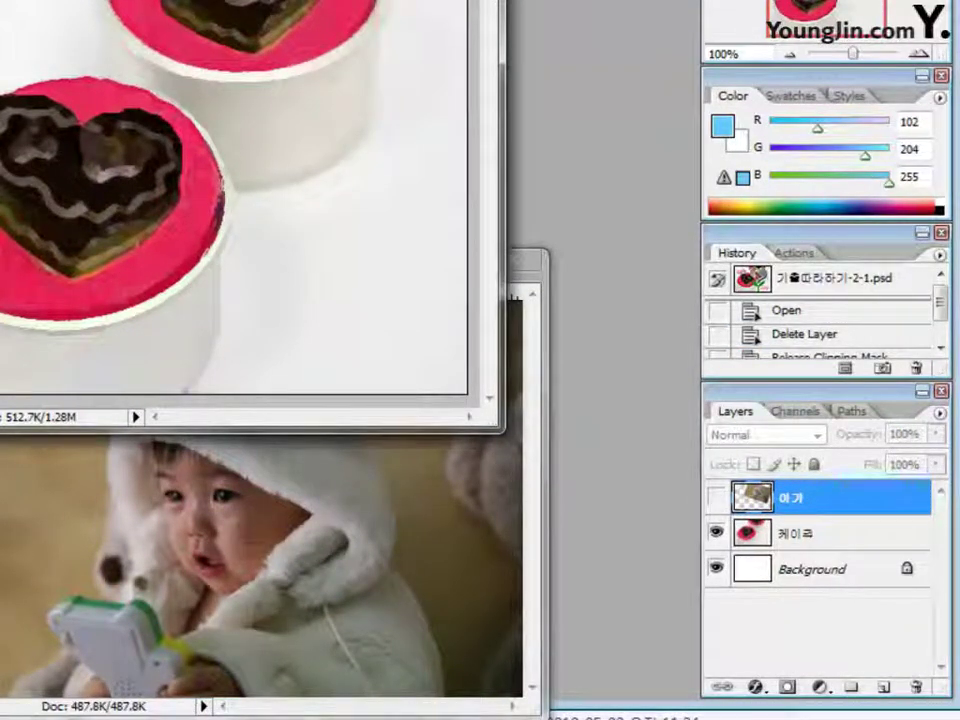
click(800, 533)
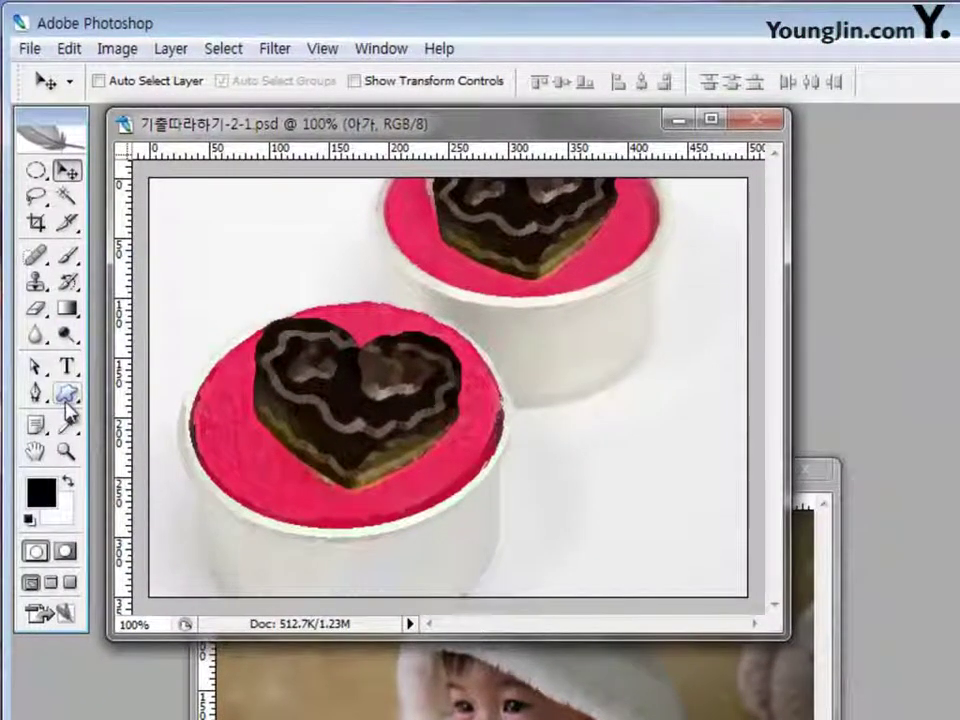
click(66, 396)
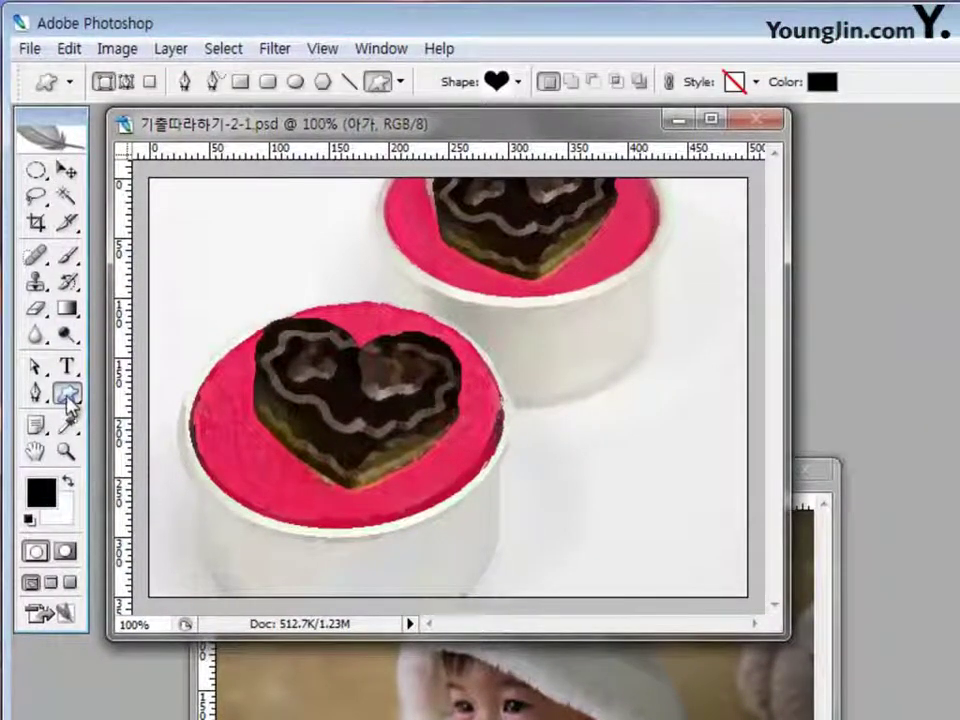
click(519, 84)
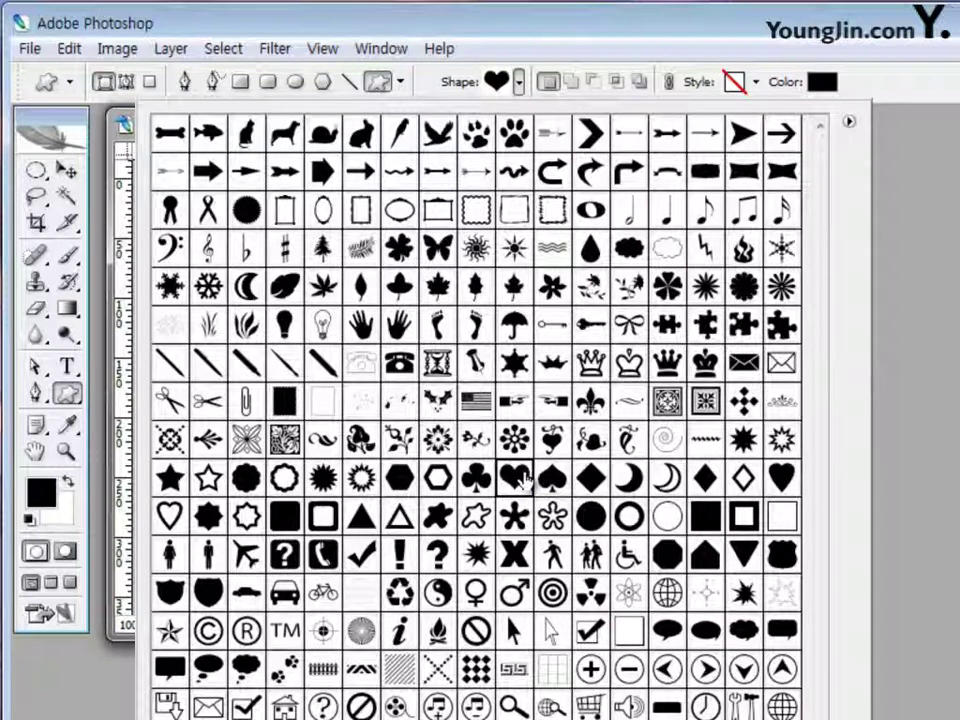
double_click(524, 481)
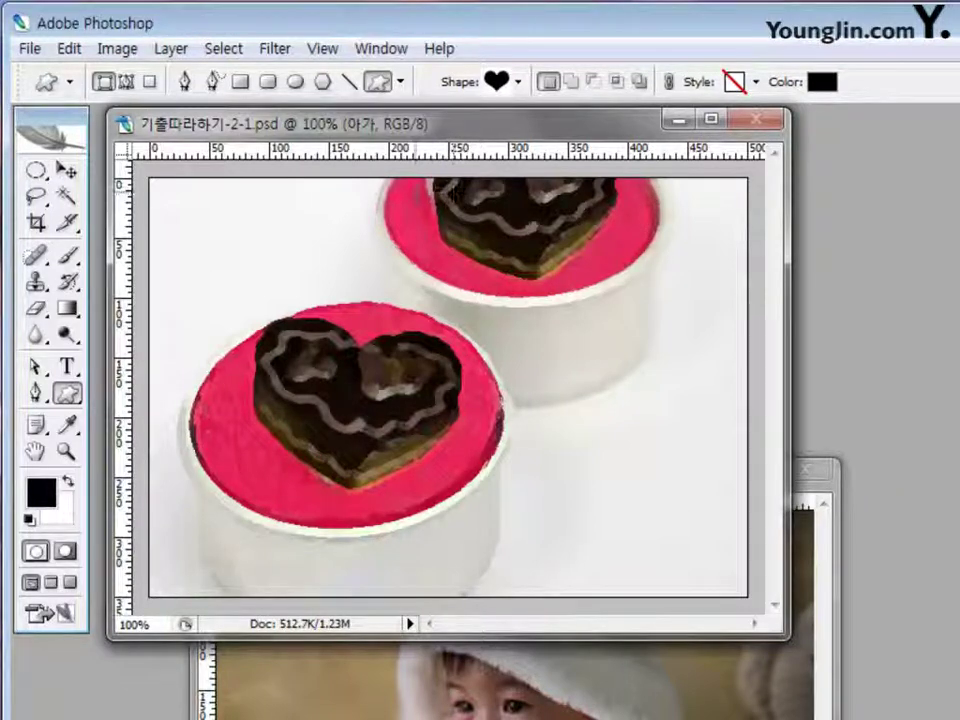
drag(451, 193, 728, 451)
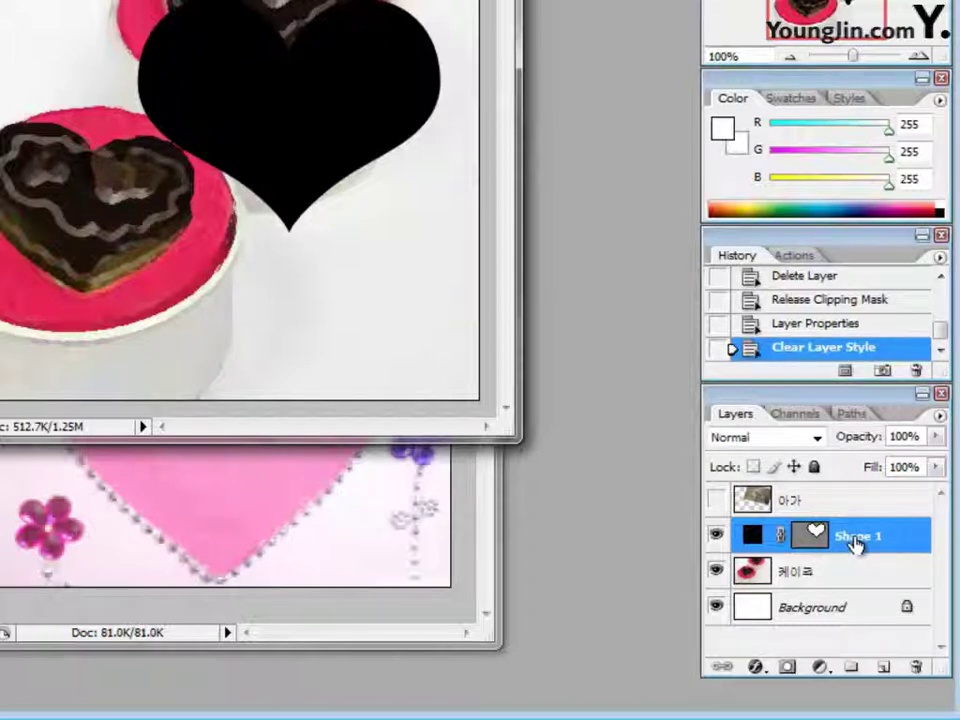
Rename the heart shape's layer as 하트.
double_click(855, 538)
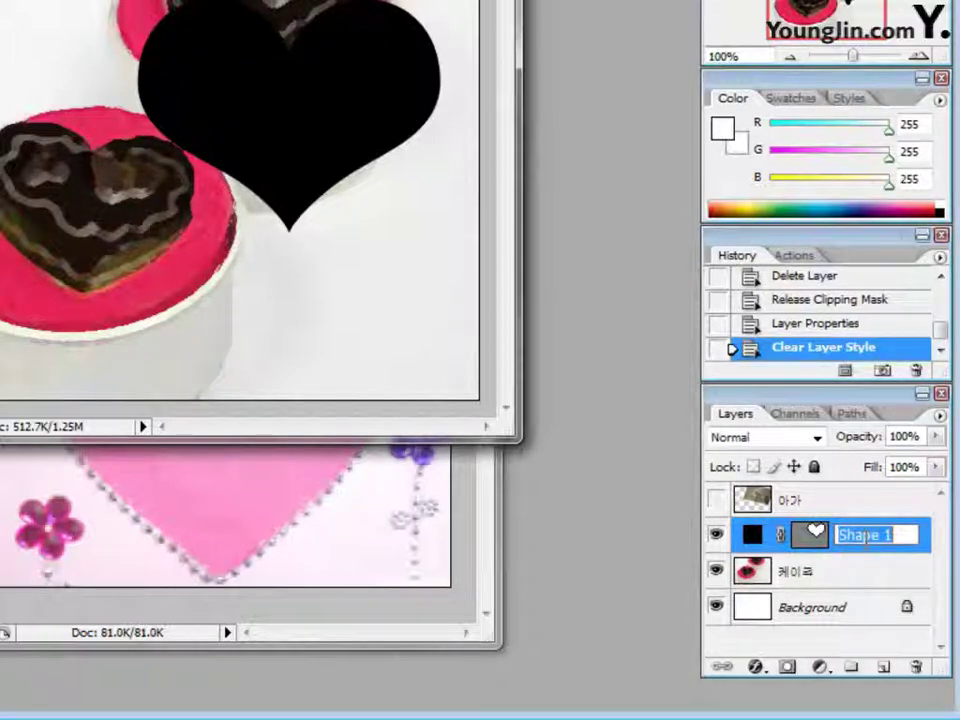
text(하트)
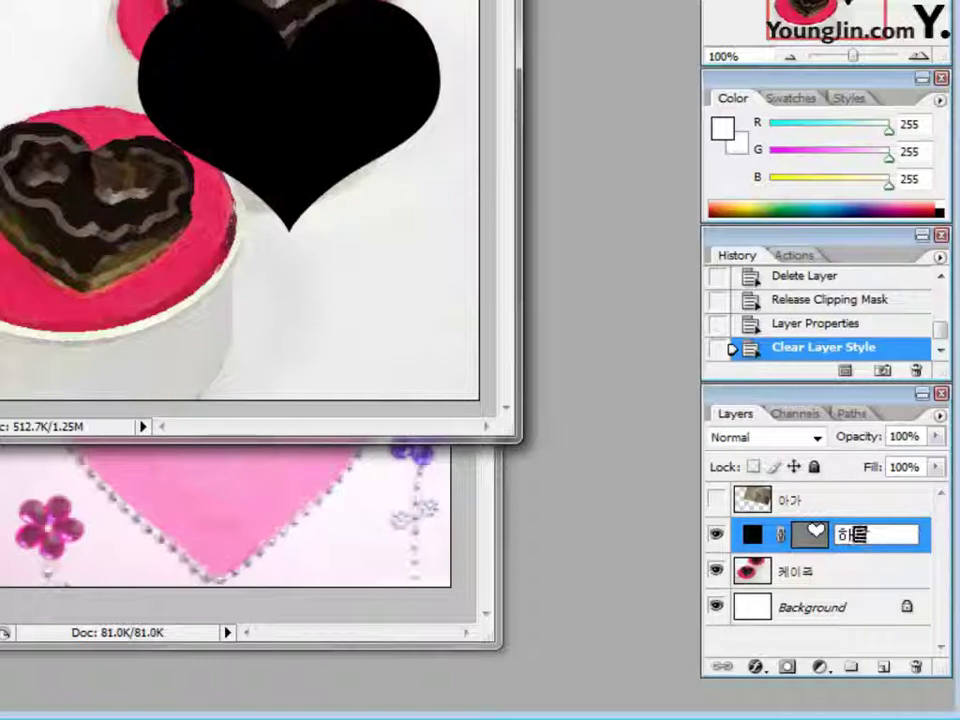
key(Return)
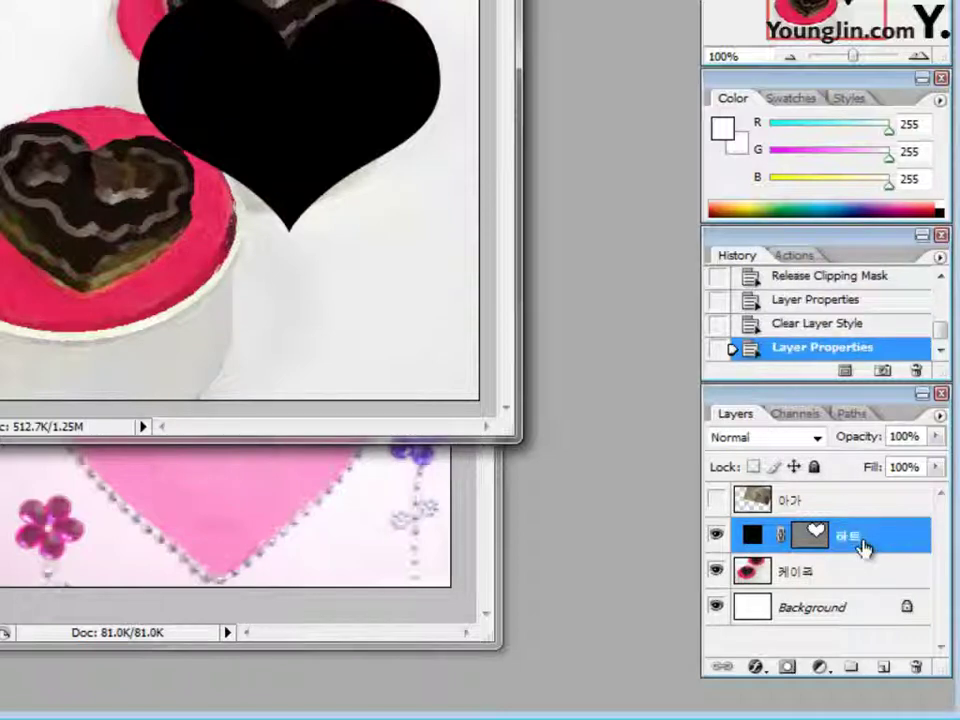
Show the 아가 layer again and clip it to the 하트 shape with a clipping mask.
click(716, 500)
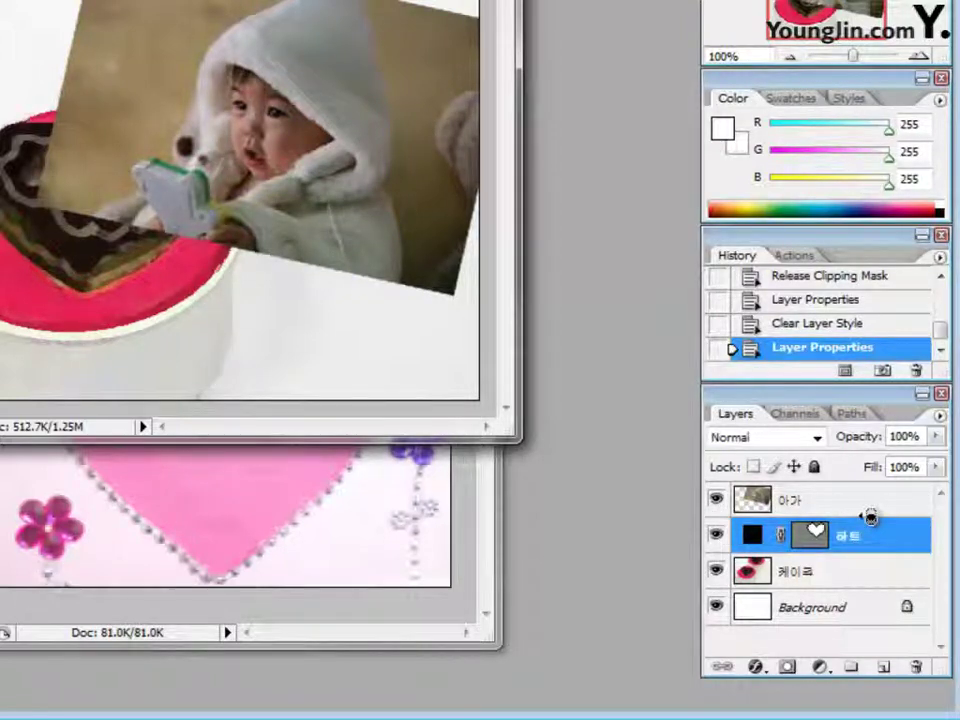
alt+click(870, 517)
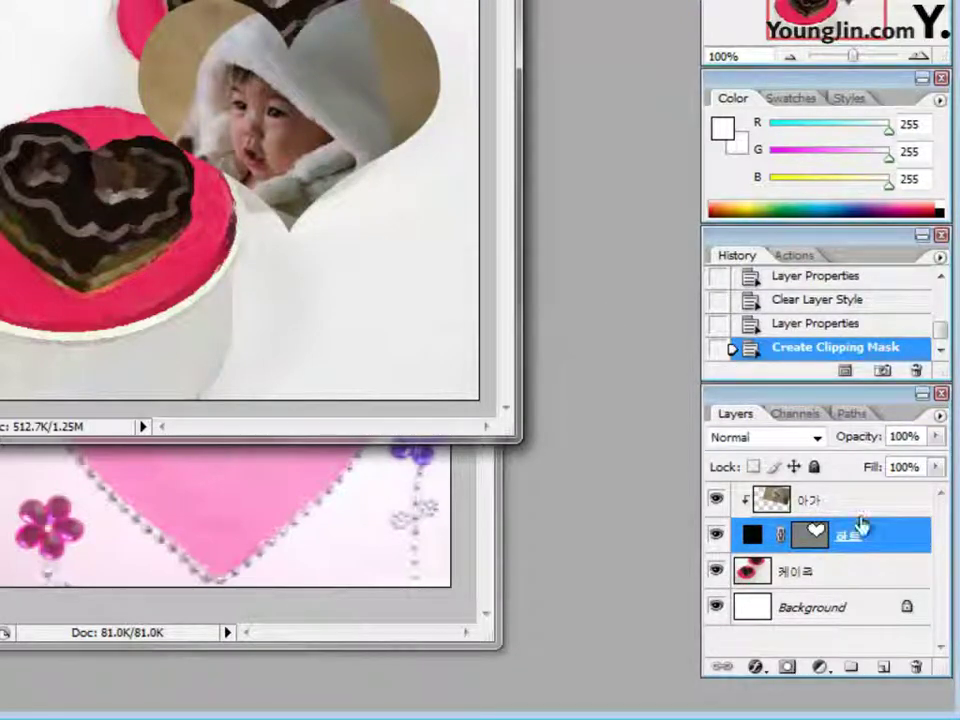
double_click(845, 522)
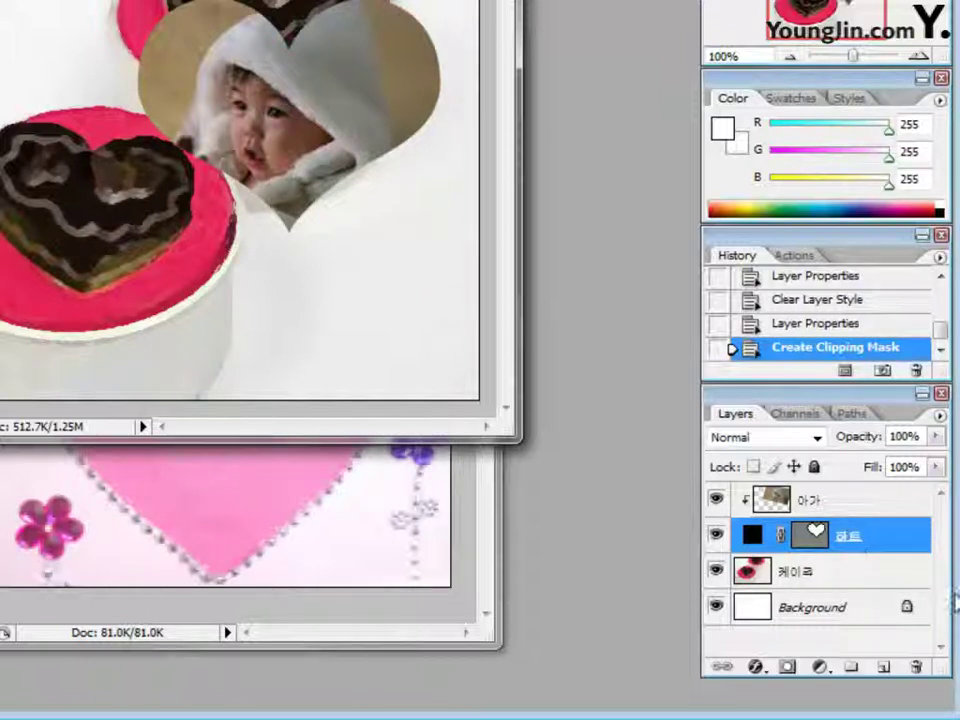
key(Return)
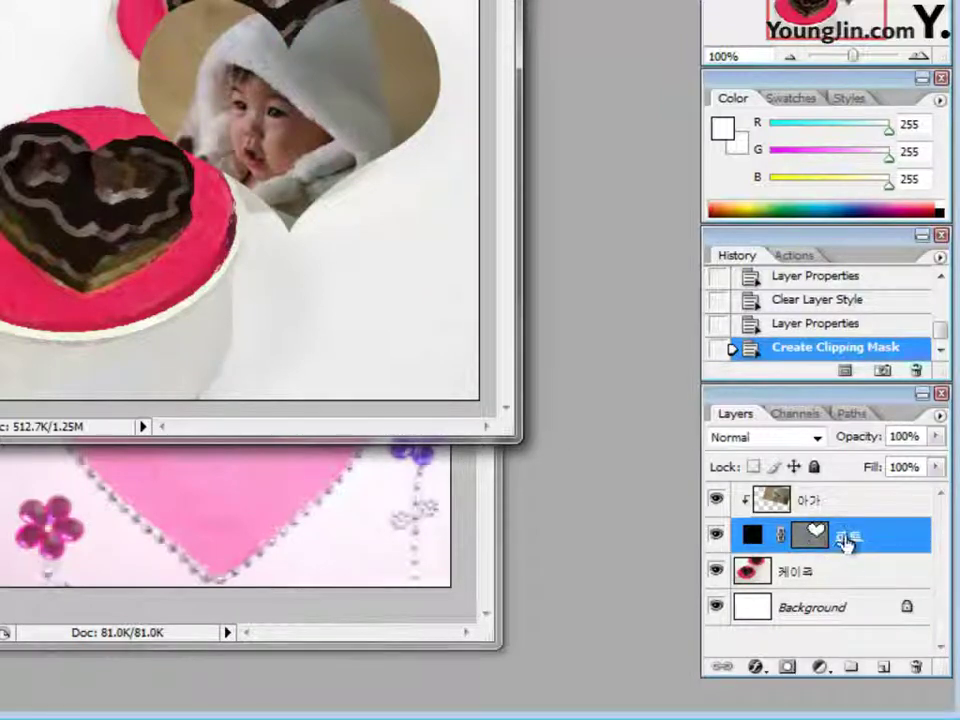
Rotate the 아가 and 하트 layers together by about 7.5° and scale them to about 97.3% width and 96.5% height.
shift+click(849, 506)
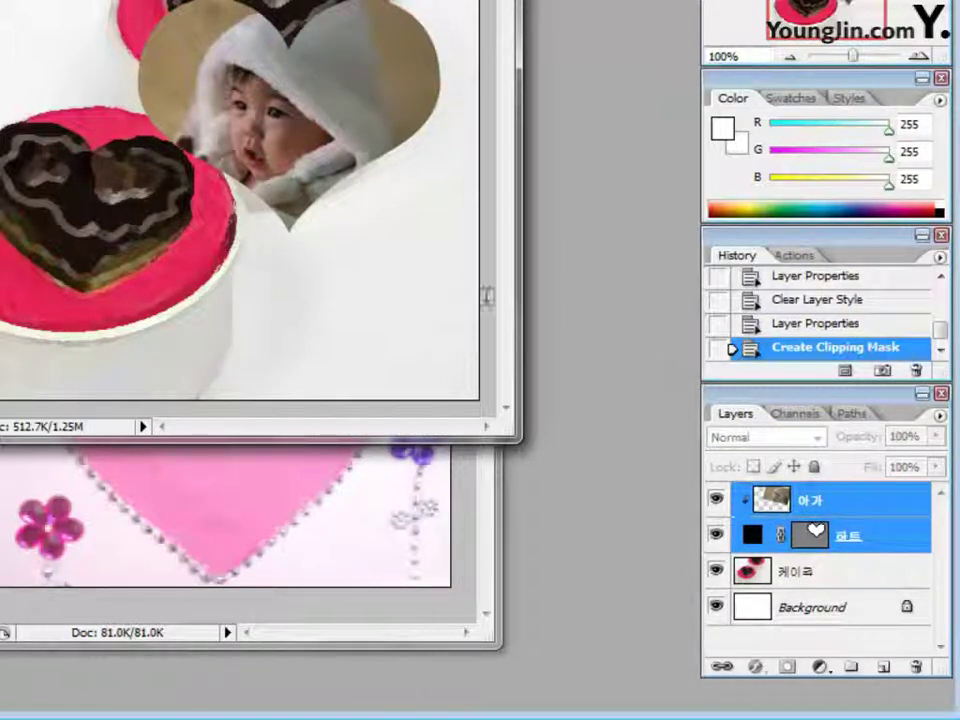
key(ctrl+t)
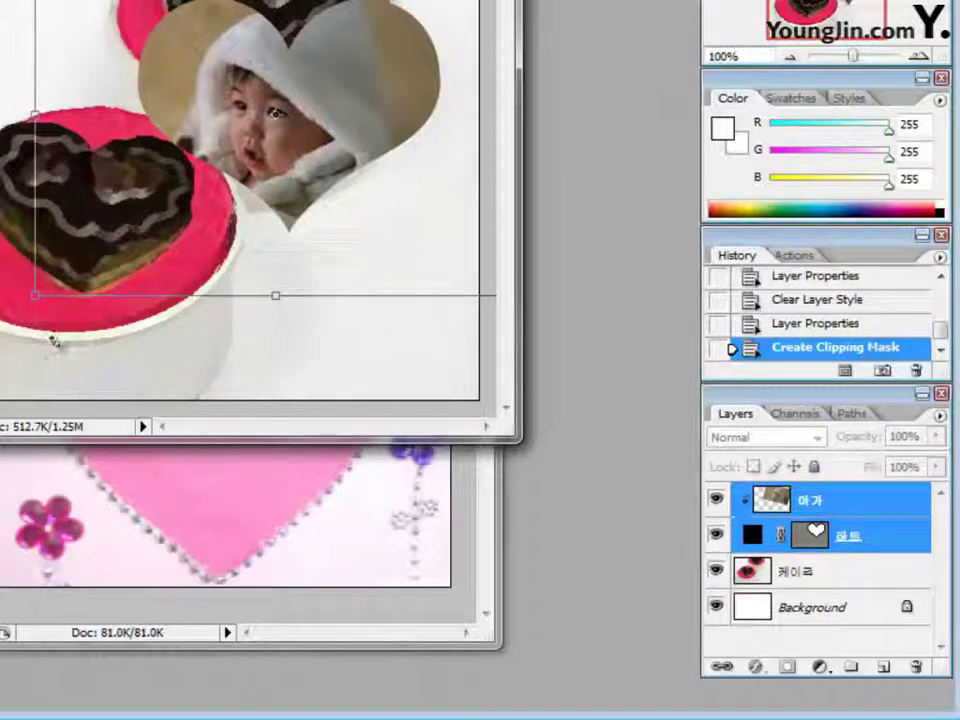
drag(30, 336, 0, 325)
drag(52, 368, 44, 369)
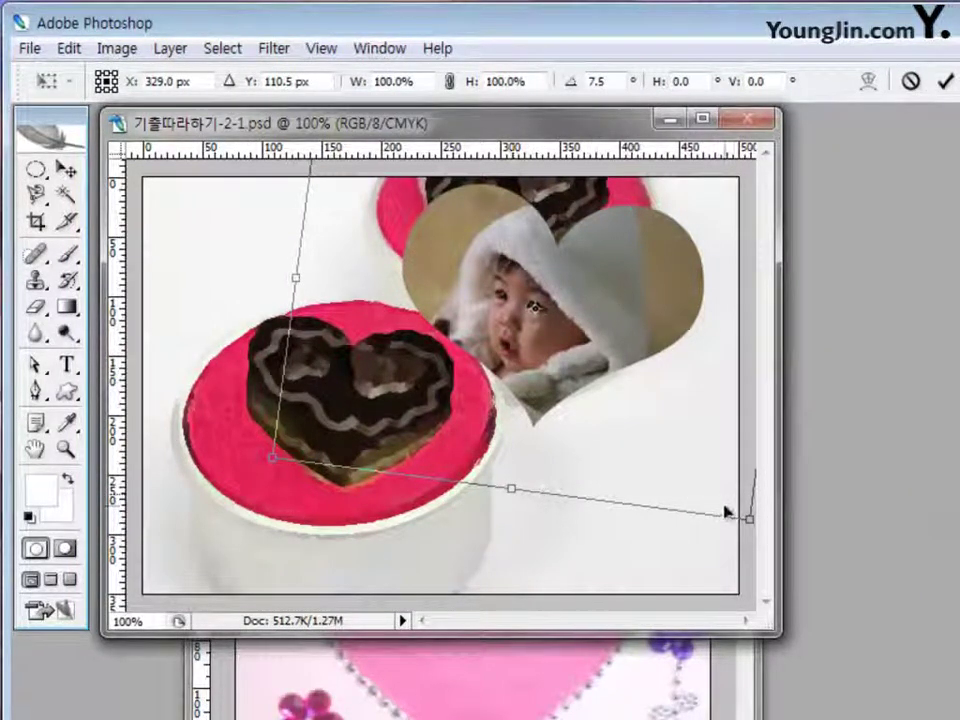
mouse_move(750, 517)
mouse_down()
mouse_move(737, 512)
mouse_move(737, 497)
mouse_move(737, 507)
mouse_up()
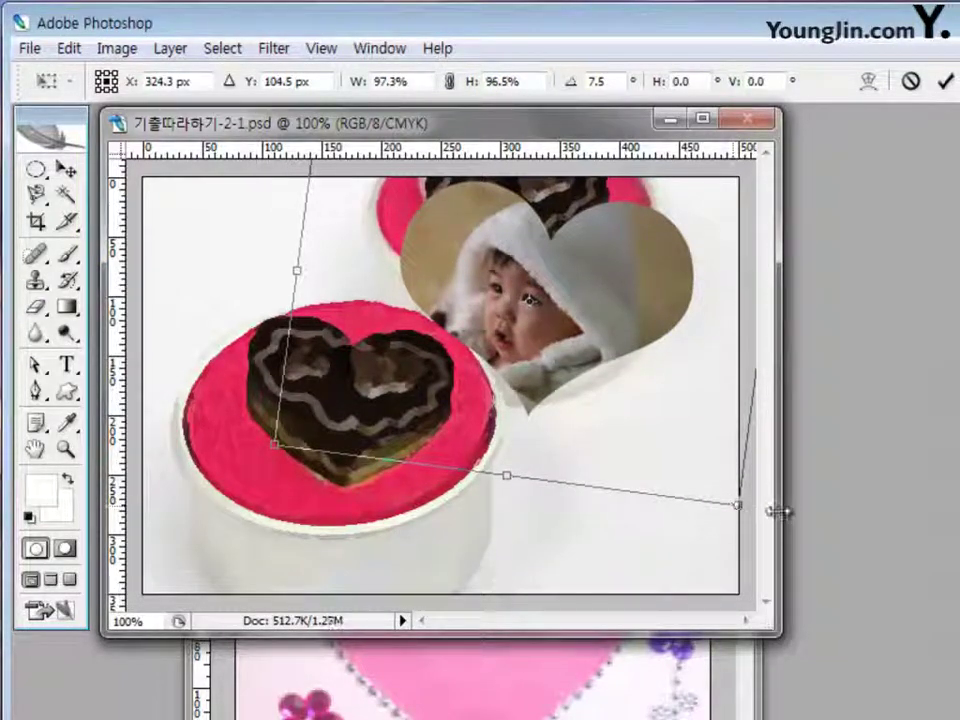
key(Return)
key(t)
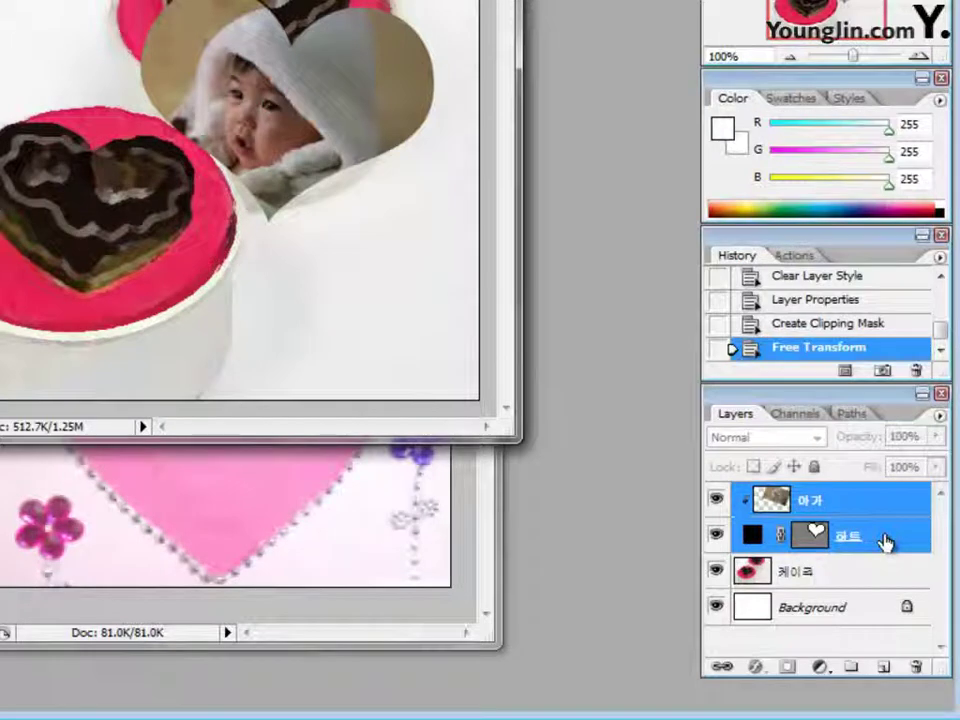
Add a 5 px white outside stroke to the 하트 layer.
click(885, 541)
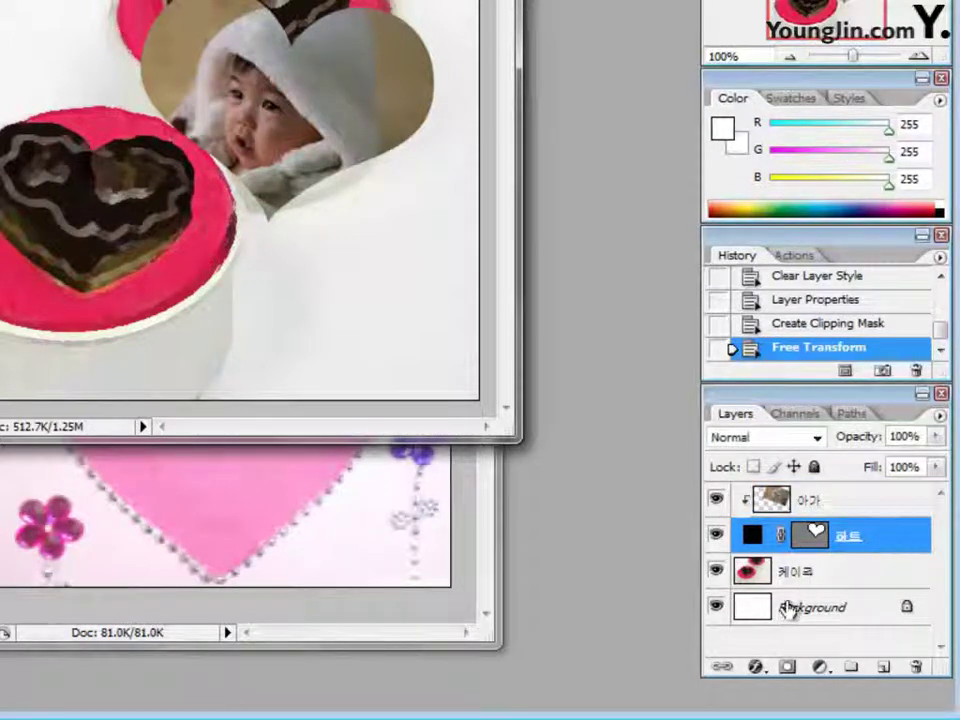
click(755, 668)
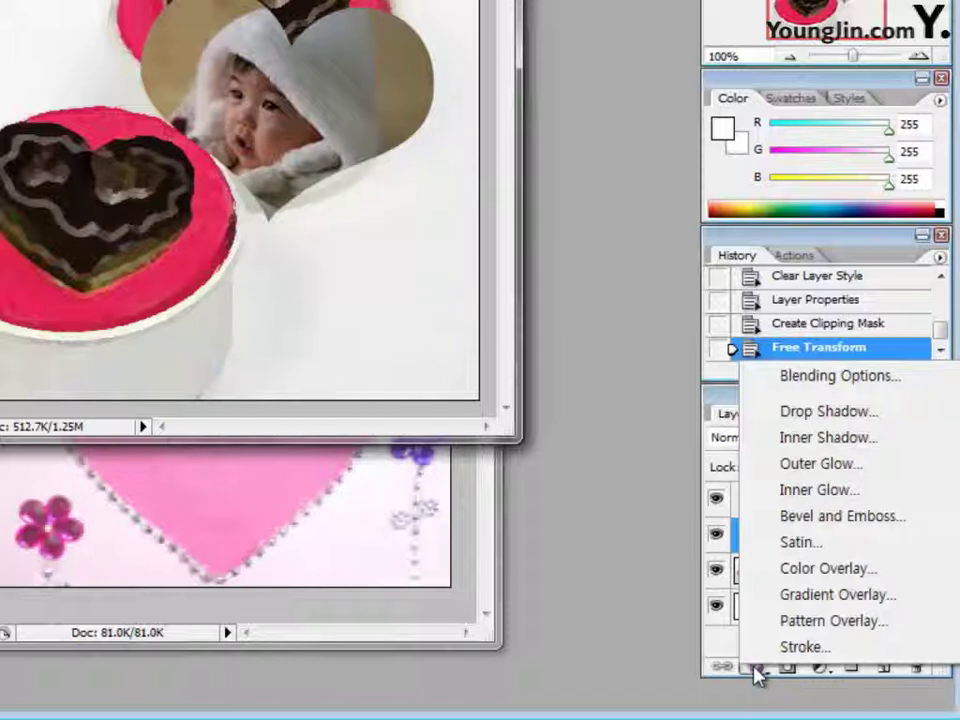
click(805, 648)
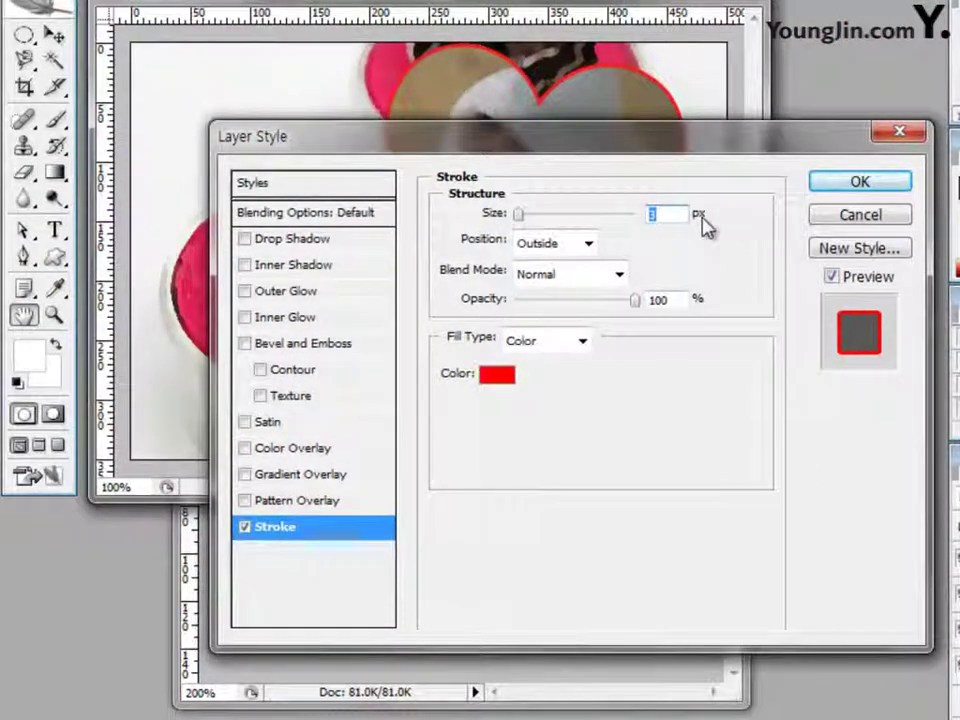
text(5)
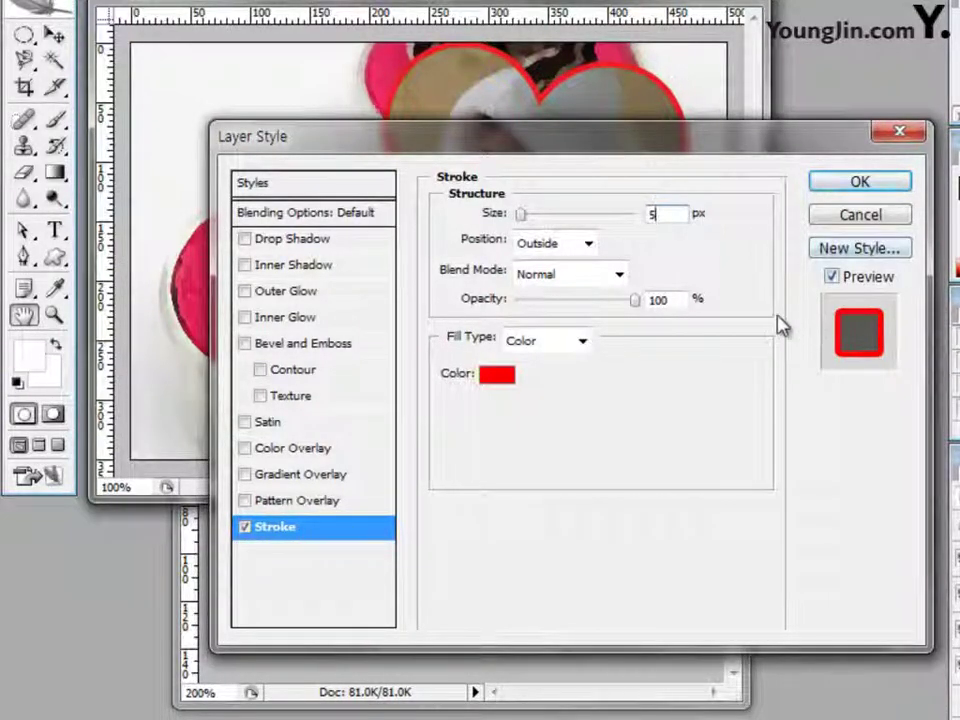
click(497, 373)
click(574, 118)
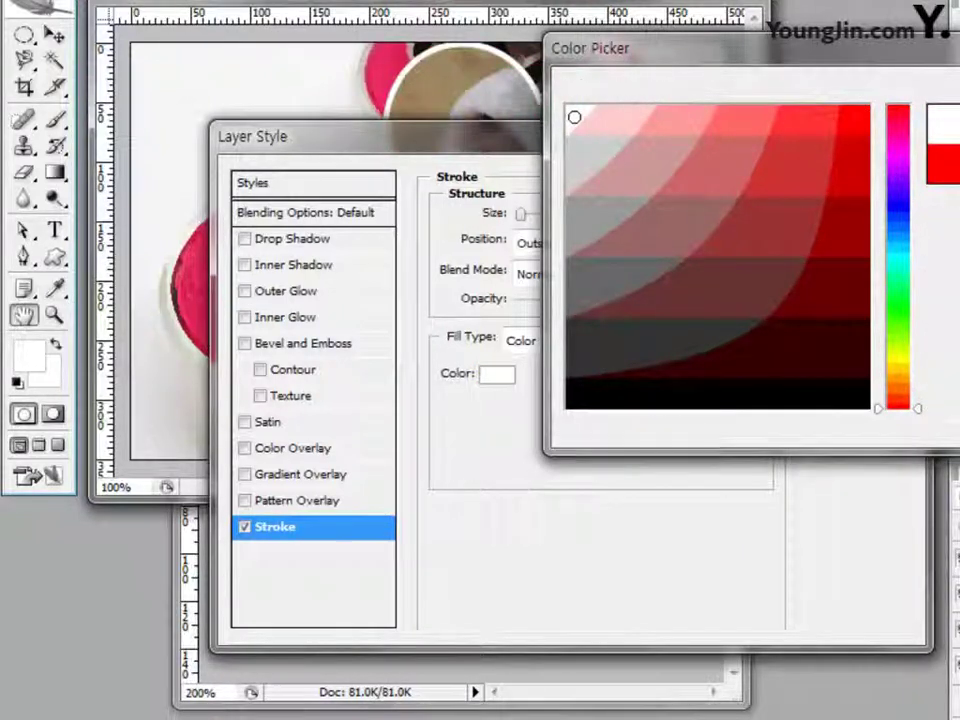
key(Return)
Give the 하트 layer a drop shadow with a 12 px distance and 27 px size, and apply the layer style.
click(317, 243)
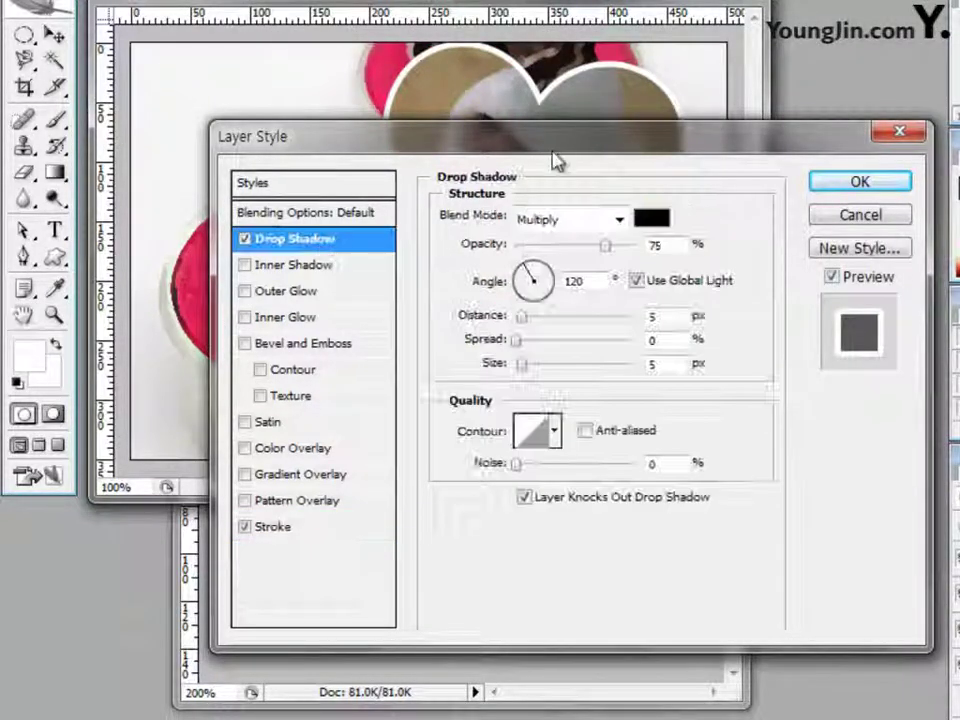
drag(553, 145, 592, 375)
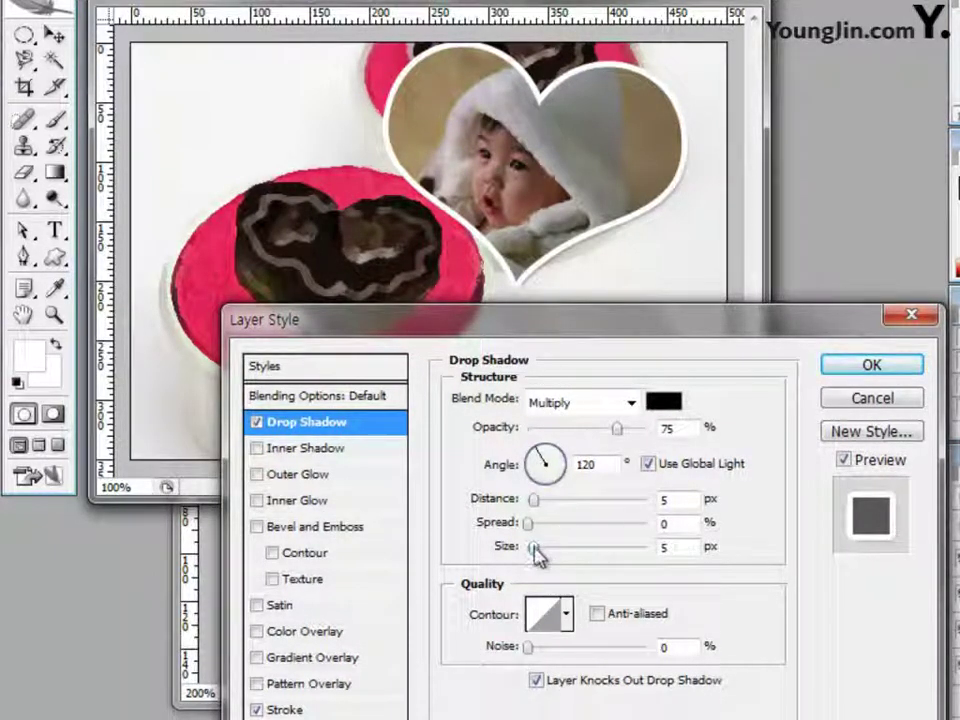
drag(537, 555, 549, 556)
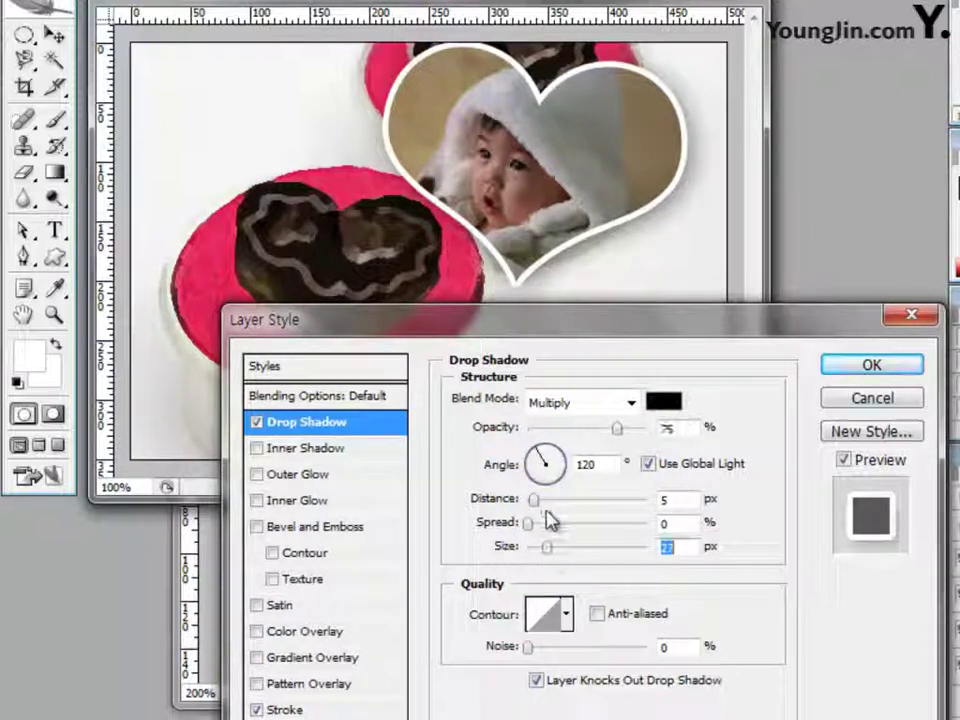
drag(533, 499, 541, 500)
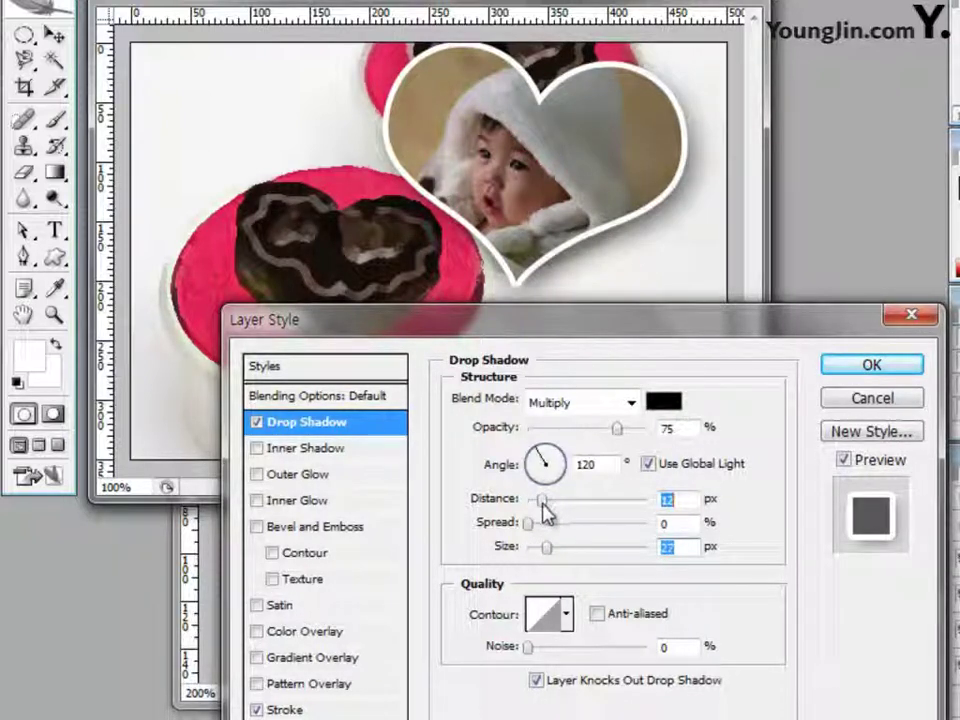
click(668, 500)
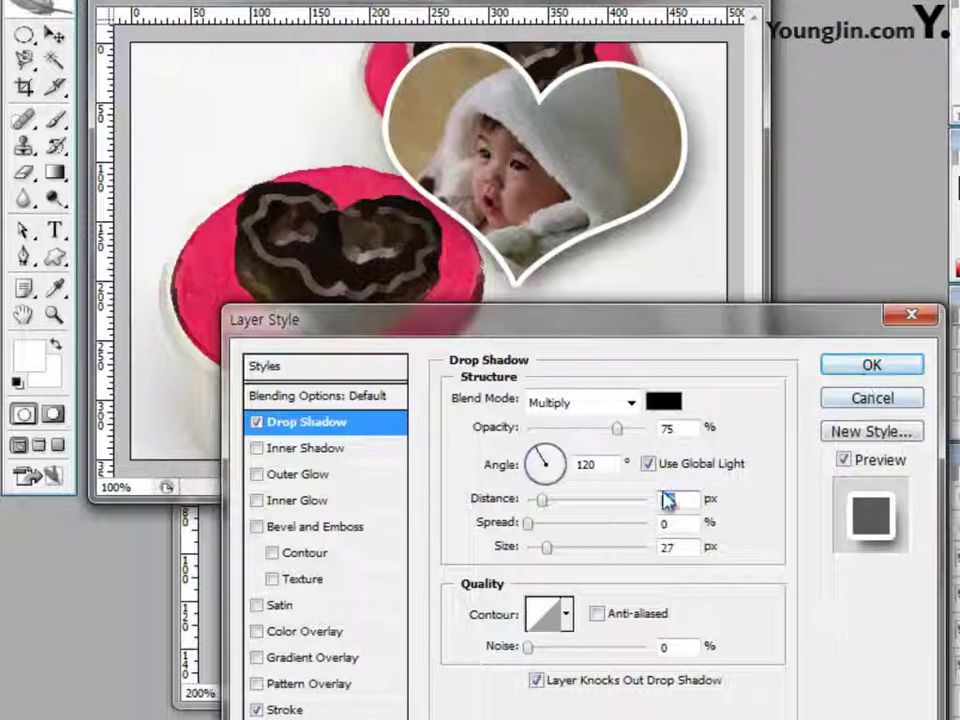
click(874, 368)
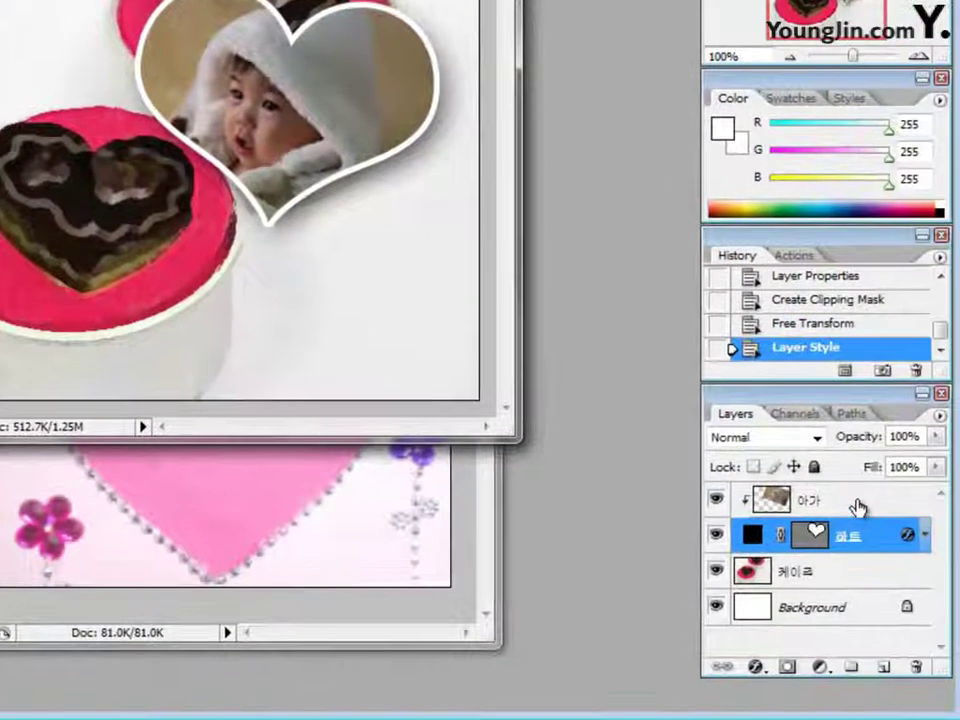
Above the 아가 layer, start a #009900 sprout shape with the Pen tool, drawing the stem's left edge and a curved left leaf below the photo heart.
click(959, 566)
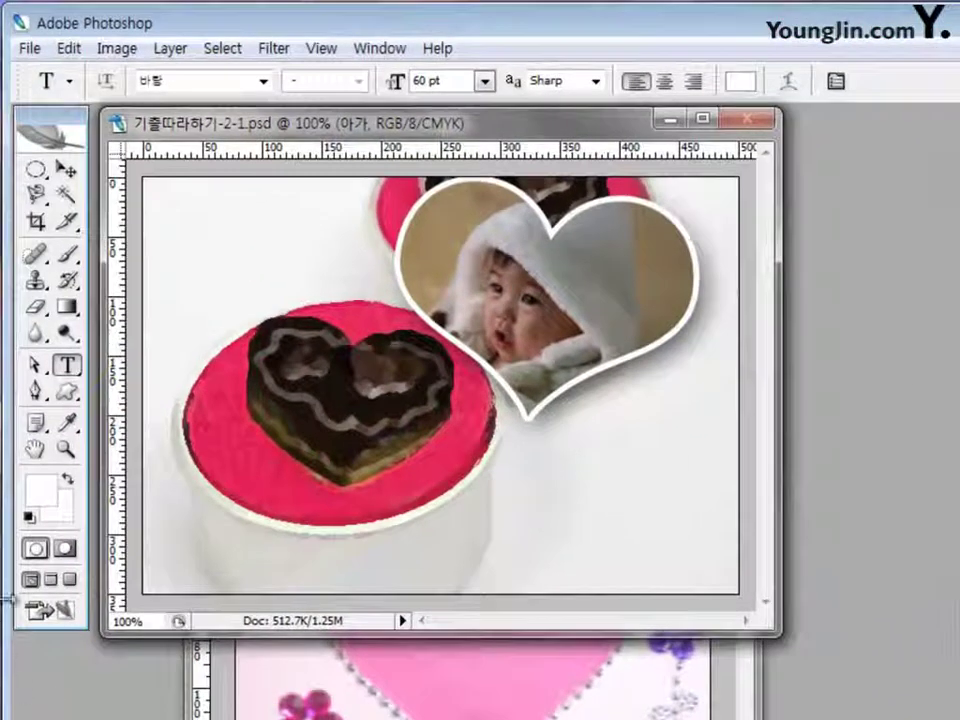
click(35, 393)
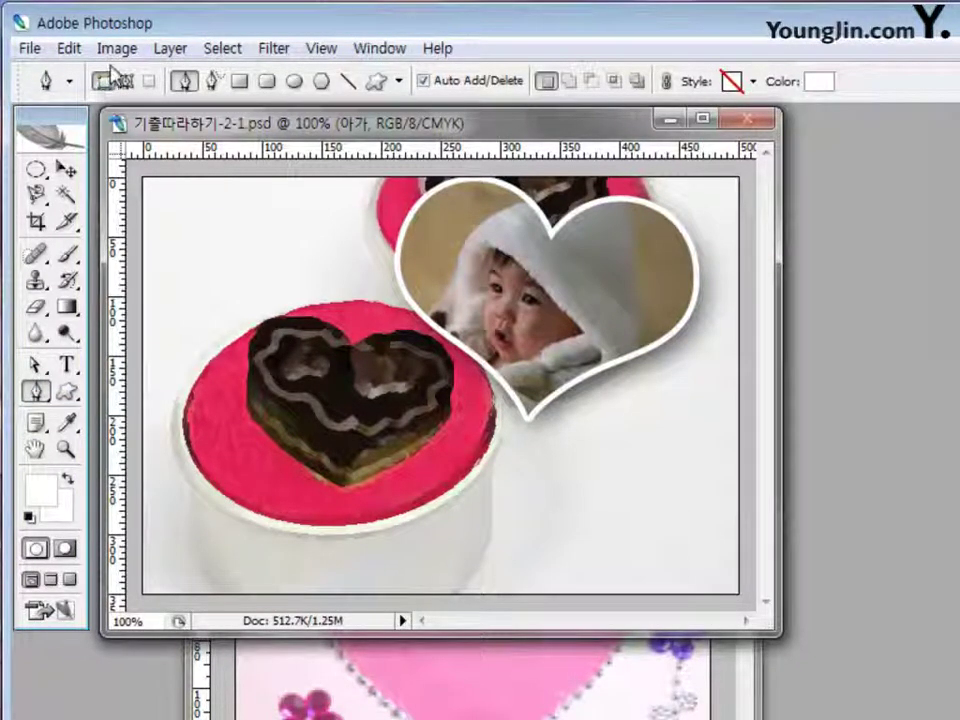
click(817, 84)
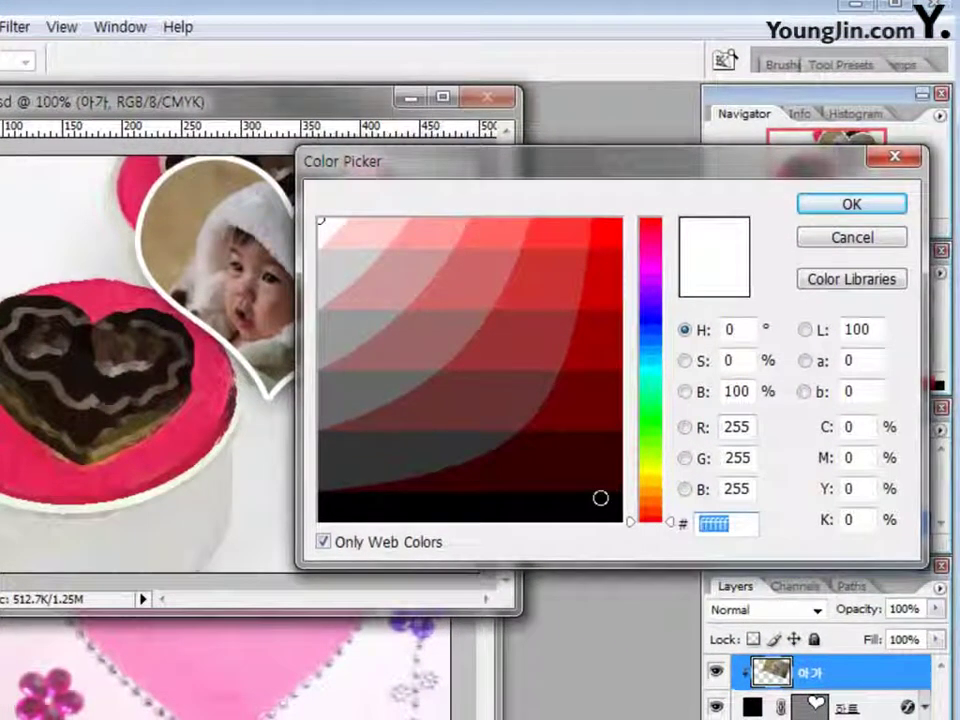
text(009900)
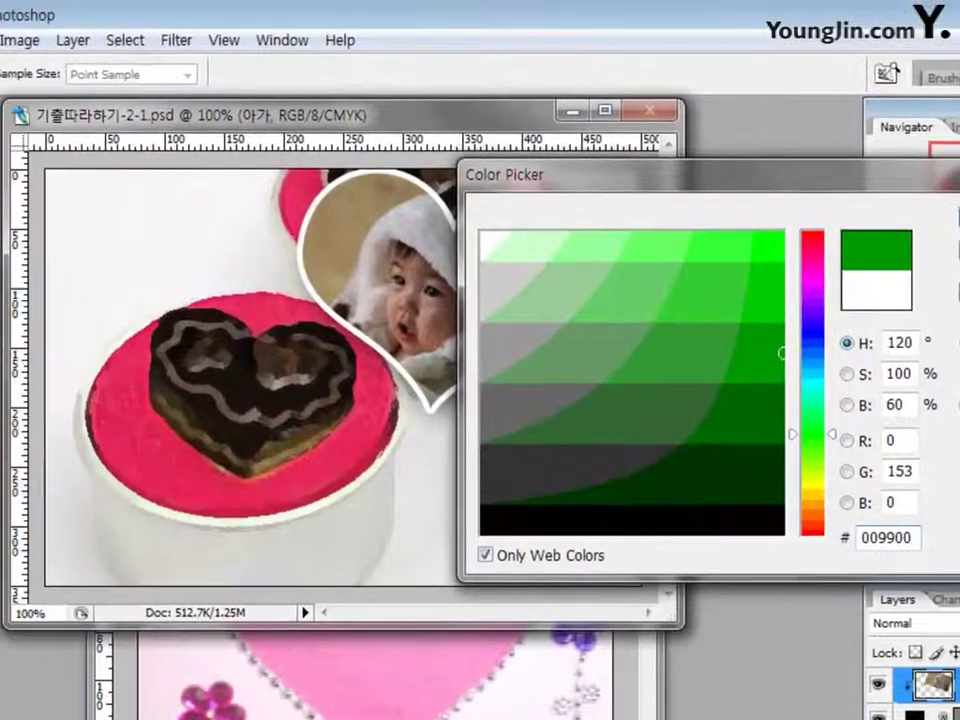
click(858, 206)
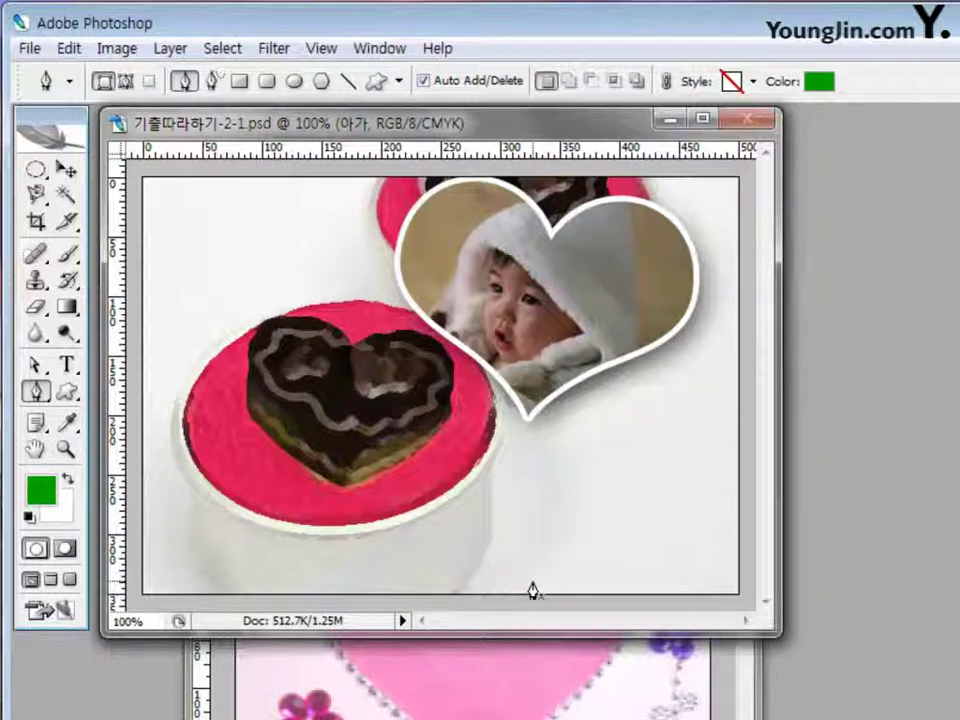
drag(532, 581, 530, 543)
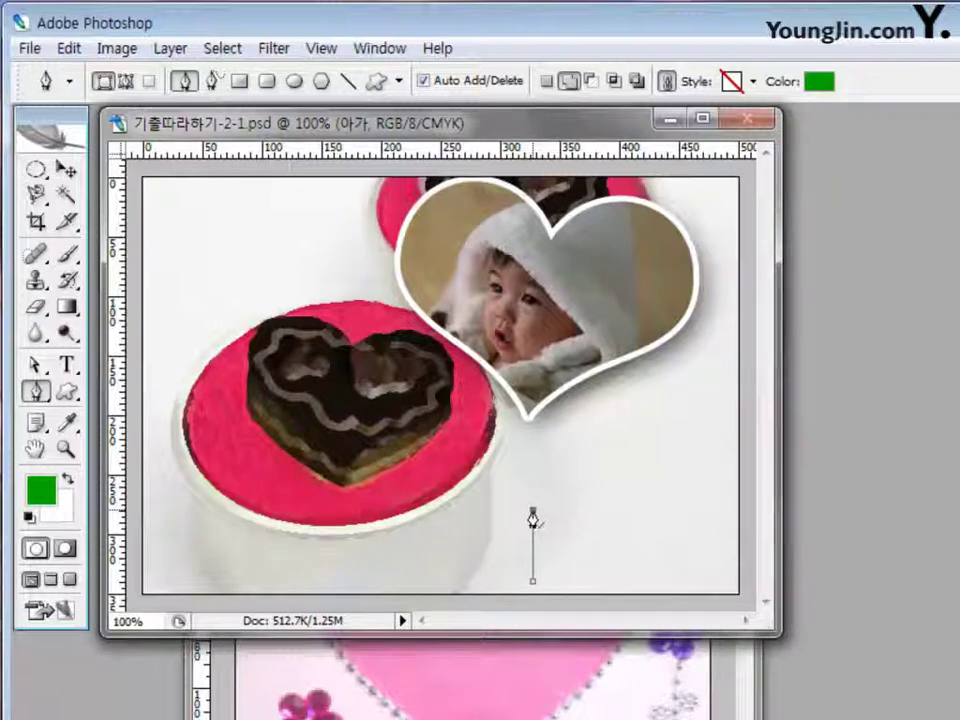
drag(442, 432, 424, 352)
click(442, 436)
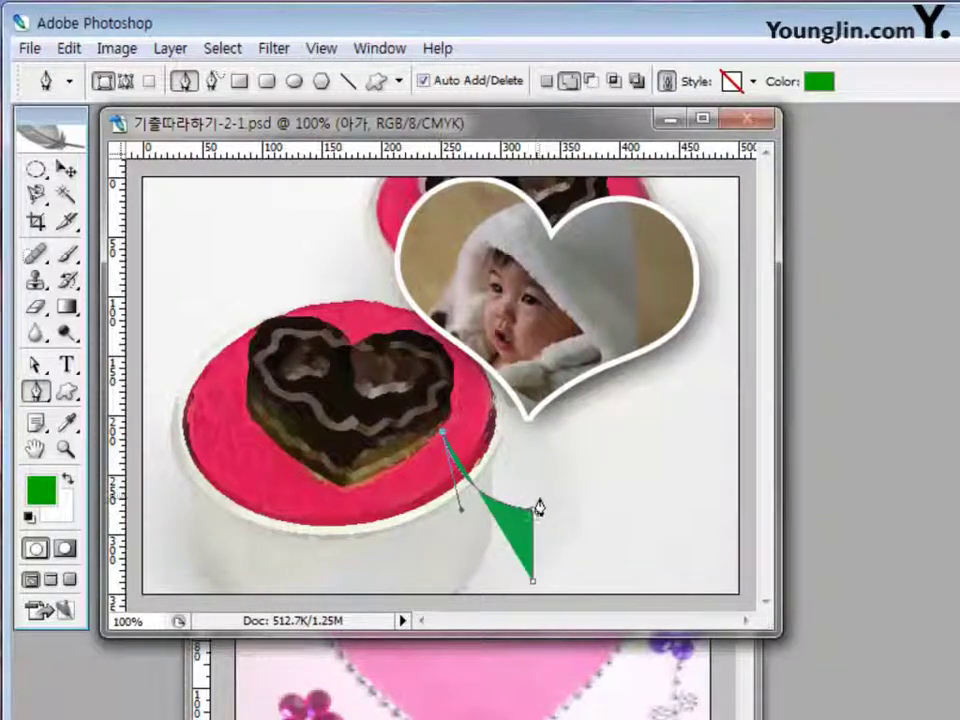
drag(538, 500, 575, 592)
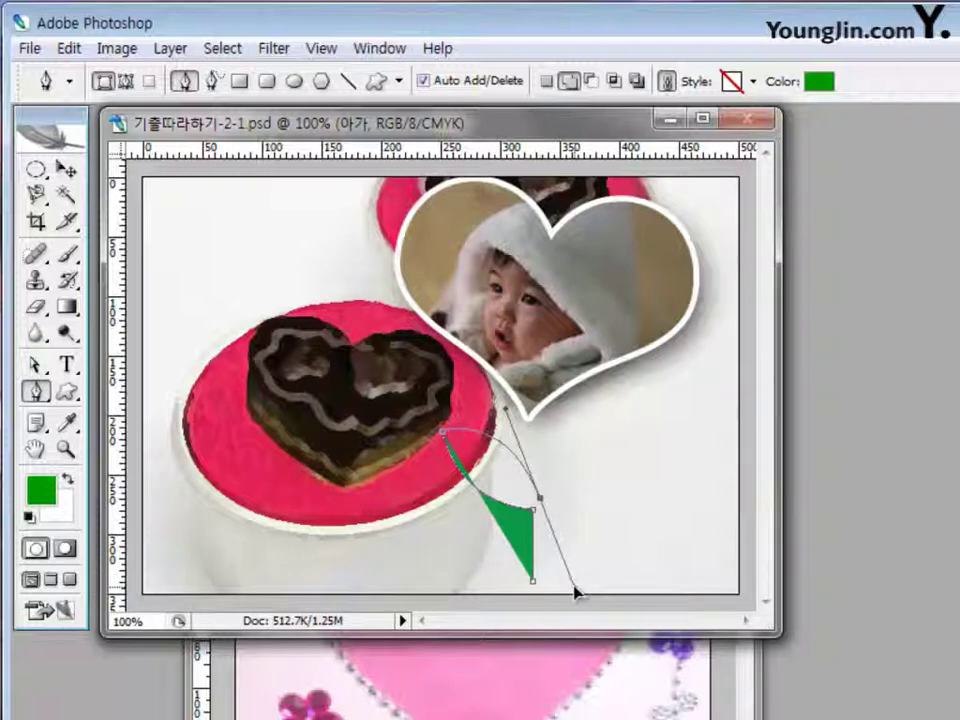
click(539, 499)
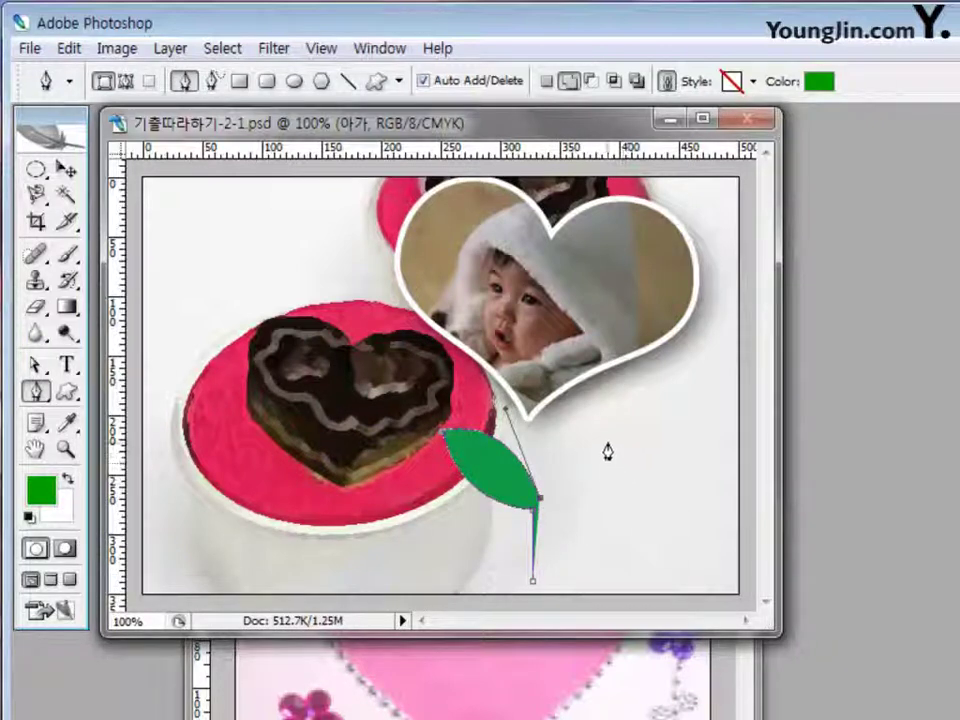
Add a curved right leaf to the sprout and close the path around a narrow straight stem.
drag(617, 436, 694, 446)
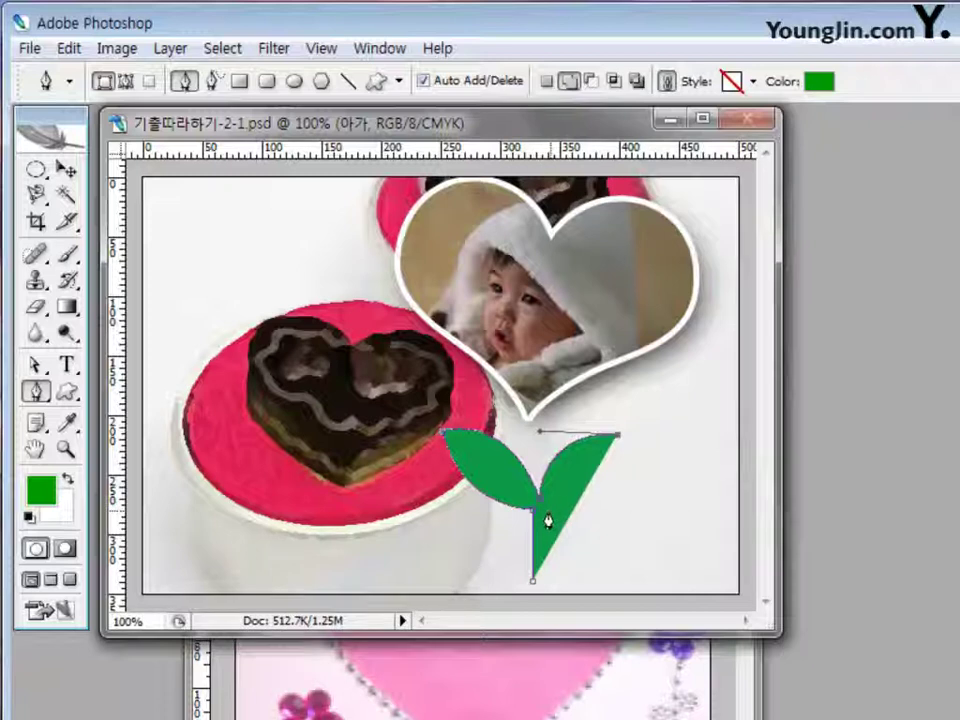
drag(546, 511, 474, 534)
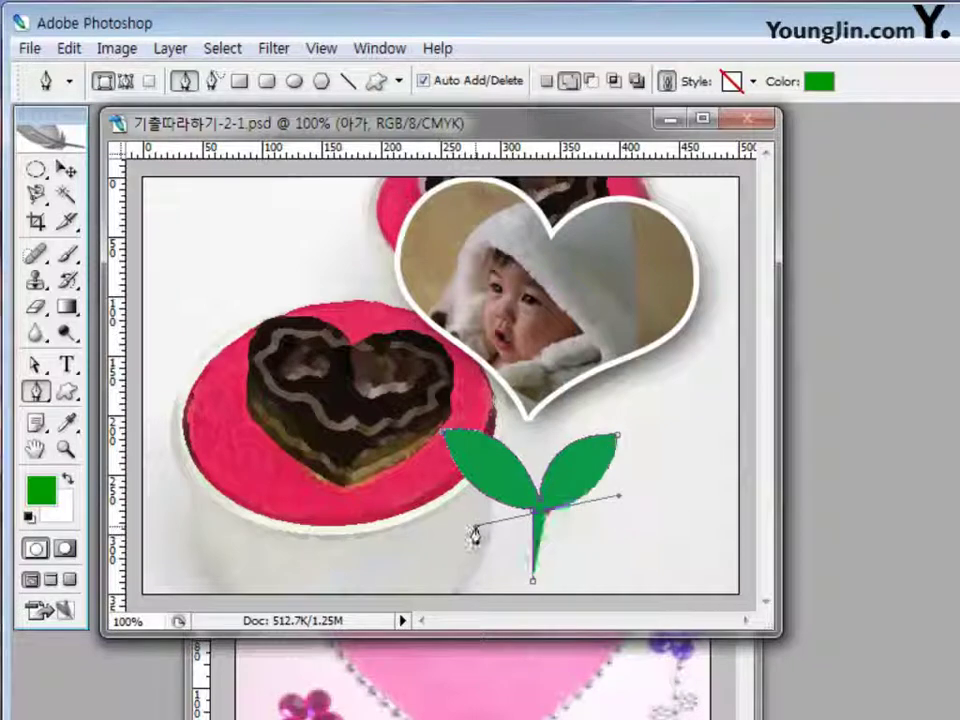
click(546, 513)
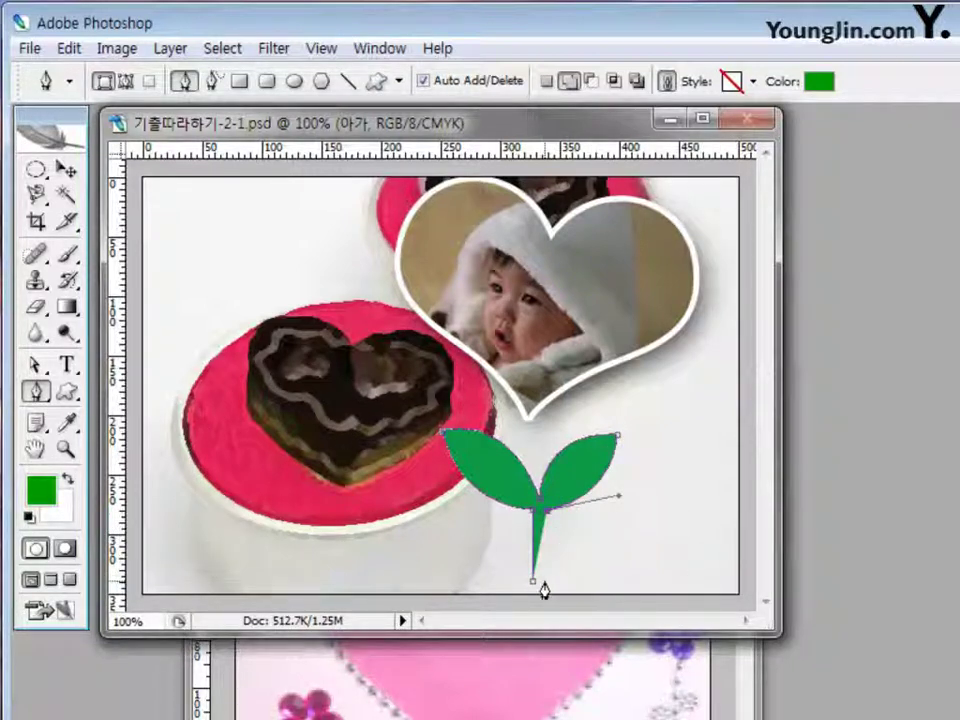
click(533, 582)
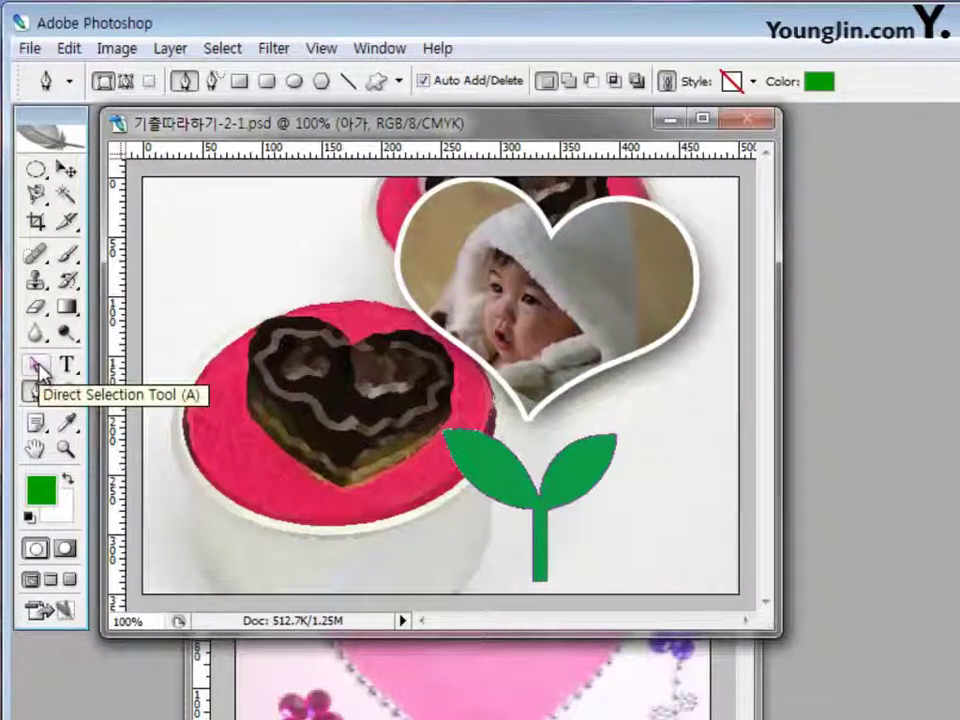
Fine-tune the tip of the sprout's right leaf by moving its anchor point with the Direct Selection tool.
click(38, 368)
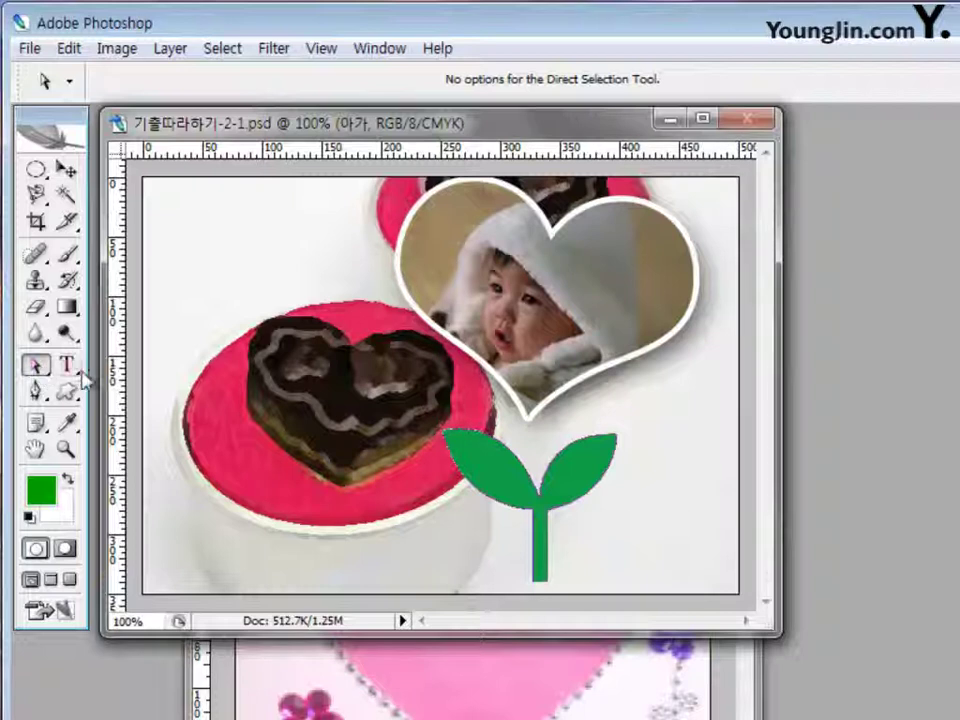
click(606, 444)
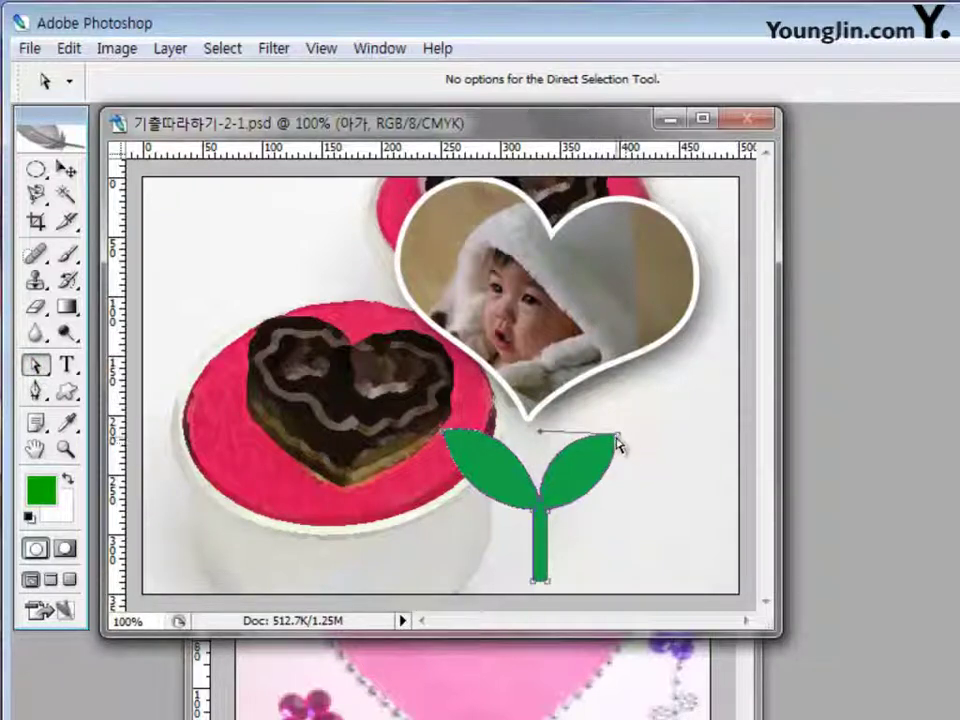
drag(617, 437, 636, 433)
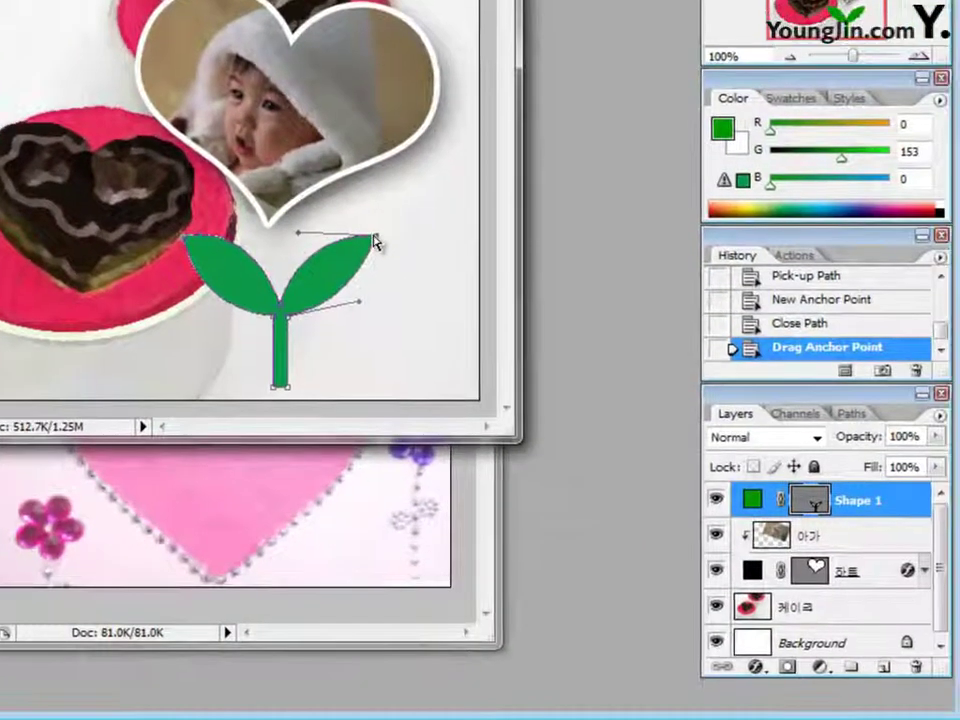
drag(405, 263, 403, 260)
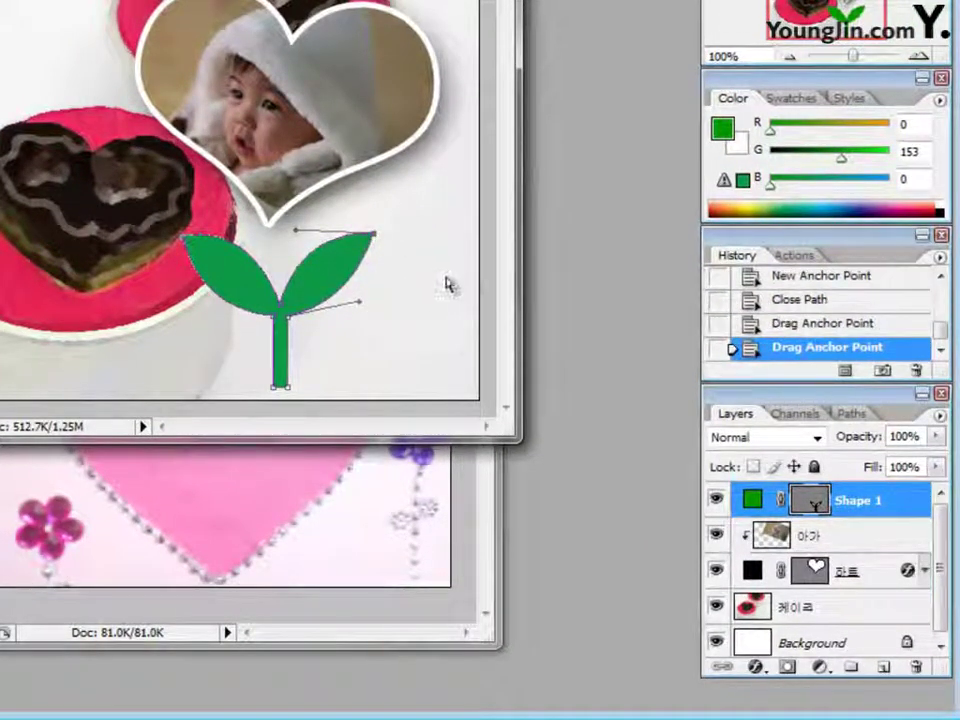
Rename the sprout shape's layer as 새싹.
click(860, 504)
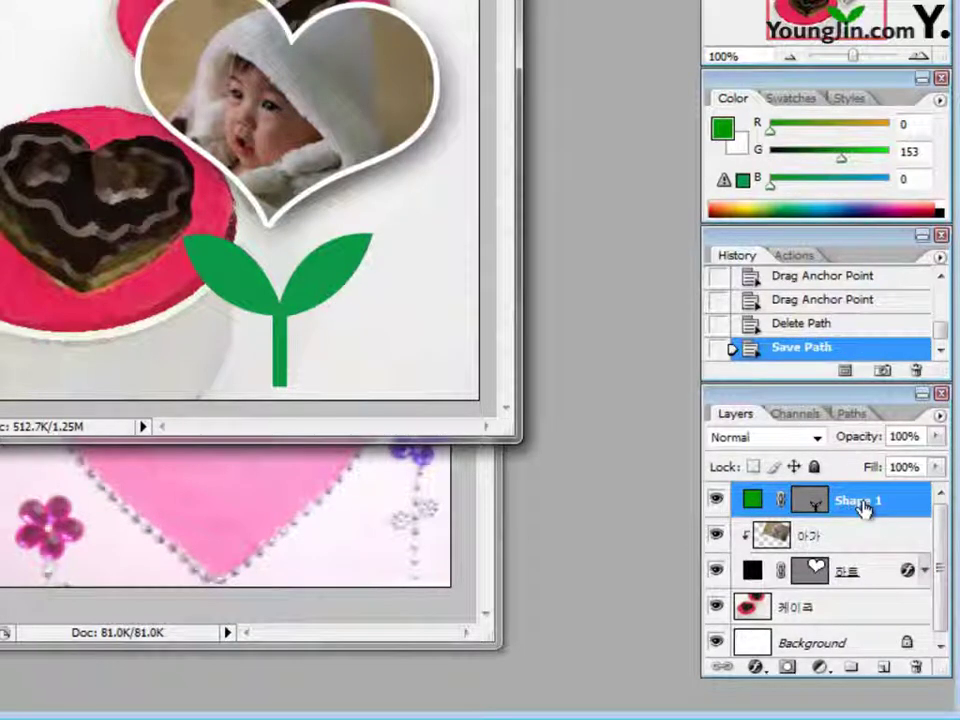
double_click(860, 504)
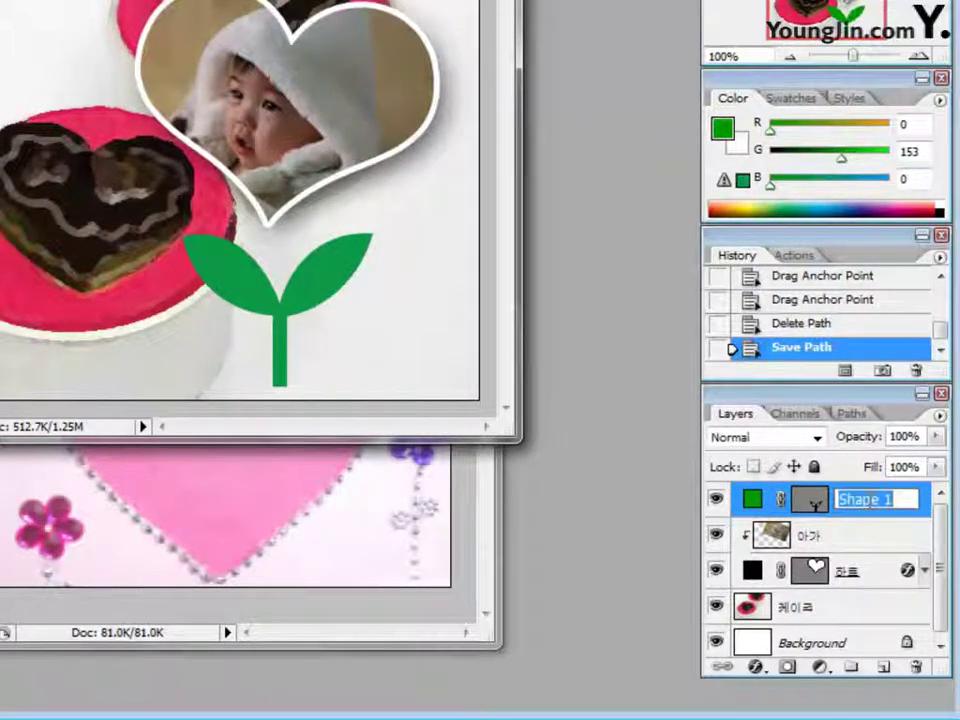
text(새)
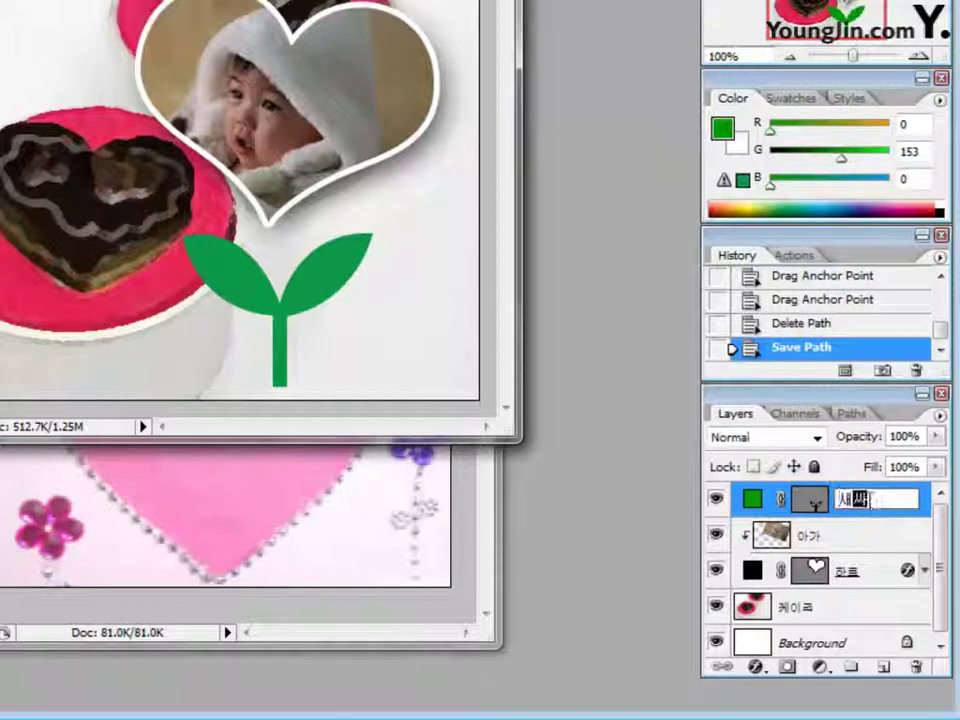
text(싹)
key(Return)
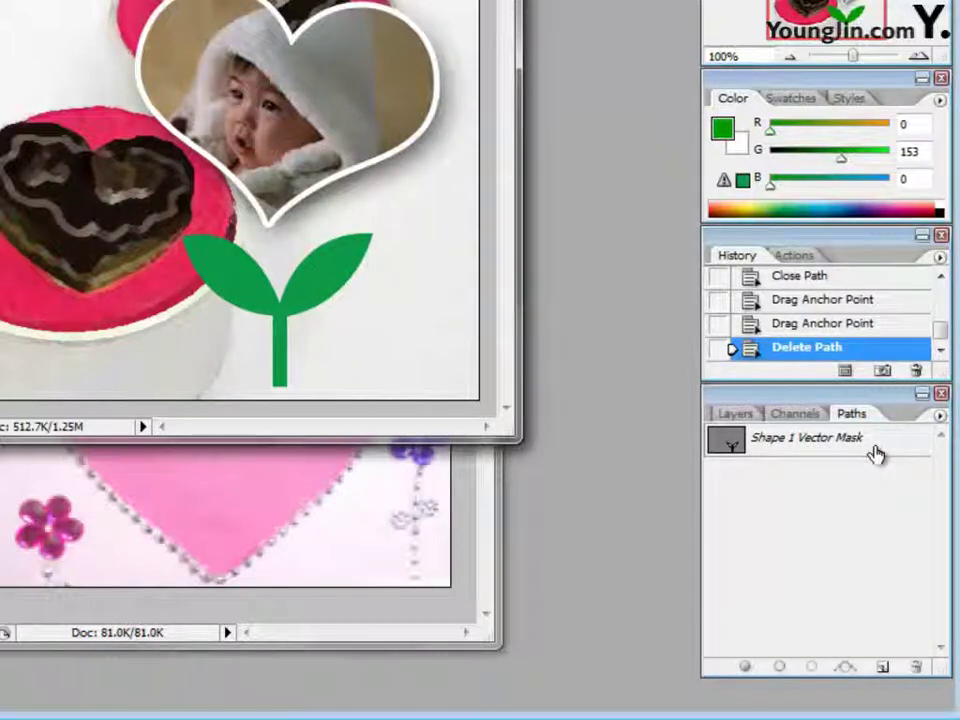
Save the sprout's vector mask as a path named Path 1 and deselect the path.
double_click(826, 448)
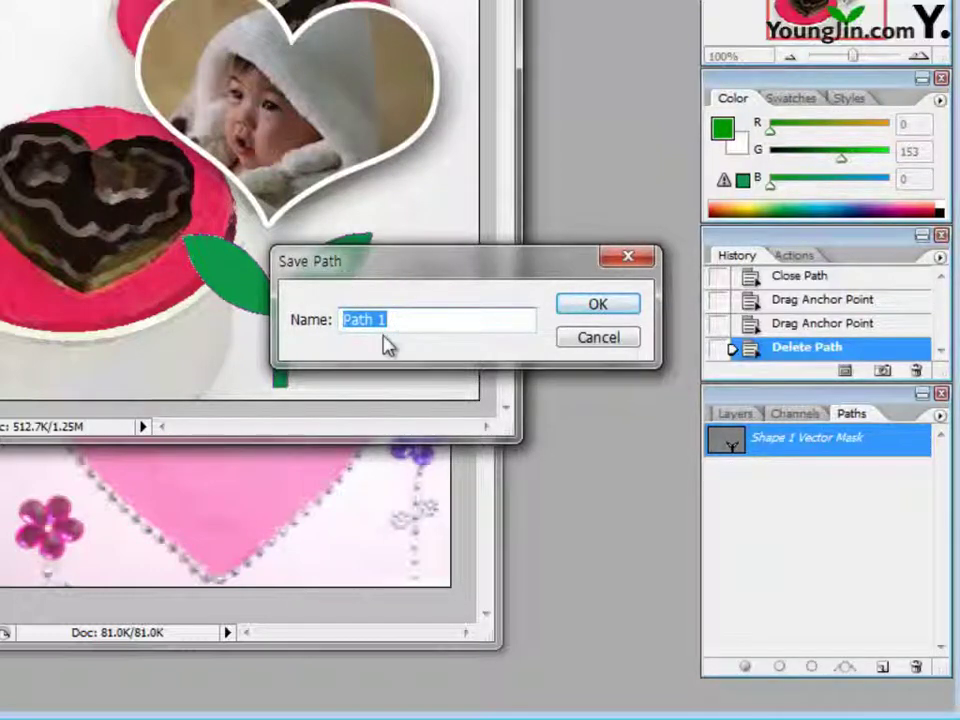
click(598, 307)
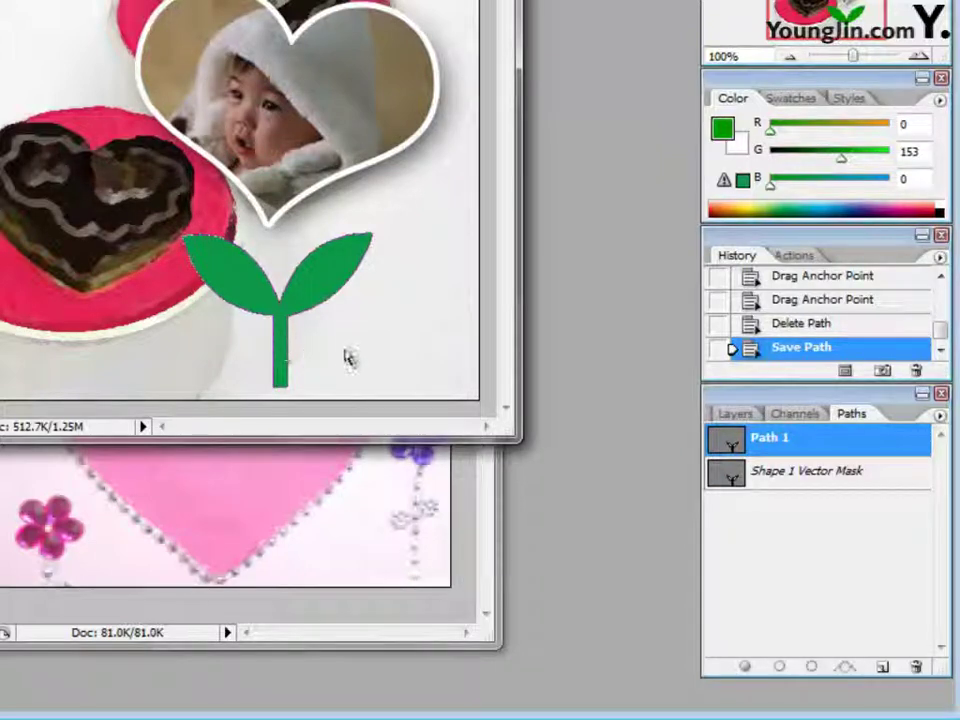
click(800, 545)
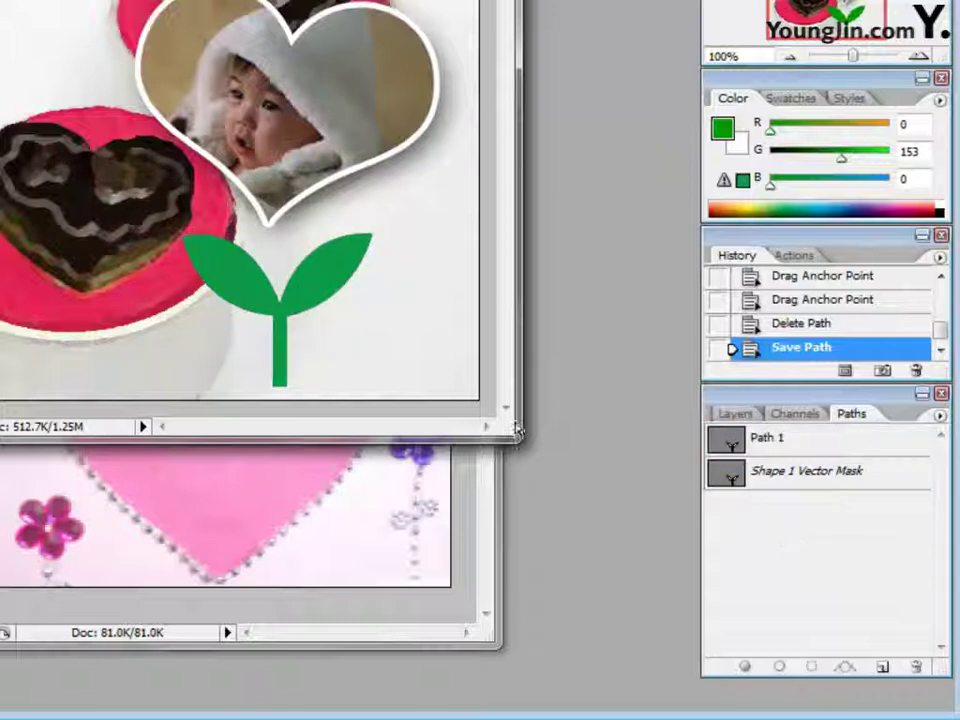
Select the pink heart with its ribbon in 1급-3.jpg by tracing its outline with the Magnetic Lasso tool.
click(735, 414)
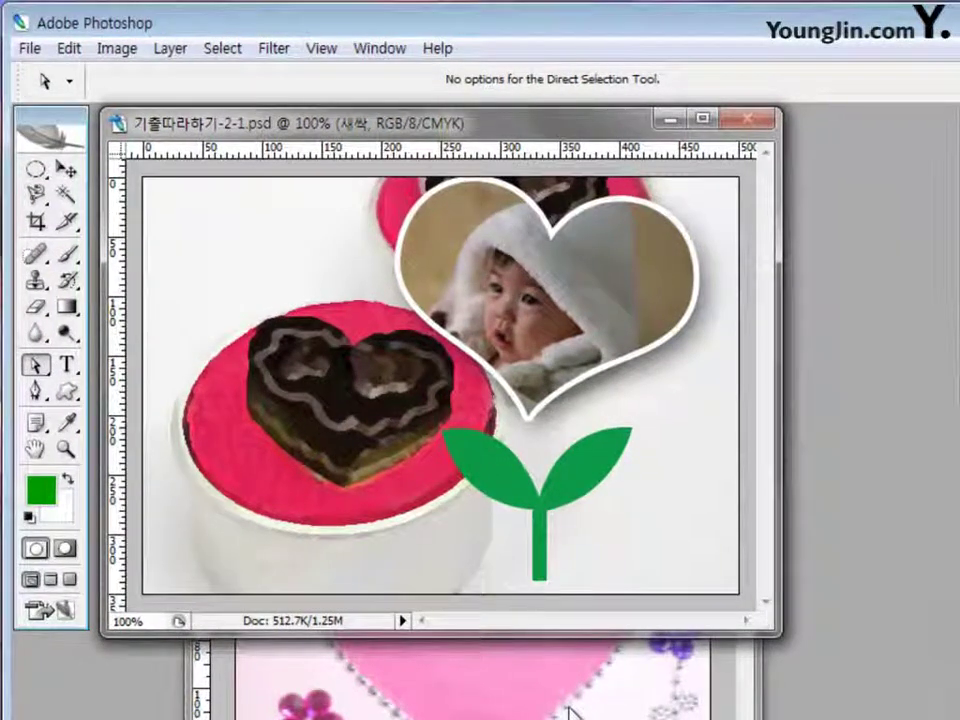
click(568, 711)
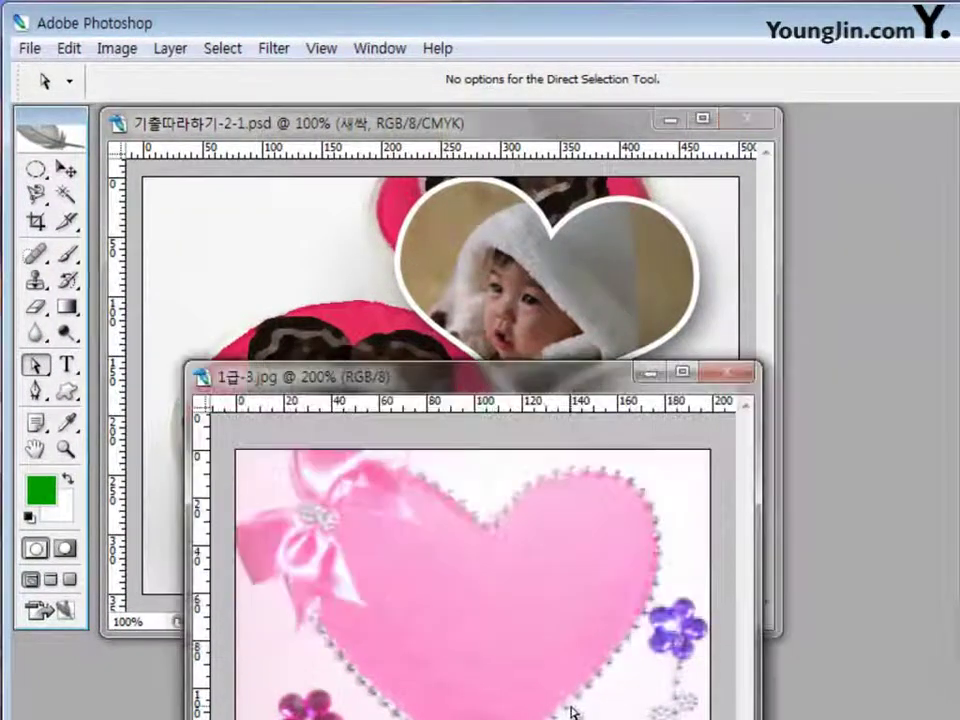
drag(540, 385, 493, 222)
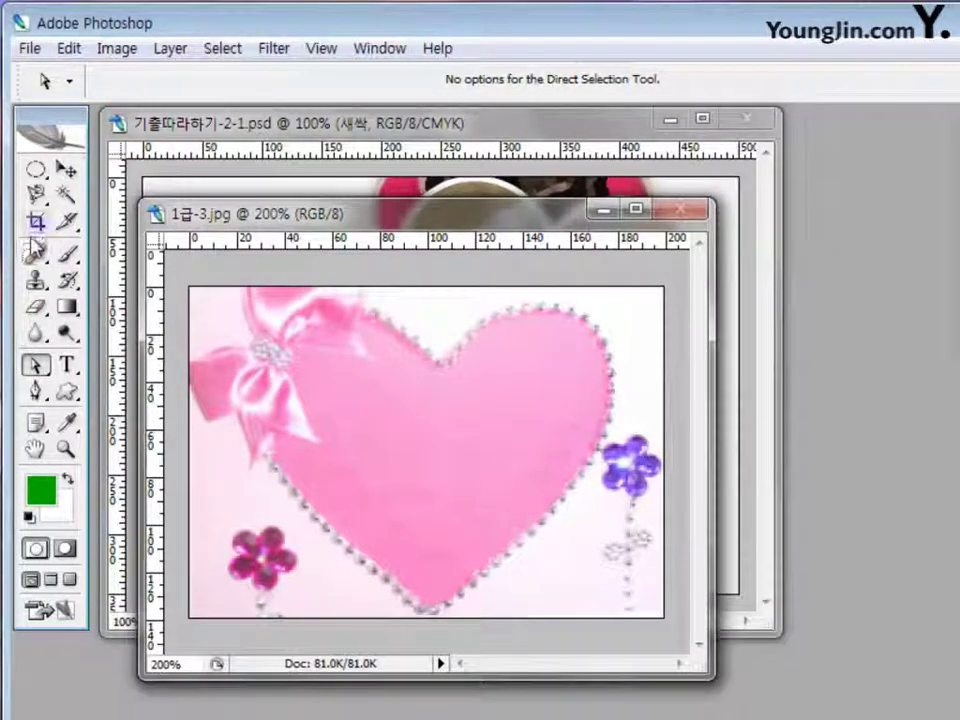
click(38, 195)
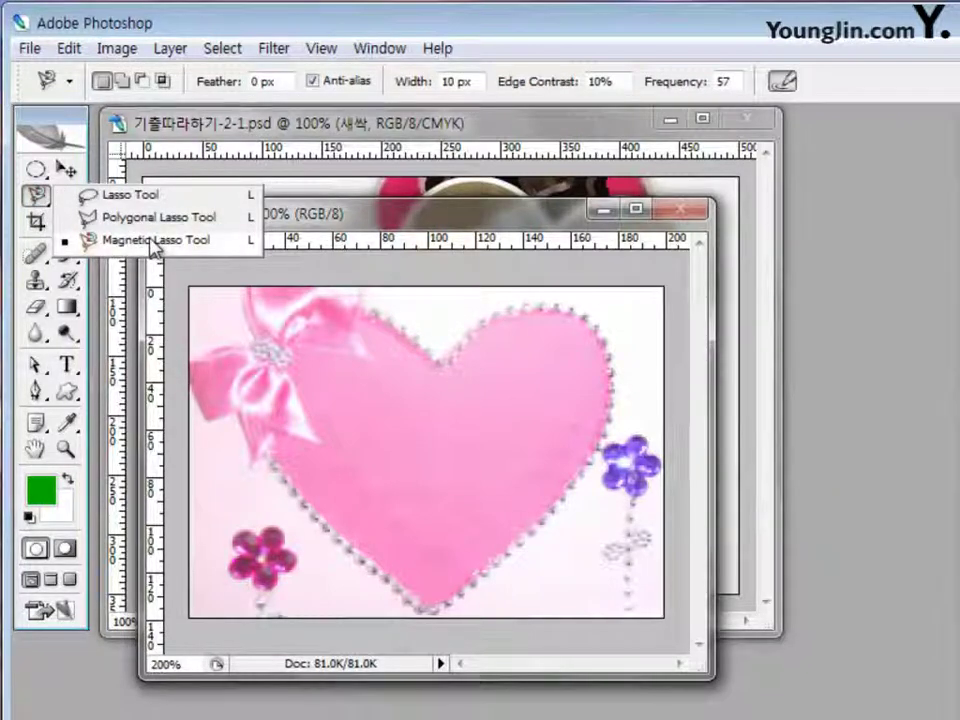
click(153, 241)
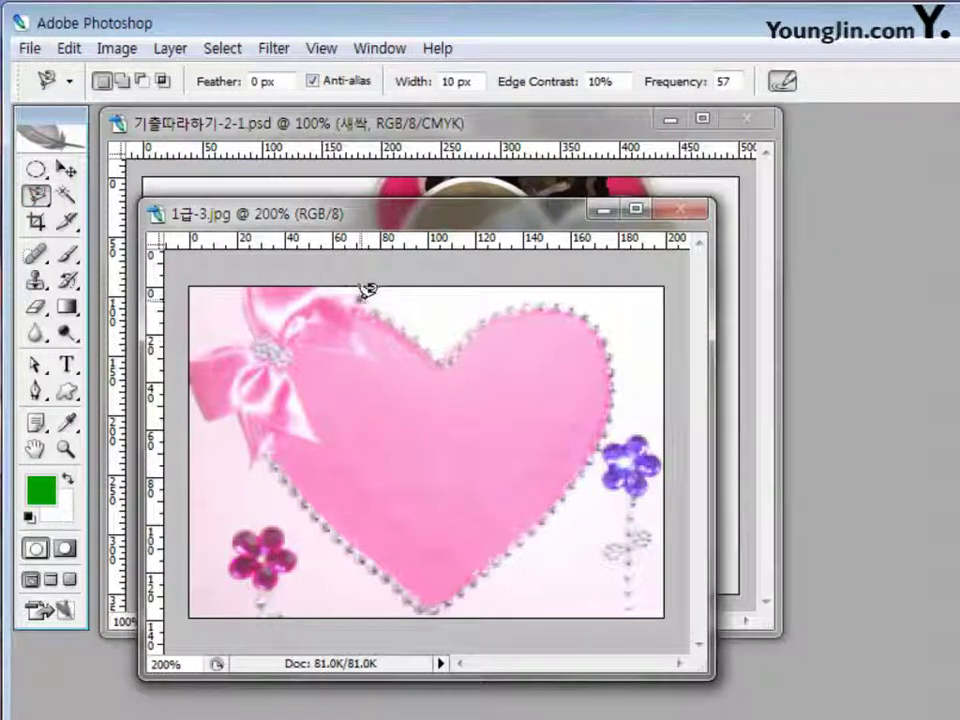
click(361, 292)
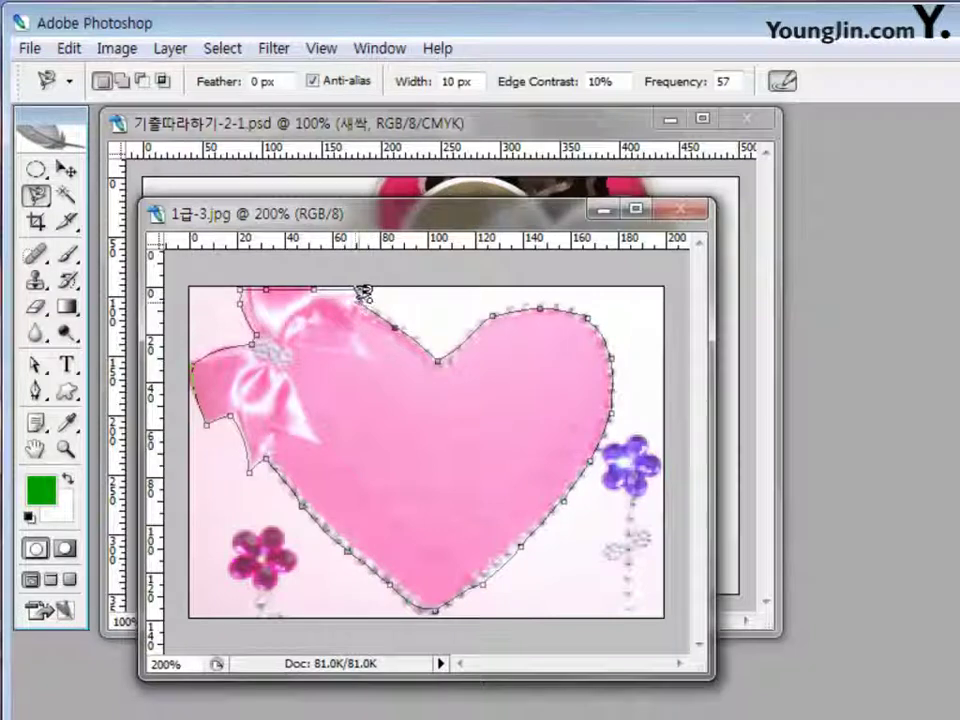
click(362, 289)
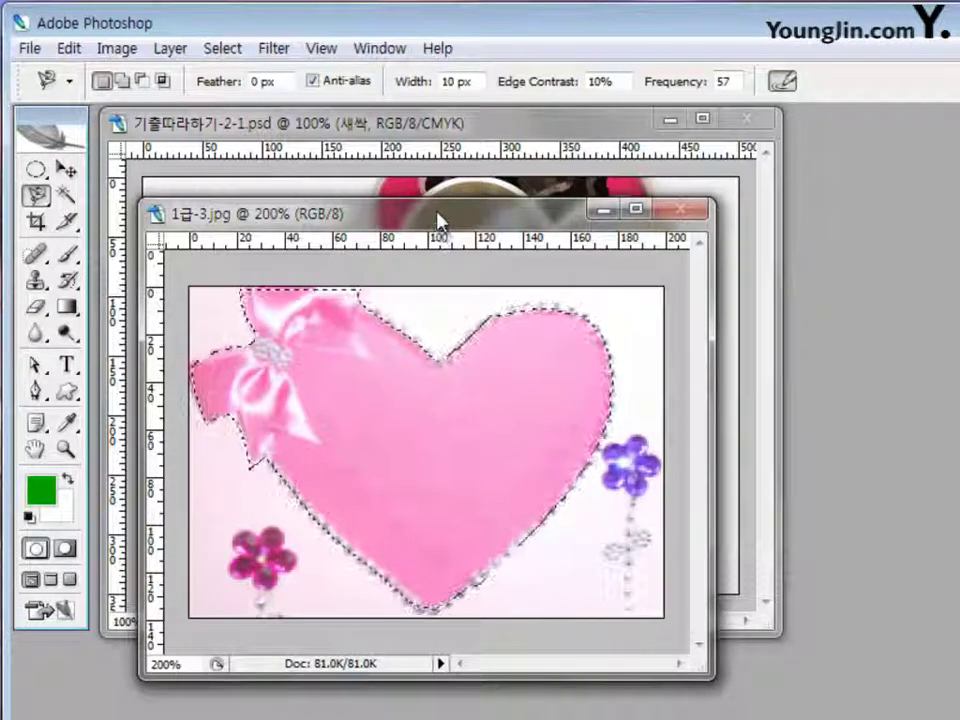
Copy the selected ribboned heart from 1급-3.jpg into the upper-left area of the 기출따라하기-2-1 composite.
drag(439, 216, 630, 326)
click(63, 172)
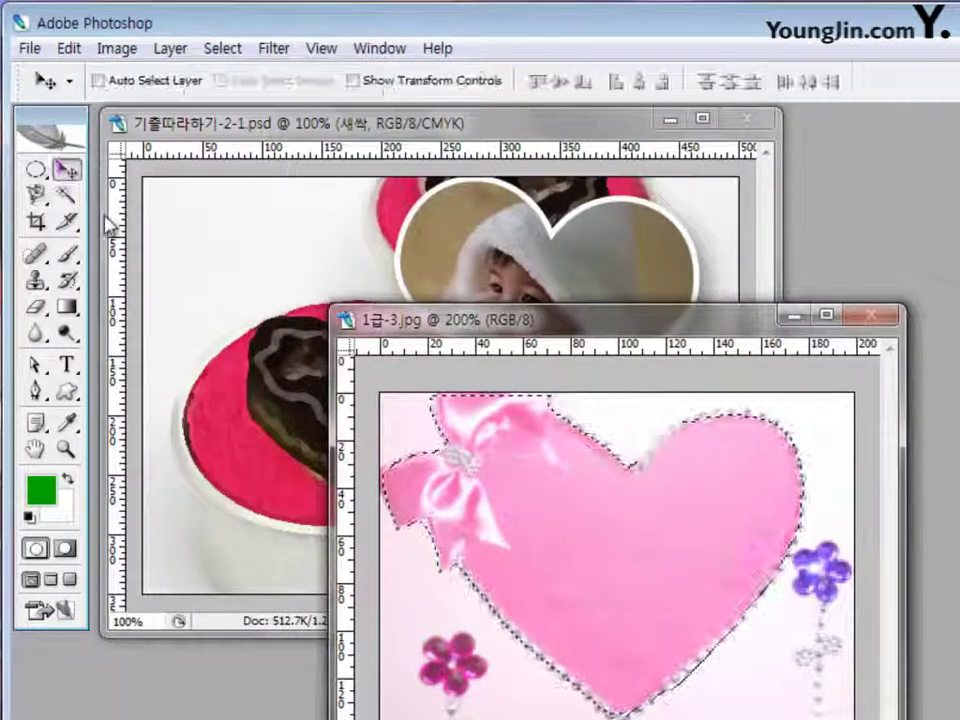
drag(628, 540, 296, 285)
Free-transform the pink heart, scaling it proportionally to about 61.8% and rotating it to about -29.9°.
key(ctrl+t)
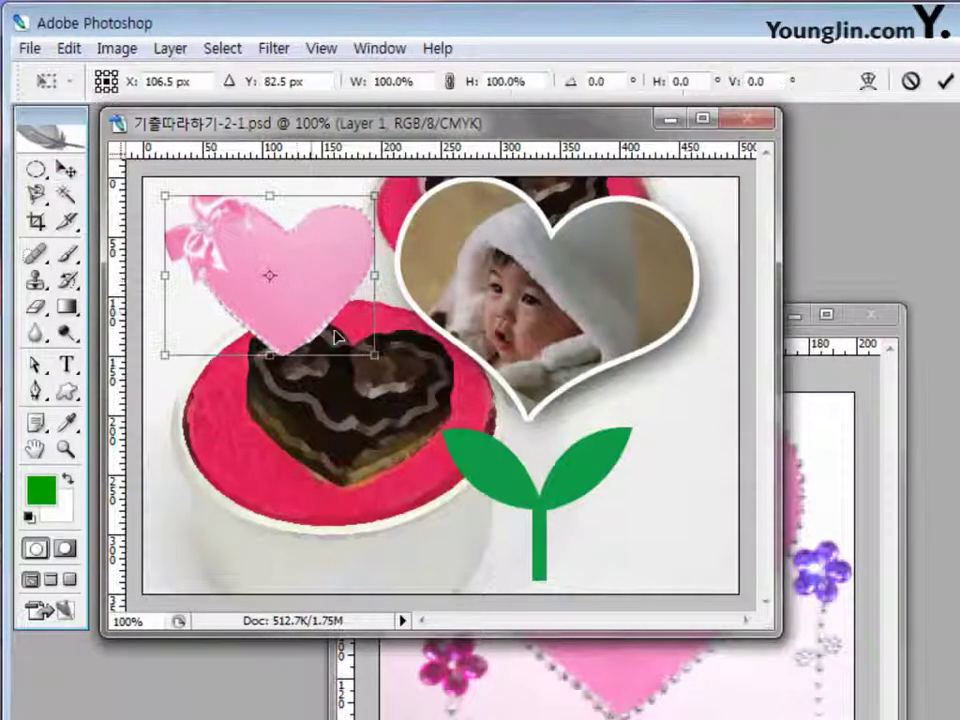
drag(371, 347, 339, 270)
drag(266, 246, 246, 284)
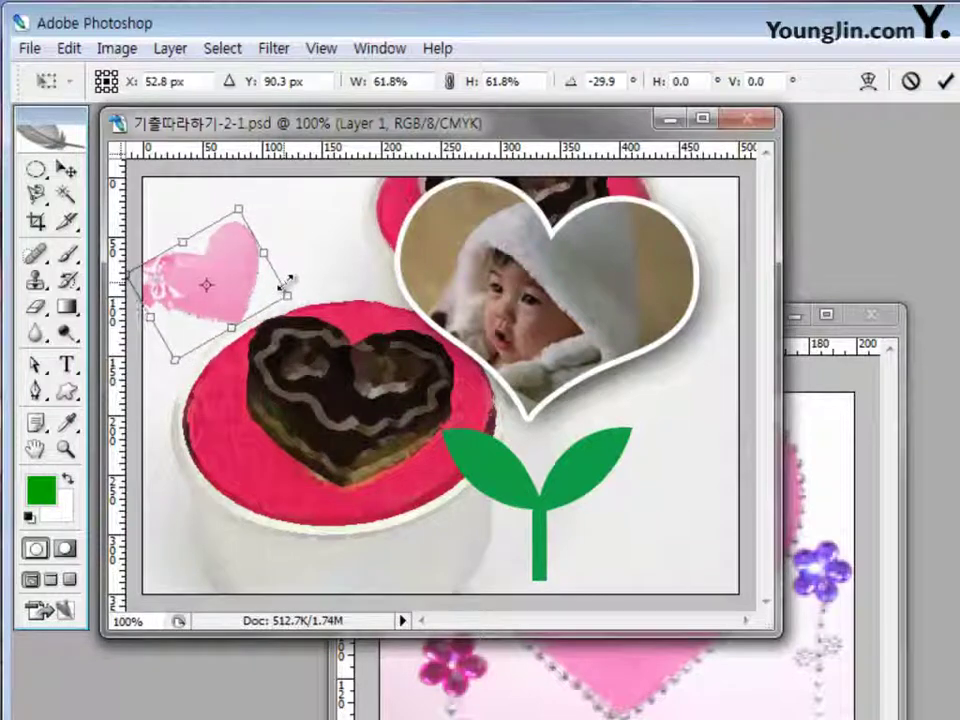
Nudge the pink heart right and upward to about X 66.8 px, Y 82.3 px, above the front cake.
key(Right)
key(Right)
key(Right)
key(Right)
key(Right)
key(Right)
key(Up)
key(Up)
key(Up)
key(Up)
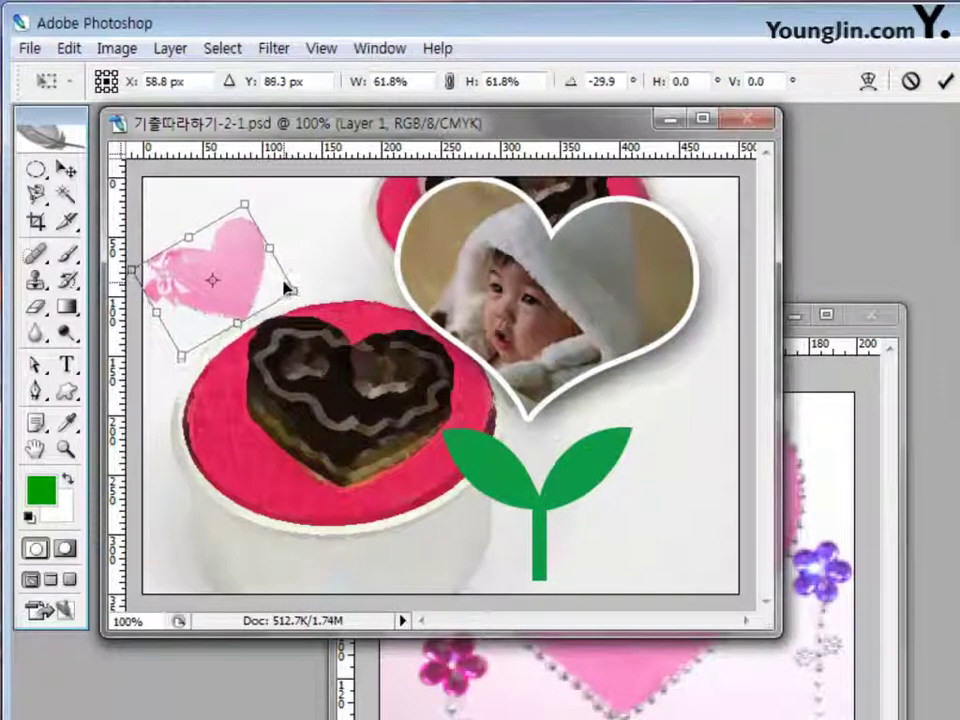
key(Right)
key(Up)
key(Up)
key(Up)
key(Right)
key(Right)
key(Right)
key(Right)
key(Right)
key(Right)
key(Right)
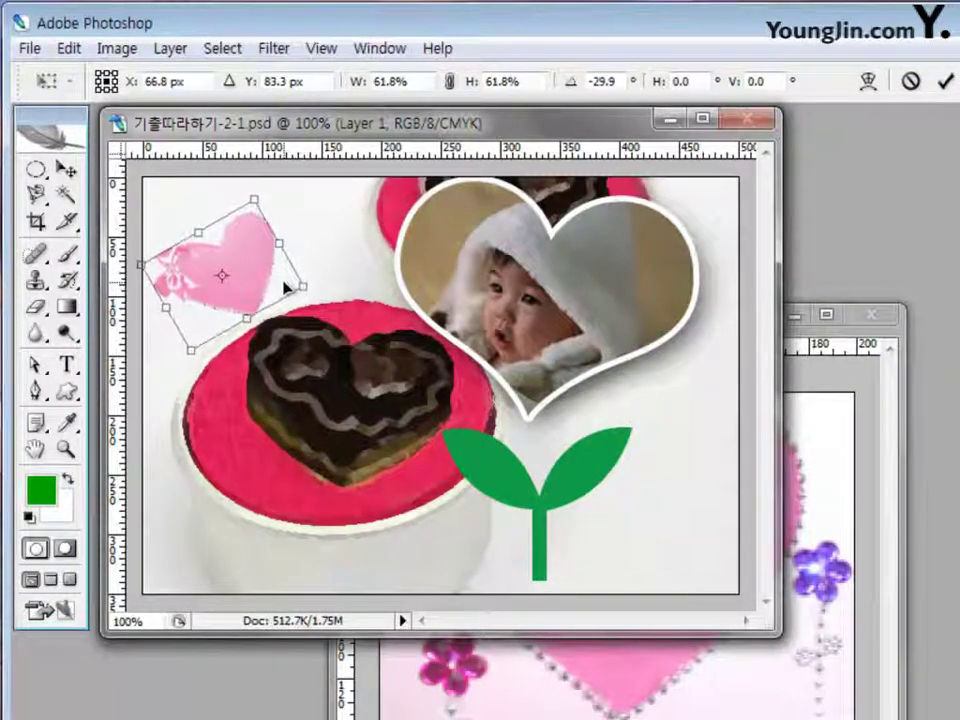
key(Up)
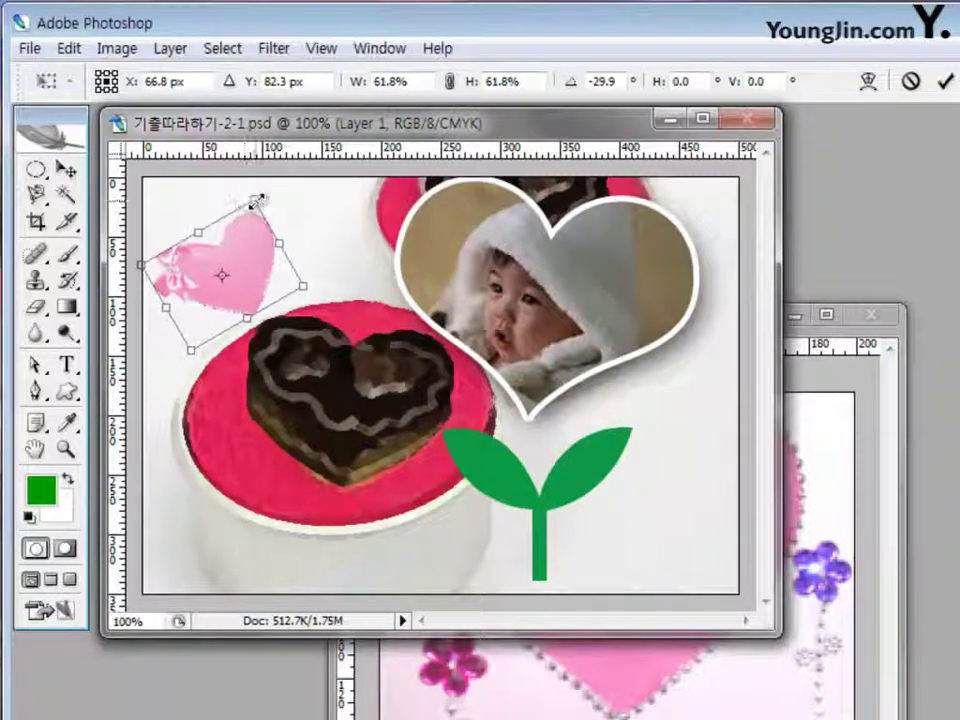
Shrink the pink heart further to about 51%, nudge it up to about Y 89.3 px, and apply the transform.
drag(251, 198, 247, 225)
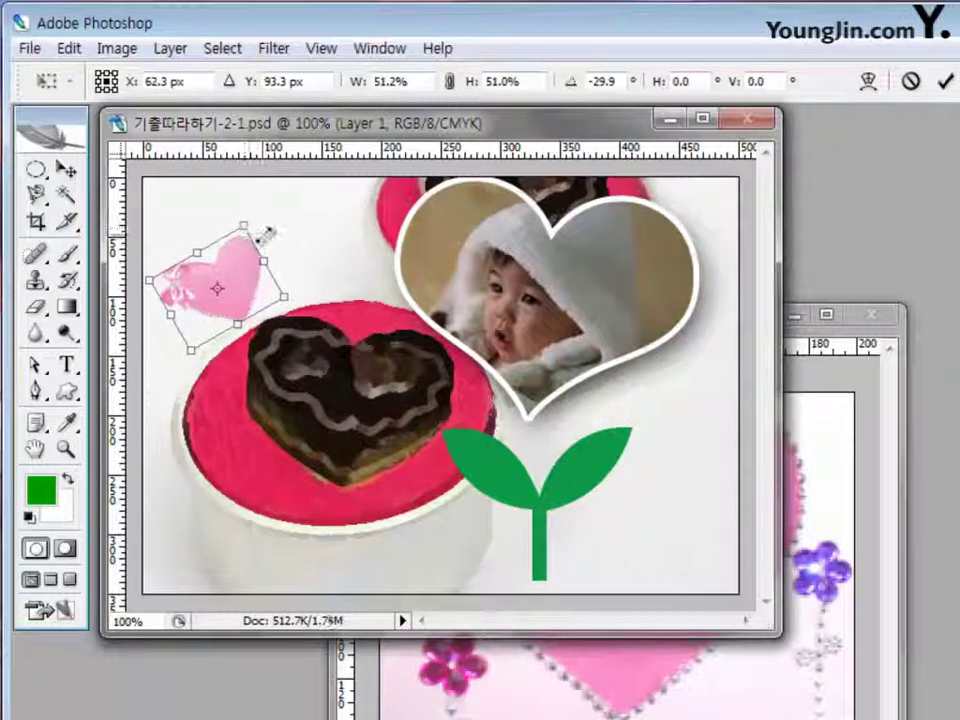
key(Up)
key(Up)
key(Up)
key(Up)
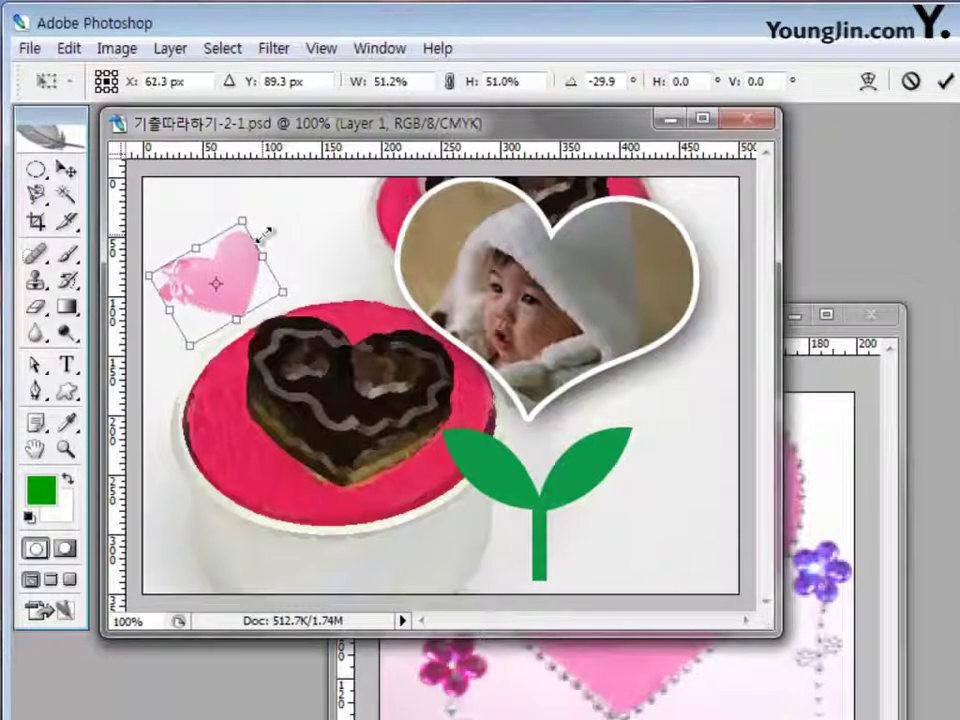
key(Return)
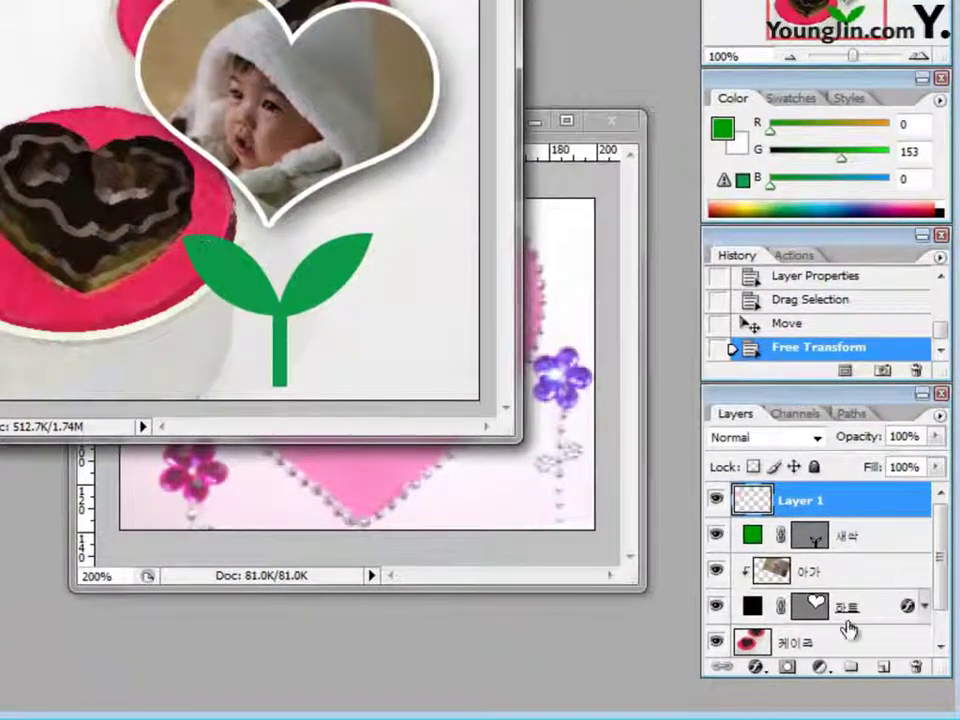
Add a Drop Shadow to the pink heart's layer with distance 7 px, spread 5% and size 8 px.
click(757, 670)
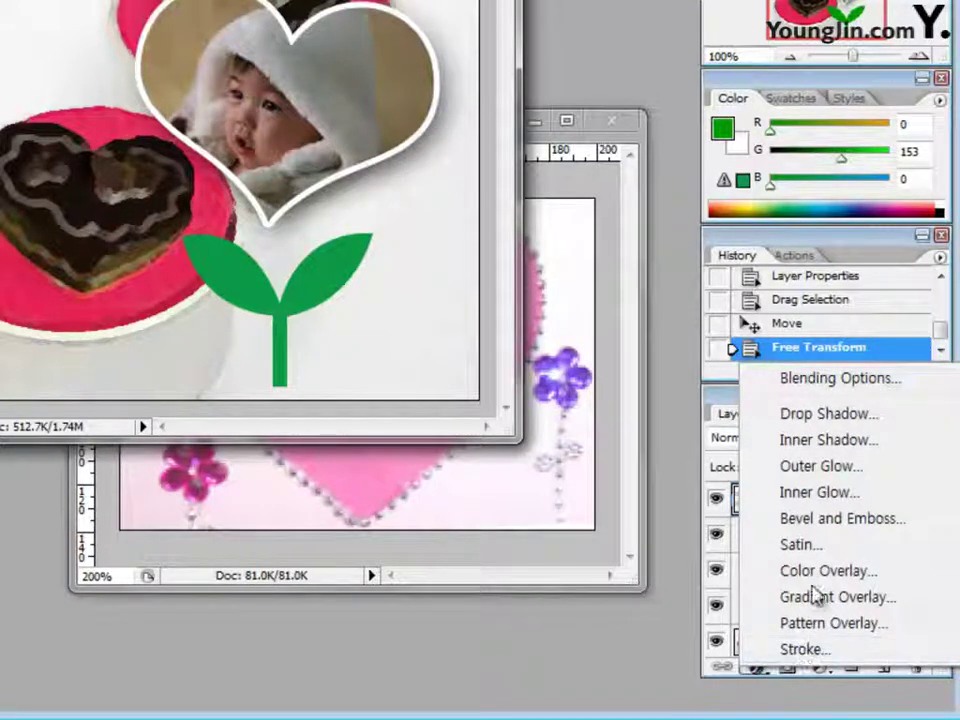
click(838, 415)
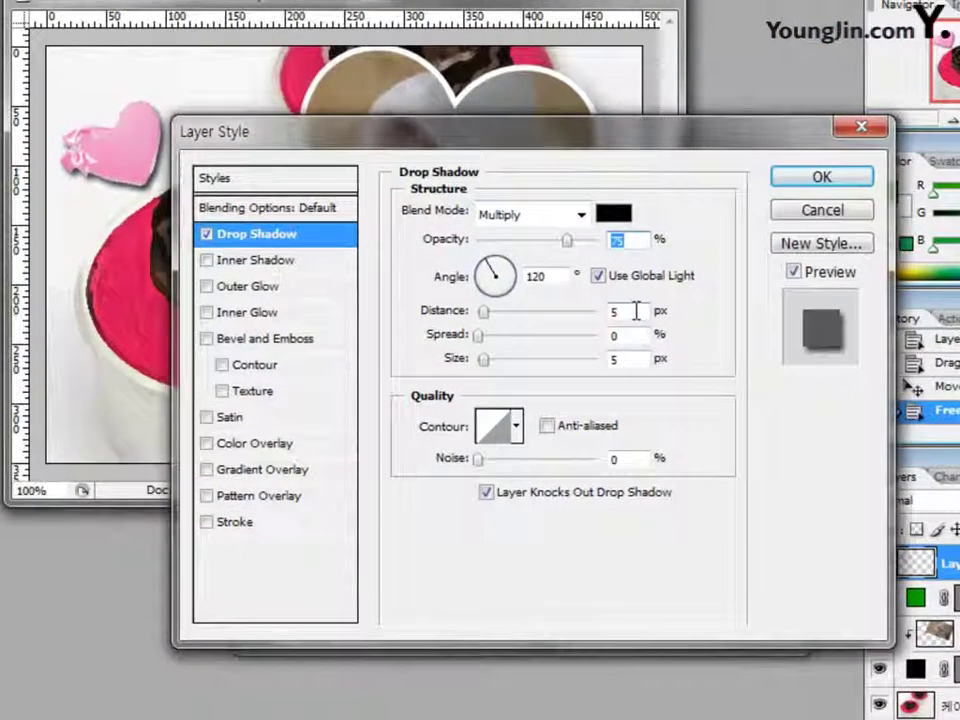
click(636, 311)
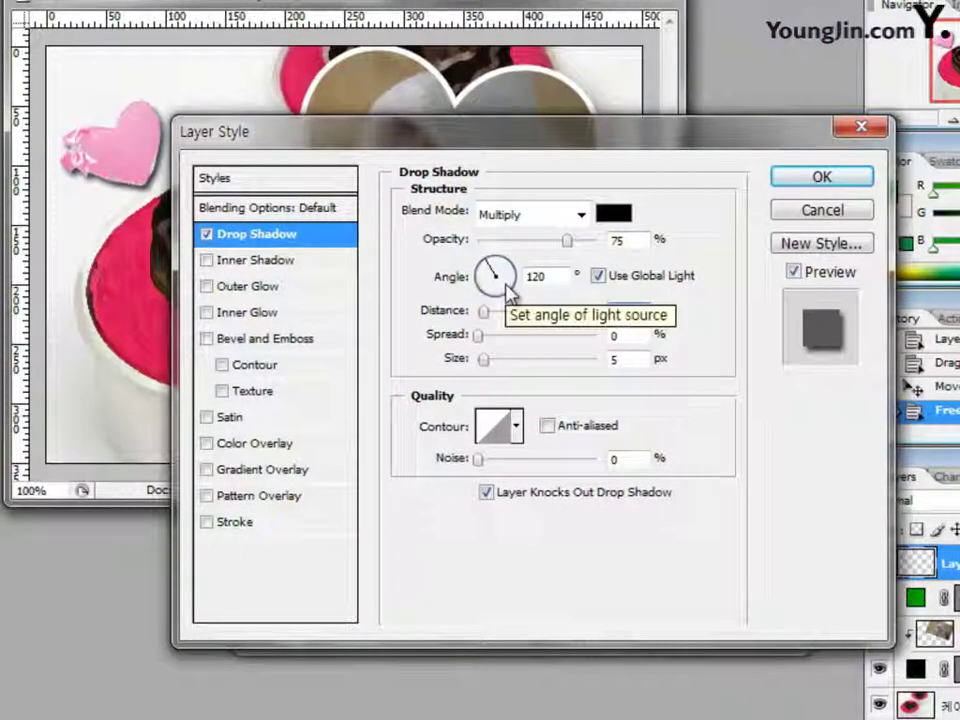
text(7)
key(Tab)
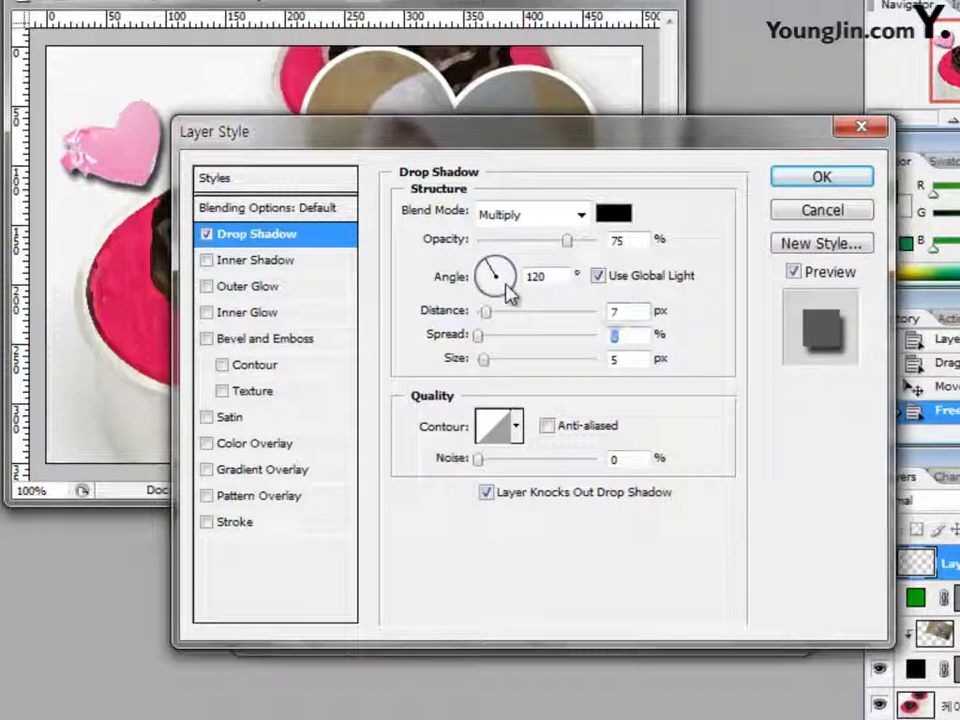
text(5)
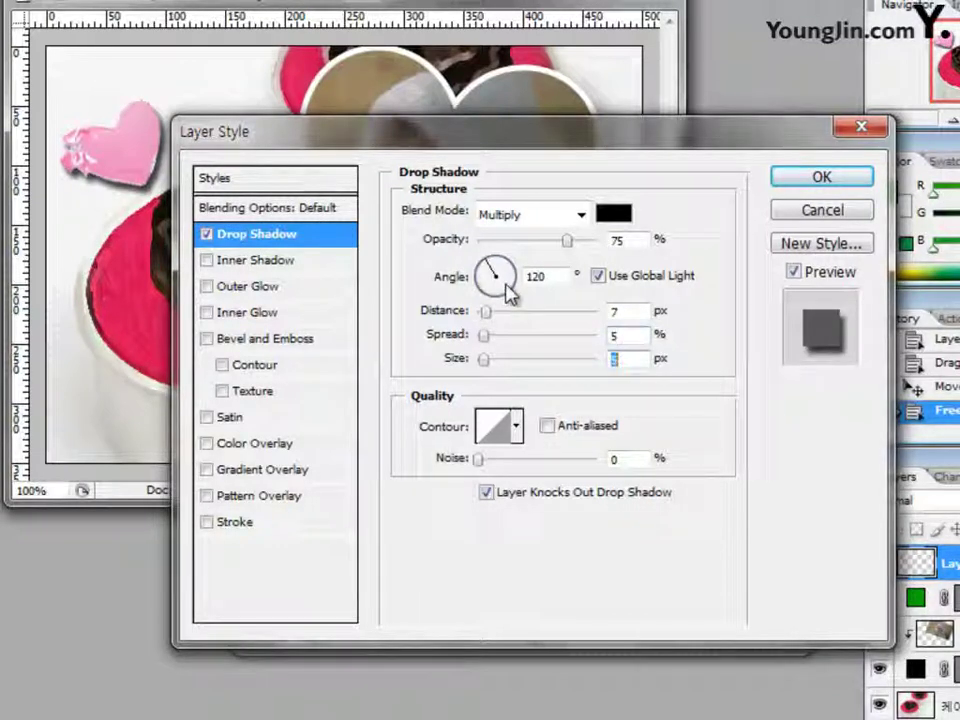
text(8)
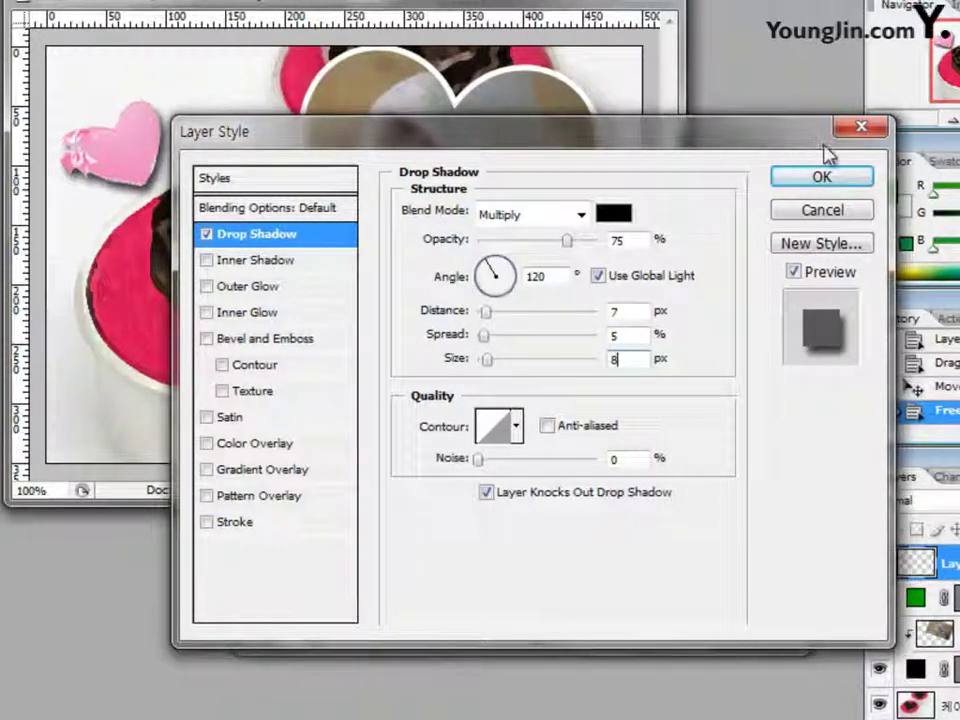
click(866, 181)
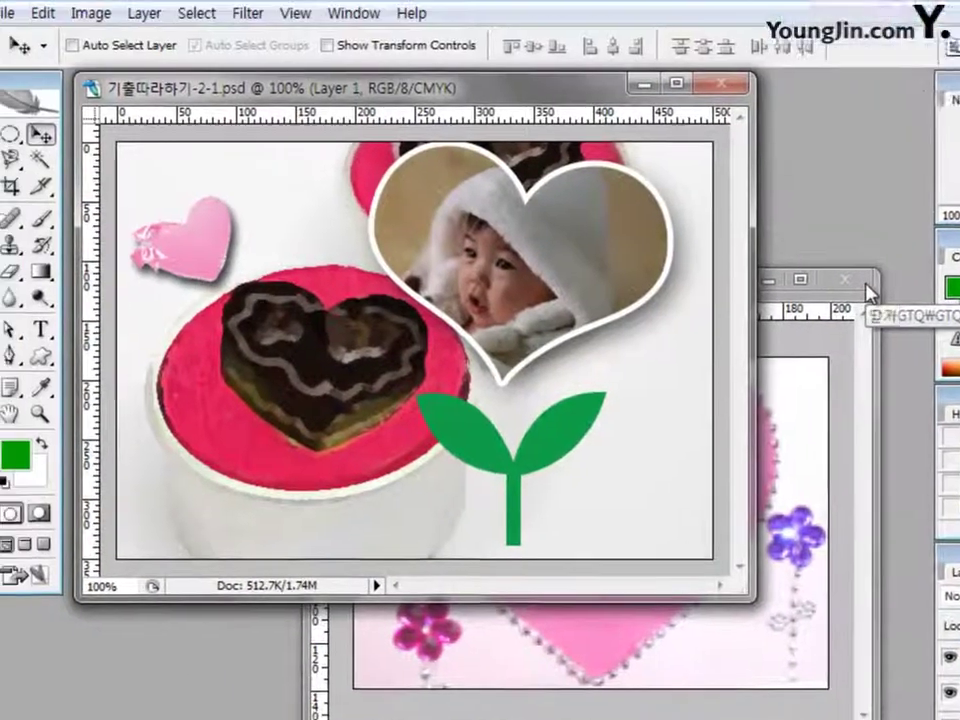
Close 1급-3.jpg and place a duplicate of the pink heart up and to the right of the original.
click(774, 184)
key(t)
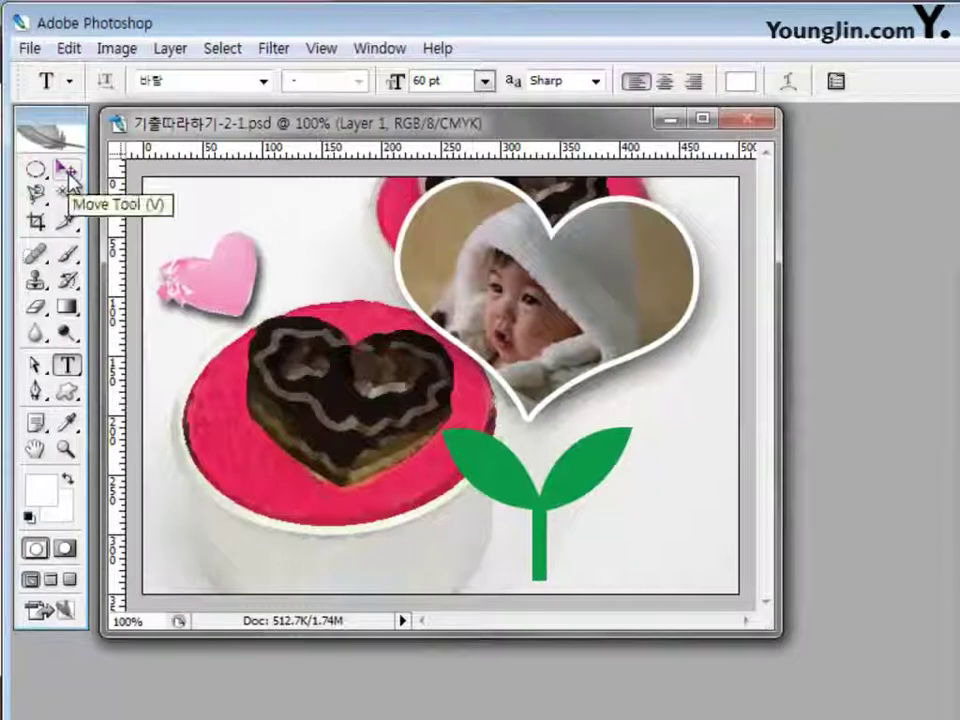
click(68, 174)
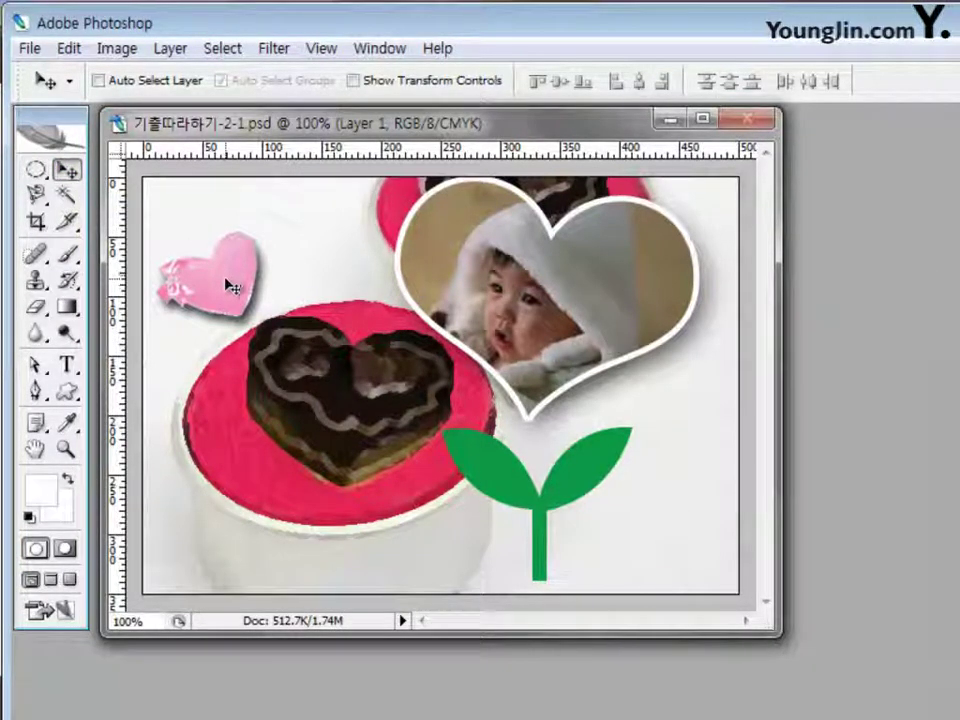
drag(224, 290, 300, 260)
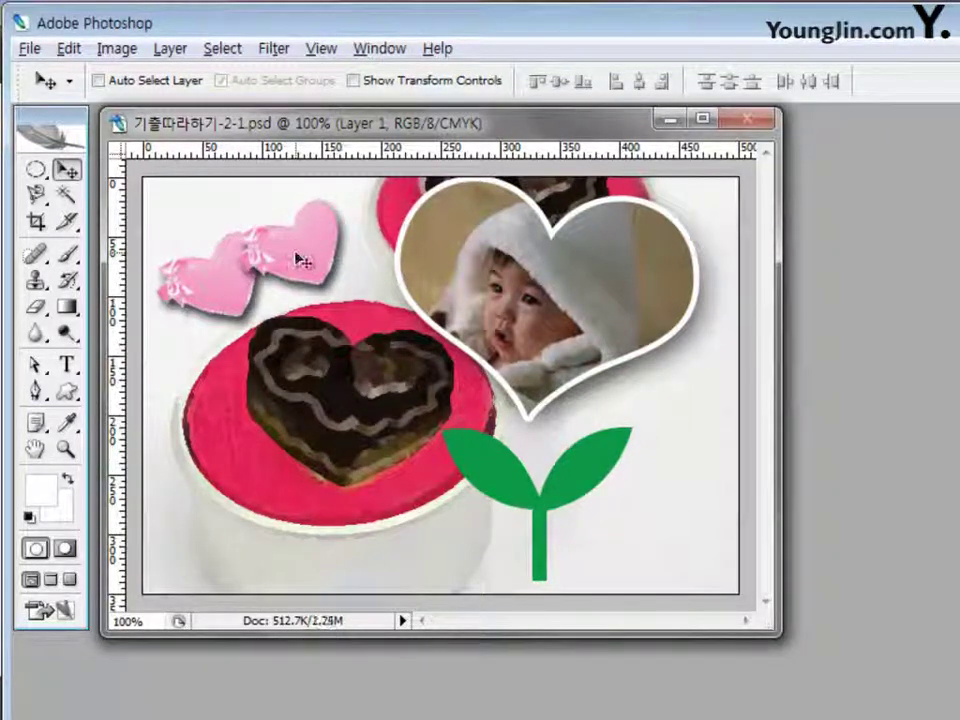
Free-transform the duplicate heart to about 58.9% width and 64.1% height, rotated to about 55.9°.
key(ctrl+t)
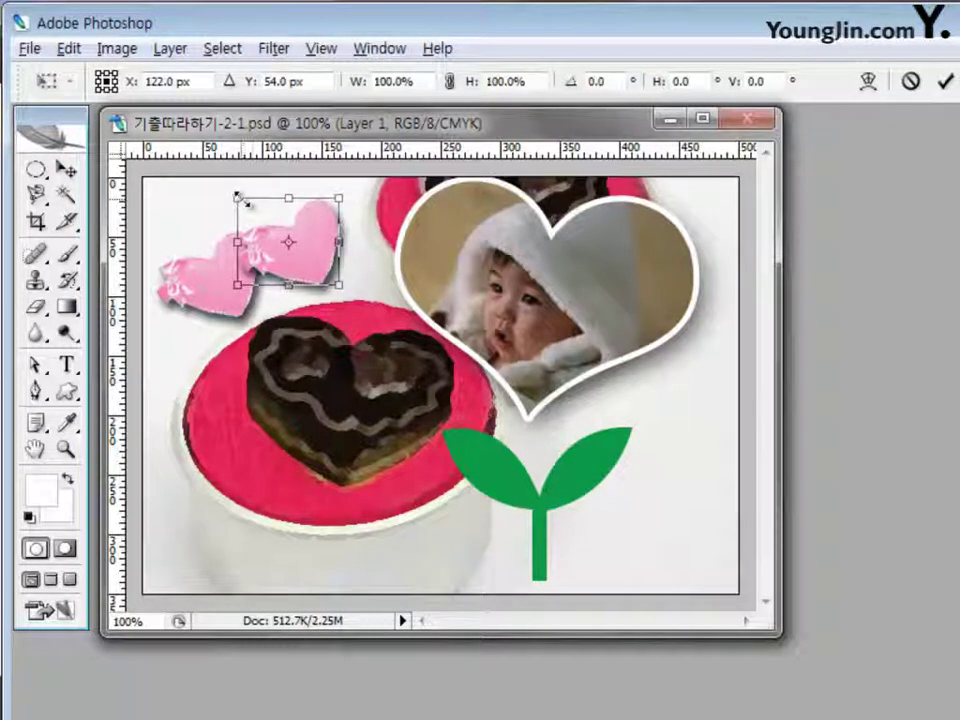
drag(237, 197, 268, 220)
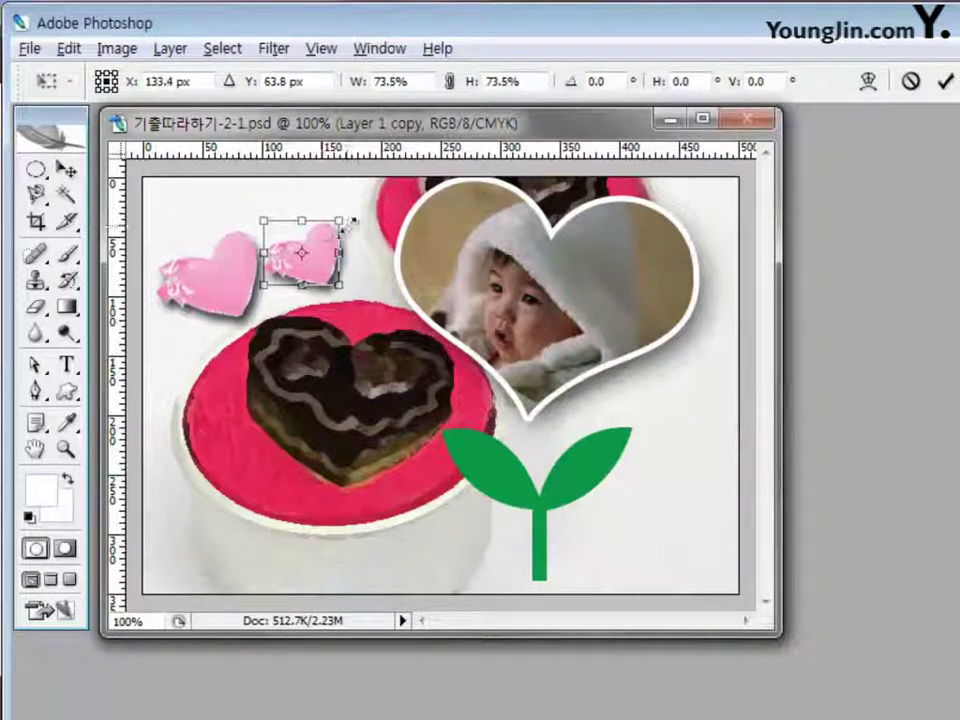
drag(343, 219, 334, 228)
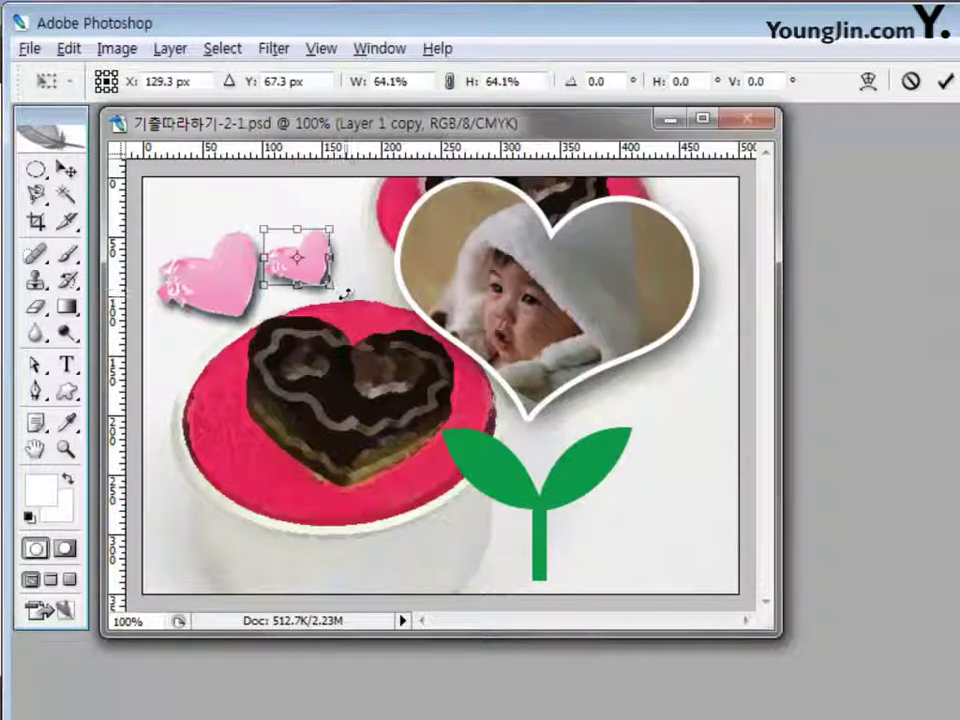
drag(343, 289, 293, 309)
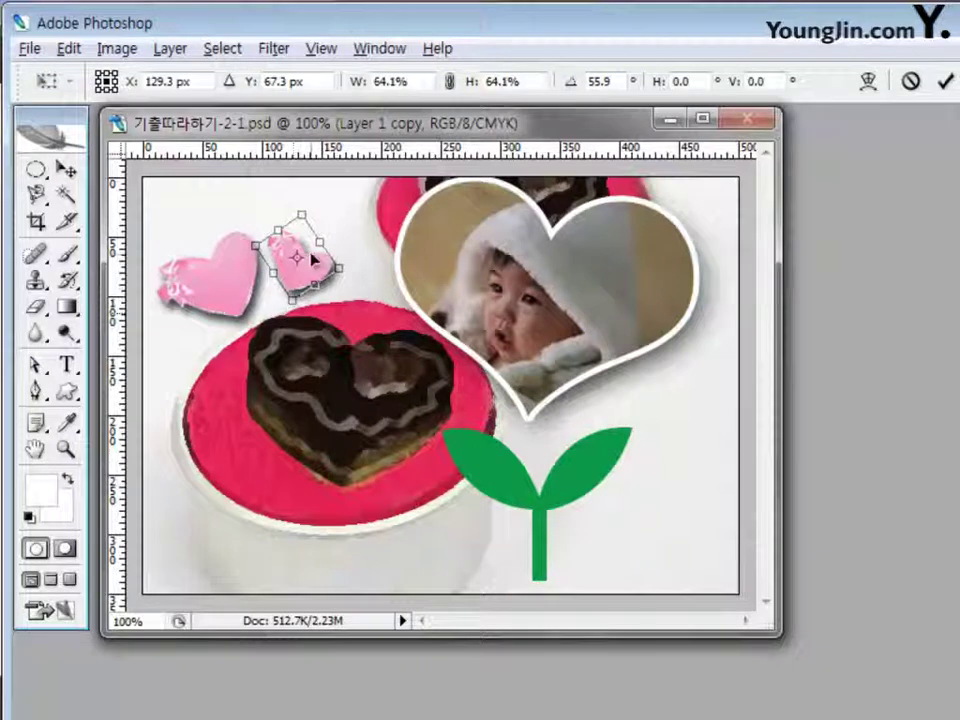
drag(277, 230, 281, 235)
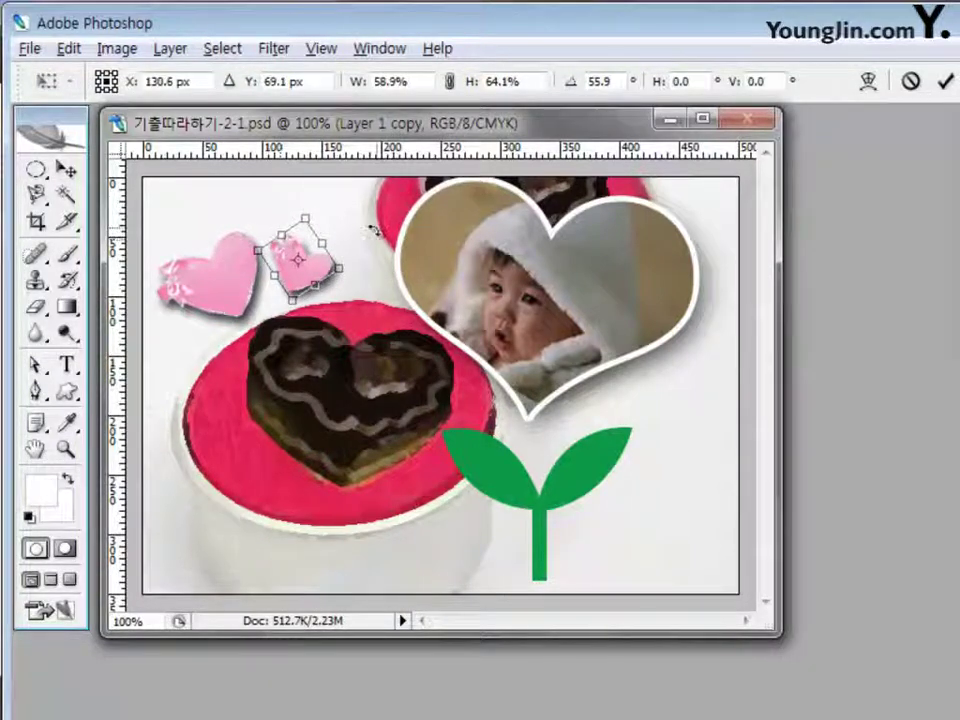
Nudge the duplicate heart up and left to about X 120.6 px, Y 47.1 px, and apply the transform.
key(Left)
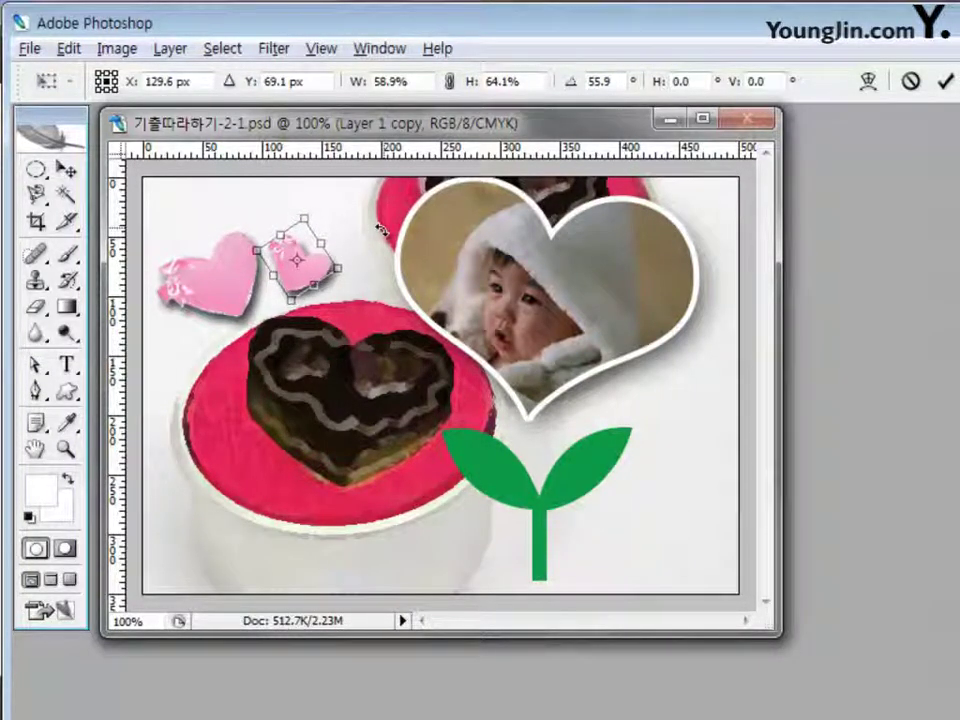
key(Left)
key(Up)
key(Up)
key(Up)
key(Up)
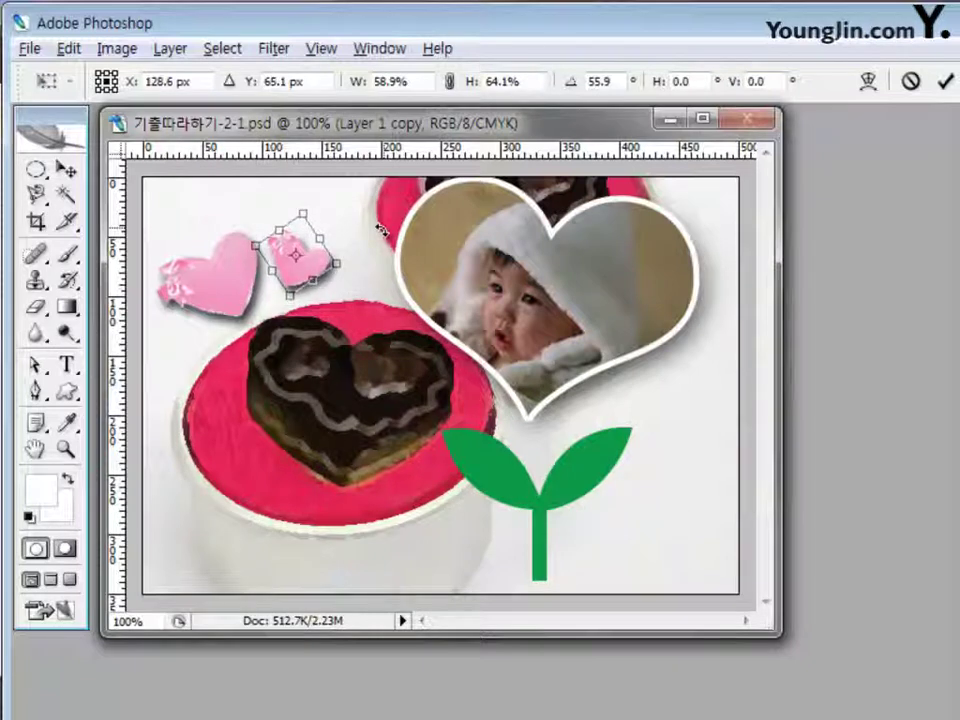
key(Up)
key(Up)
key(Up)
key(Up)
key(Up)
key(Up)
key(Up)
key(Up)
key(Up)
key(Up)
key(Up)
key(Up)
key(Up)
key(Up)
key(Up)
key(Up)
key(Up)
key(Up)
key(Left)
key(Left)
key(Left)
key(Left)
key(Left)
key(Left)
key(Left)
key(Left)
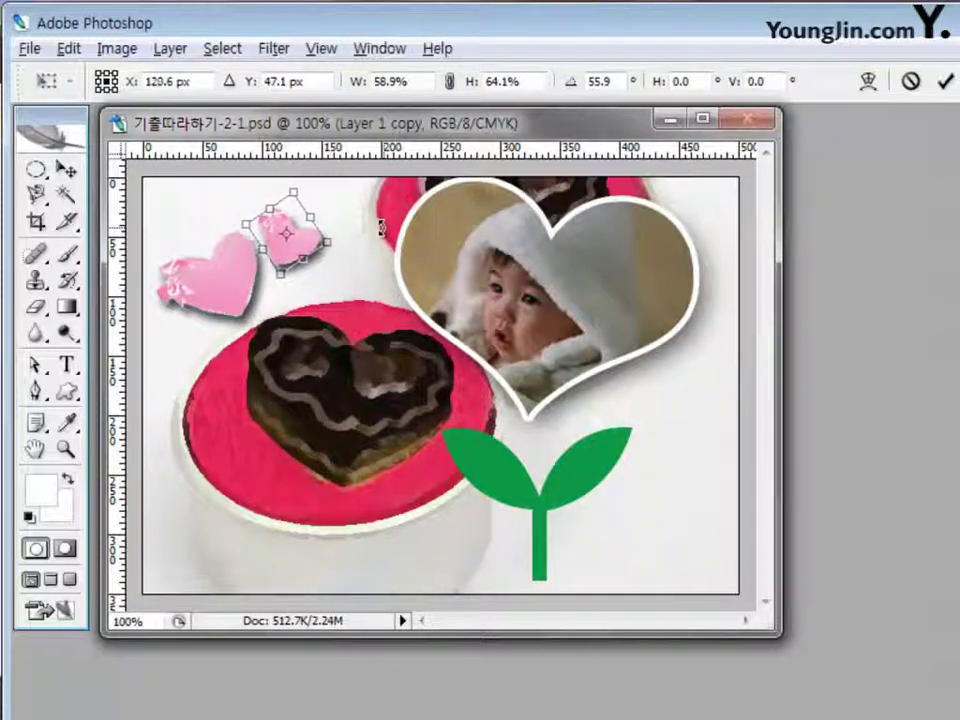
key(Return)
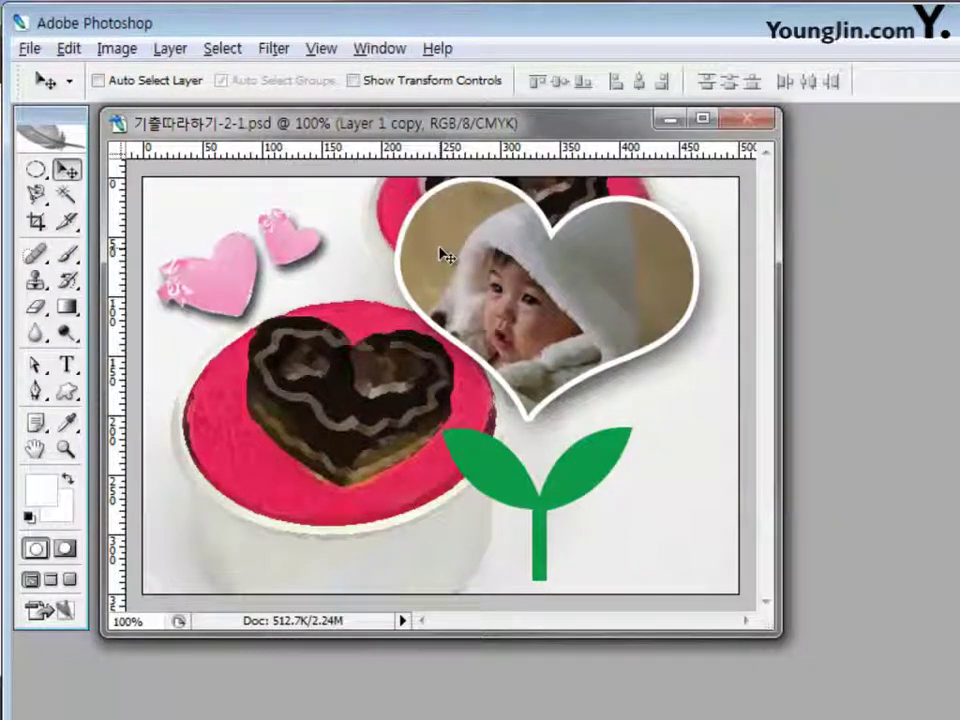
Draw a beamed double music note custom shape in colour 0066ff just above the tip of the sprout's right leaf.
click(68, 392)
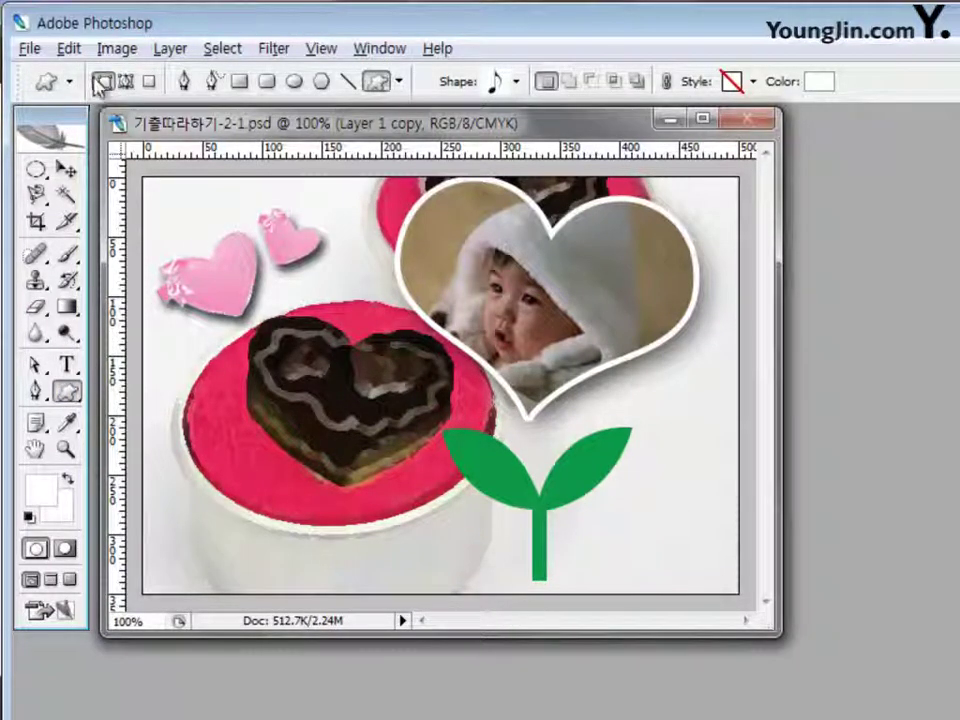
click(517, 82)
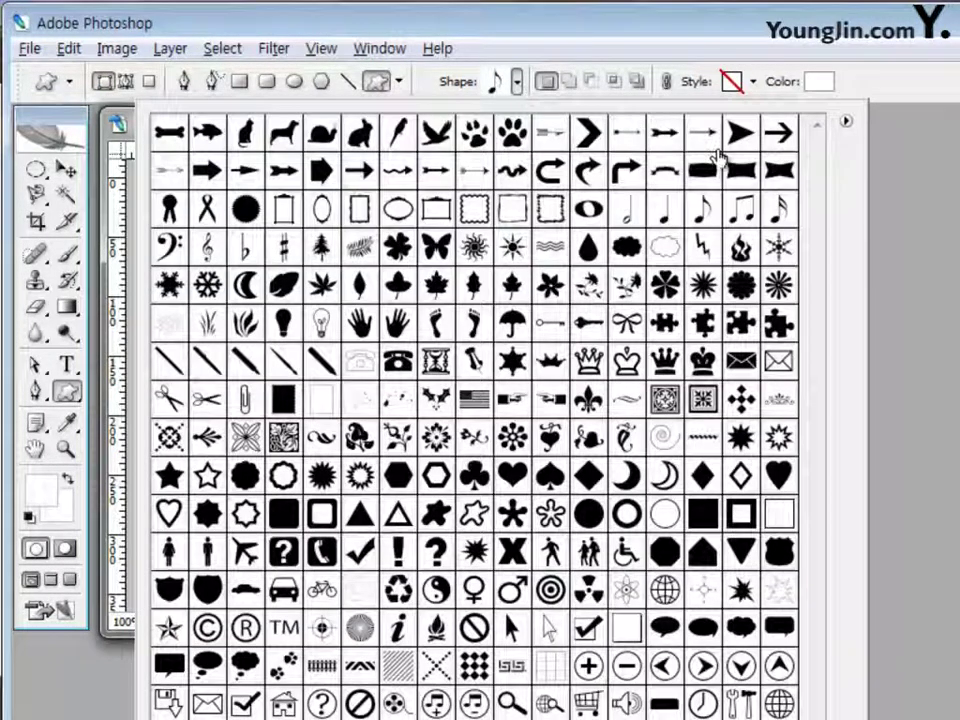
click(740, 215)
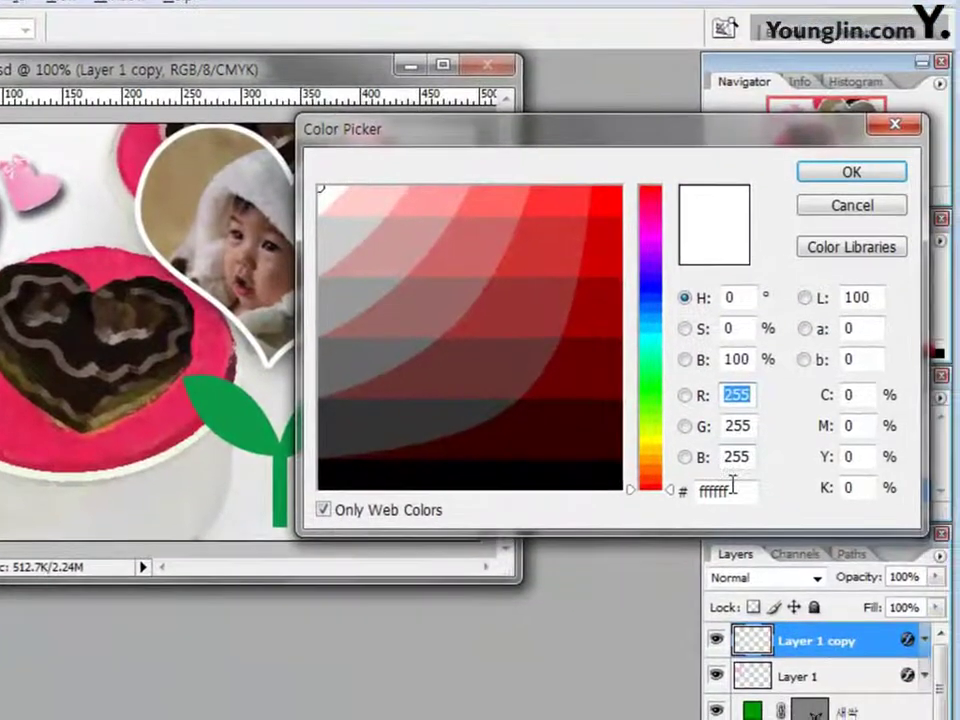
double_click(720, 491)
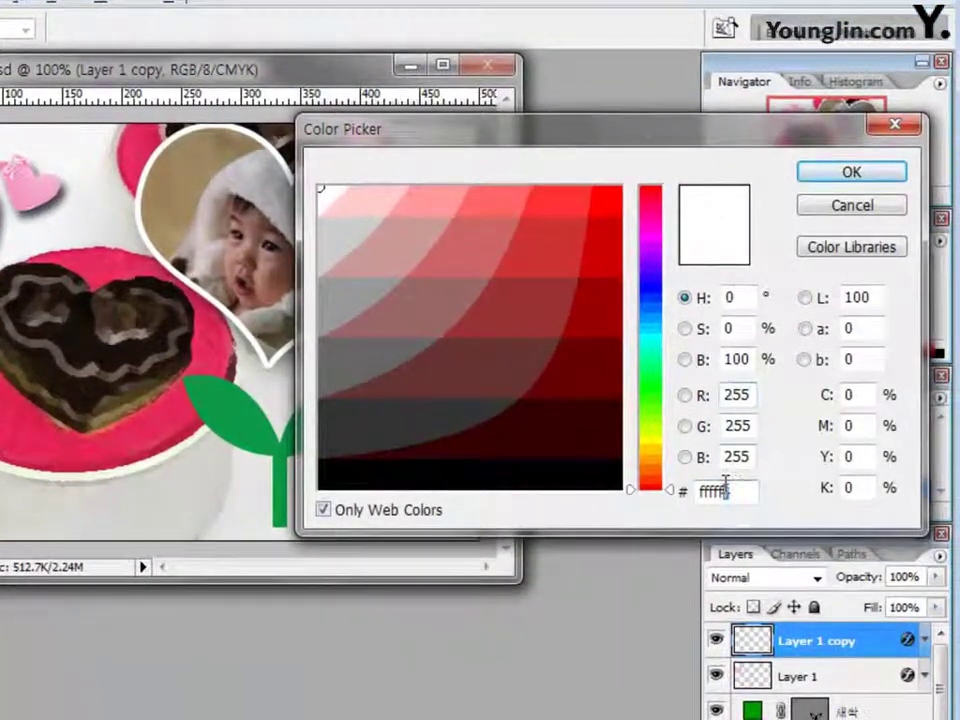
text(0066)
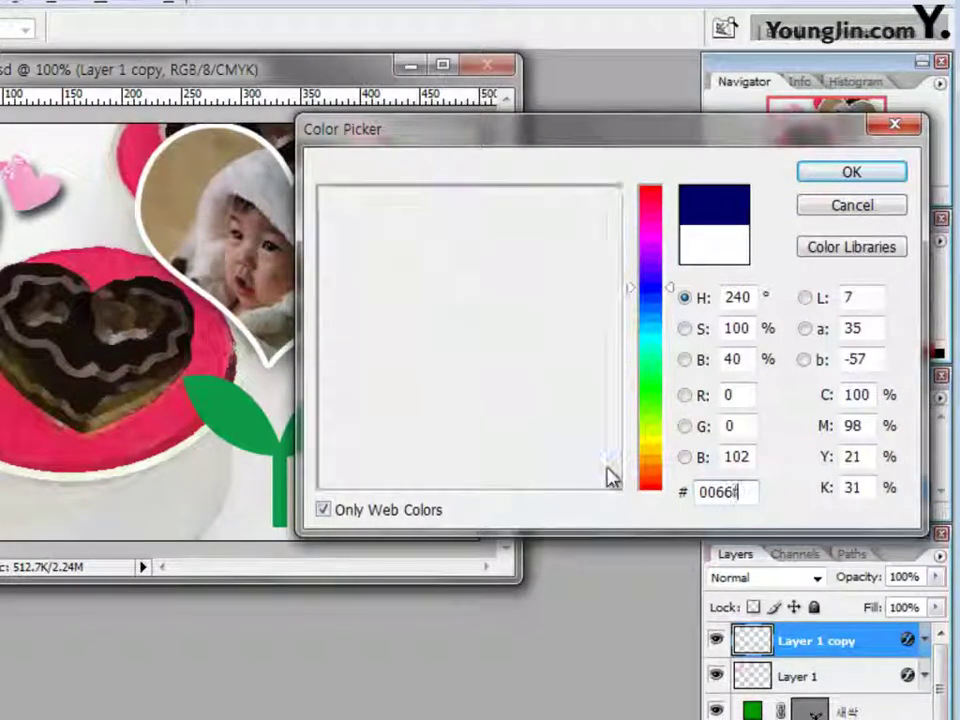
text(ff)
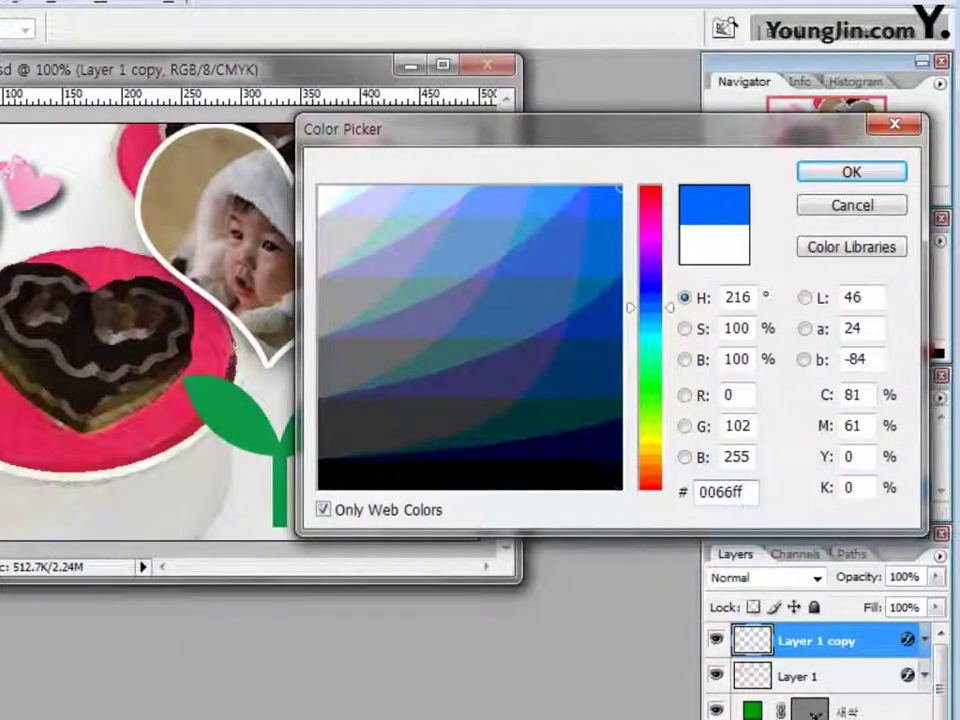
click(896, 180)
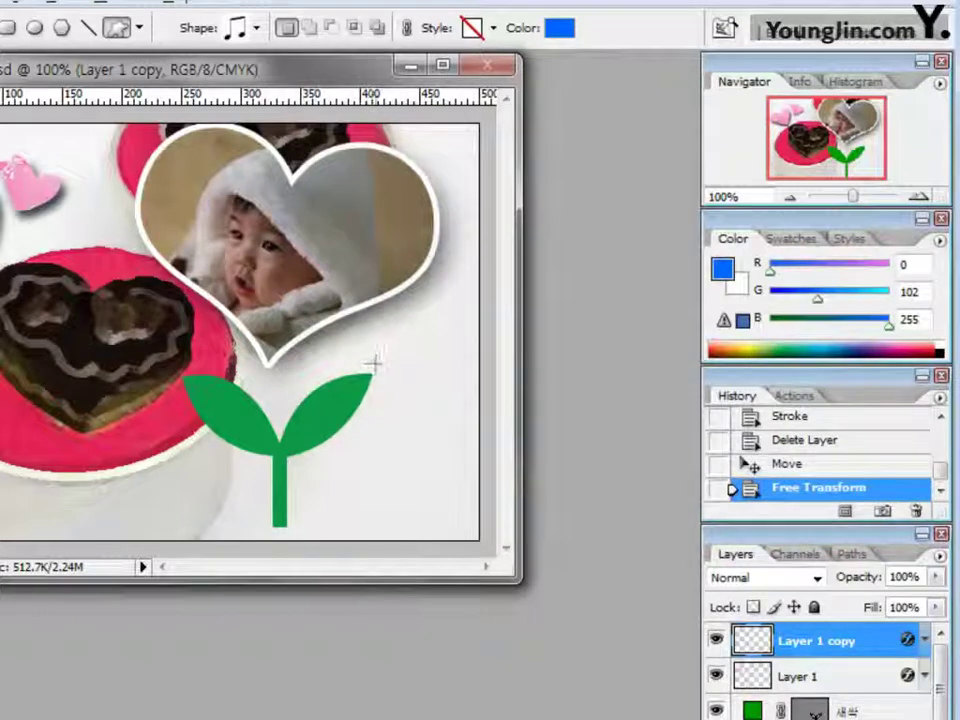
drag(370, 337, 421, 378)
Free-transform the beamed note shape, rotating it about -14.7° and nudging it up into the gap below the baby photo heart.
key(ctrl+t)
key(Up)
key(Up)
key(Up)
key(Up)
key(Up)
key(Up)
key(Up)
key(Up)
key(Up)
key(Up)
key(Up)
key(Up)
key(Up)
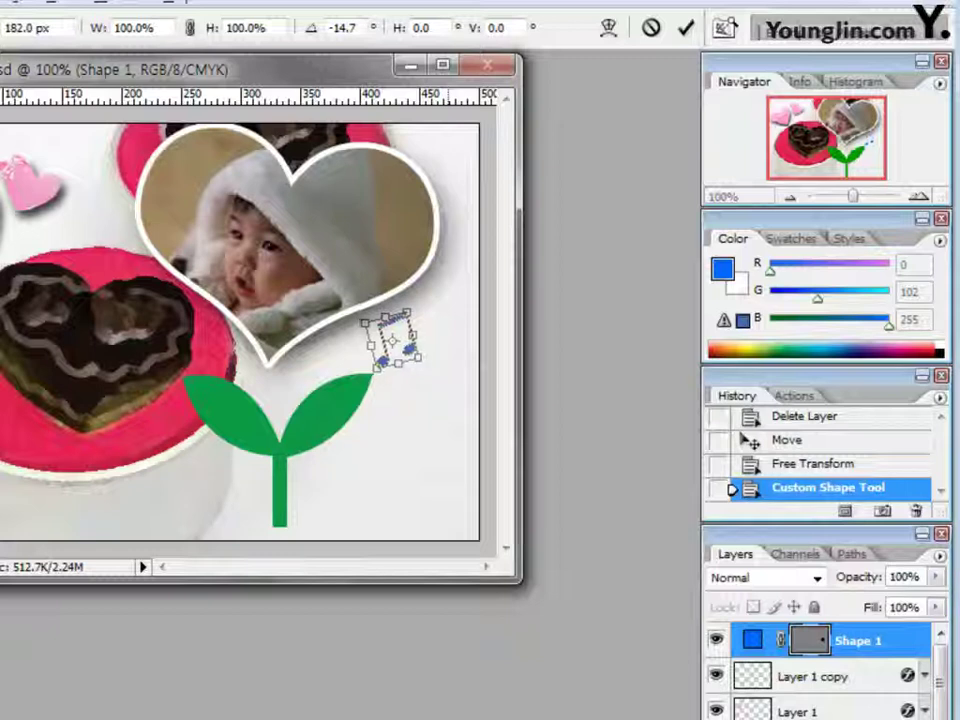
key(Down)
key(Return)
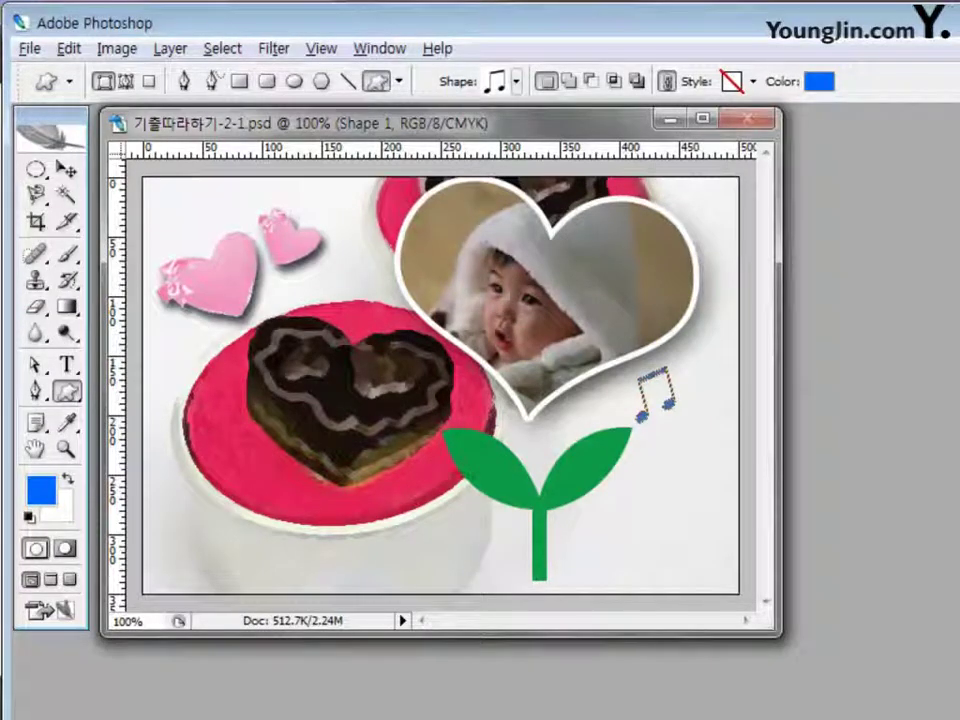
Draw a small single eighth note custom shape in the same blue, just right of the beamed notes.
click(516, 81)
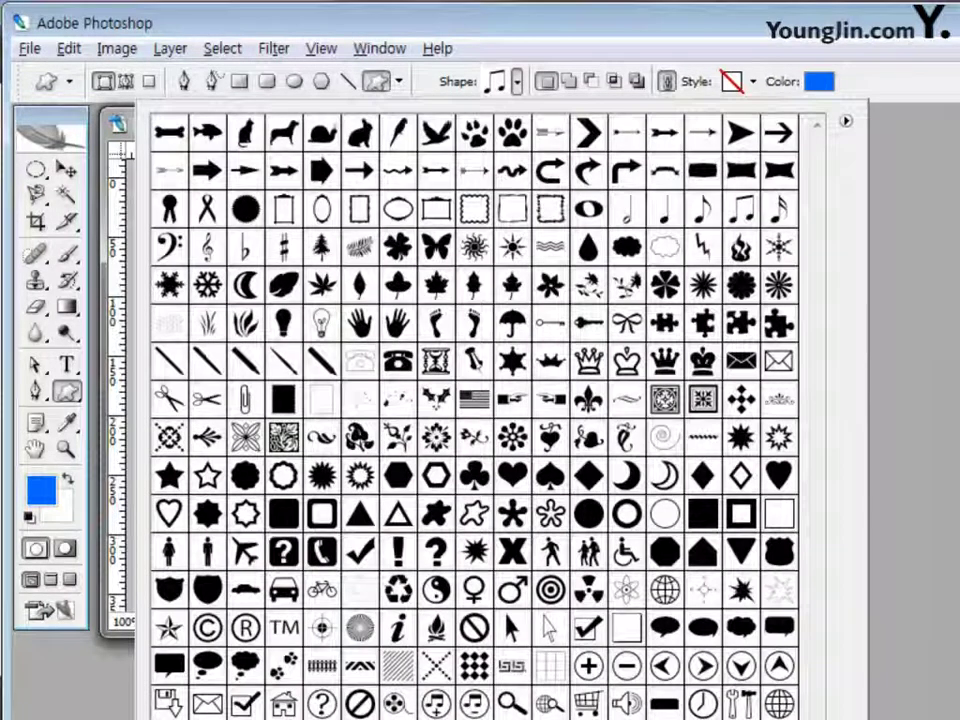
click(703, 209)
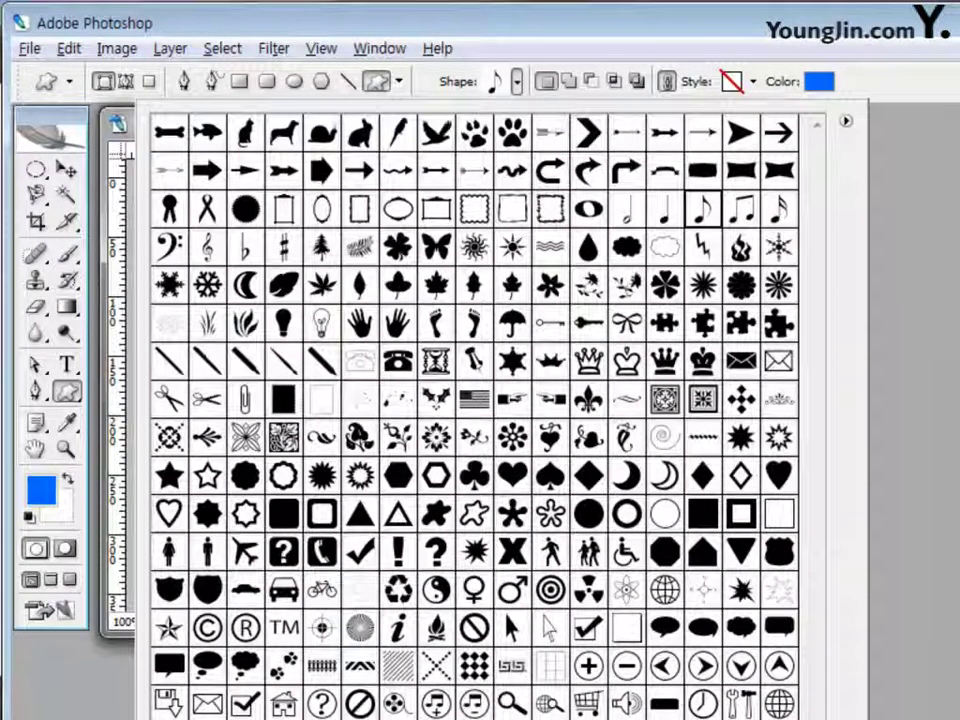
key(Return)
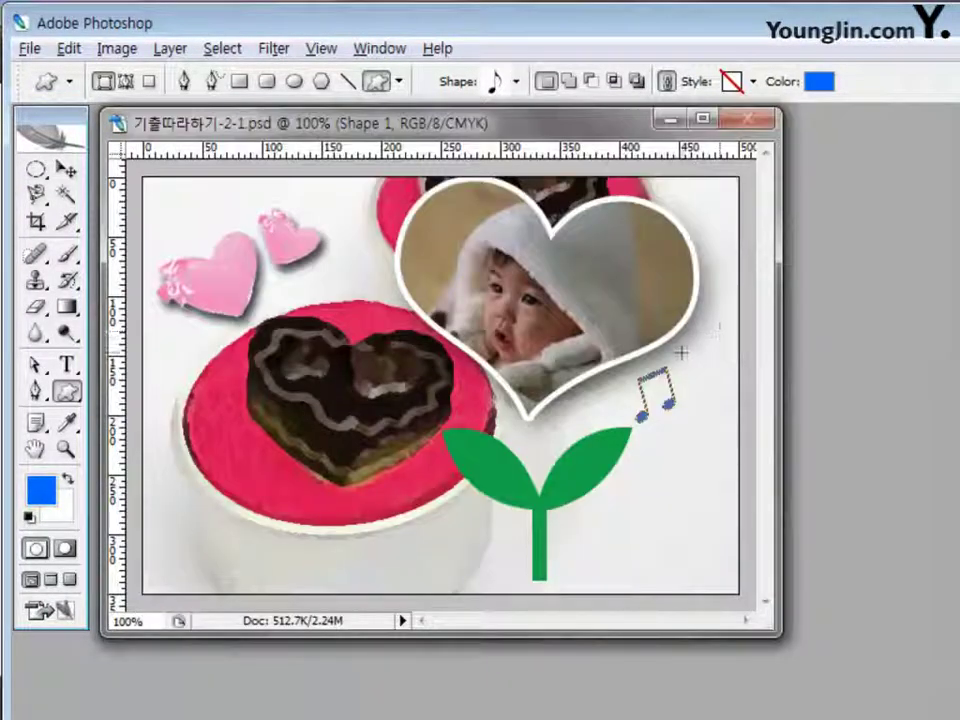
drag(681, 349, 702, 402)
Rotate the single note about -14.6°, nudge it to about X 459.5 px, Y 167.5 px, and apply the transform.
key(ctrl+t)
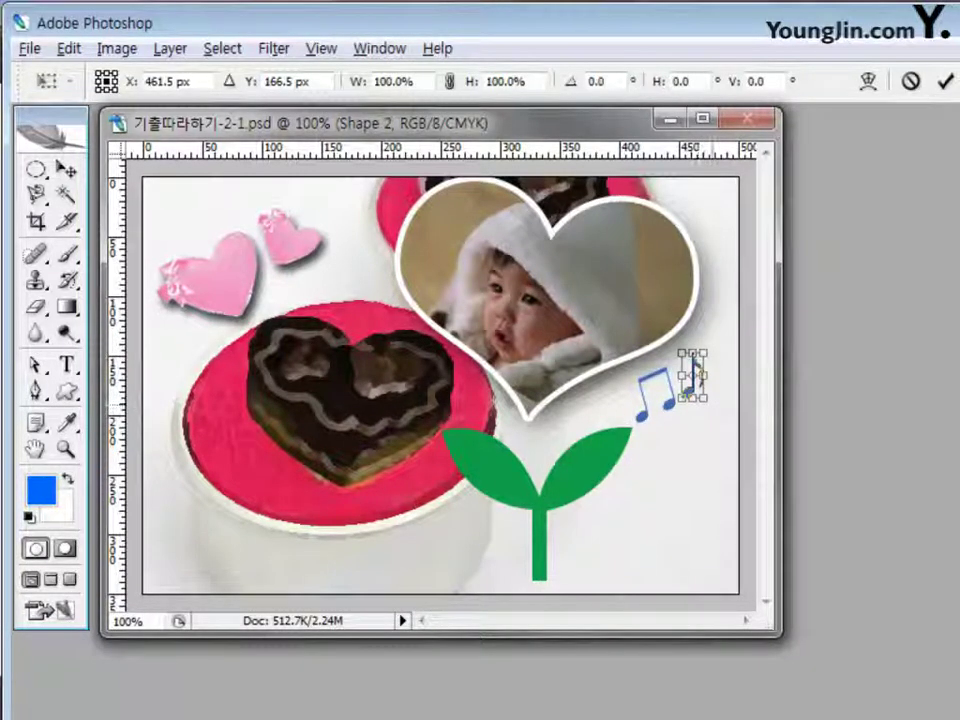
drag(532, 263, 510, 302)
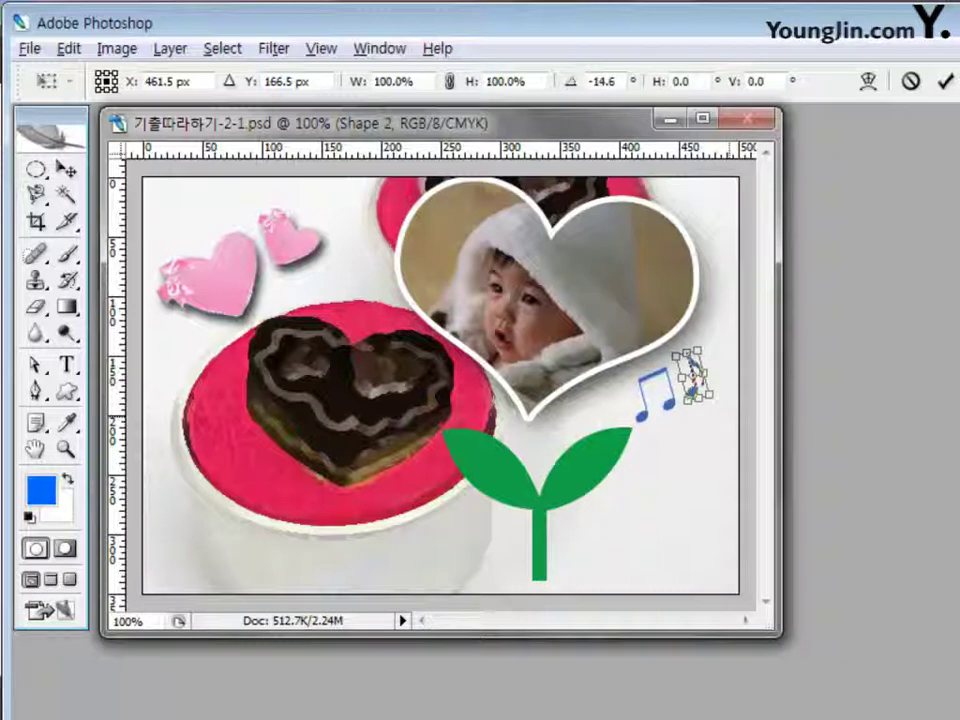
key(Left)
key(Down)
key(Left)
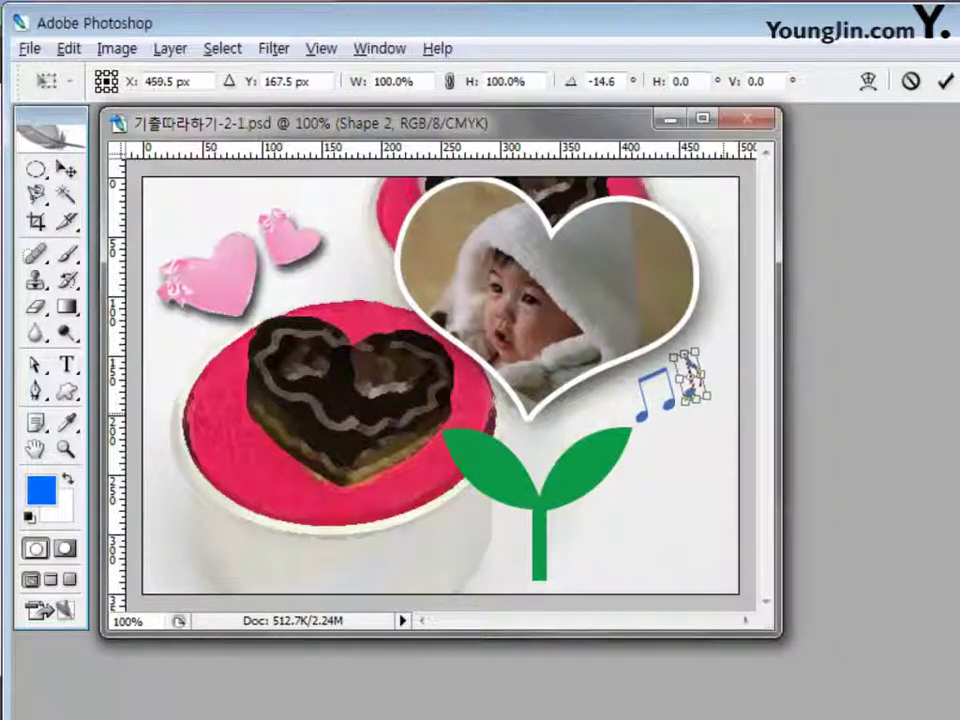
key(Return)
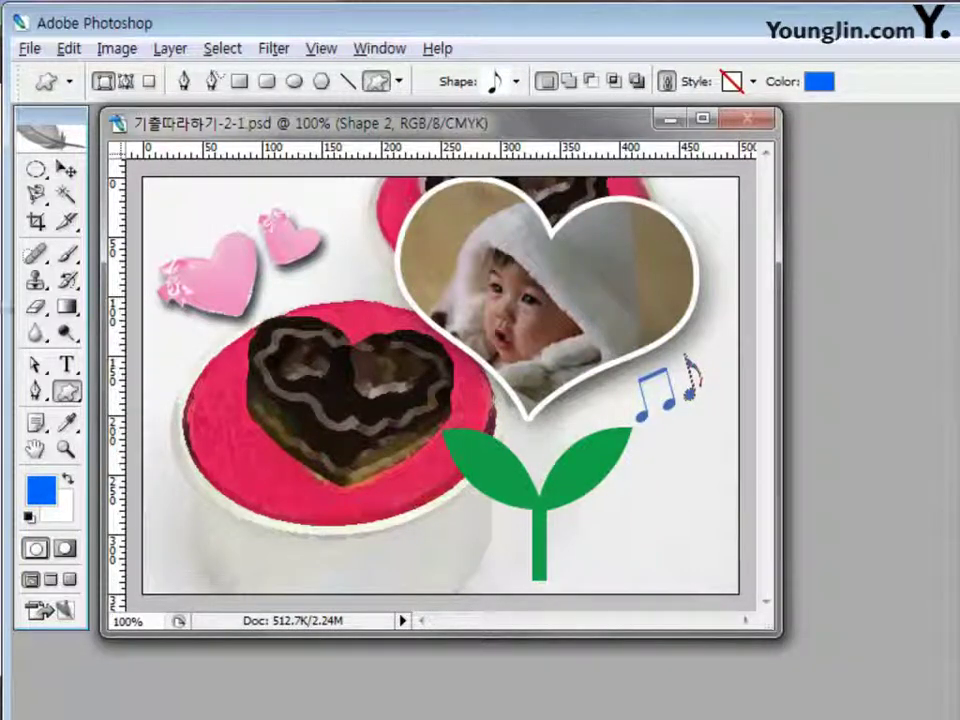
Set the Horizontal Type tool to the 바탕 font at 60 pt with text colour ffffff.
click(66, 367)
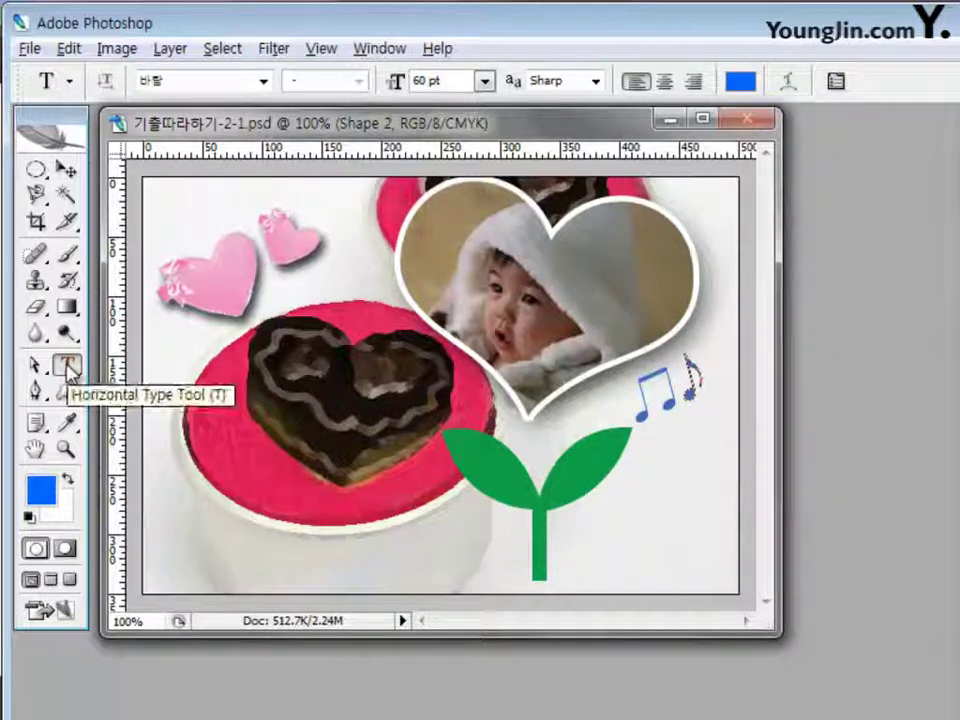
click(263, 81)
click(474, 103)
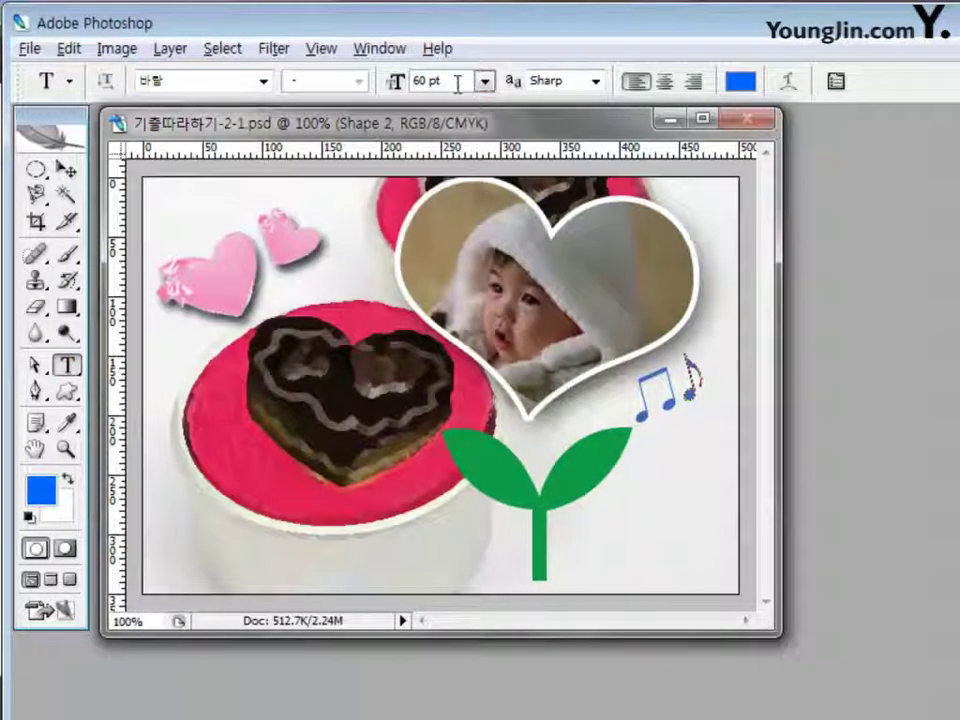
click(452, 82)
text(60)
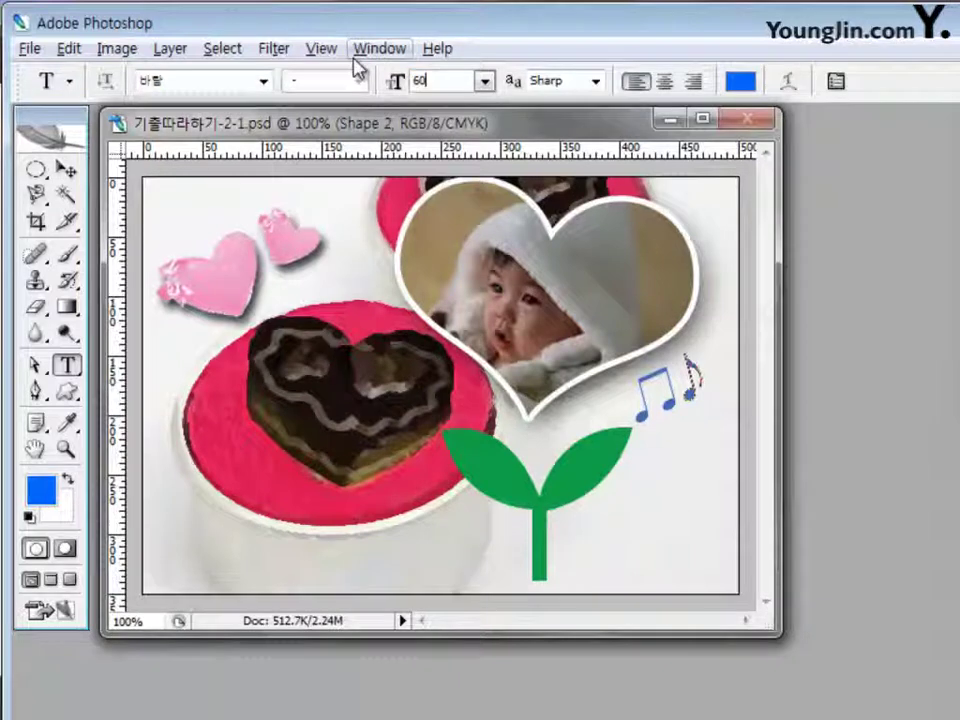
key(Return)
click(741, 82)
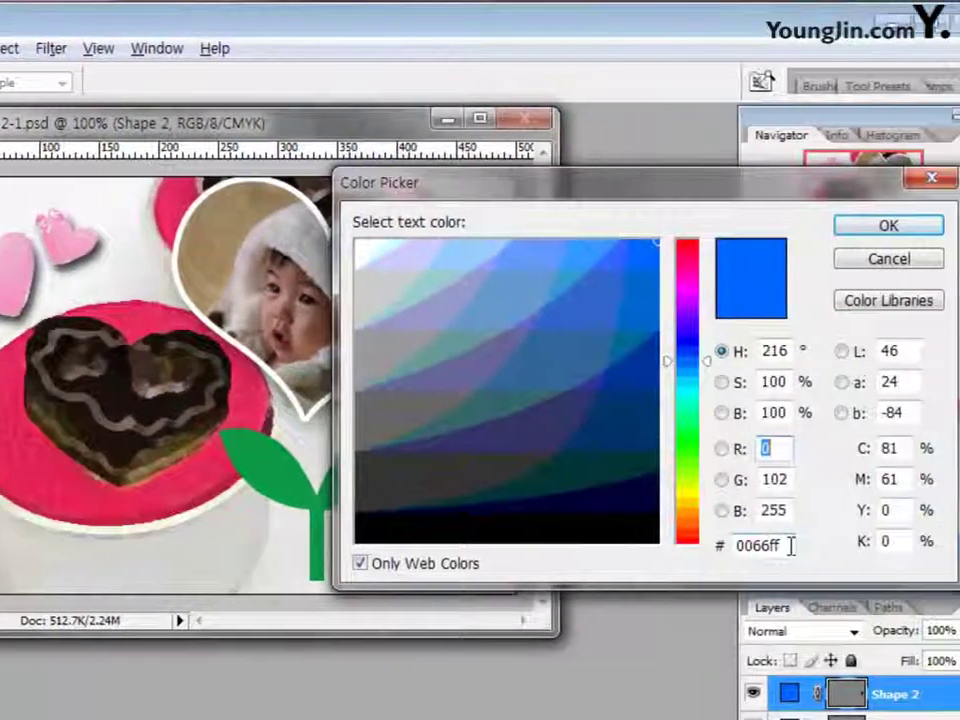
click(740, 546)
text(ffffff)
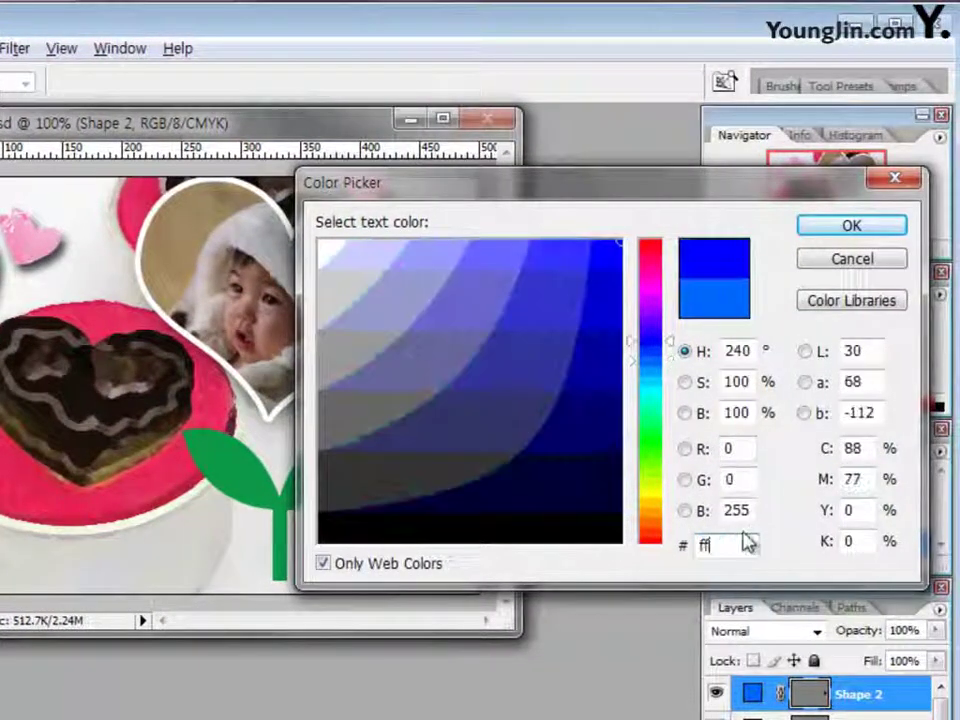
click(851, 226)
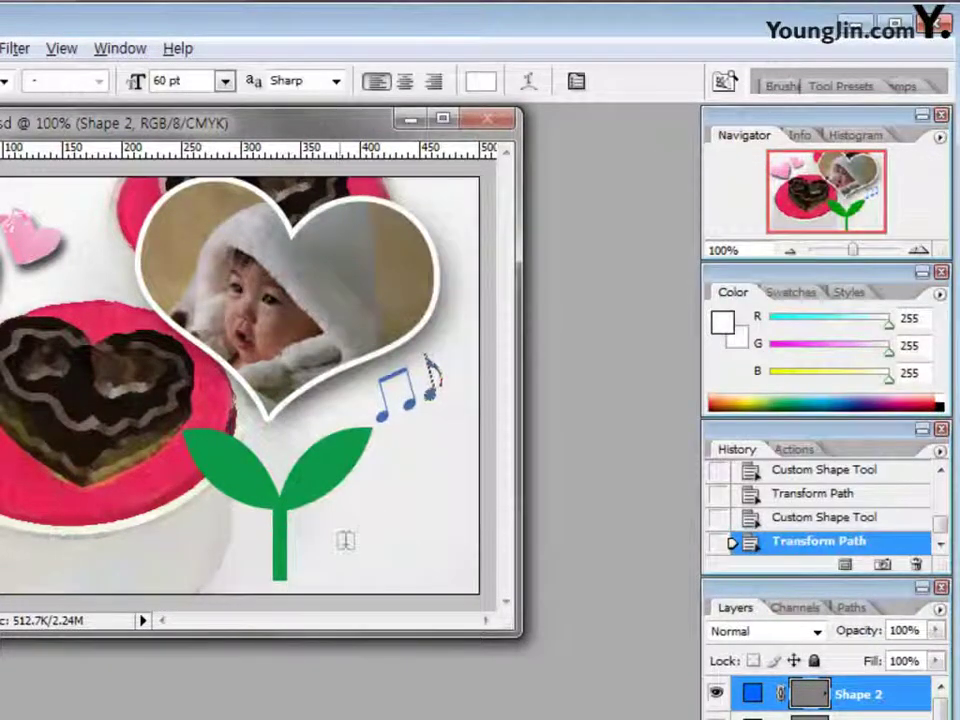
Add the text 사랑 to the right of the sprout's stem, shift it slightly up and left, and commit it.
click(316, 560)
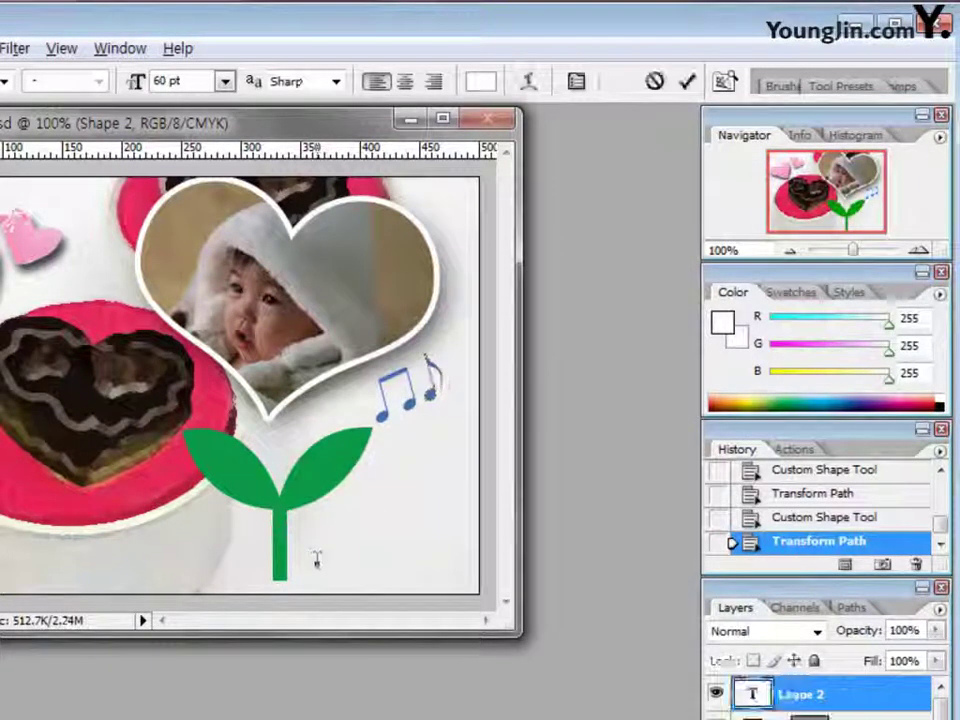
text(사랑)
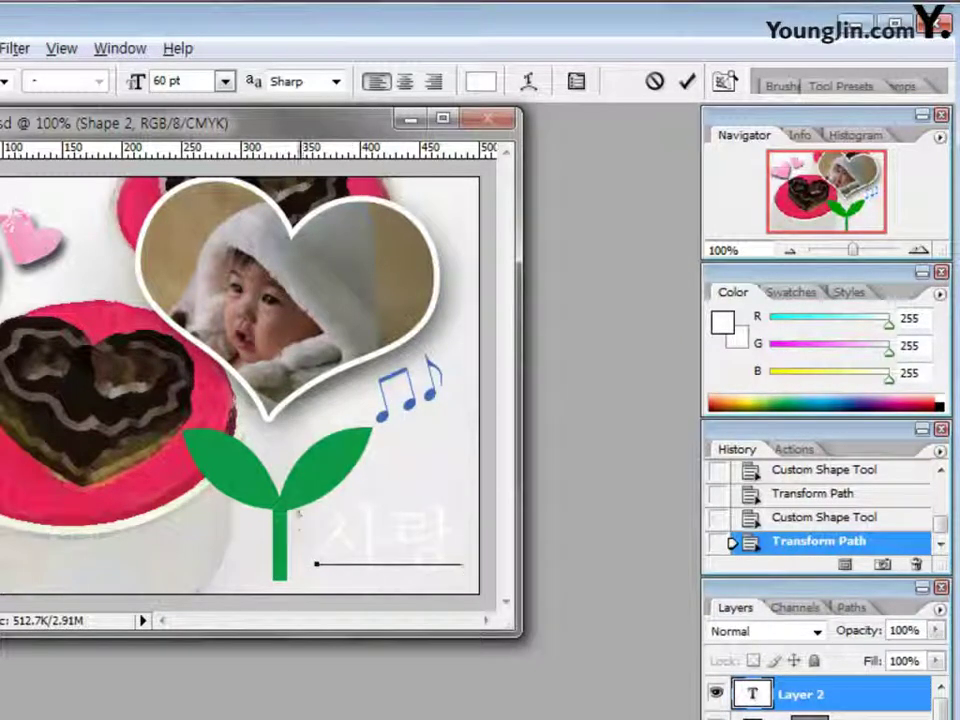
mouse_move(297, 498)
mouse_down()
mouse_move(285, 497)
mouse_move(289, 506)
mouse_up()
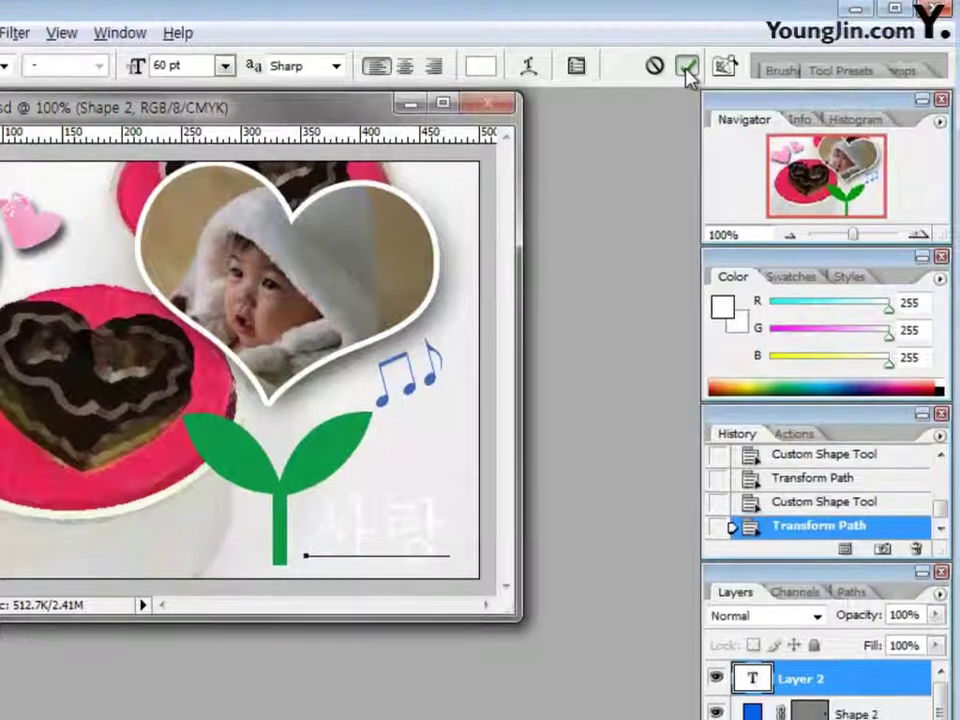
click(688, 75)
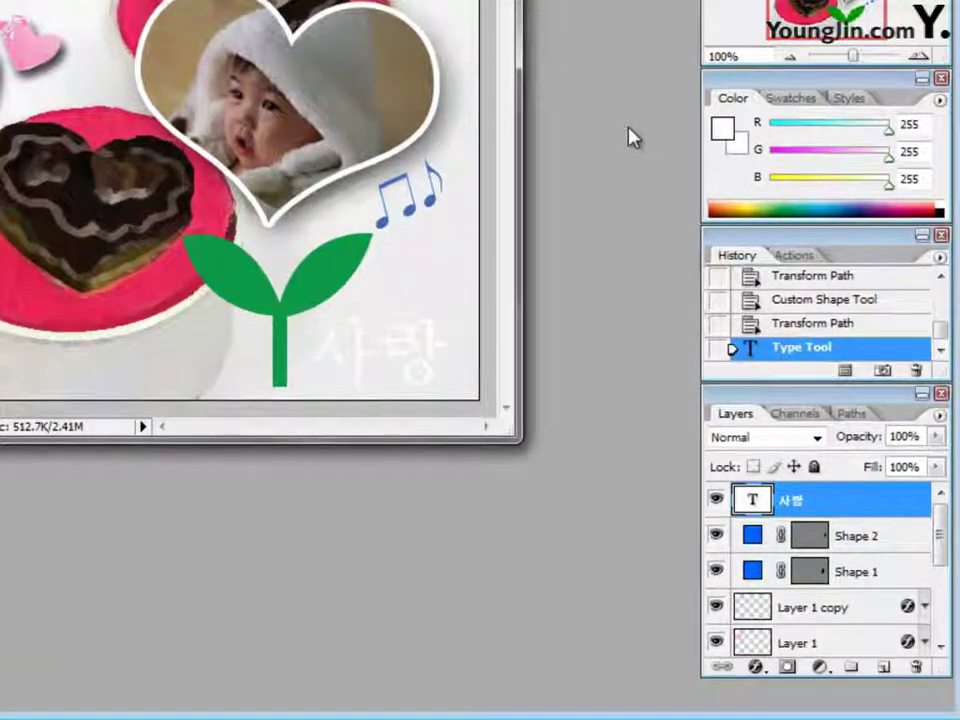
Add an outside Stroke to the 사랑 text layer with size 2 px and colour ff0066.
click(757, 678)
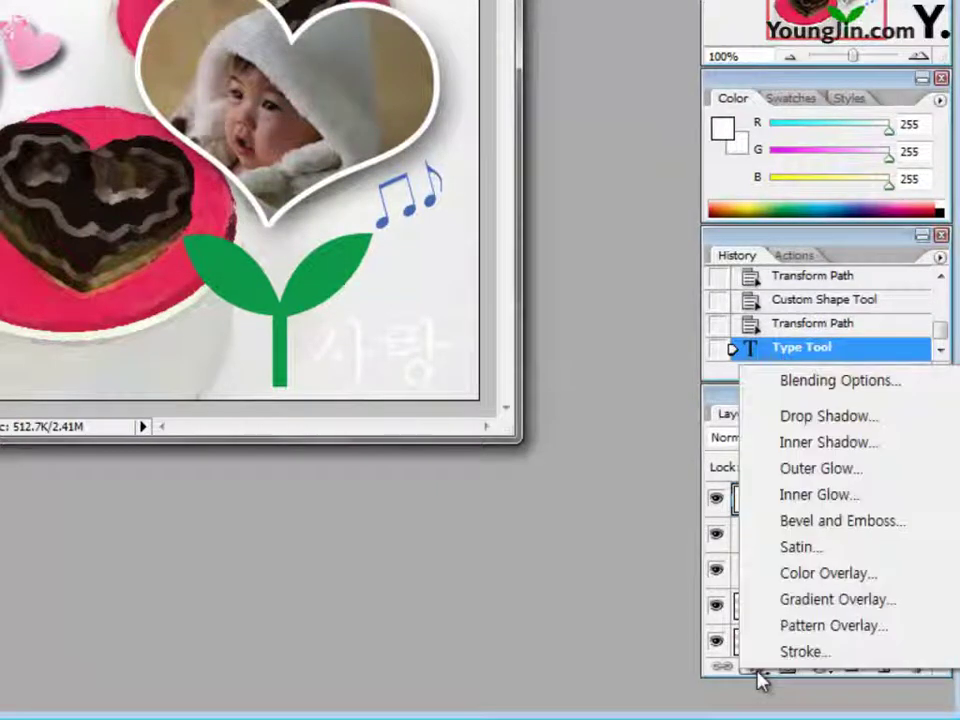
click(786, 653)
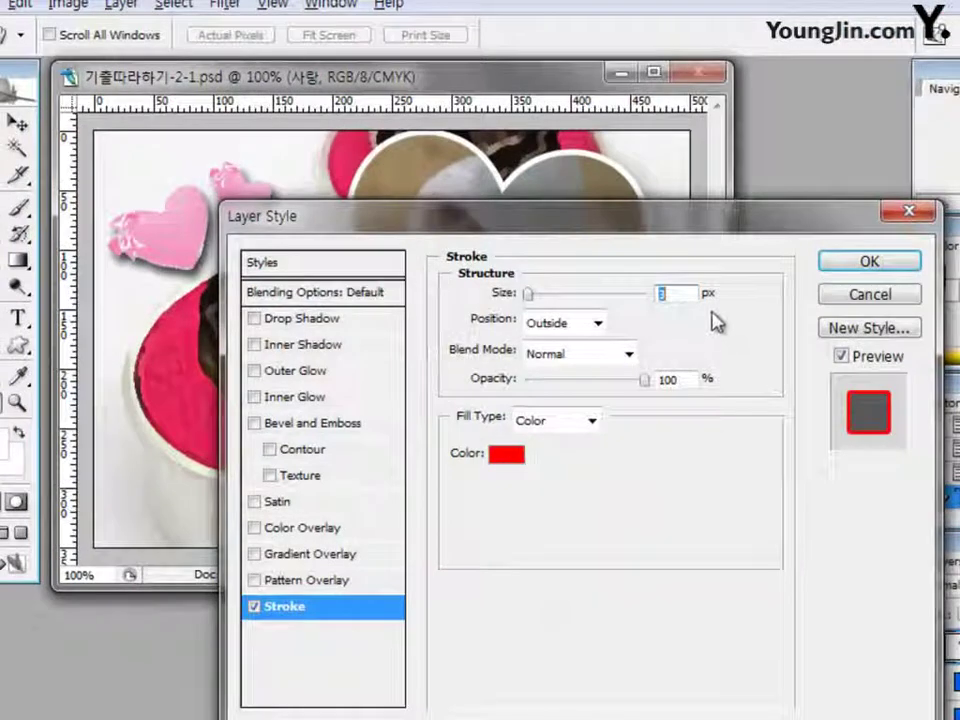
text(2)
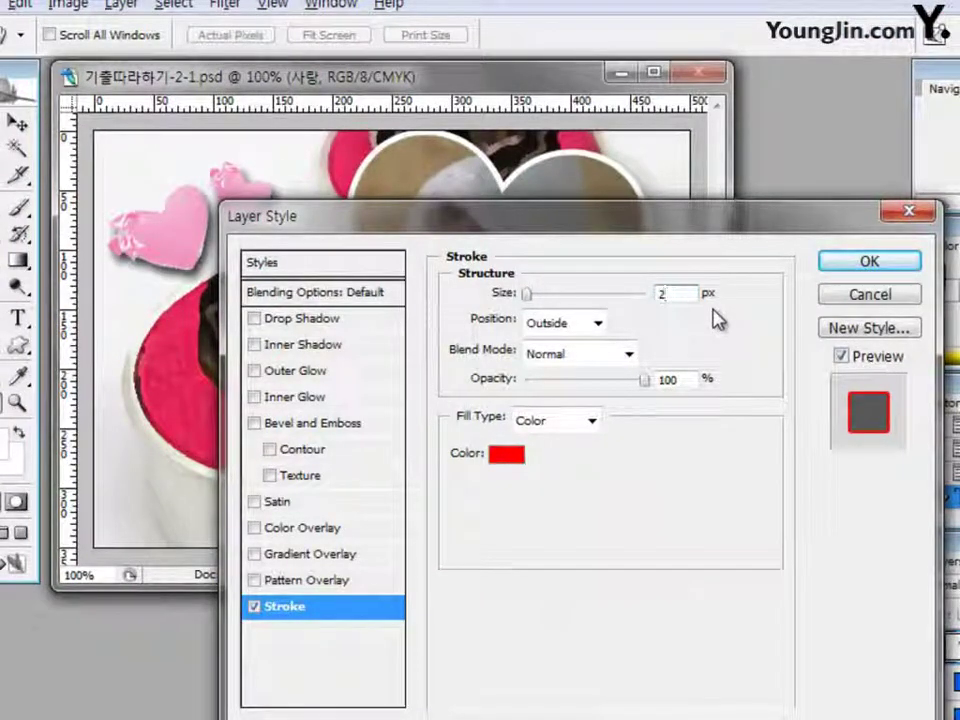
click(507, 458)
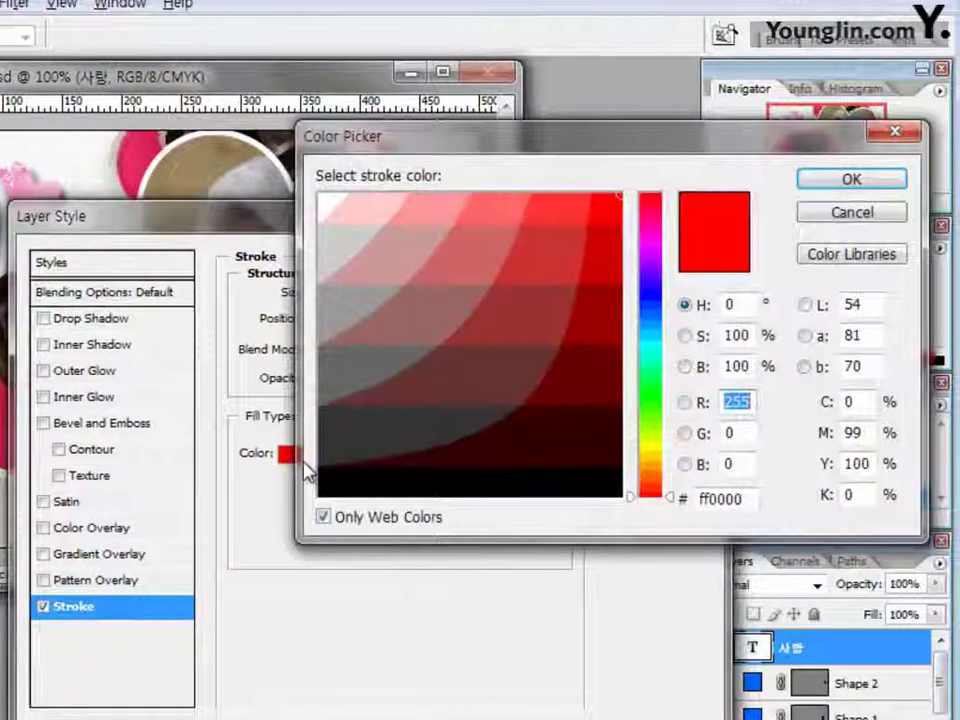
drag(758, 500, 677, 495)
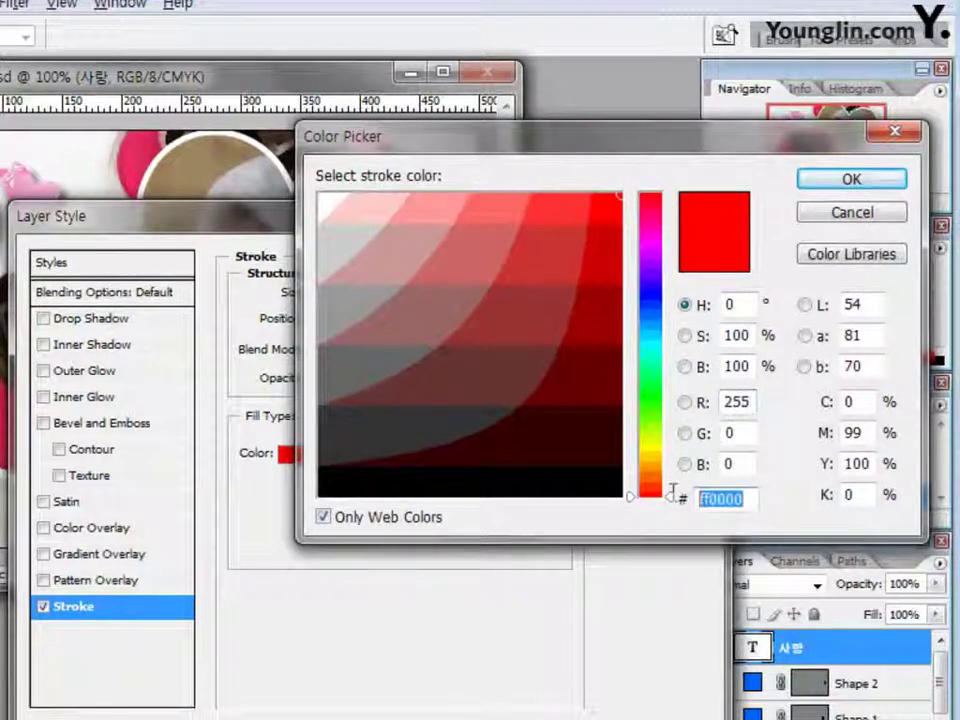
key(BackSpace)
text(e)
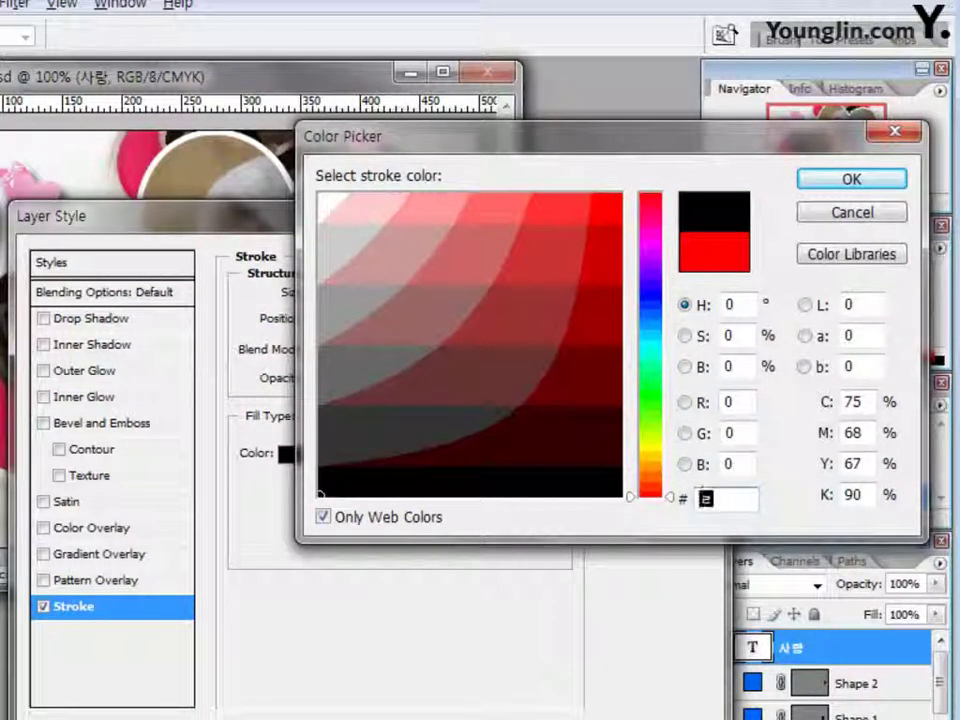
text(f)
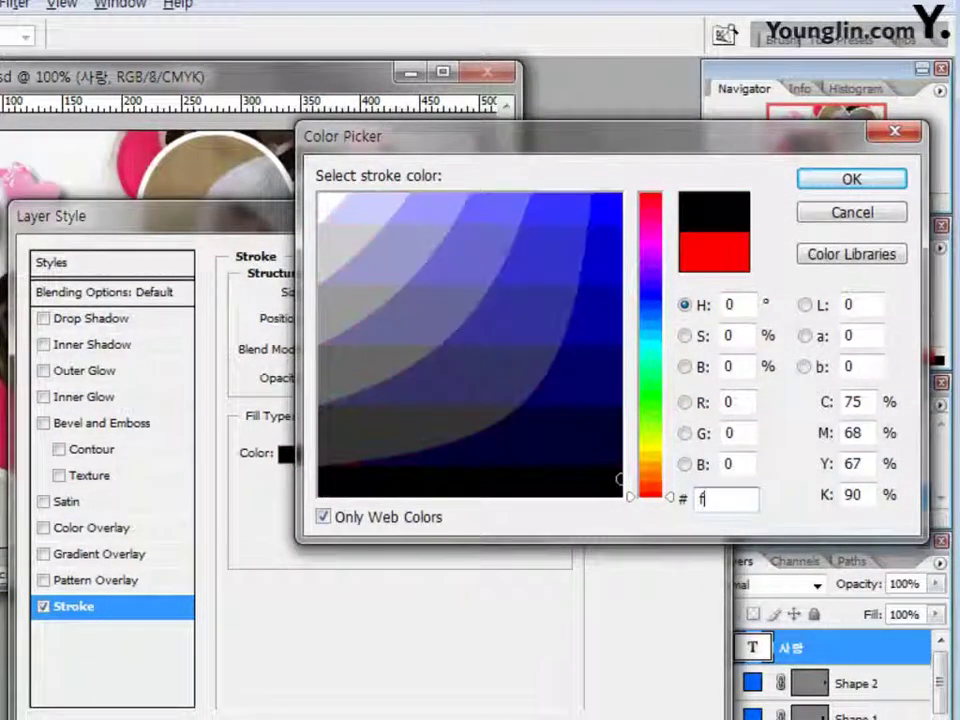
text(f0066)
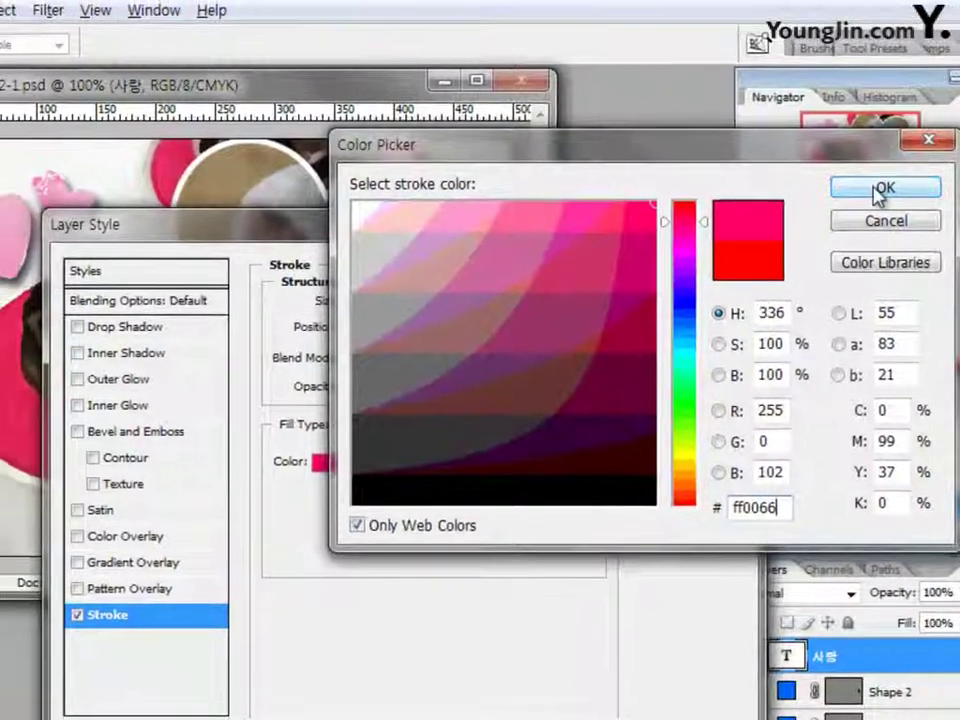
click(878, 190)
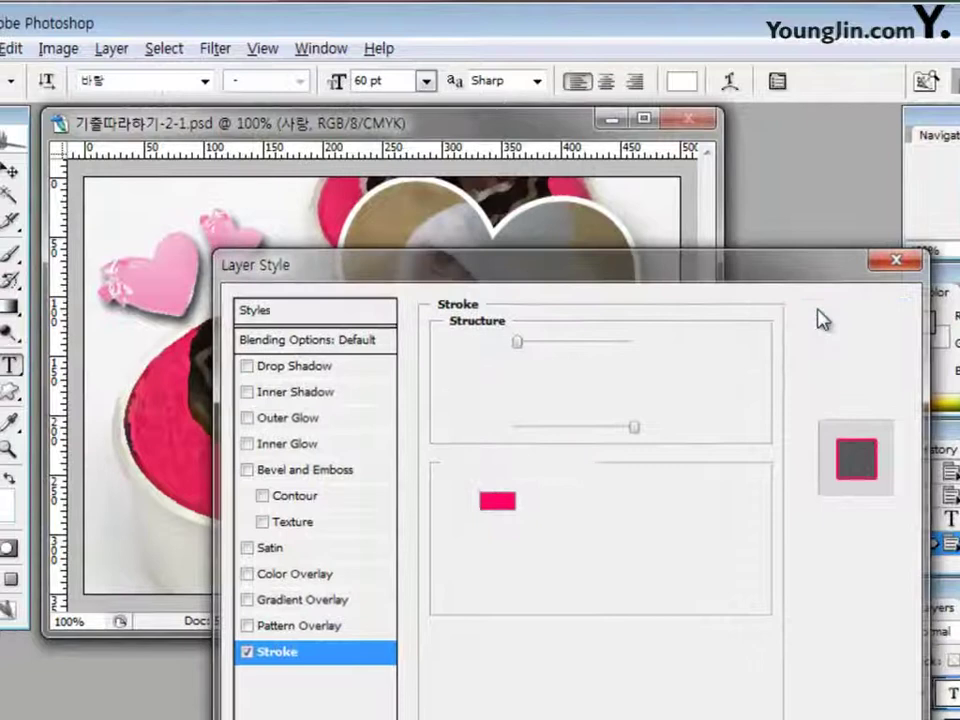
Apply the Stroke layer style to the 사랑 text layer.
click(822, 319)
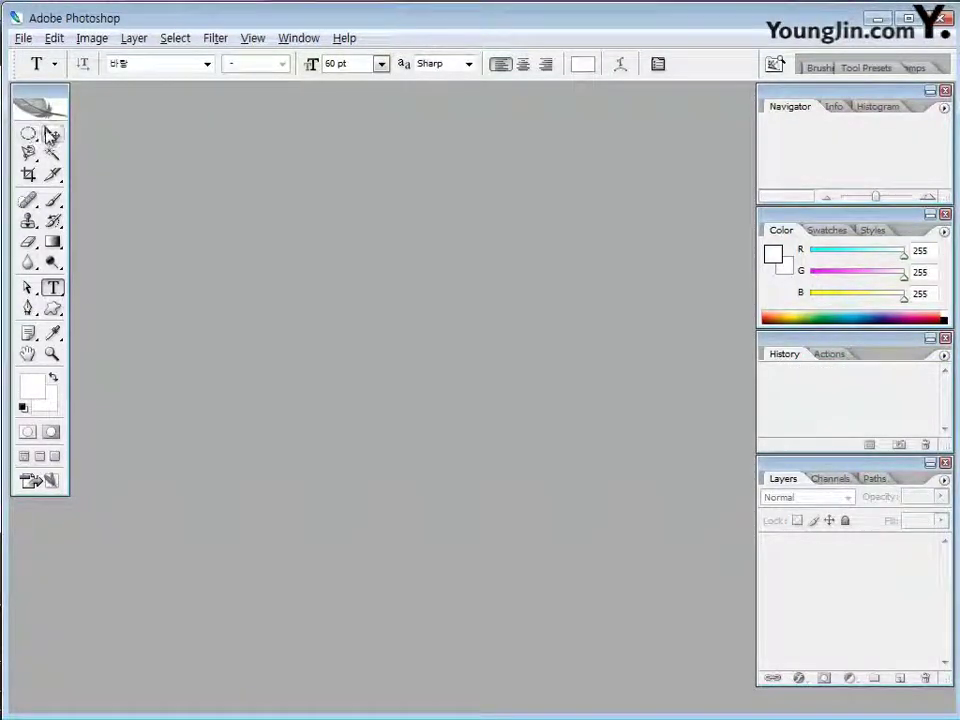
Create a new 400 x 550 px document at 72 pixels/inch in RGB with a white background, and enlarge its window around the canvas.
click(52, 133)
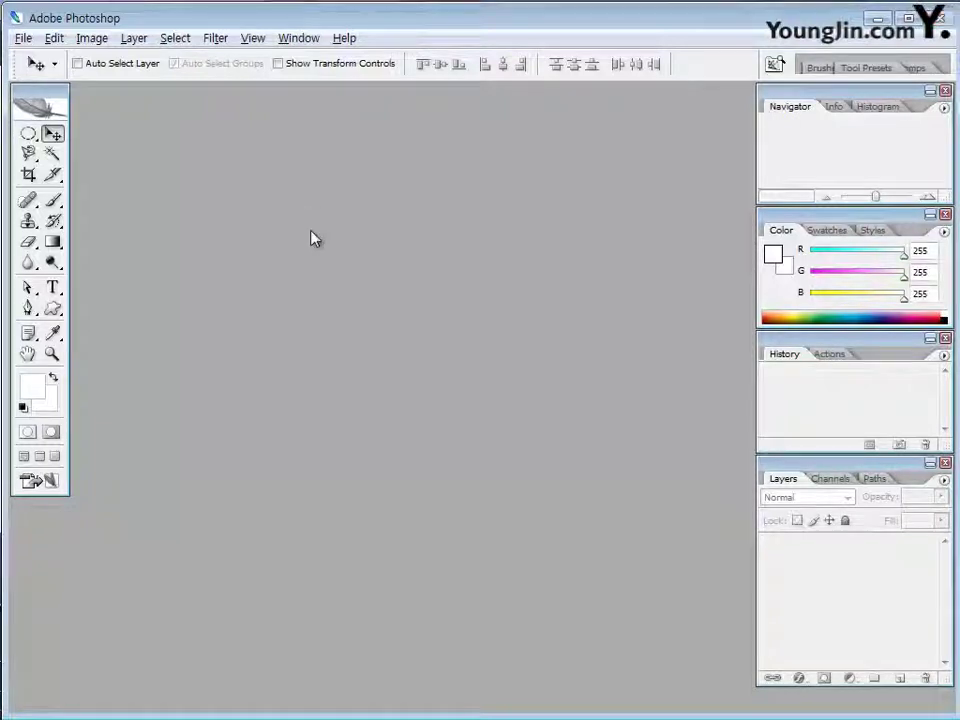
key(ctrl+n)
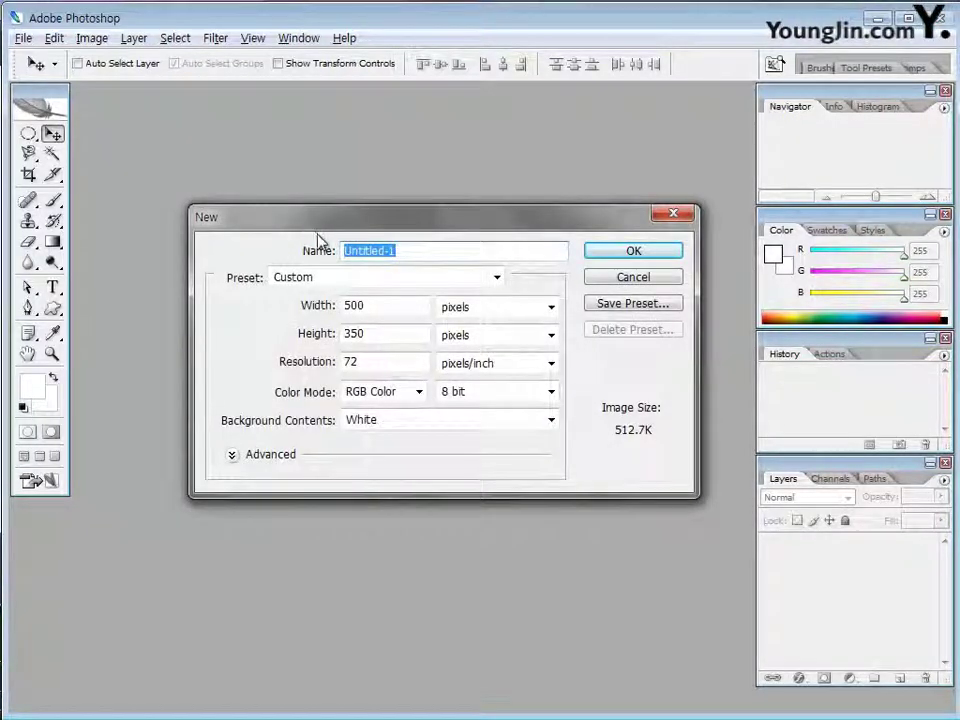
double_click(353, 305)
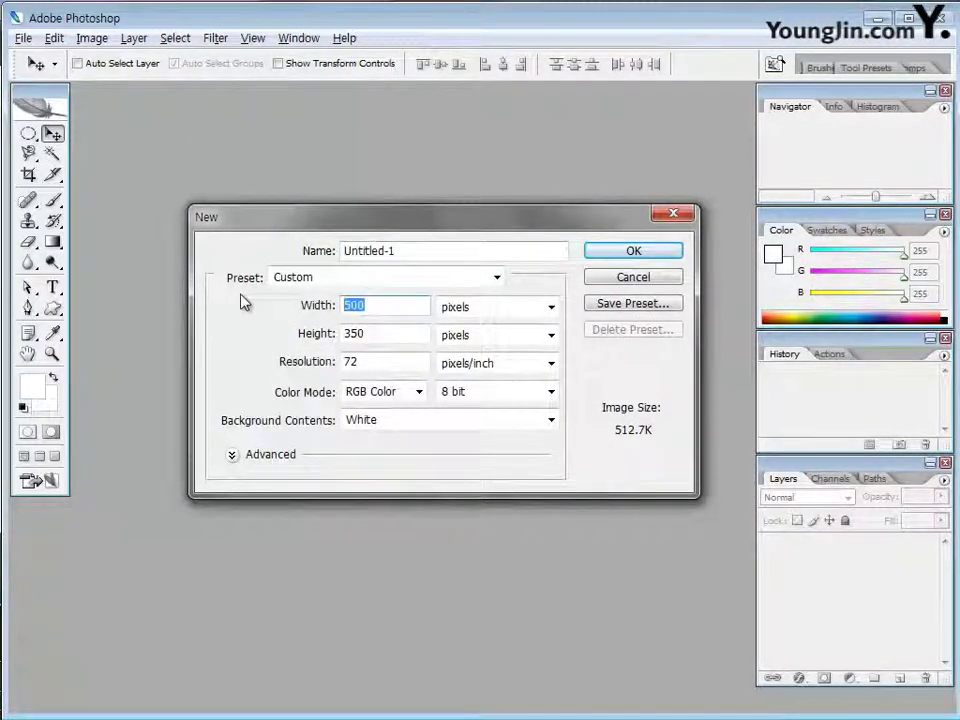
text(400)
key(Tab)
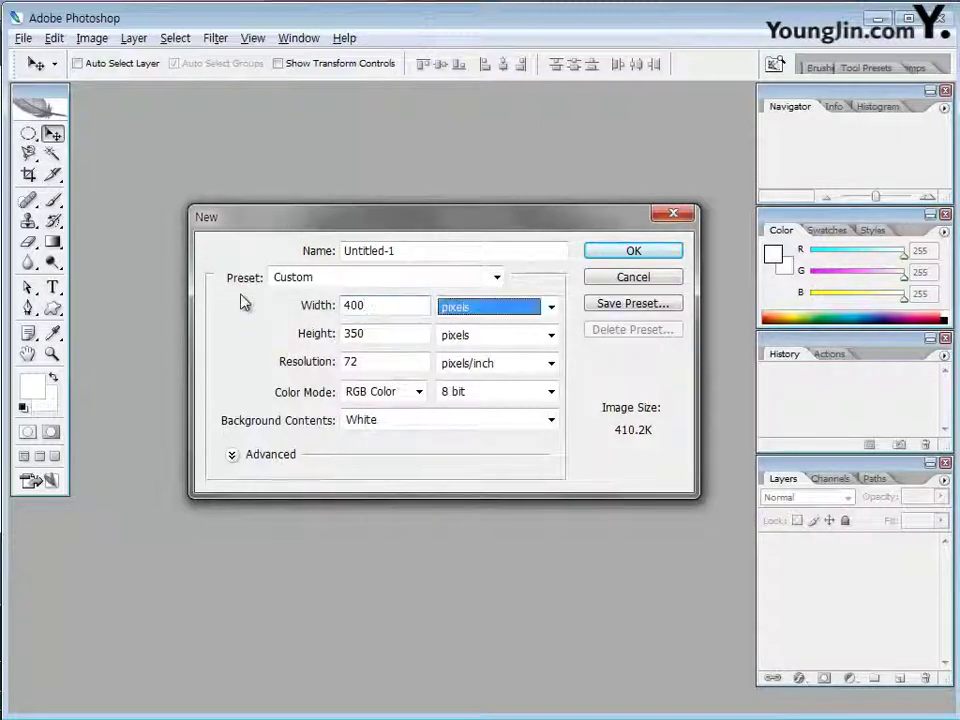
key(Tab)
text(55)
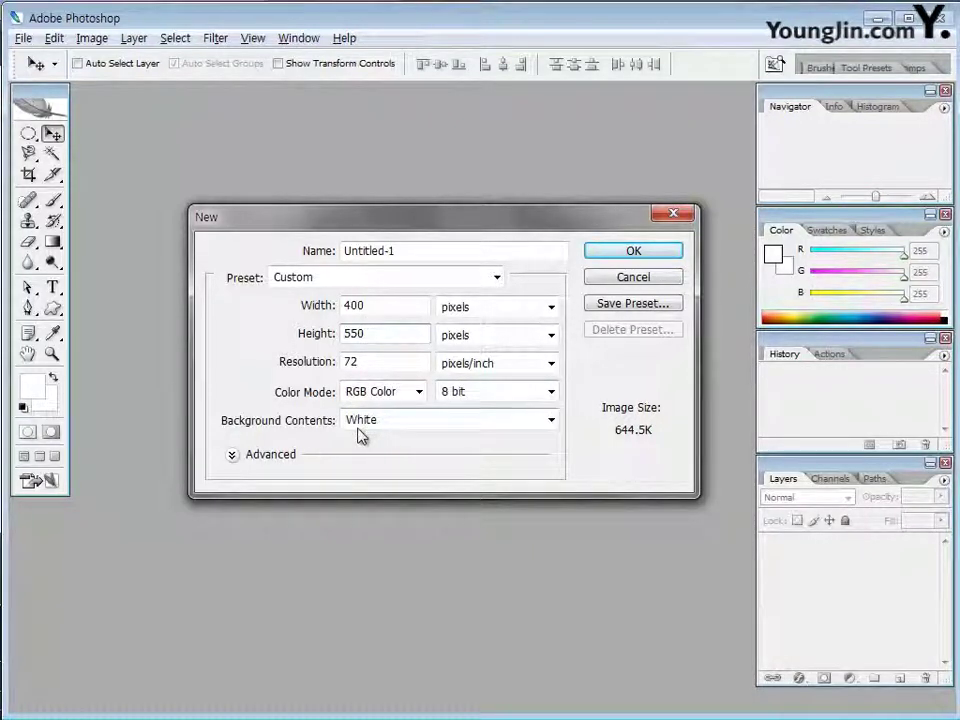
click(634, 252)
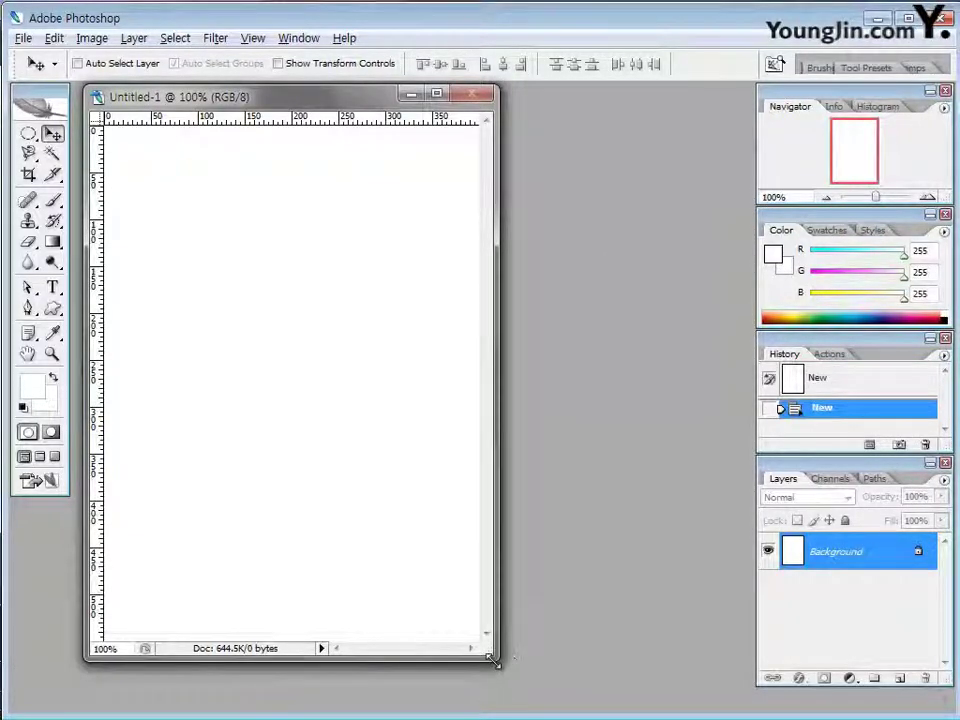
drag(496, 658, 518, 677)
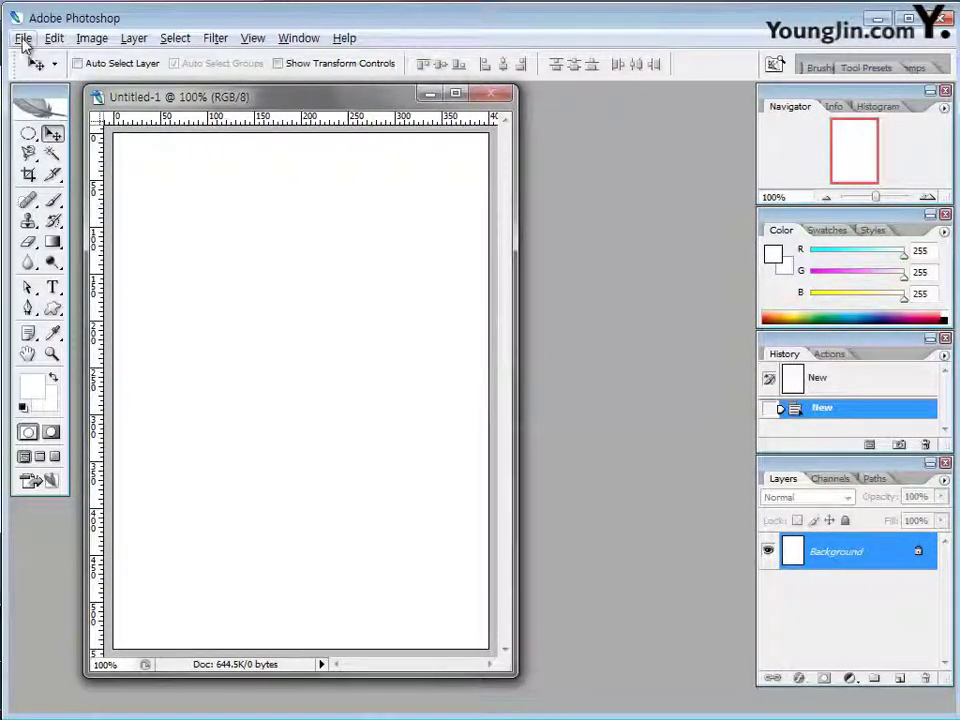
Save the new document in the Chapter02 folder as 기출따라하기-2-2 in Photoshop format.
click(20, 38)
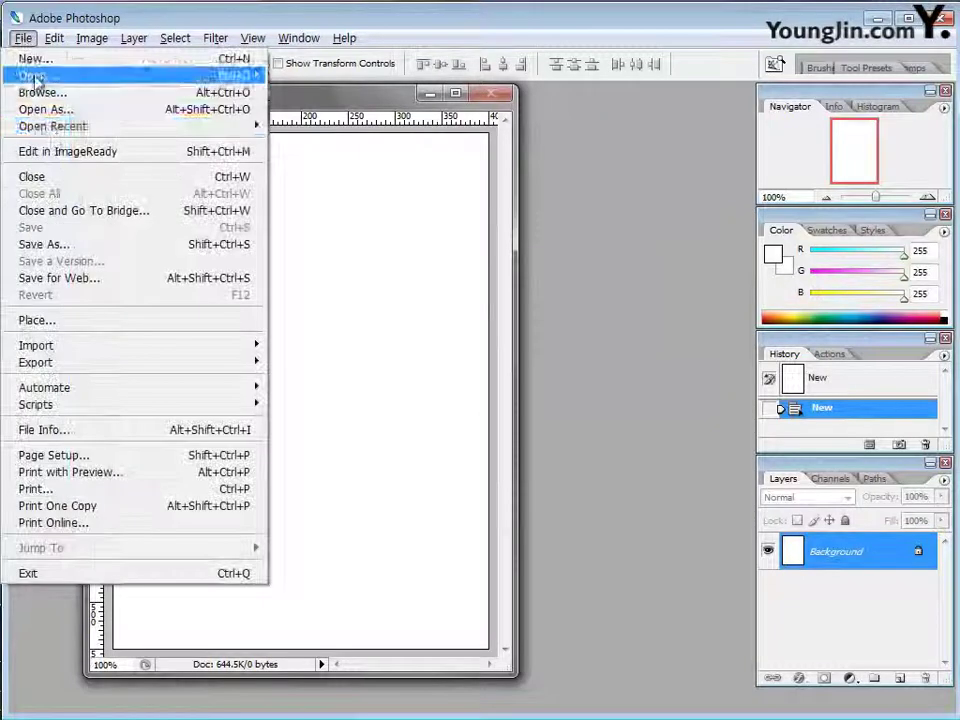
click(50, 244)
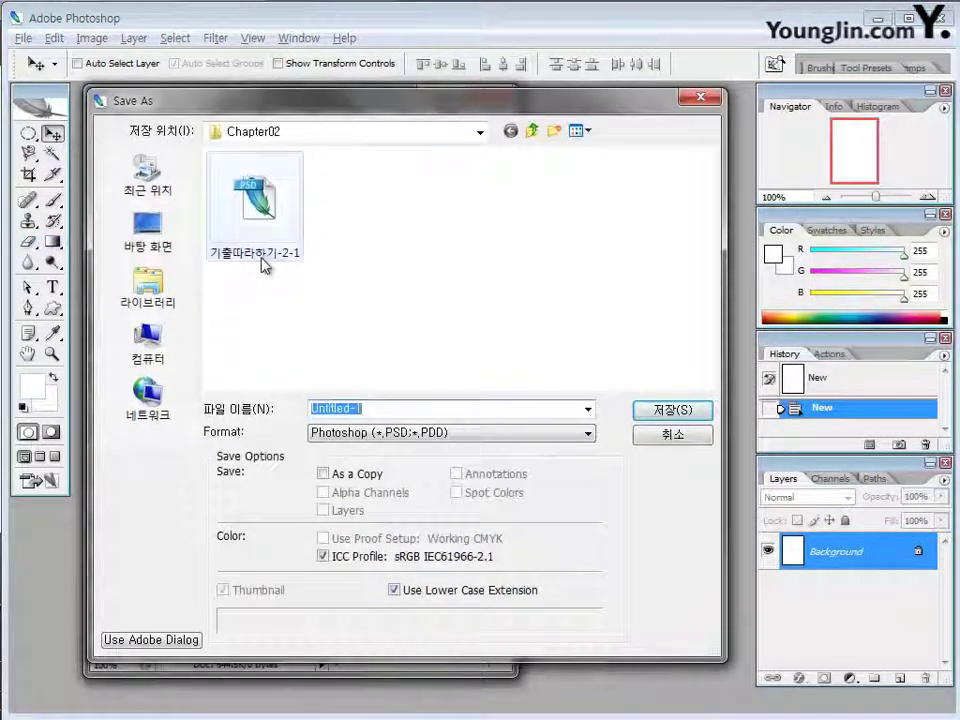
click(262, 262)
click(413, 408)
click(438, 409)
key(BackSpace)
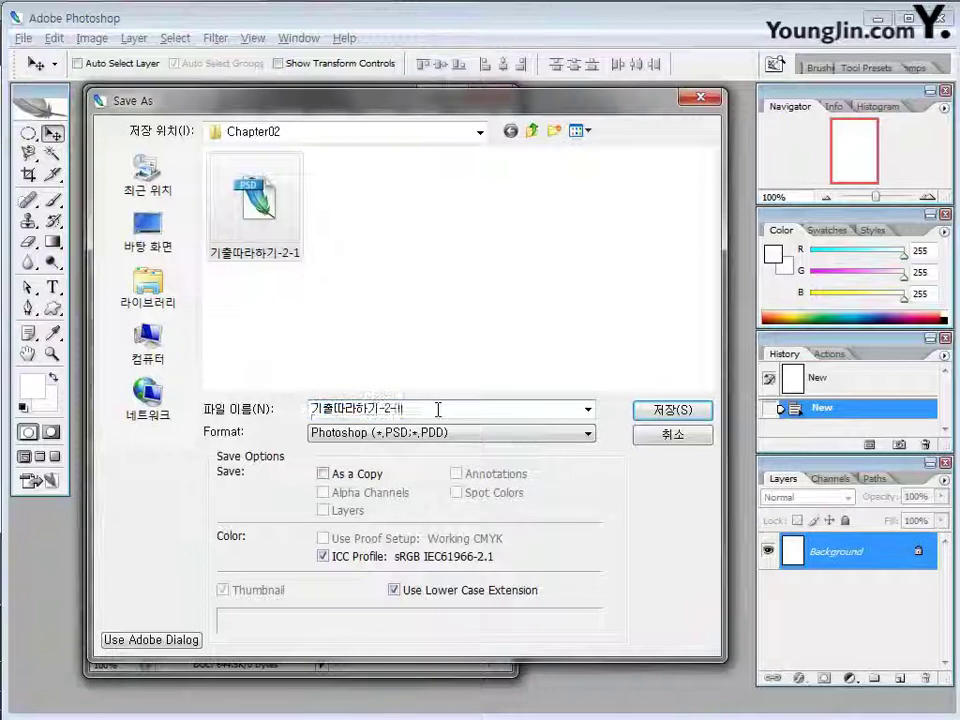
text(2)
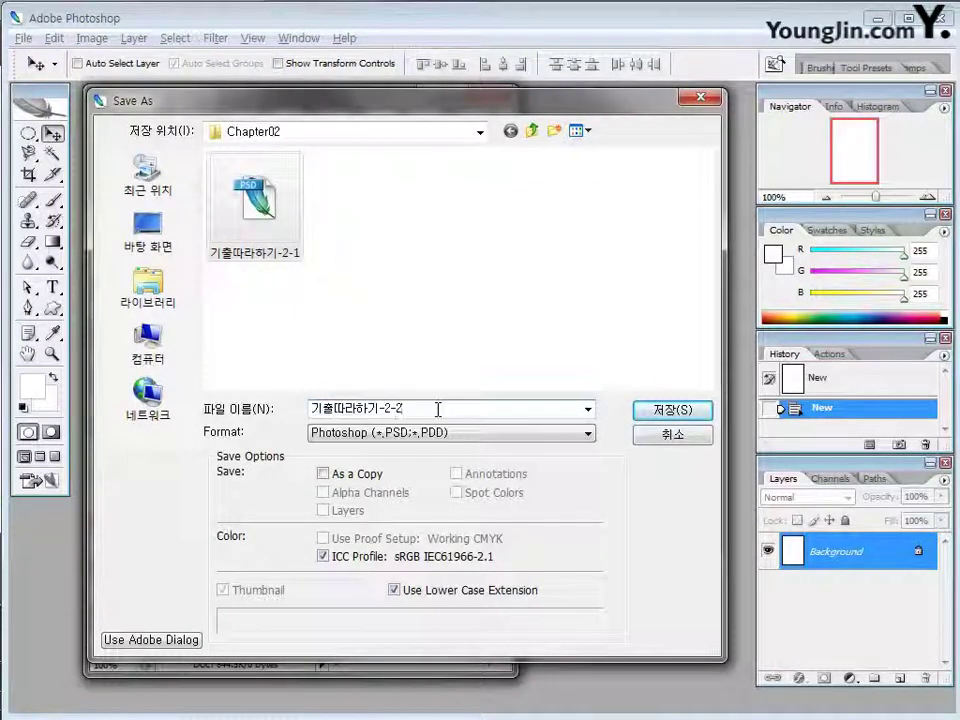
click(700, 413)
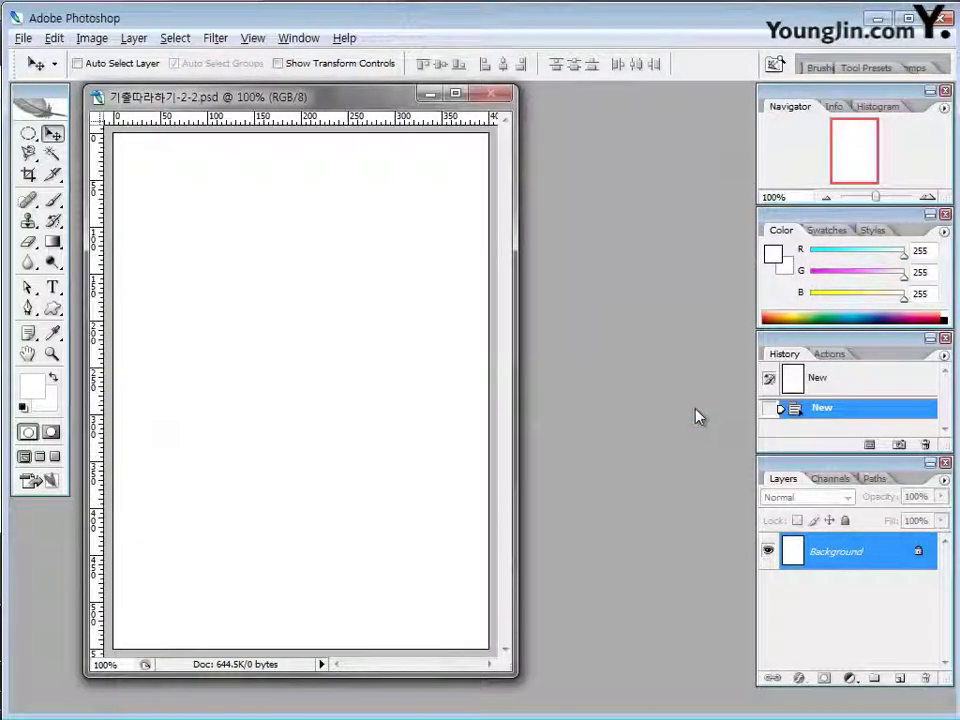
Open the images 1급-4, 1급-5, 1급-6 and 1급-7 together from the Chapter02 folder.
double_click(563, 273)
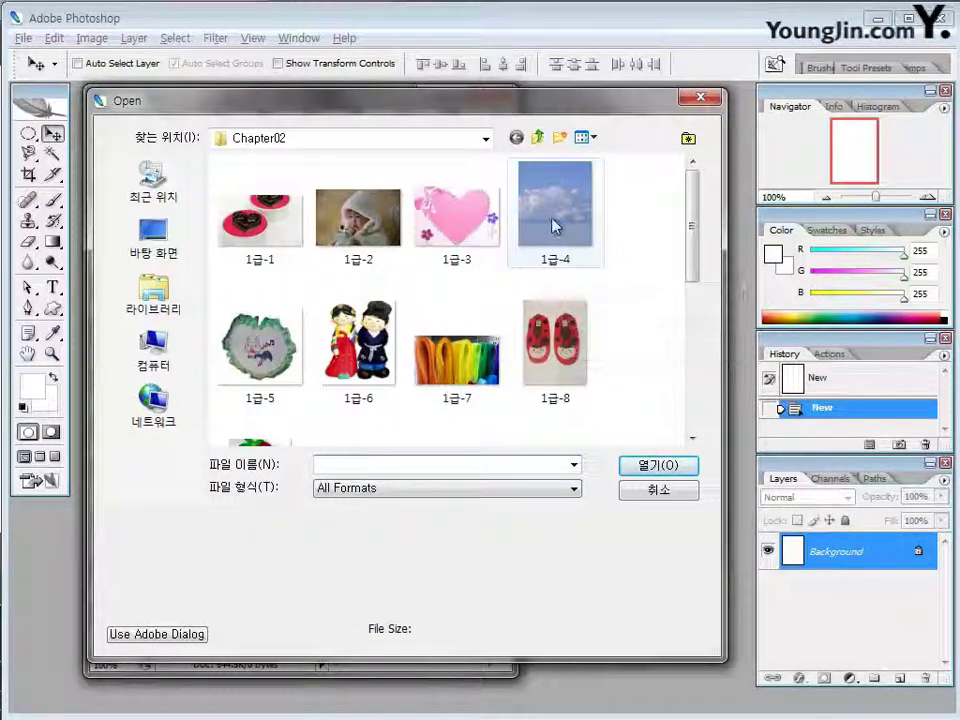
click(555, 227)
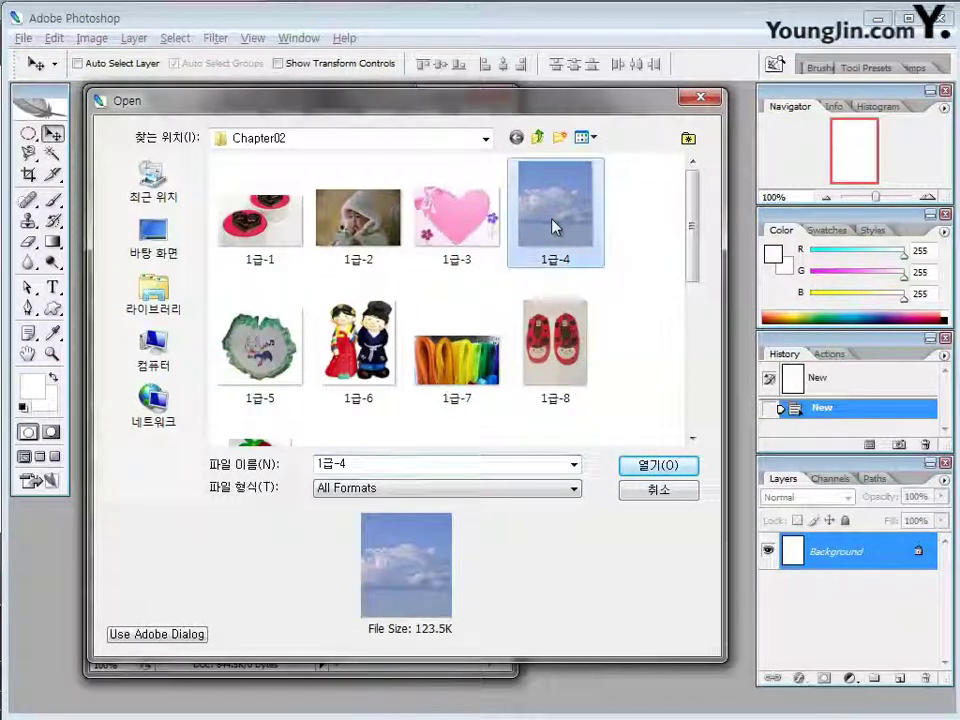
shift+click(476, 381)
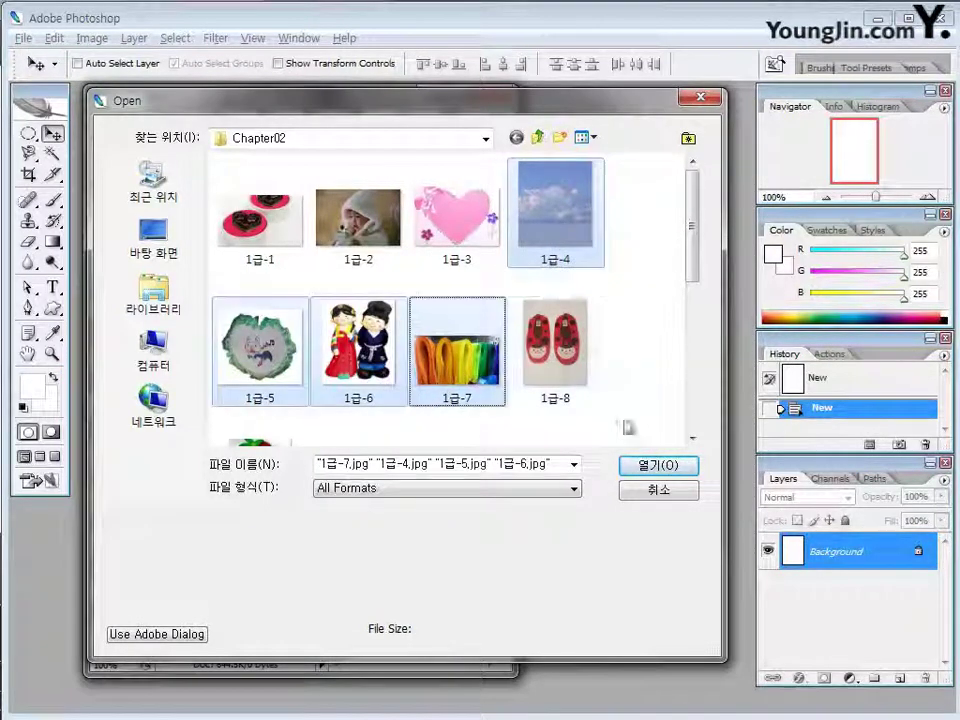
click(658, 466)
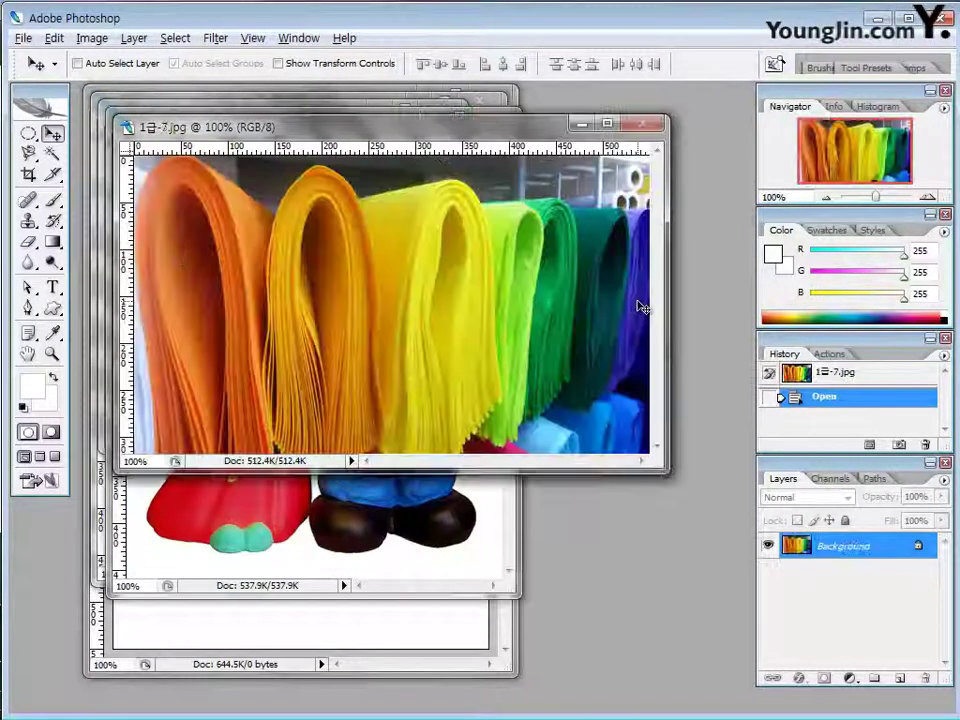
Spread out the four opened image windows so the blank 기출따라하기-2-2 canvas and every image can be reached.
drag(471, 132, 546, 410)
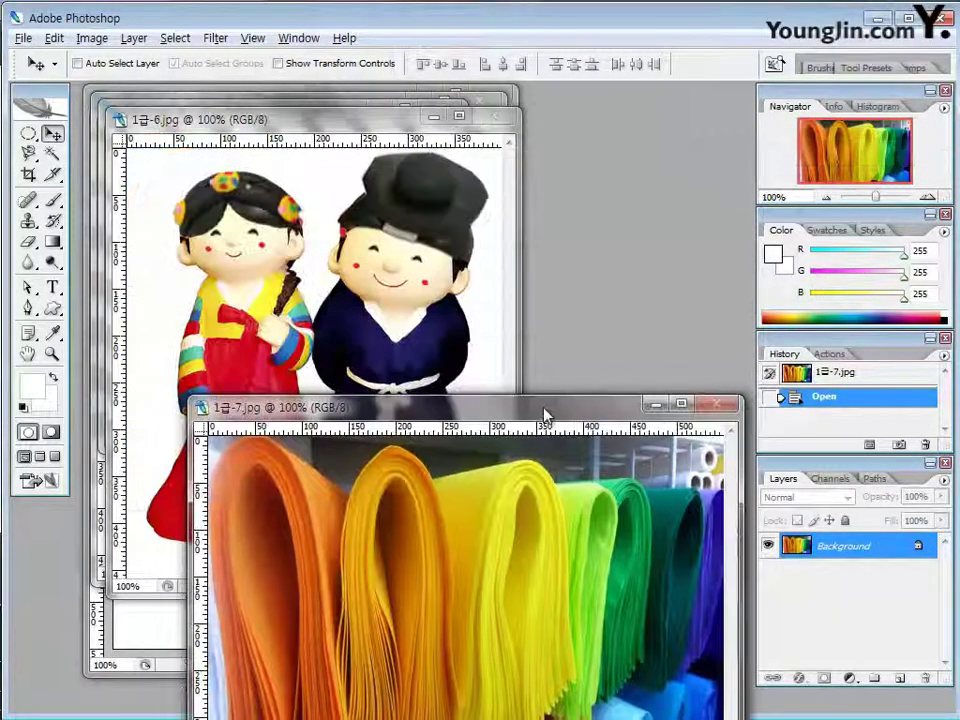
drag(367, 136, 347, 411)
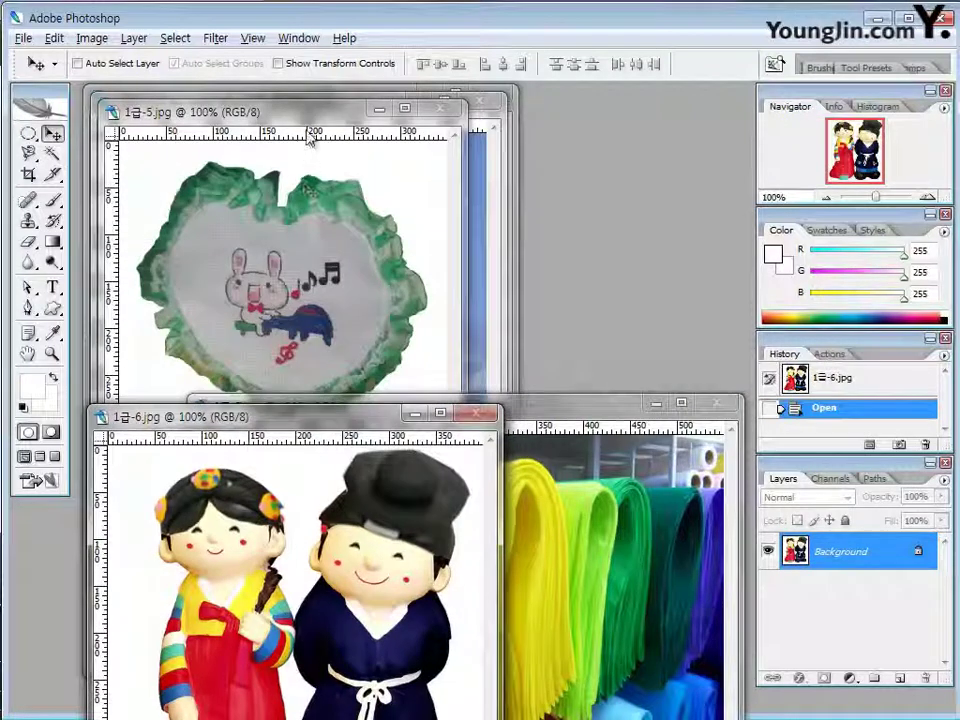
drag(300, 103, 510, 473)
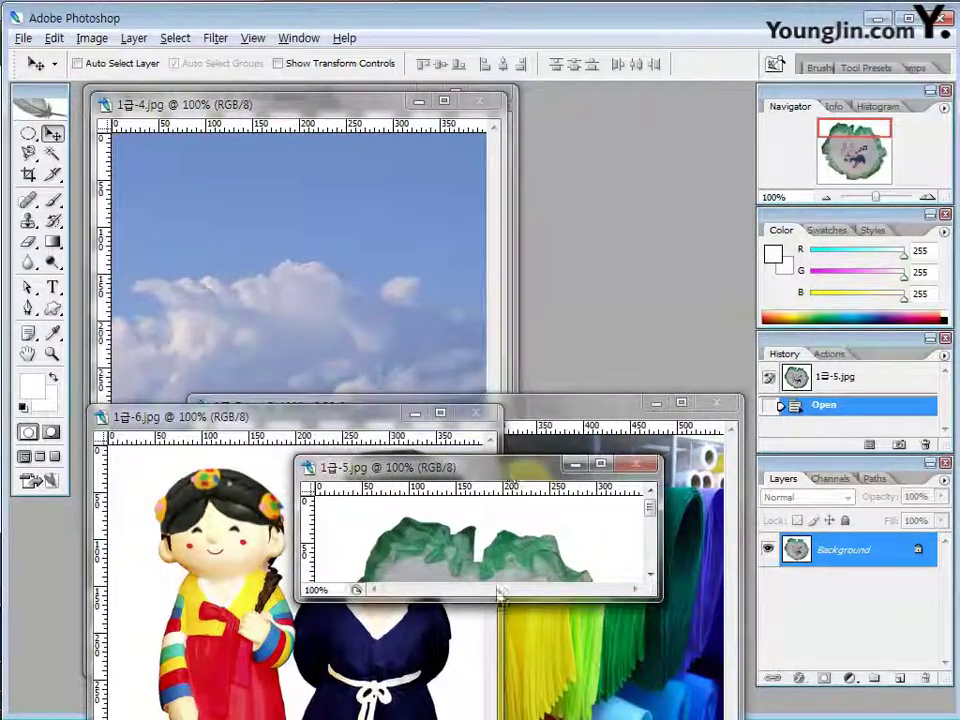
drag(497, 597, 497, 719)
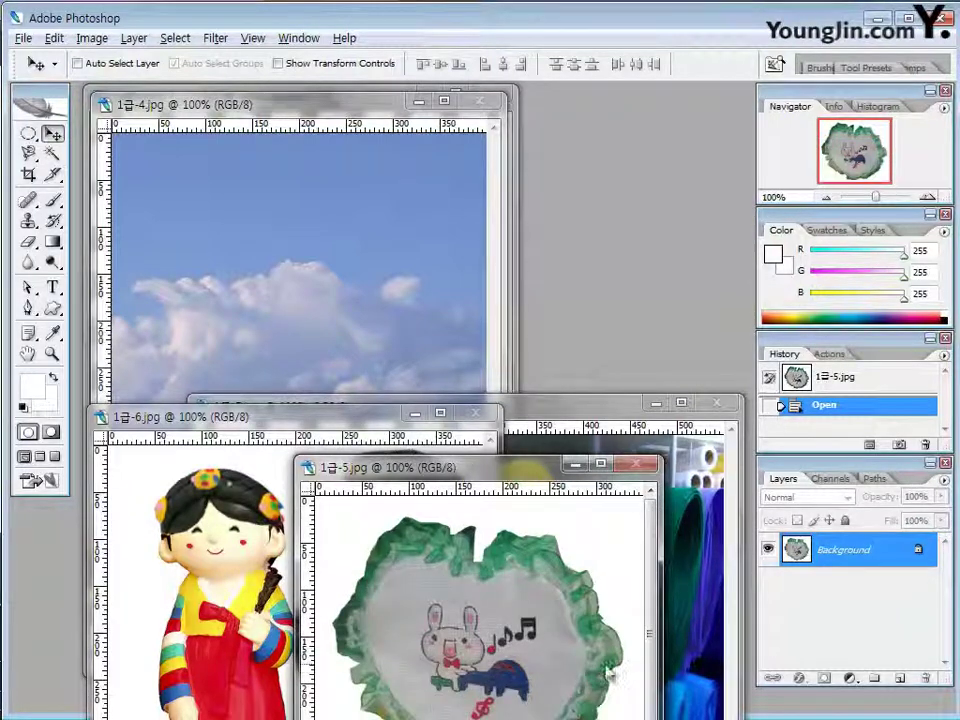
drag(310, 106, 519, 165)
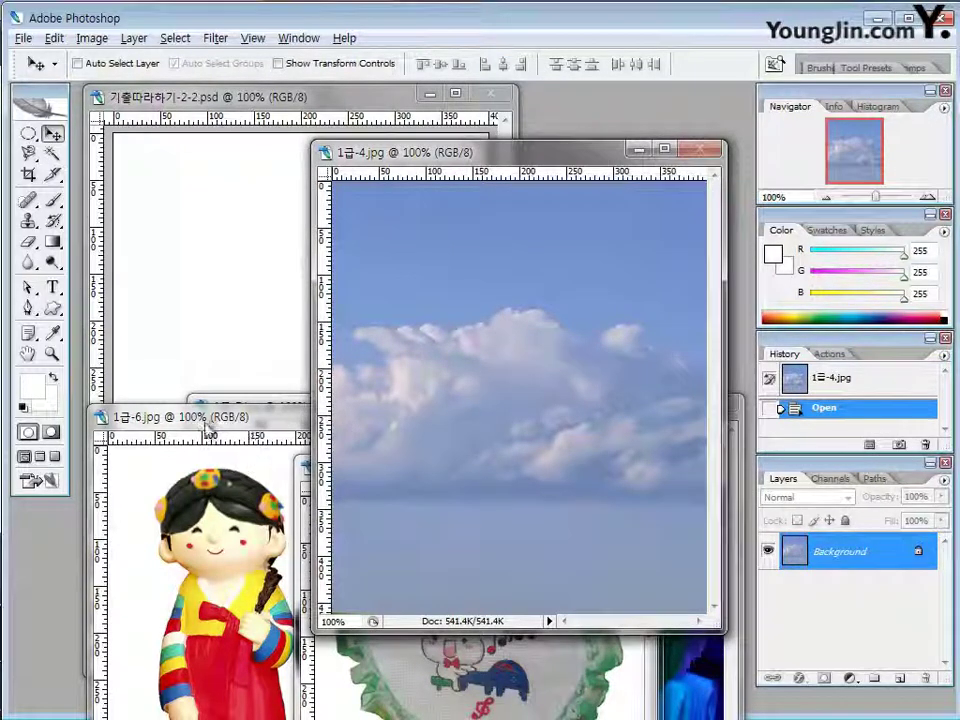
Copy the 1급-5 rabbit embroidery image into 기출따라하기-2-2 as a new layer and move it to the middle of the canvas.
click(305, 490)
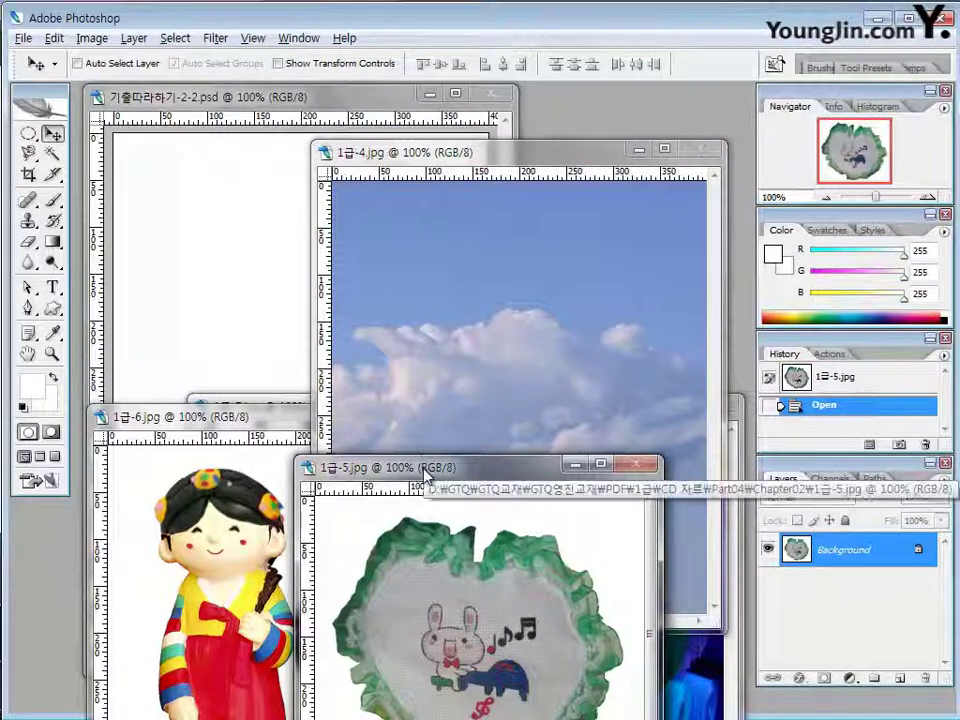
drag(425, 466, 339, 261)
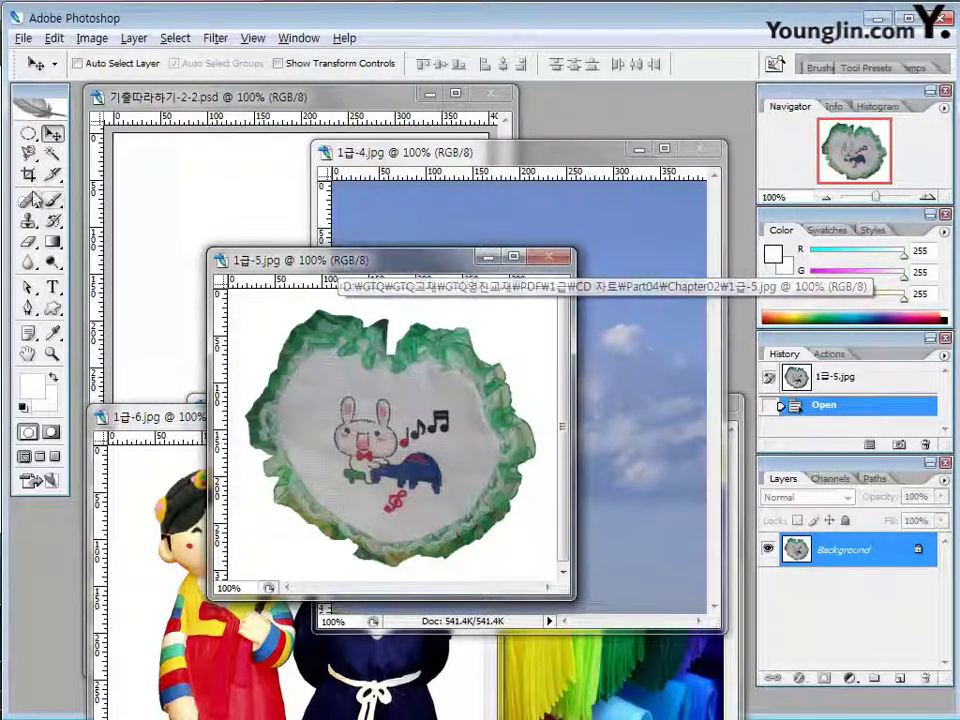
drag(314, 298, 104, 108)
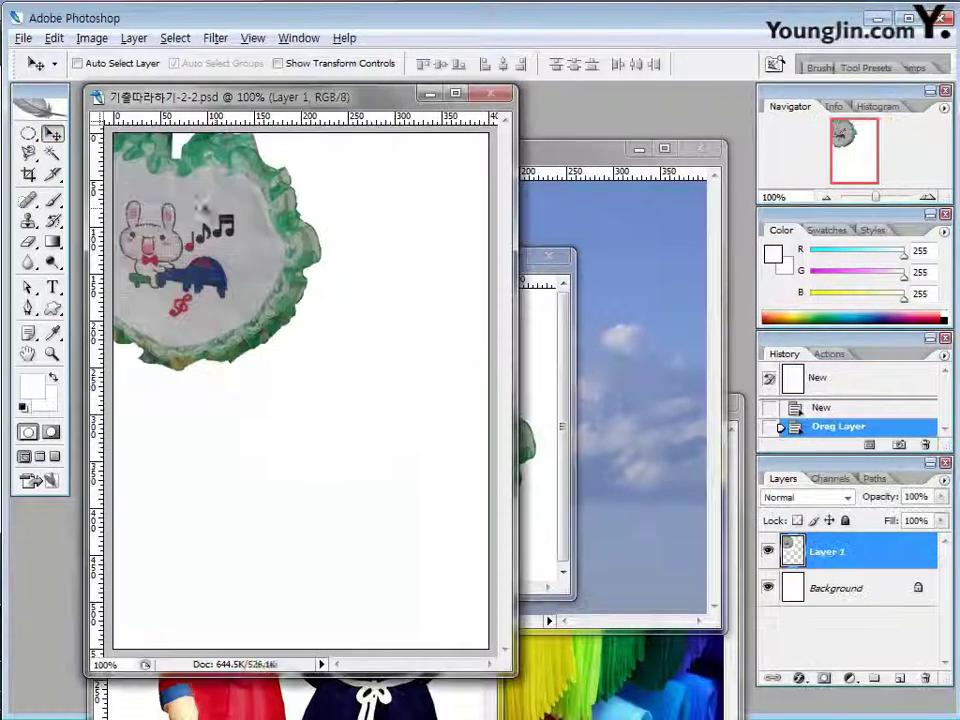
drag(219, 231, 332, 379)
drag(333, 378, 338, 400)
Scale the embroidery layer to about 128.3% width and 113.5% height, nudge it slightly up and left, and apply the transform.
key(ctrl+t)
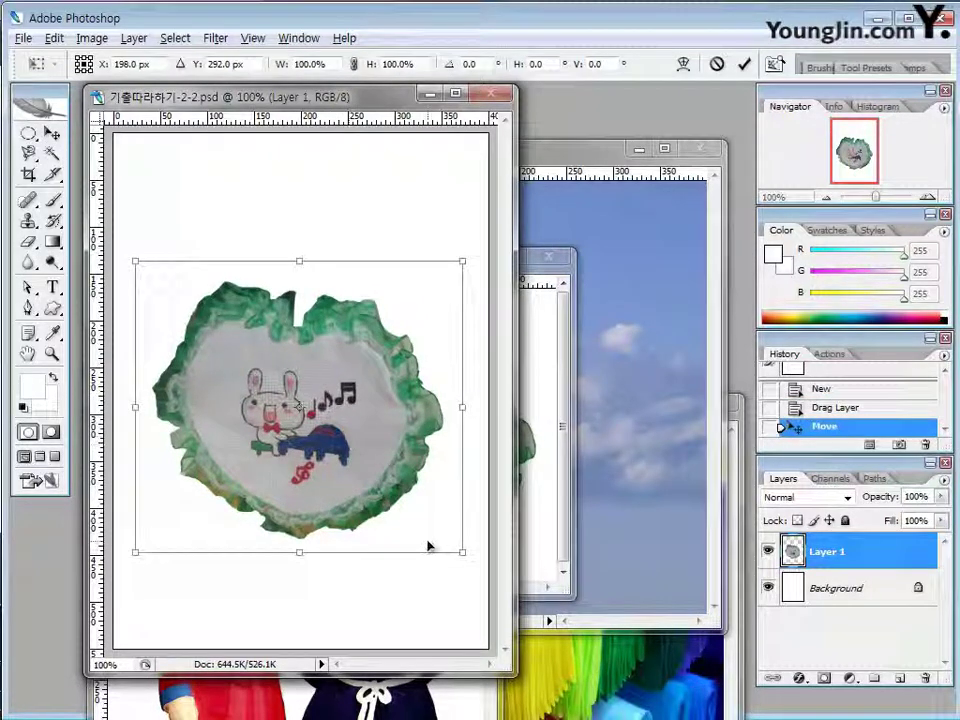
drag(462, 551, 510, 582)
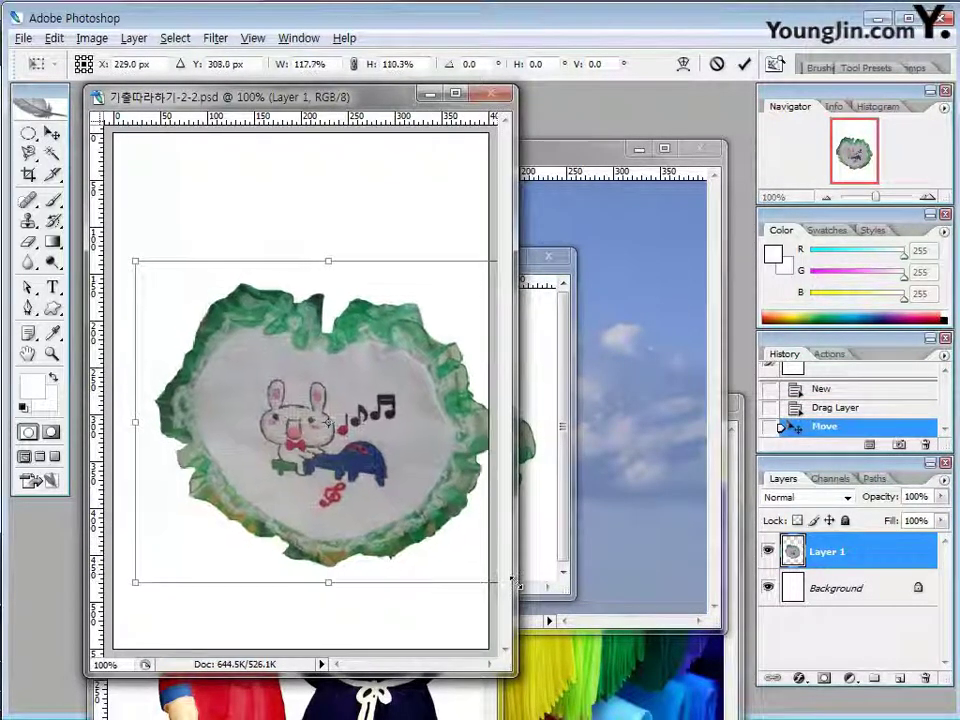
drag(424, 426, 392, 430)
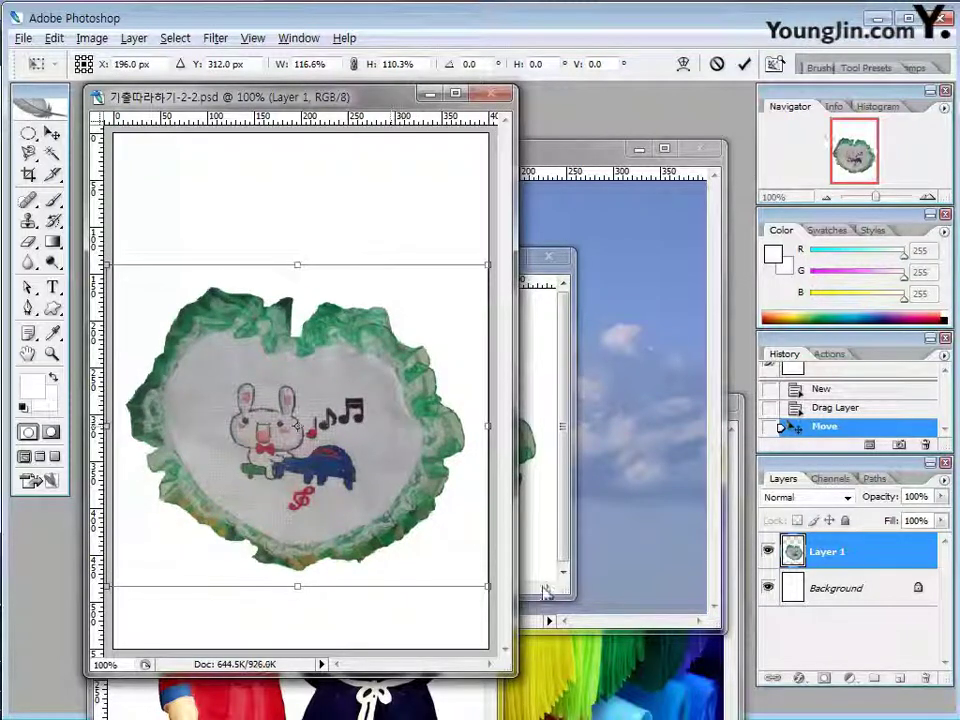
drag(488, 586, 507, 597)
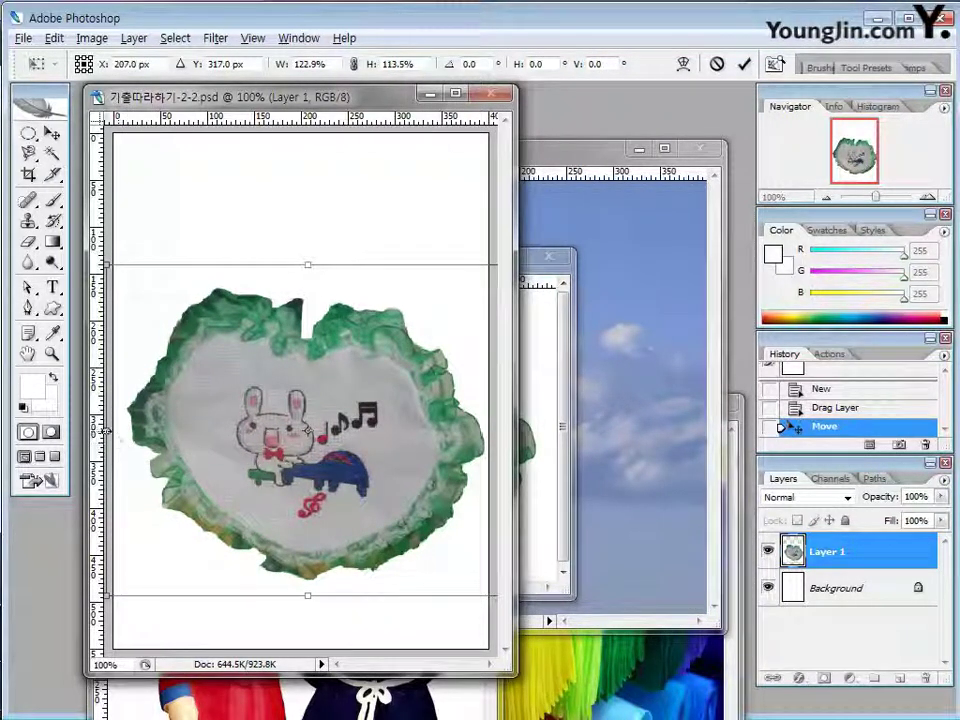
drag(107, 430, 88, 431)
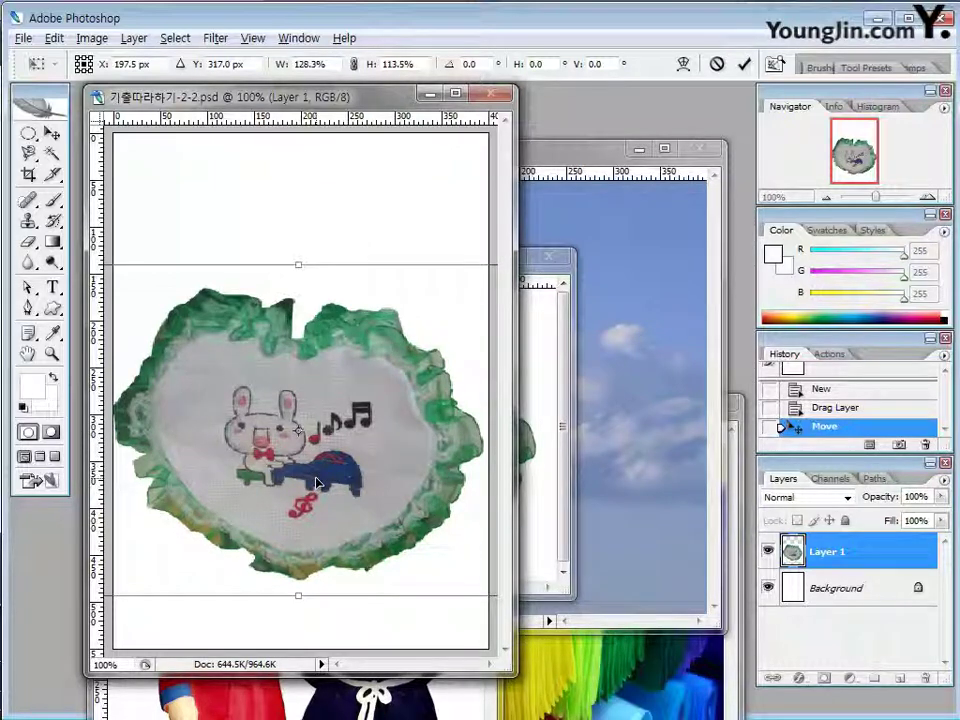
drag(316, 481, 313, 476)
key(Return)
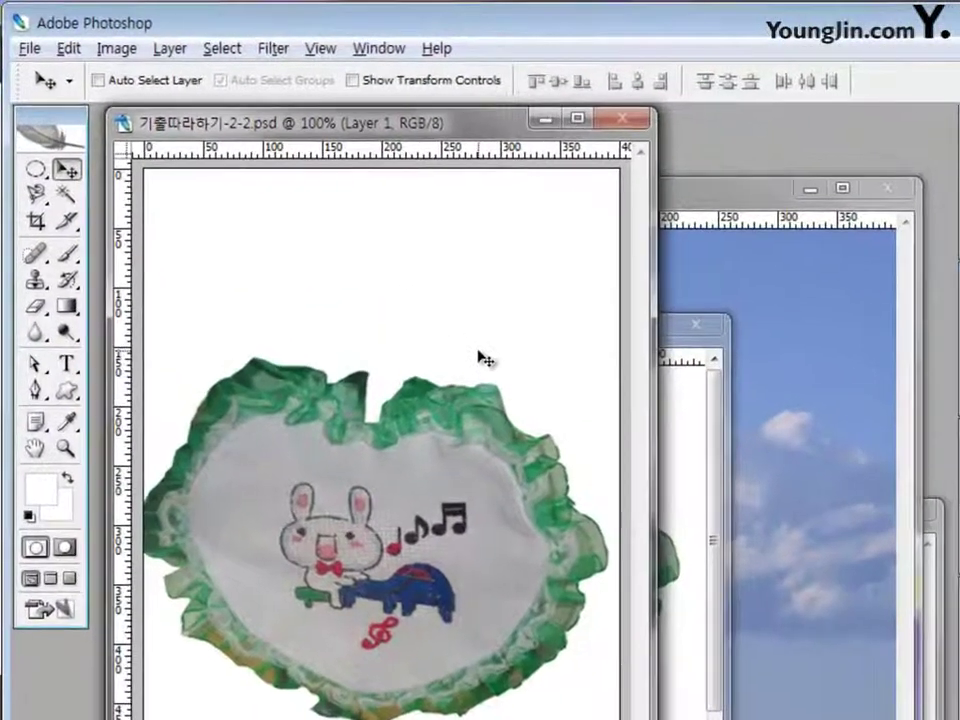
Desaturate the rabbit embroidery layer.
click(114, 49)
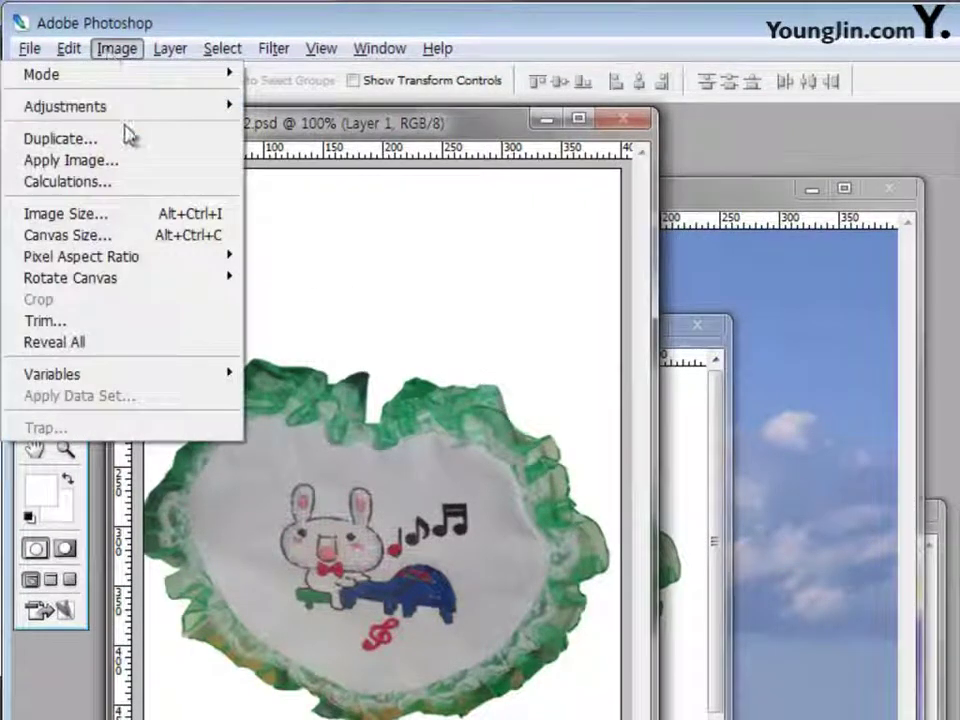
mouse_move(141, 111)
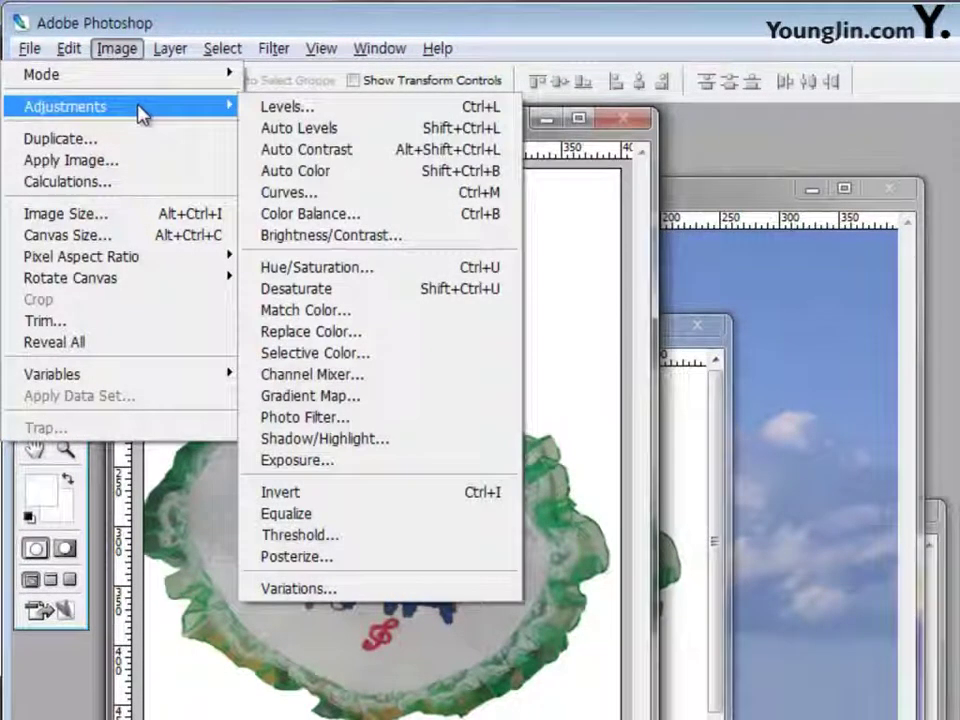
click(416, 294)
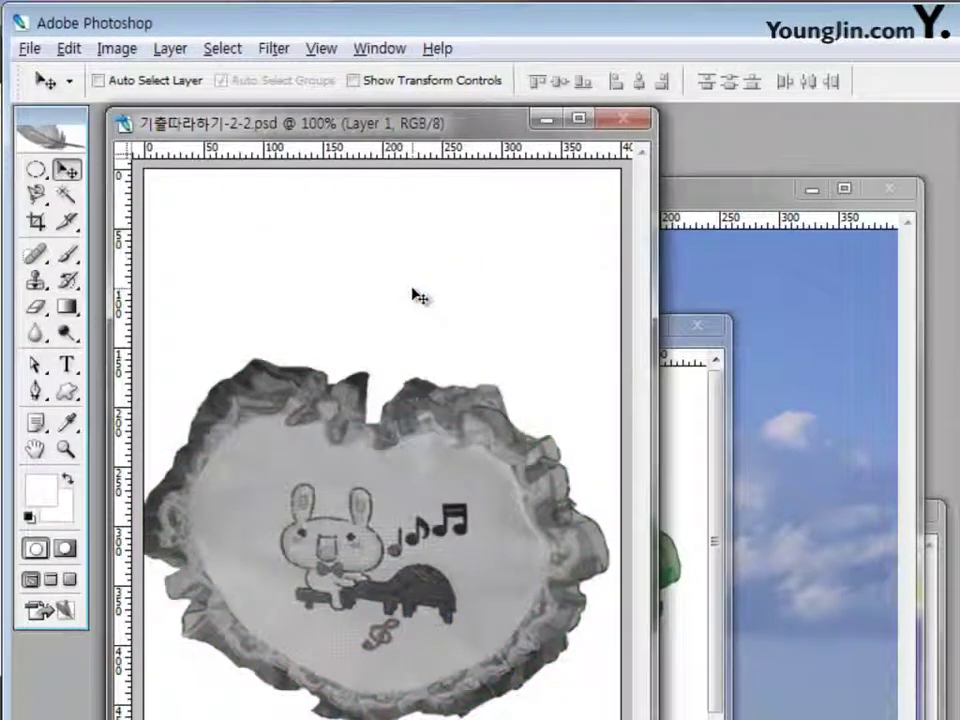
Tint the desaturated rabbit embroidery layer blue with Color Balance, setting the midtone color levels to -60, -70 and 100.
click(112, 48)
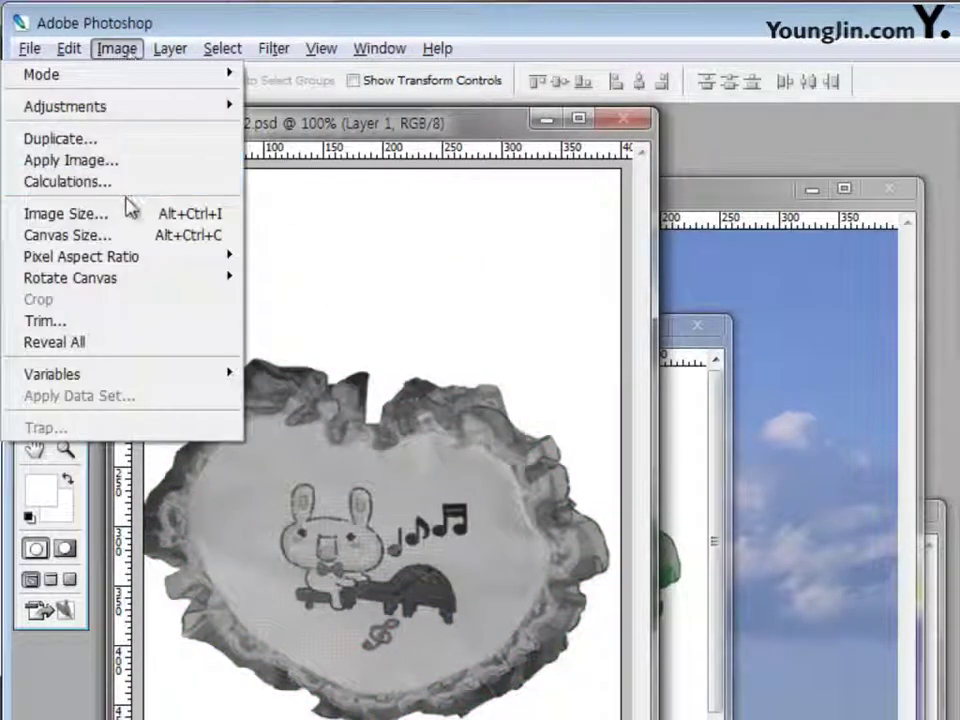
mouse_move(150, 112)
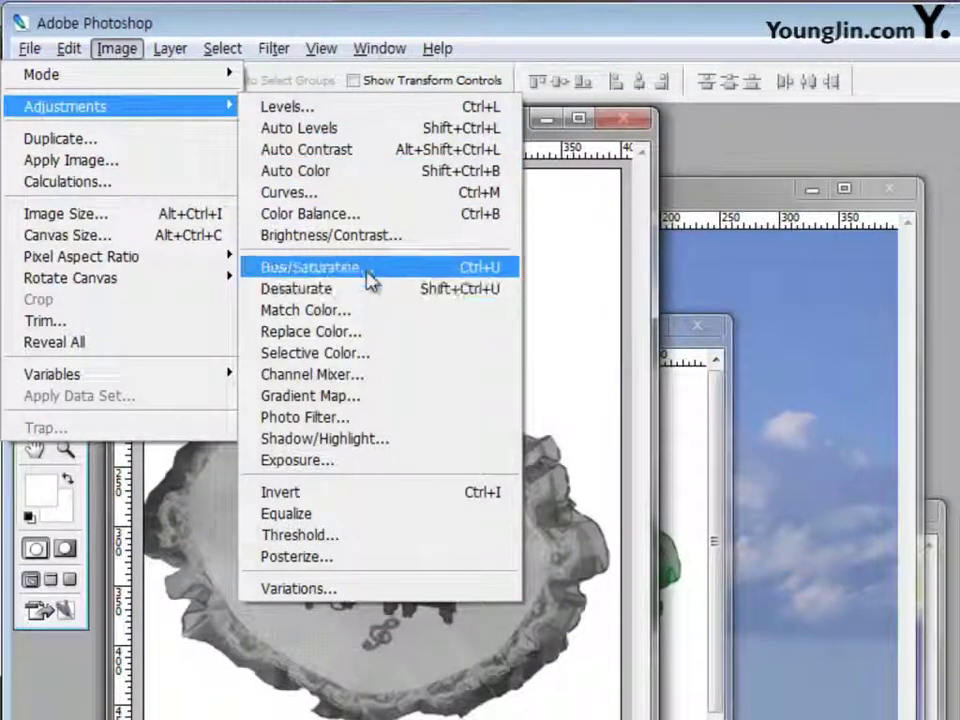
click(383, 208)
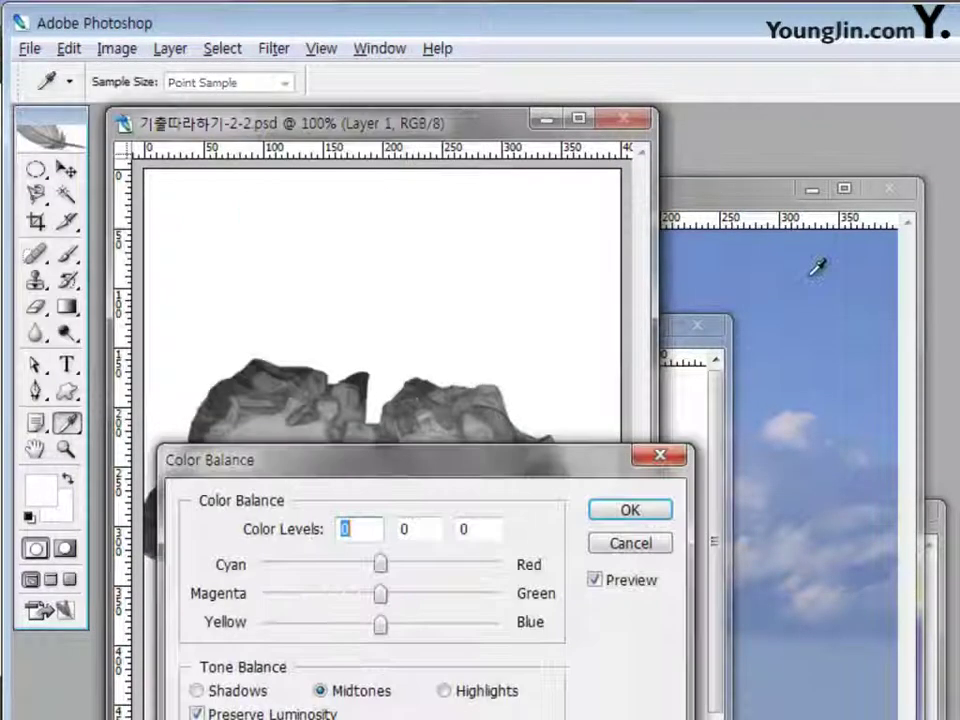
drag(544, 467, 540, 297)
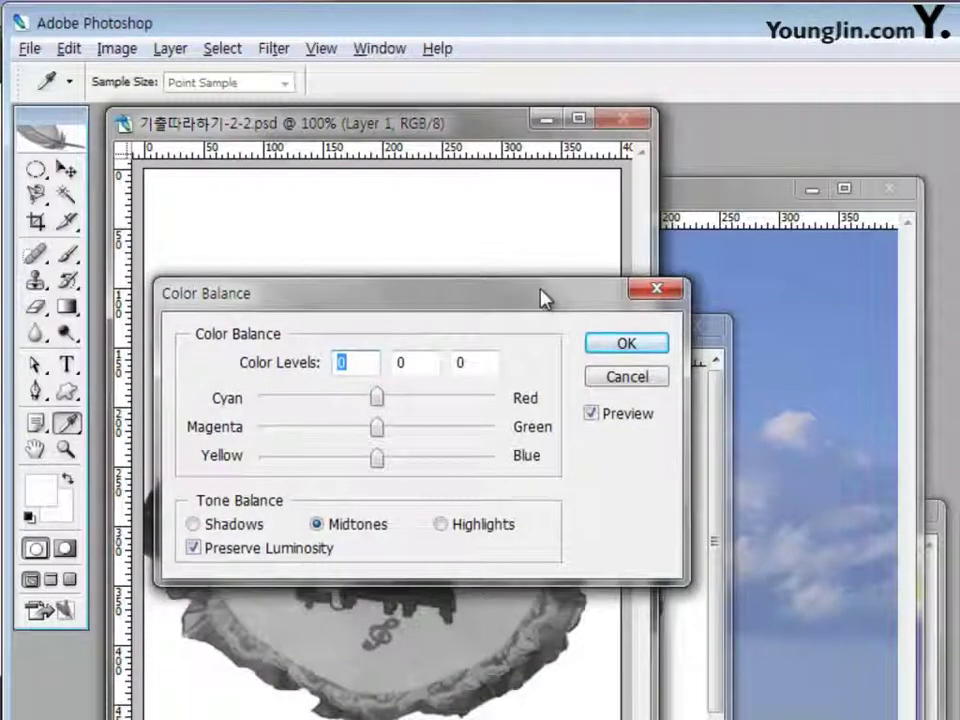
text(-60)
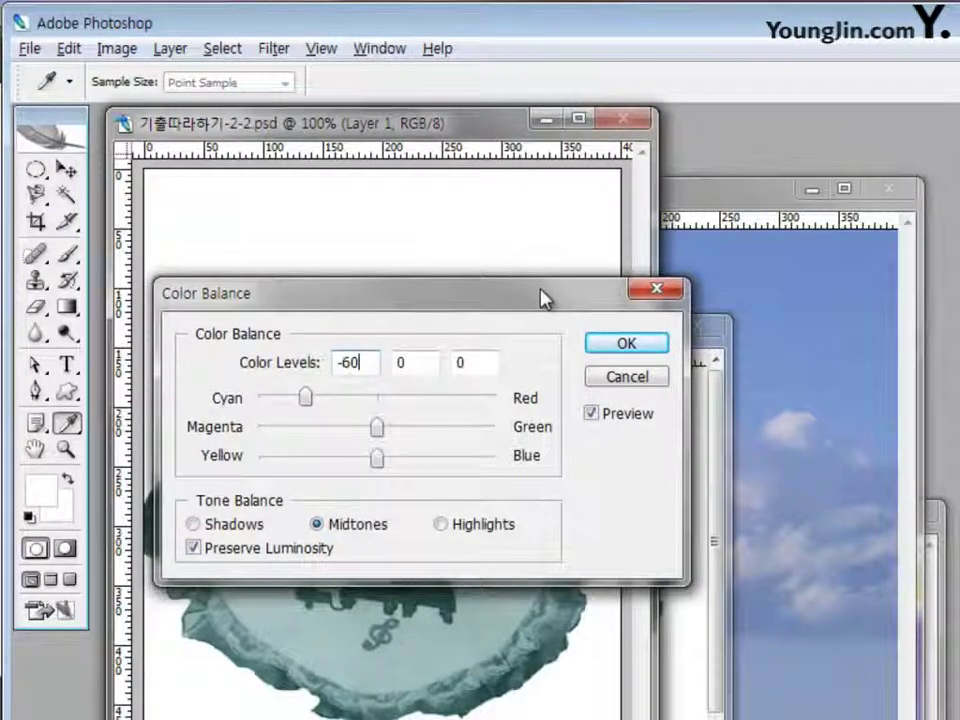
key(Tab)
text(-70)
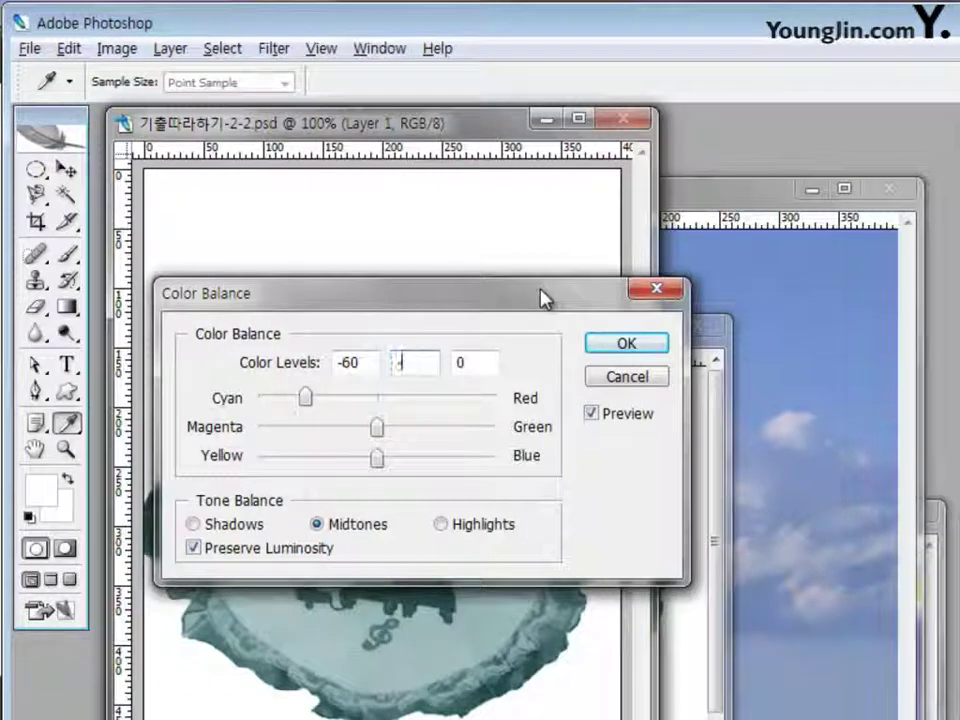
text(100)
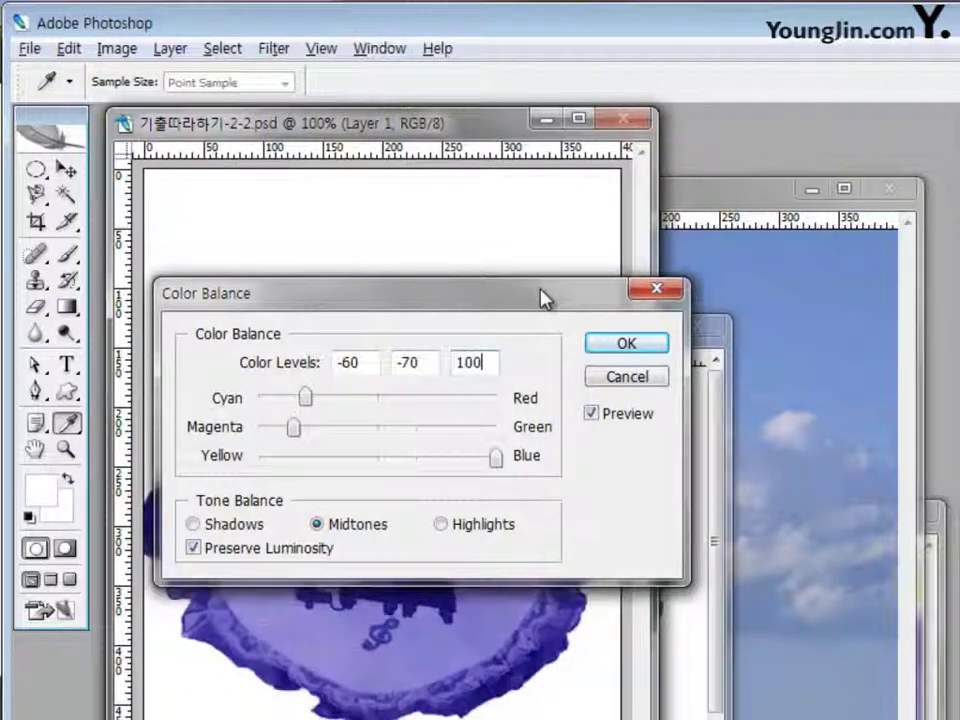
drag(535, 300, 669, 176)
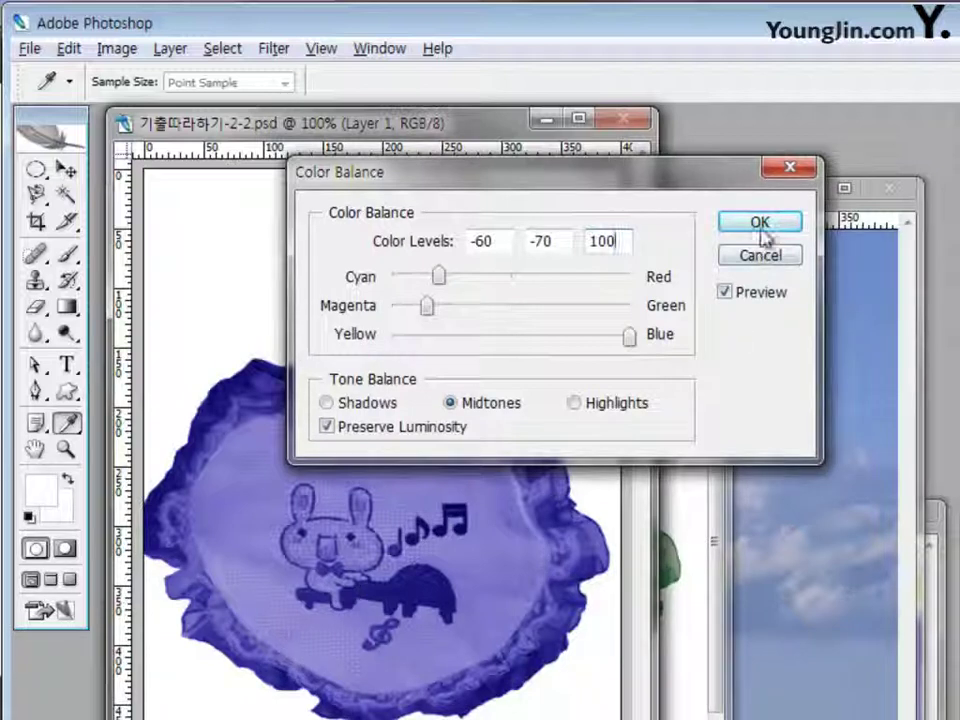
click(760, 226)
key(v)
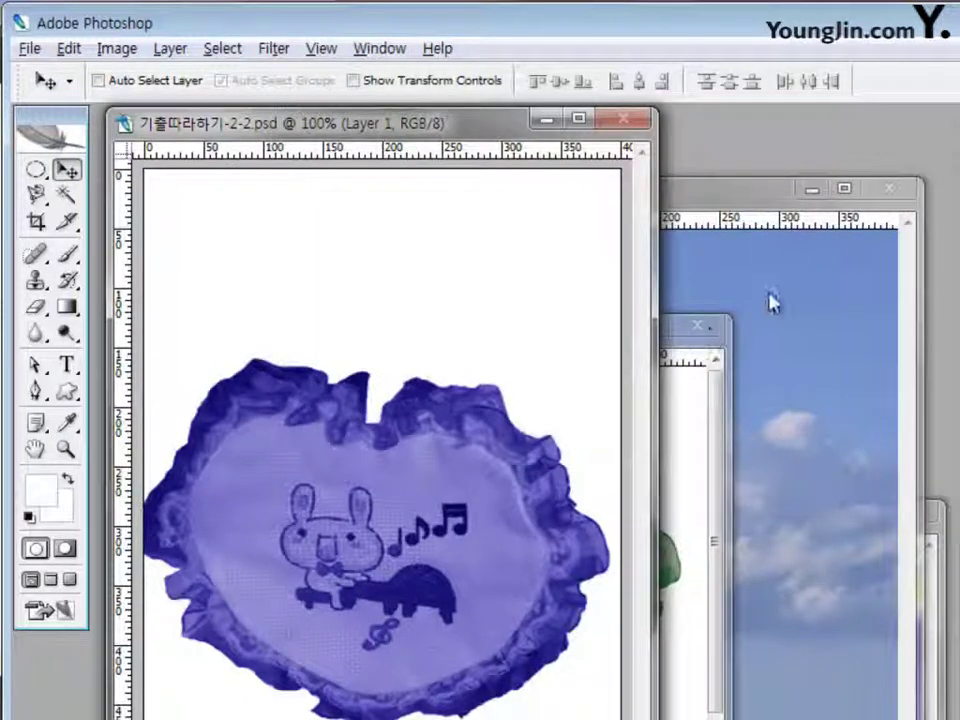
Copy the 1급-4 sky image into 기출따라하기-2-2 as a new layer and position it across the full width of the canvas's upper part.
click(808, 246)
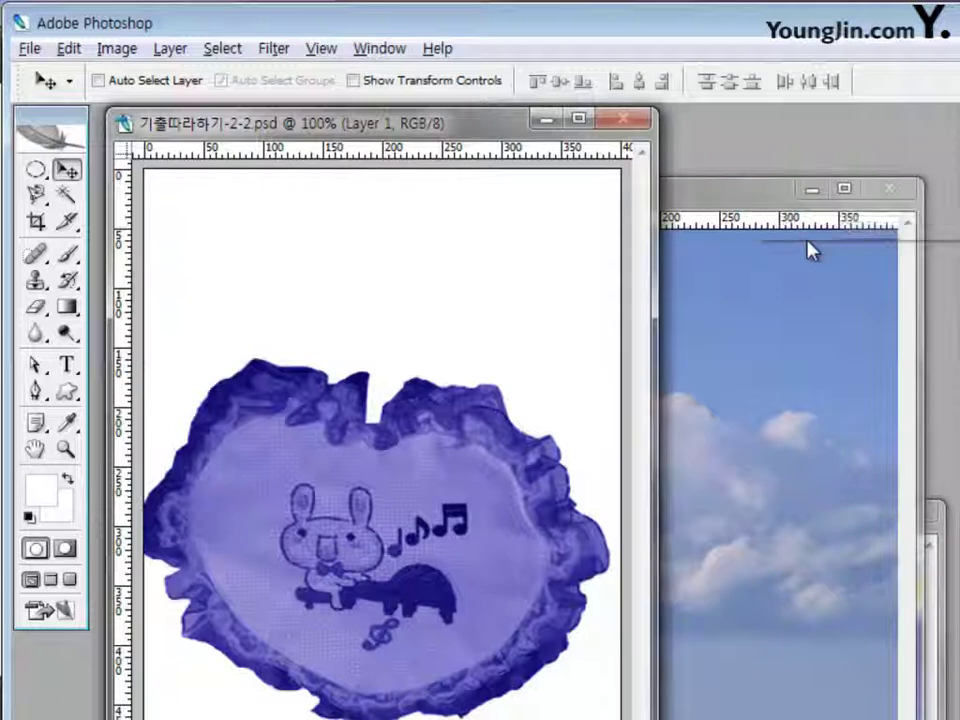
click(745, 200)
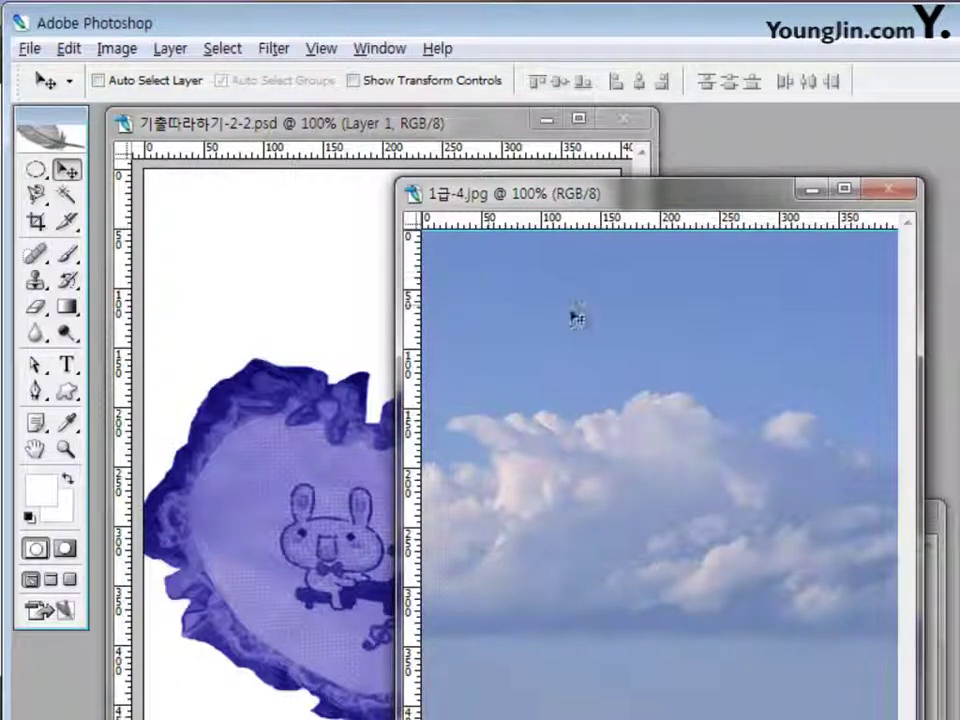
drag(682, 420, 285, 313)
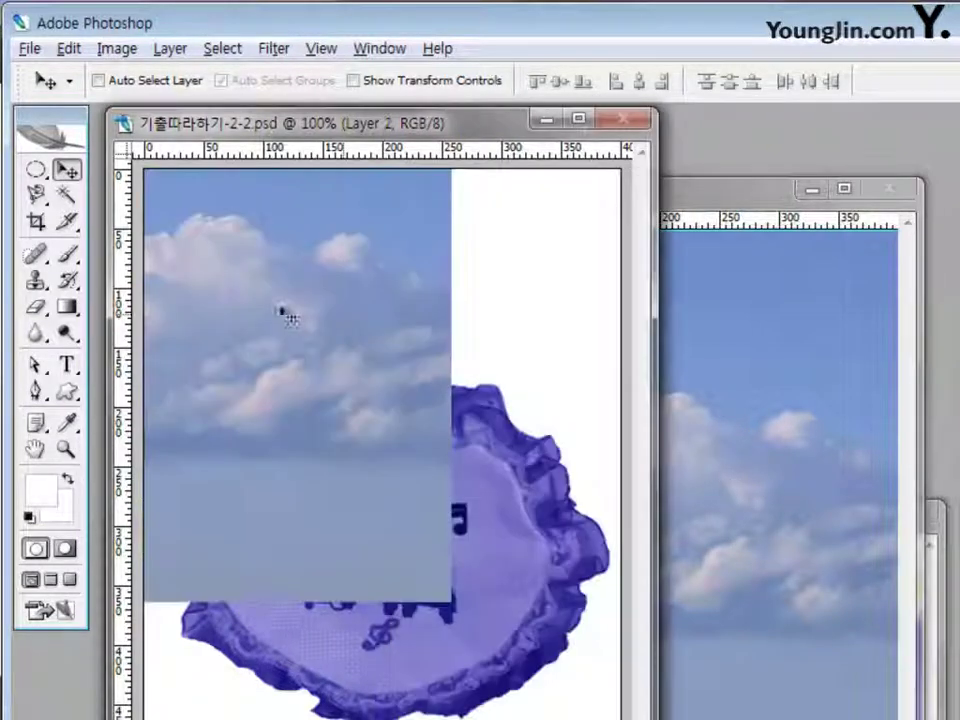
drag(385, 330, 558, 338)
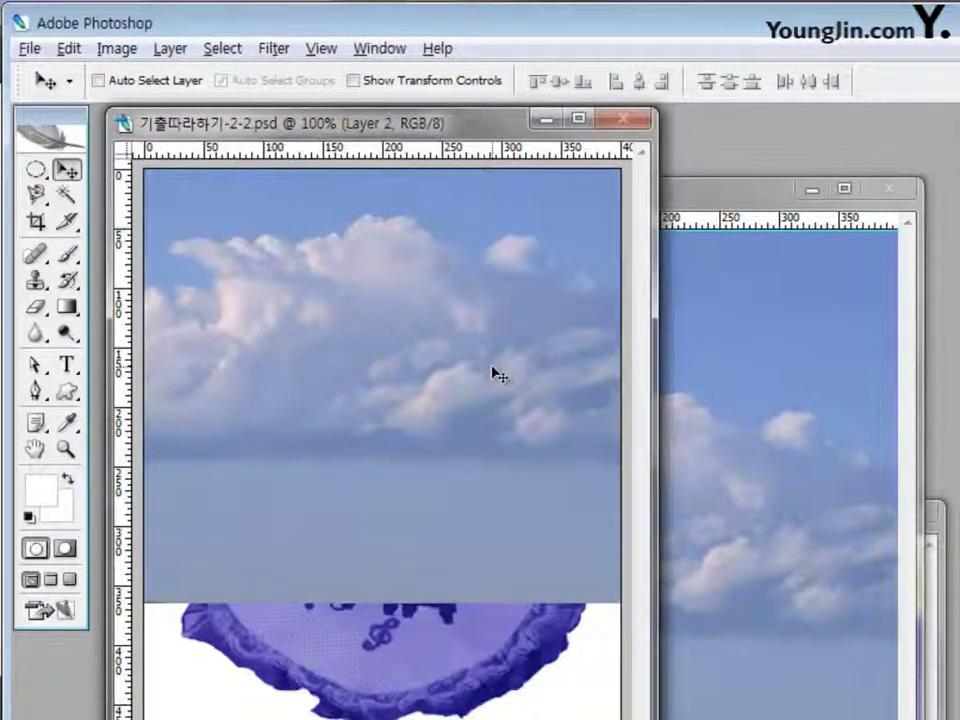
drag(504, 377, 483, 388)
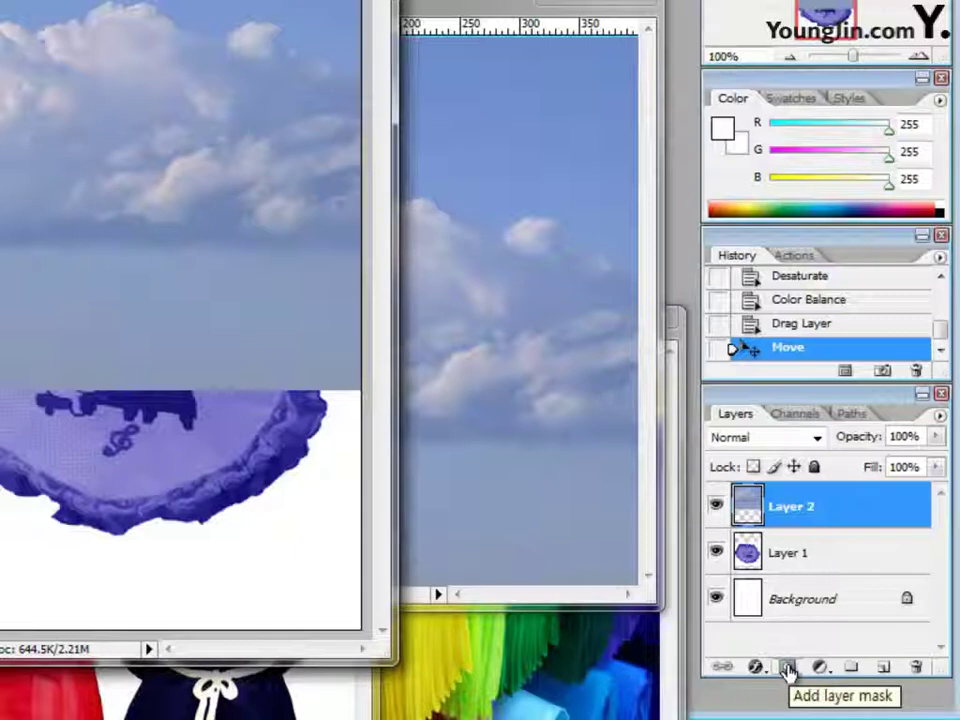
Add a layer mask to the sky layer and fade out its lower part with a linear Black, White gradient.
click(788, 668)
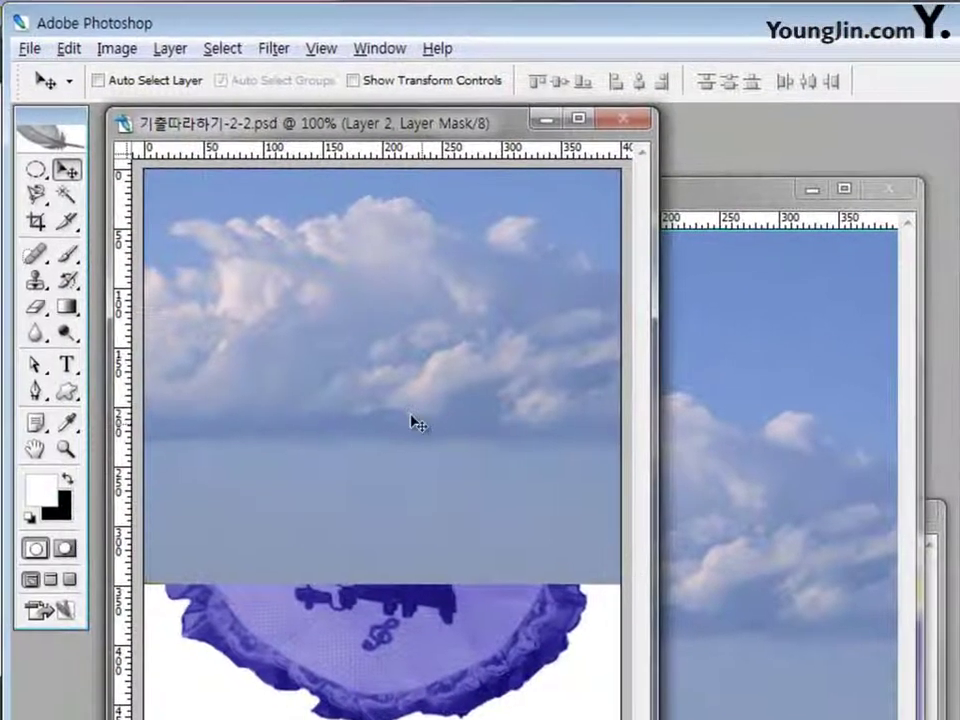
click(67, 308)
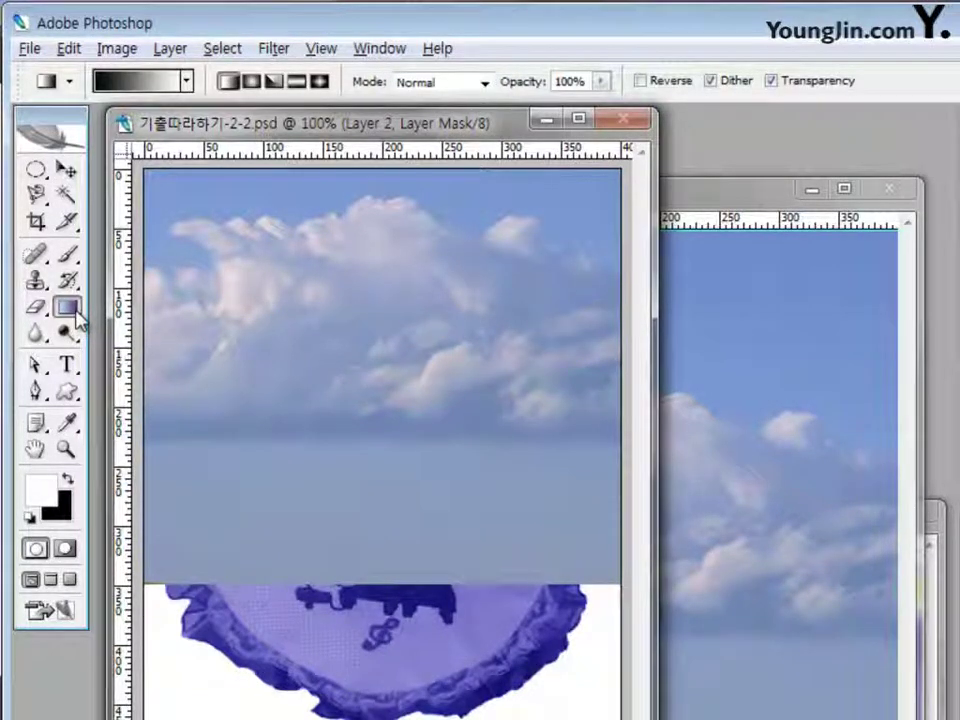
click(140, 81)
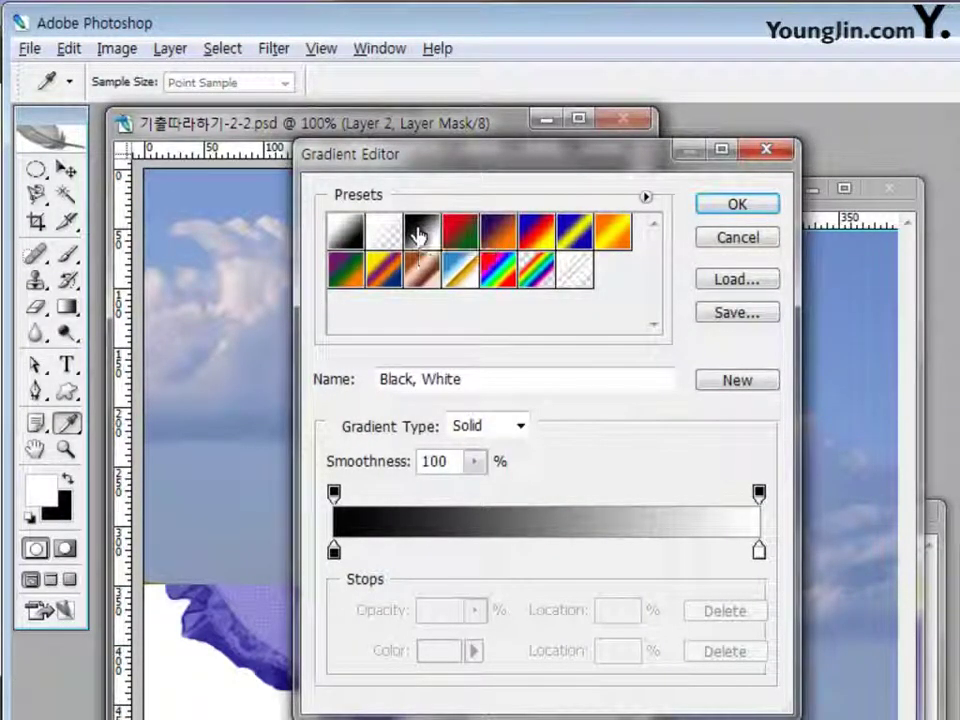
click(709, 208)
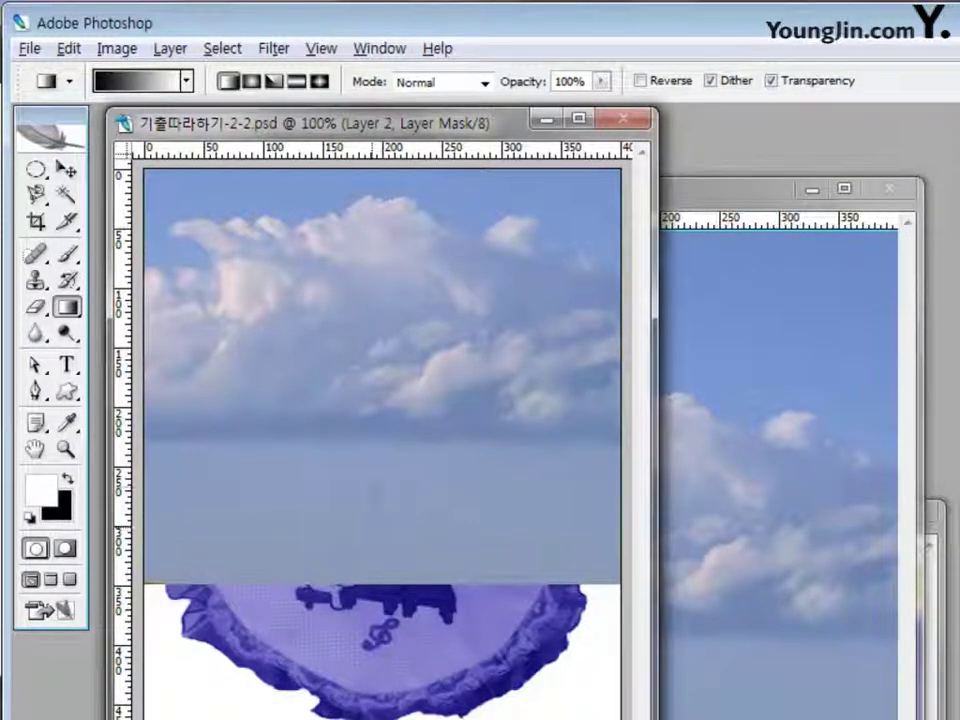
drag(369, 354, 369, 533)
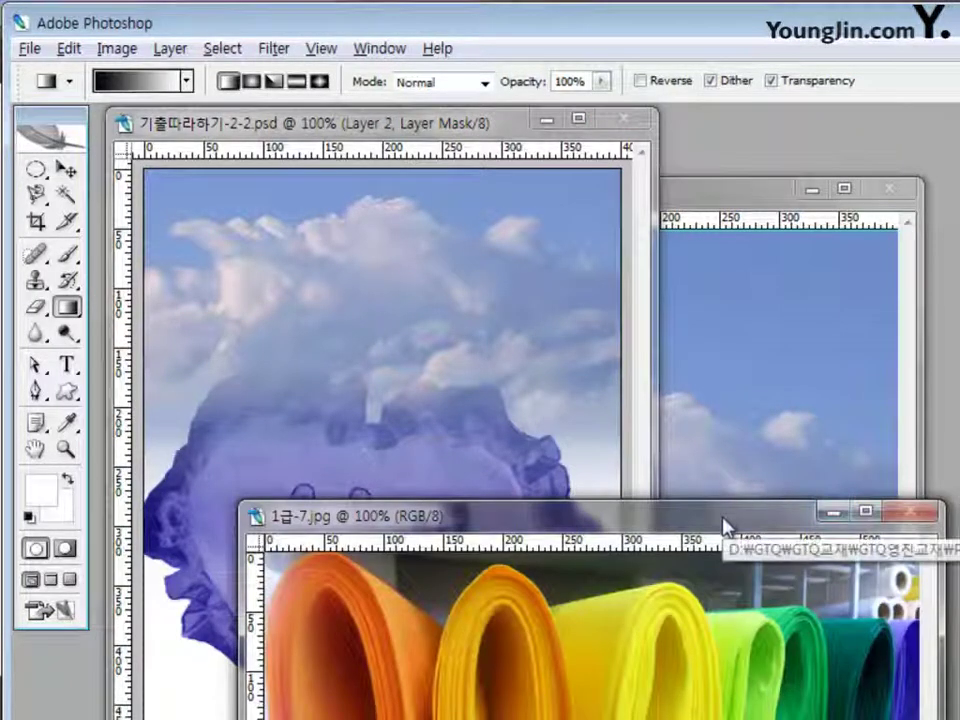
Select the row of folded fabrics from orange to purple in the 1급-7 image by tracing its outline with the Magnetic Lasso.
drag(725, 520, 672, 181)
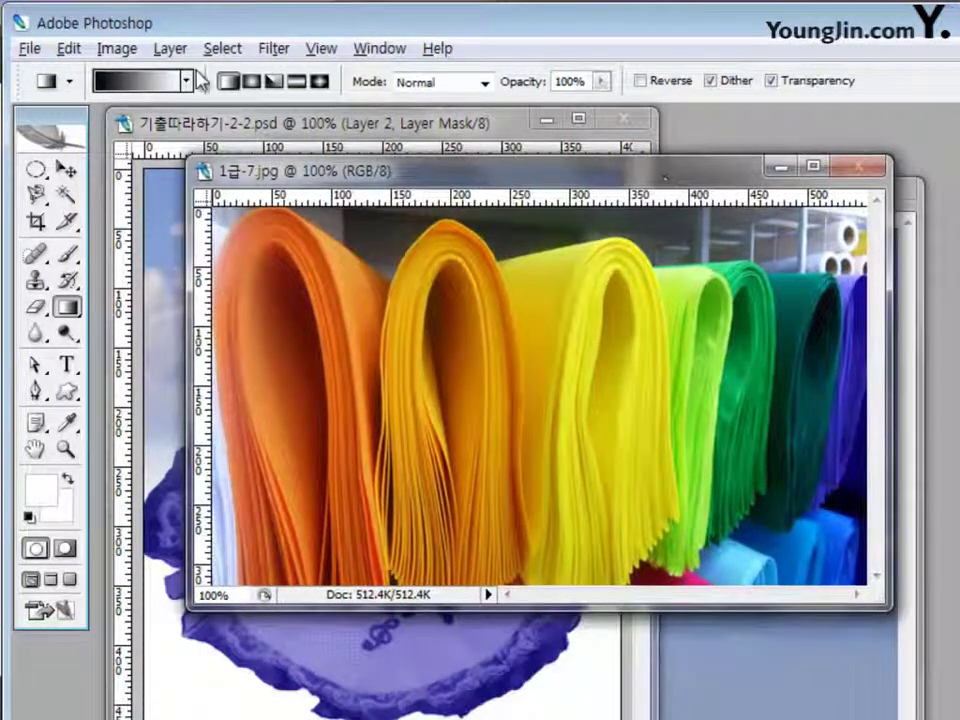
click(35, 196)
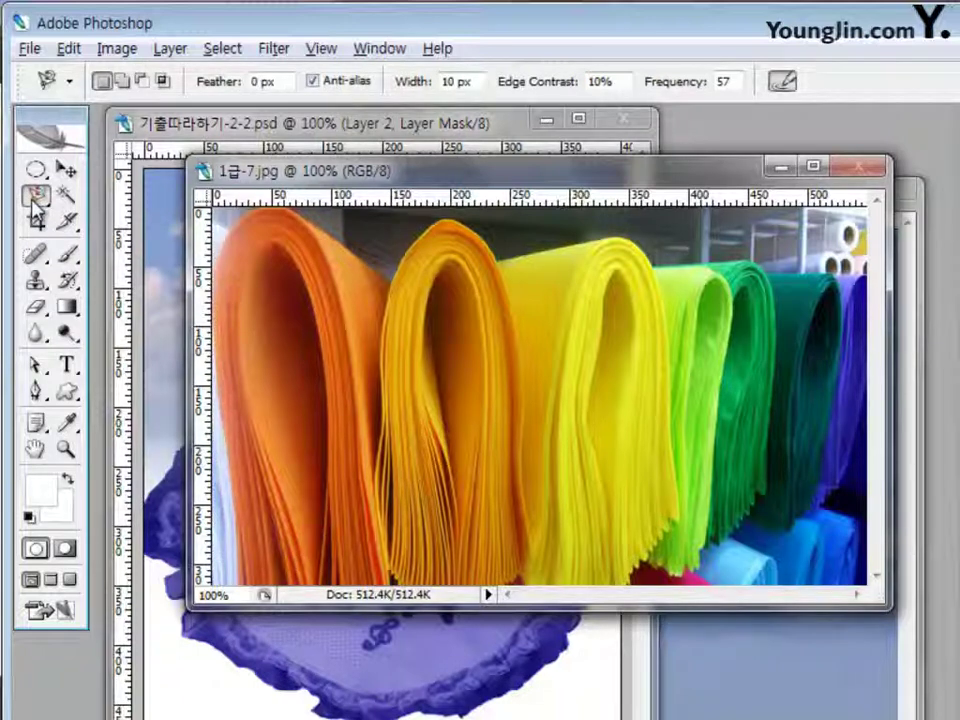
click(236, 575)
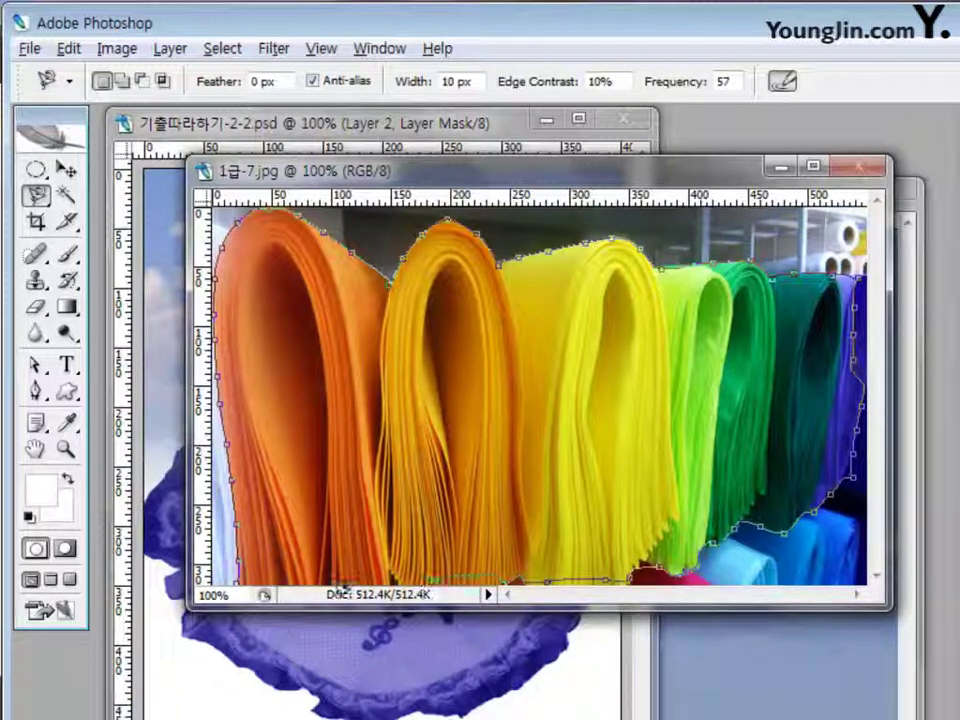
click(241, 575)
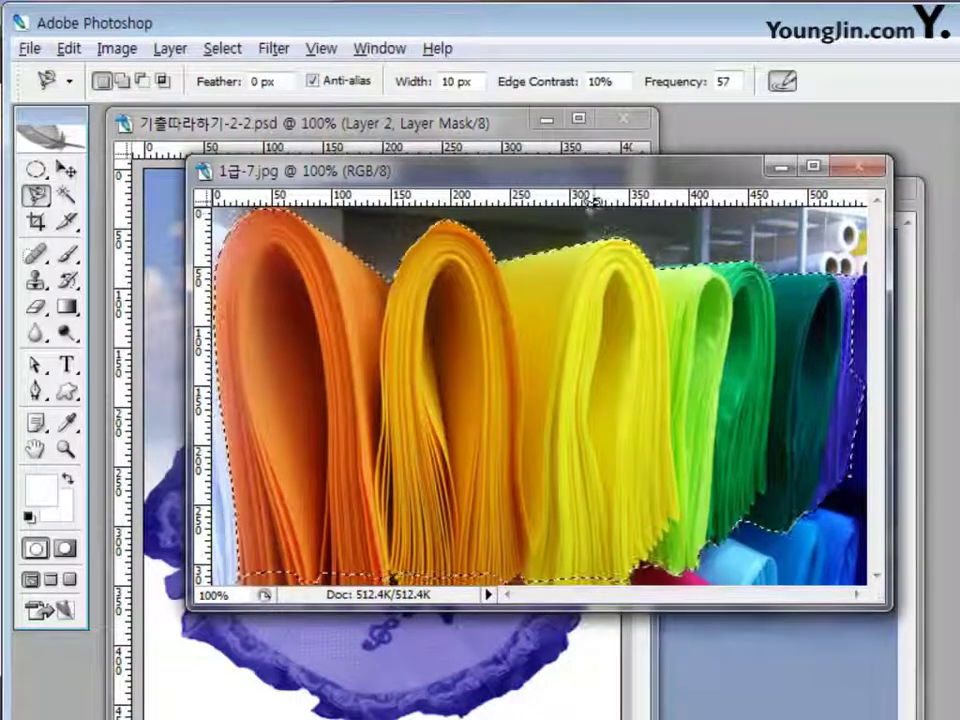
Copy the selected fabrics into 기출따라하기-2-2 as a new layer and place them along the bottom edge, overlapping the lower embroidery.
drag(518, 180, 767, 223)
click(66, 171)
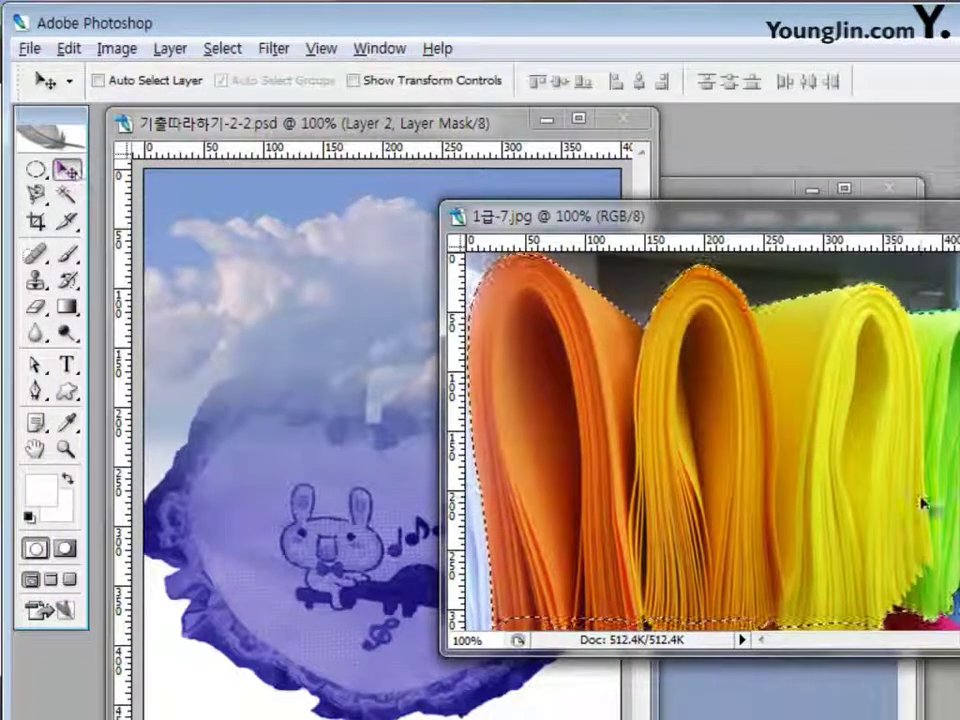
drag(874, 493, 443, 719)
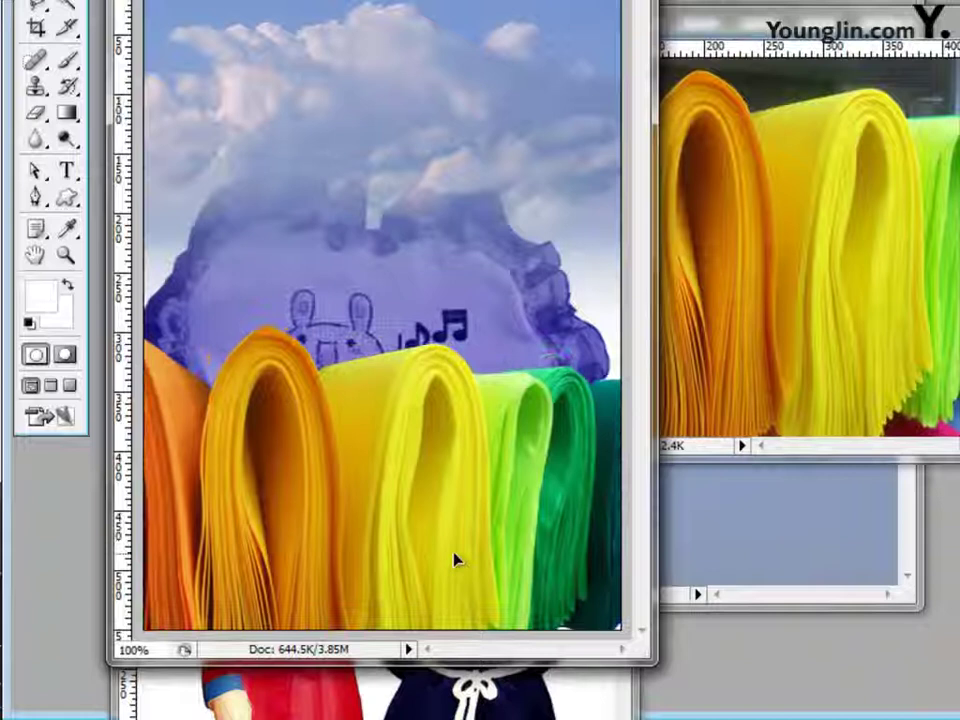
mouse_move(455, 560)
mouse_down()
mouse_move(435, 557)
mouse_move(453, 577)
mouse_up()
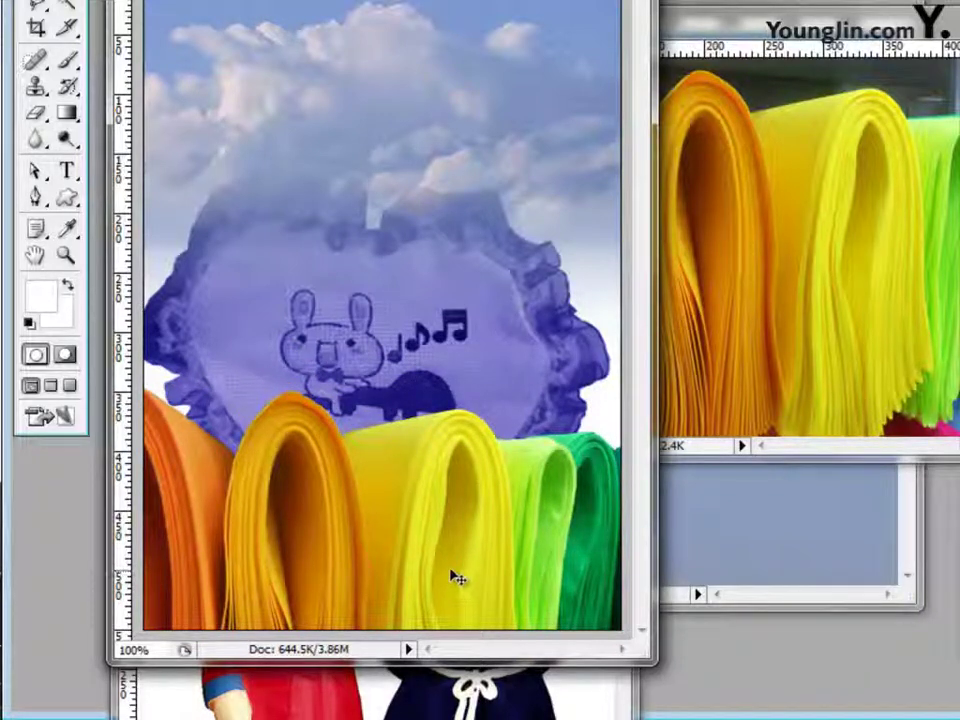
drag(458, 578, 444, 536)
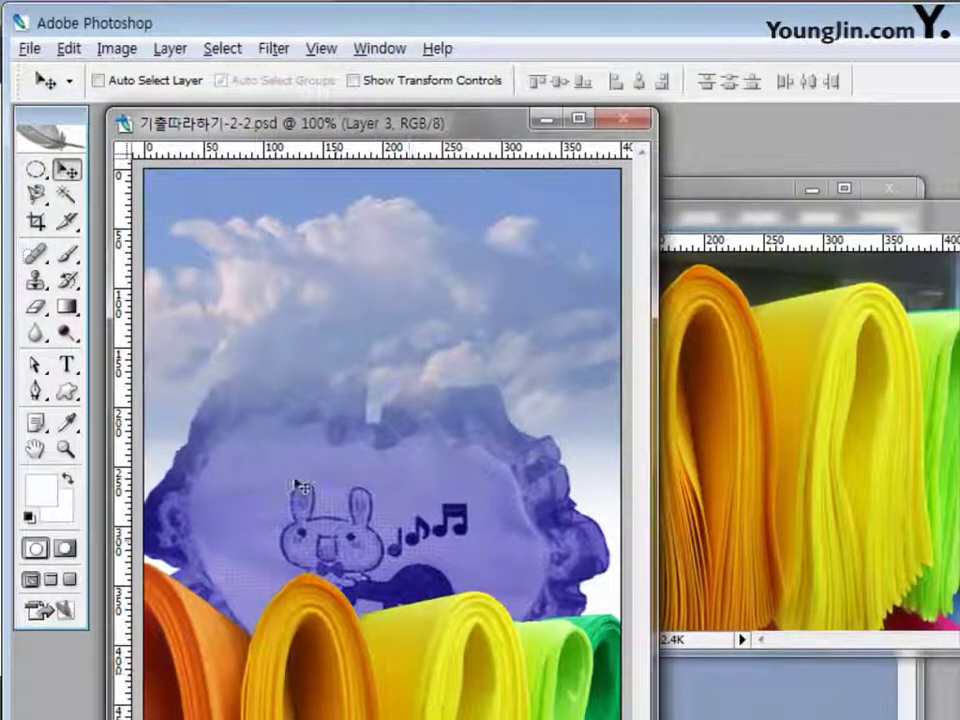
Apply the artistic Sponge filter to the fabric layer and close the 1급-7 image.
click(270, 56)
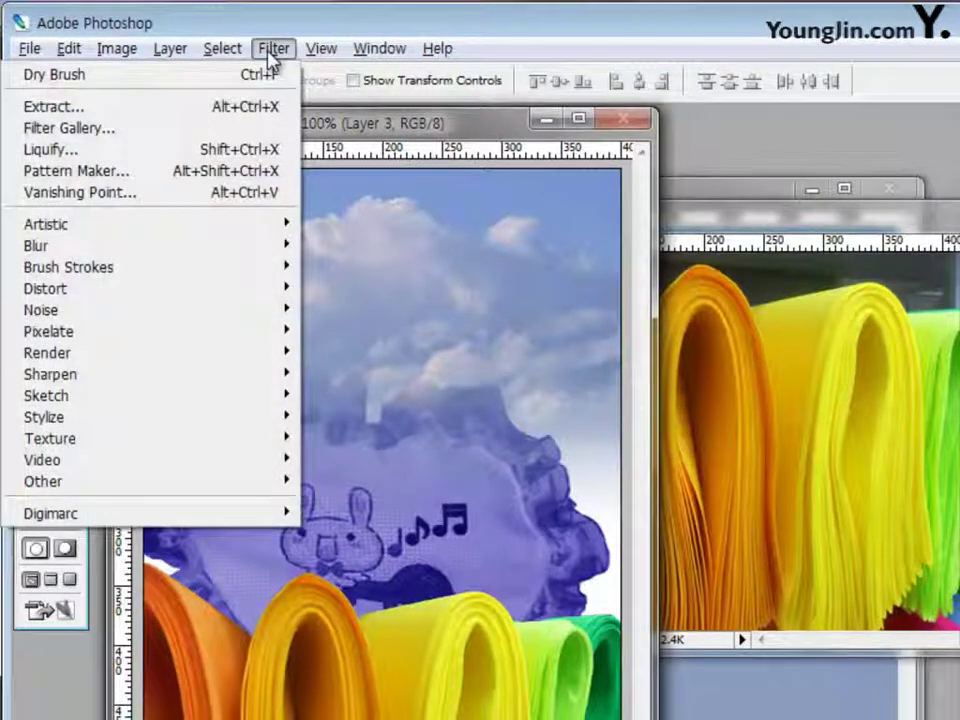
mouse_move(218, 232)
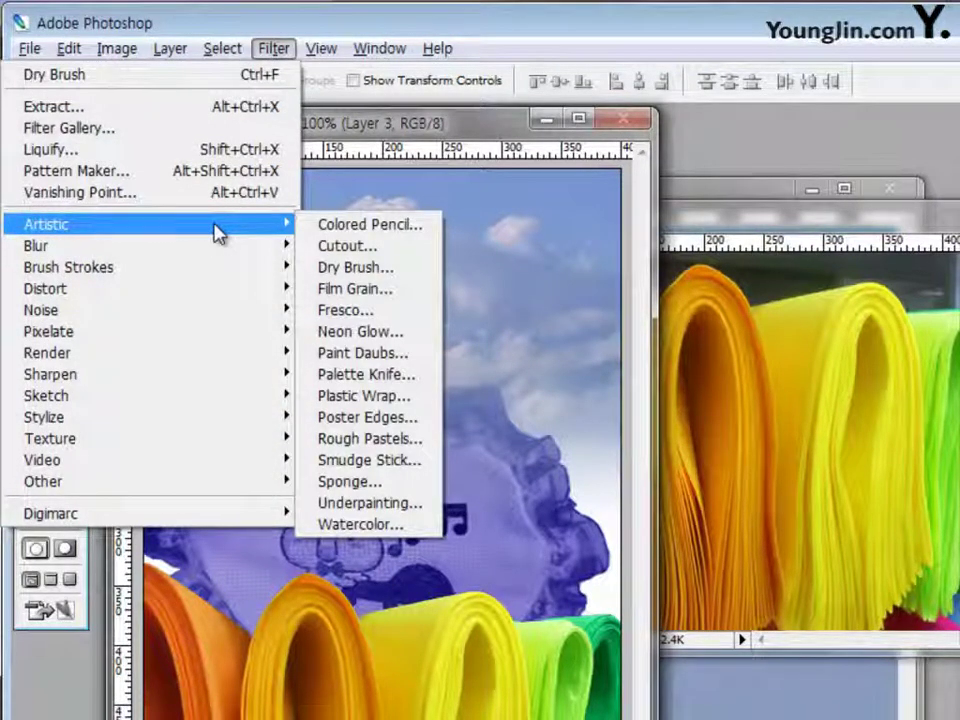
click(383, 487)
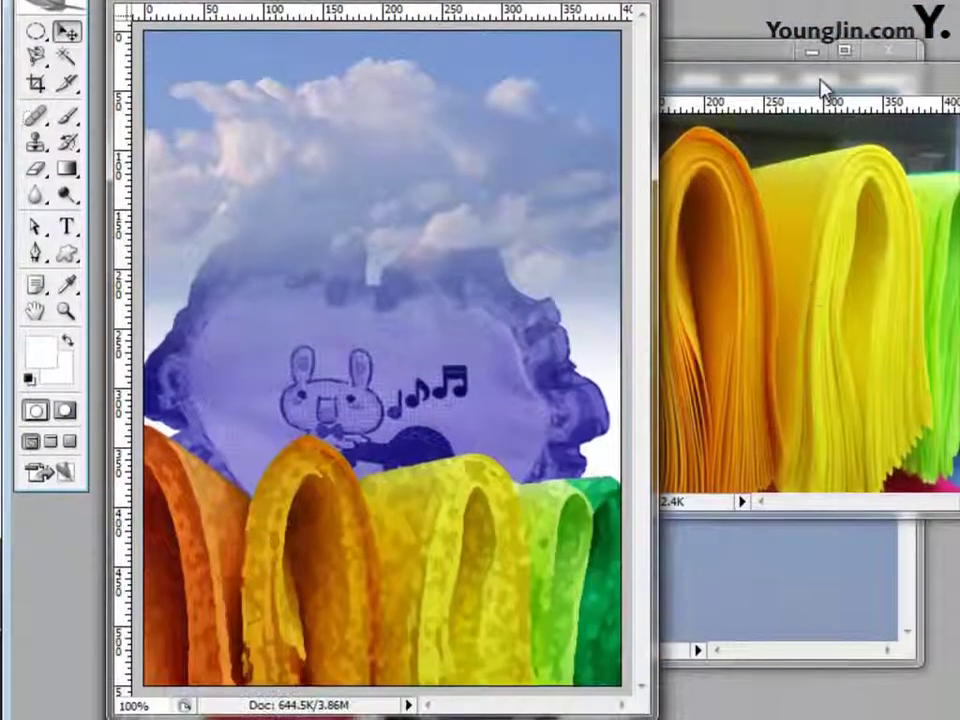
click(821, 82)
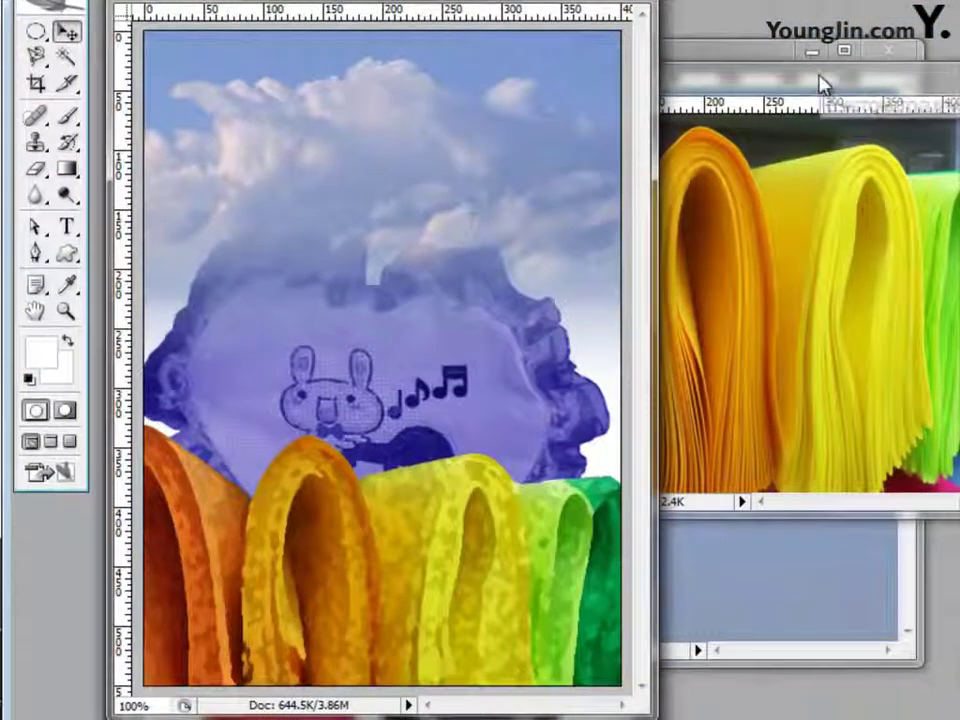
key(ctrl+w)
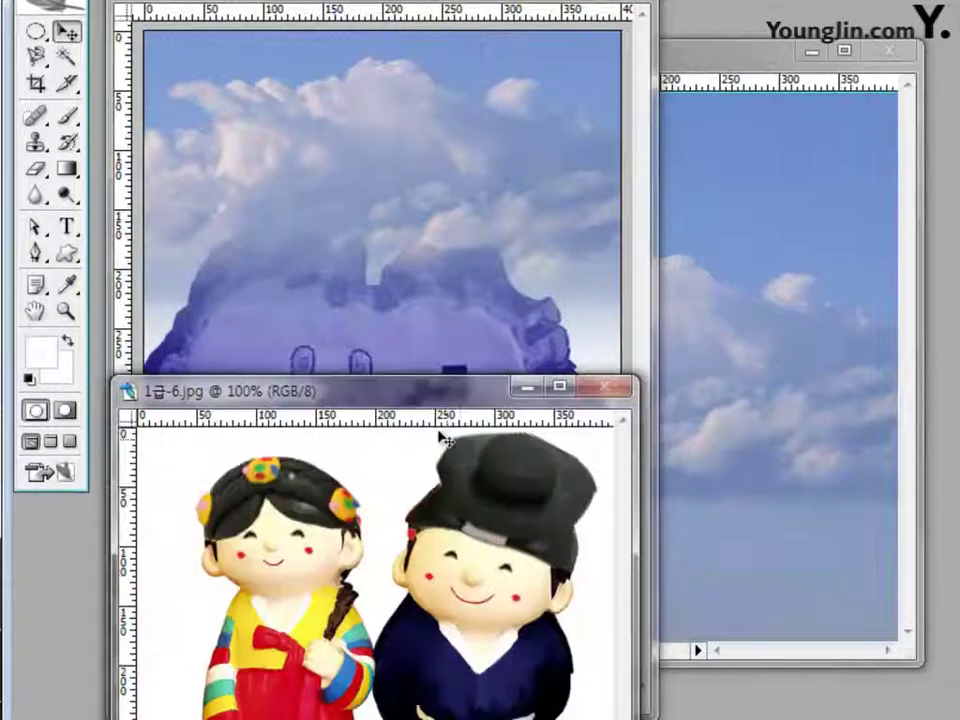
Select the white background around the two dolls in the 1급-6 image with the Magic Wand at tolerance 32.
drag(392, 409, 400, 42)
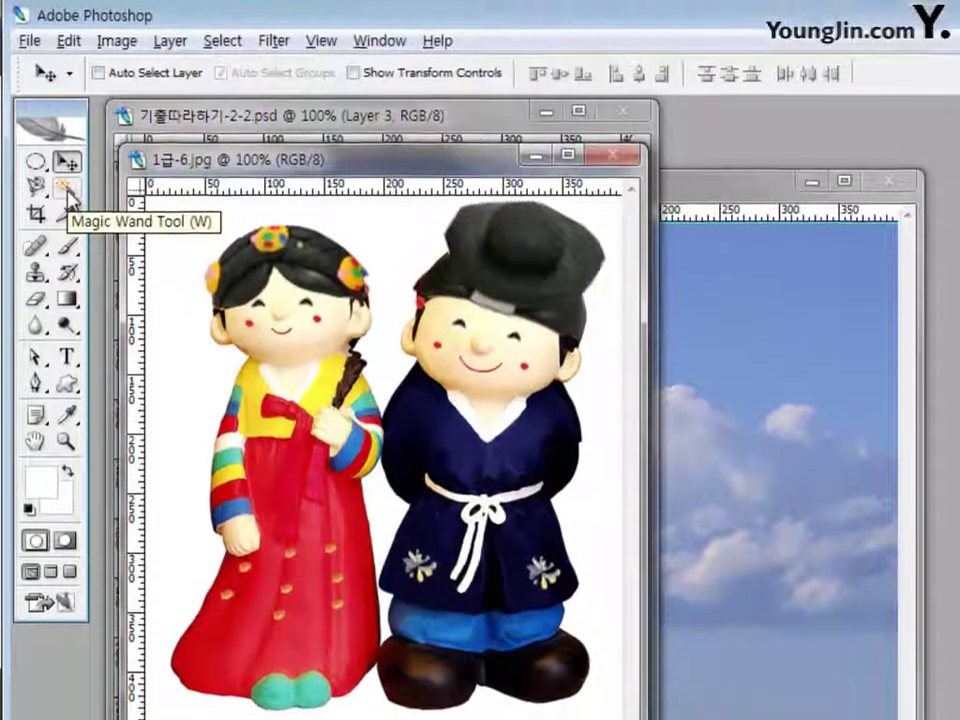
click(66, 58)
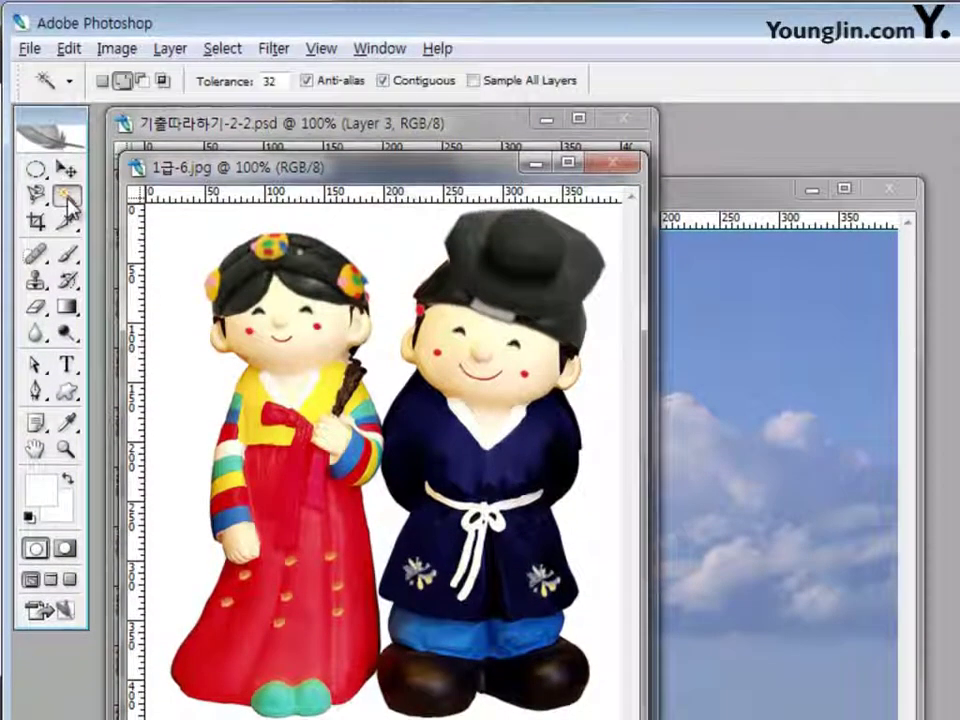
click(185, 241)
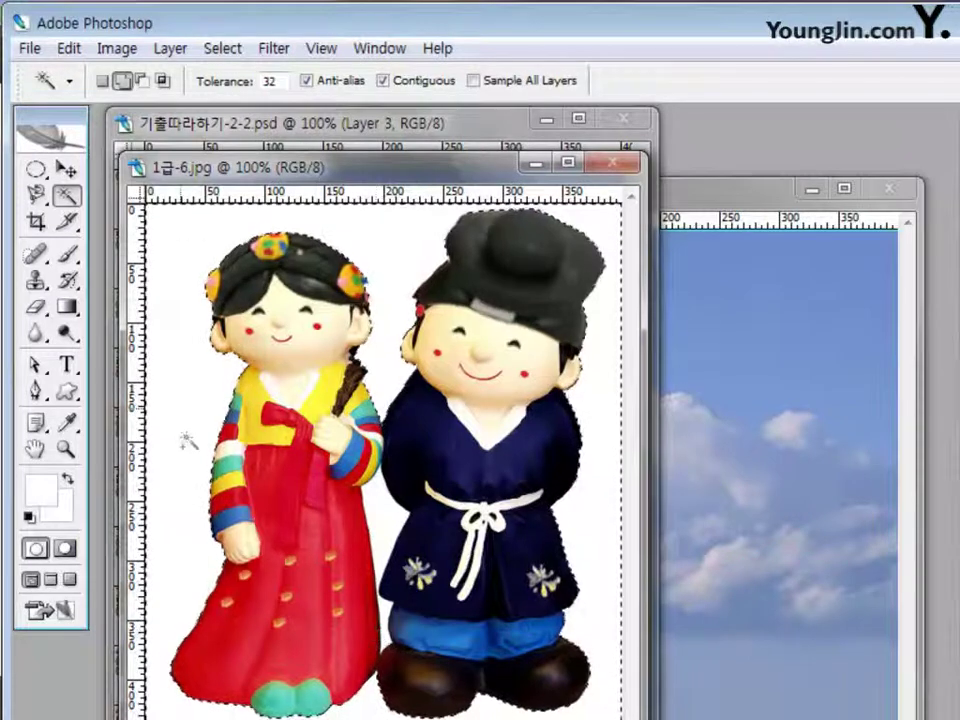
Invert the 1급-6 selection to the two dolls and copy them into 기출따라하기-2-2 as a new layer above the fabrics.
click(123, 84)
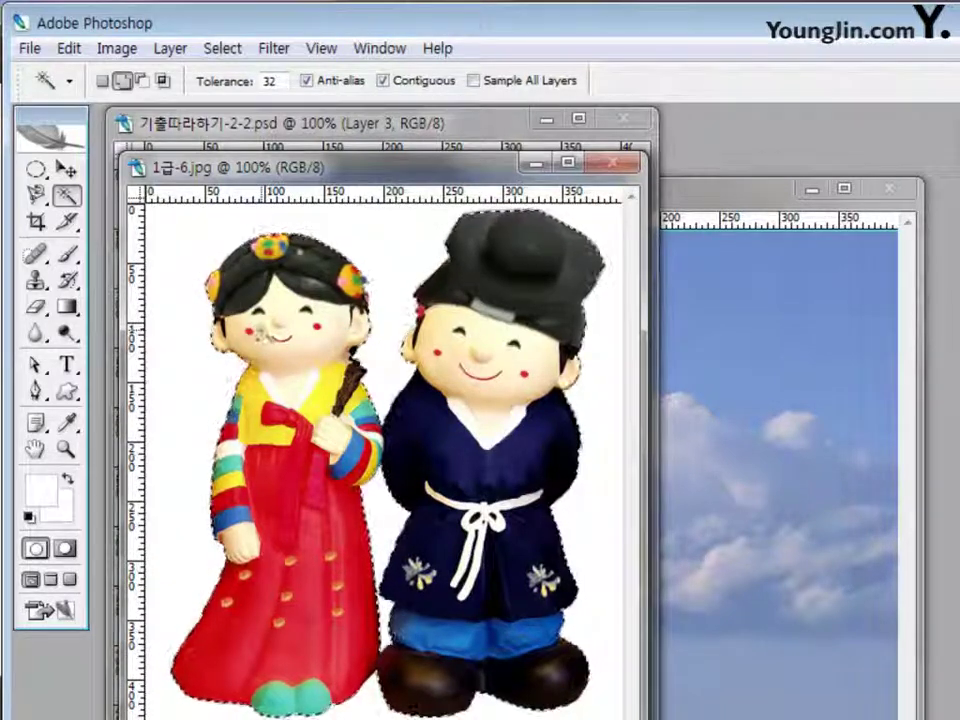
drag(318, 167, 663, 186)
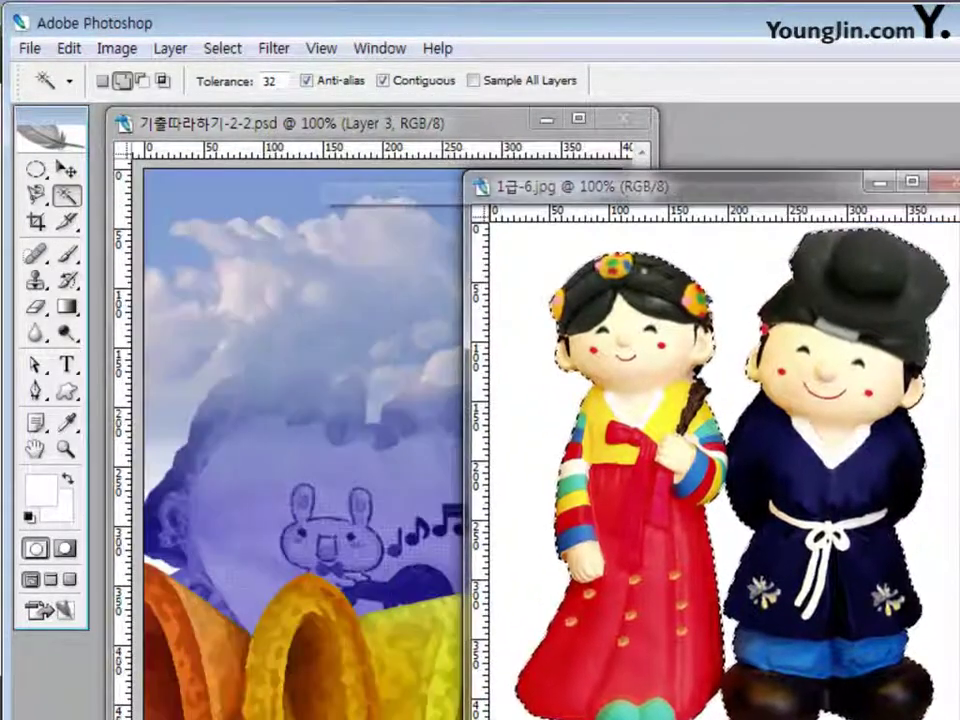
click(66, 170)
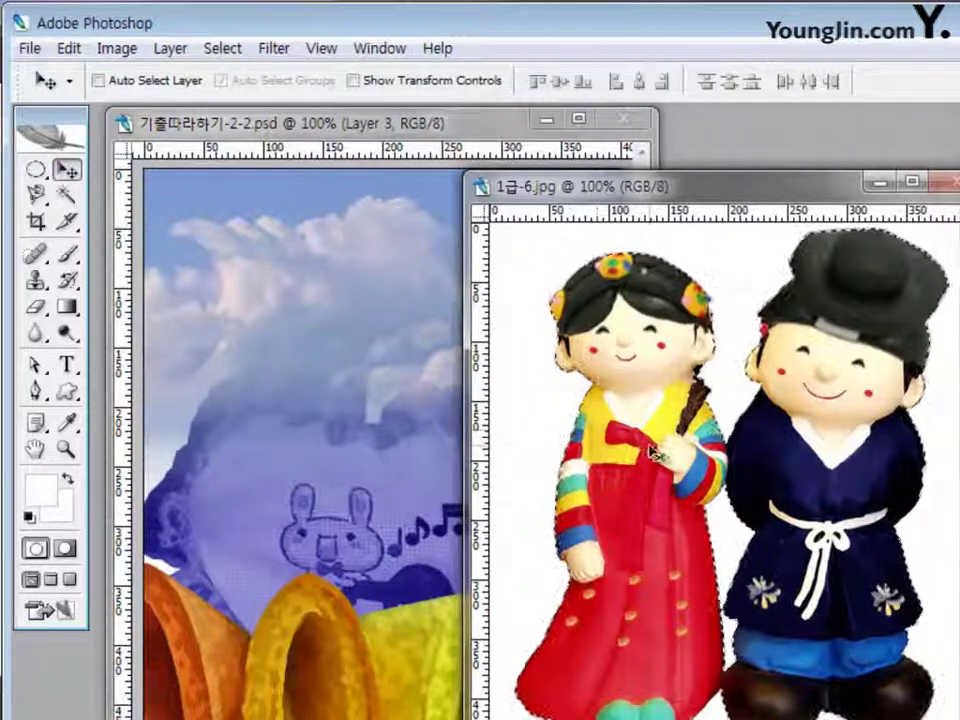
drag(653, 456, 317, 429)
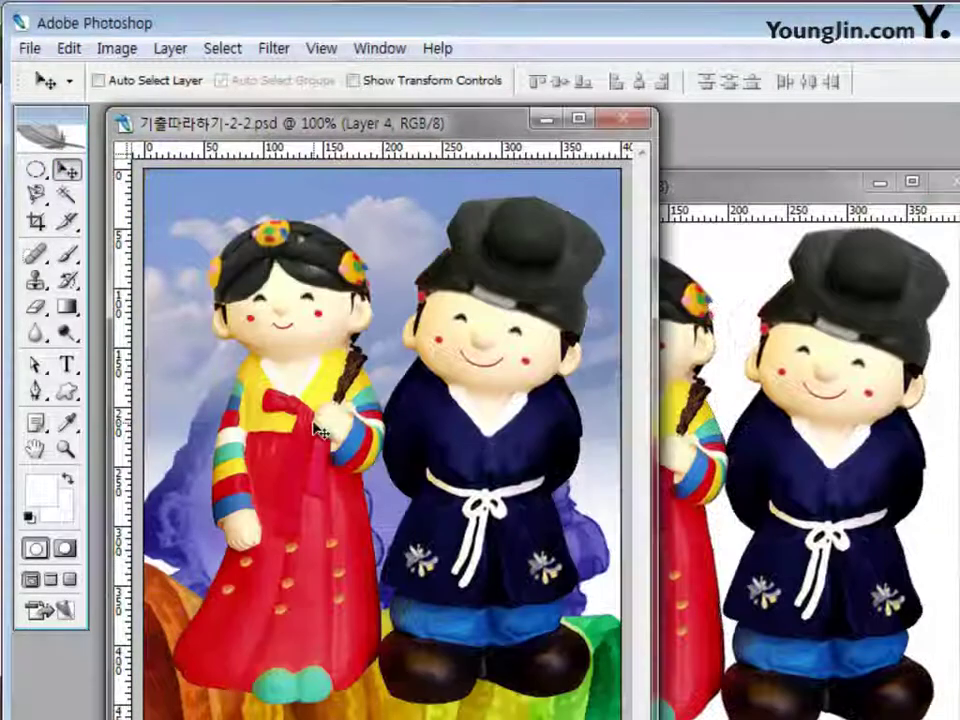
drag(476, 461, 465, 472)
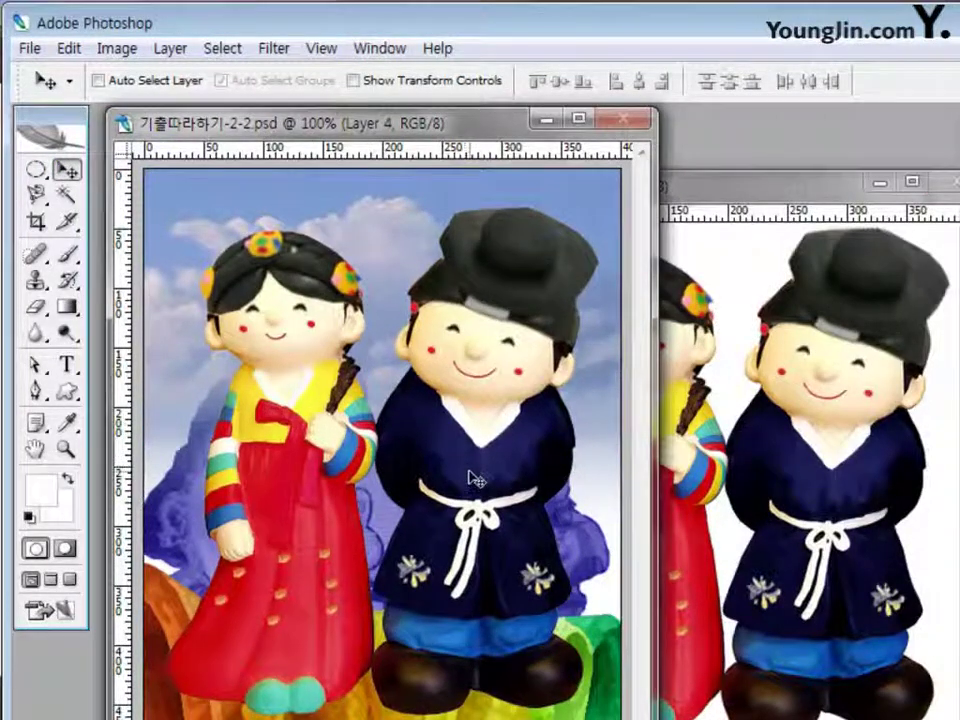
Scale the dolls proportionally to about 60.5% and place them in the middle of the canvas, standing just above the fabrics.
key(ctrl+t)
drag(172, 213, 315, 381)
drag(543, 540, 448, 418)
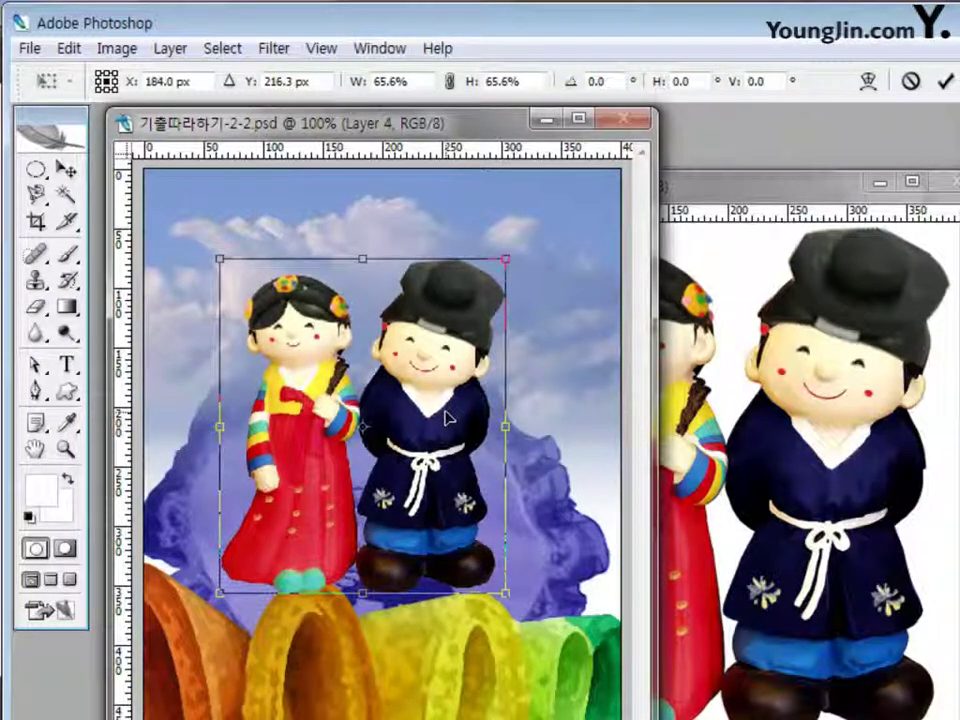
drag(223, 265, 242, 286)
drag(425, 441, 421, 432)
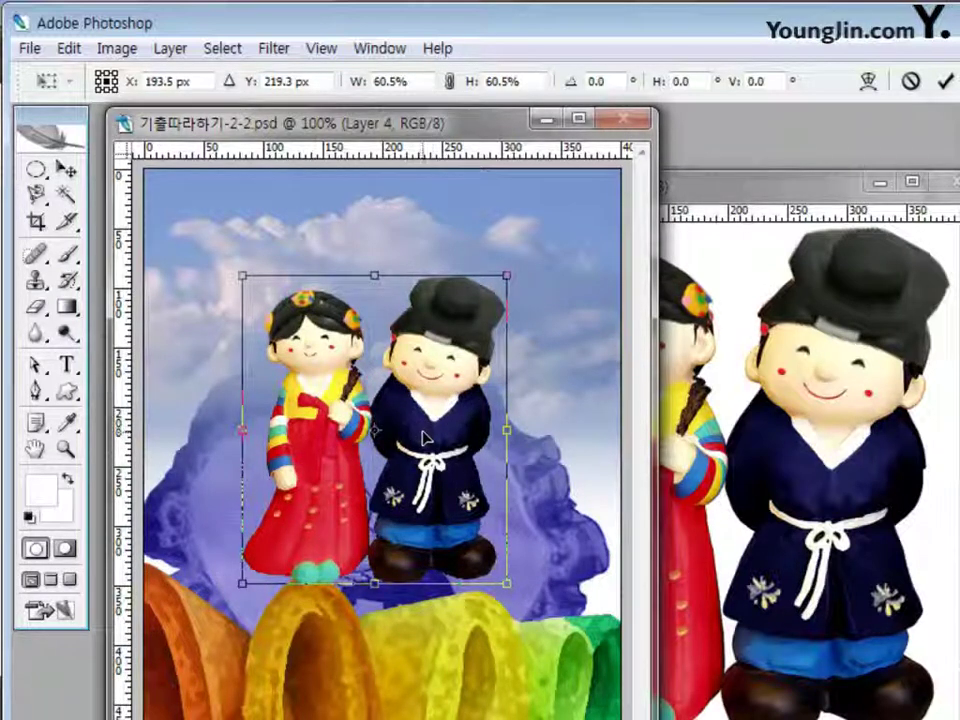
drag(466, 440, 470, 443)
key(Return)
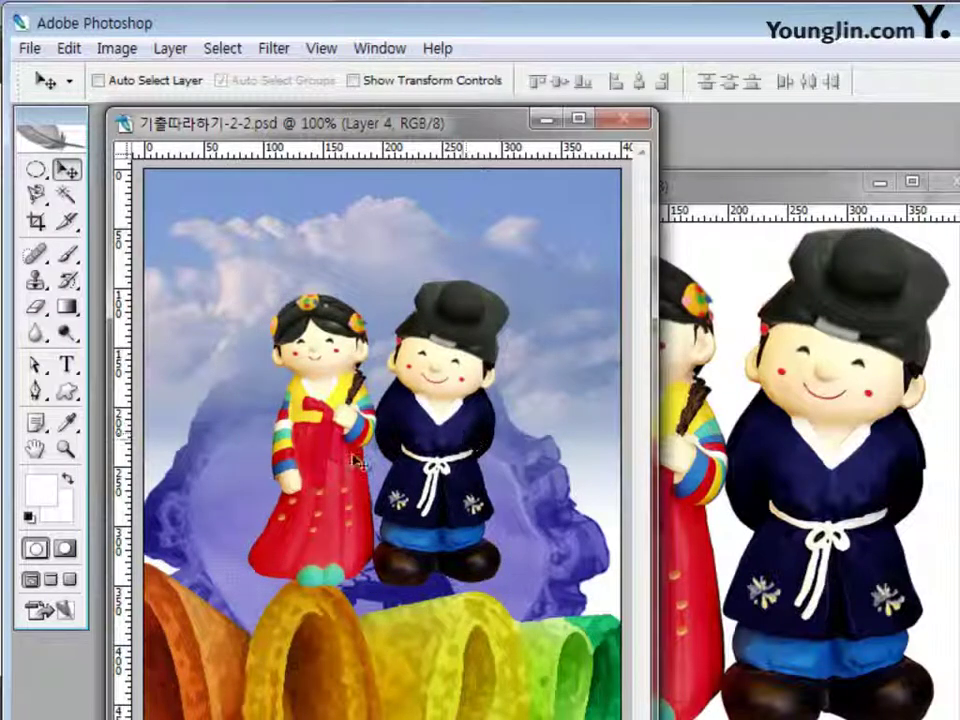
Close the 1급-6 and 1급-4 source images.
click(768, 204)
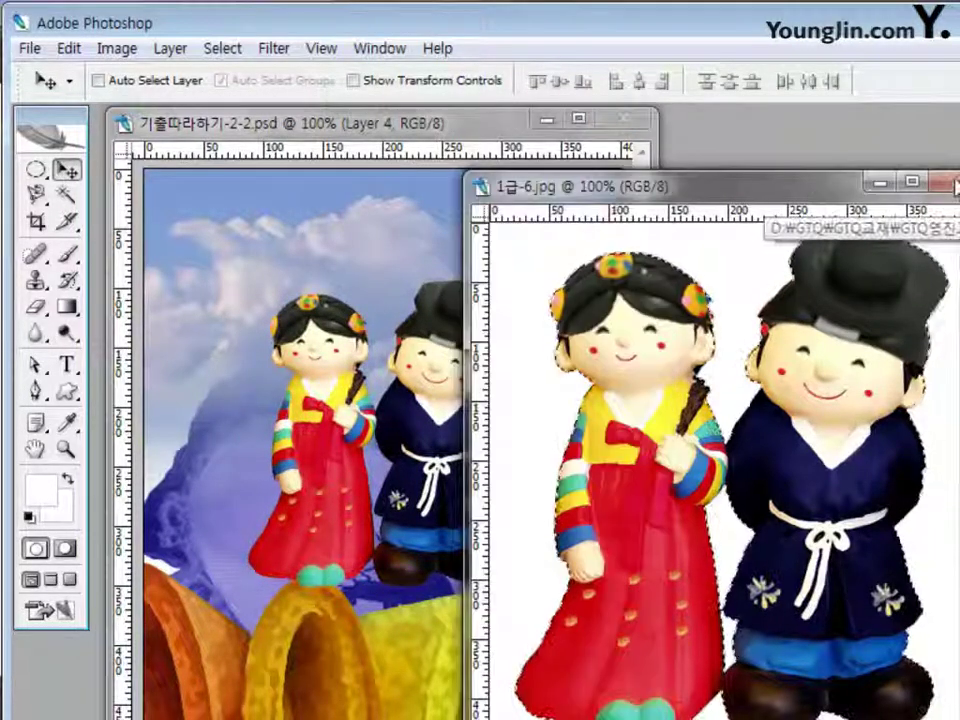
click(941, 182)
click(606, 378)
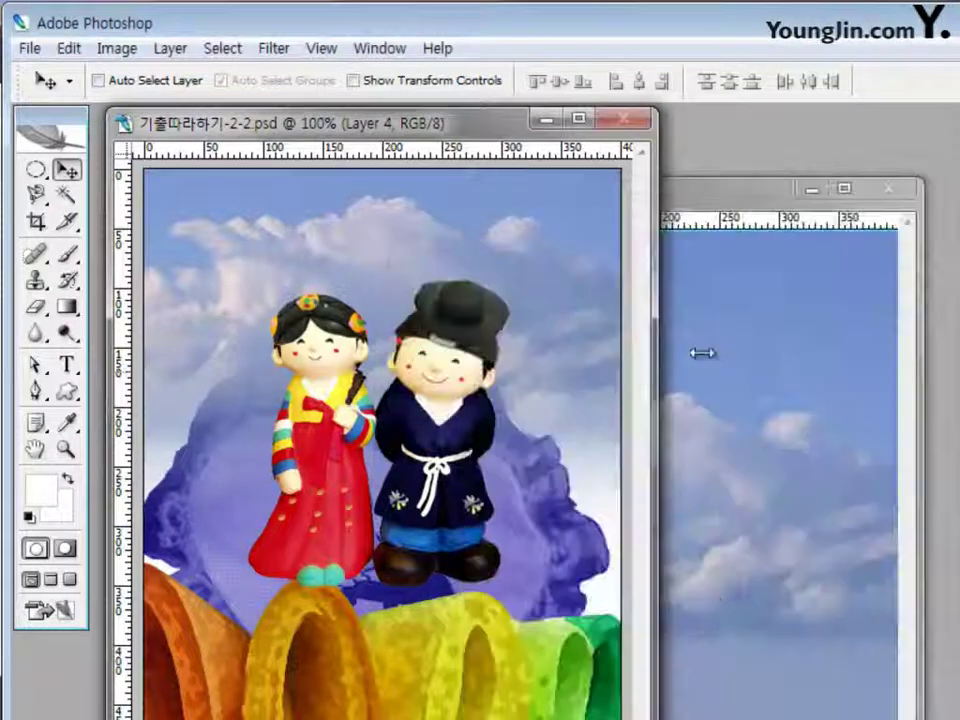
click(889, 189)
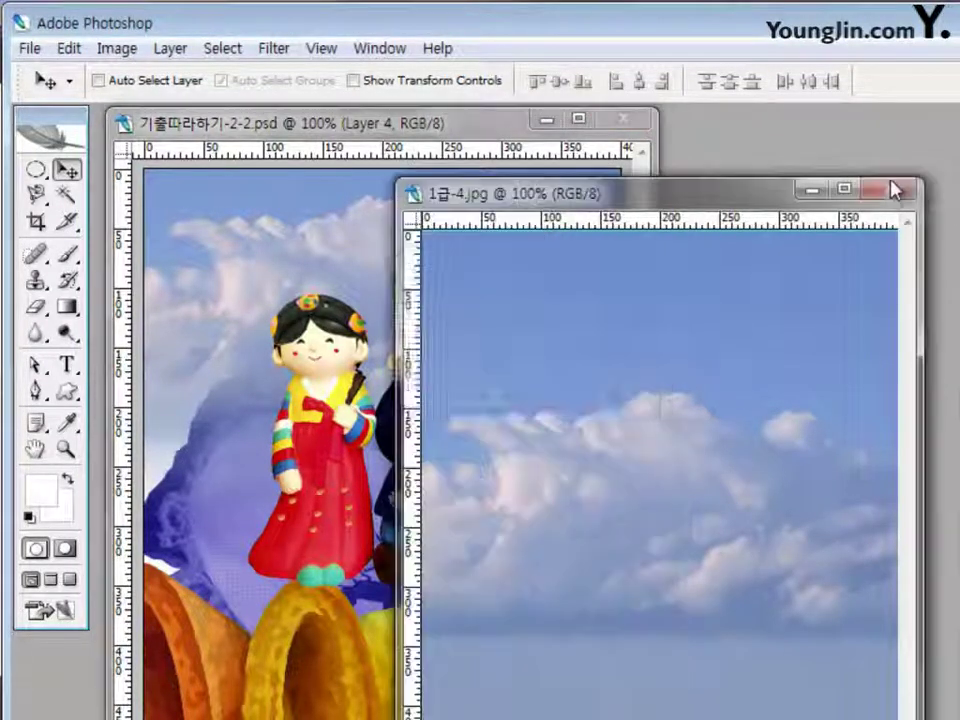
click(620, 380)
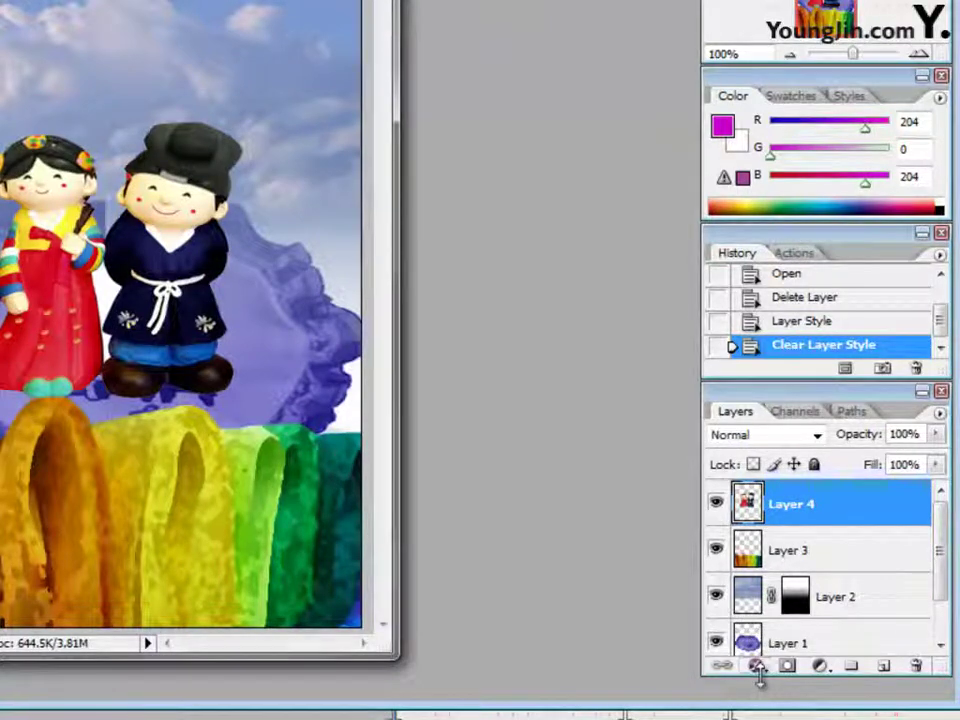
Add a 3 px white (ffffff) outside stroke to the doll layer.
click(757, 669)
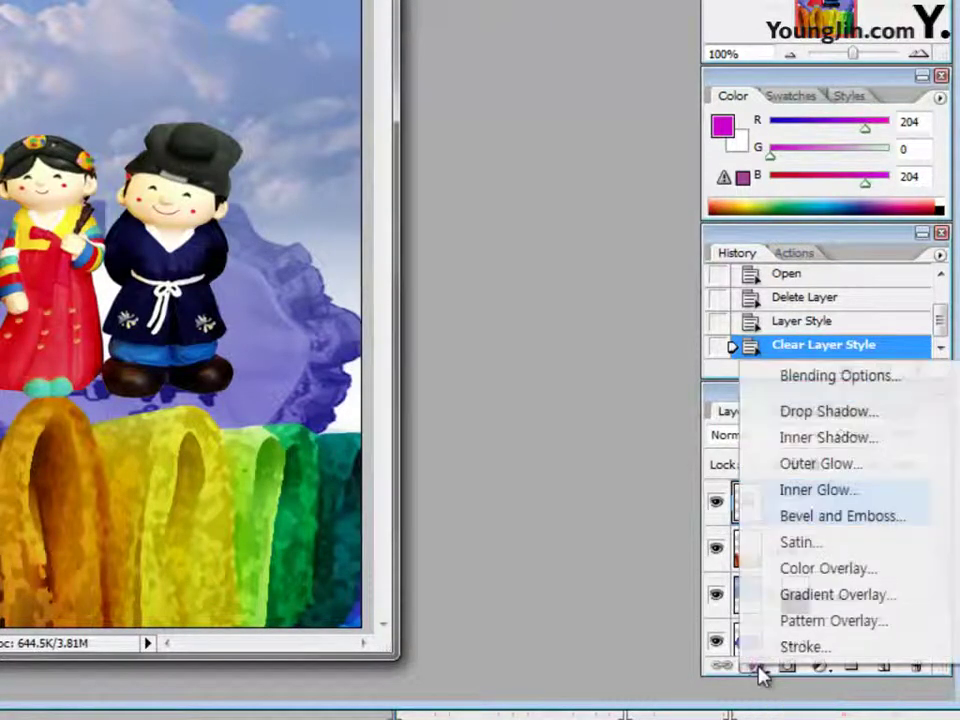
click(790, 655)
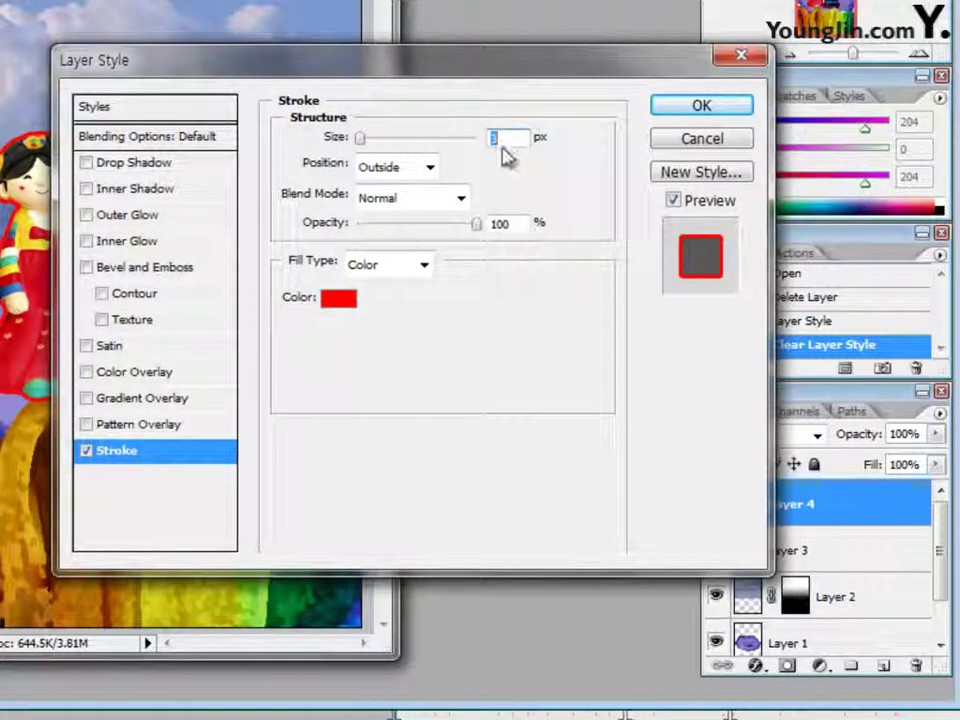
click(334, 297)
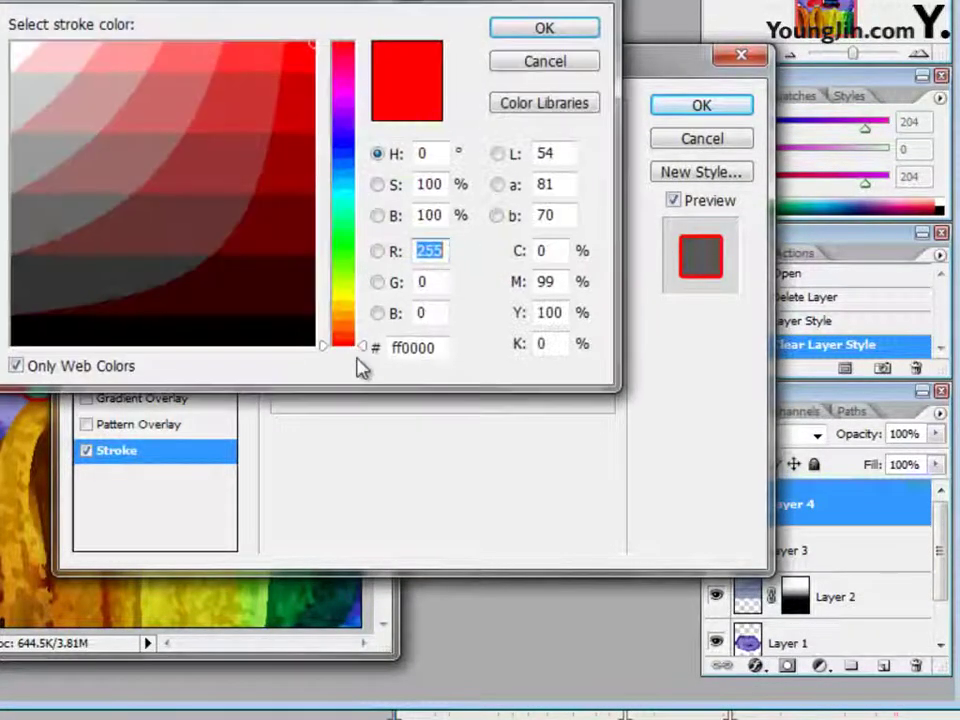
double_click(439, 347)
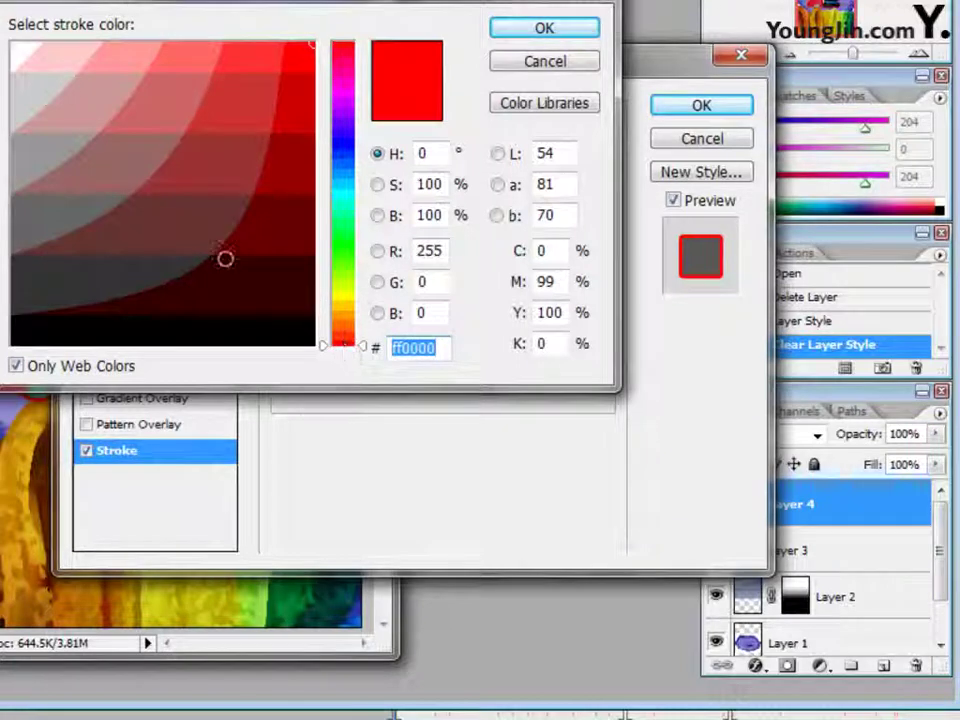
click(24, 55)
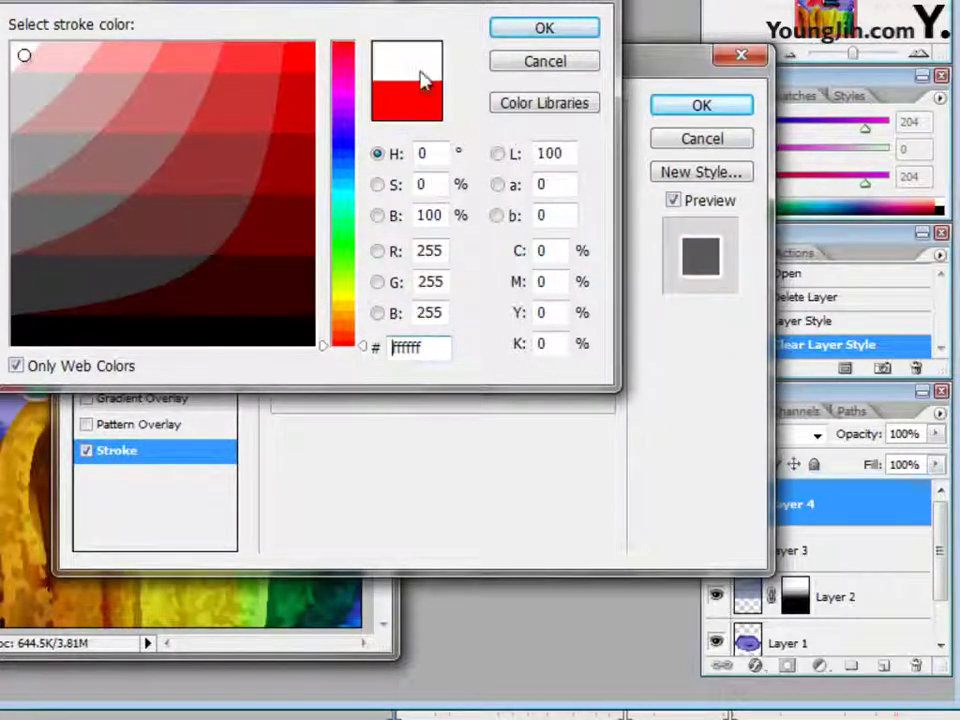
click(521, 37)
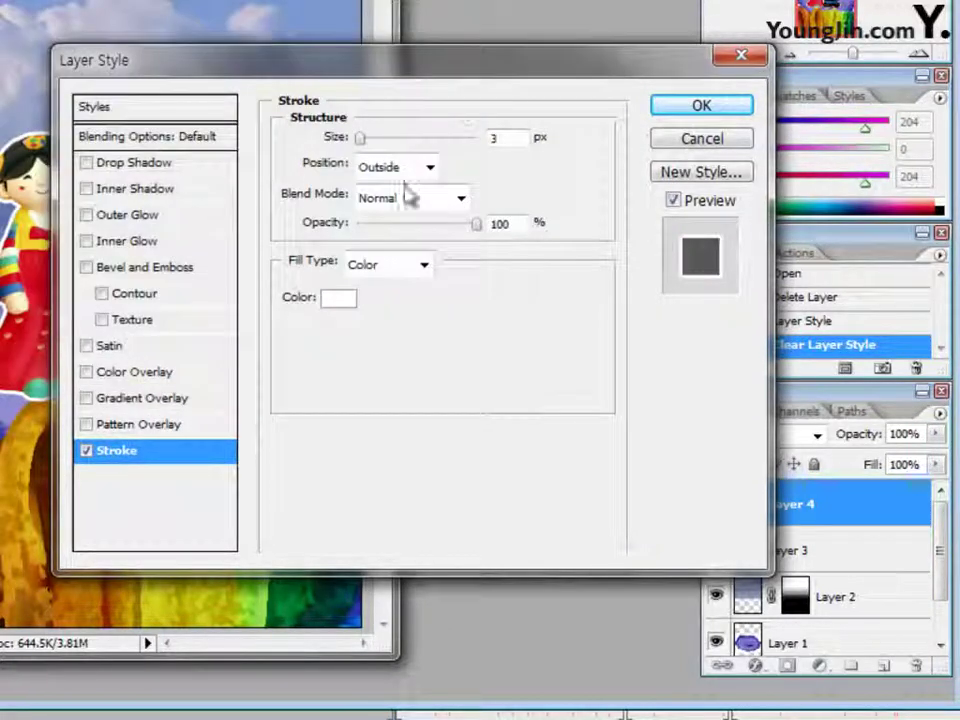
Add an outer glow to the doll layer with 100% opacity, colour ffcc00, 5% spread and 43 px size.
click(131, 217)
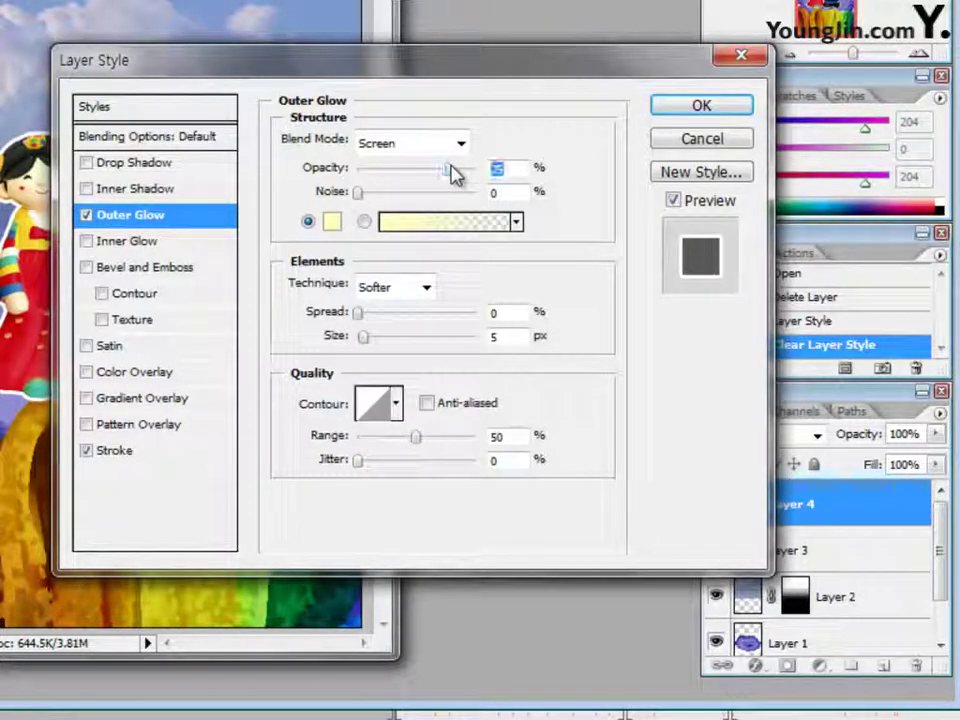
drag(451, 174, 497, 170)
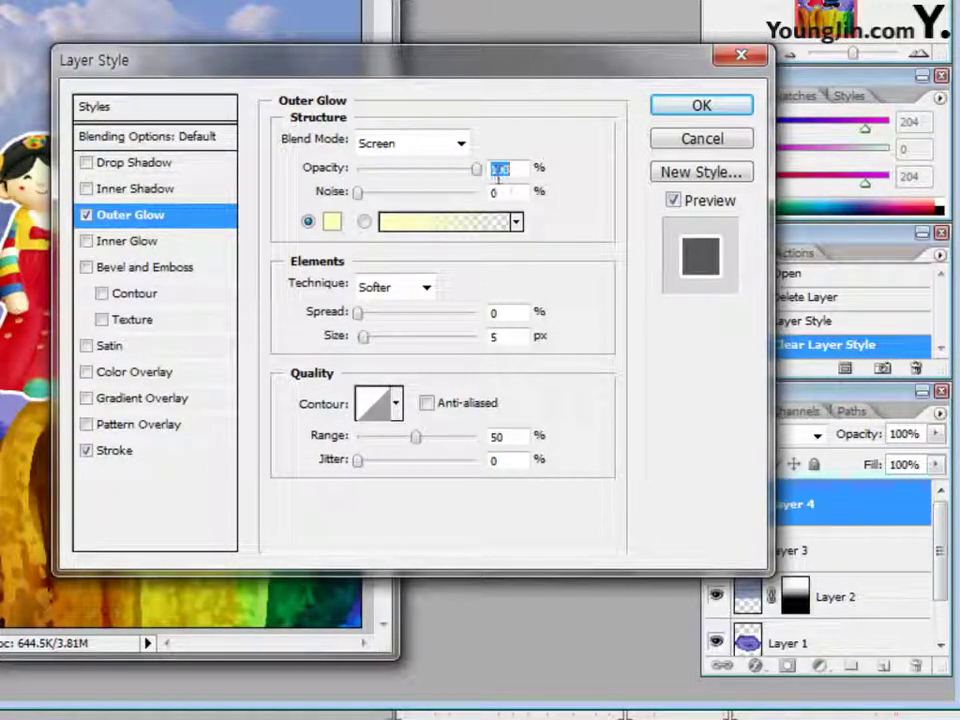
click(333, 224)
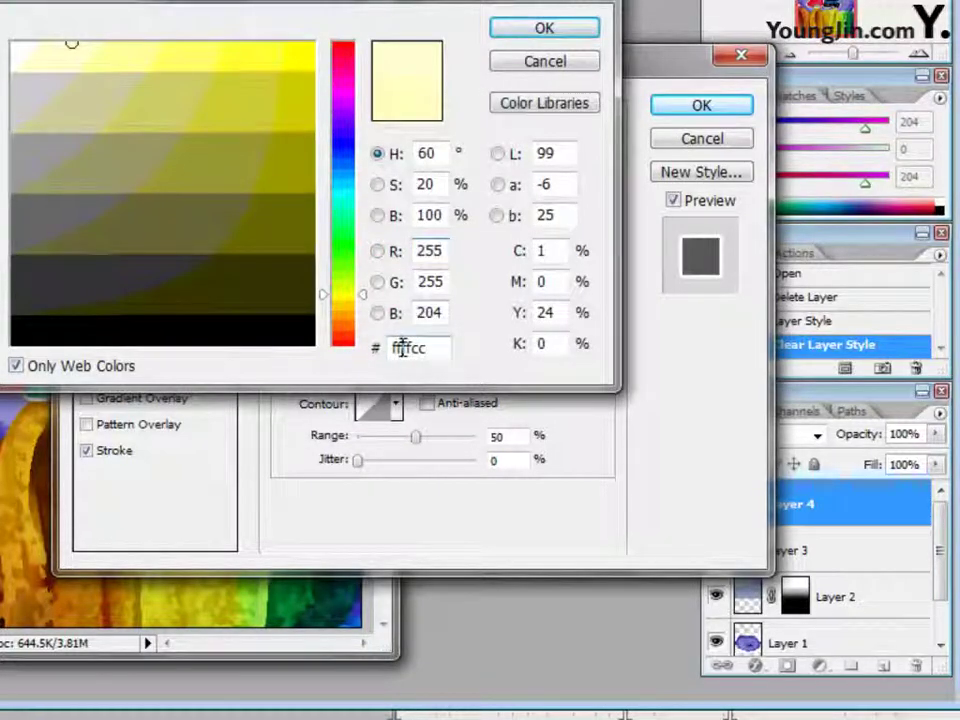
drag(405, 346, 448, 345)
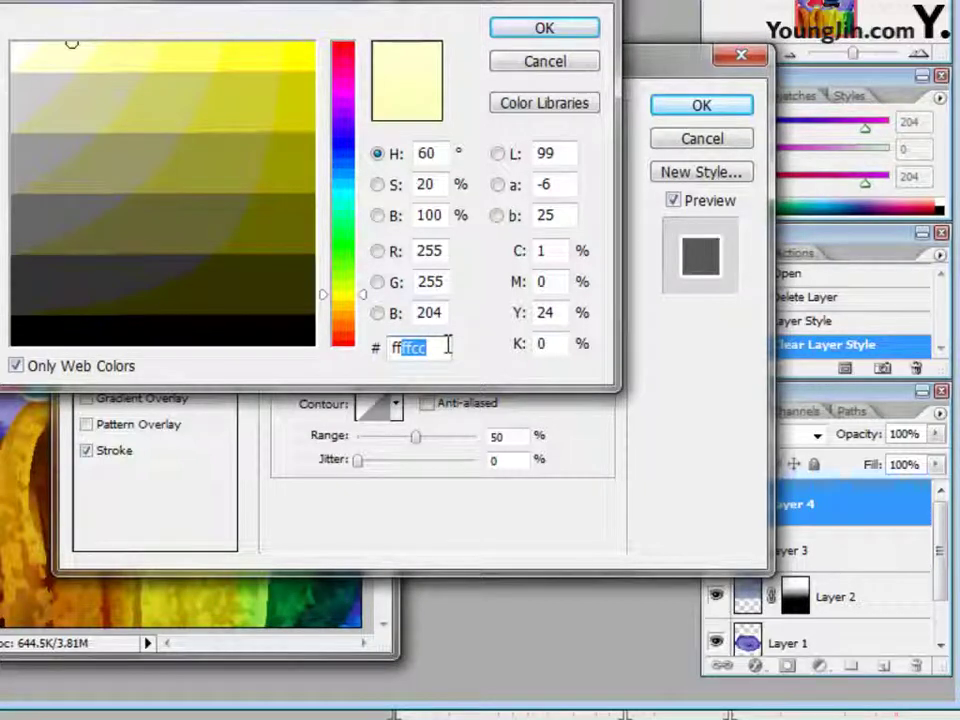
text(cc00)
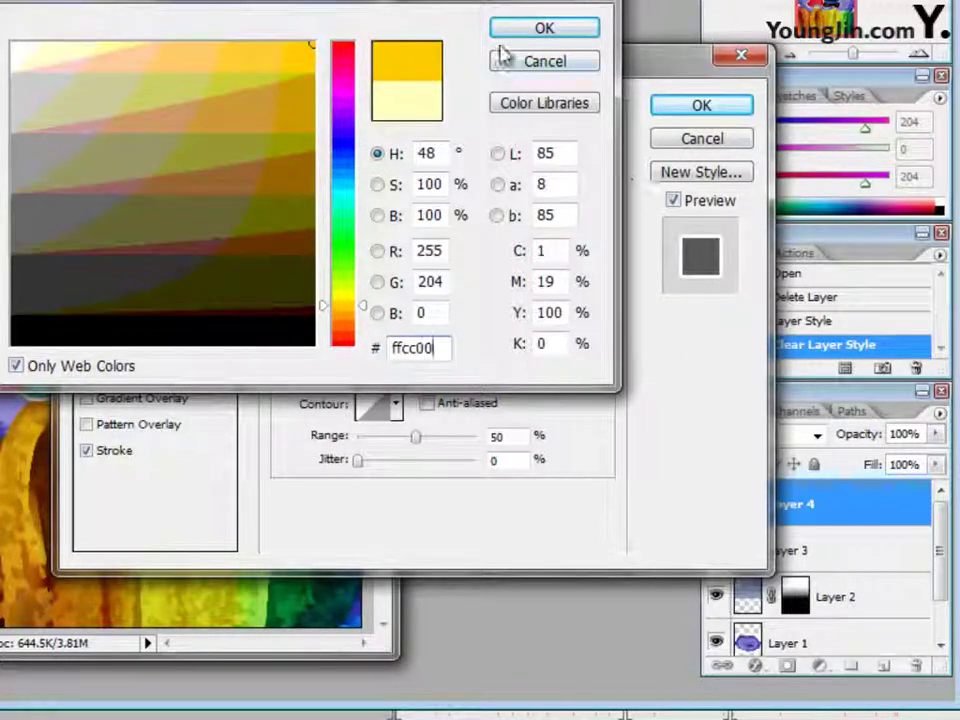
click(536, 30)
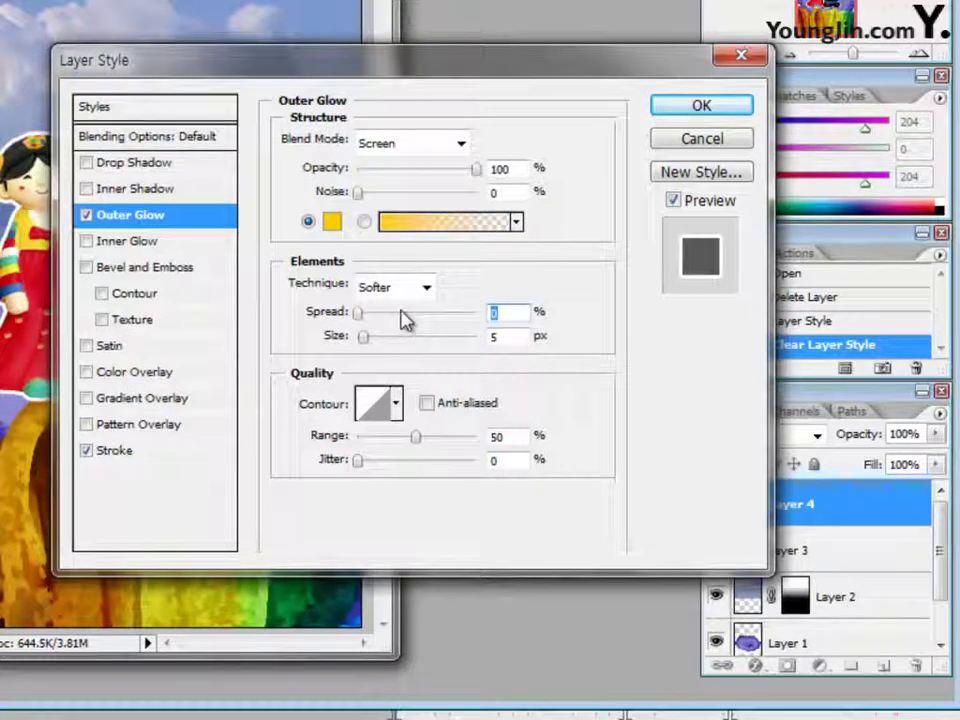
text(5)
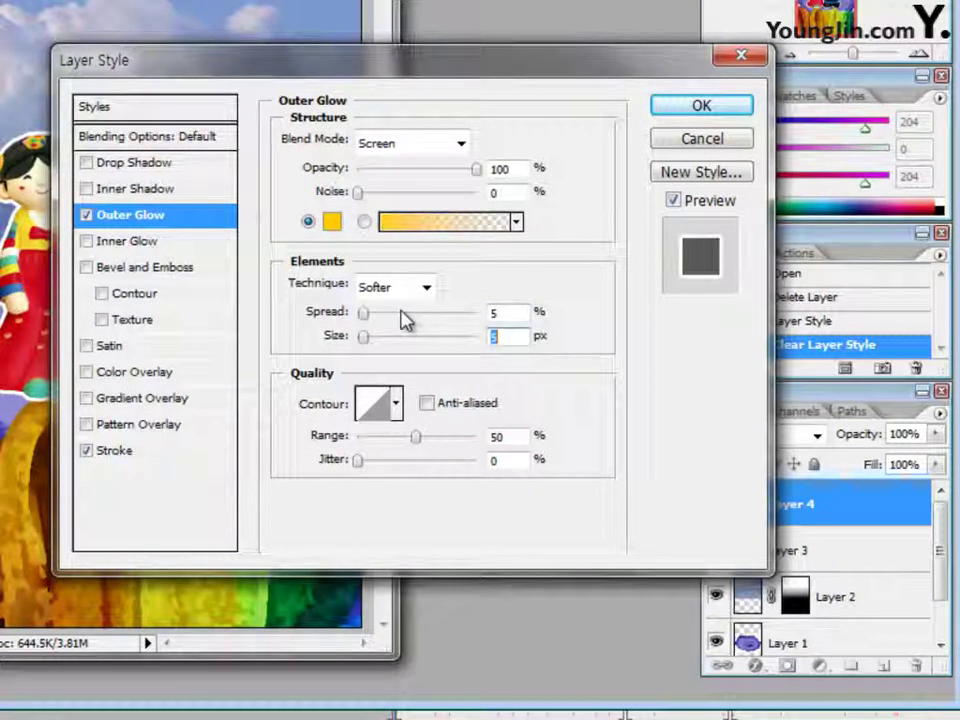
text(43)
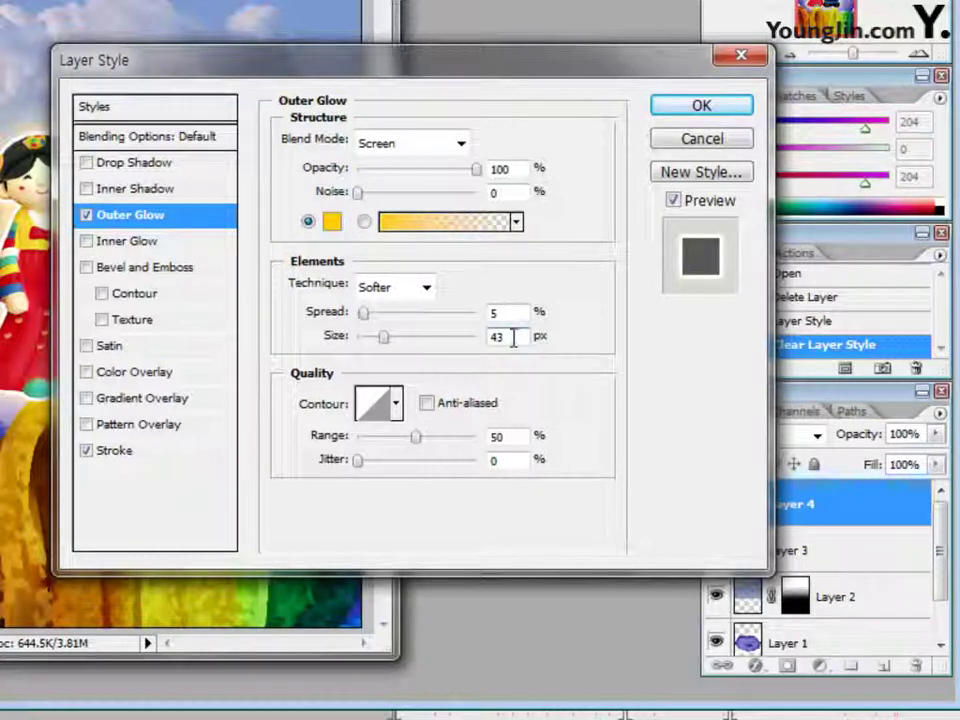
click(700, 106)
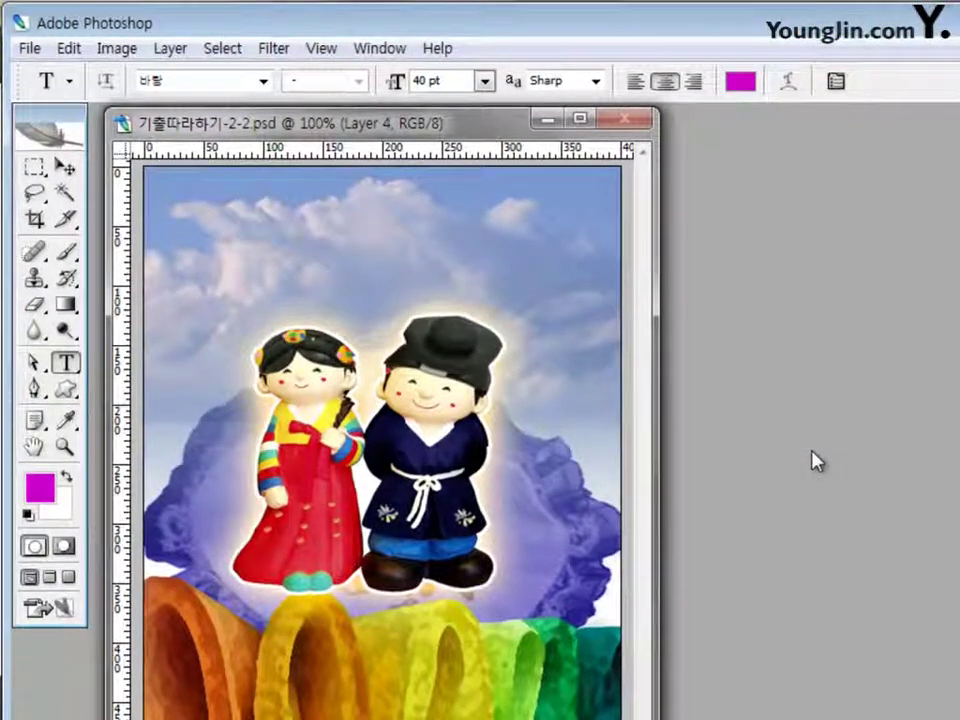
Draw a black wavy-rayed sun custom shape about 105 px wide as a shape layer in the sky above the male doll.
click(66, 391)
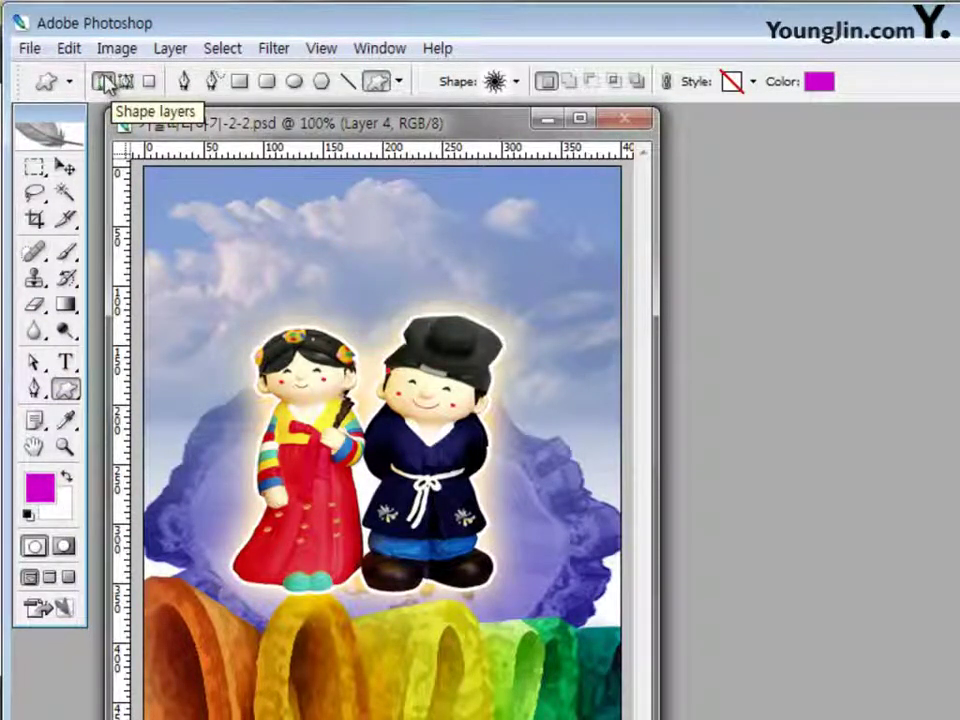
click(519, 82)
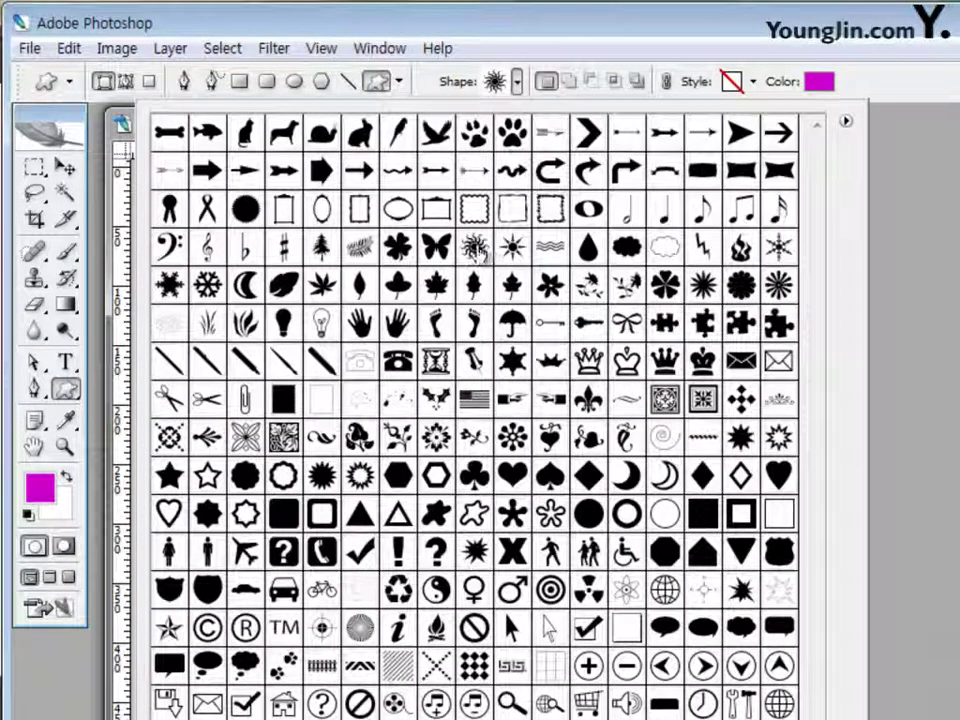
click(818, 82)
click(818, 82)
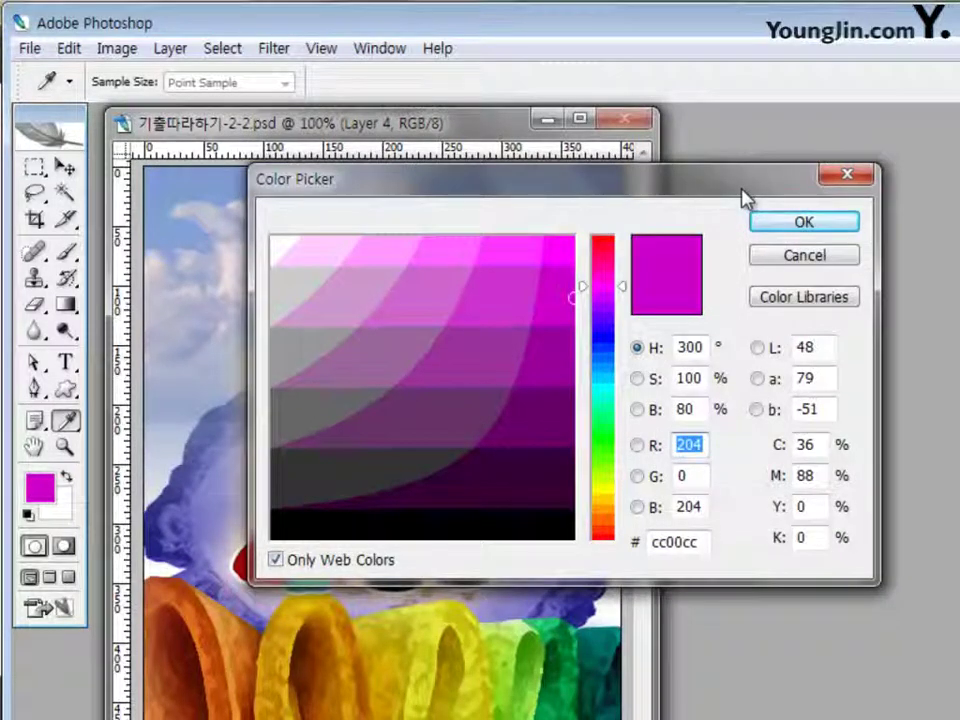
drag(745, 188, 757, 173)
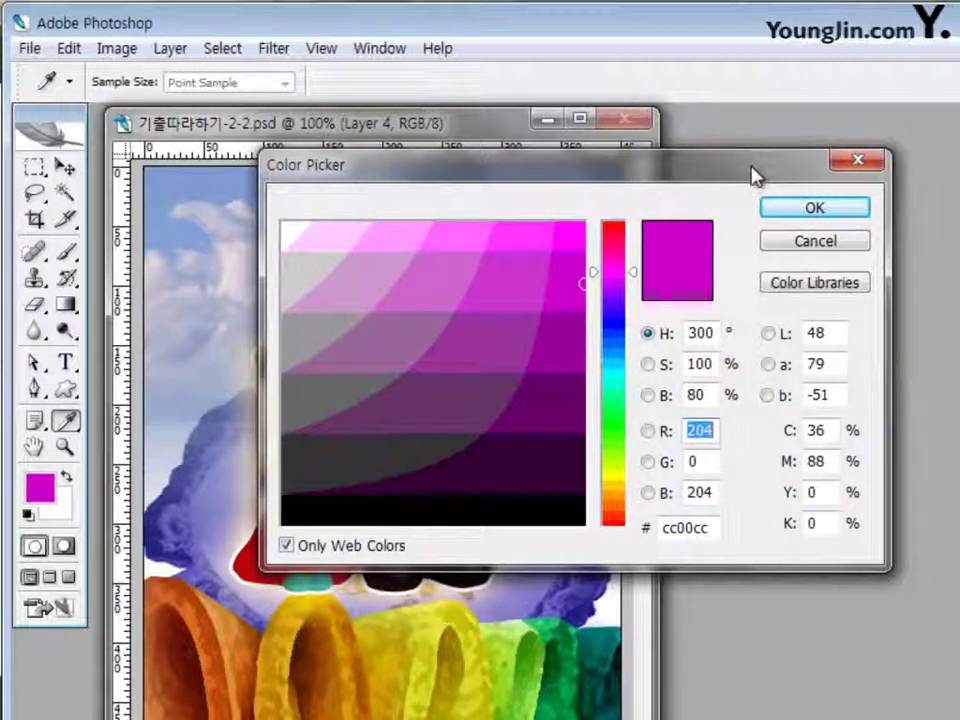
click(520, 514)
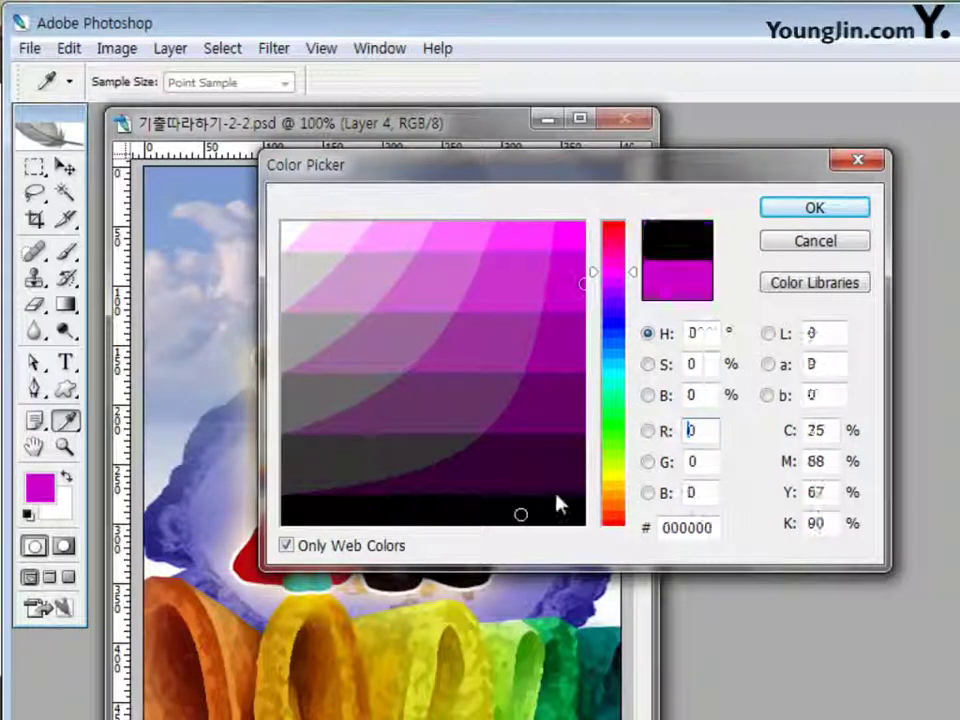
click(812, 212)
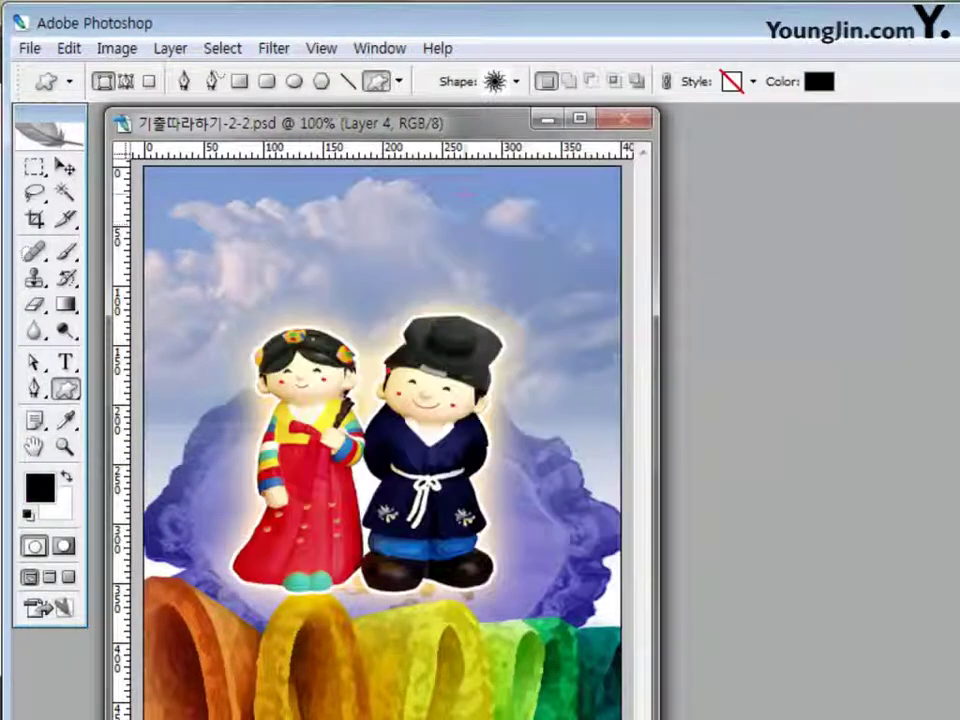
drag(461, 181, 589, 308)
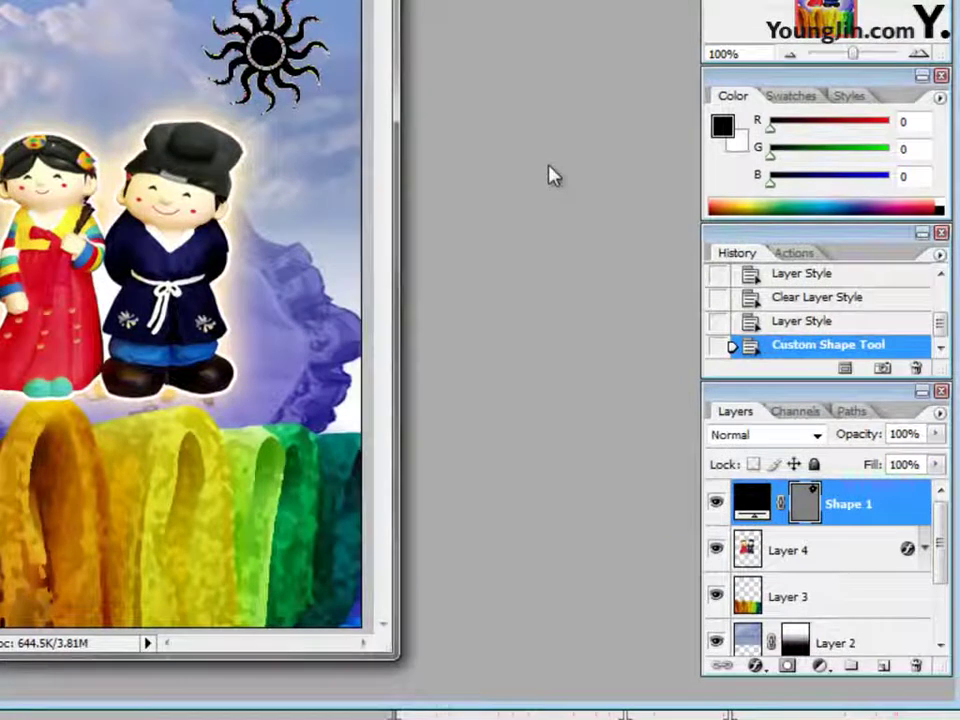
Add a gradient overlay to the sun shape layer and set the gradient's start stop to ff6600.
click(757, 663)
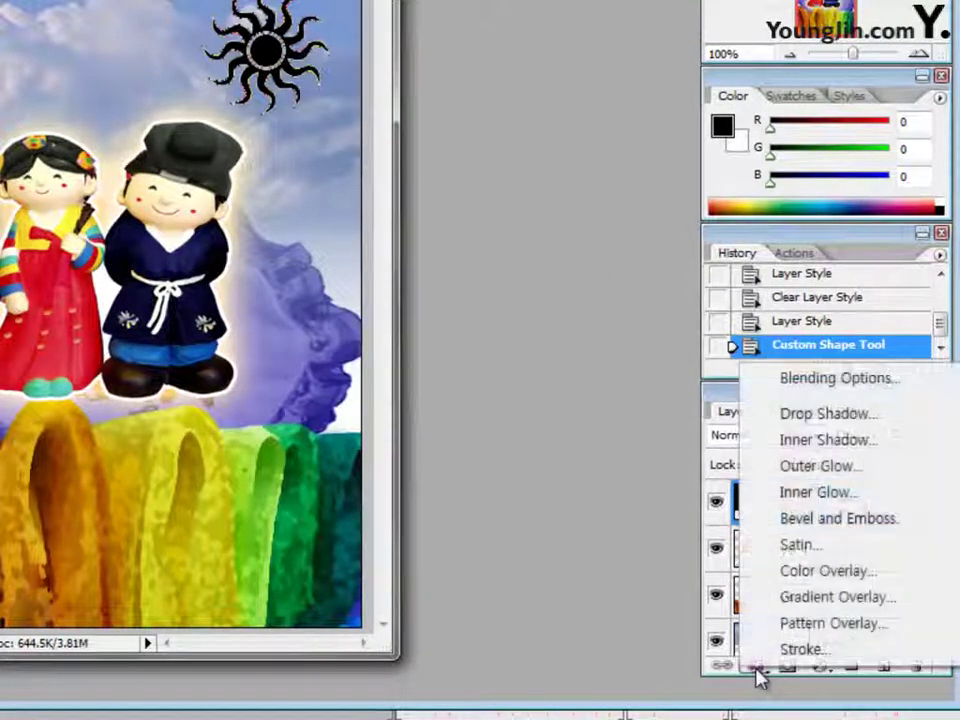
click(822, 598)
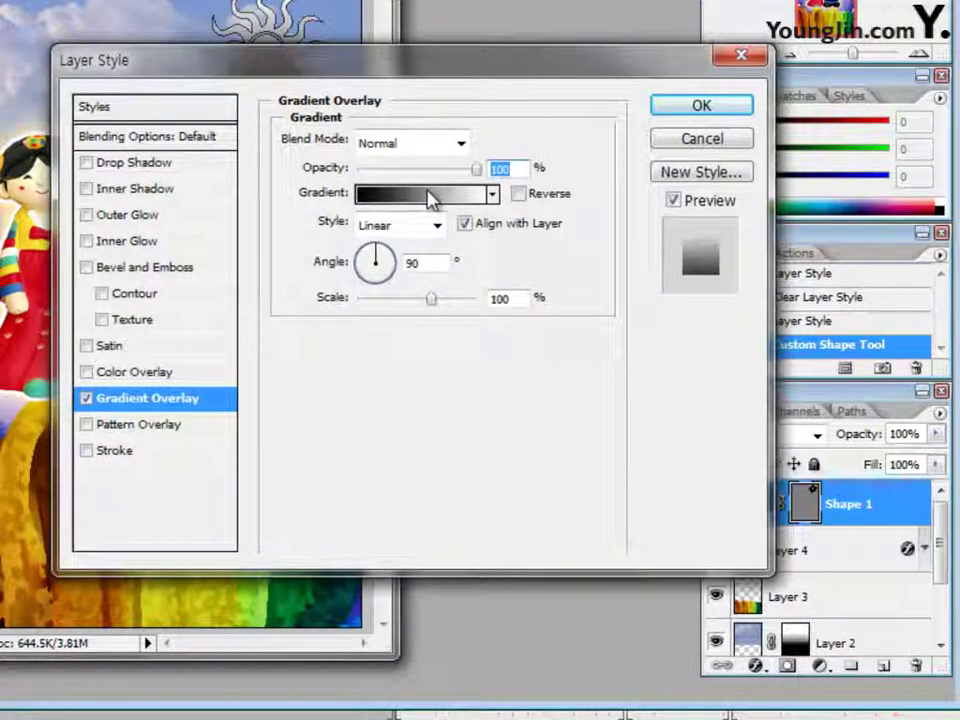
click(433, 198)
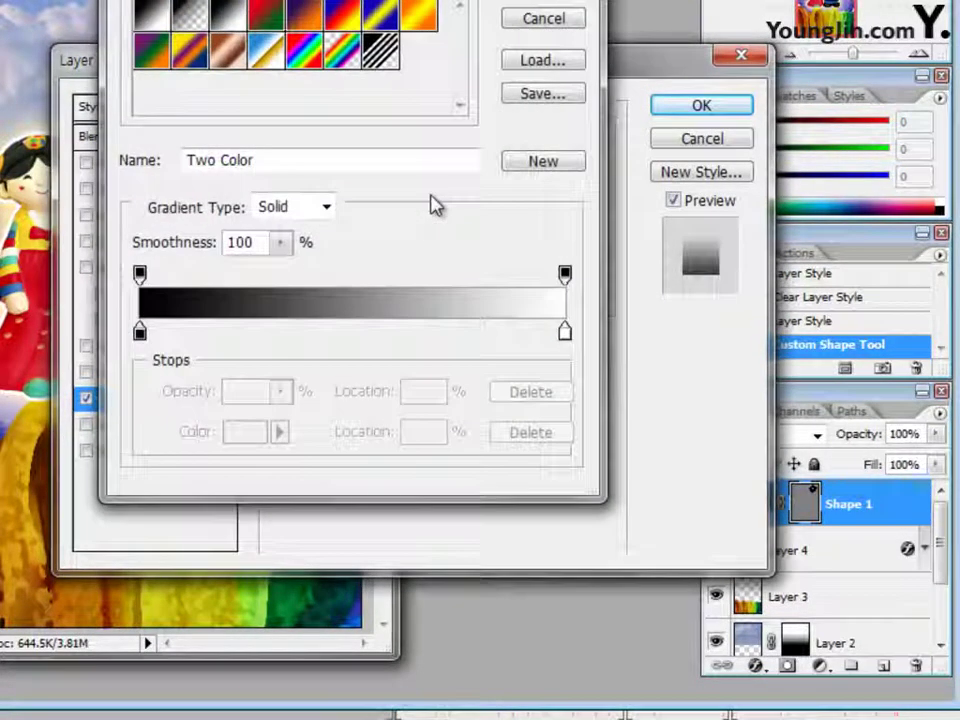
double_click(140, 331)
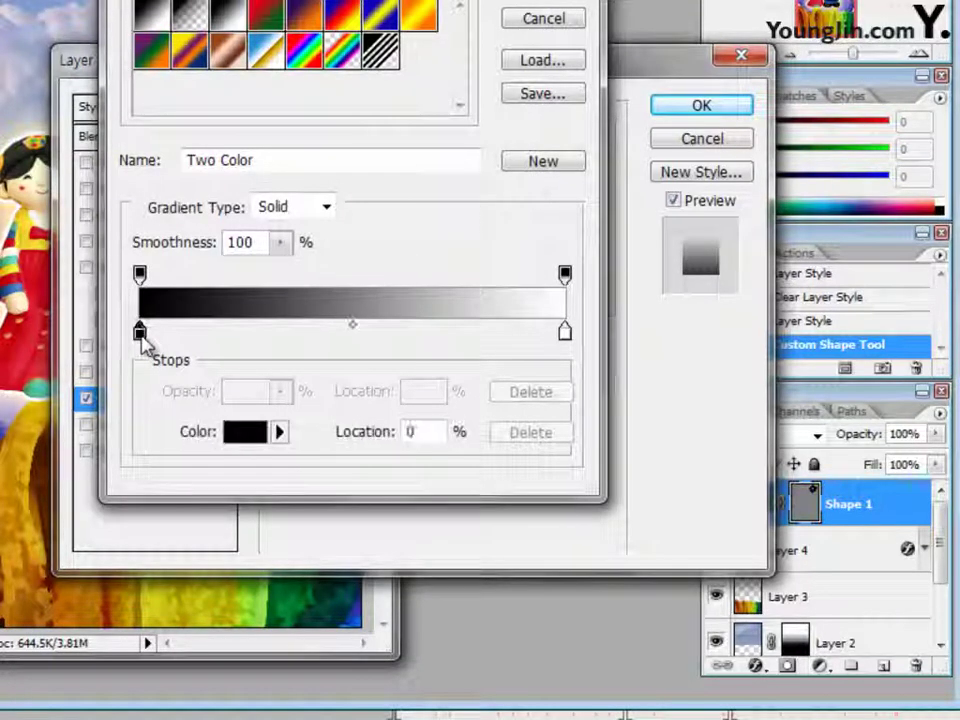
double_click(448, 333)
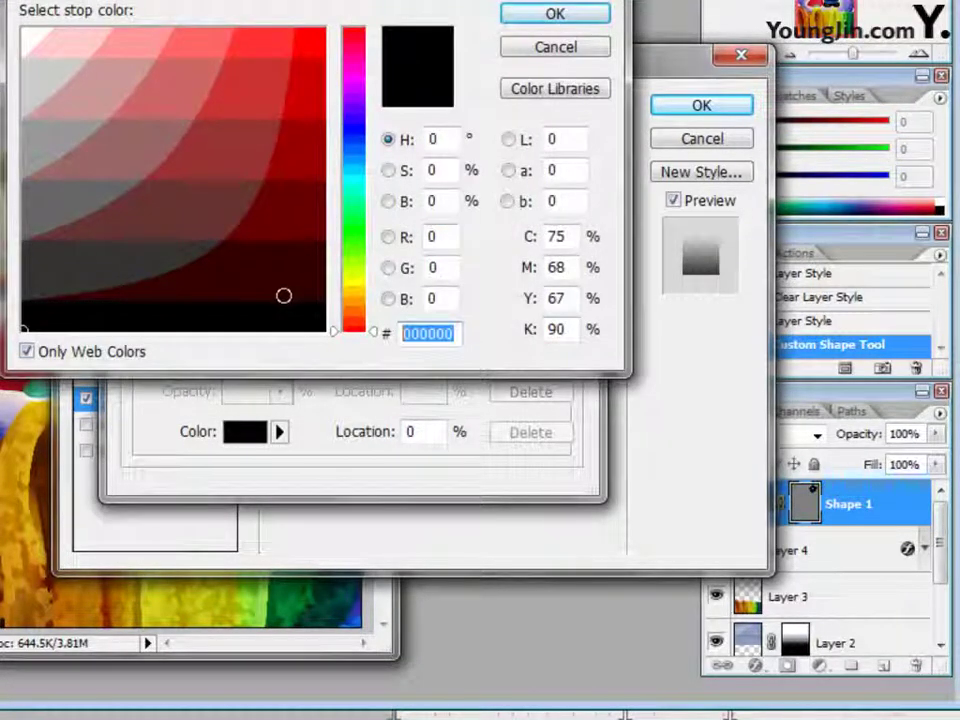
text(ff6600)
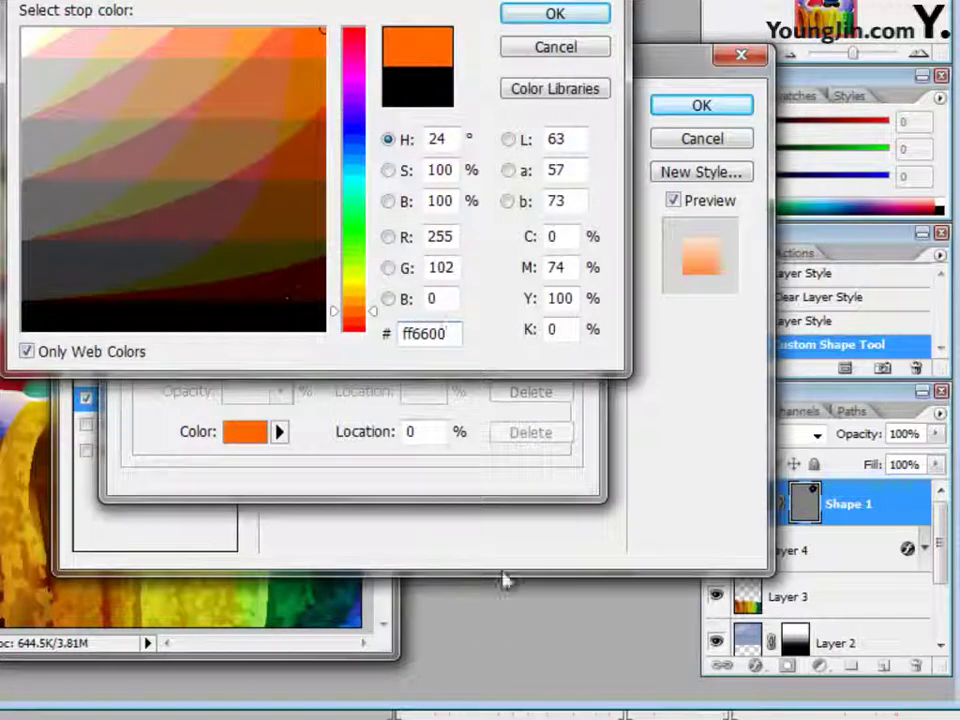
click(556, 15)
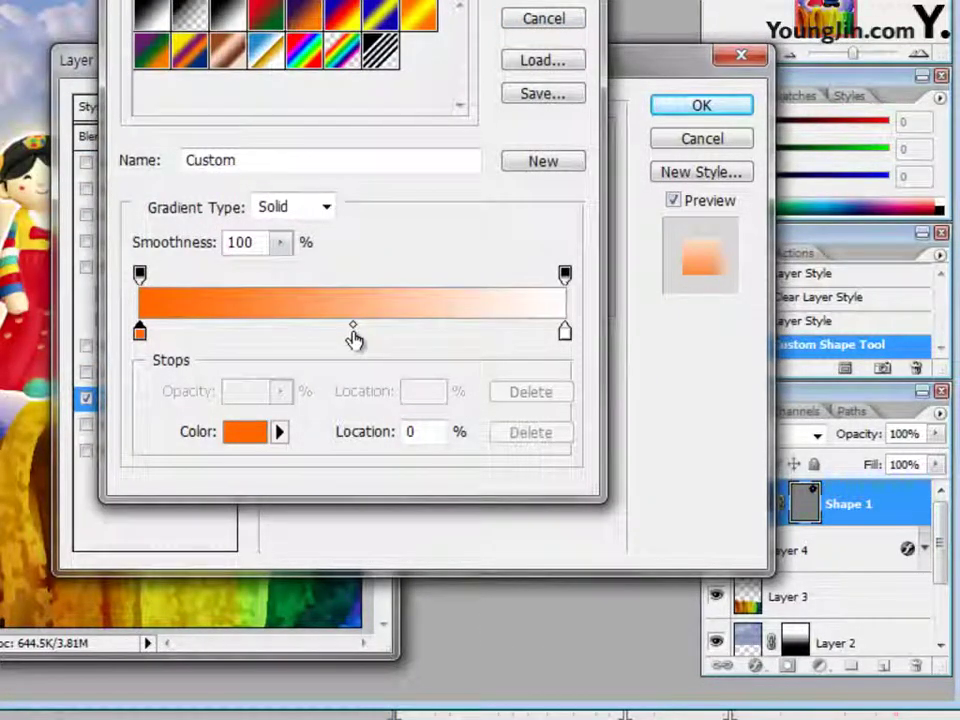
Add a middle colour stop at 50% in the overlay gradient and set it to ffff00.
click(354, 338)
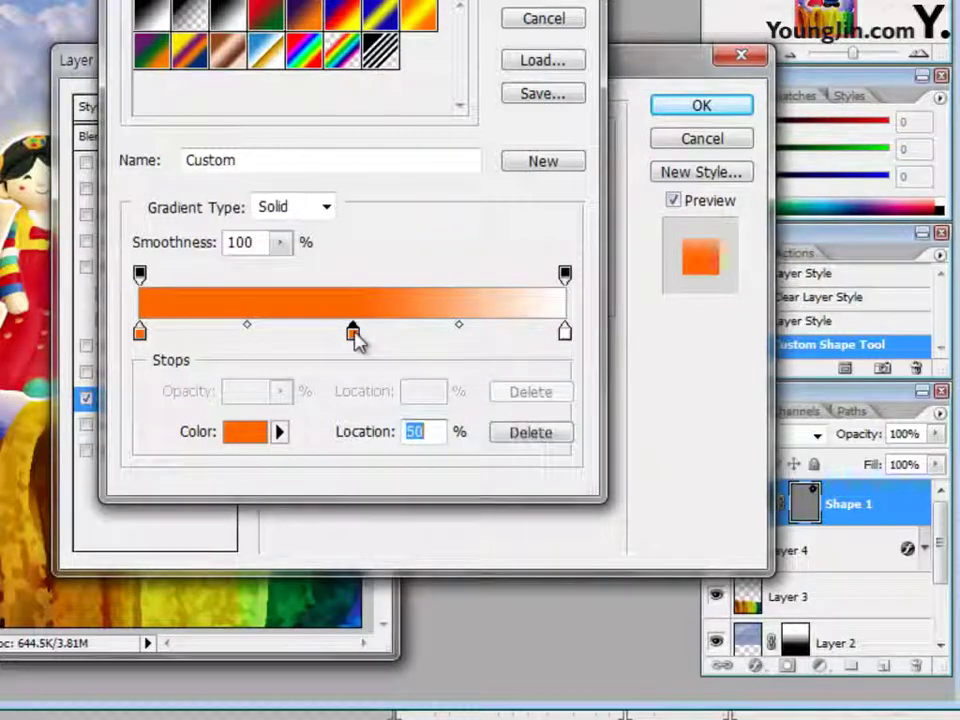
double_click(355, 336)
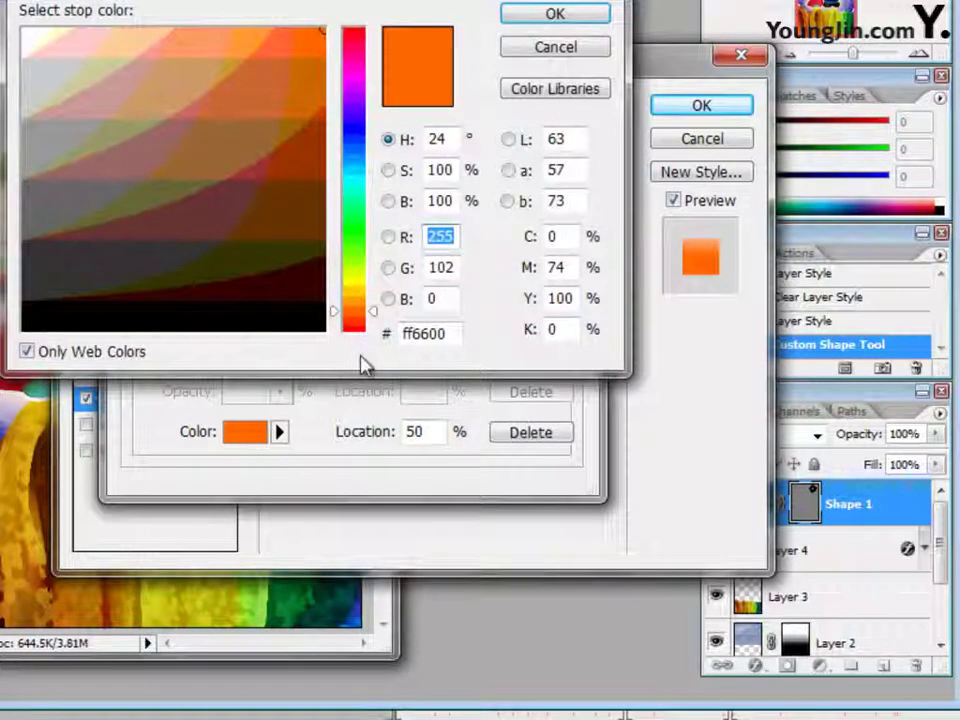
double_click(447, 331)
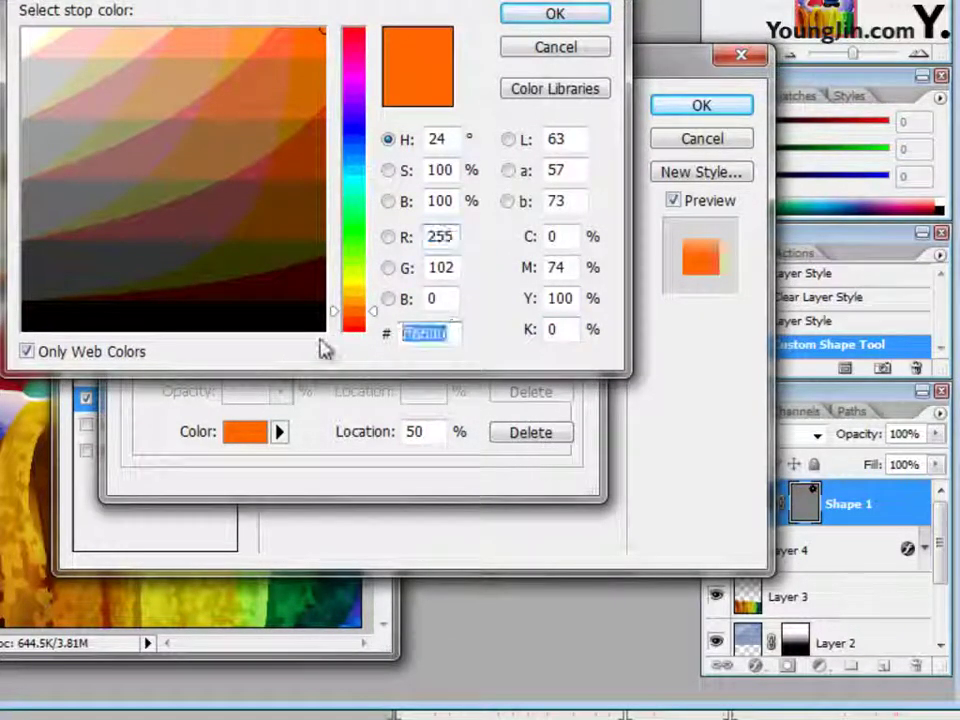
text(ffff00)
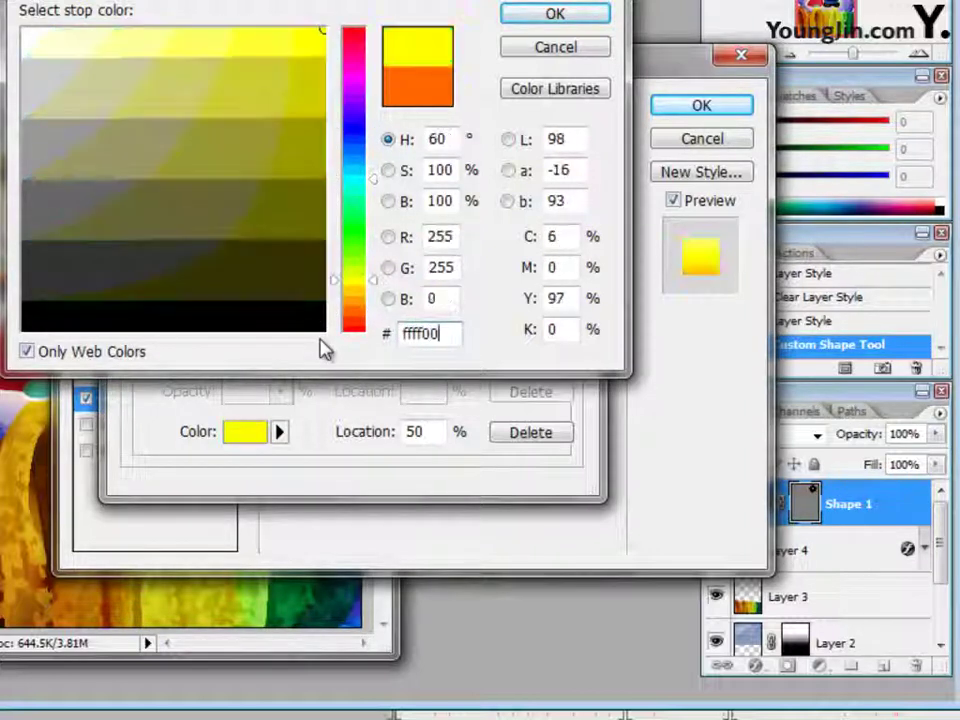
click(598, 15)
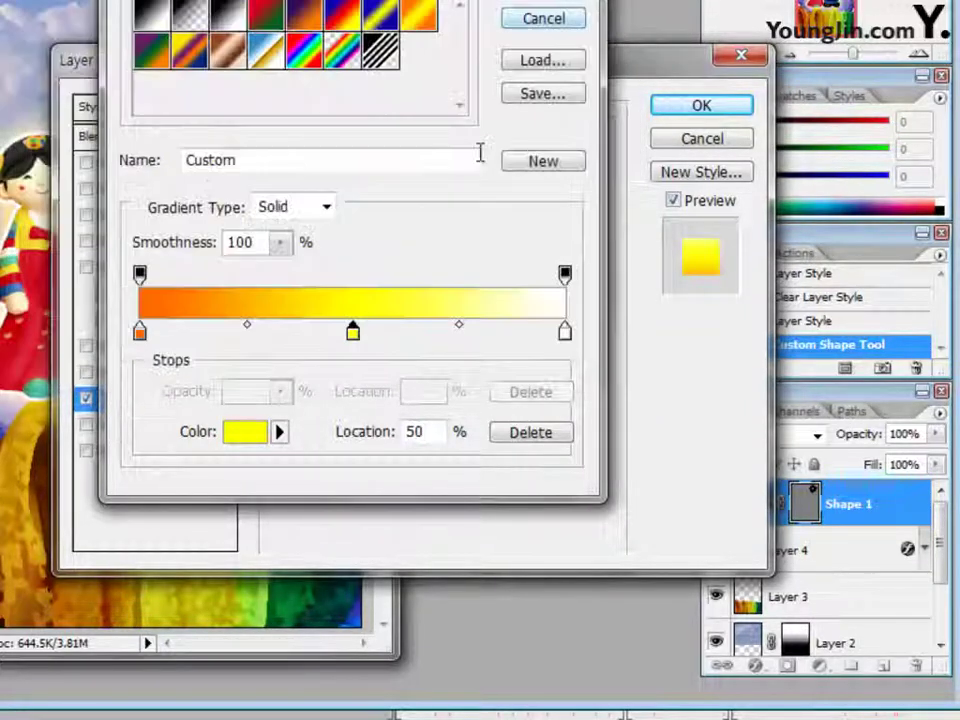
Set the gradient's end stop to ff6600 and accept the custom gradient.
click(565, 332)
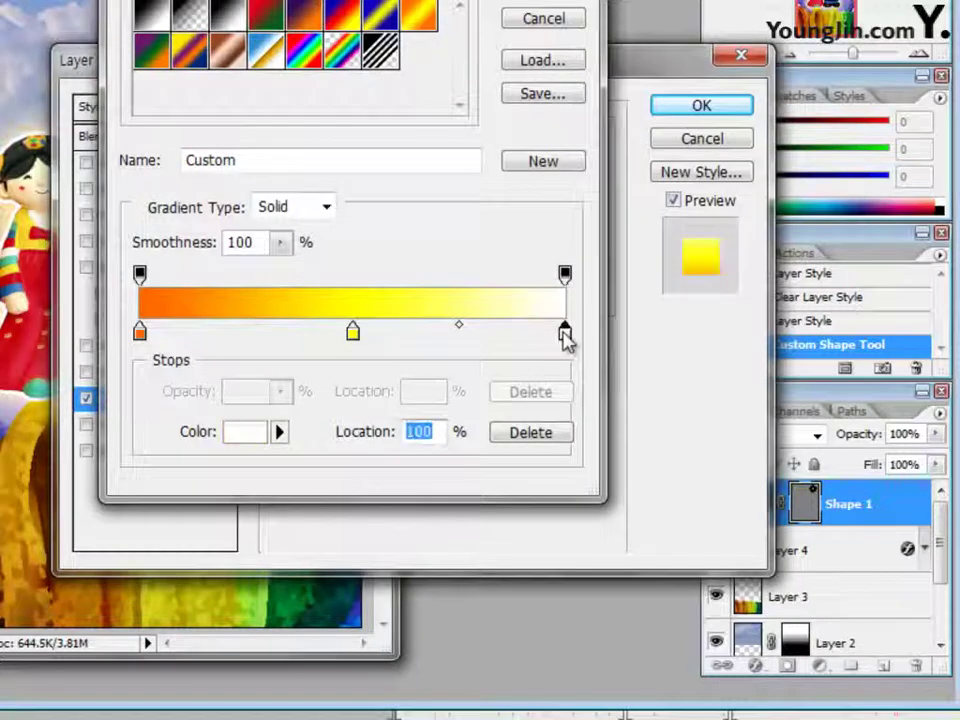
double_click(565, 332)
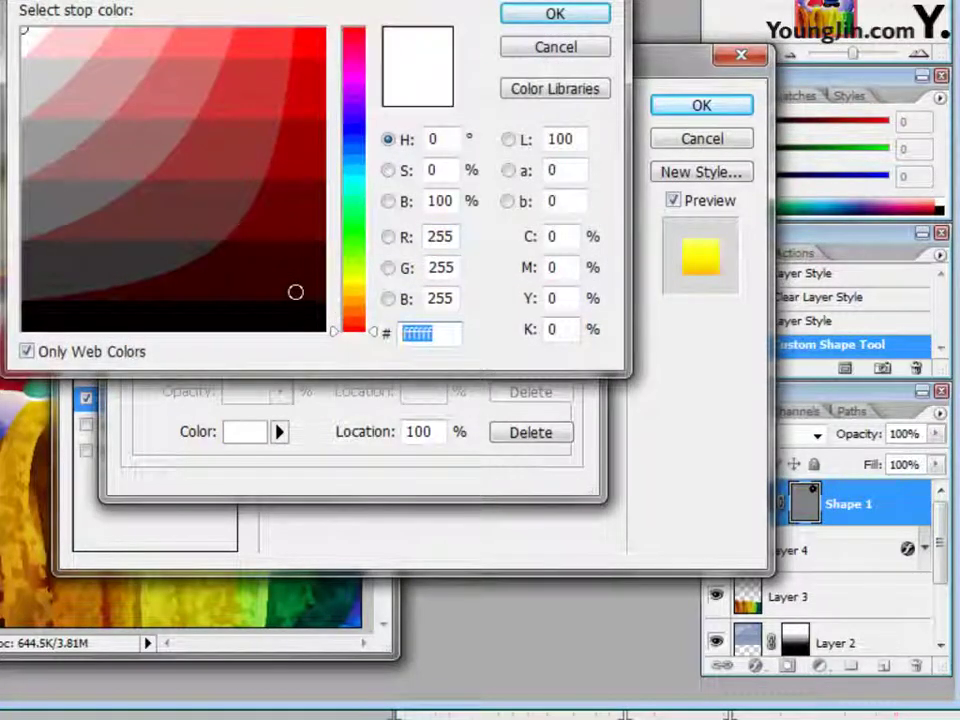
text(ff6600)
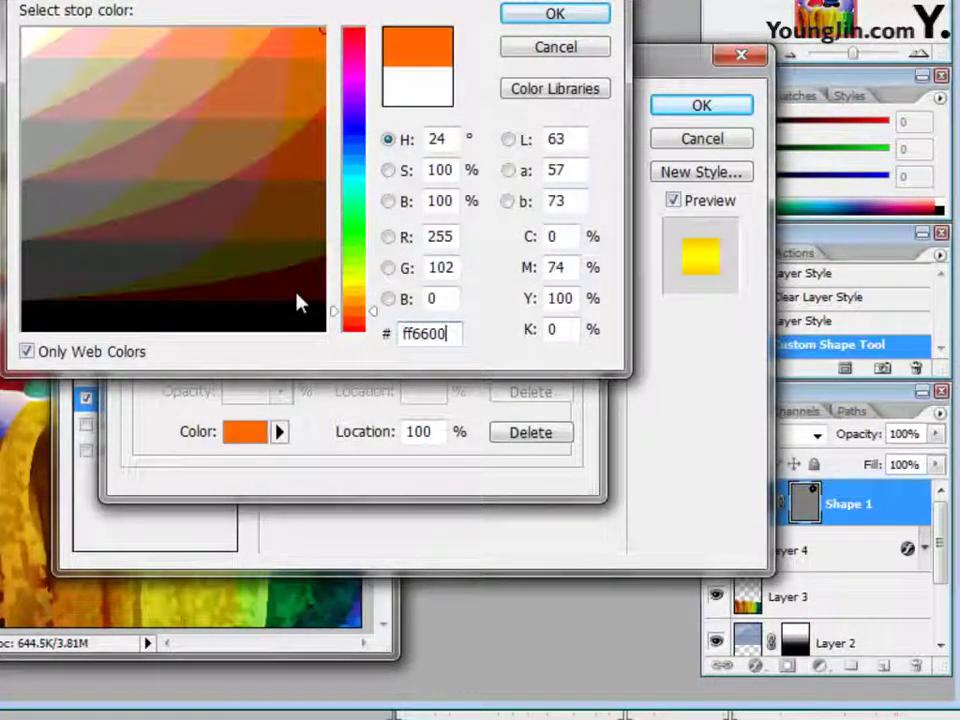
click(600, 15)
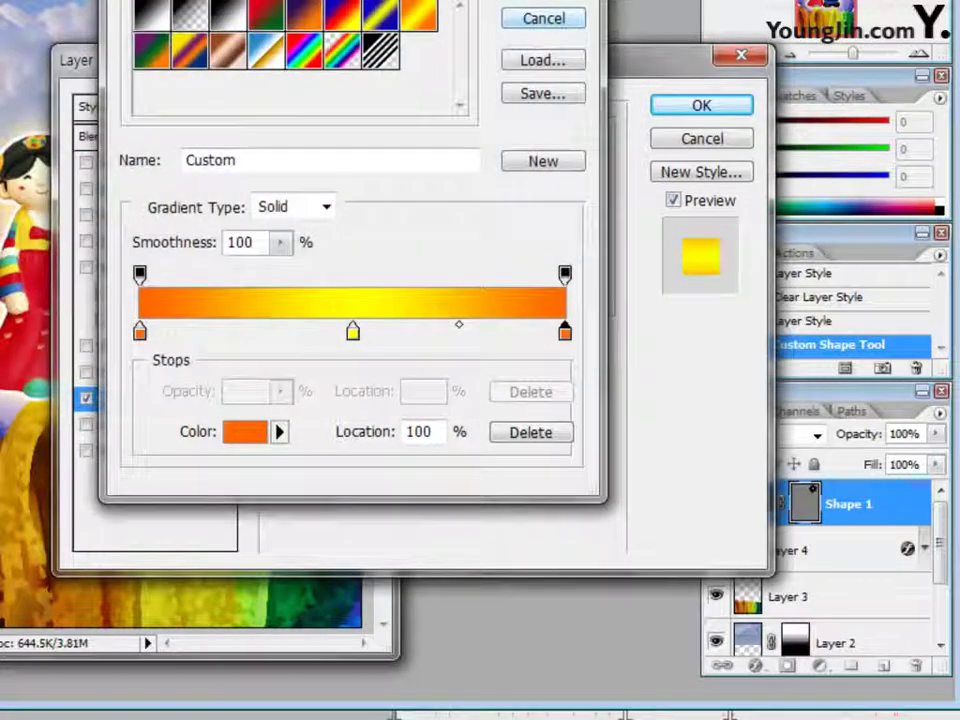
drag(394, 2, 336, 118)
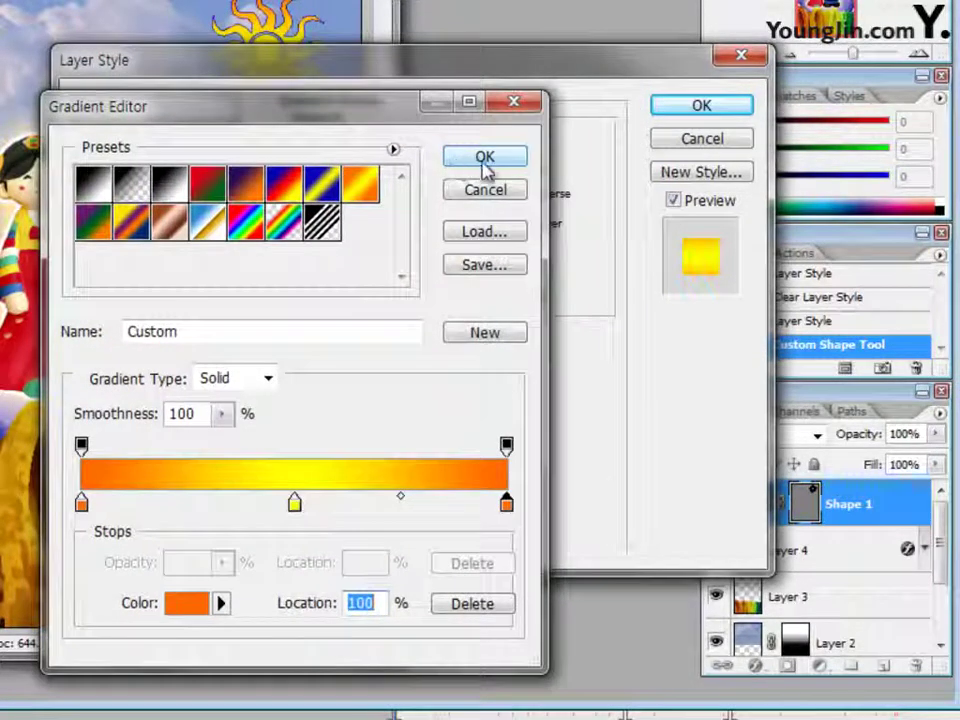
click(480, 163)
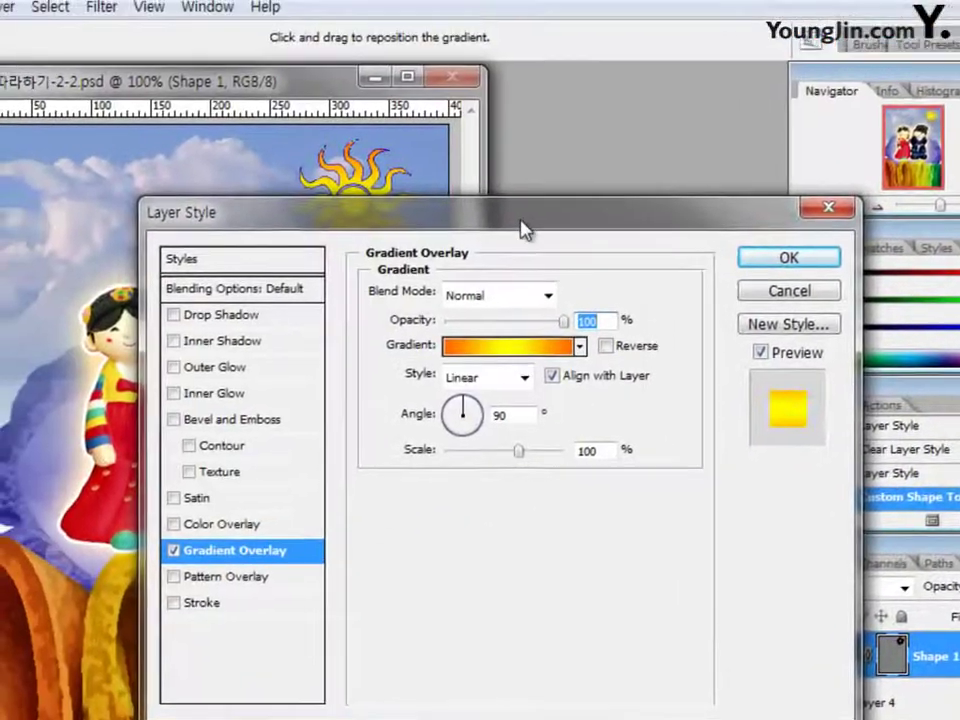
Keep the Linear gradient style and add a drop shadow with default settings to the sun shape, then apply the layer styles.
drag(520, 228, 425, 291)
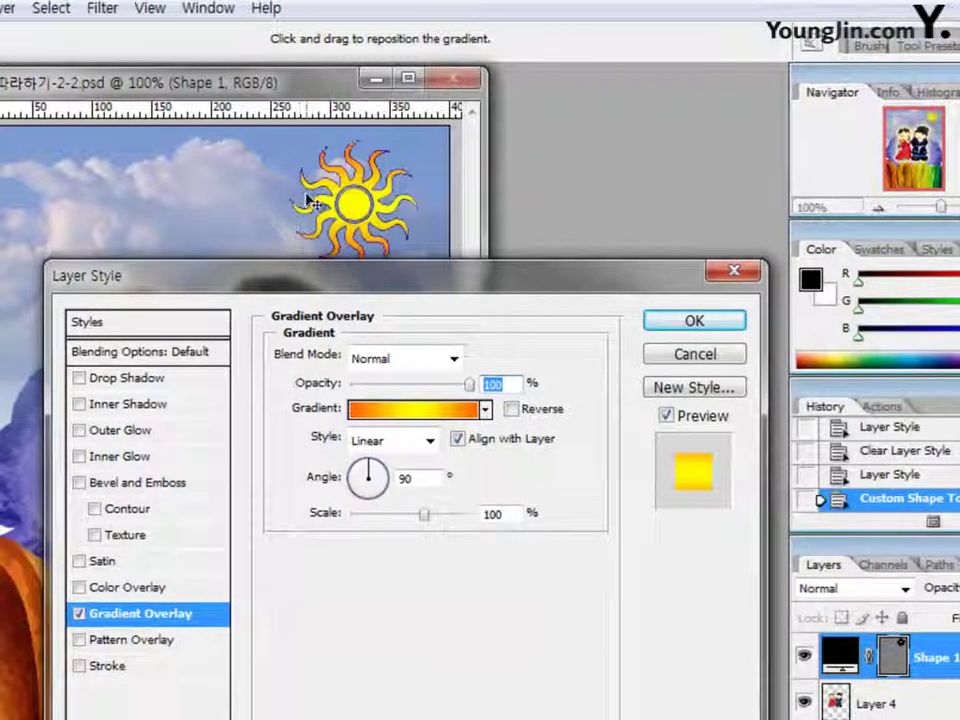
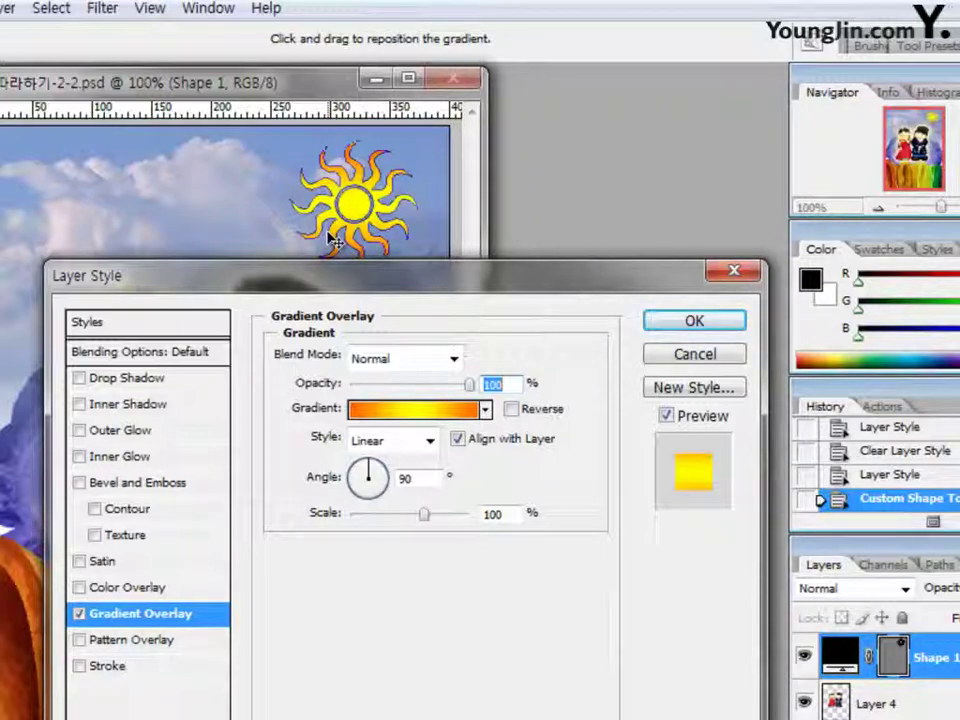
click(429, 440)
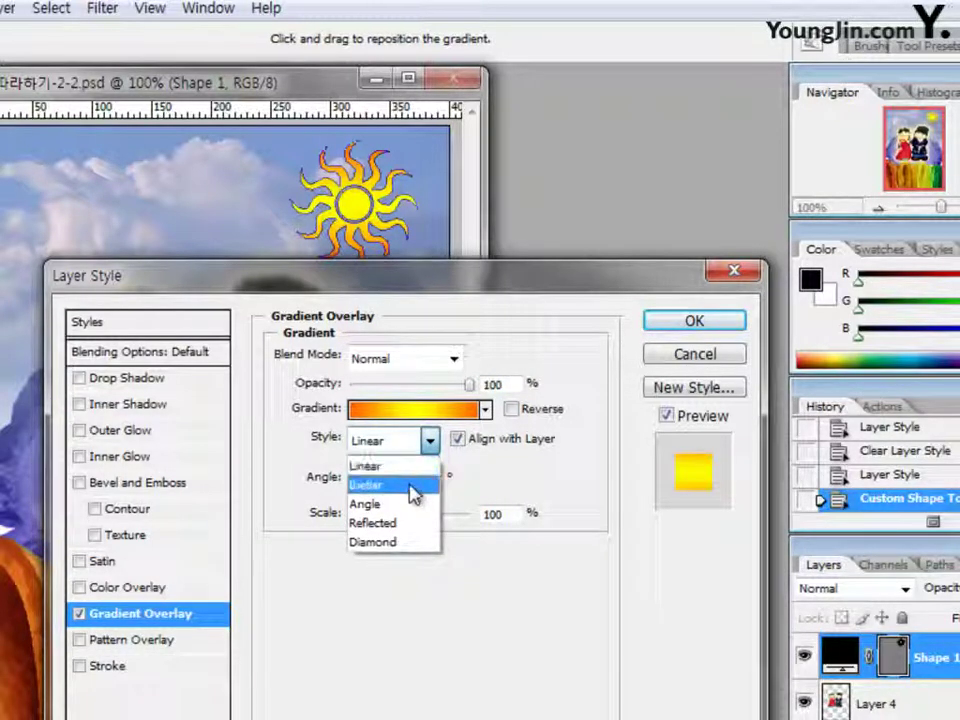
click(497, 482)
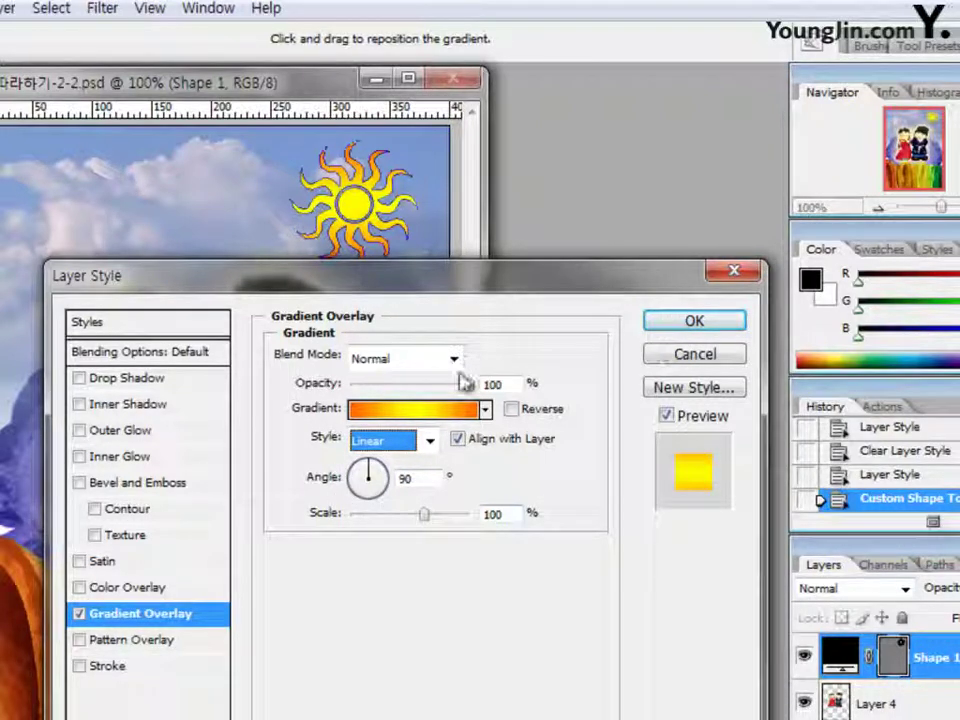
click(128, 384)
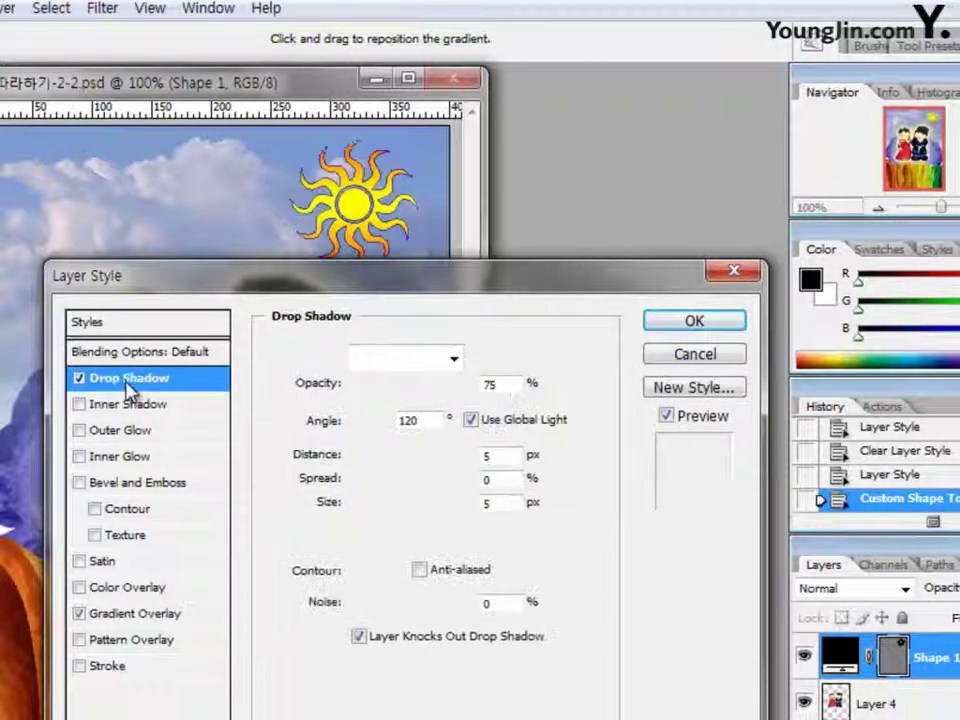
click(684, 323)
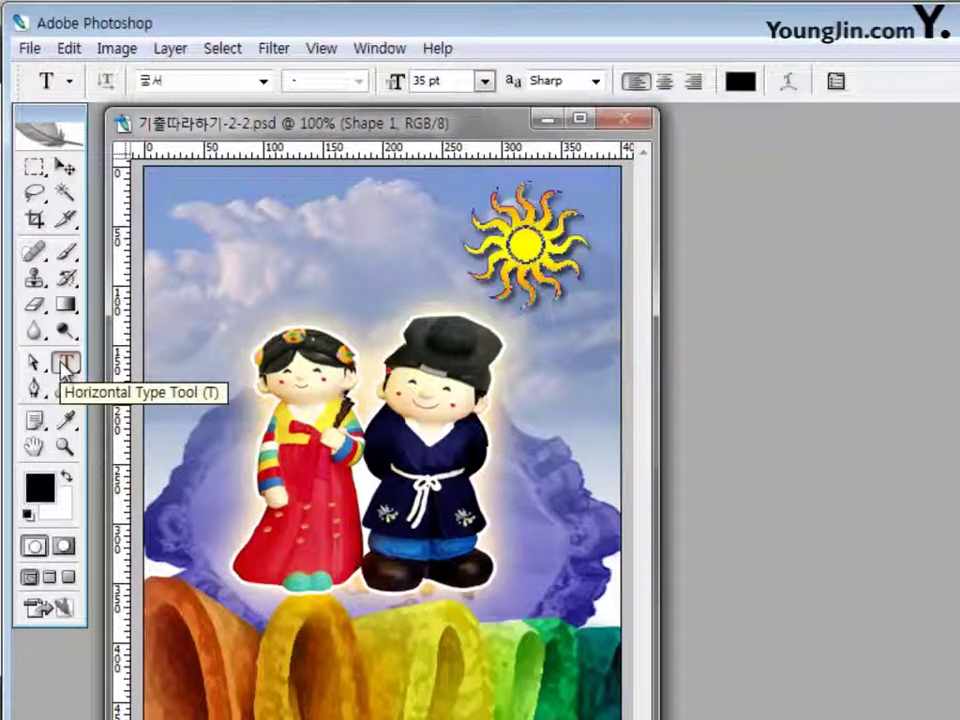
Set the horizontal type to the 바탕 font at 40 pt with centred alignment.
click(260, 84)
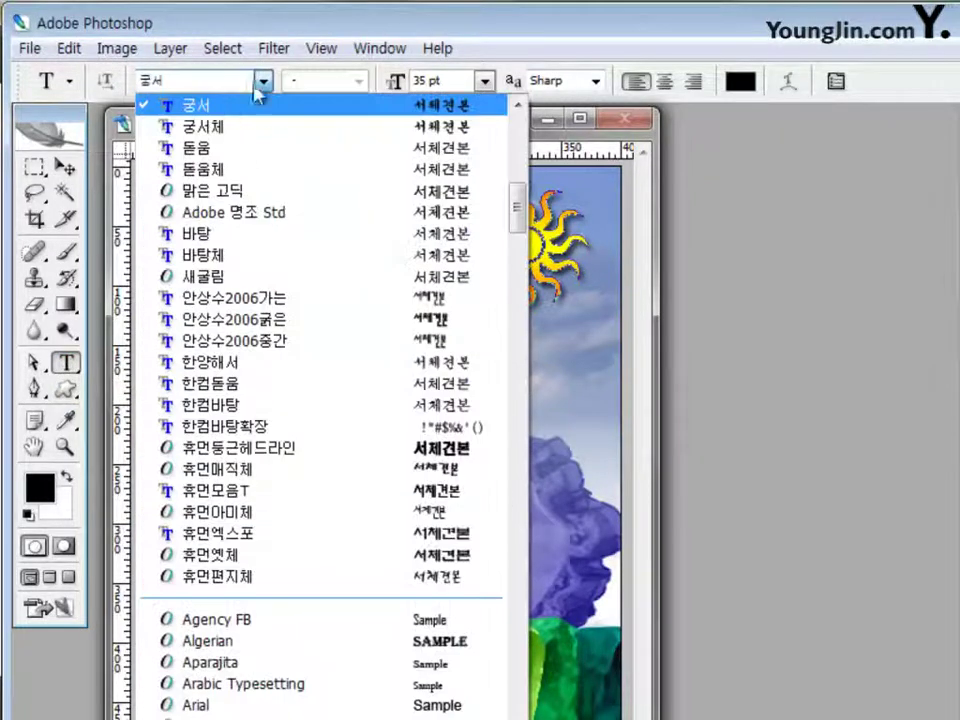
click(252, 244)
key(Tab)
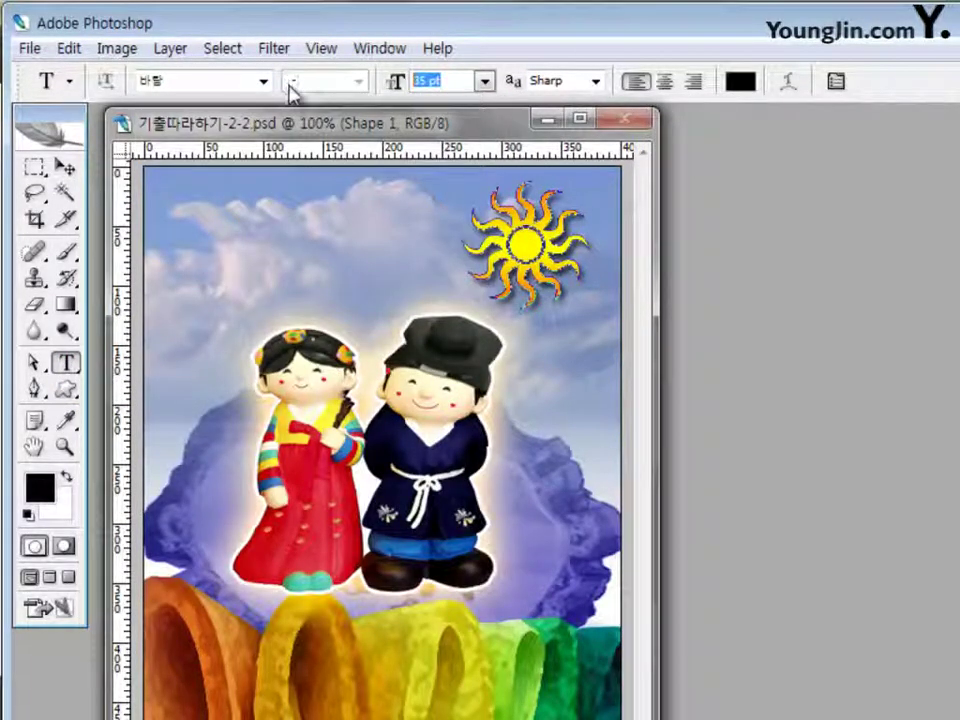
text(410)
key(BackSpace)
key(BackSpace)
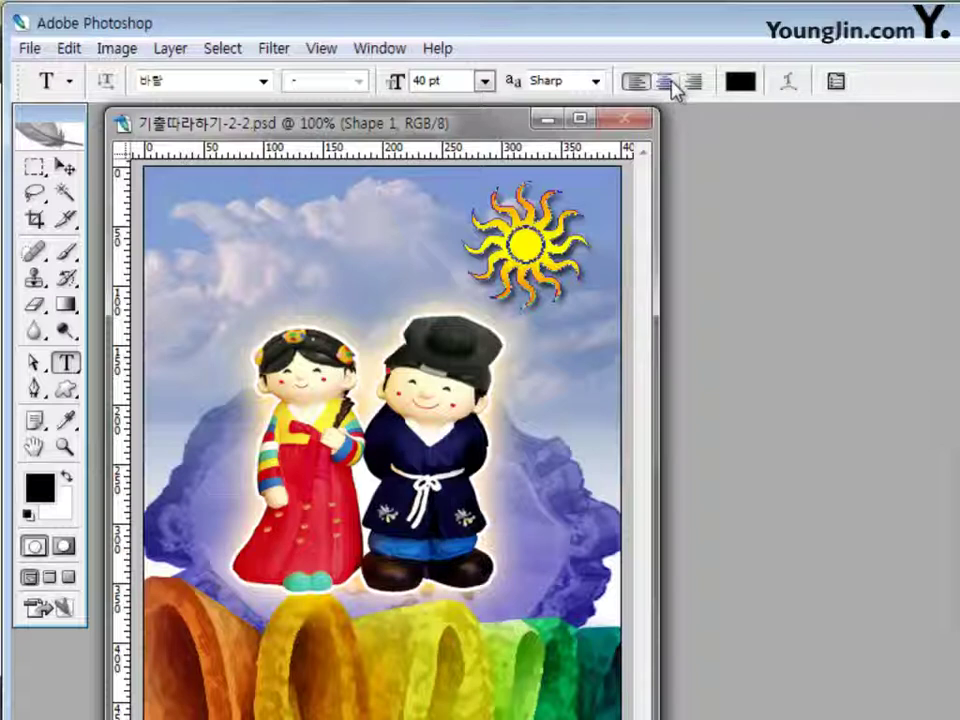
click(672, 85)
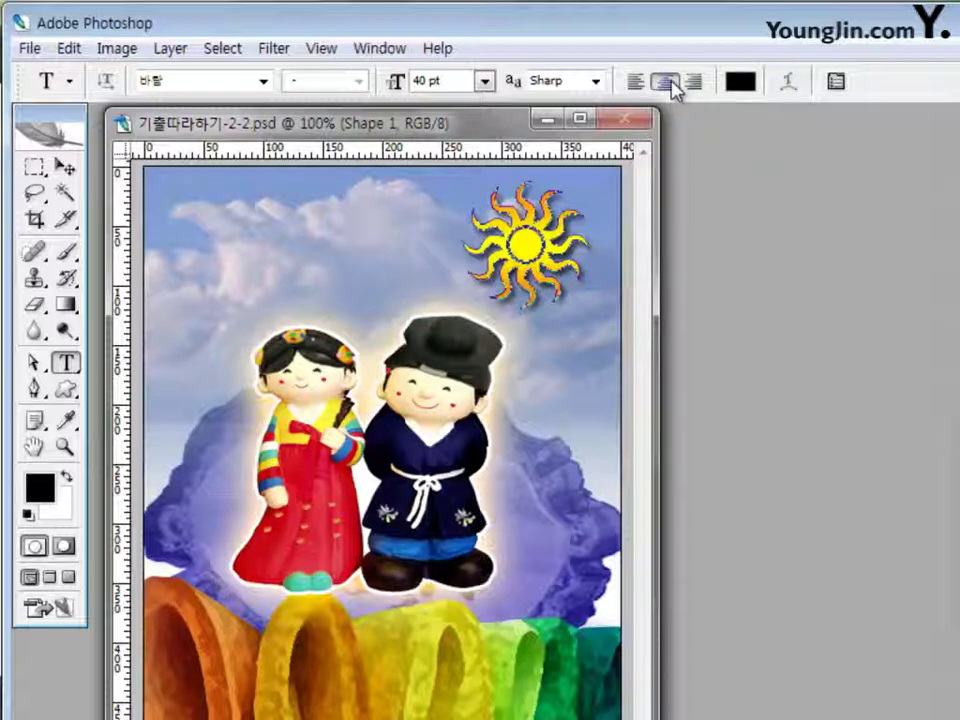
Set the text colour to cc00cc.
click(745, 88)
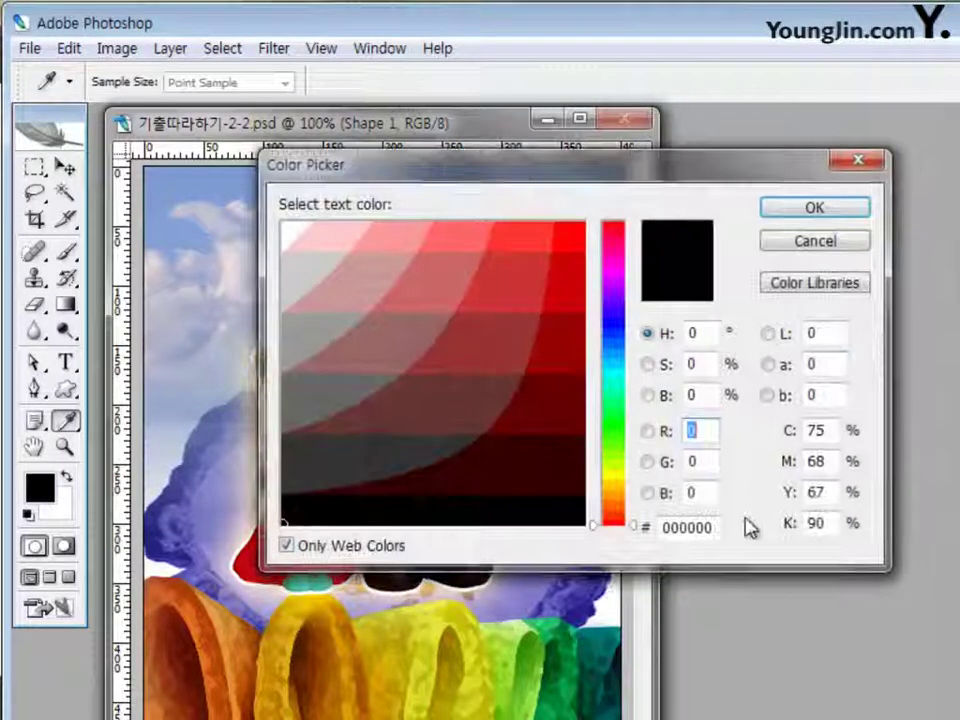
drag(715, 528, 598, 538)
text(cc0)
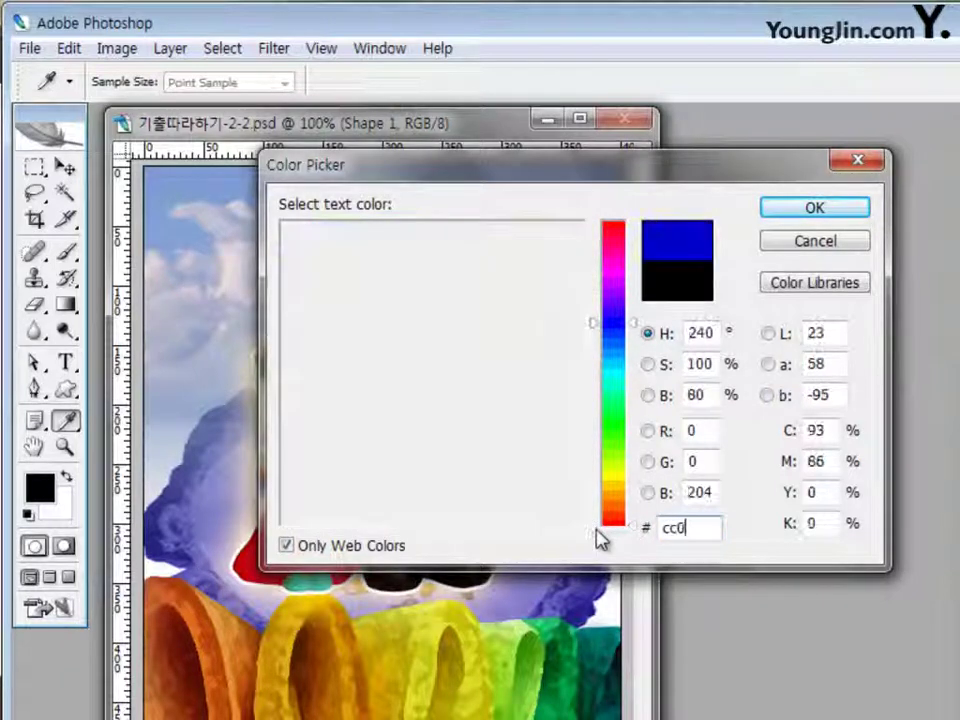
text(0cc)
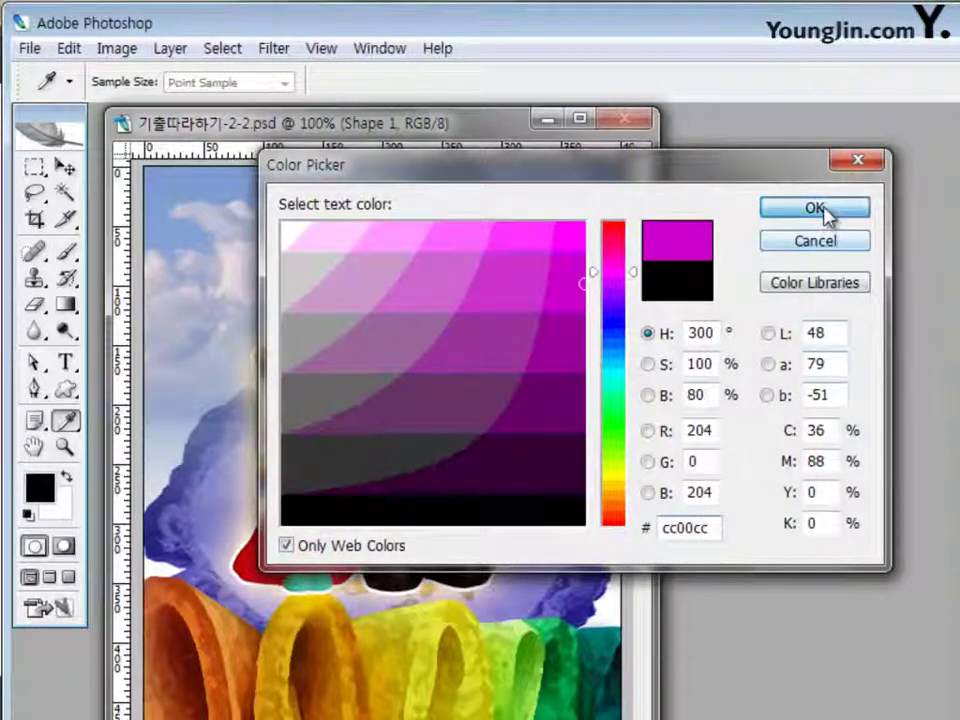
click(827, 212)
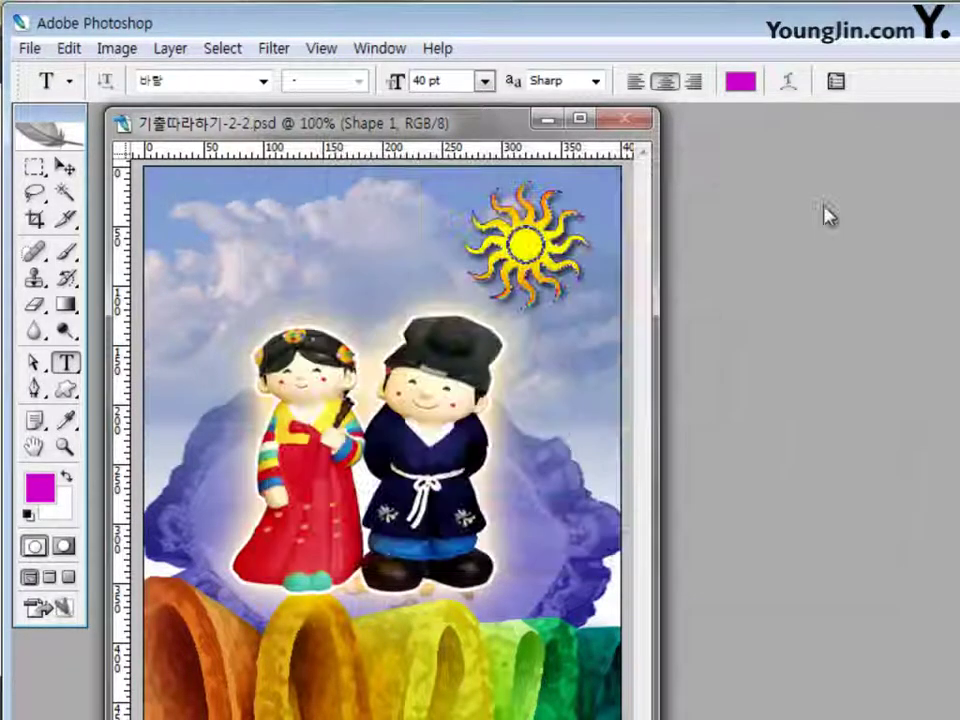
Add the two-line title text "사랑이 가득한" and "부부의 날", position it in the sky beside the sun, and commit it.
click(200, 243)
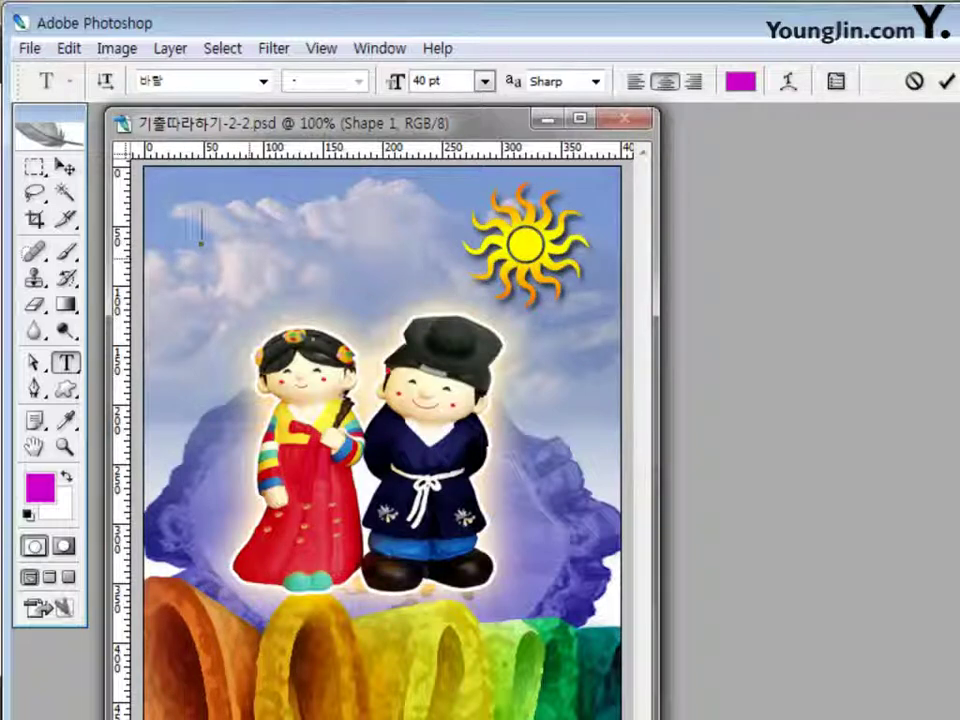
text(사랑이)
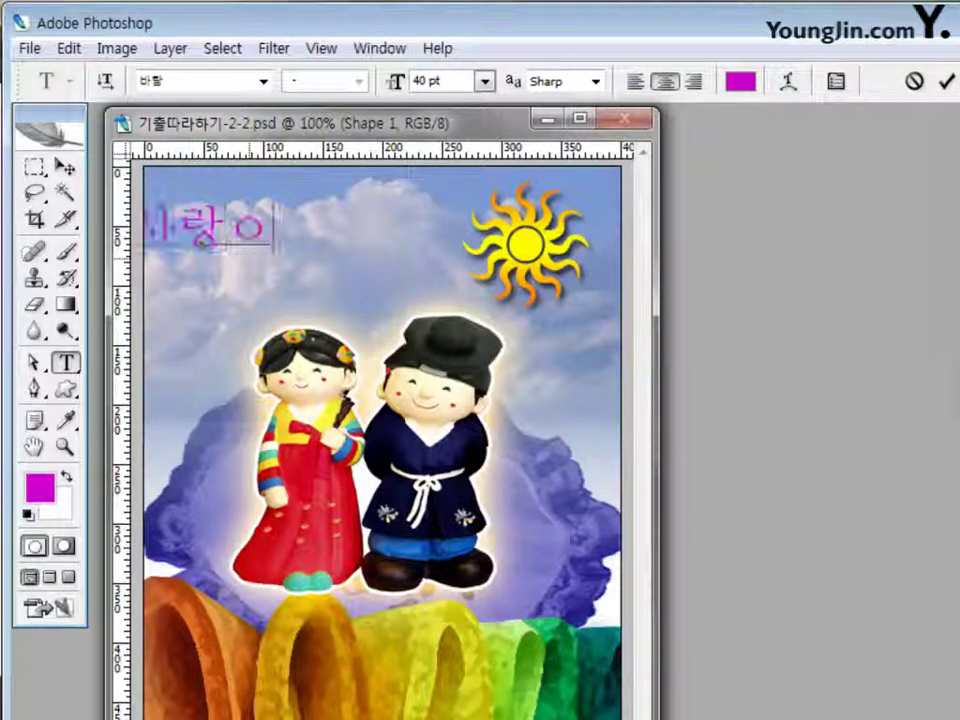
text( 가득한 부)
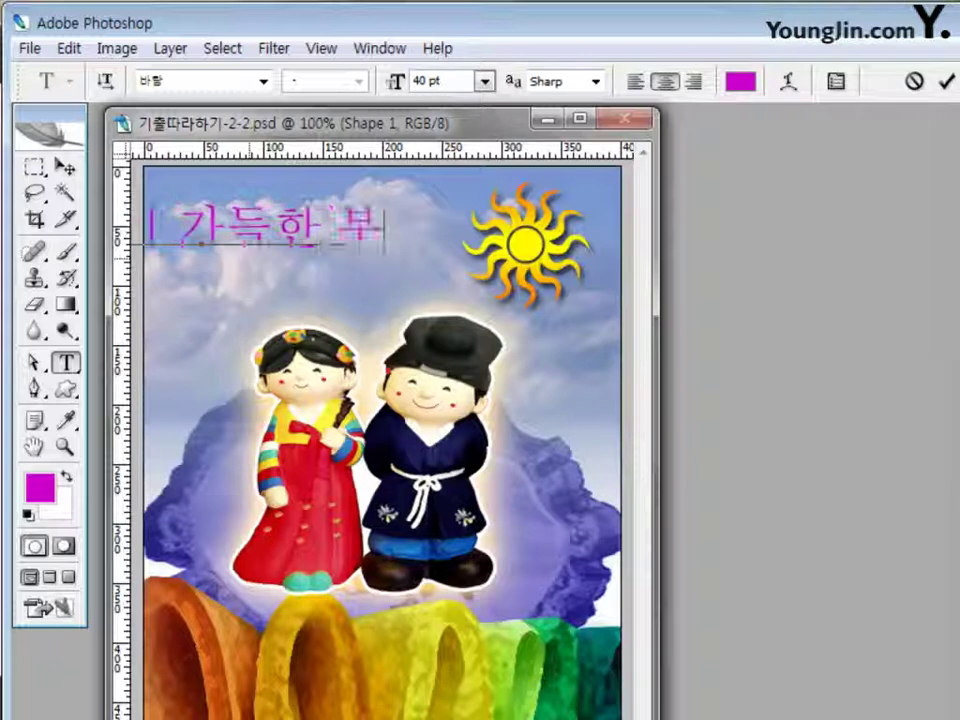
key(BackSpace)
key(BackSpace)
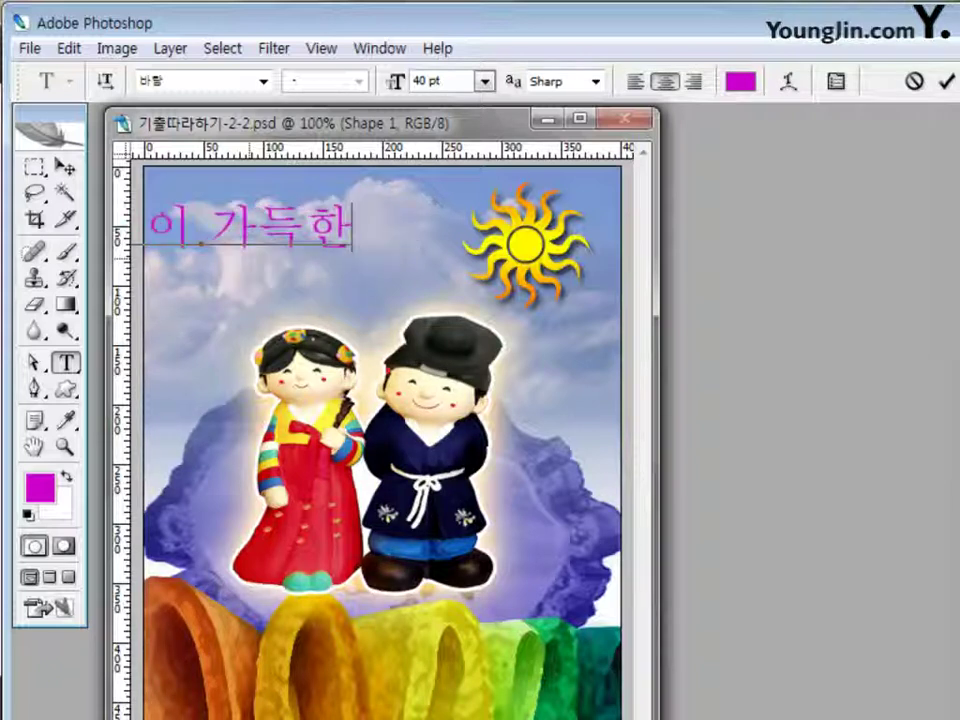
key(Return)
text(부부)
key(BackSpace)
text(의 날)
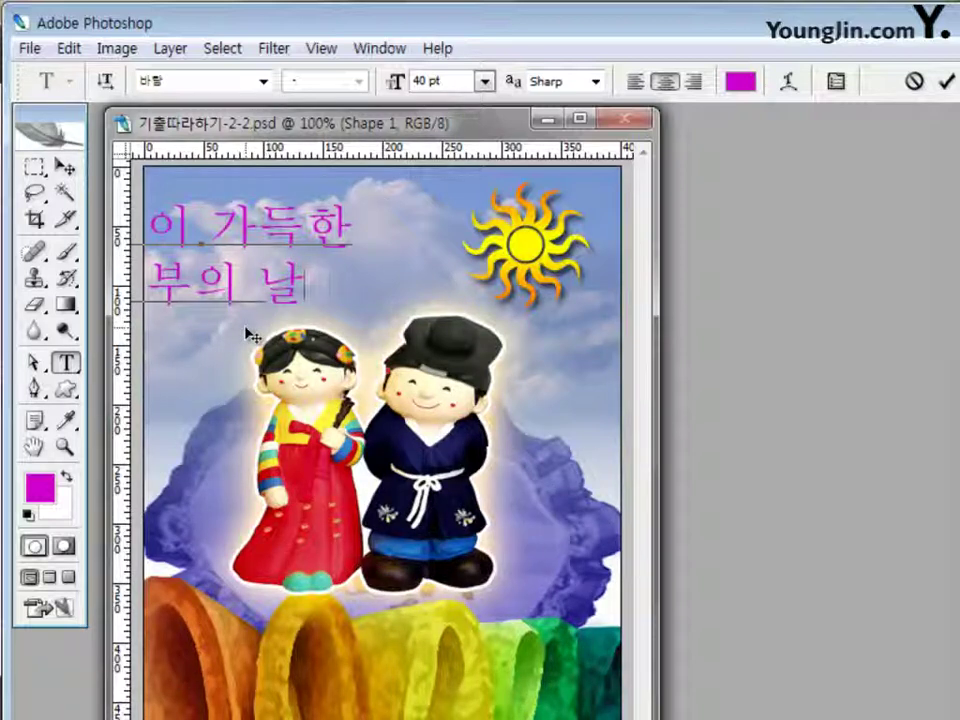
drag(250, 335, 358, 330)
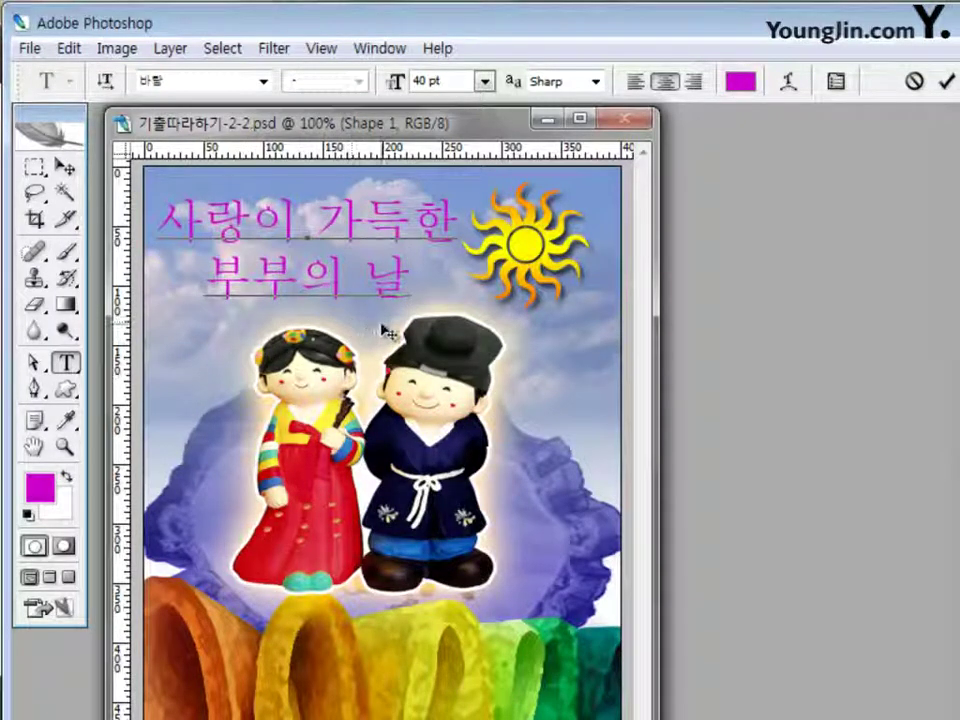
click(946, 88)
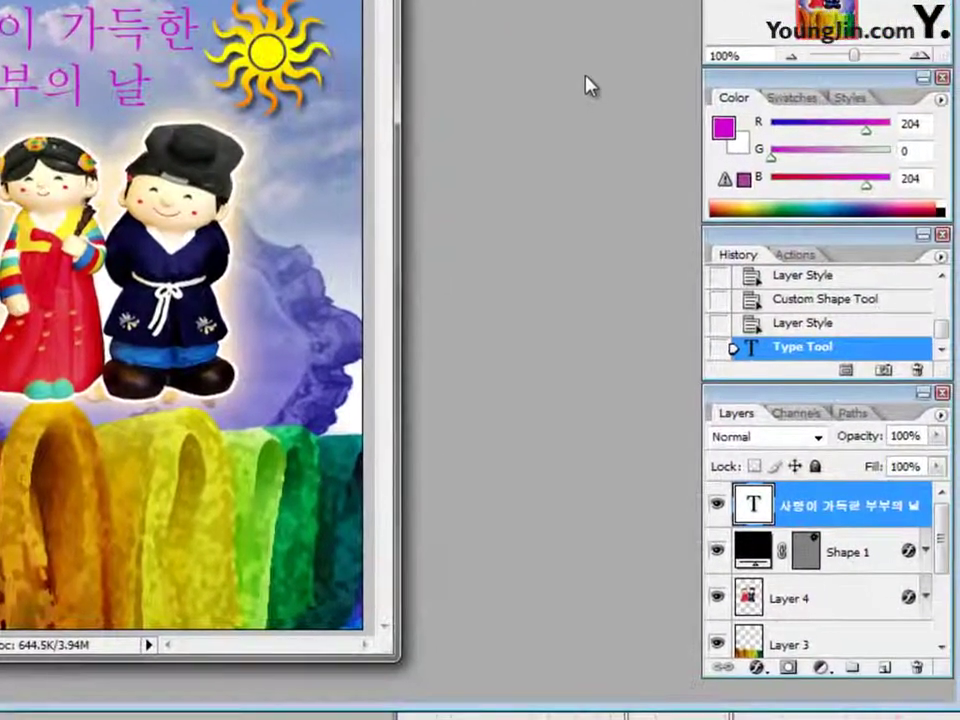
Add a 3 px outside stroke in white (ffffff) to the title text layer.
click(754, 667)
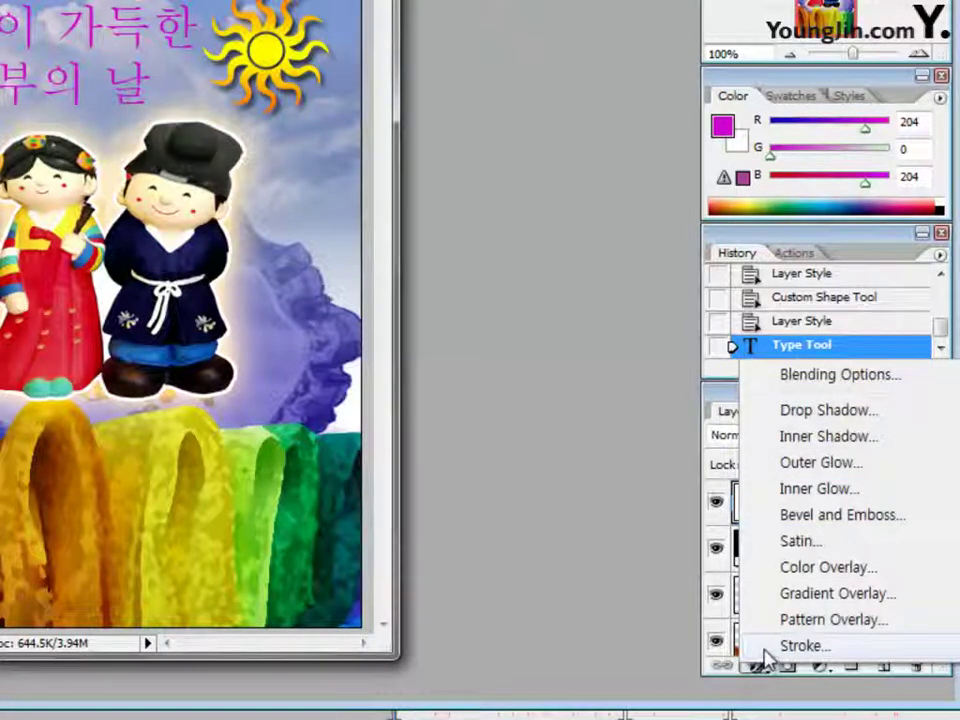
click(766, 647)
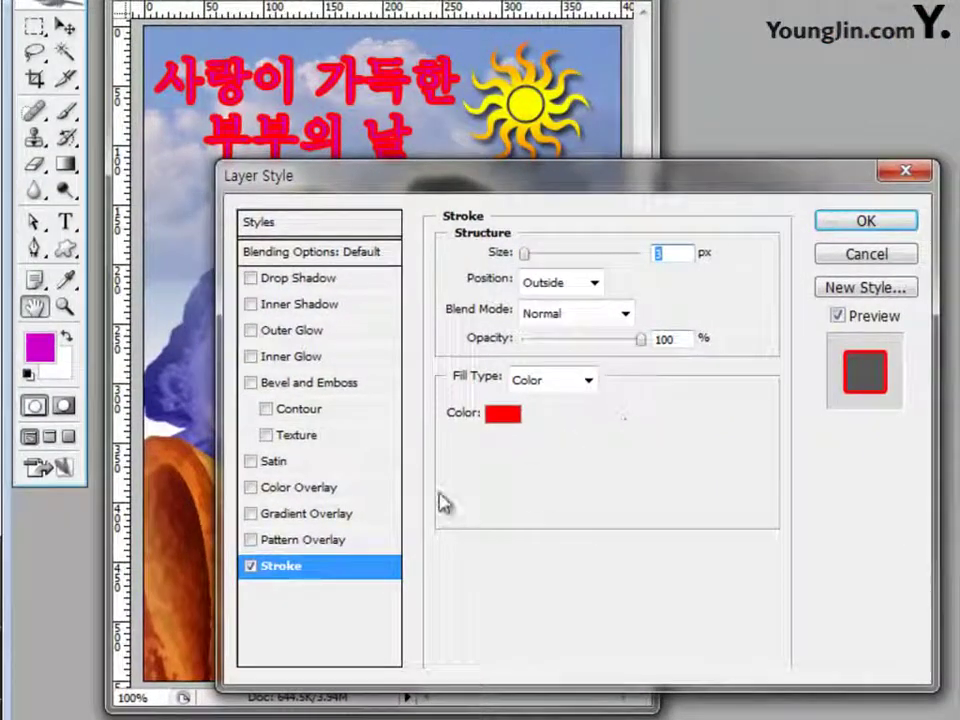
click(498, 415)
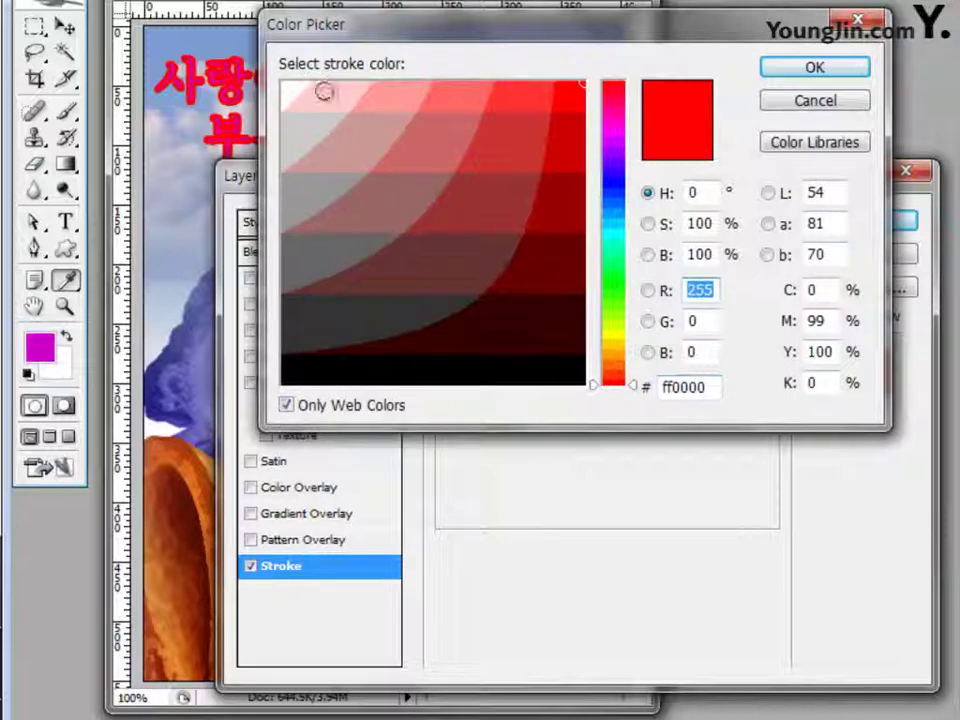
click(294, 90)
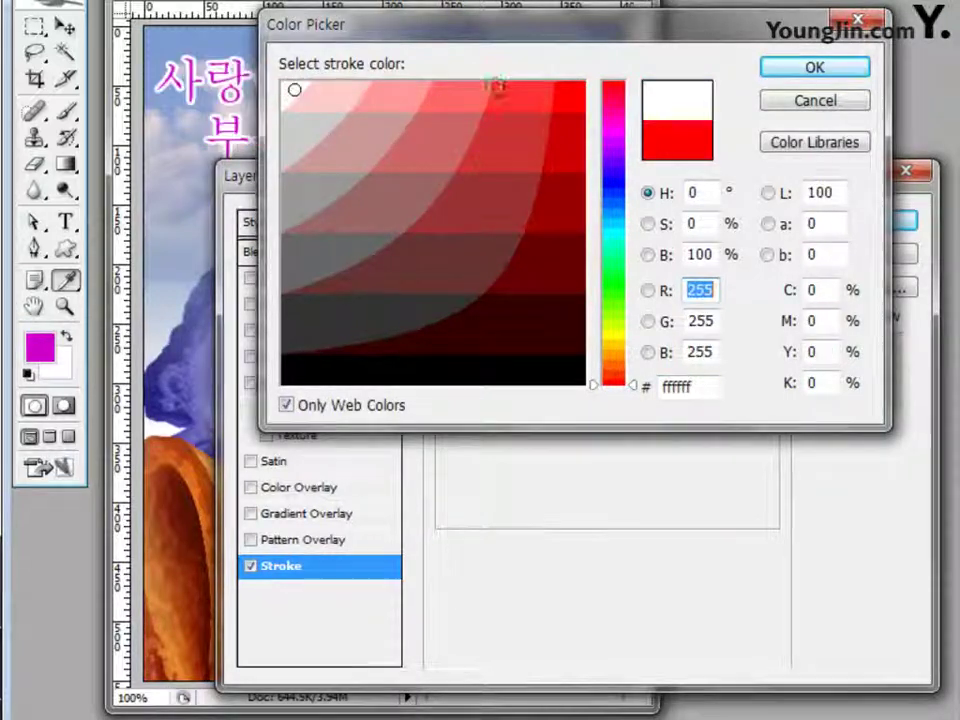
click(791, 79)
Add a drop shadow to the title text with 8% spread and a slightly larger size, and apply the layer styles.
click(308, 281)
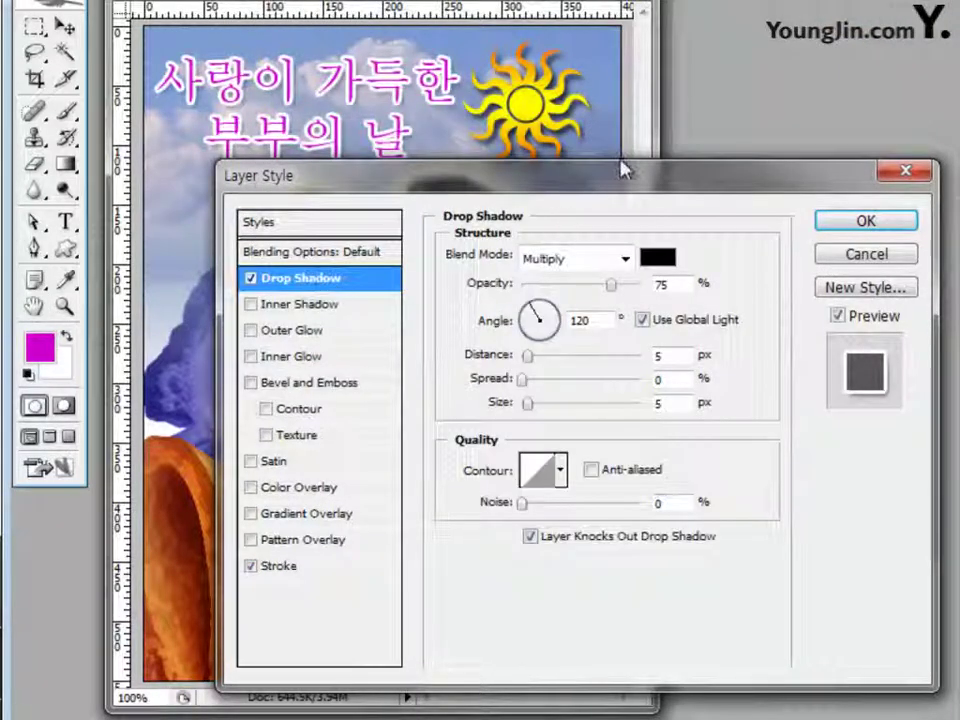
drag(634, 178, 652, 133)
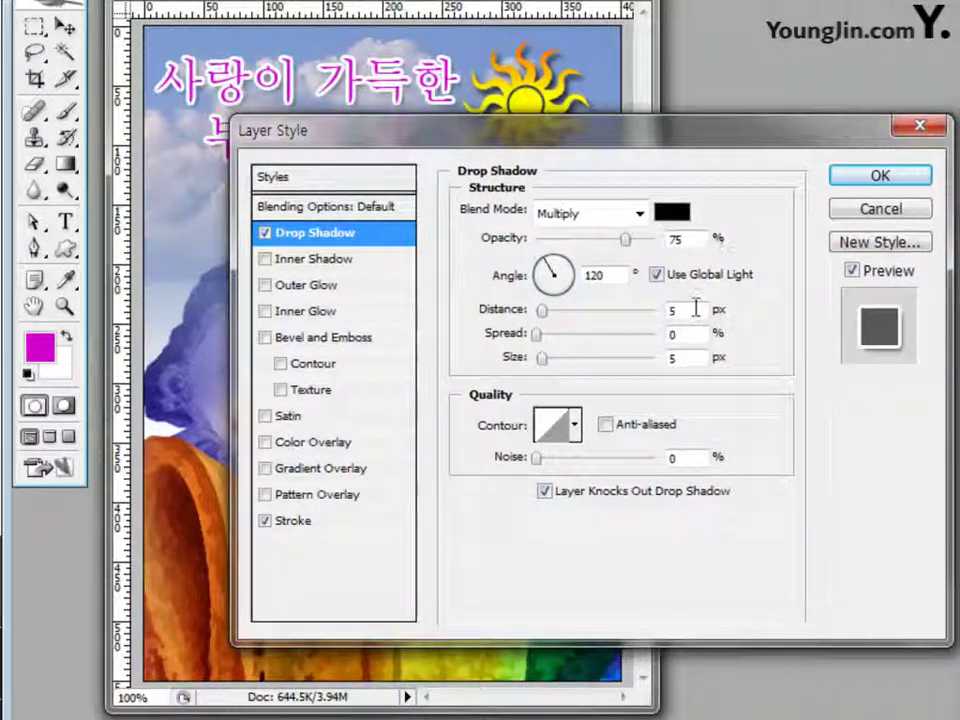
drag(679, 313, 643, 306)
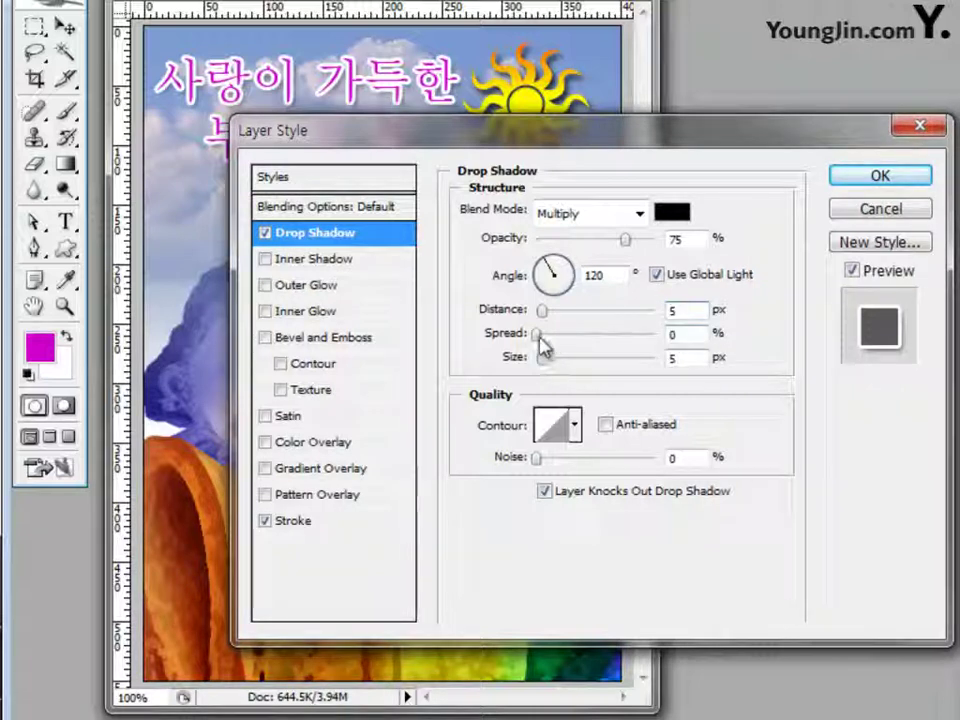
drag(538, 335, 546, 362)
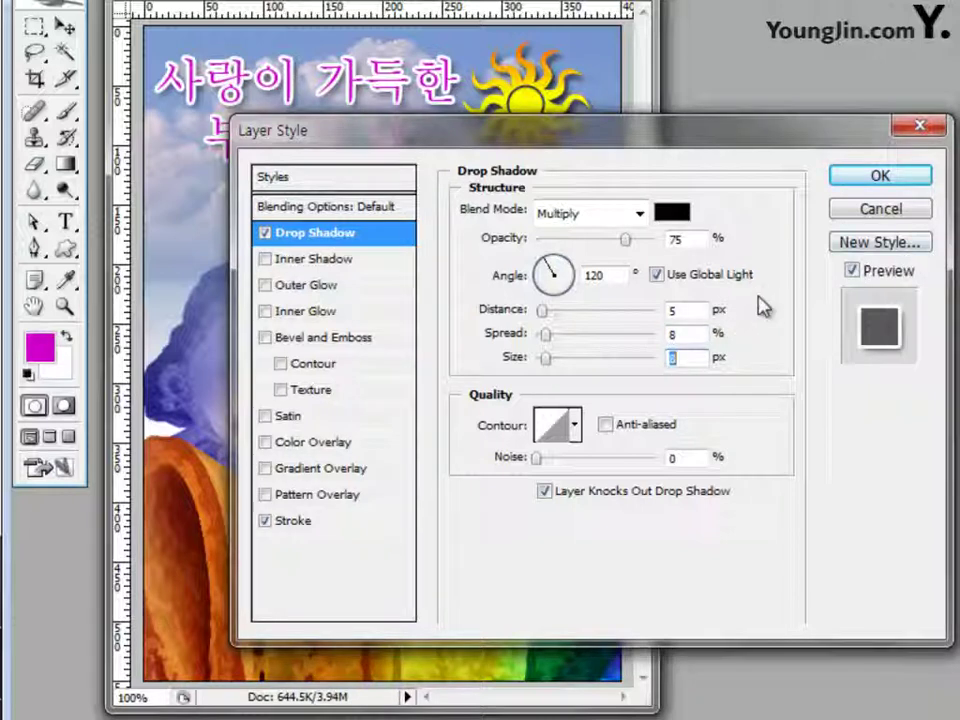
click(876, 177)
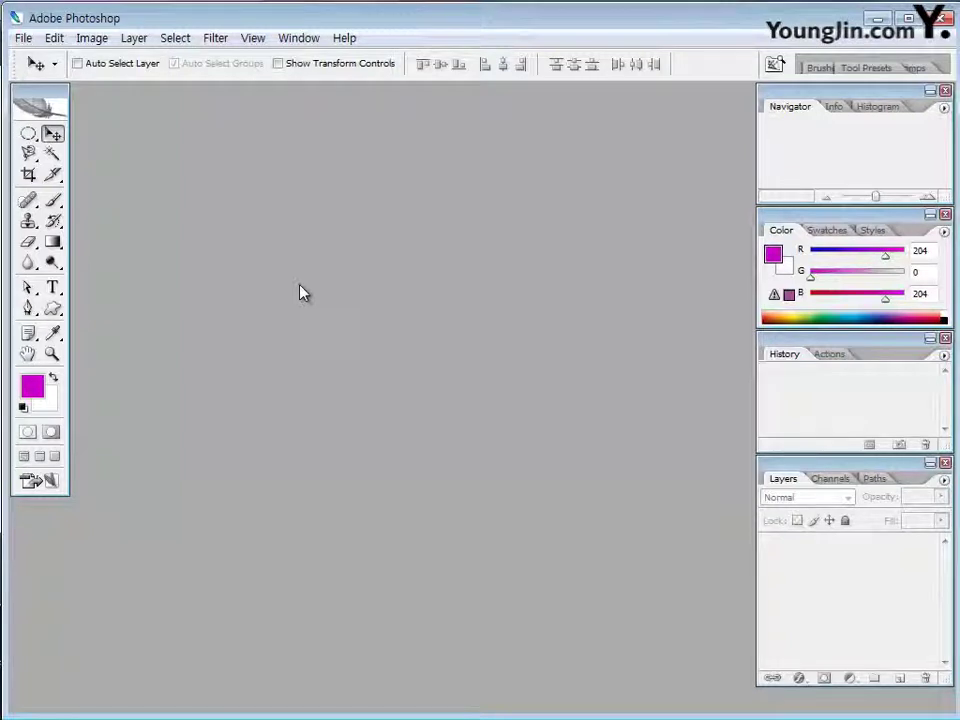
Create a new 400 x 550 pixel RGB document at 72 pixels/inch with a white background, and enlarge its window around the canvas.
key(ctrl+n)
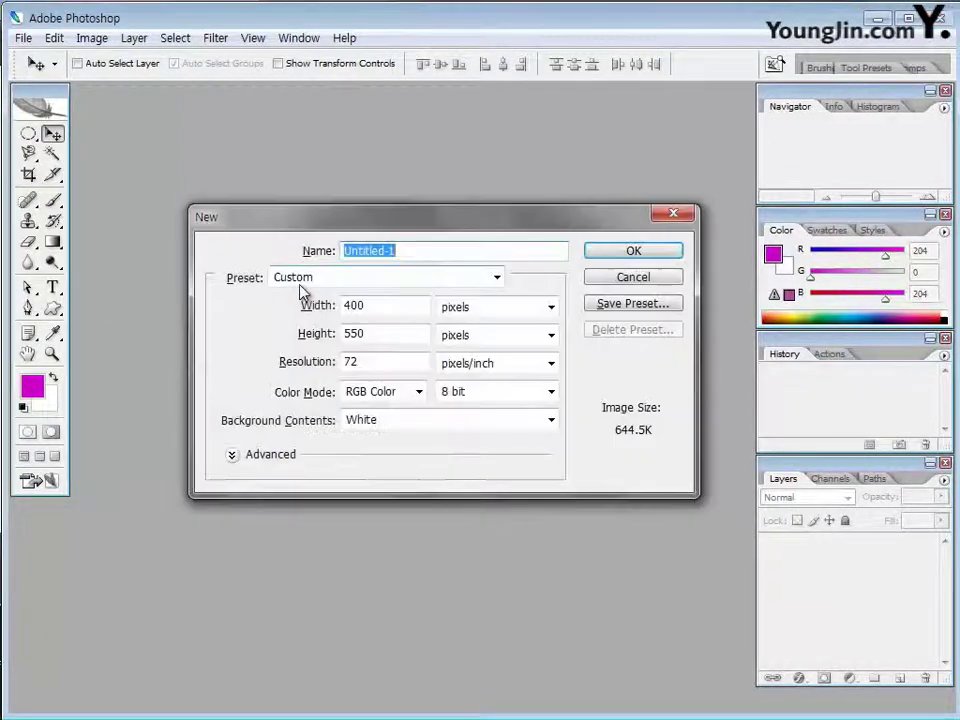
drag(356, 305, 342, 306)
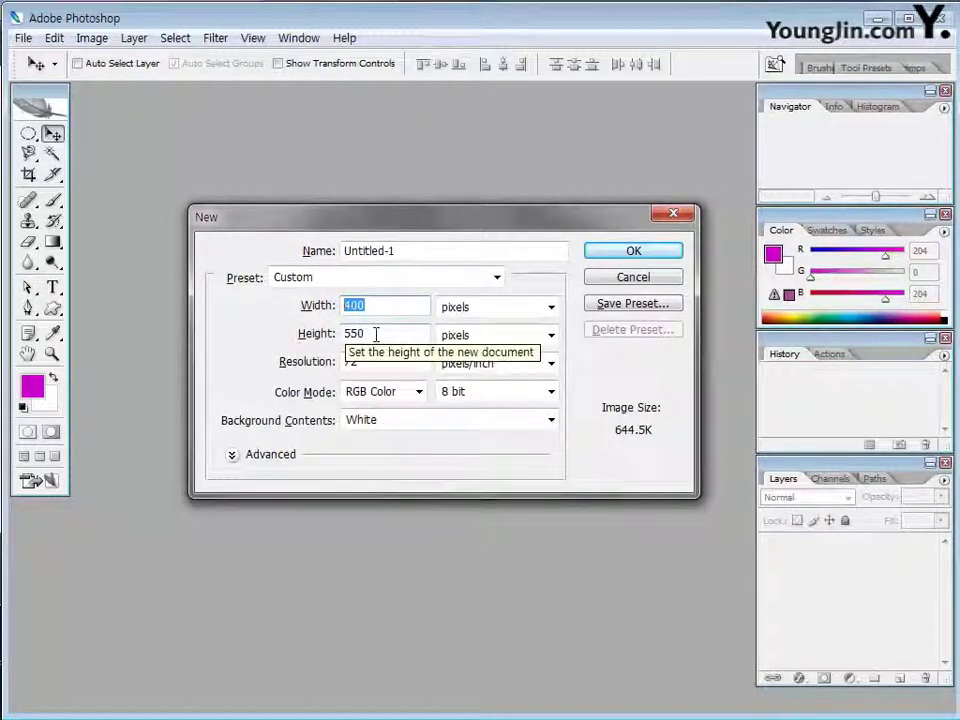
drag(377, 336, 307, 341)
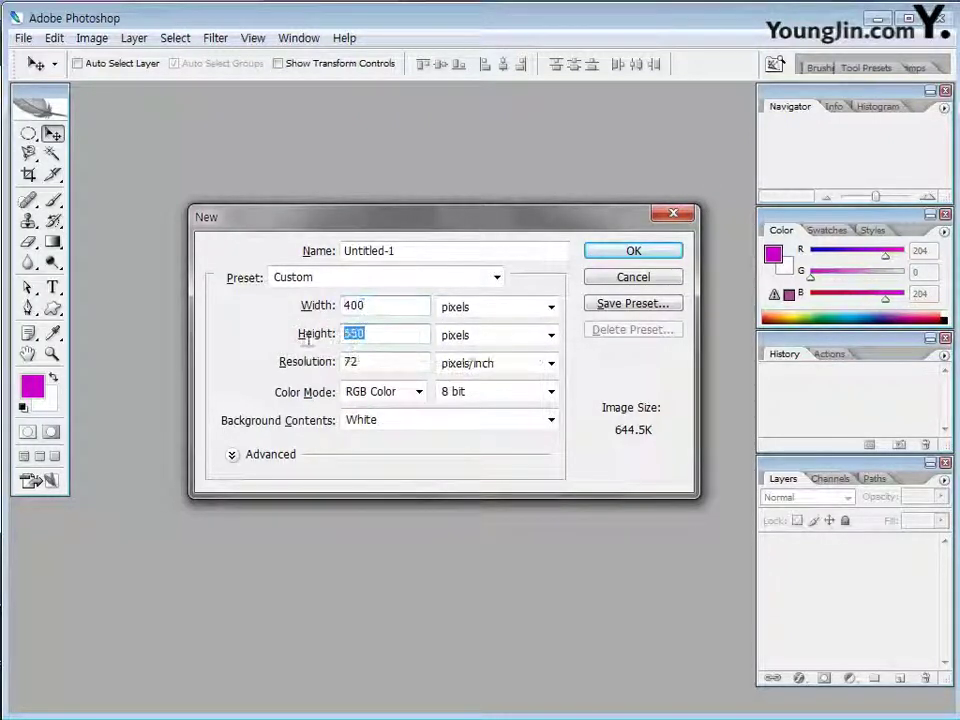
click(399, 336)
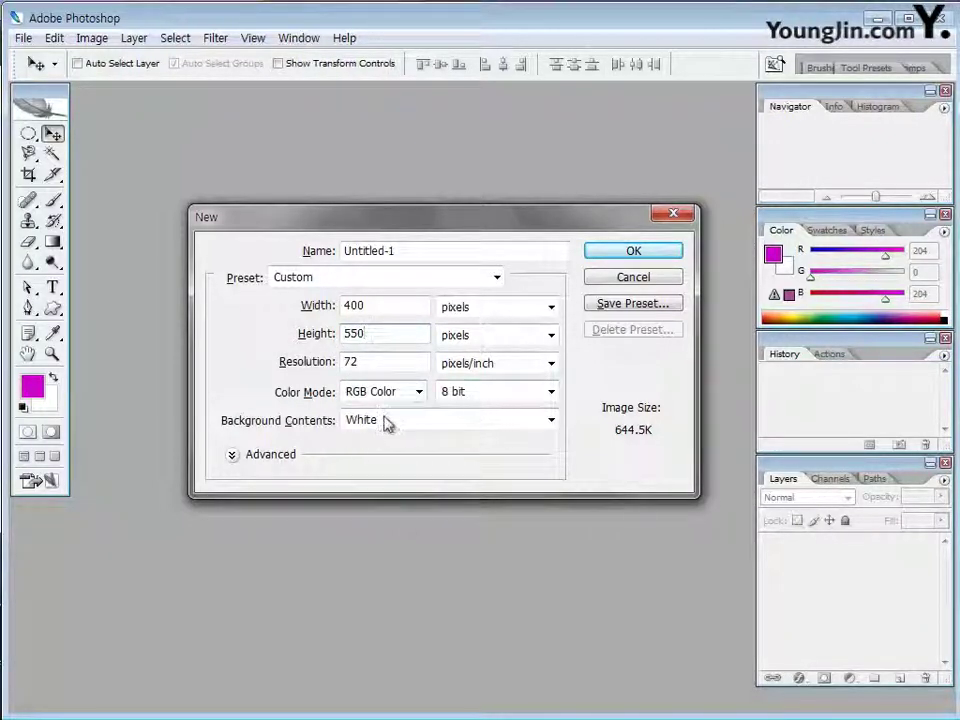
click(638, 258)
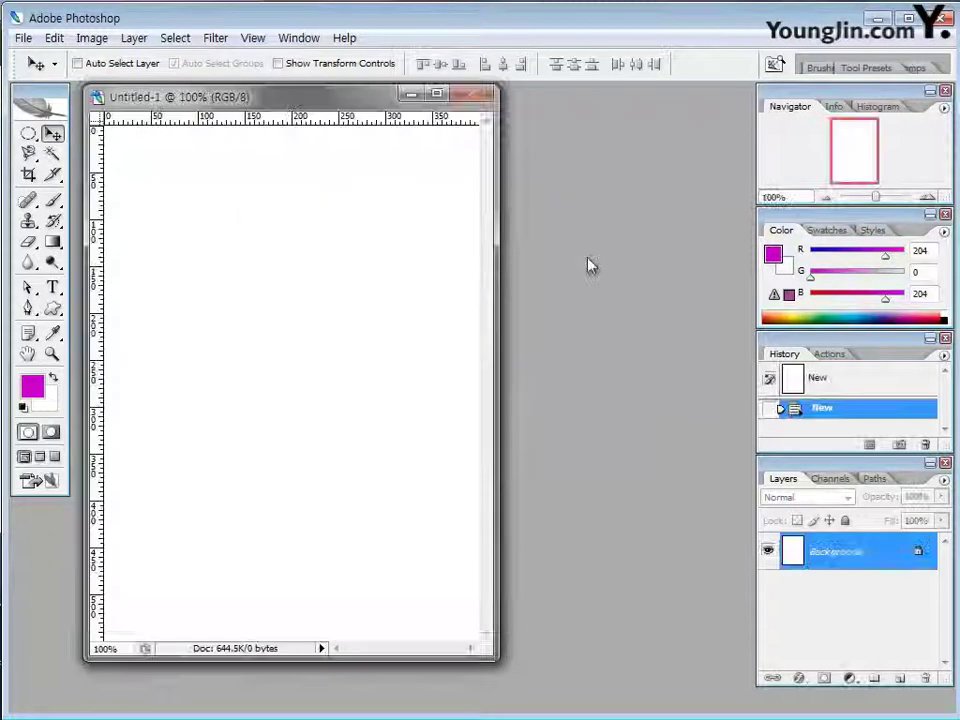
drag(483, 654, 512, 676)
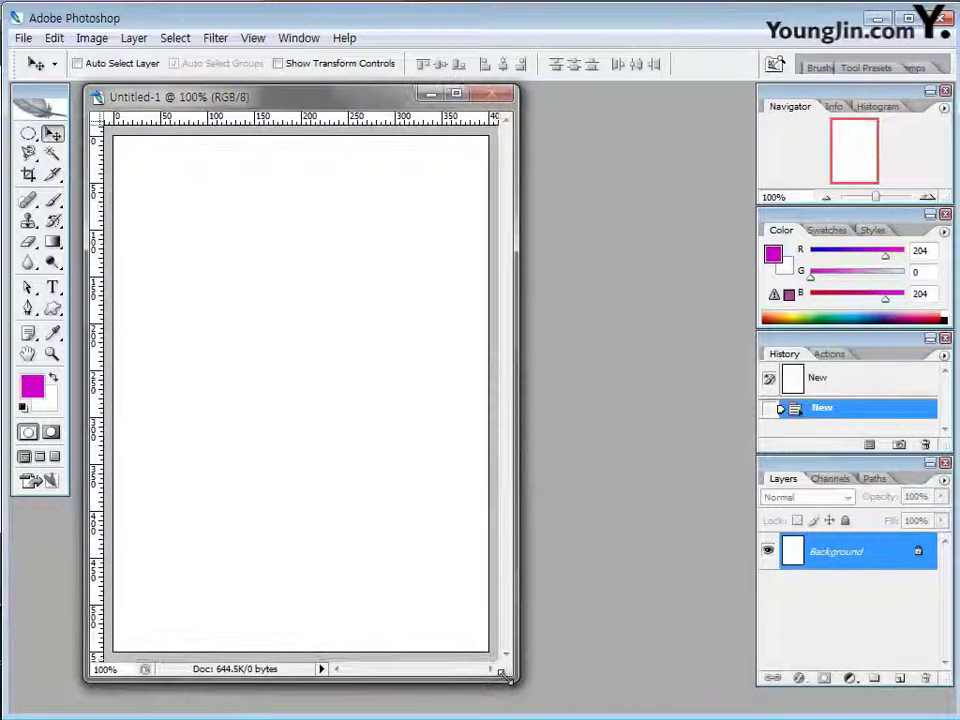
Save the new document in the Chapter02 folder as 기출따라하기-2-3 in Photoshop format.
click(22, 38)
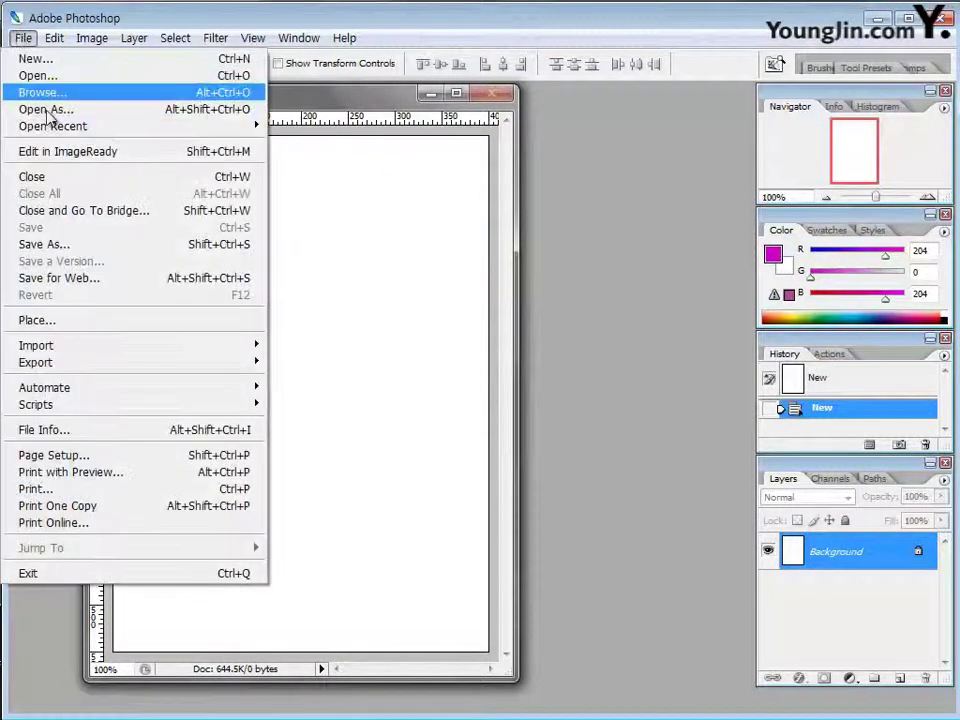
click(55, 246)
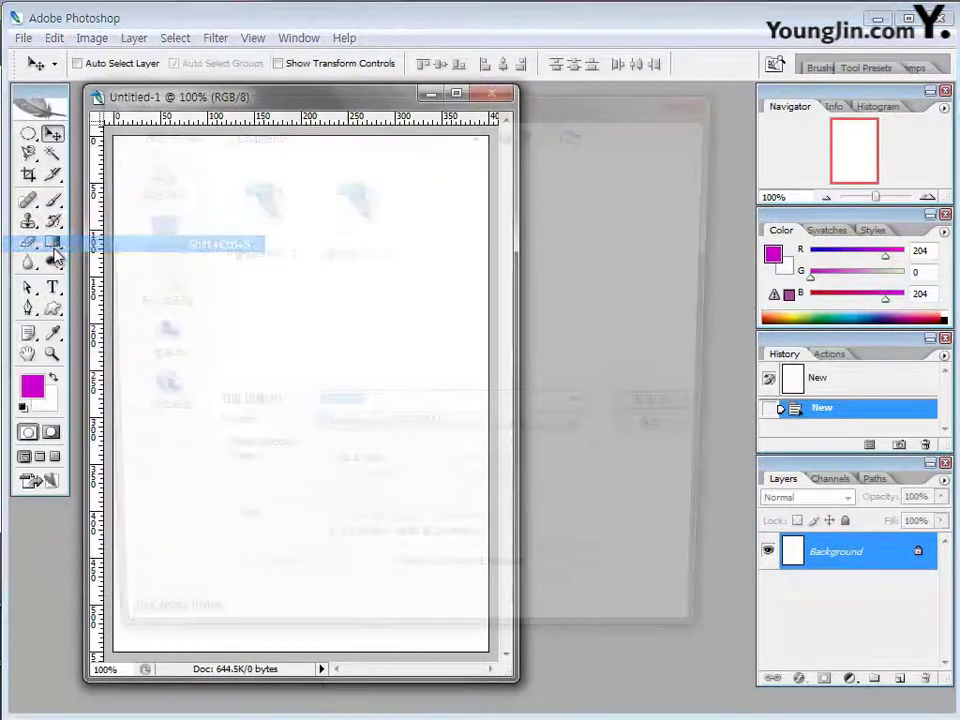
click(360, 255)
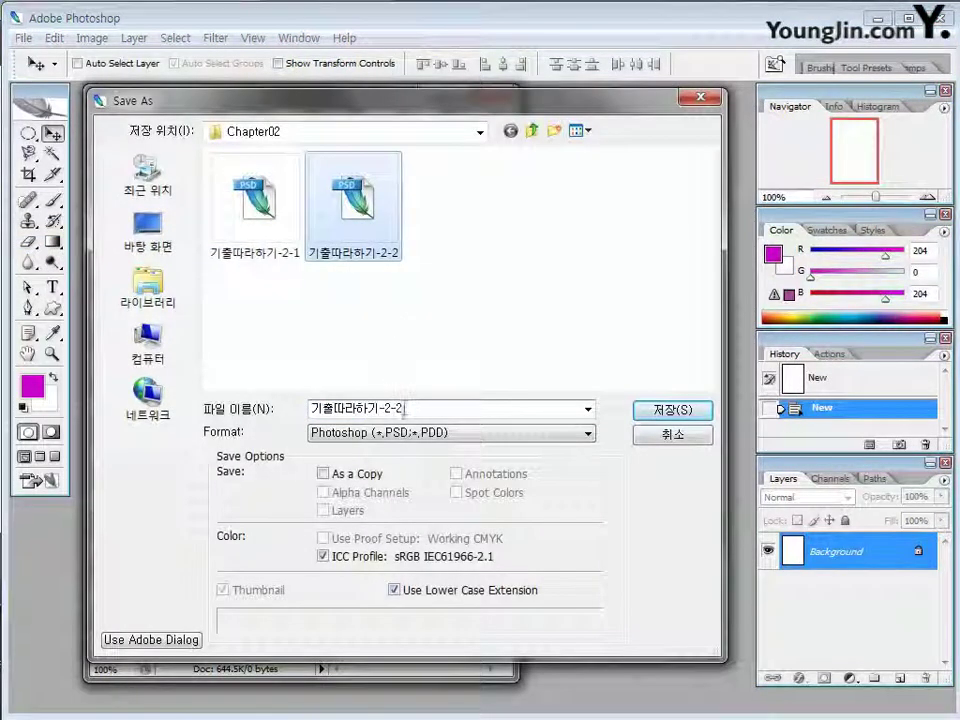
double_click(414, 407)
click(421, 411)
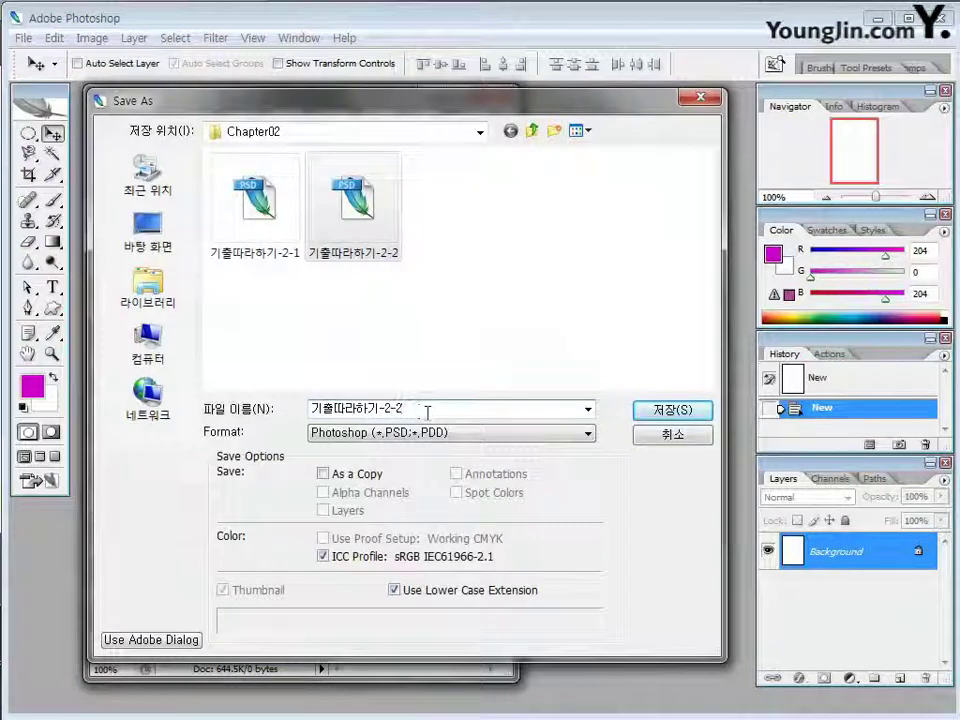
key(BackSpace)
text(3)
key(Return)
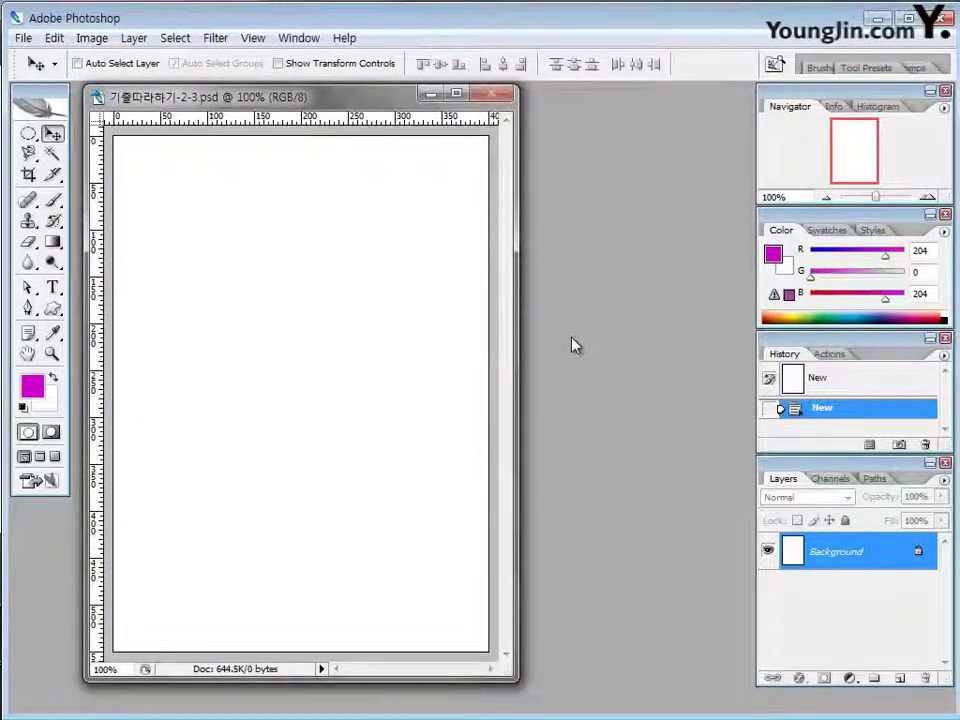
Open the source images 1급-8, 1급-9, 1급-10 and 1급-11 from the Chapter02 folder together.
key(ctrl+o)
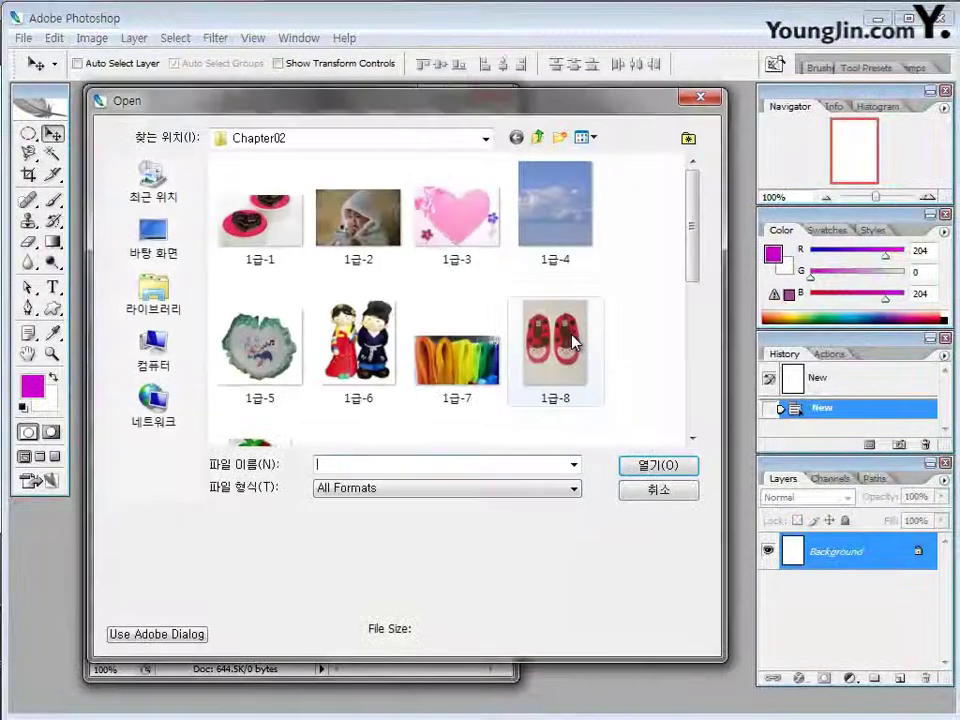
drag(693, 283, 690, 339)
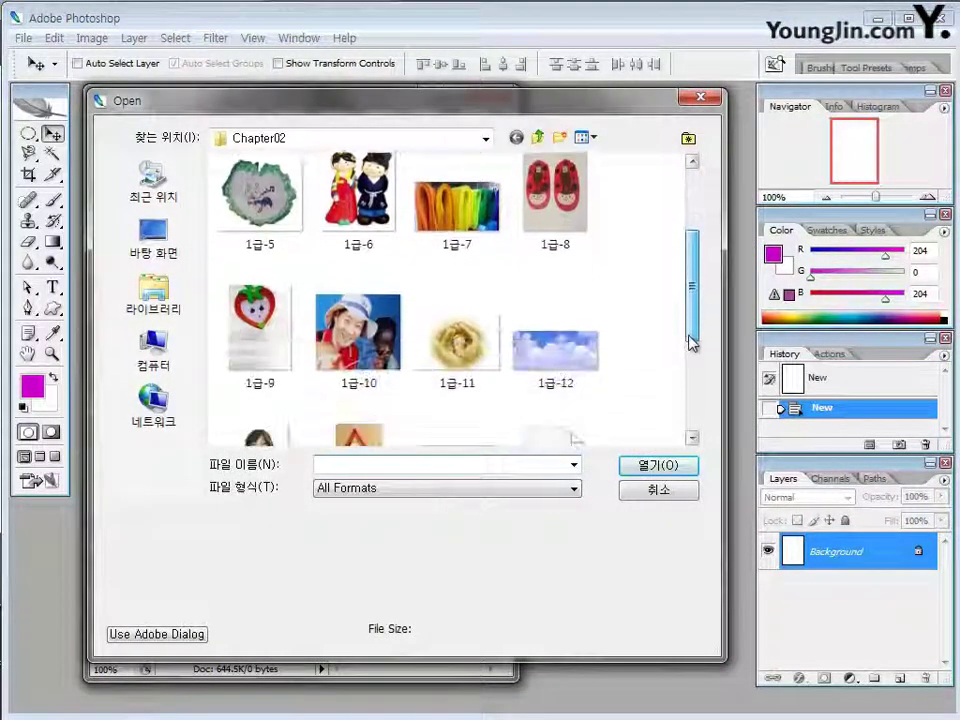
click(566, 226)
shift+click(470, 365)
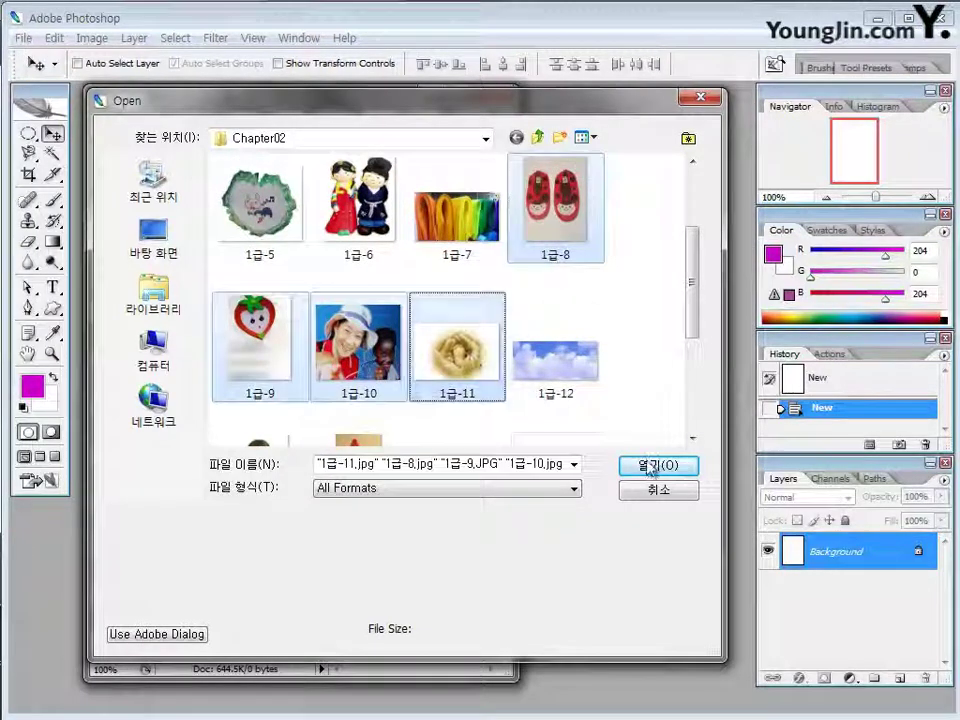
click(645, 464)
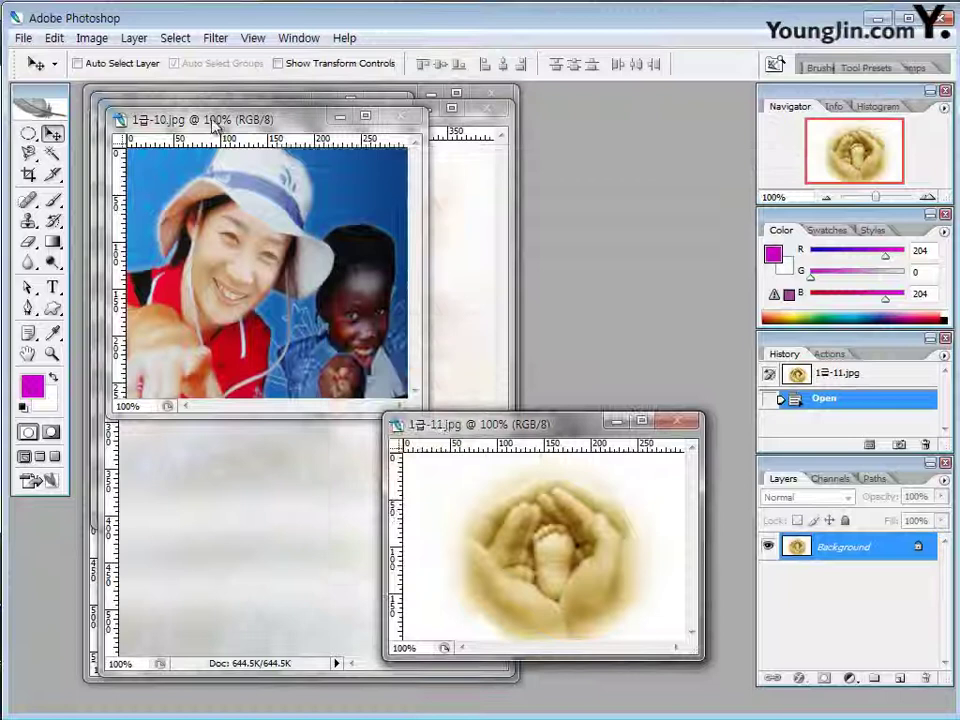
Spread out the source image windows and bring the strawberry image 1급-9 in front of the blank 기출따라하기-2-3 document.
drag(213, 122, 488, 540)
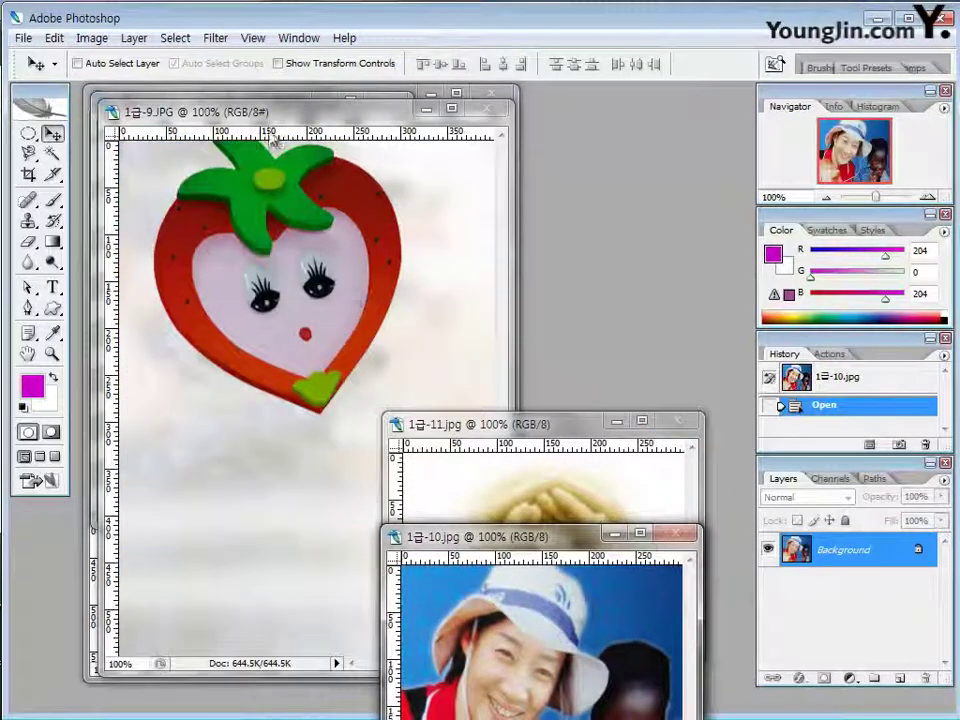
drag(263, 112, 540, 345)
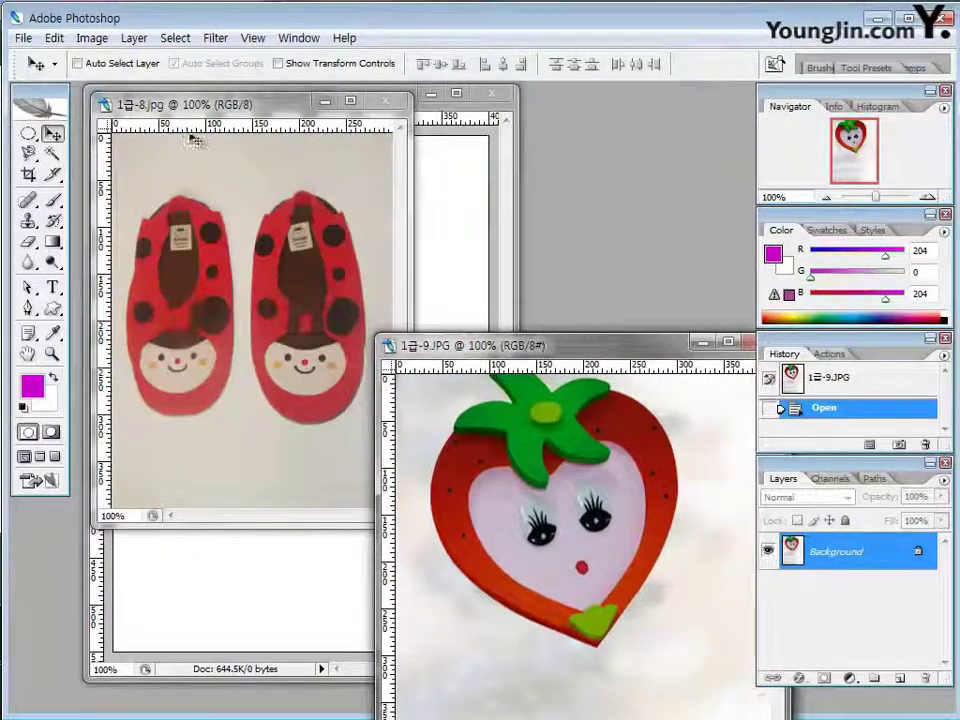
drag(215, 104, 109, 528)
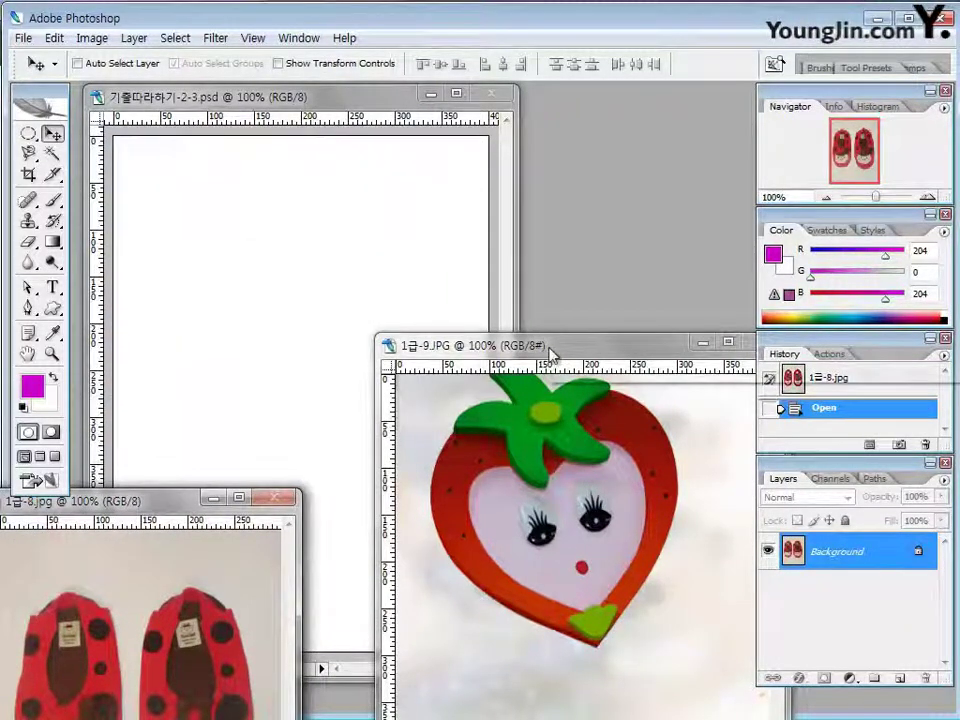
drag(551, 352, 446, 168)
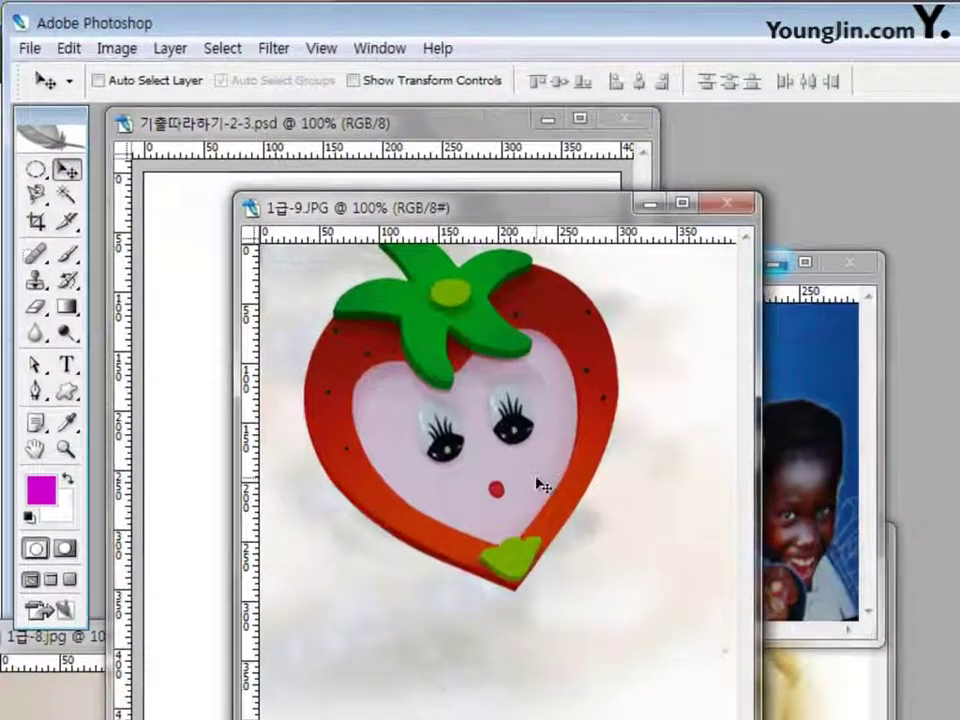
Copy the strawberry image into the 기출따라하기-2-3 document, align it with the canvas's upper edge, and close the 1급-9 source image.
drag(569, 492, 494, 443)
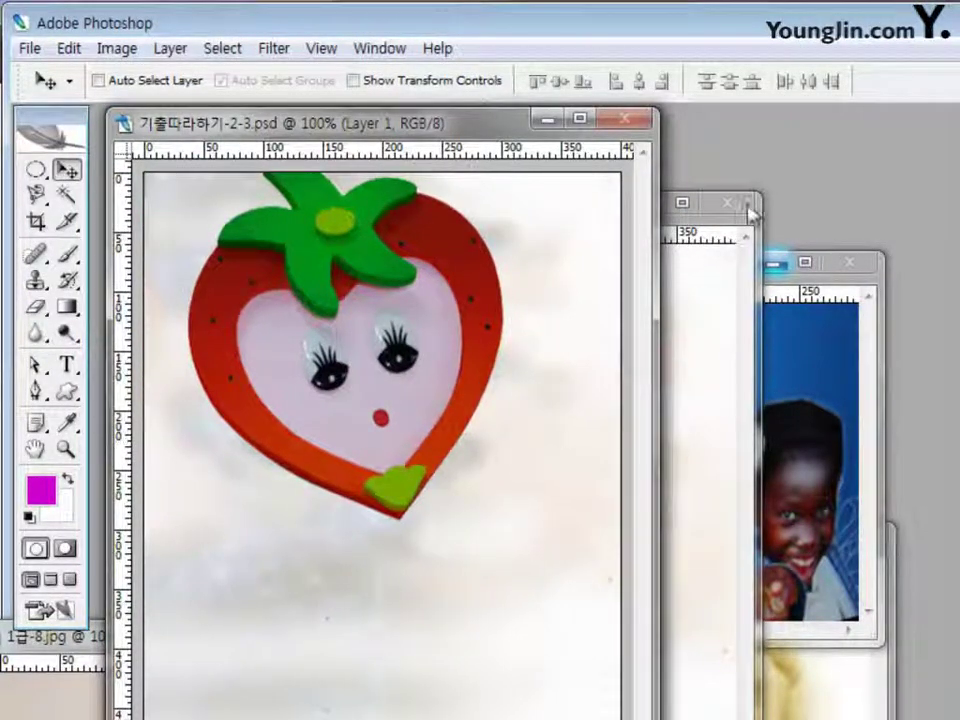
drag(748, 208, 735, 210)
click(711, 214)
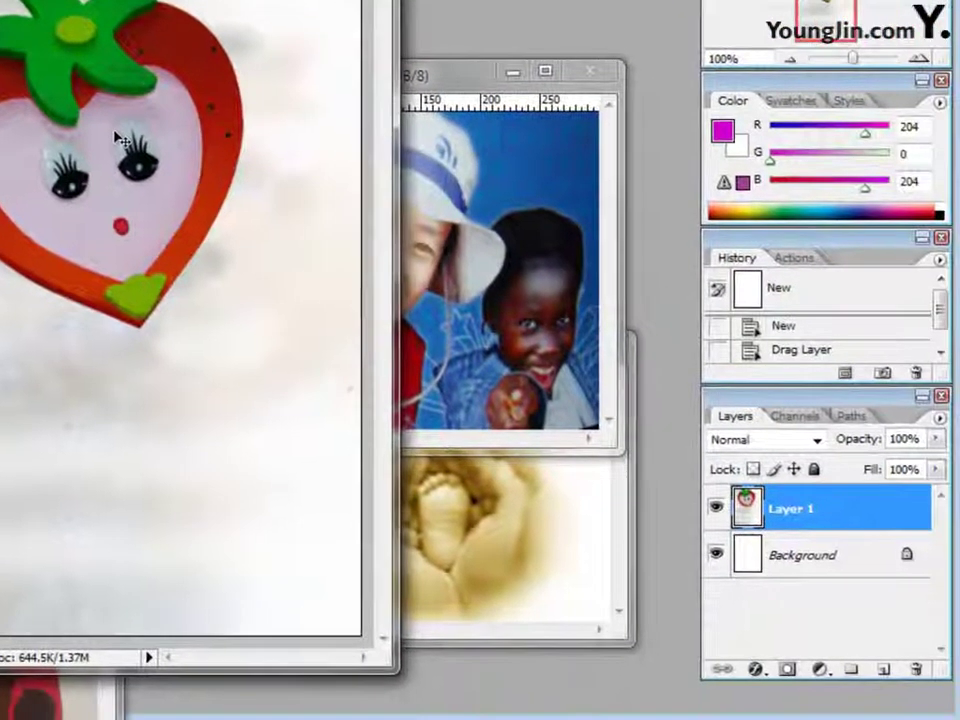
Rename the strawberry layer as 하트.
double_click(808, 506)
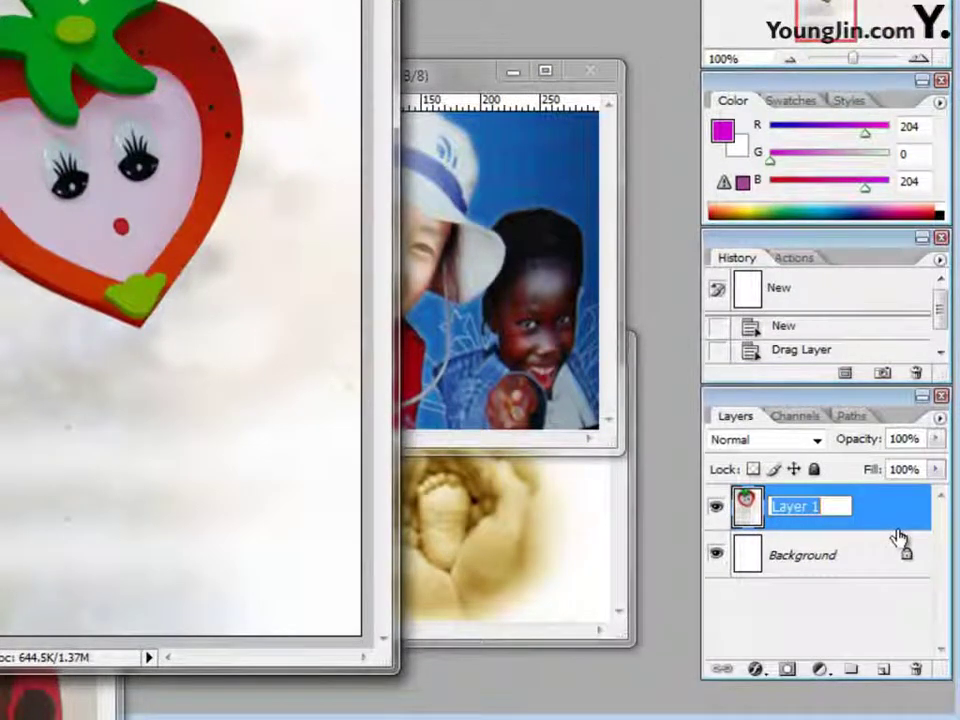
text(하트)
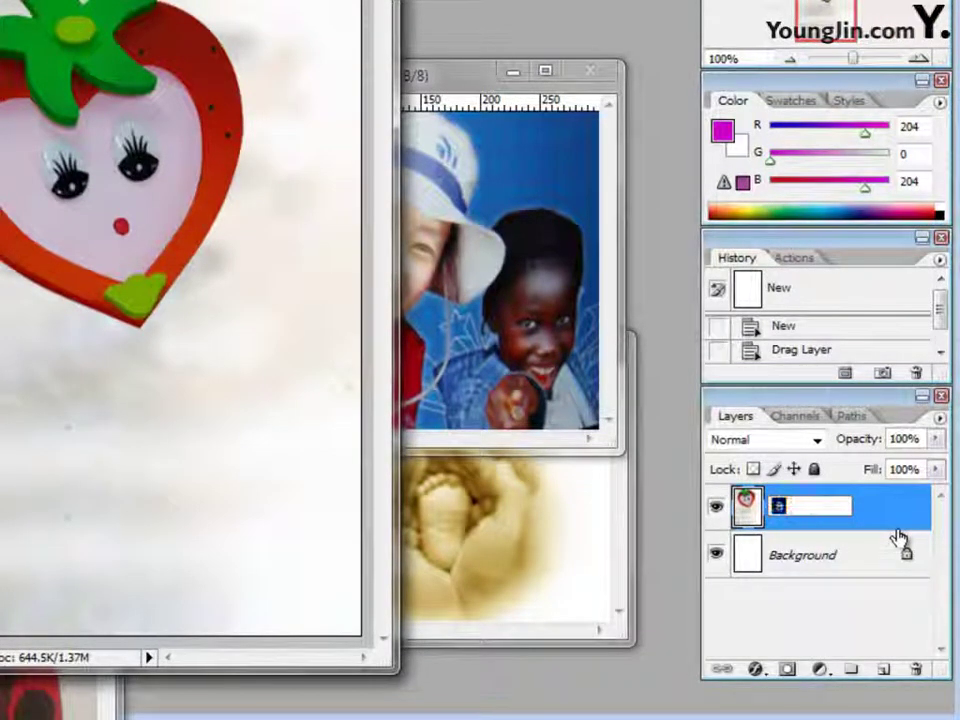
key(Return)
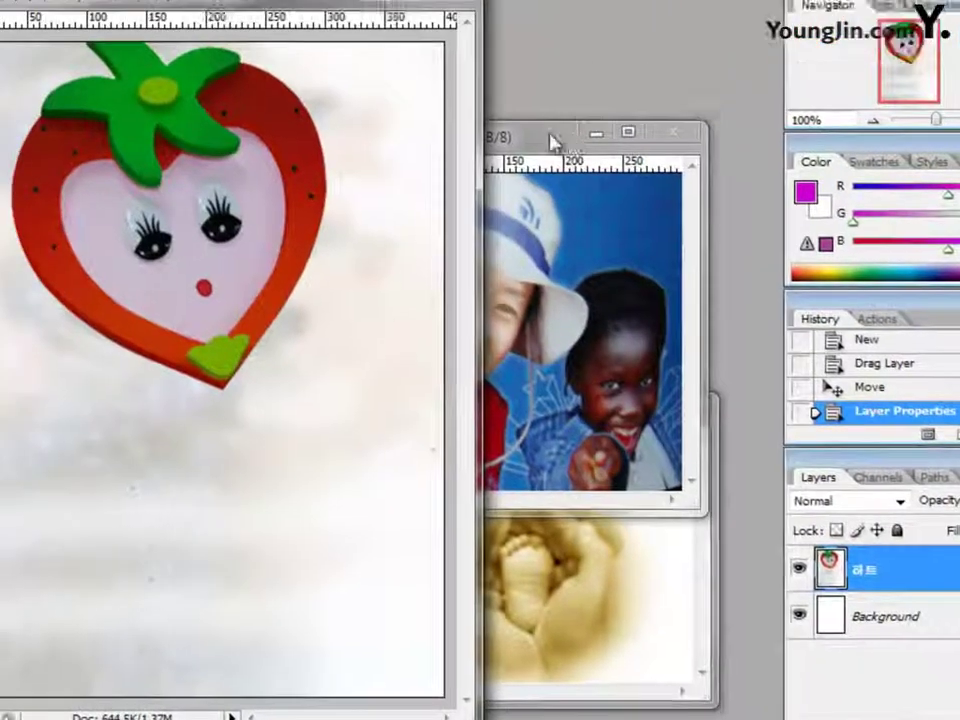
Copy the 1급-10 photo of the two people into the 기출따라하기-2-3 document and place it over the strawberry.
click(466, 75)
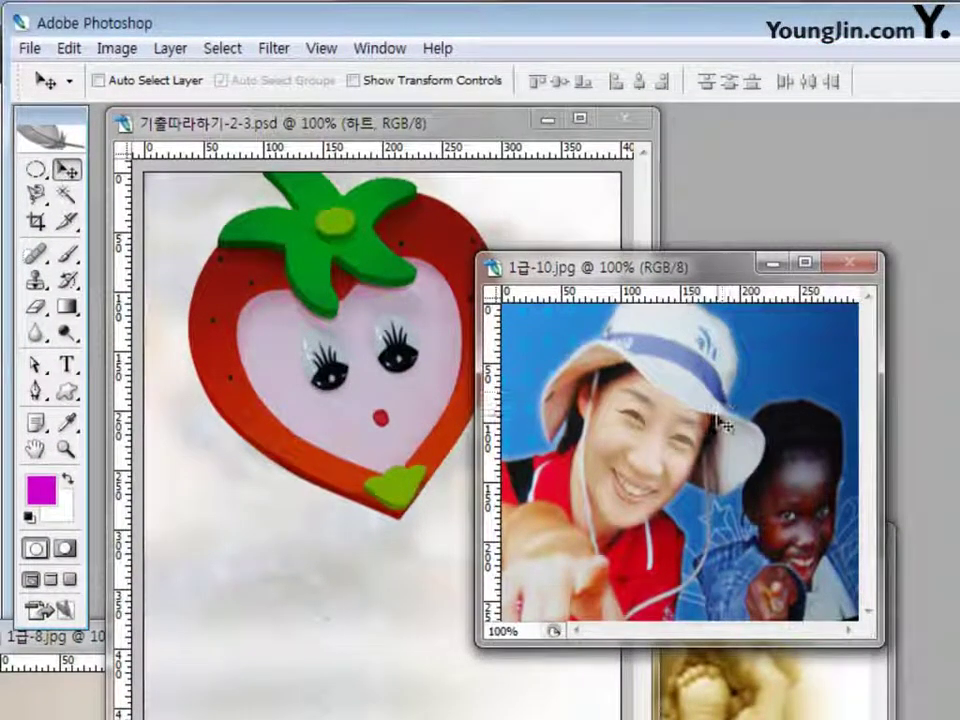
drag(671, 403, 422, 317)
key(shift+Left)
key(shift+Up)
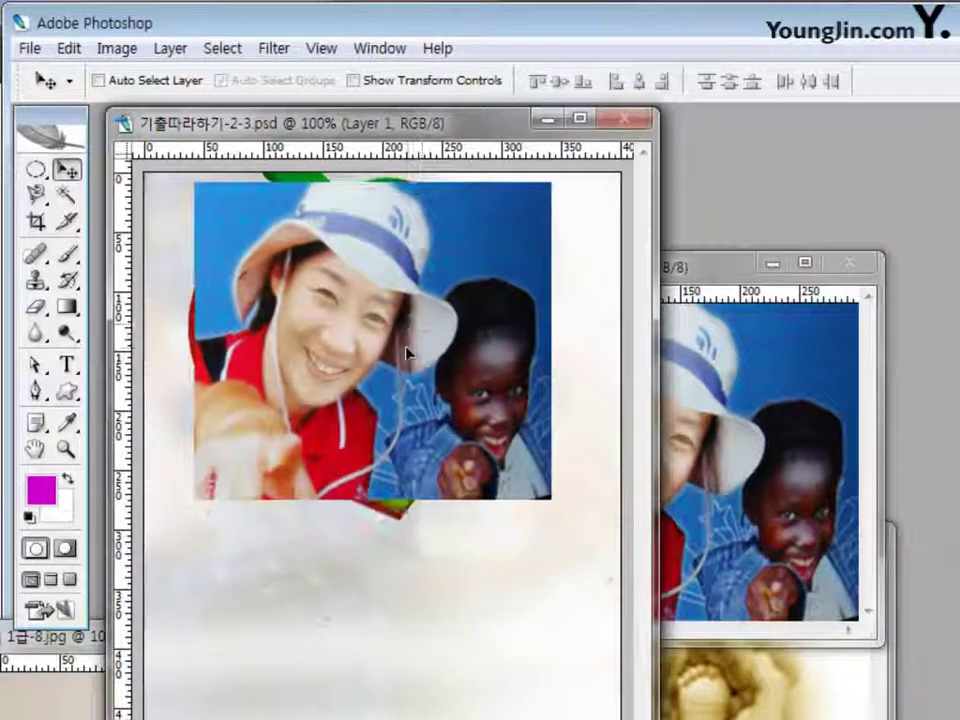
key(shift+Left)
Scale the people photo to about 67.3% width and 76% height, positioned over the strawberry's inner heart.
key(ctrl+t)
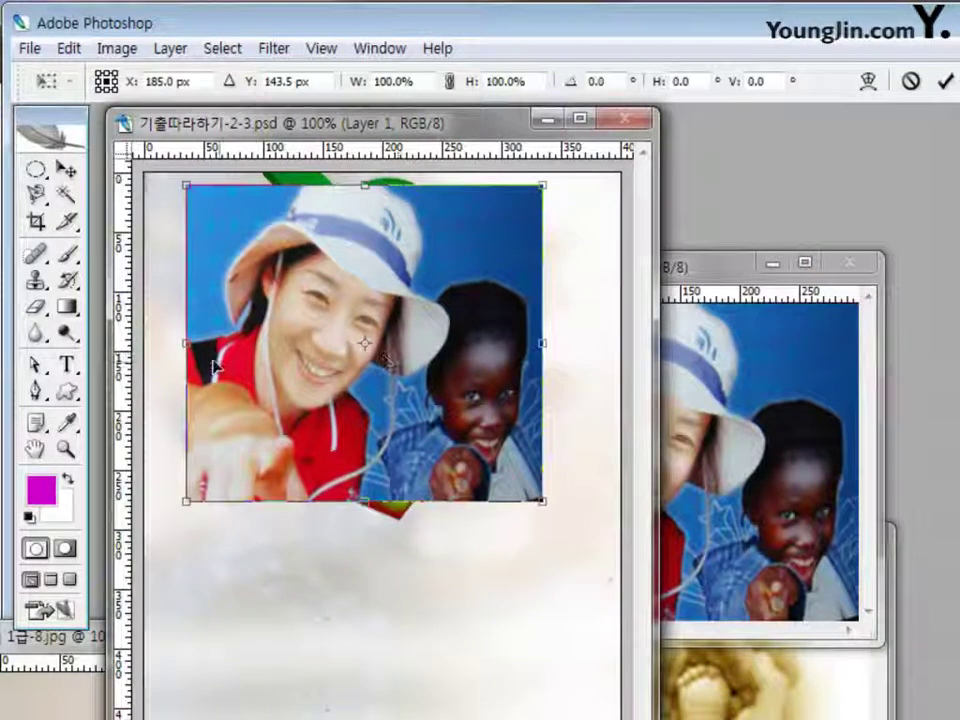
drag(184, 344, 250, 351)
drag(356, 377, 331, 377)
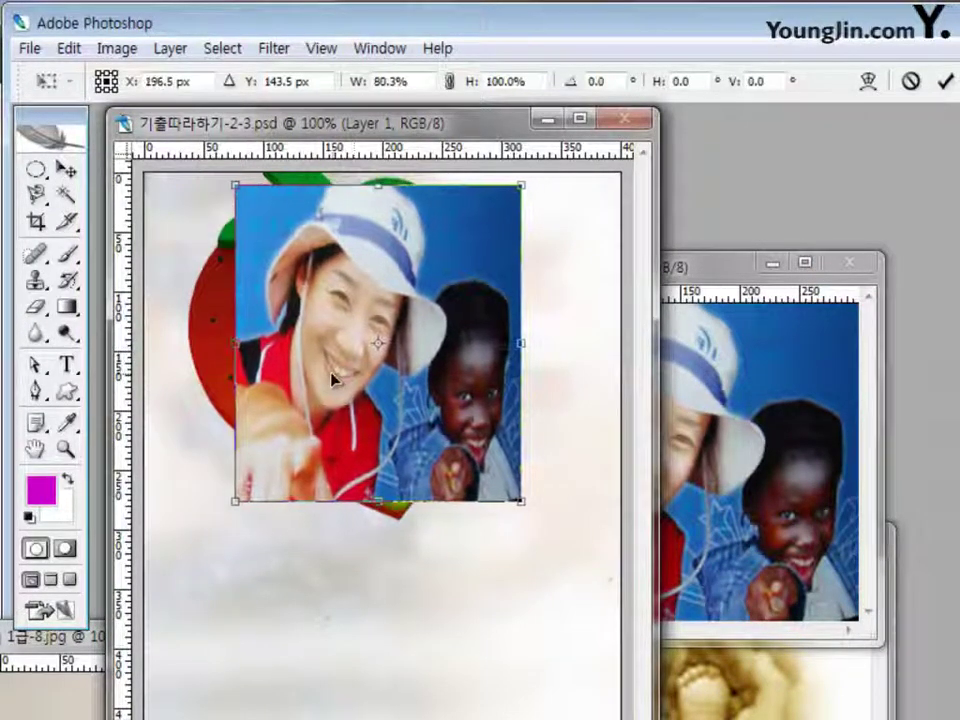
drag(517, 343, 473, 343)
drag(356, 502, 356, 495)
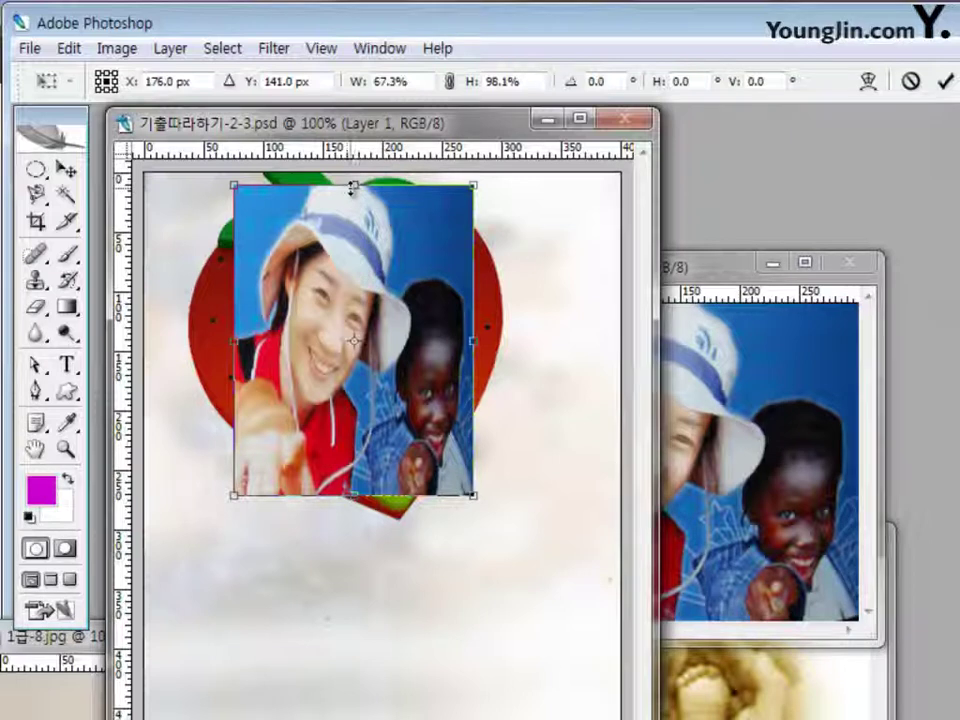
drag(352, 187, 371, 198)
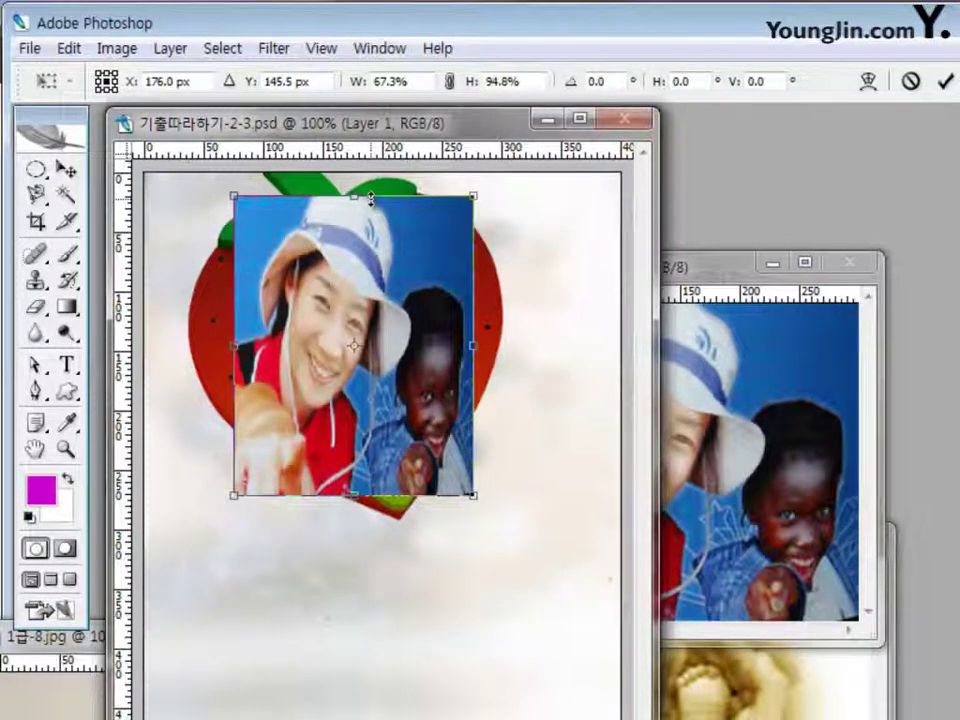
drag(371, 197, 374, 258)
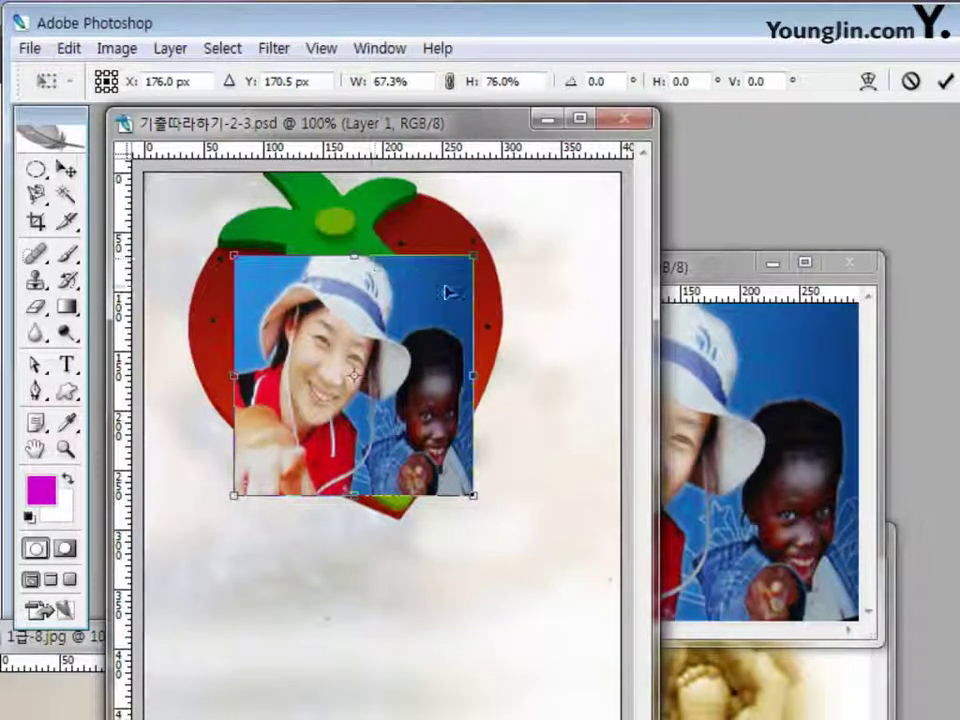
key(Return)
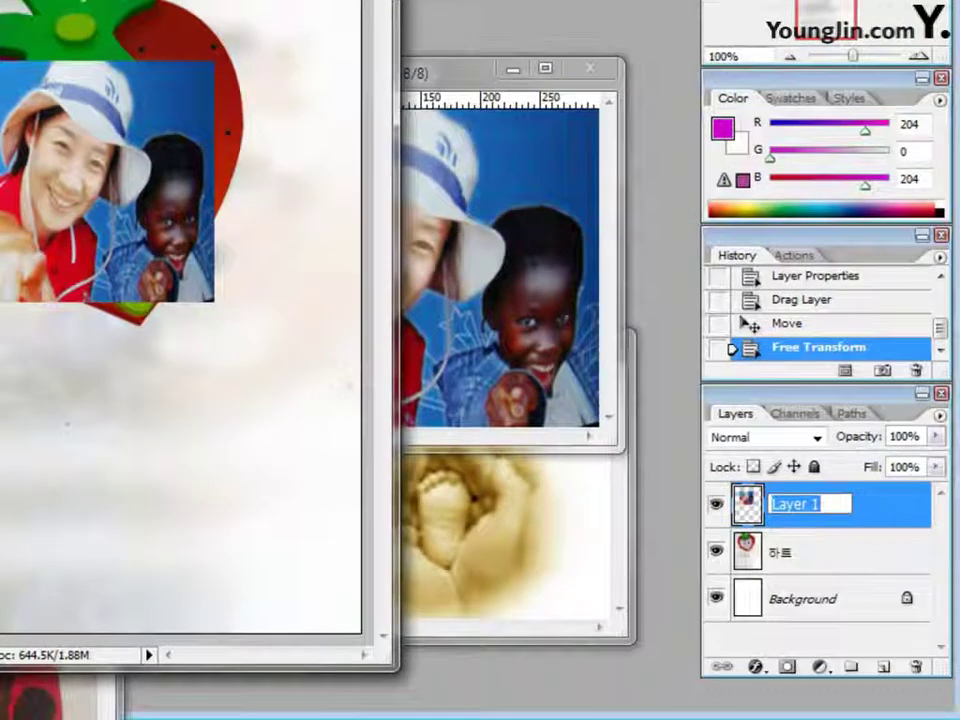
Rename the people photo's layer as 사람 and close the 1급-10 source image.
text(사랑)
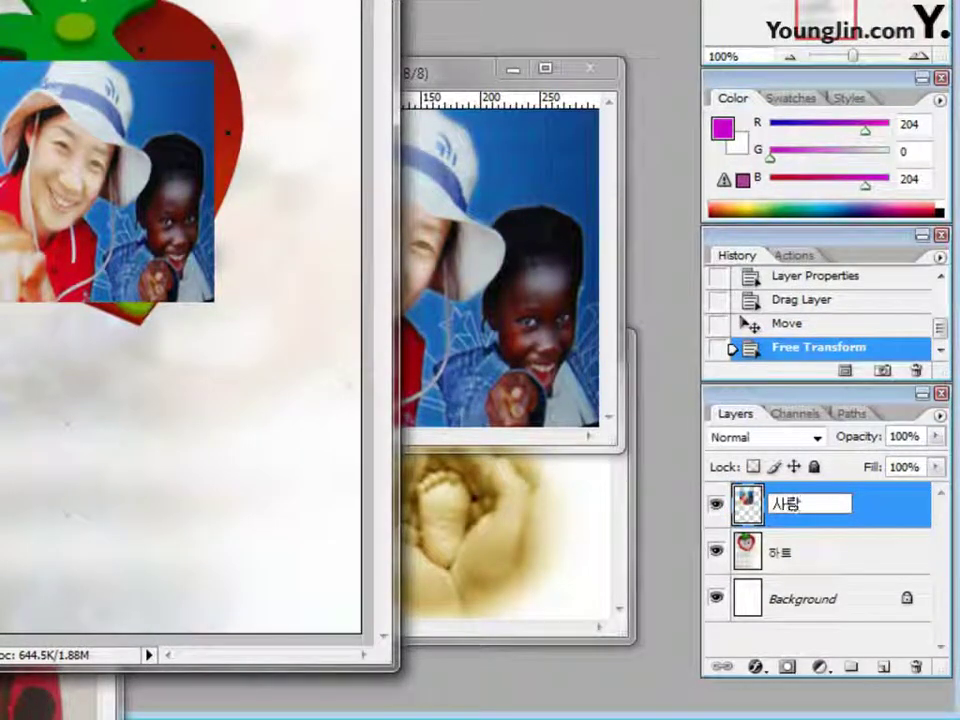
key(Return)
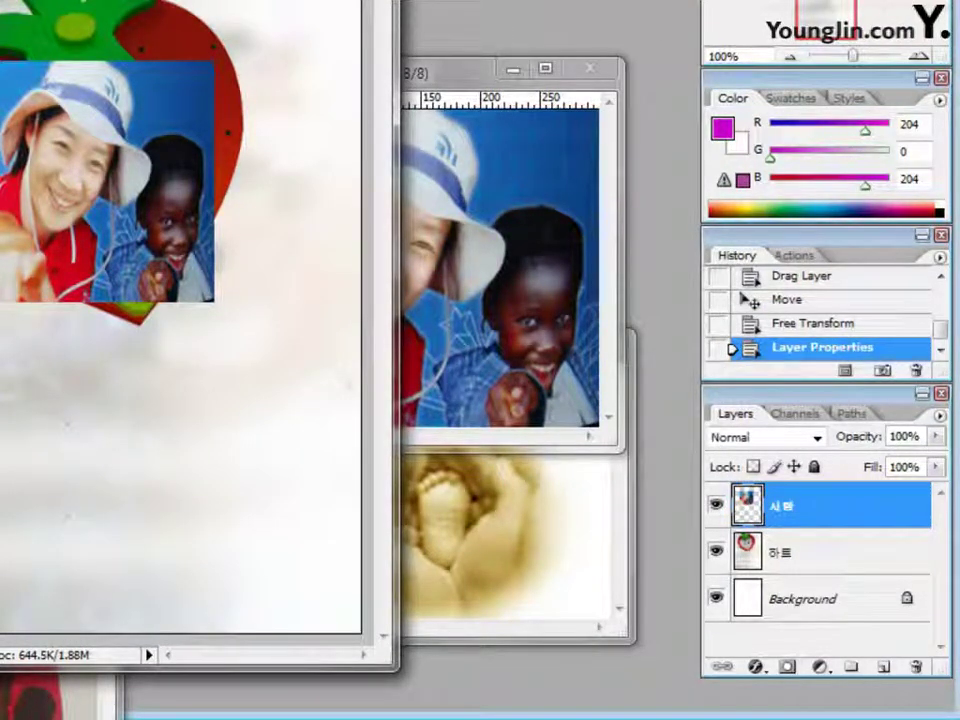
click(600, 70)
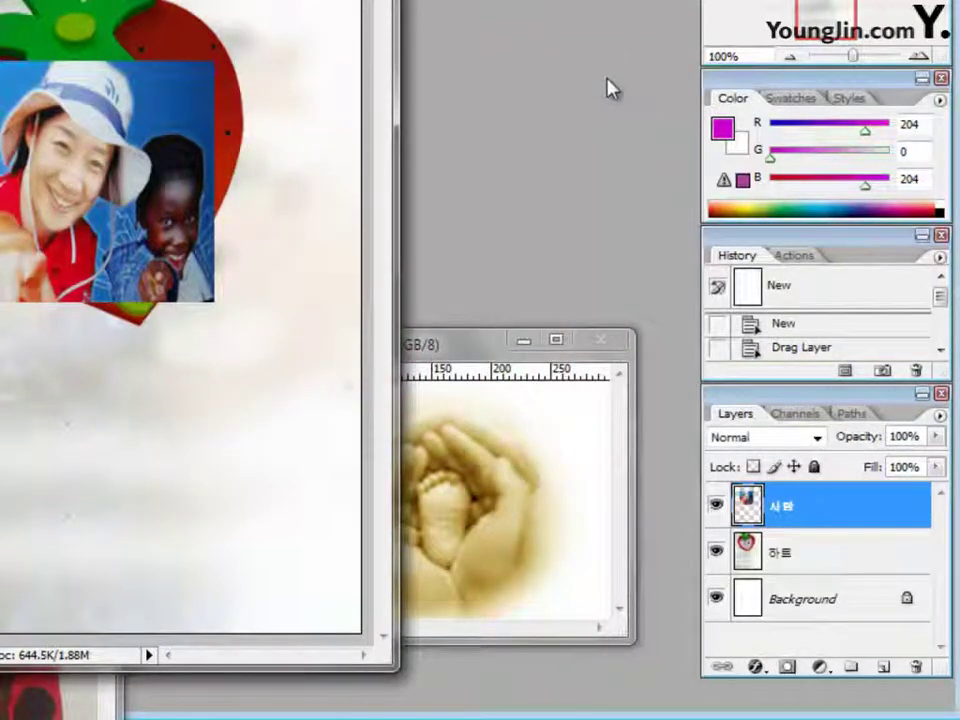
Trace the strawberry's inner heart with the Magnetic Lasso while the 사람 layer is hidden, and mask the 사람 layer to that selection.
click(716, 508)
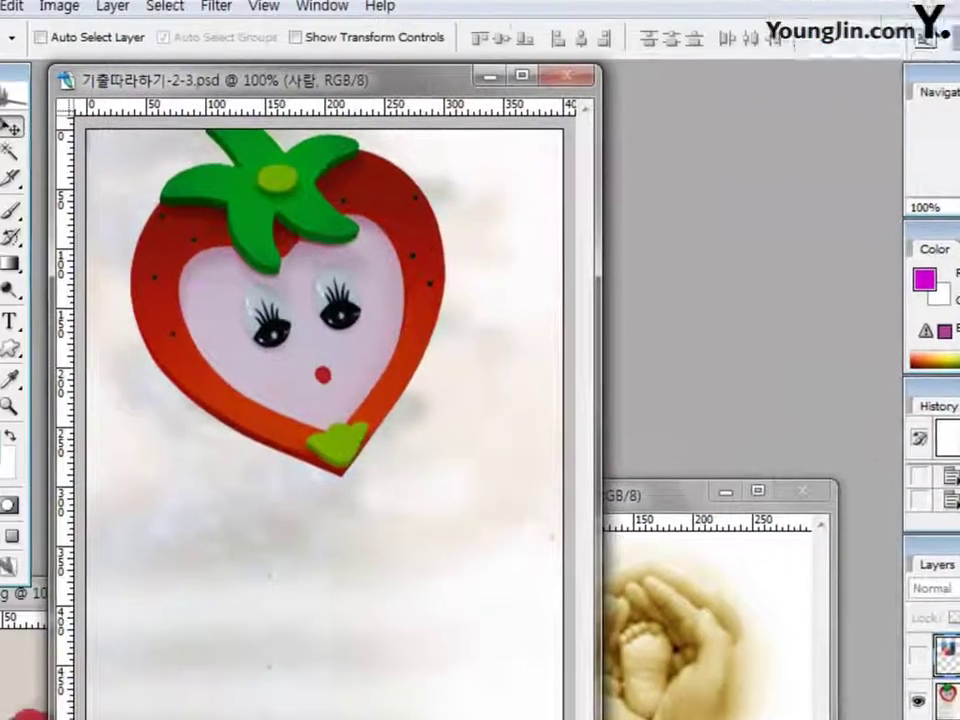
click(36, 196)
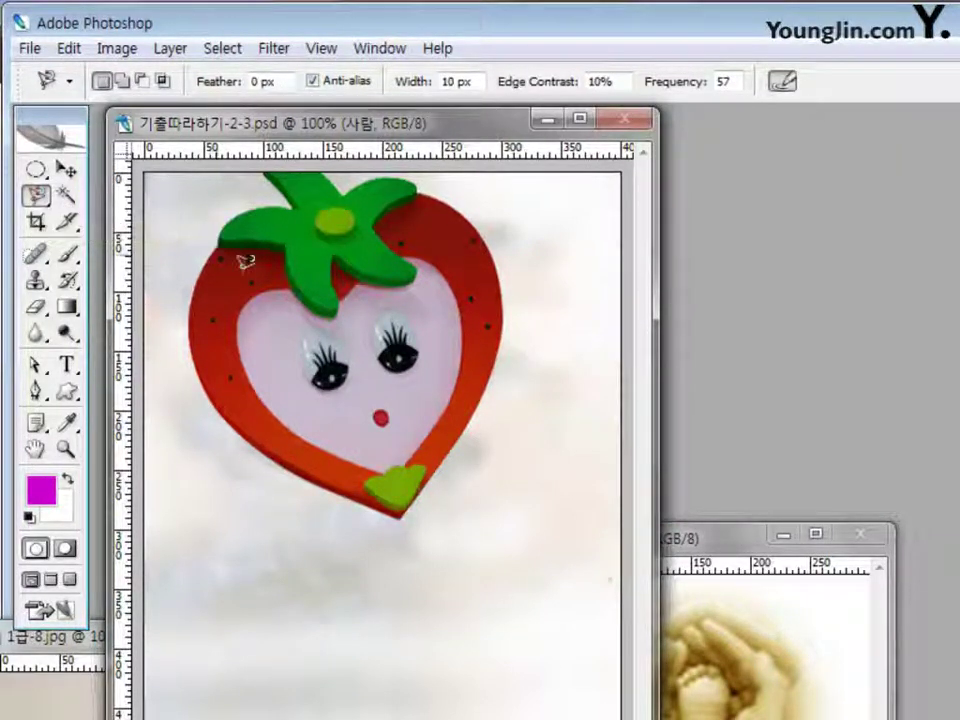
click(342, 292)
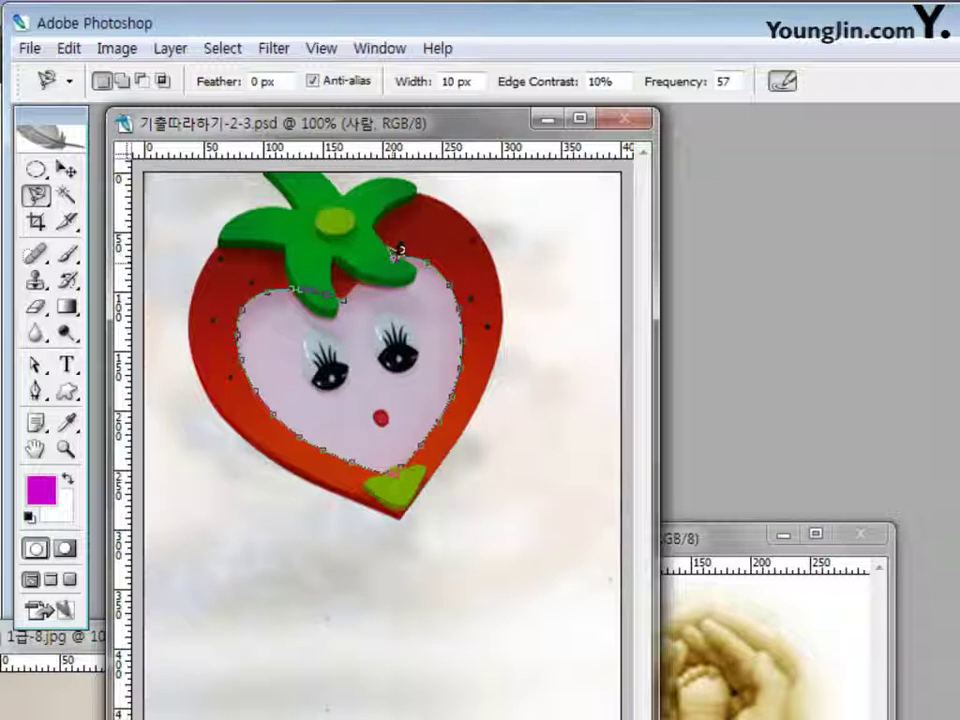
double_click(354, 274)
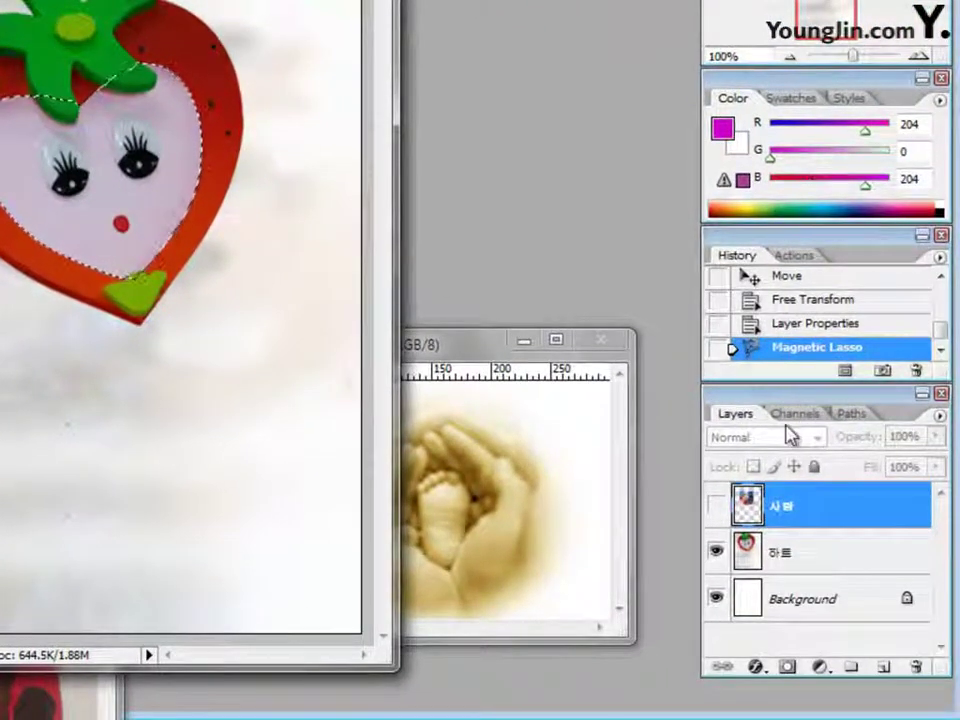
click(716, 506)
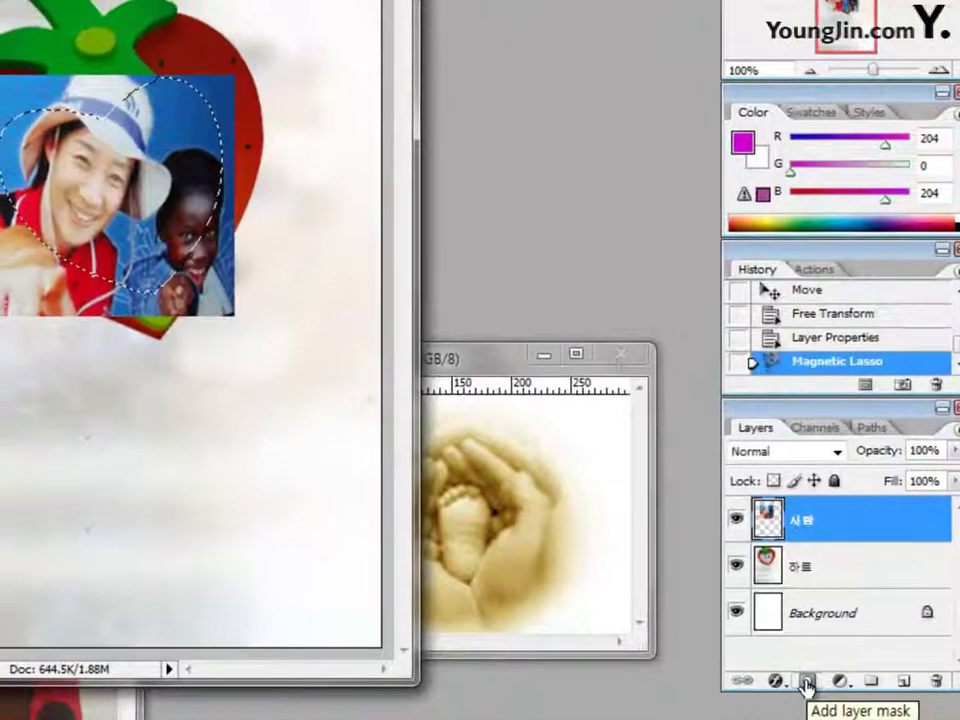
click(786, 667)
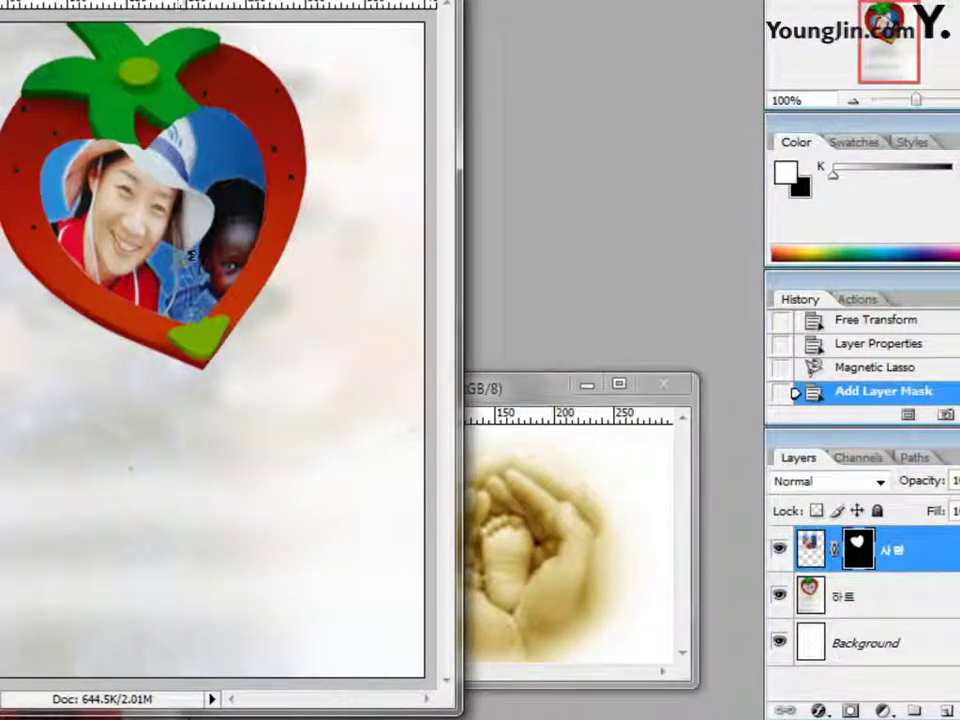
Apply the Rough Pastels filter to the 하트 layer with its current settings.
click(889, 600)
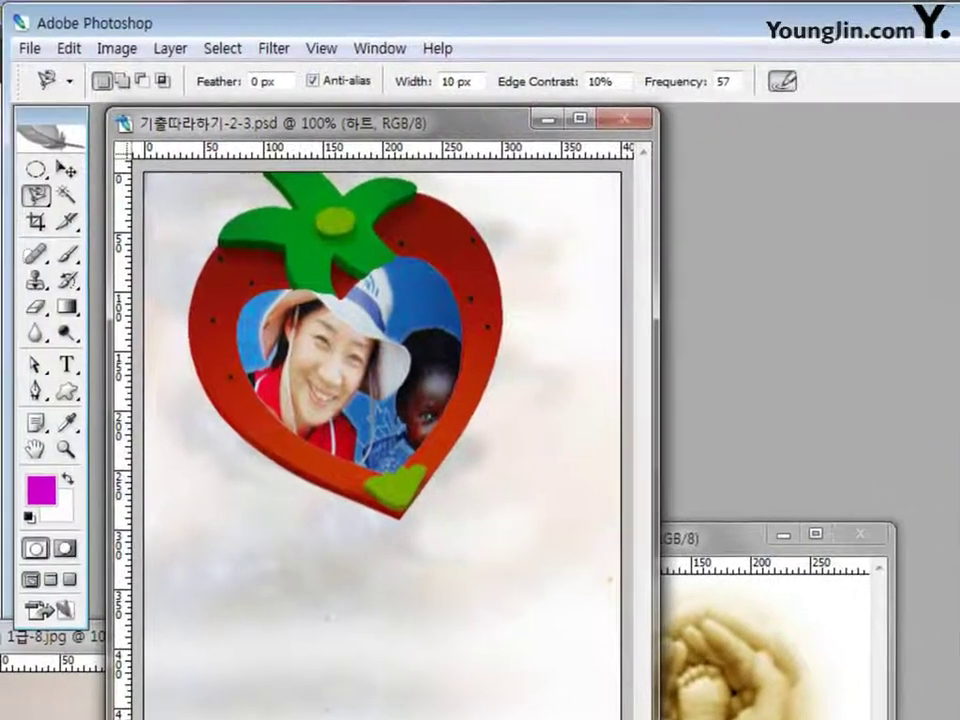
click(284, 55)
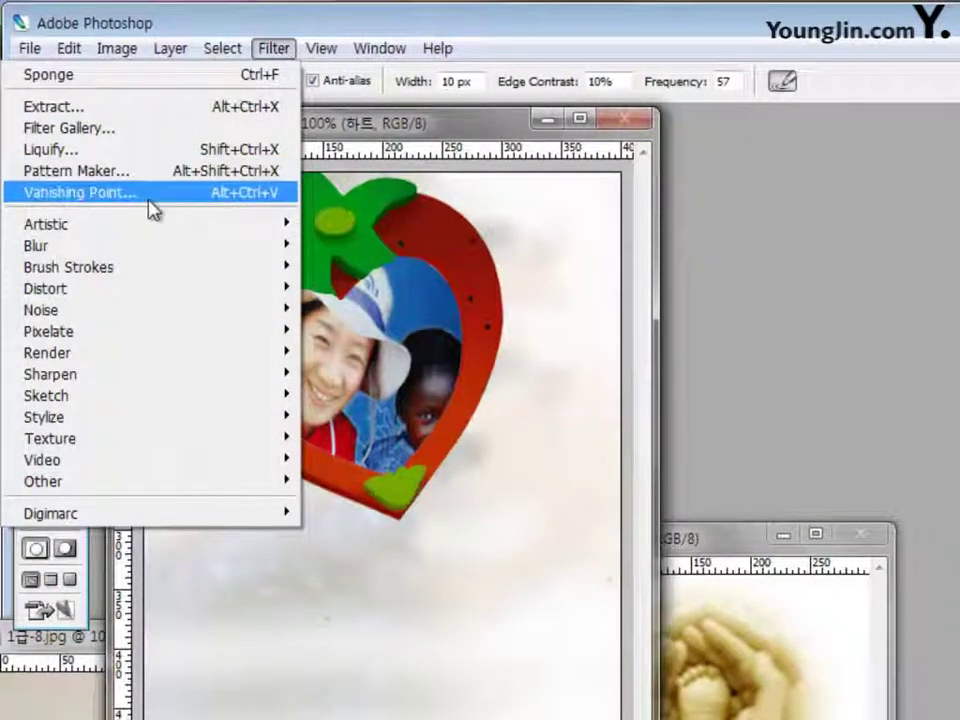
mouse_move(146, 238)
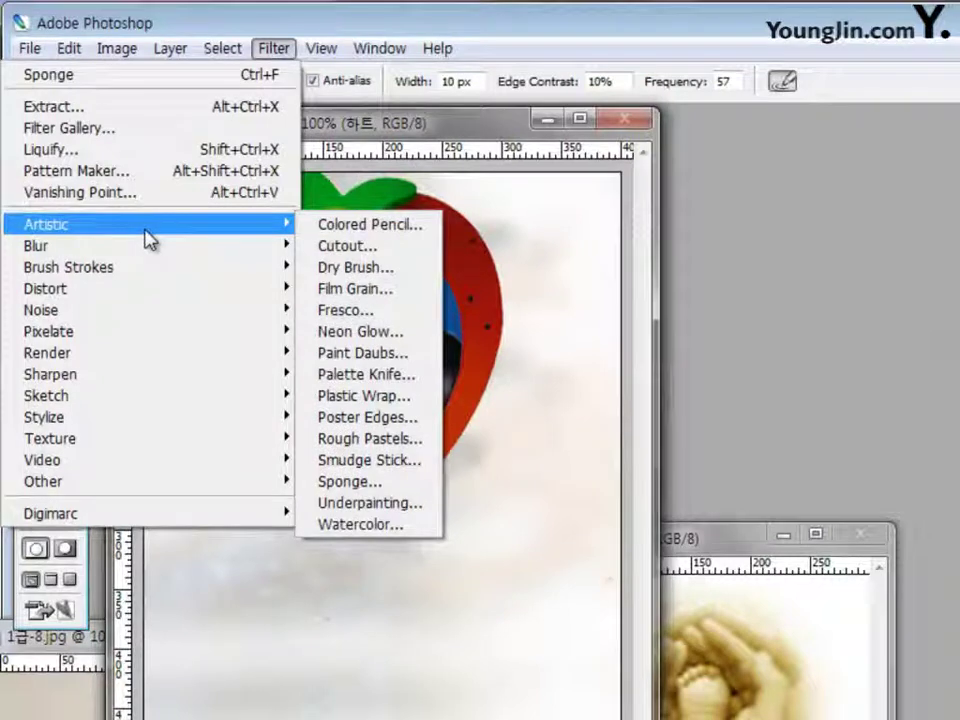
click(415, 448)
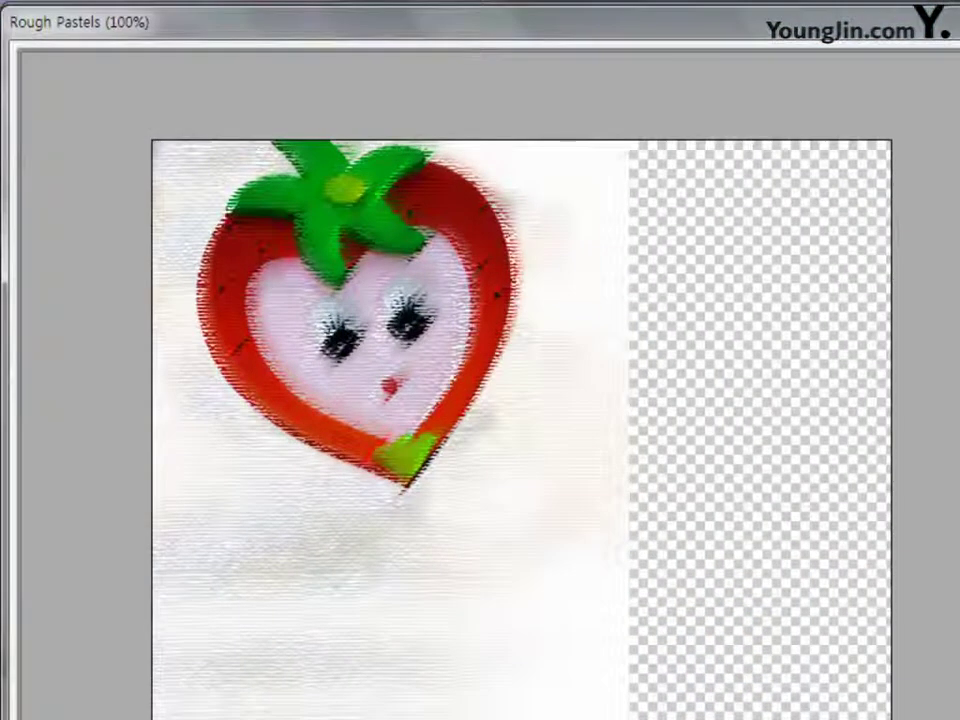
key(Return)
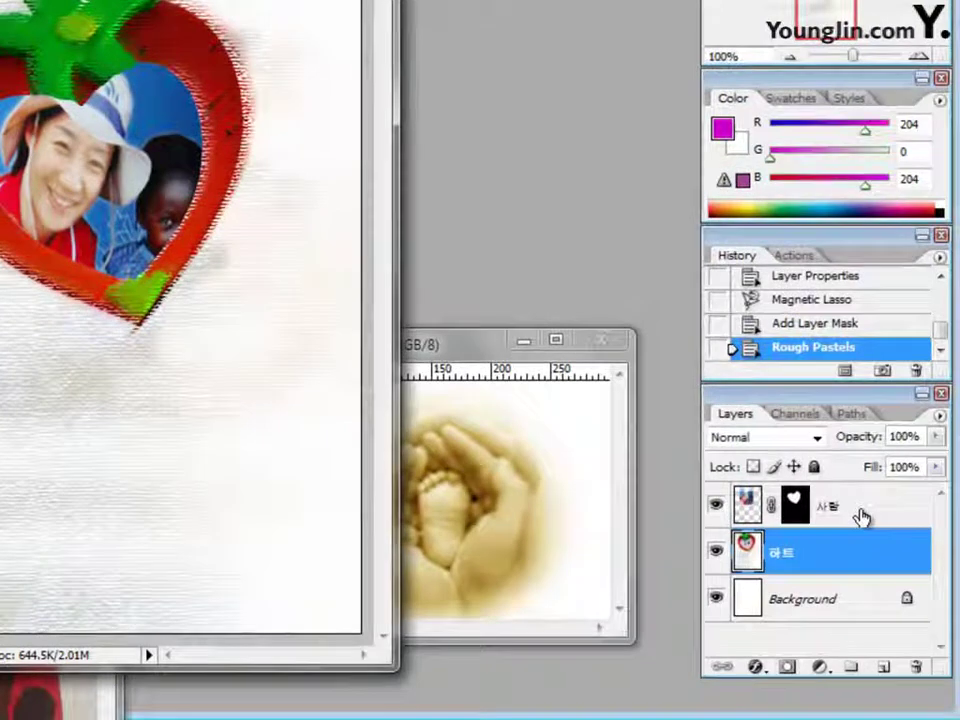
Desaturate the photo on the 사람 layer.
click(862, 516)
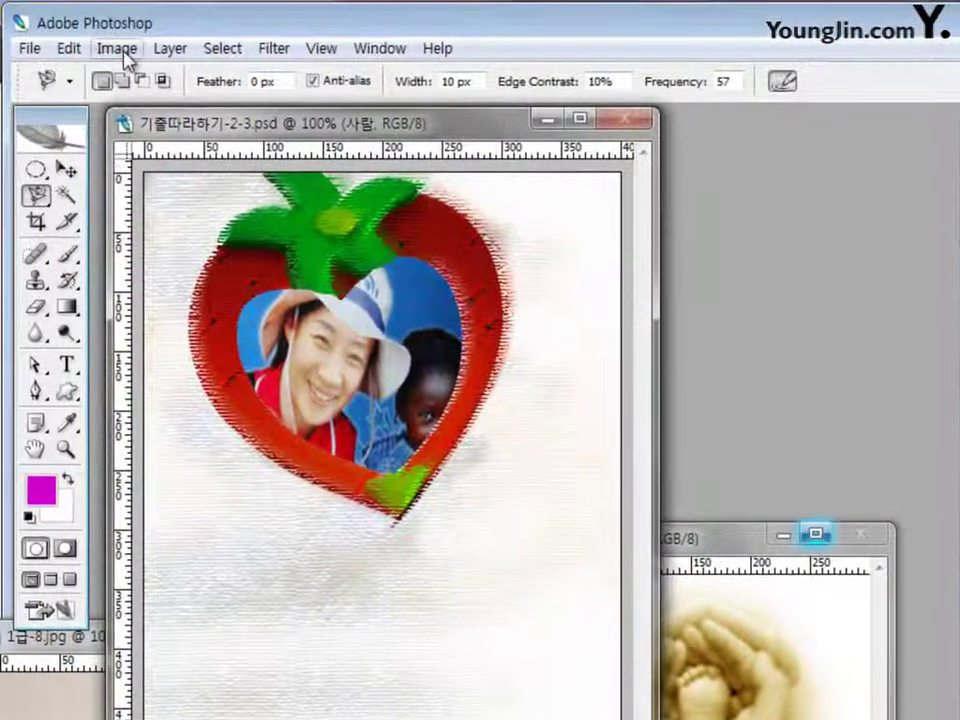
click(120, 50)
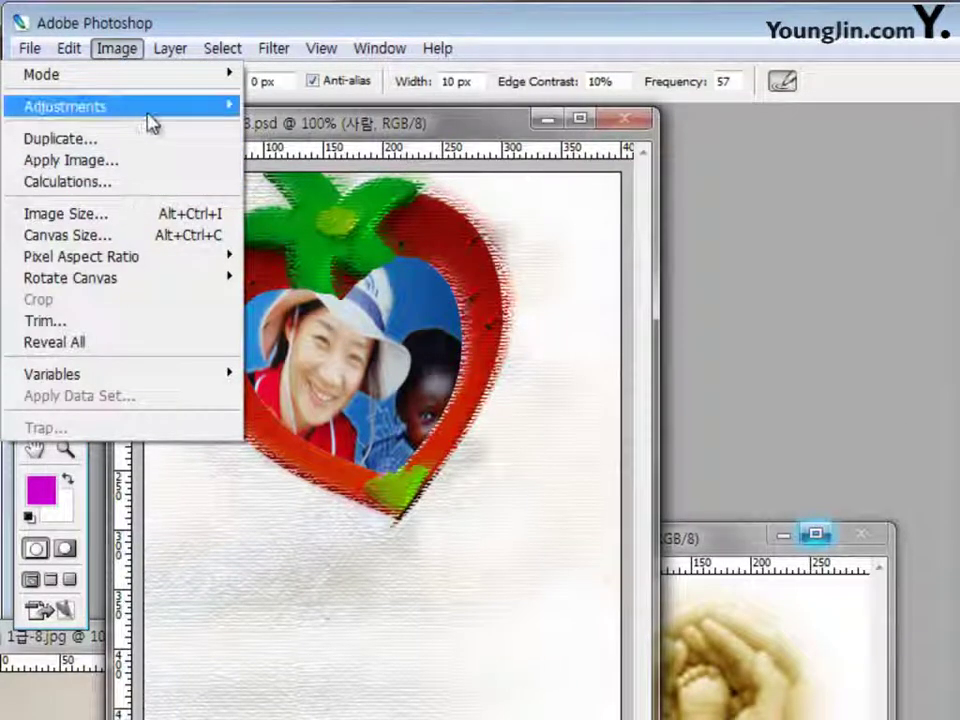
mouse_move(153, 114)
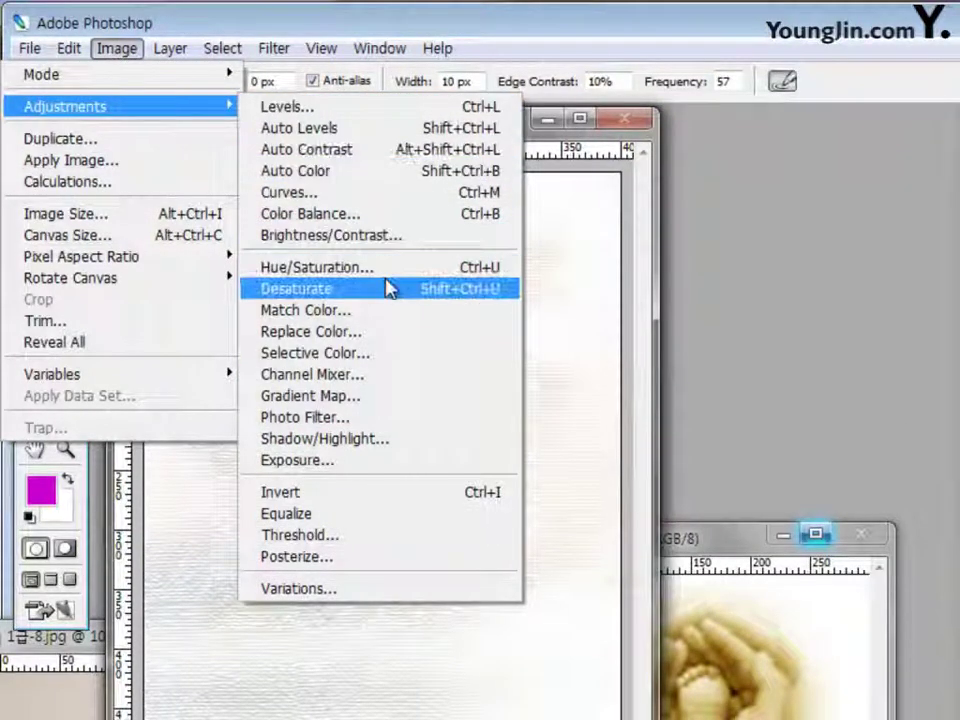
click(391, 291)
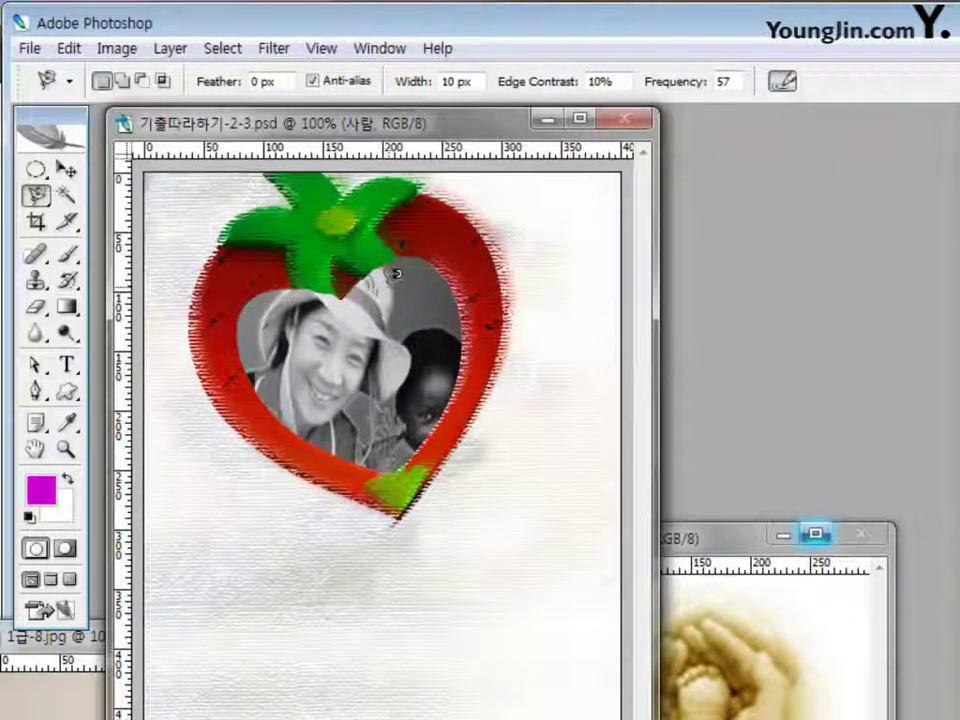
Tint the 사람 layer purple with Color Balance levels of 90, -45 and 60 in the midtones.
click(116, 50)
mouse_move(139, 114)
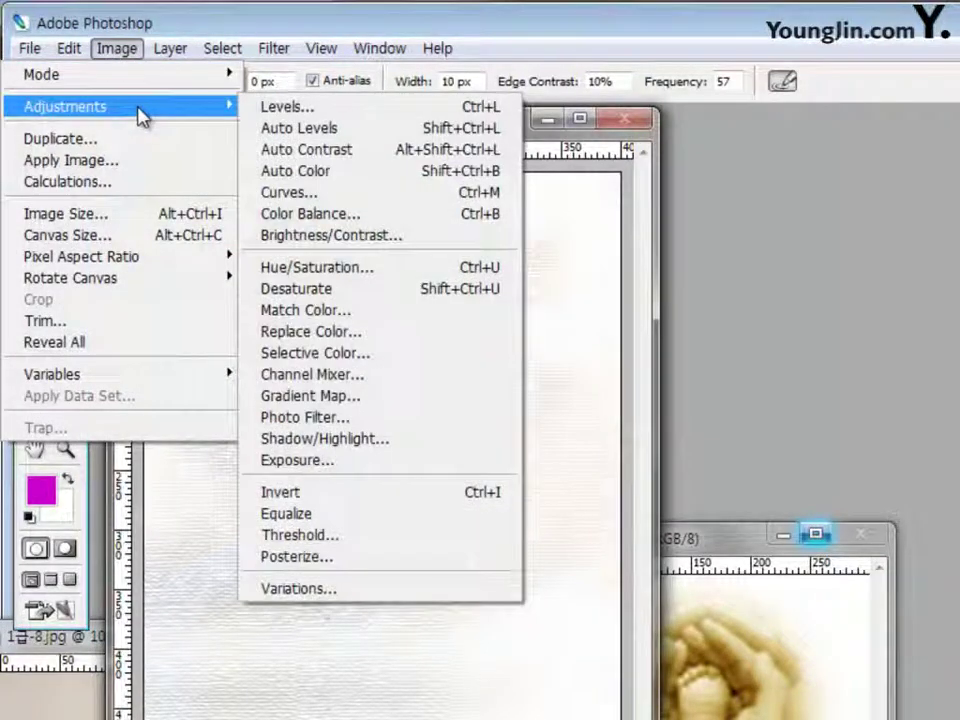
click(431, 215)
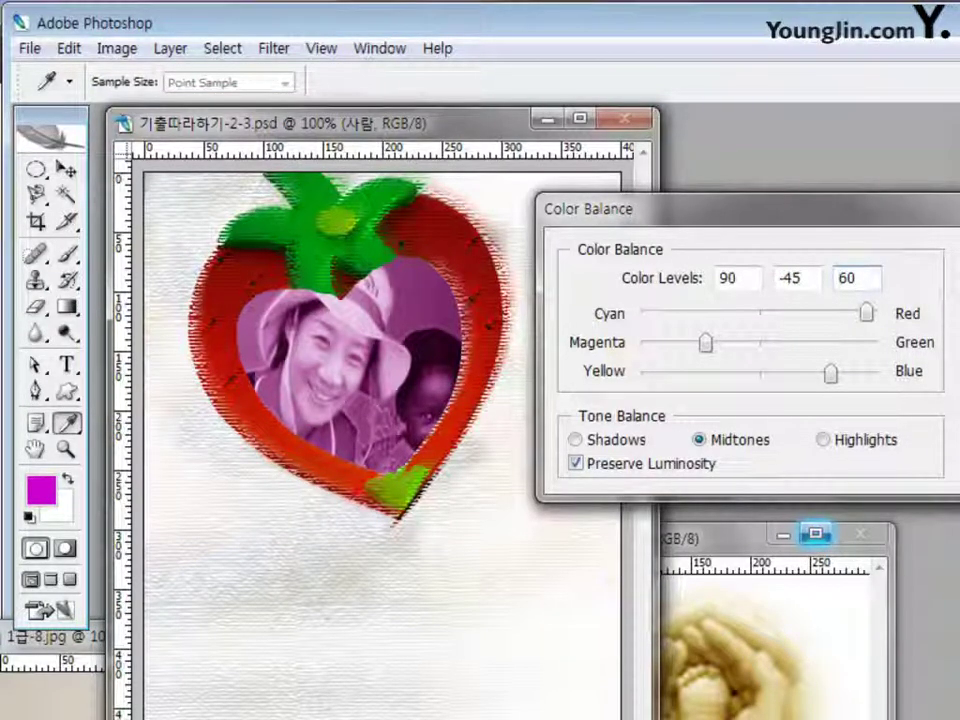
key(Return)
key(l)
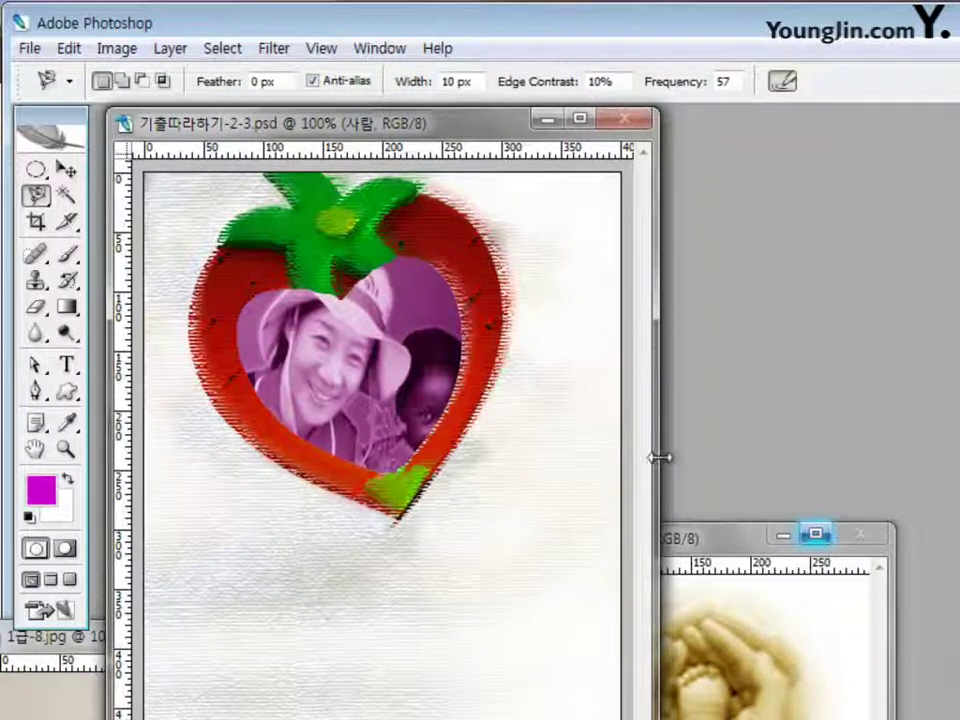
Select both shoes in 1급-8.jpg by picking the background with the Magic Wand at tolerance 32 and inverting the selection.
click(35, 688)
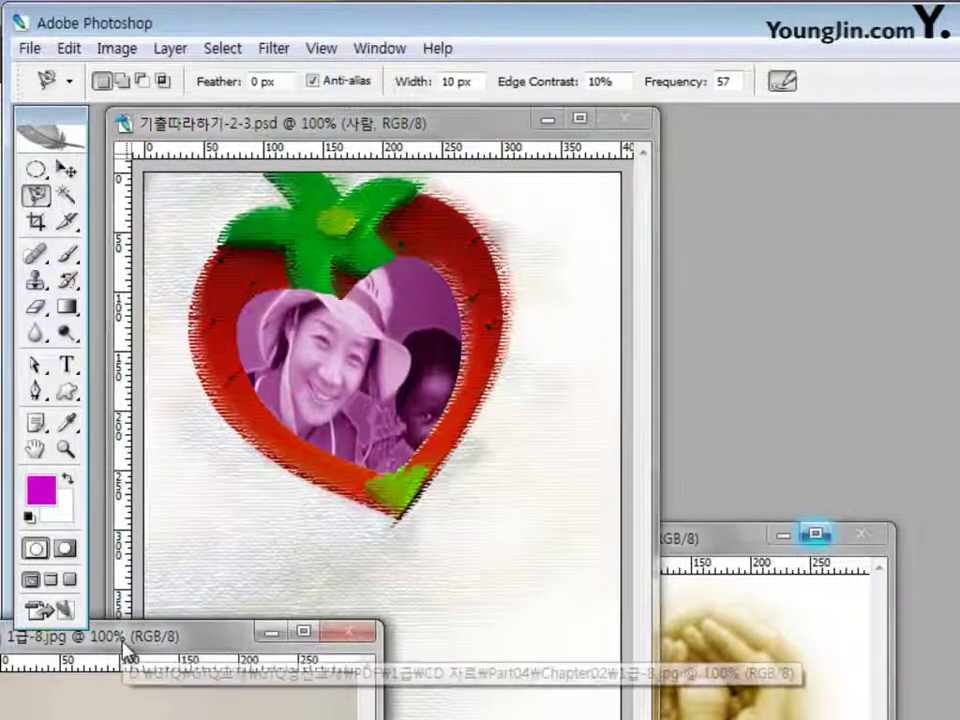
drag(145, 631, 317, 212)
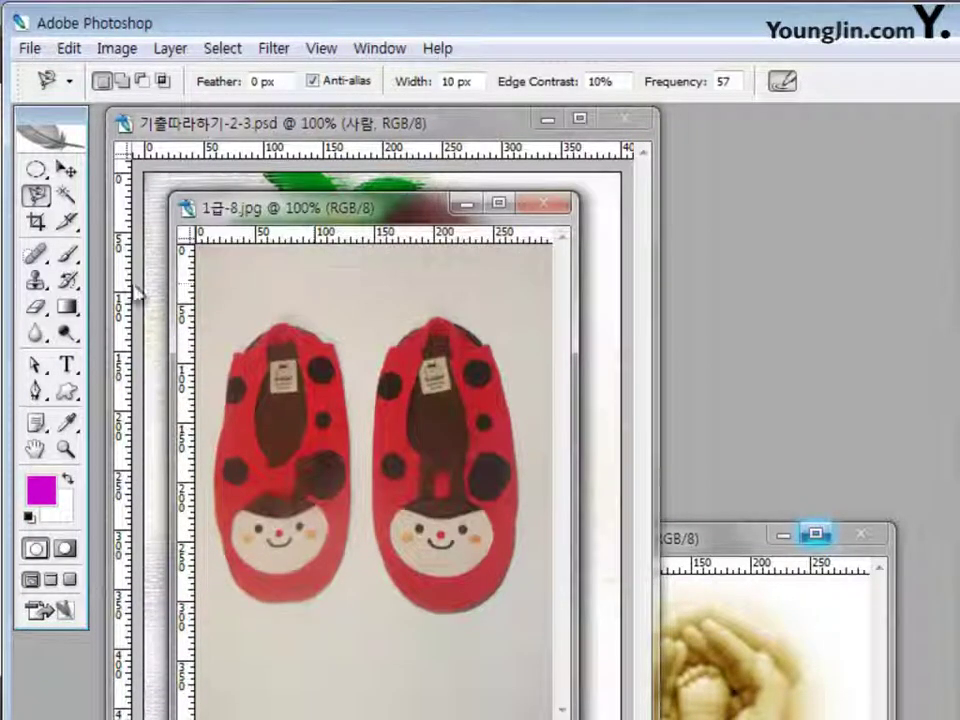
click(68, 197)
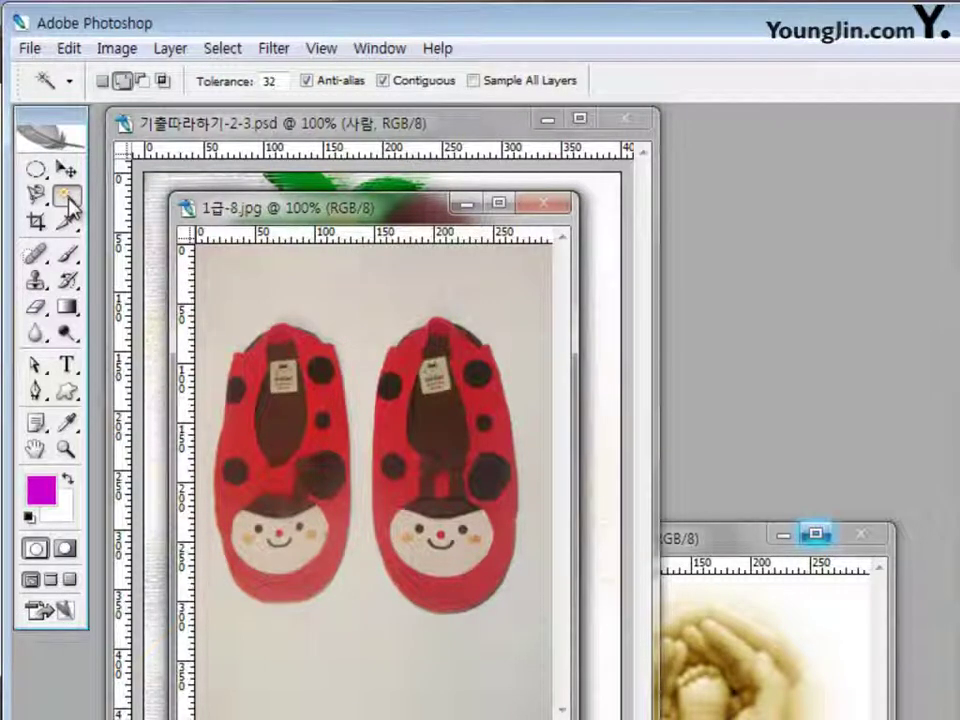
click(297, 276)
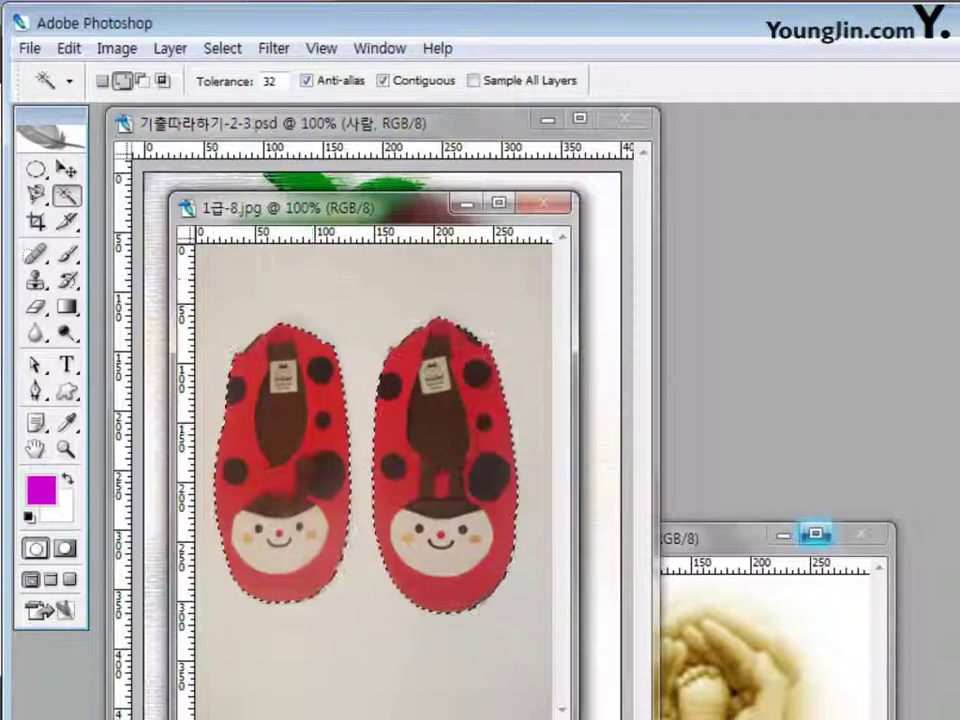
Copy the selected shoes into 기출따라하기-2-3.psd with the Move tool and close 1급-8.jpg.
click(67, 170)
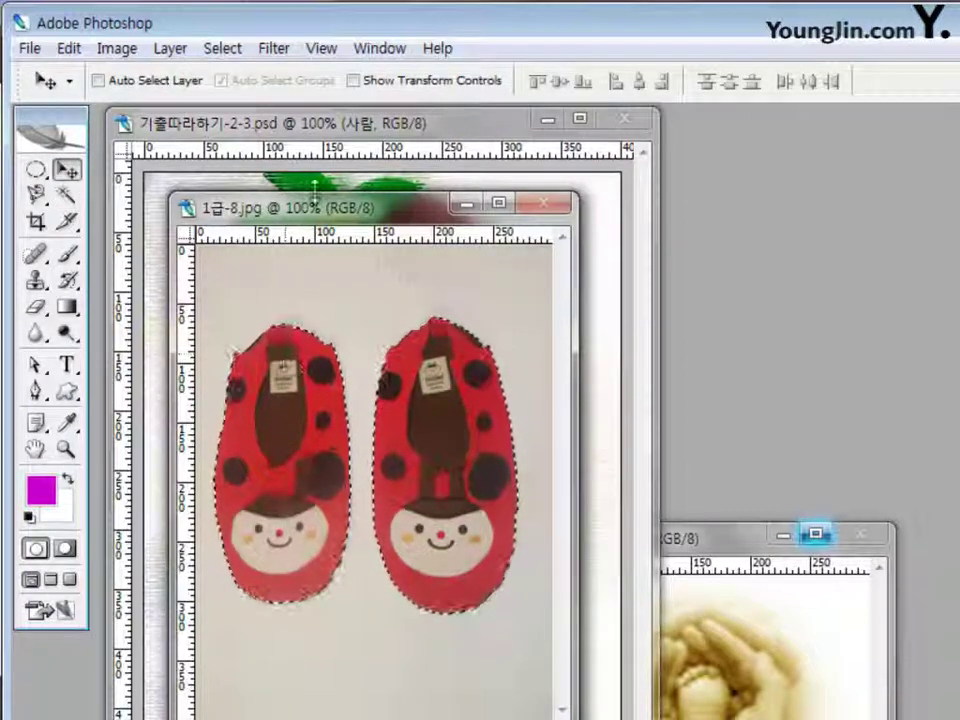
drag(340, 207, 654, 207)
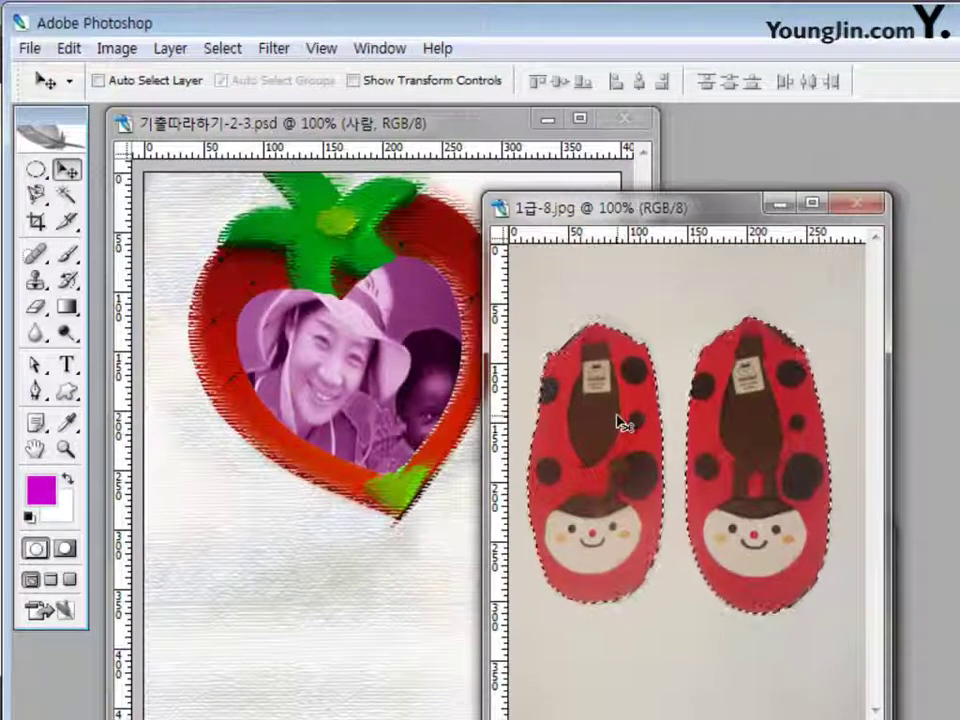
drag(620, 422, 388, 375)
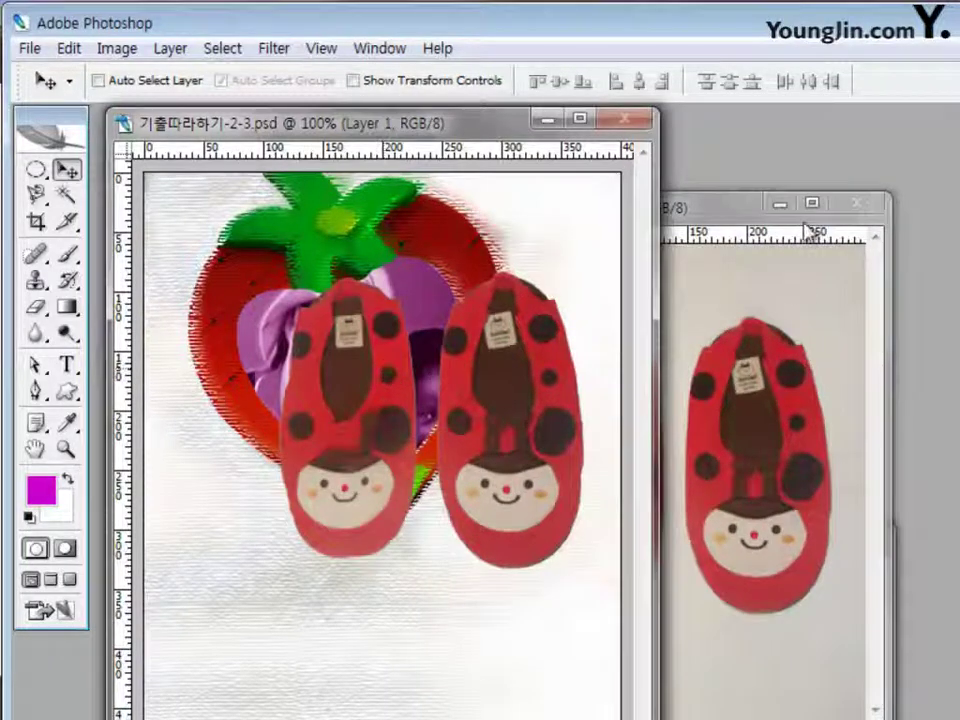
click(855, 204)
click(857, 205)
Scale the shoes proportionally to about 32% and place them just right of the strawberry's lower half.
key(ctrl+t)
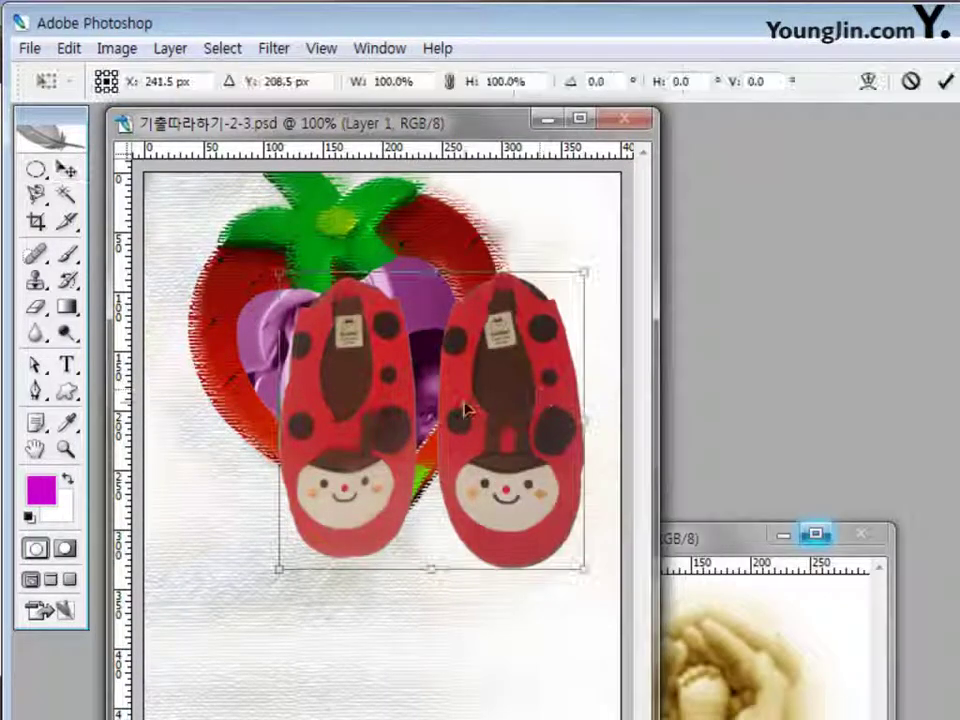
drag(279, 272, 510, 416)
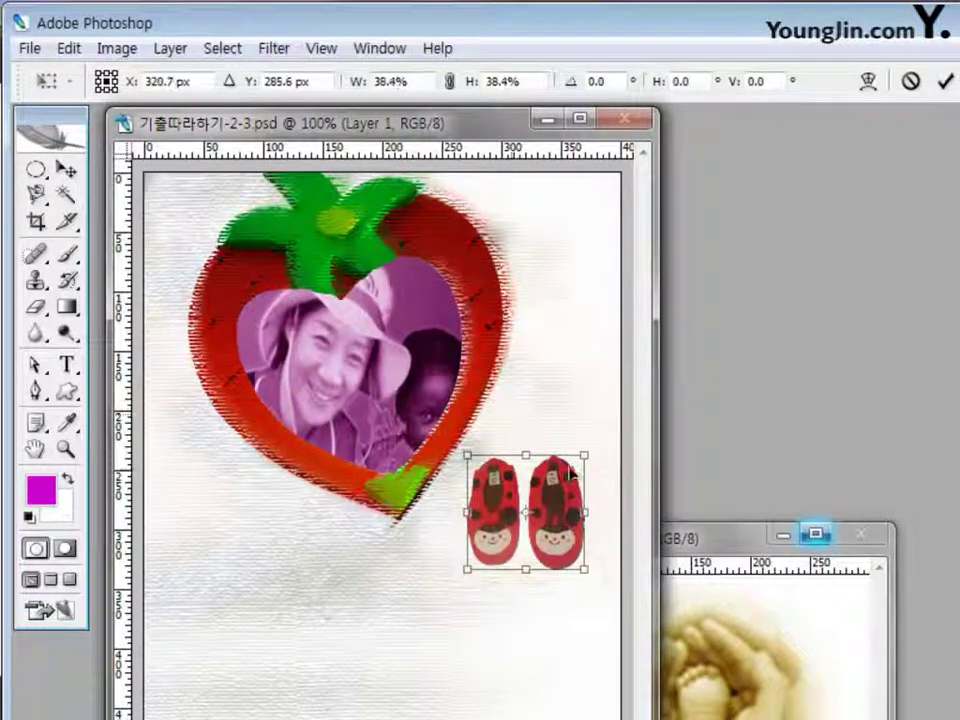
drag(567, 490, 589, 401)
drag(489, 365, 507, 382)
drag(572, 428, 566, 434)
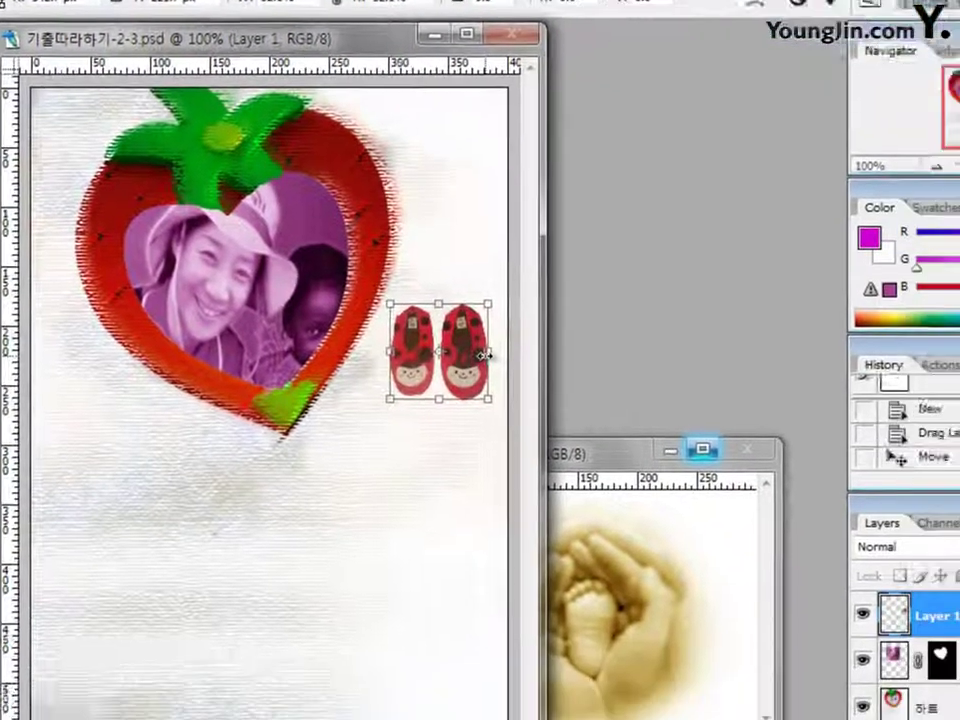
key(Return)
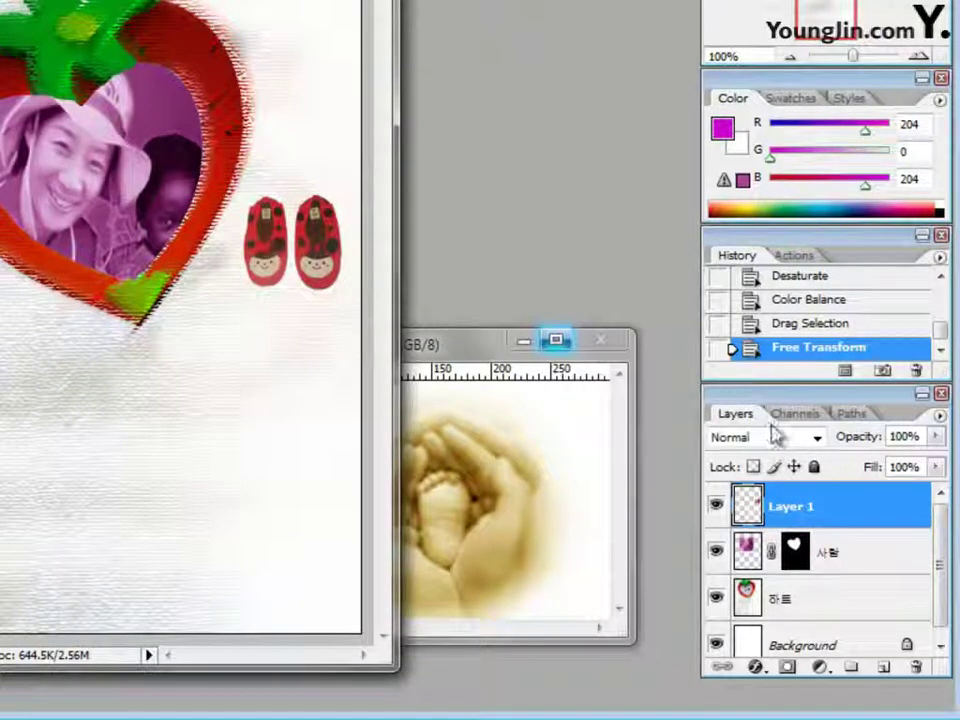
Rename the shoes' layer 신발.
double_click(810, 504)
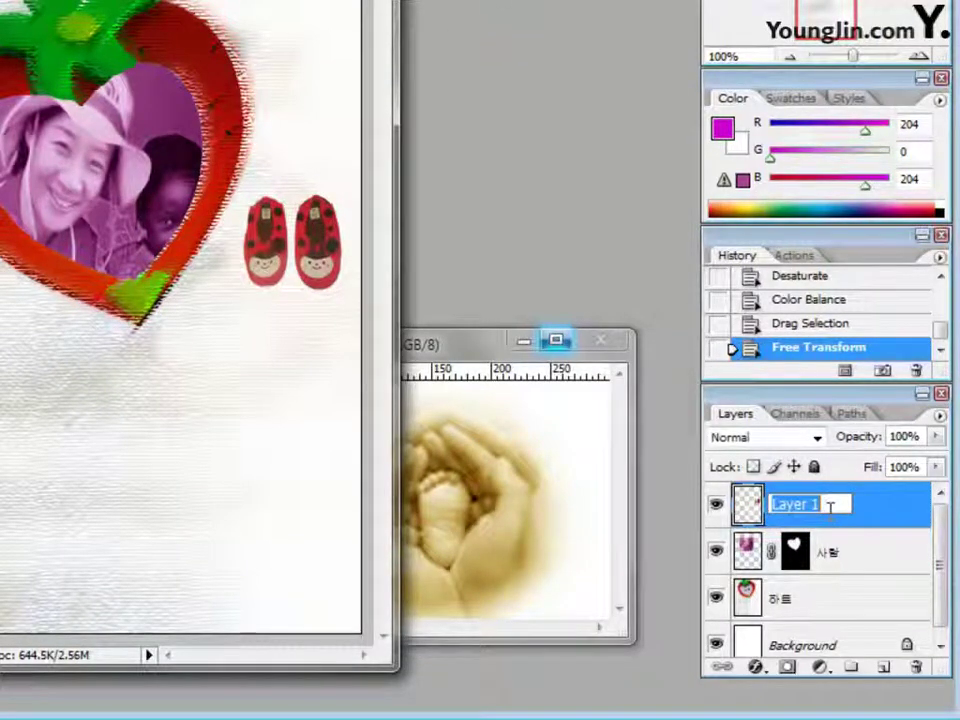
text(ㄱ)
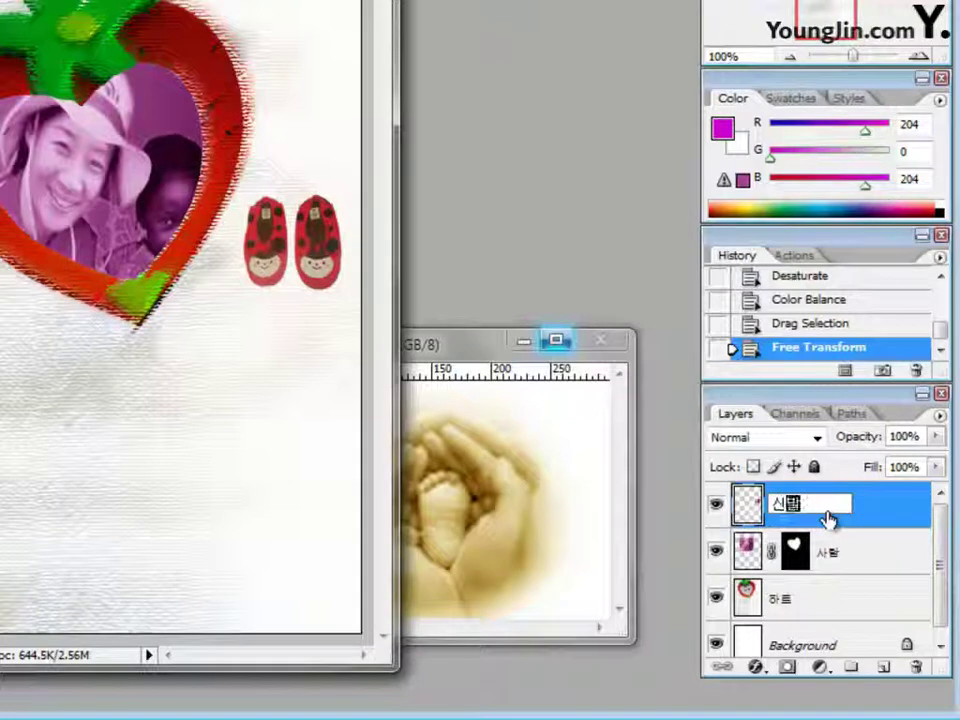
key(Return)
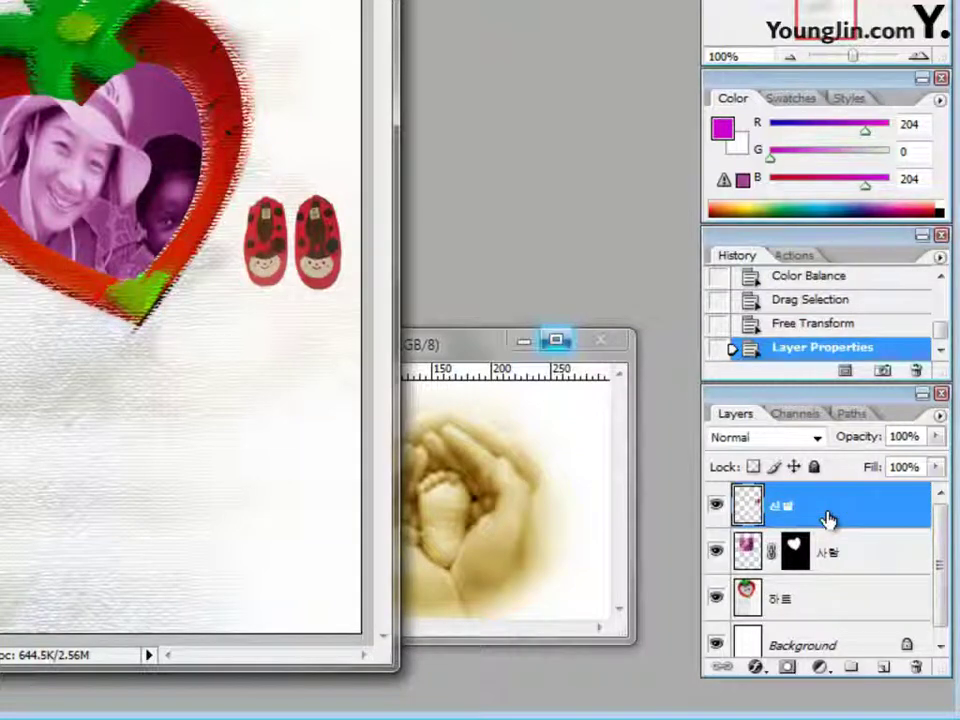
Add a 2 px outside stroke to the 신발 layer and enter a hex color beginning with 3333.
click(757, 668)
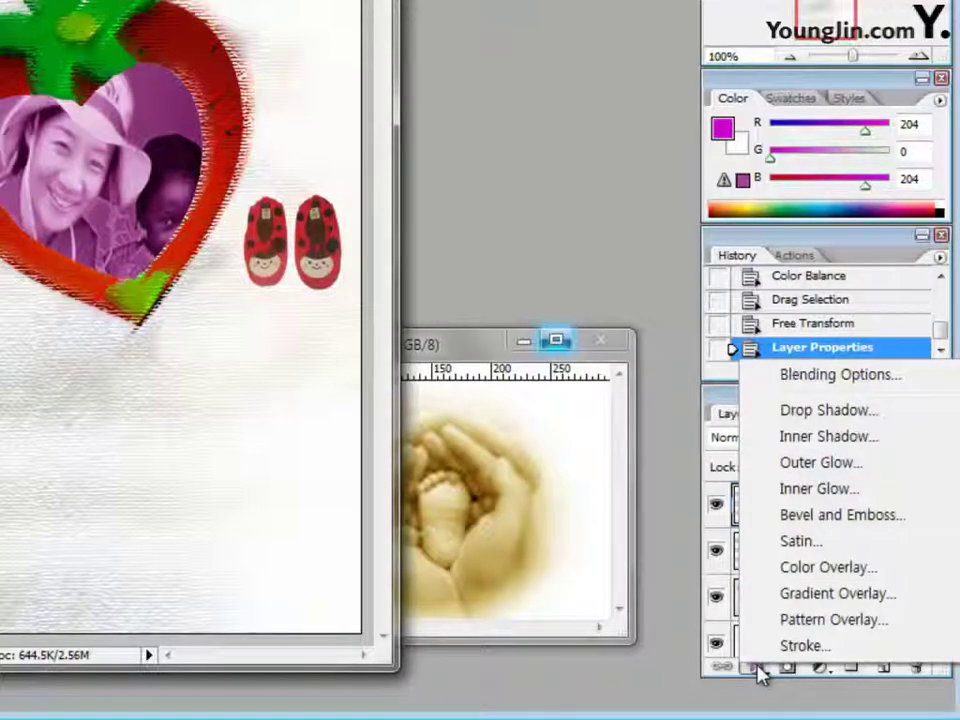
click(795, 646)
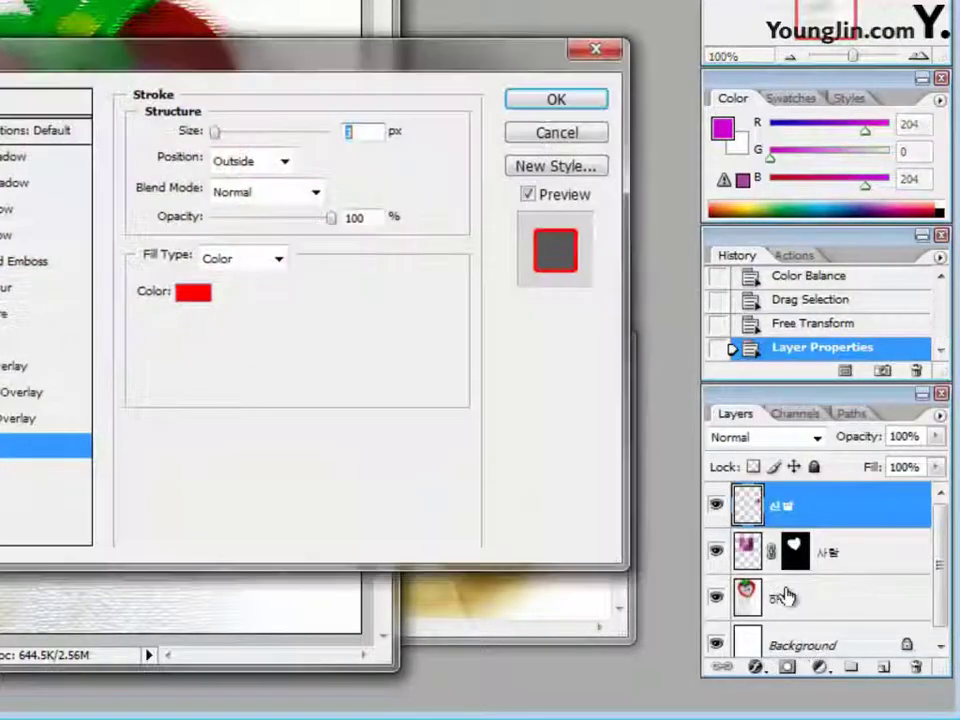
text(2)
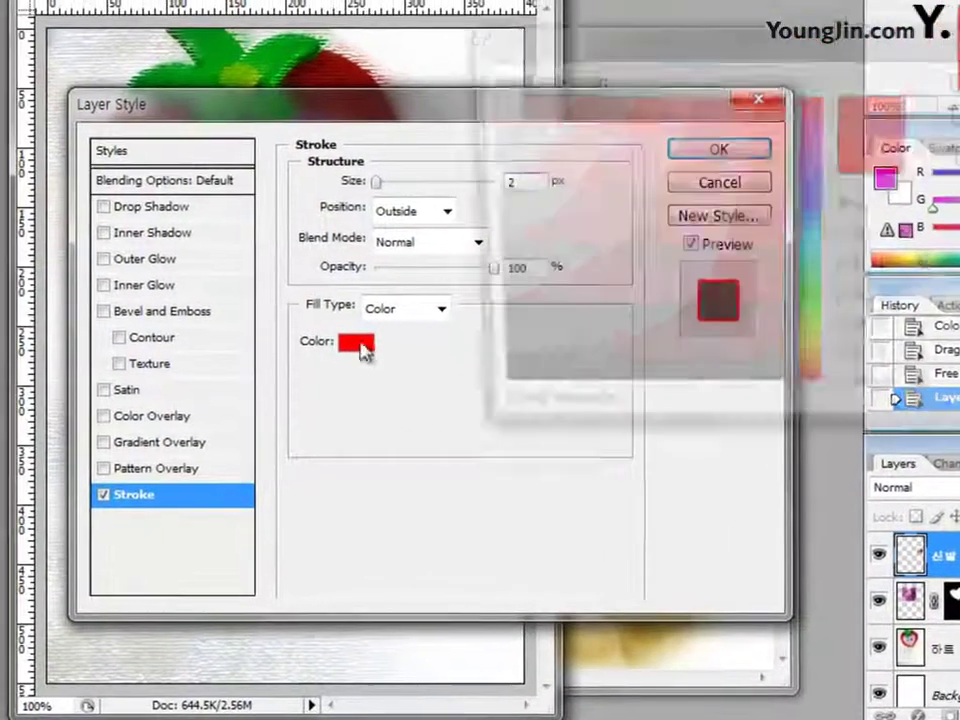
click(357, 343)
click(917, 401)
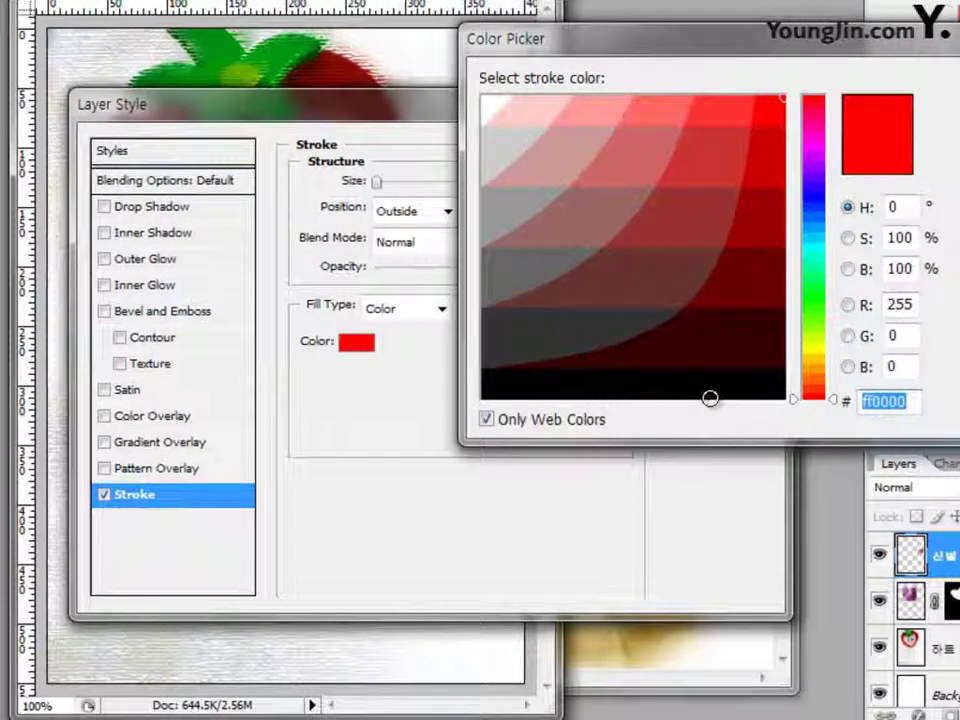
text(3333)
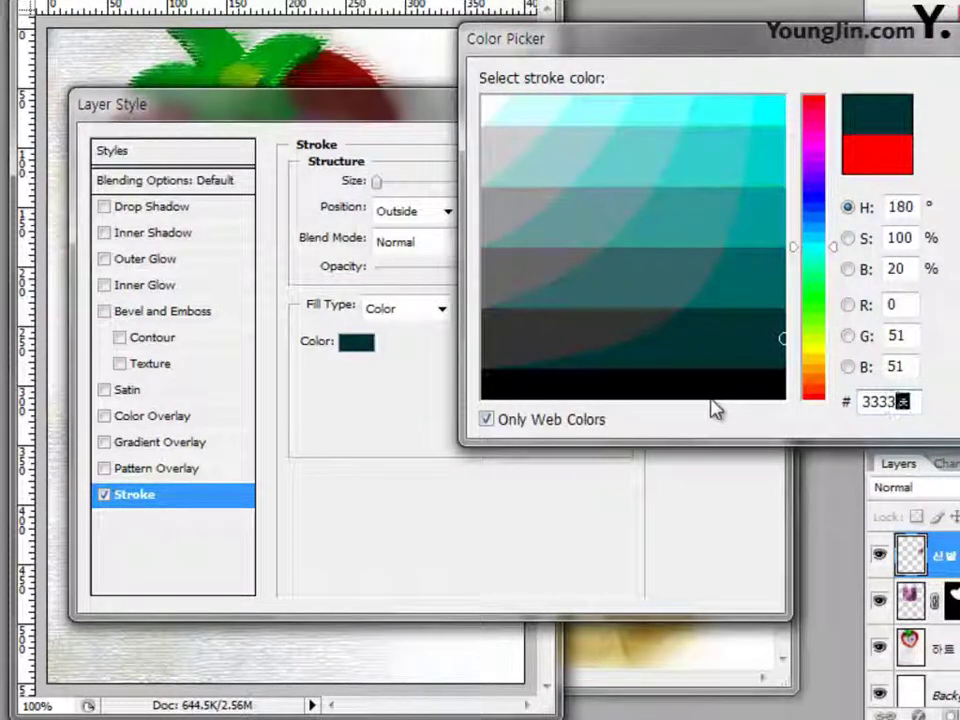
Set the shoes layer's stroke color to #3333CC, enable a drop shadow with default settings, and apply the layer style.
text(cc)
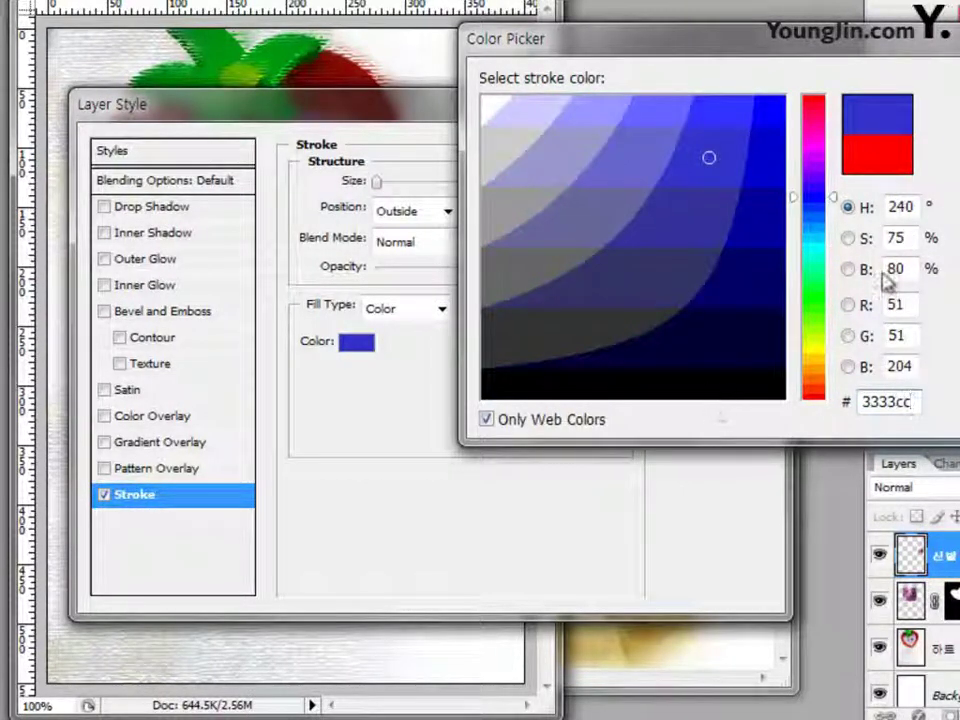
key(Return)
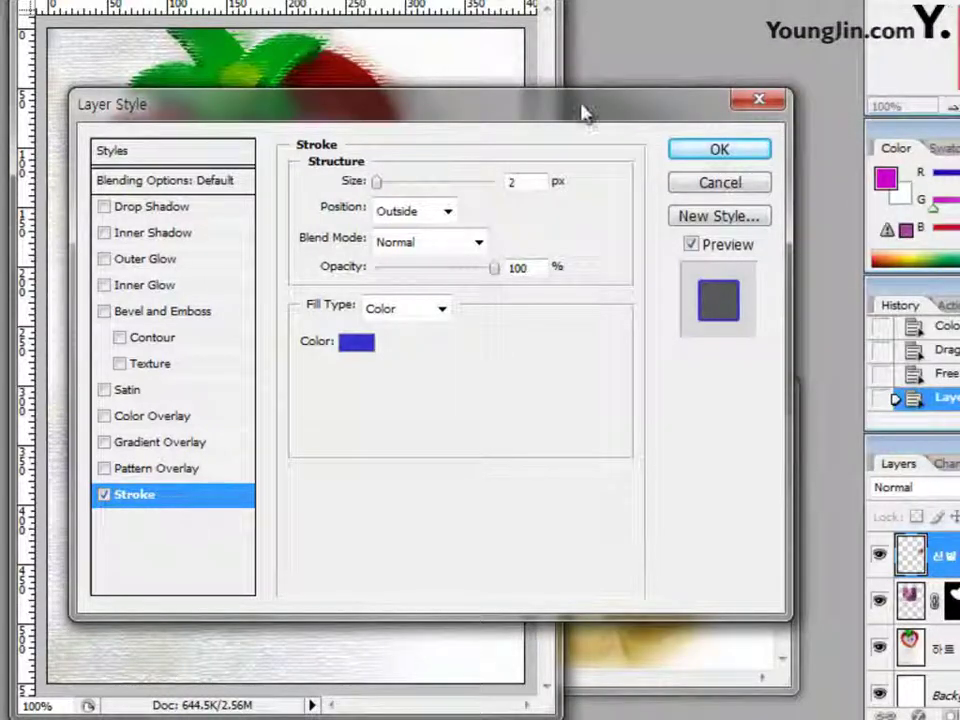
drag(565, 116, 612, 205)
click(183, 311)
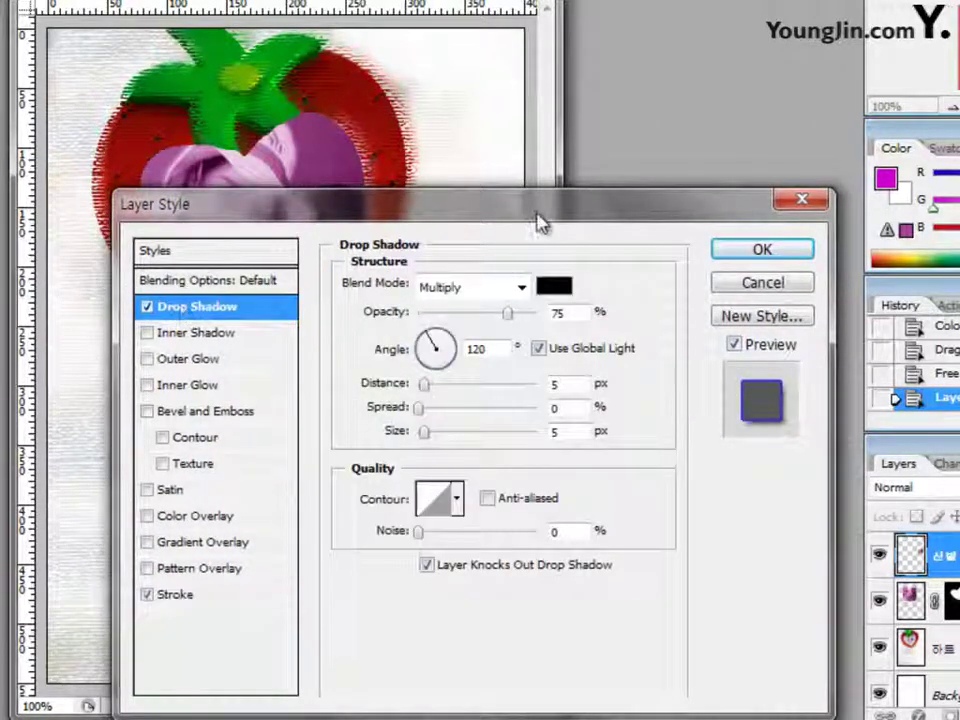
mouse_move(540, 219)
mouse_down()
mouse_move(516, 386)
mouse_move(568, 360)
mouse_move(572, 165)
mouse_up()
click(737, 206)
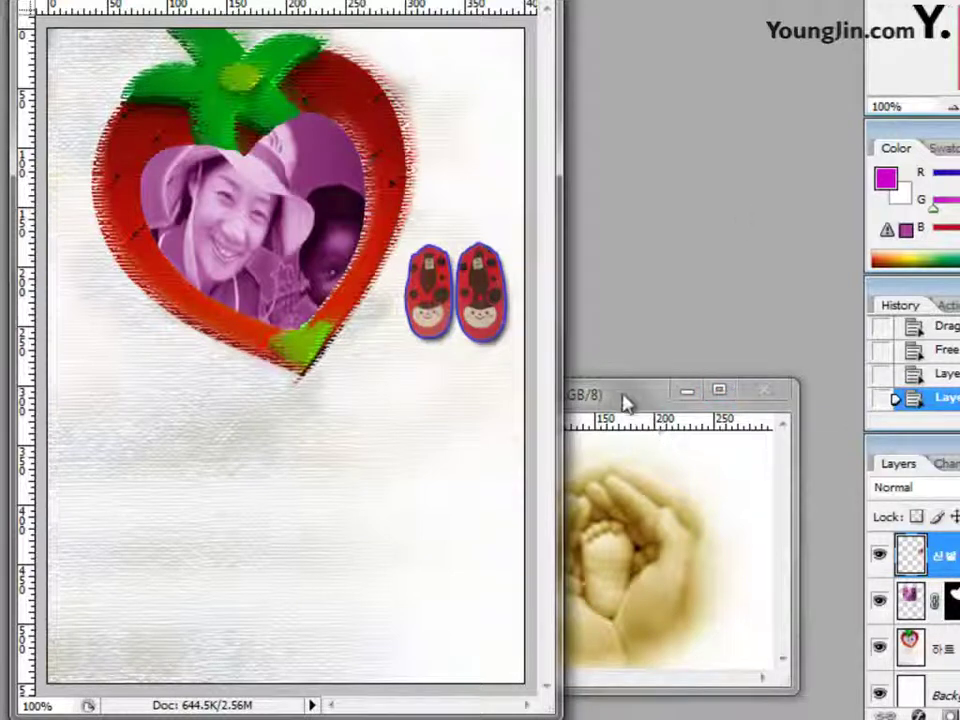
Copy the hands photo from 1급-11.jpg into the lower part of 기출따라하기-2-3.psd and close the source image.
drag(628, 400, 457, 66)
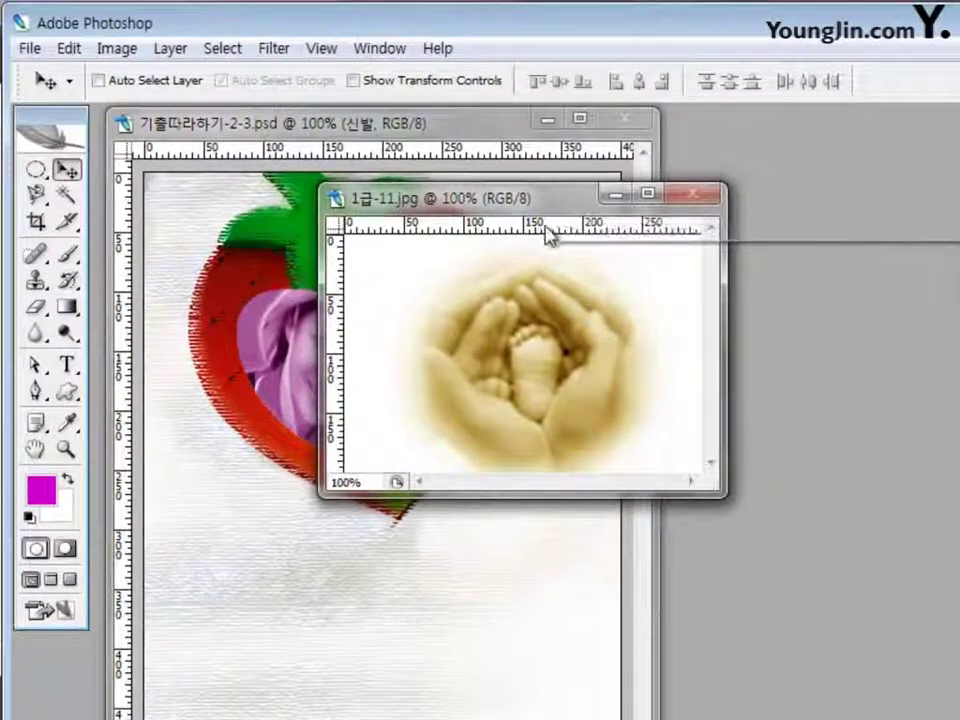
drag(529, 326, 317, 606)
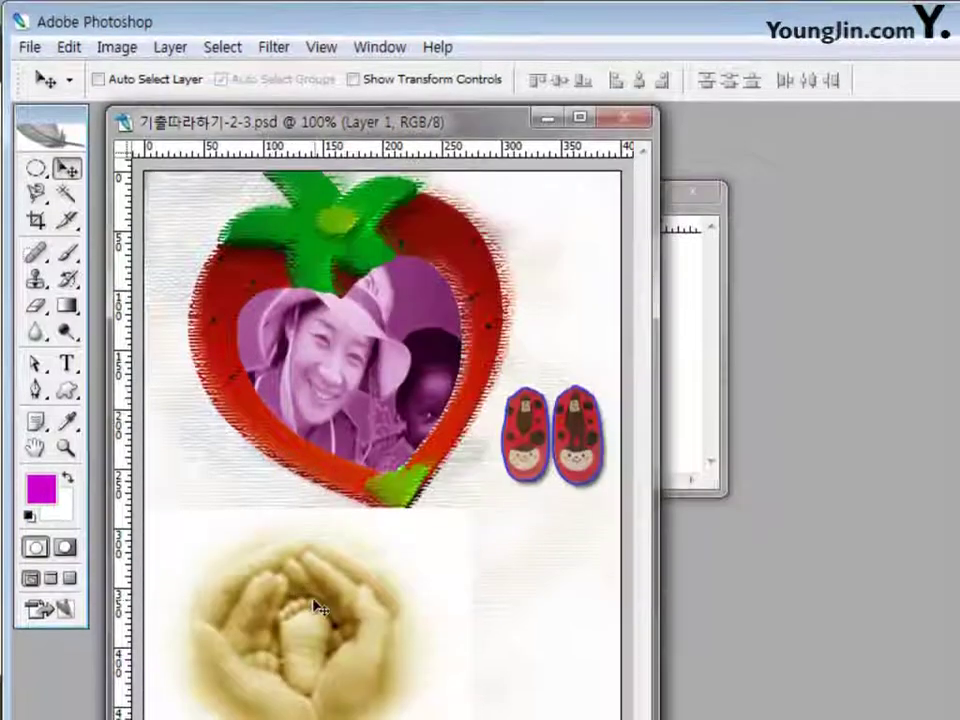
drag(386, 636, 482, 661)
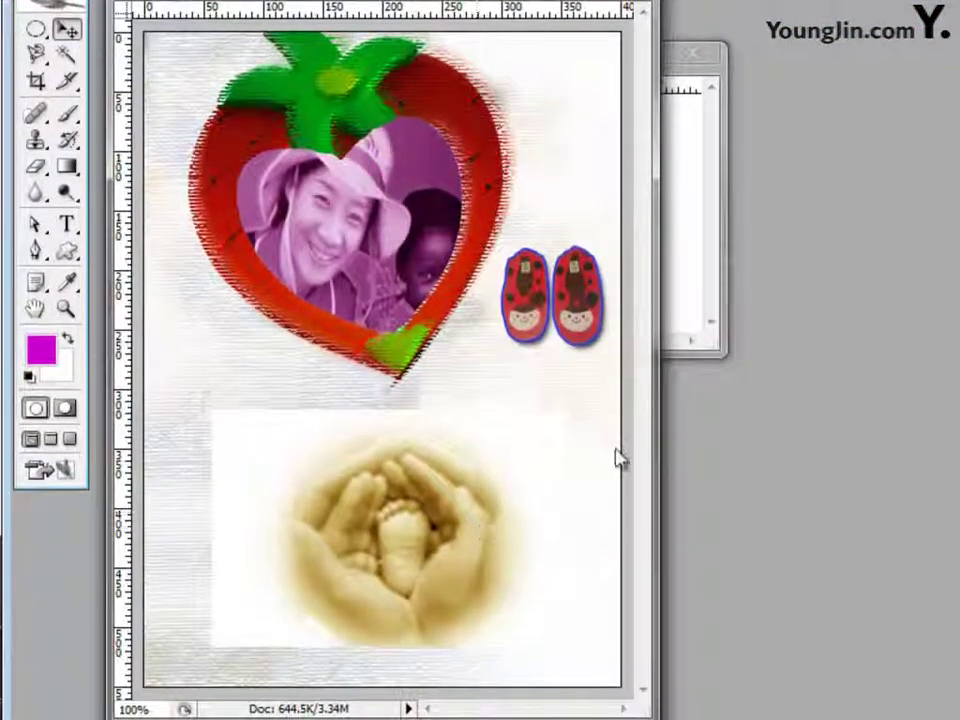
click(691, 52)
drag(467, 500, 450, 503)
Free-transform the hands photo so it spans the full canvas width and reaches the canvas's lower edge.
key(ctrl+t)
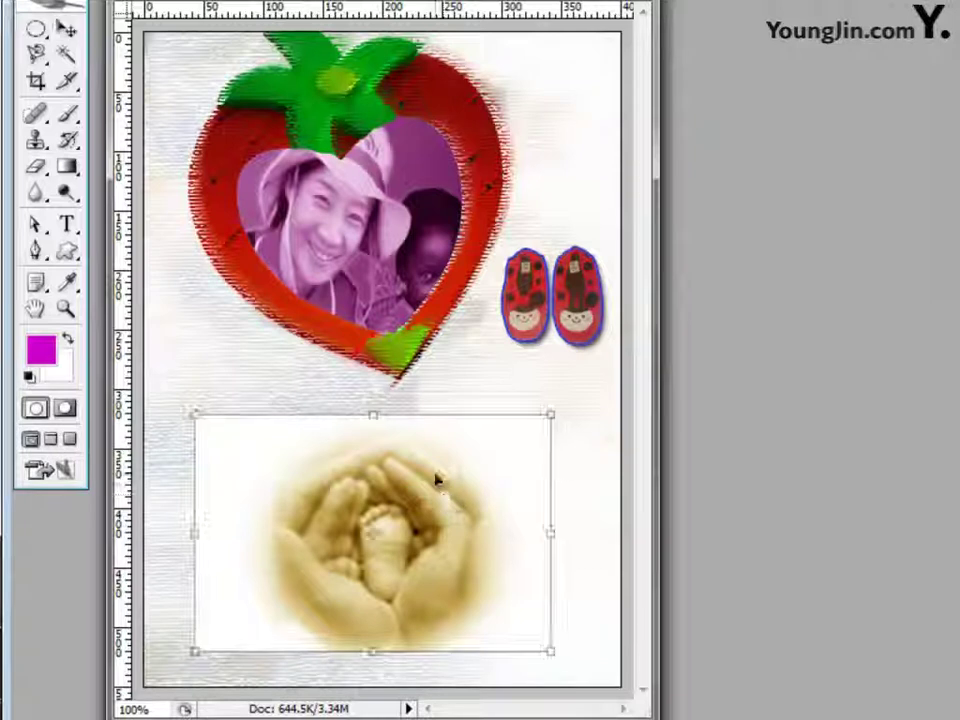
drag(174, 536, 153, 536)
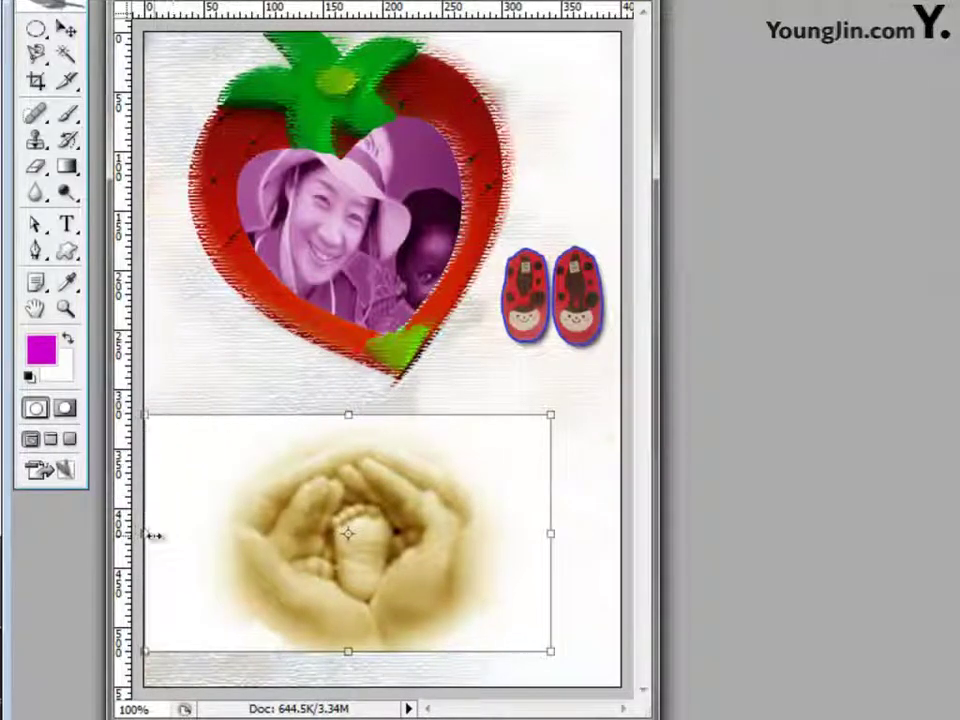
drag(553, 537, 620, 537)
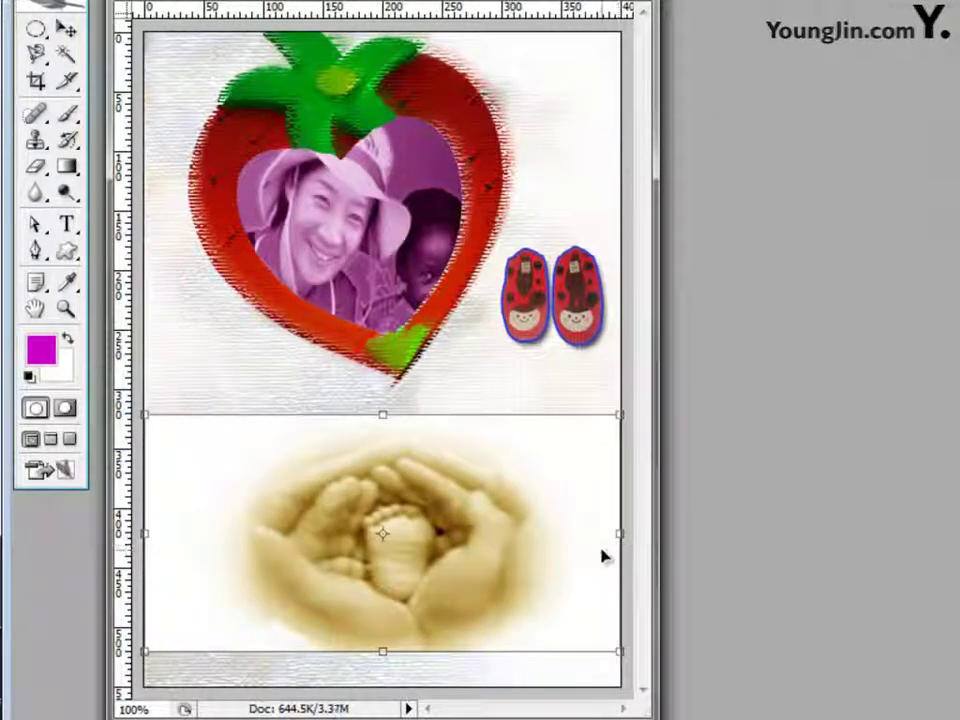
drag(382, 673, 382, 700)
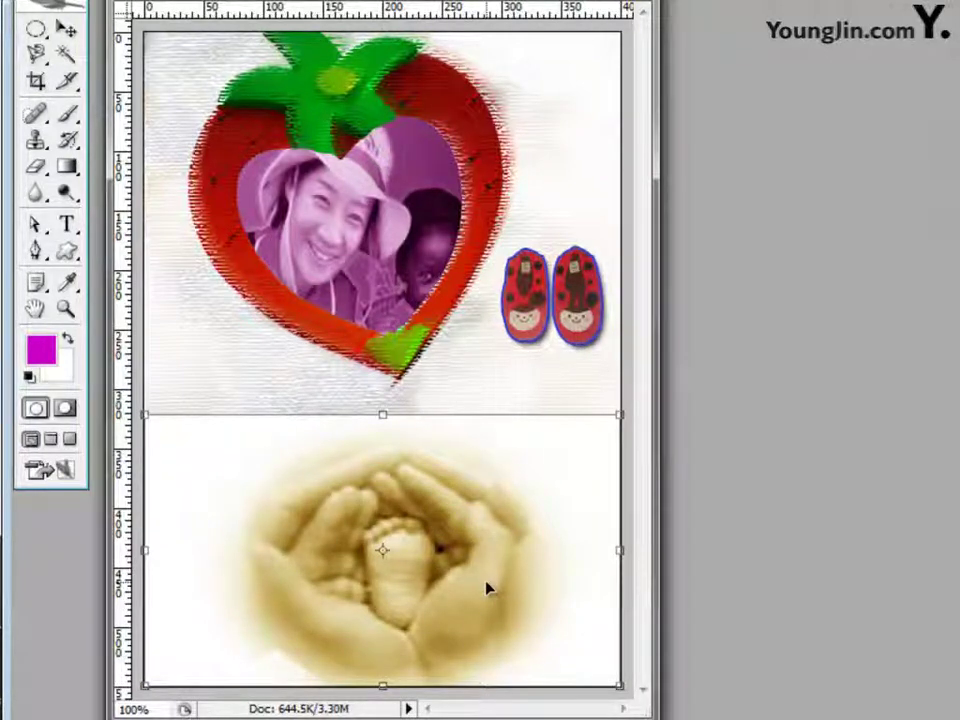
key(Return)
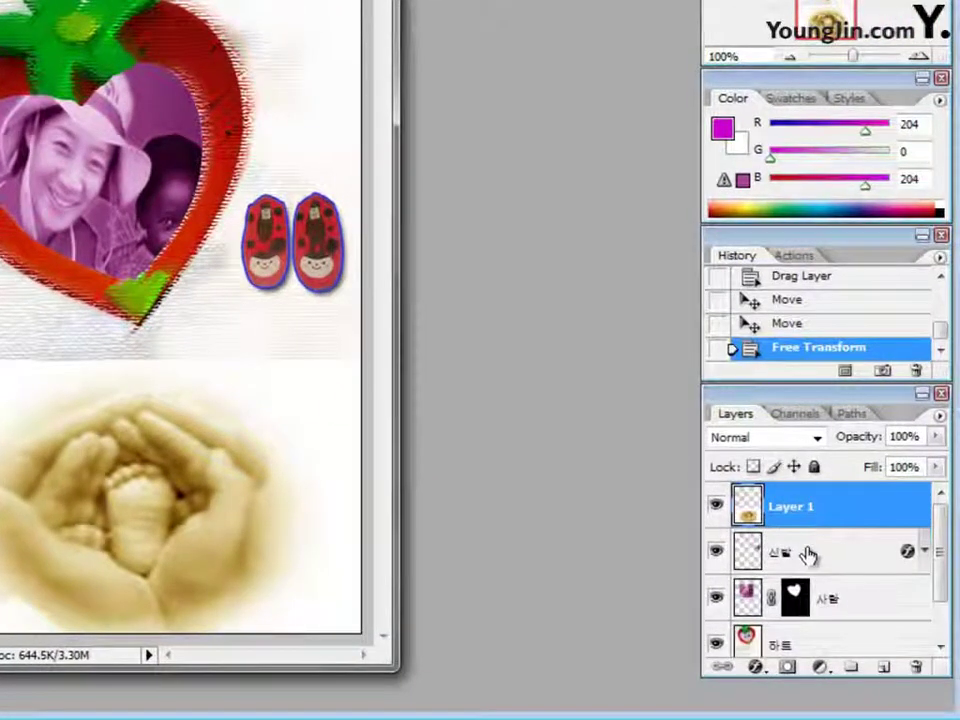
Rename the hands photo's layer as 손.
double_click(806, 512)
text(th)
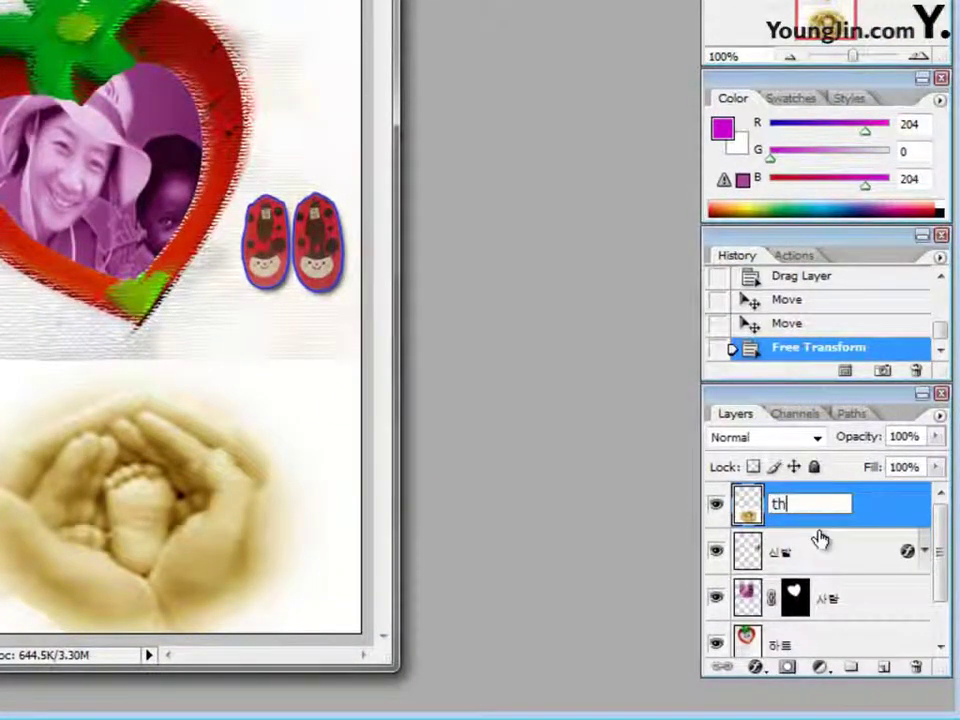
key(BackSpace)
key(BackSpace)
text(소)
key(Return)
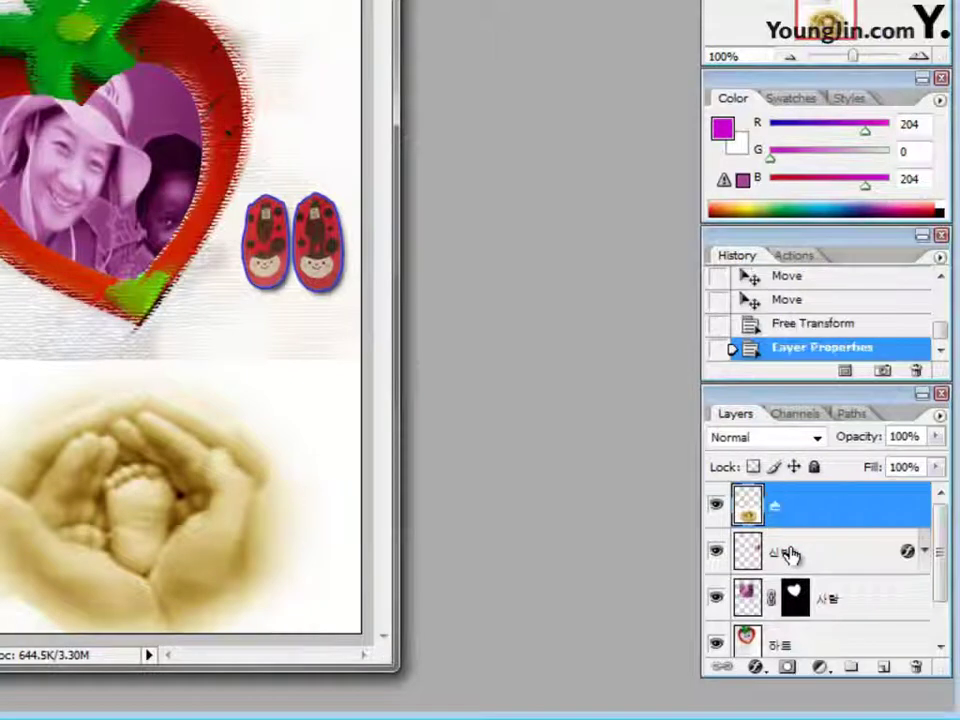
Add a layer mask to the 손 layer and fade the photo's upper edge with a vertical linear Black, White gradient.
click(785, 668)
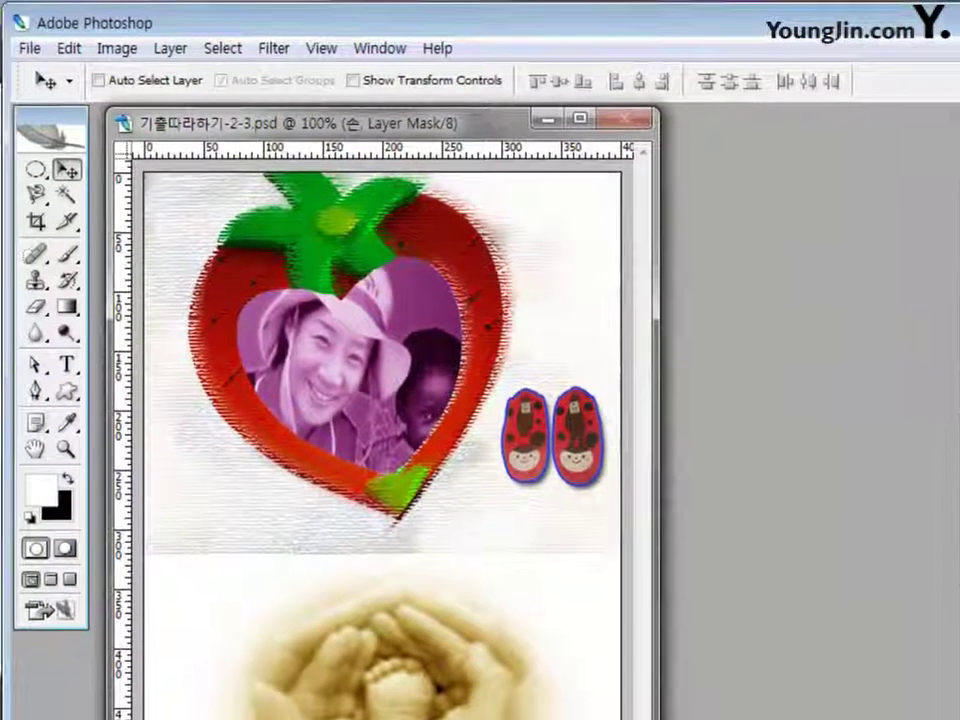
click(67, 306)
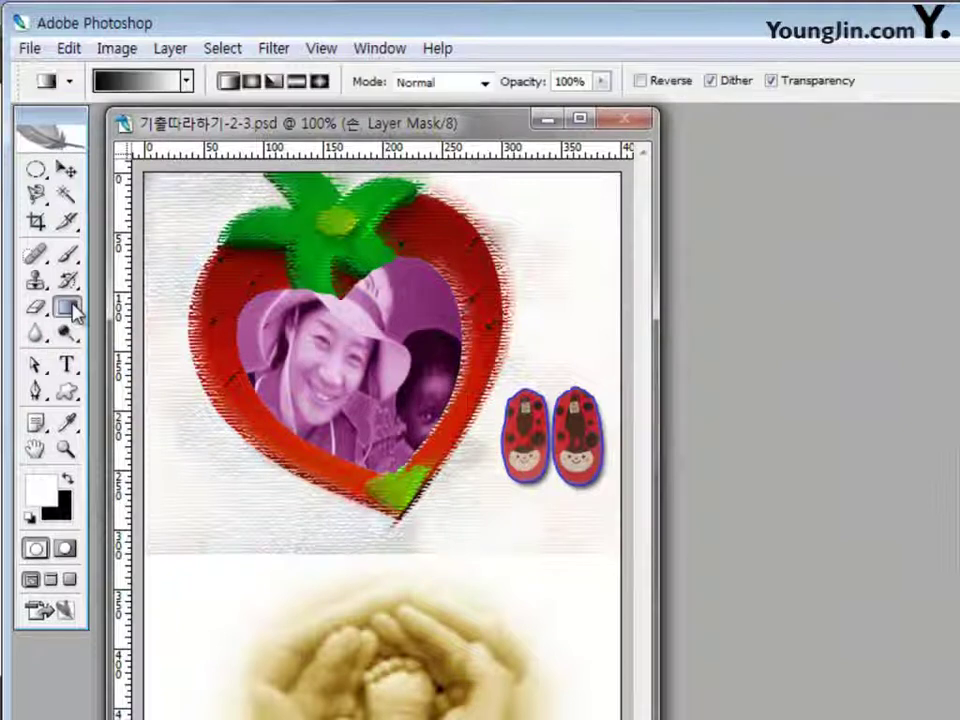
click(120, 90)
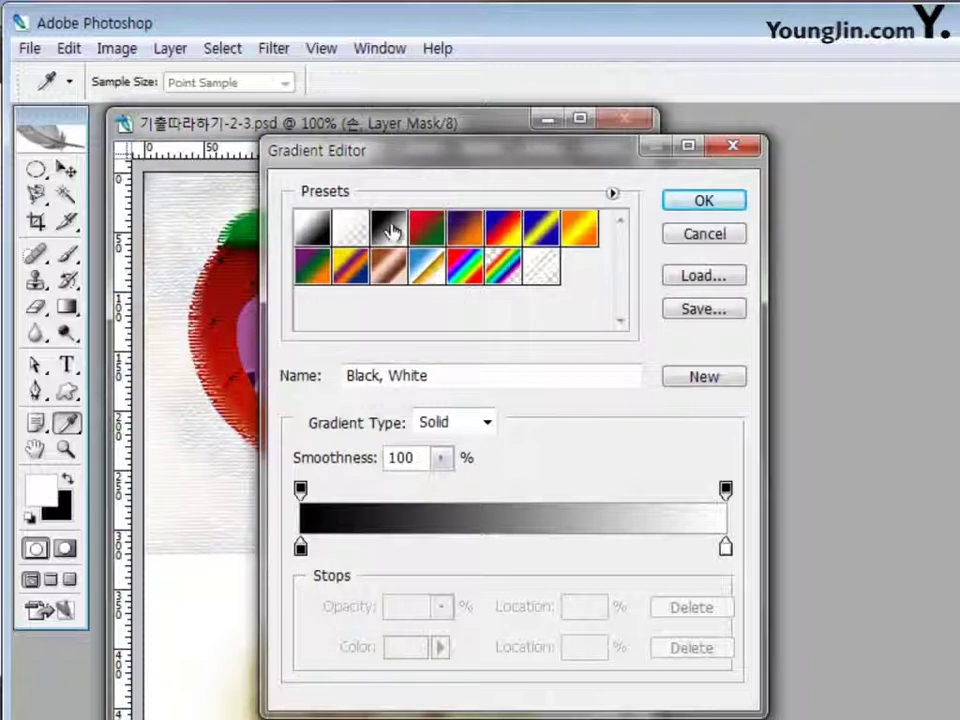
click(711, 201)
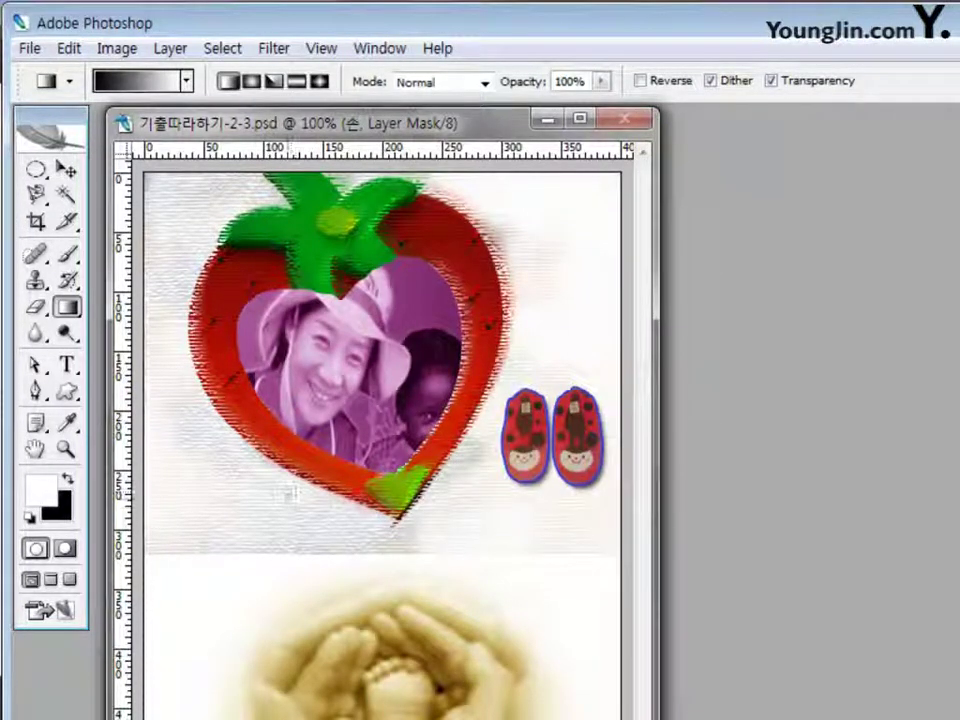
drag(343, 509, 347, 582)
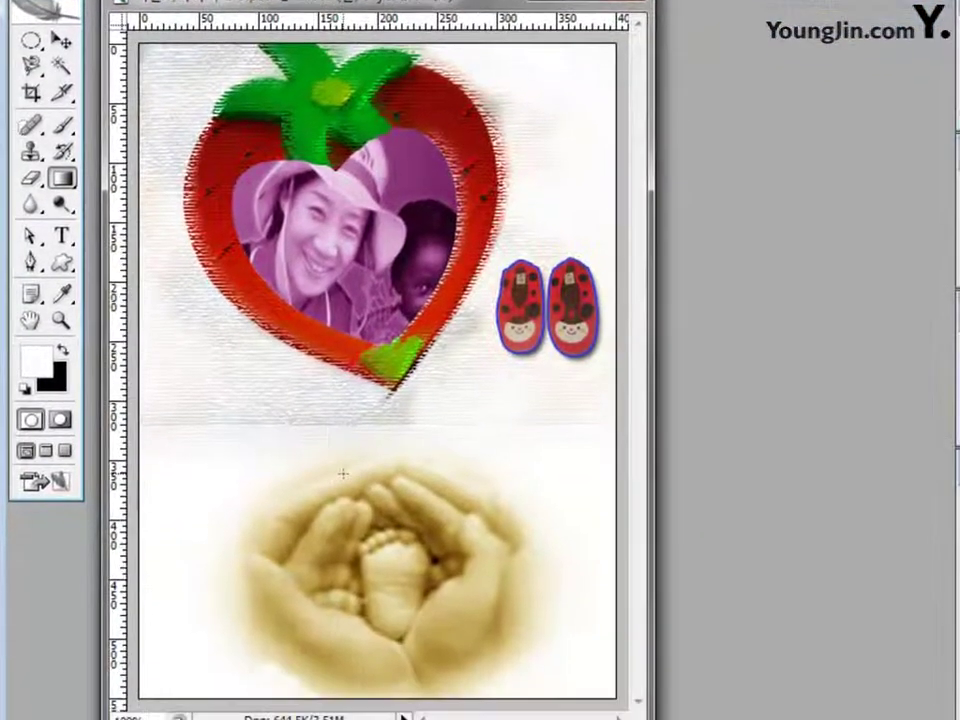
drag(347, 526, 347, 667)
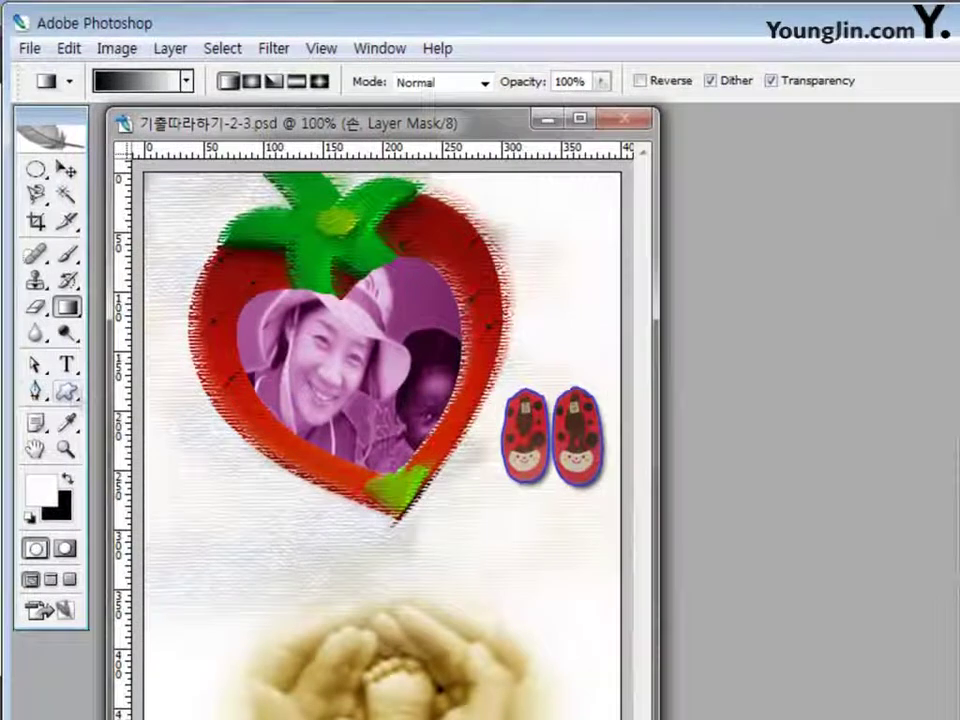
Set the Custom Shape tool to the solid heart shape with no layer style.
click(68, 392)
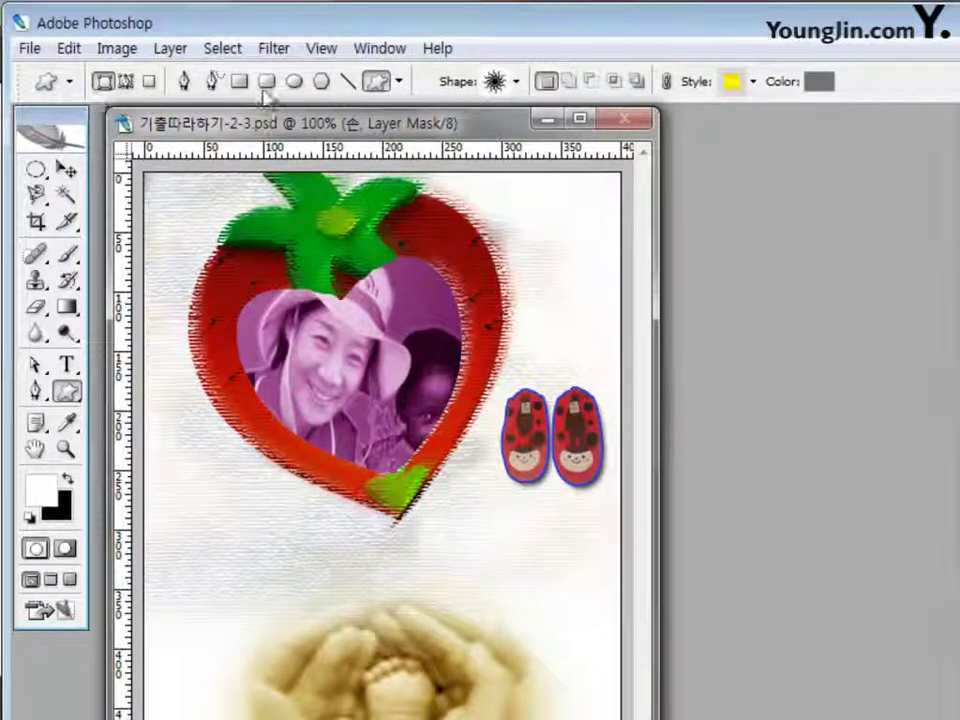
click(517, 82)
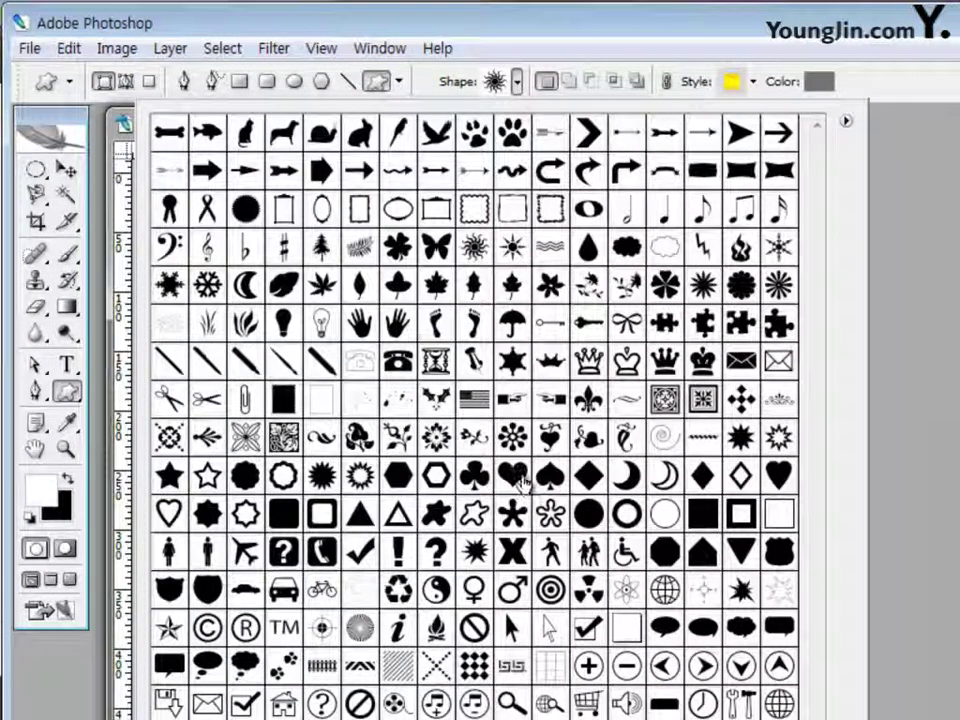
click(514, 476)
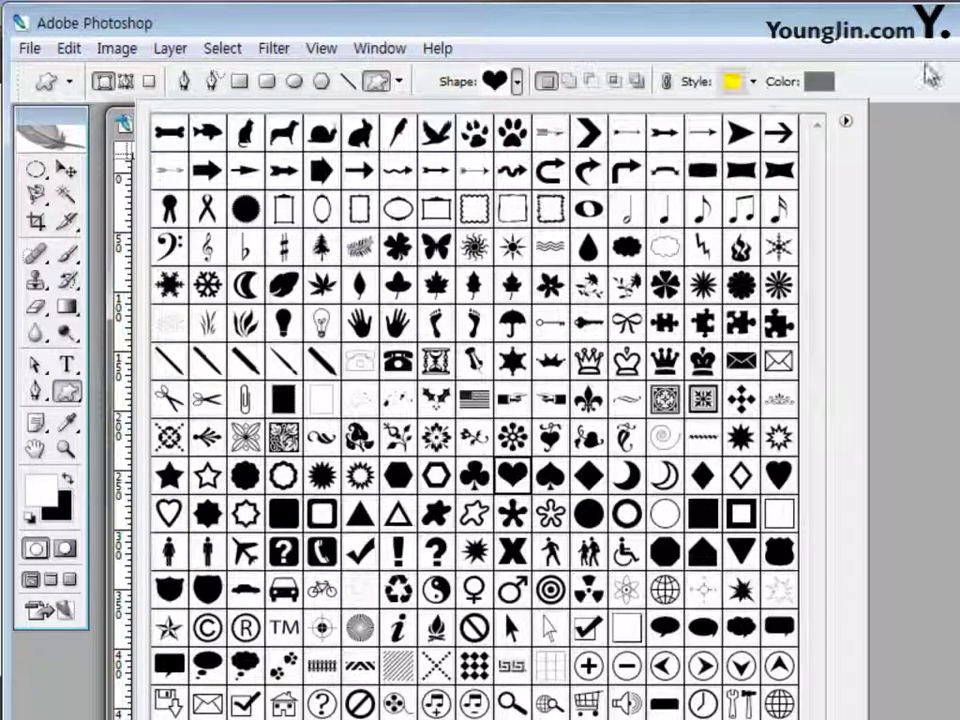
click(804, 86)
click(750, 84)
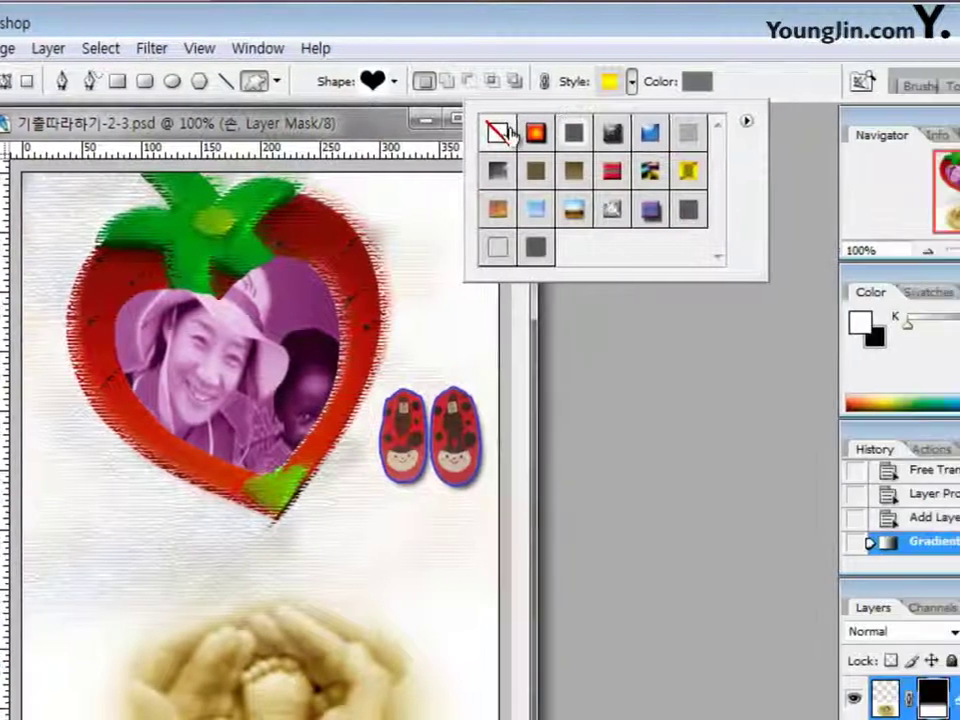
click(615, 131)
Set the shape color to #FF00FF and draw a small heart above the shoes, beside the strawberry's upper edge.
click(821, 90)
click(628, 90)
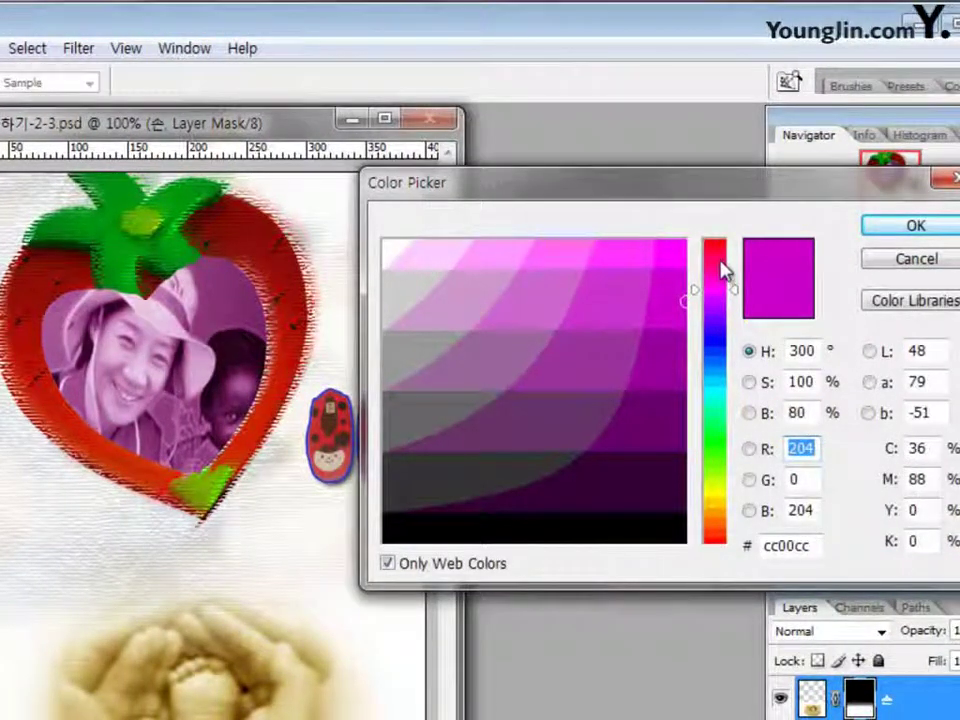
drag(808, 541, 692, 542)
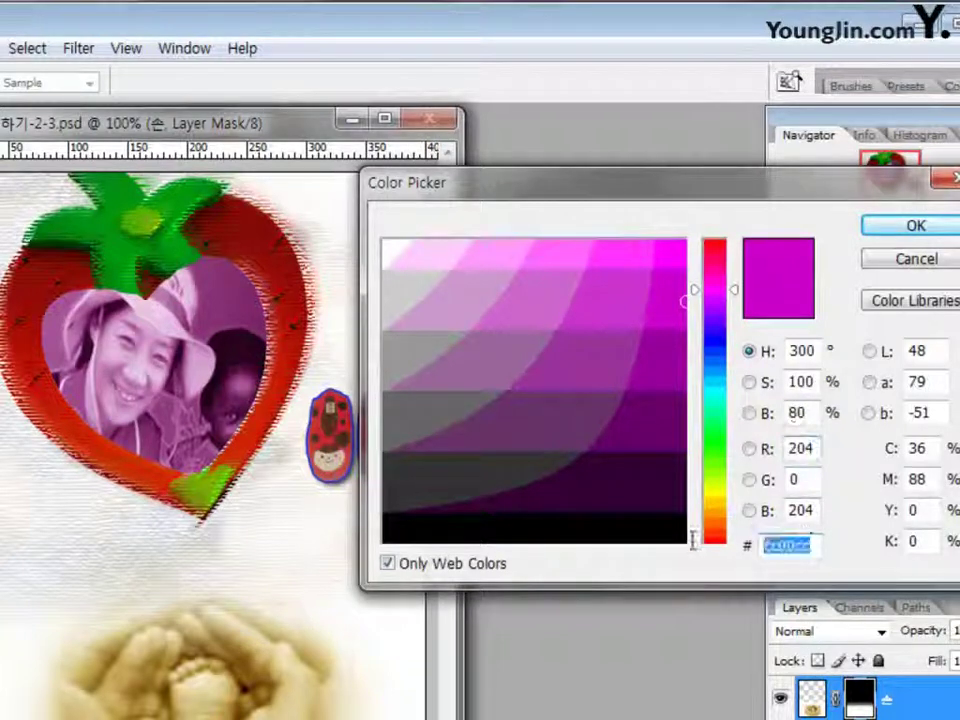
text(0)
key(BackSpace)
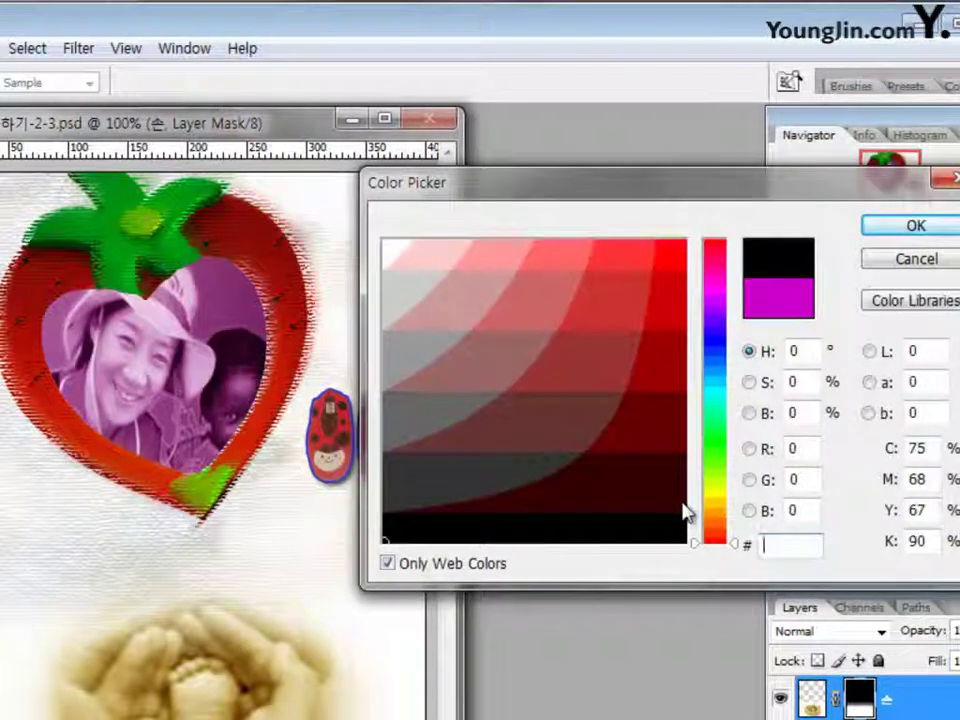
text(ff00ff)
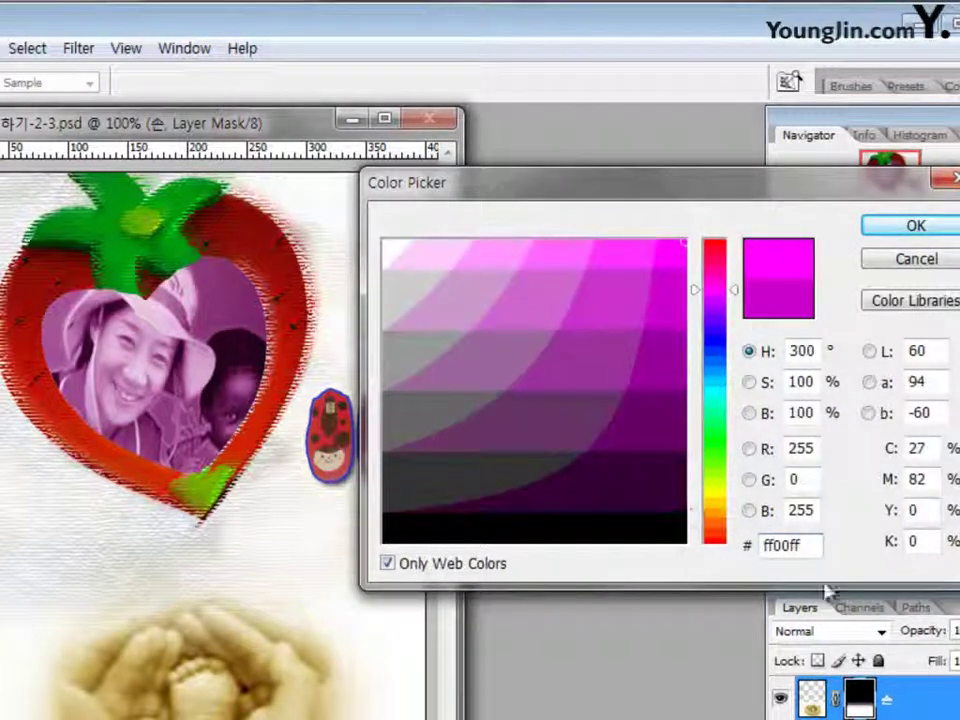
click(906, 227)
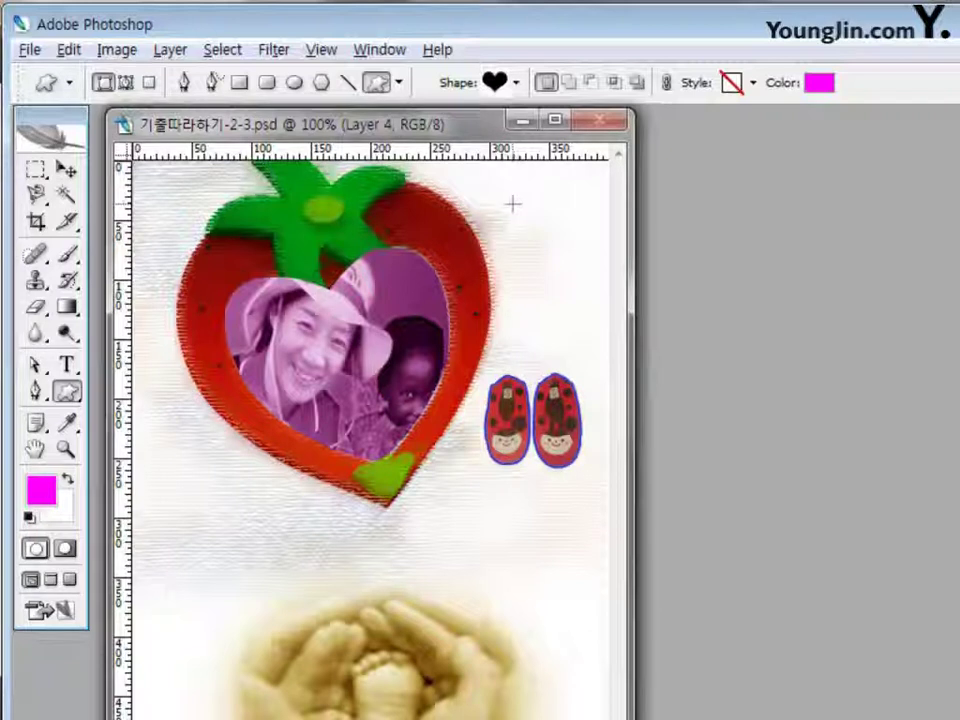
drag(508, 204, 573, 264)
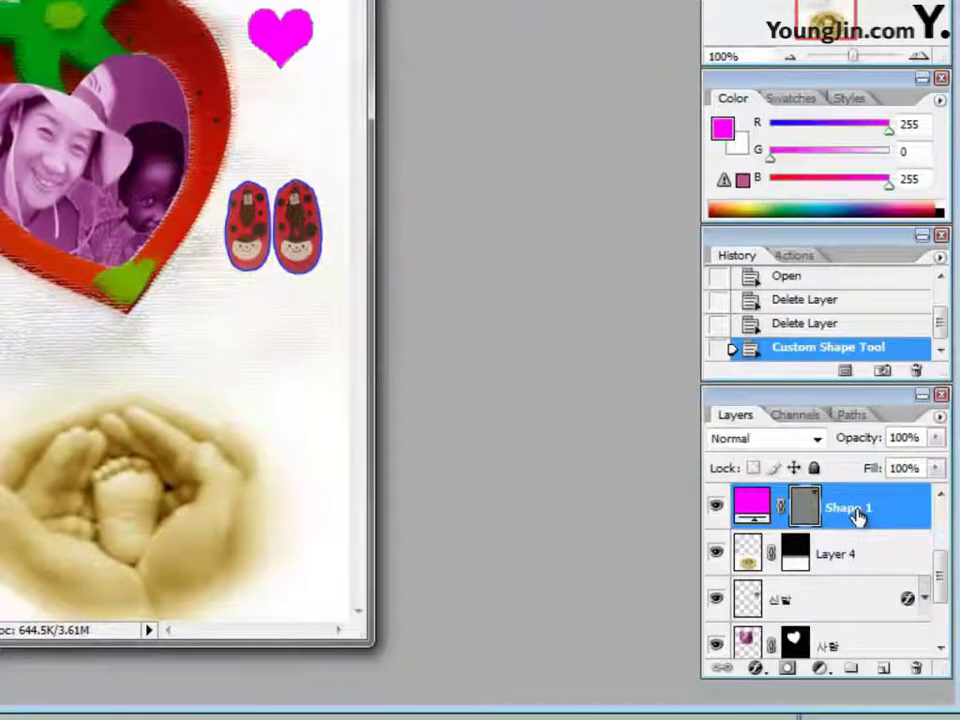
Rename the heart shape's layer as 분홍하트.
double_click(852, 508)
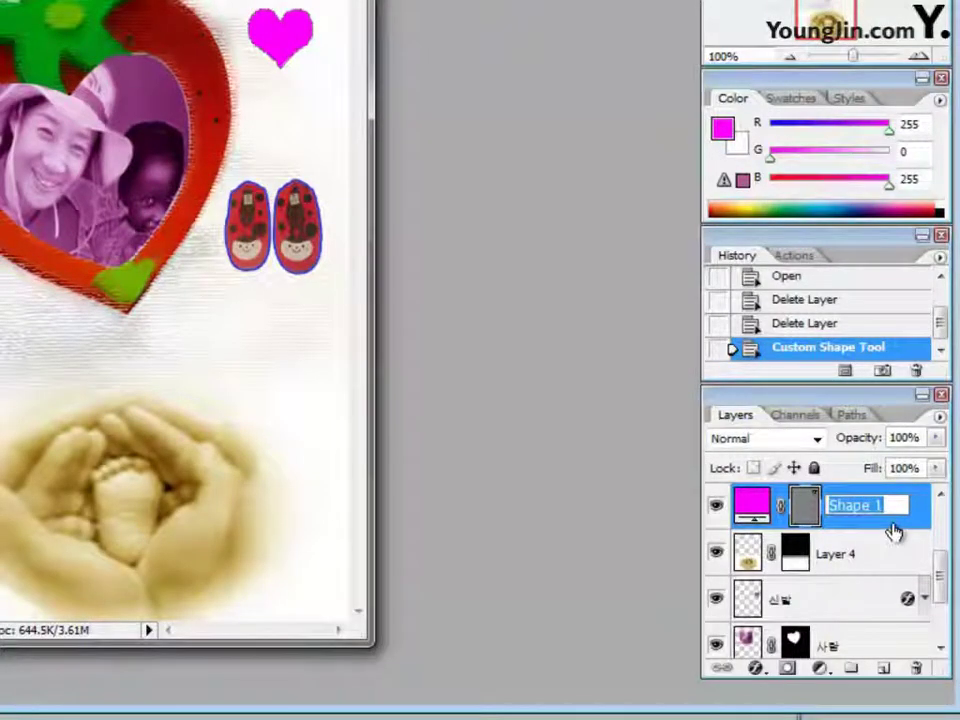
text(하)
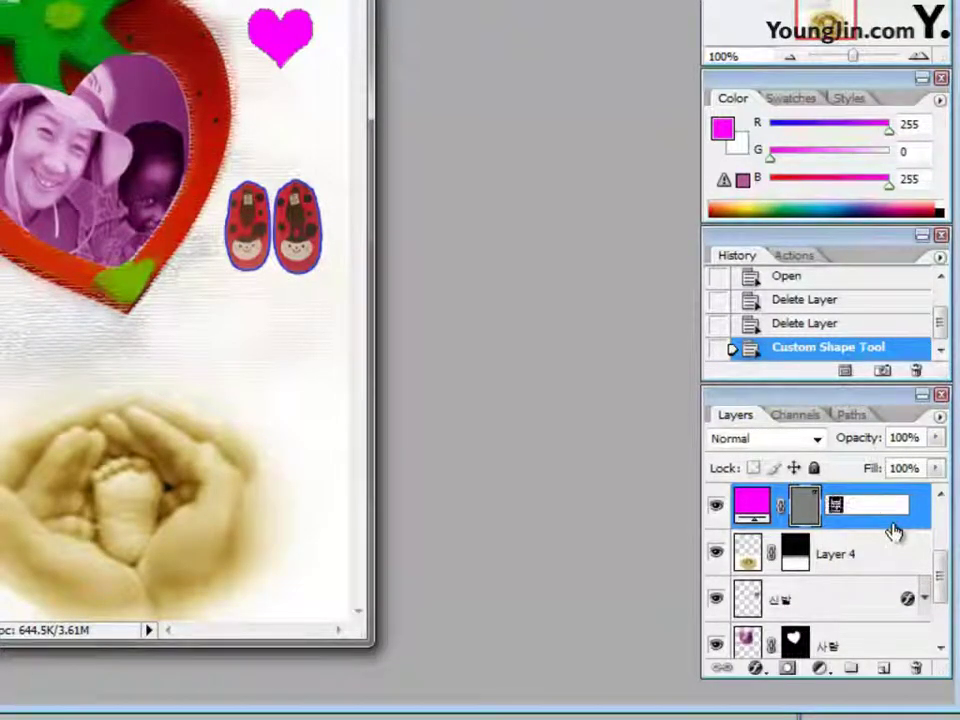
text(홍하ㅌ)
key(Return)
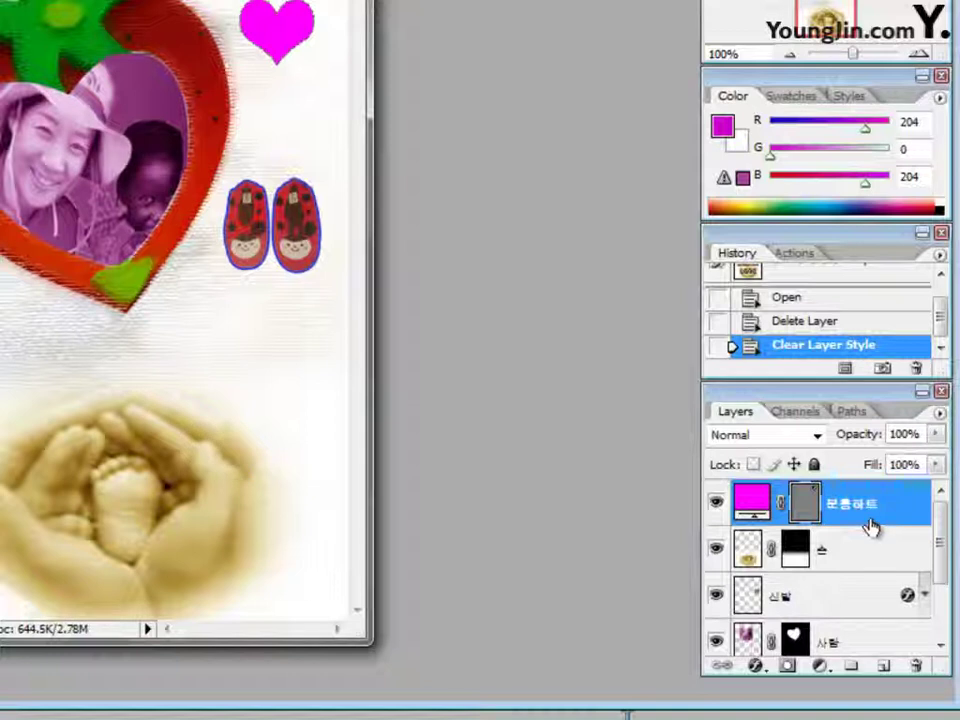
Give the 분홍하트 layer a 3 px white outside Stroke and a Drop Shadow with default settings.
click(755, 667)
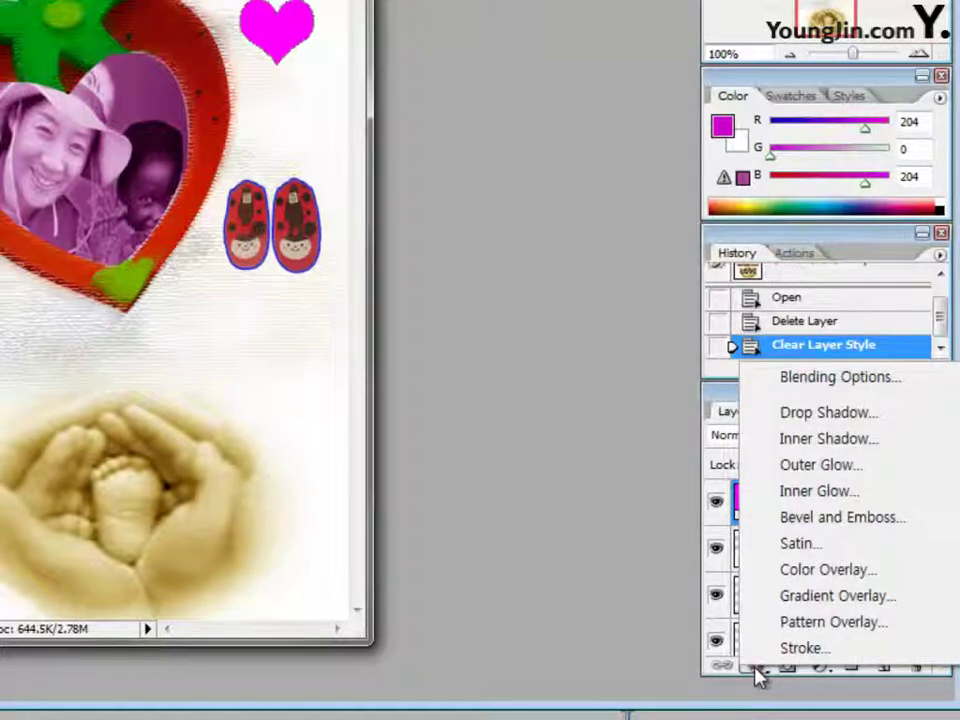
click(795, 646)
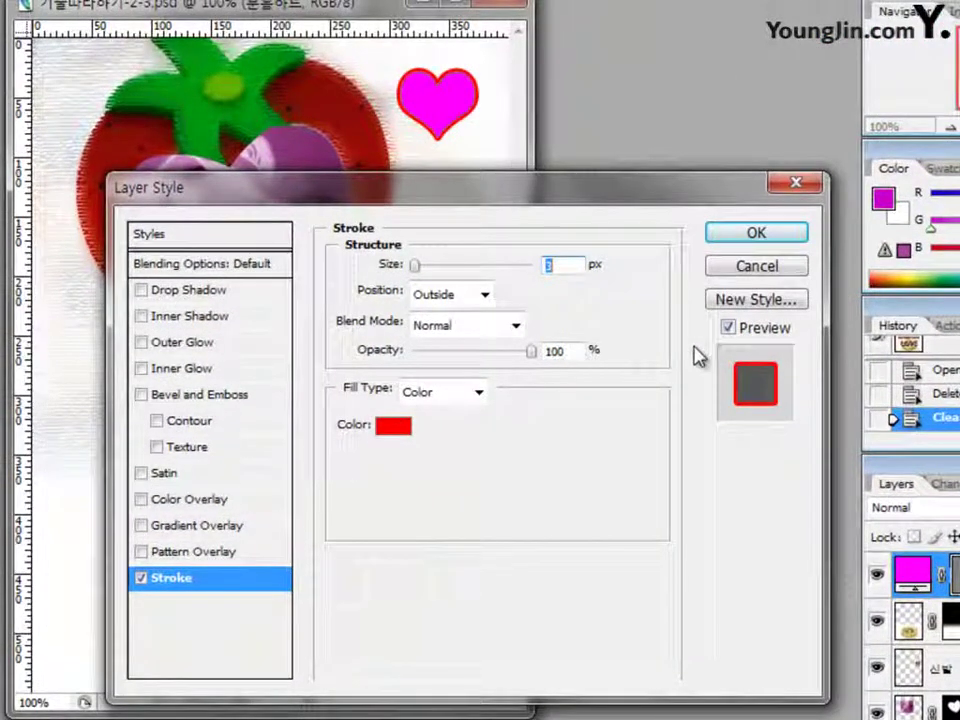
click(568, 264)
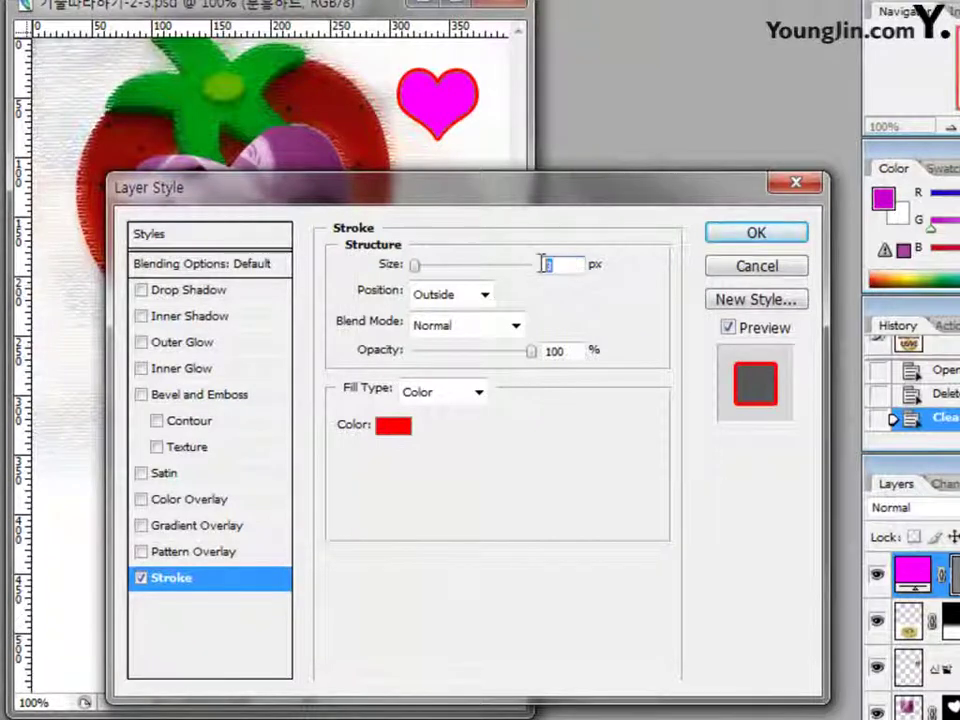
click(388, 427)
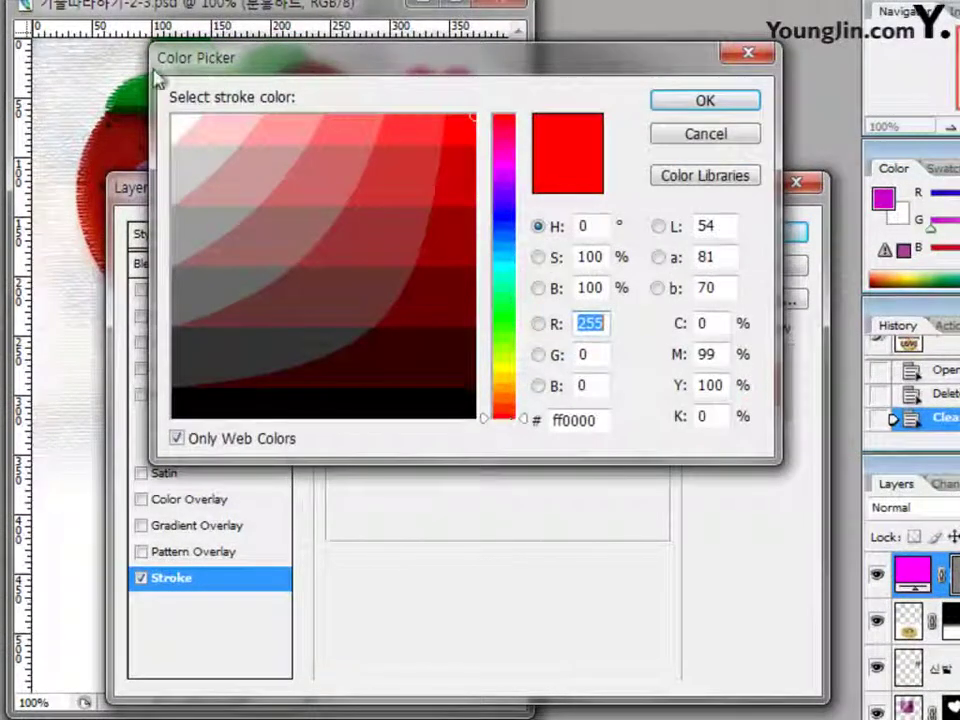
click(180, 128)
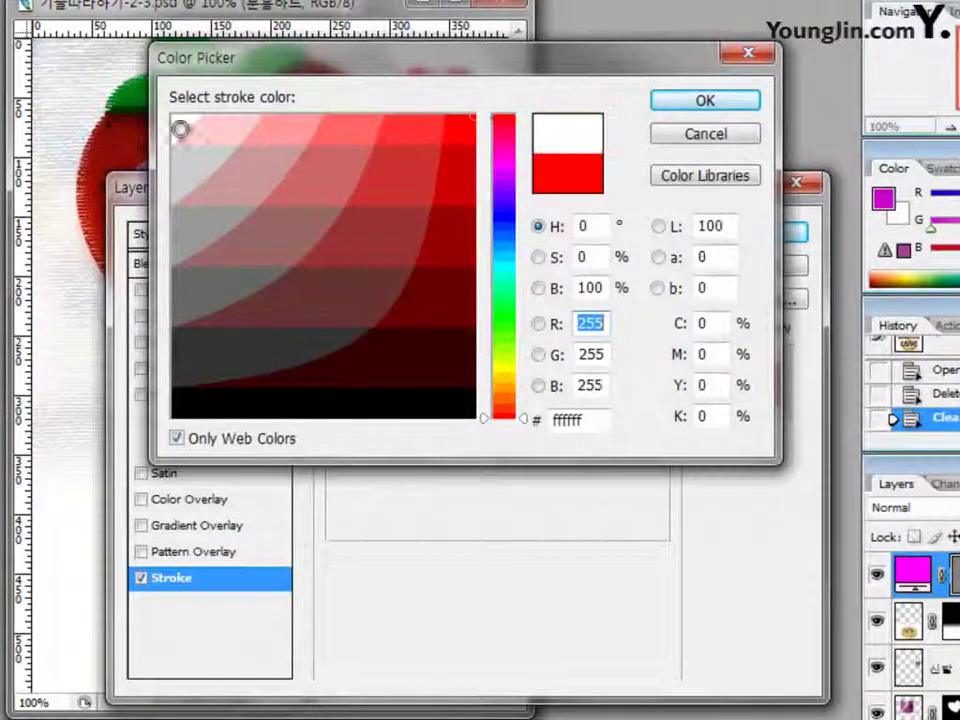
click(712, 102)
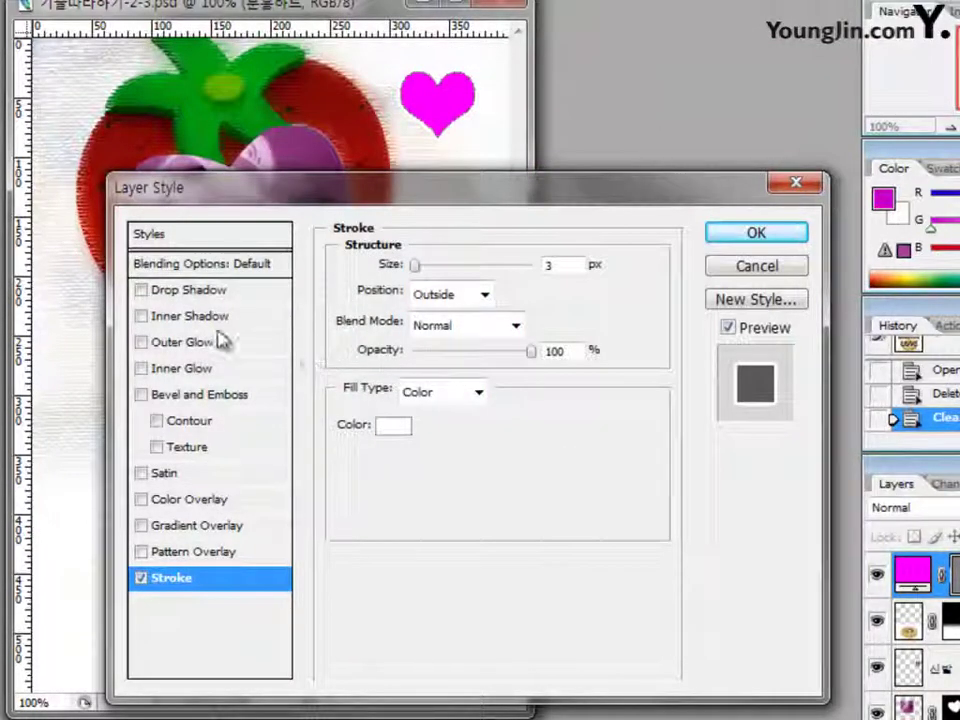
click(199, 290)
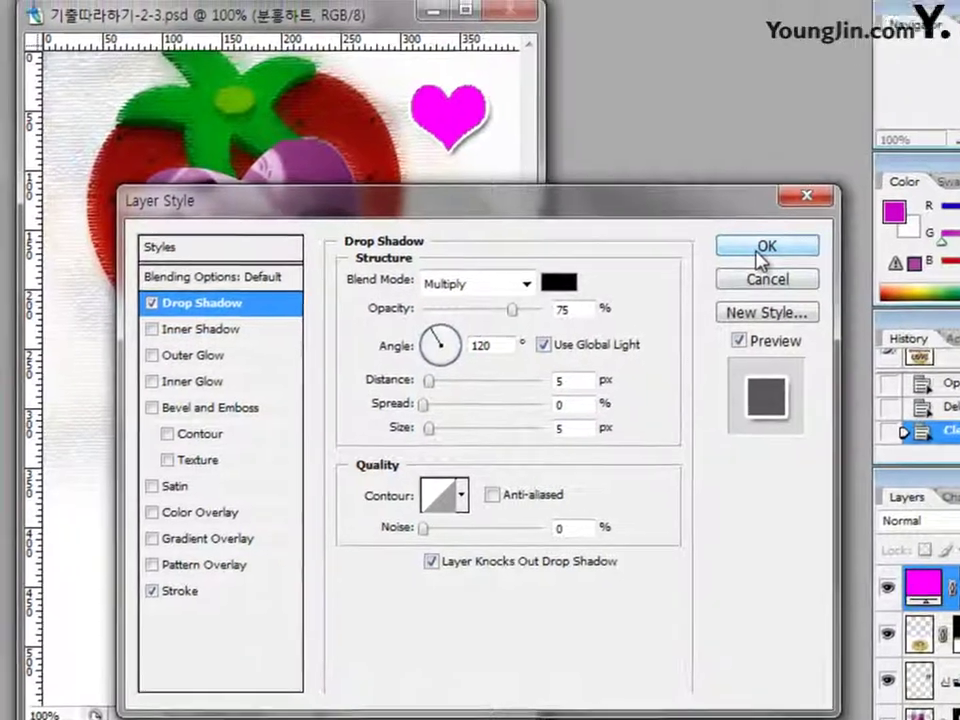
click(752, 236)
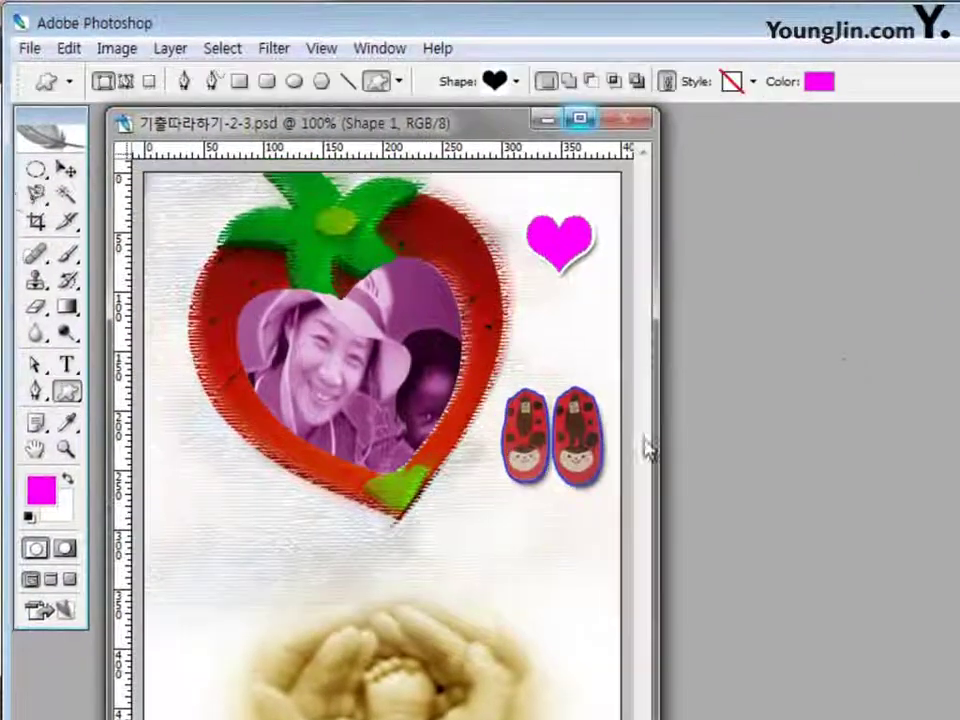
Duplicate the pink heart just above the shoes and scale the copy proportionally to about 66%.
click(65, 170)
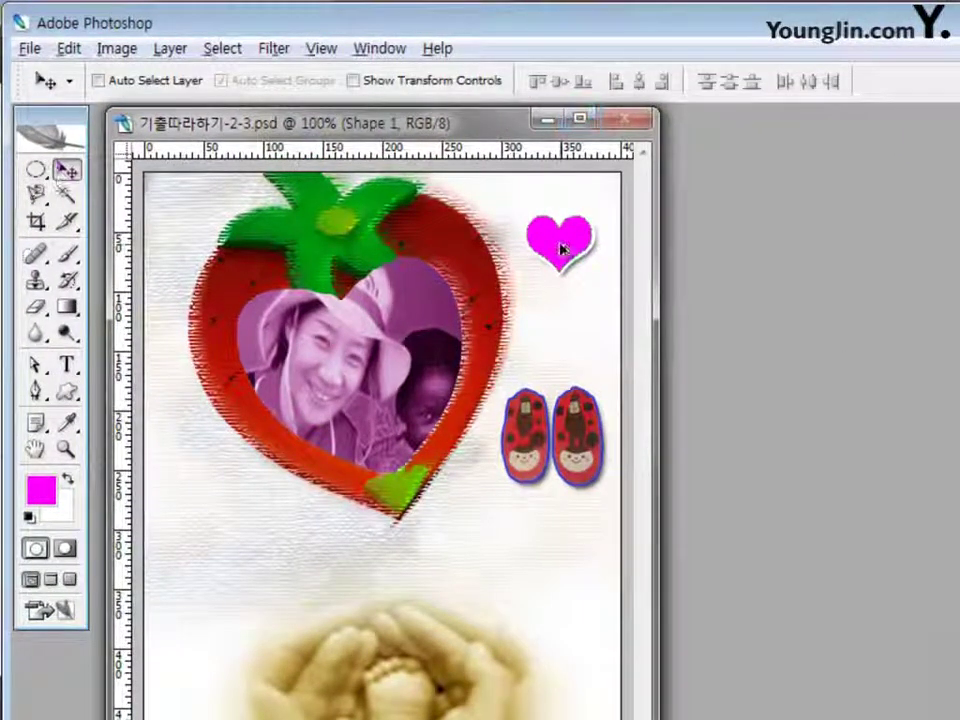
drag(563, 253, 575, 327)
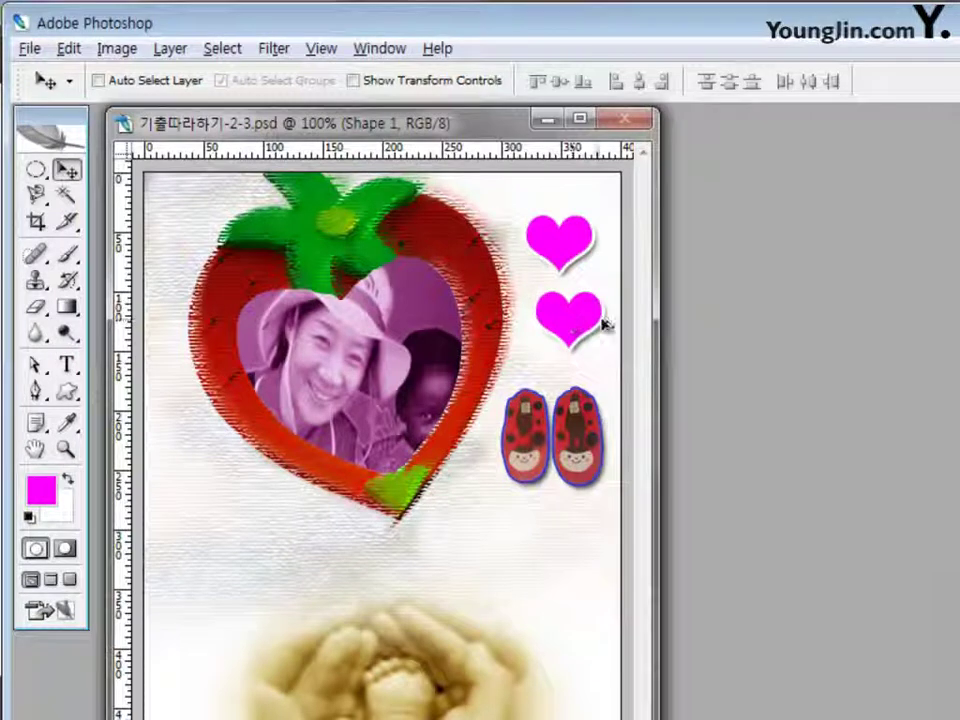
key(ctrl+t)
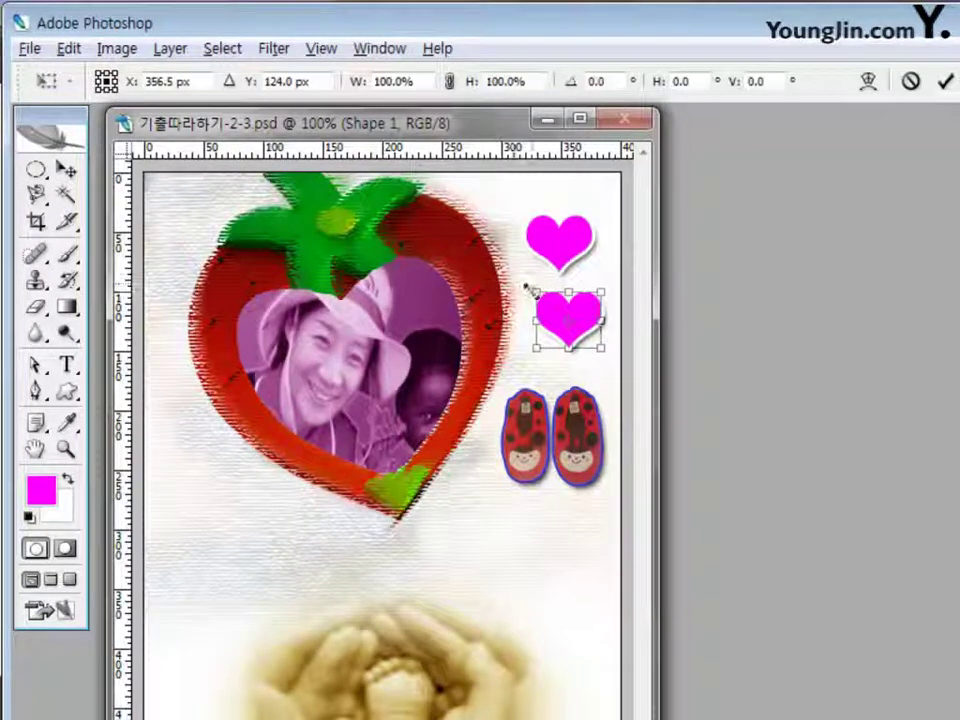
drag(533, 289, 547, 311)
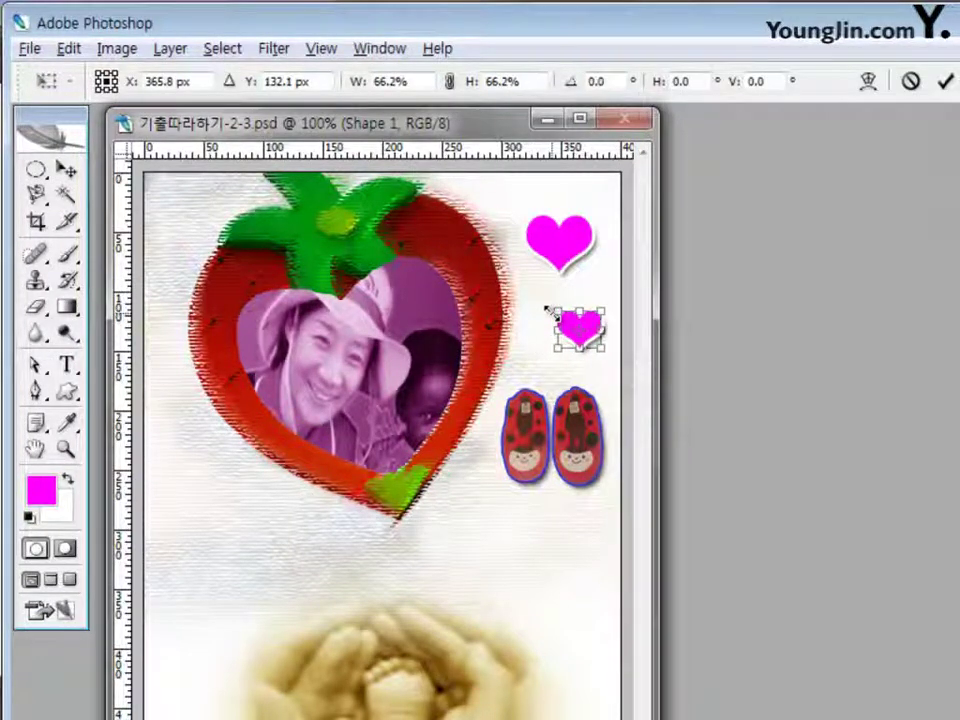
drag(547, 311, 604, 310)
key(ctrl+alt+t)
key(Return)
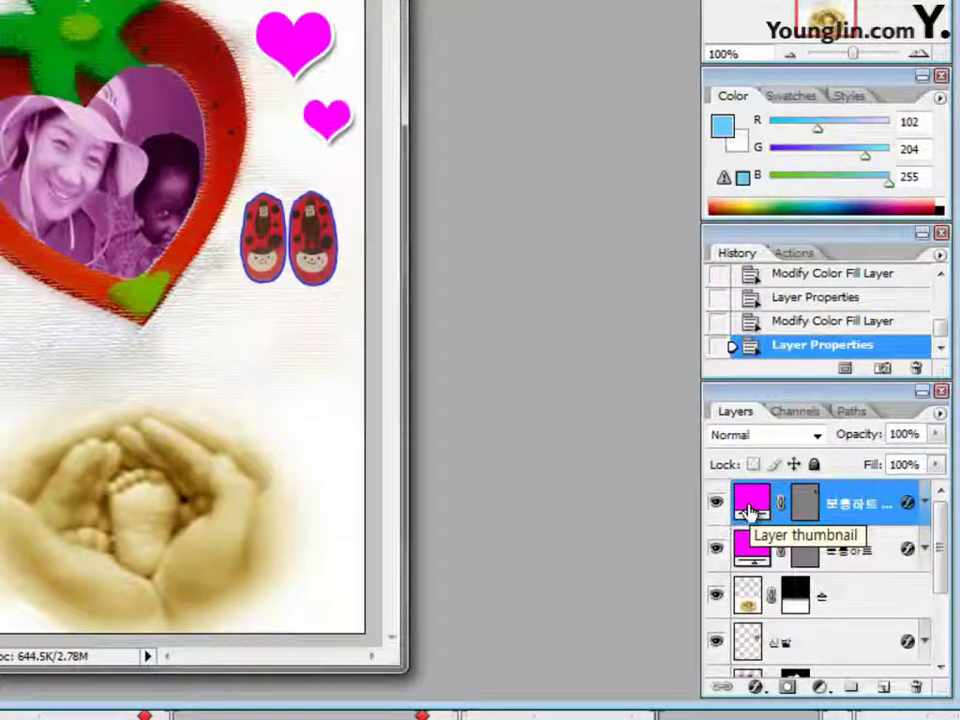
Change the fill color of the small heart copy to #00CC33.
double_click(749, 512)
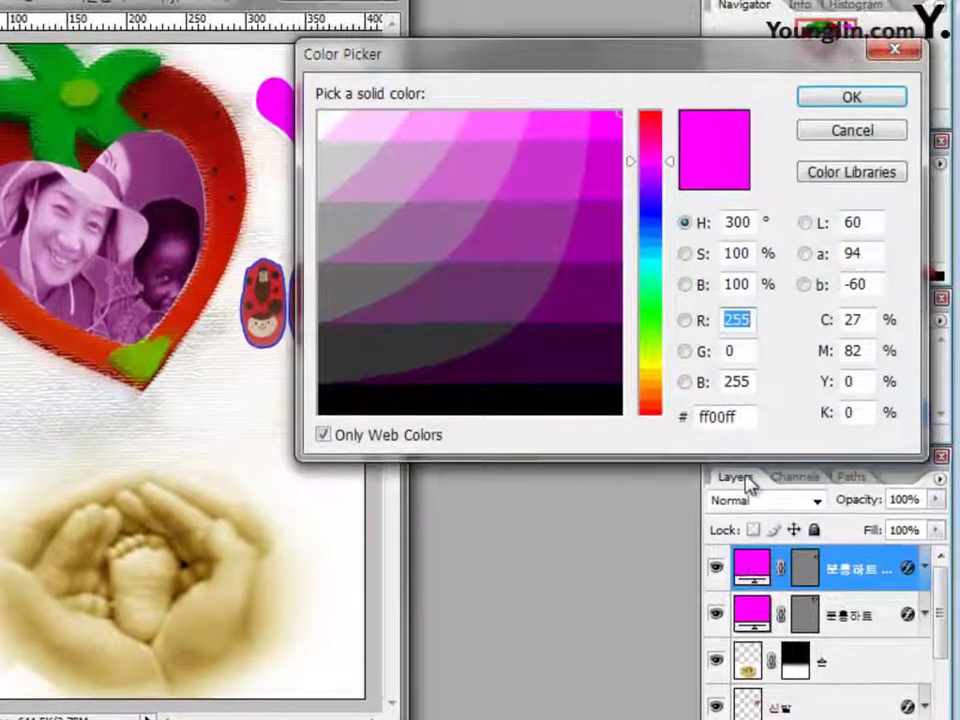
click(716, 388)
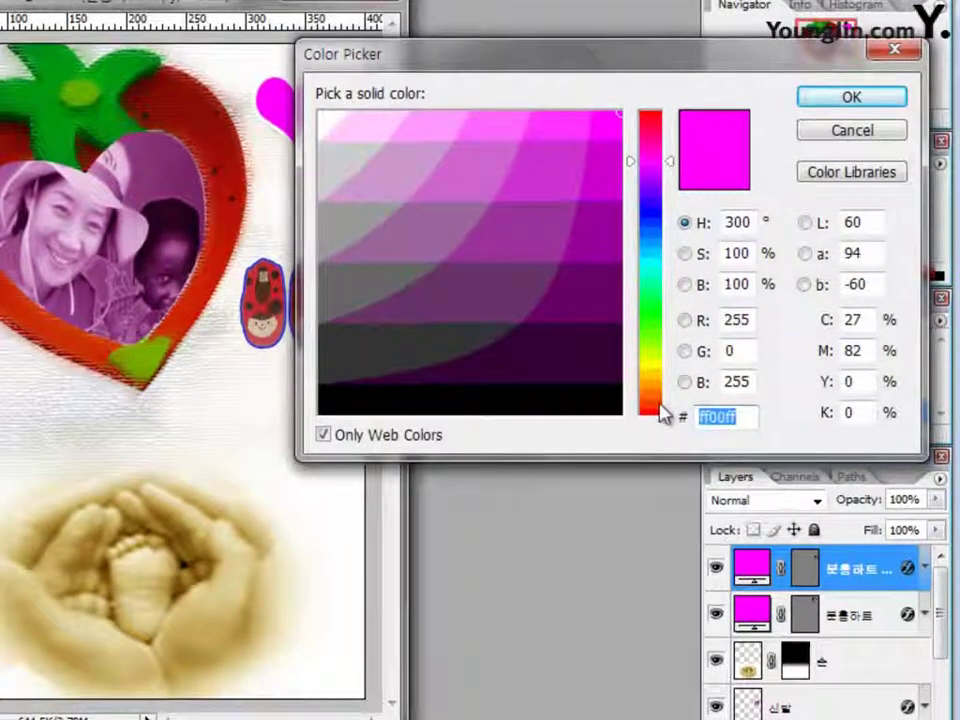
text(00cc33)
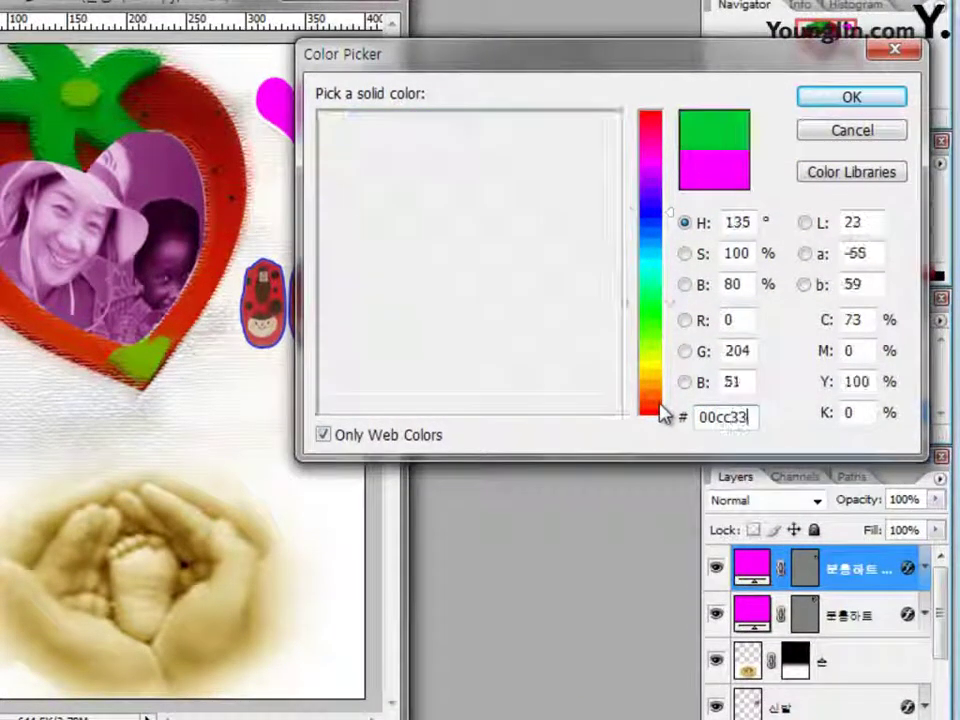
click(850, 102)
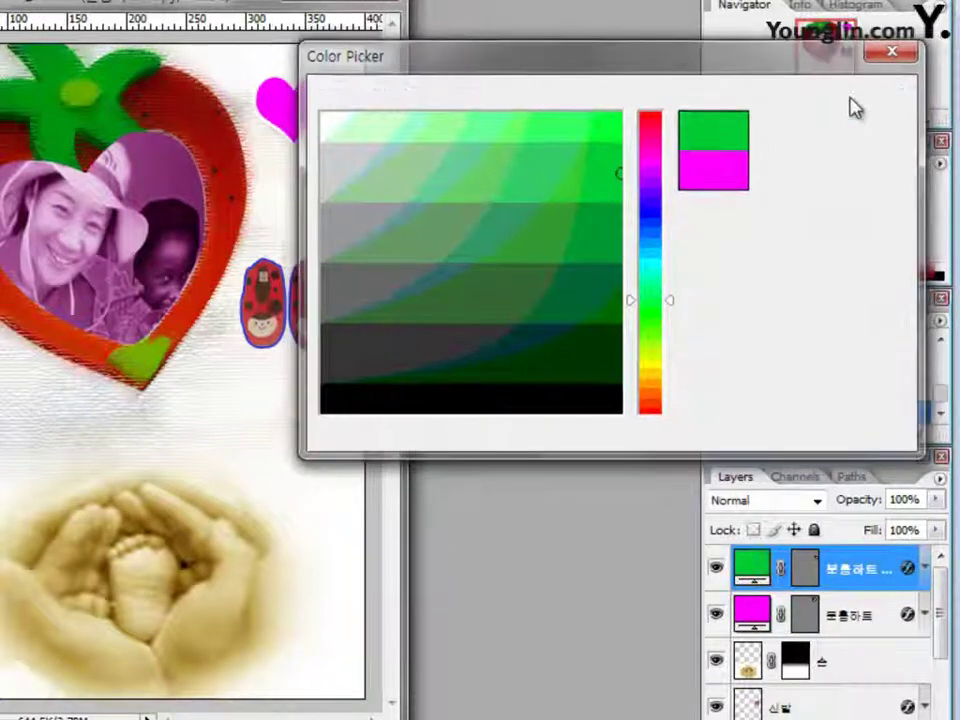
Rename the small green heart's layer as 초록색.
double_click(855, 570)
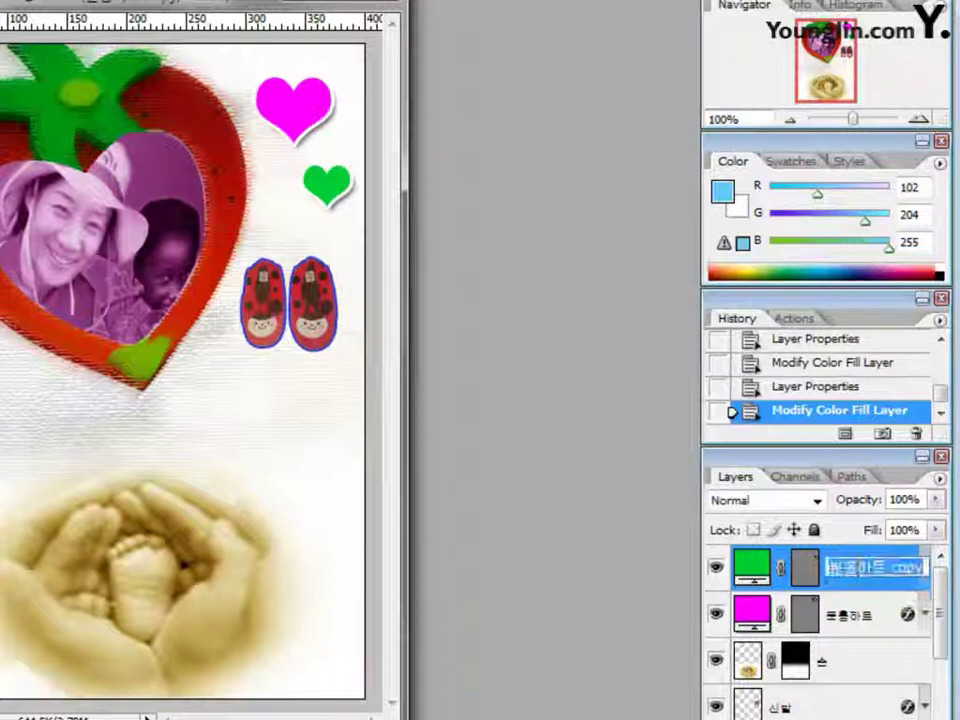
text(chfhr)
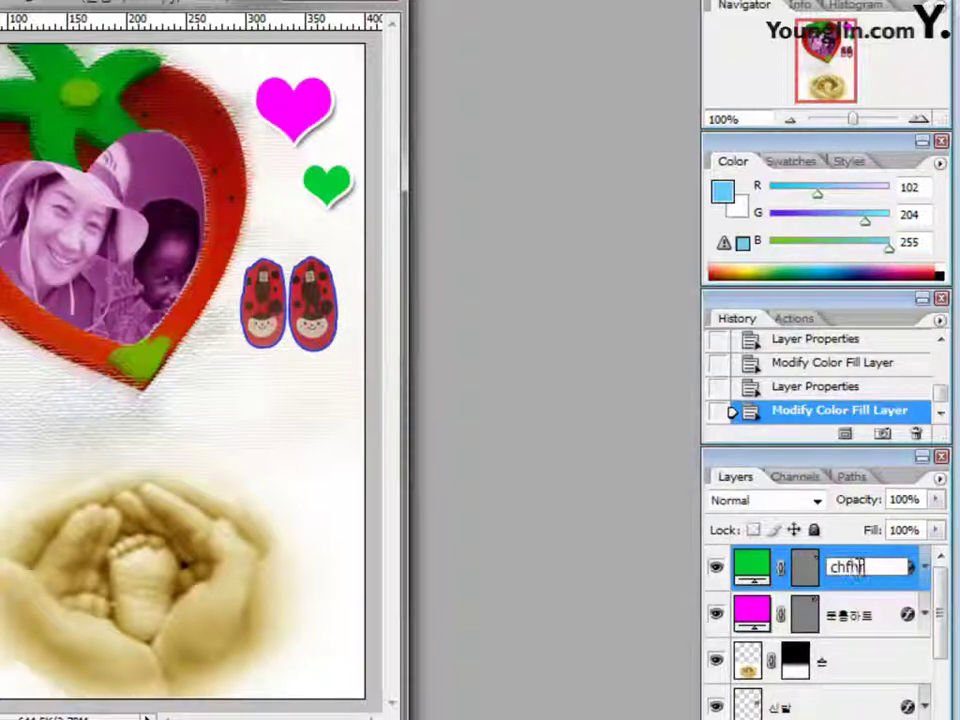
key(BackSpace)
key(BackSpace)
key(BackSpace)
key(BackSpace)
key(BackSpace)
text(초록색)
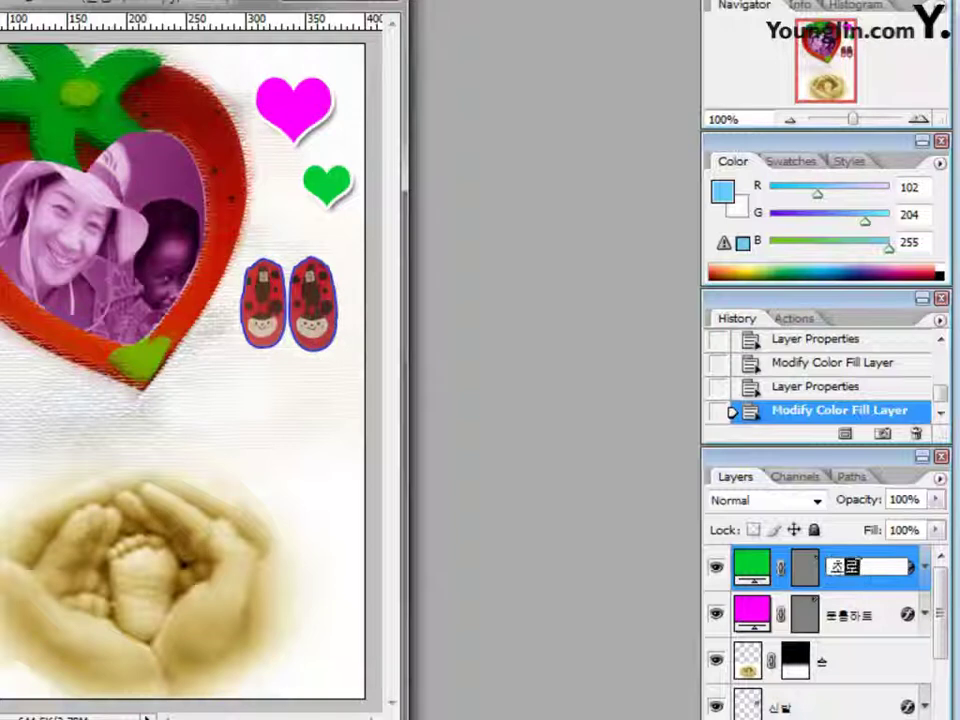
key(Return)
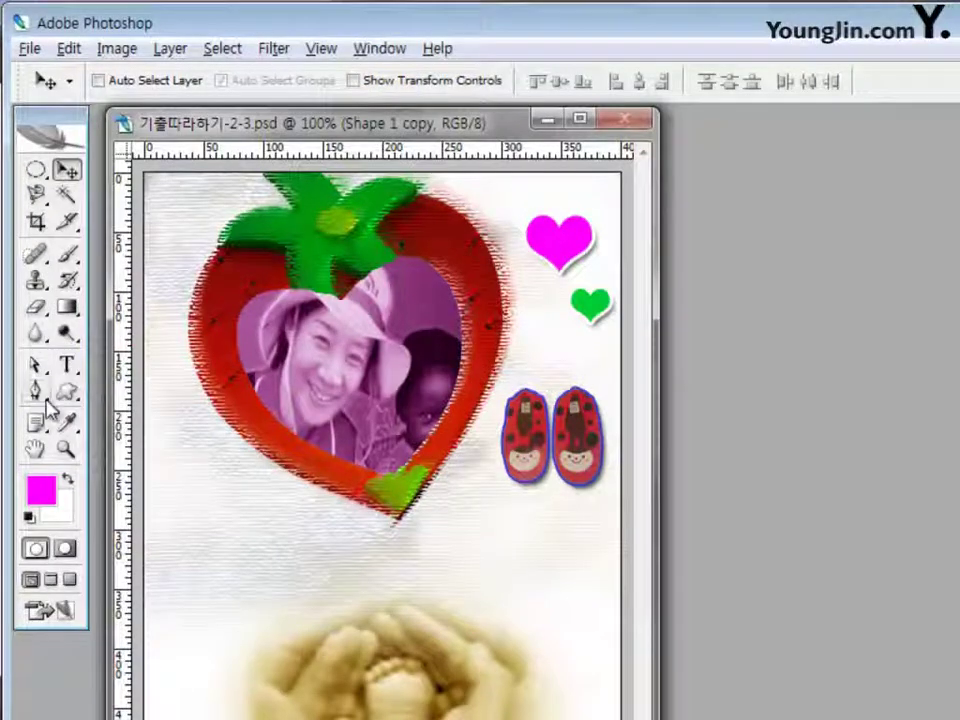
Set the Horizontal Type tool to the 굴림 font at 36 pt.
click(70, 370)
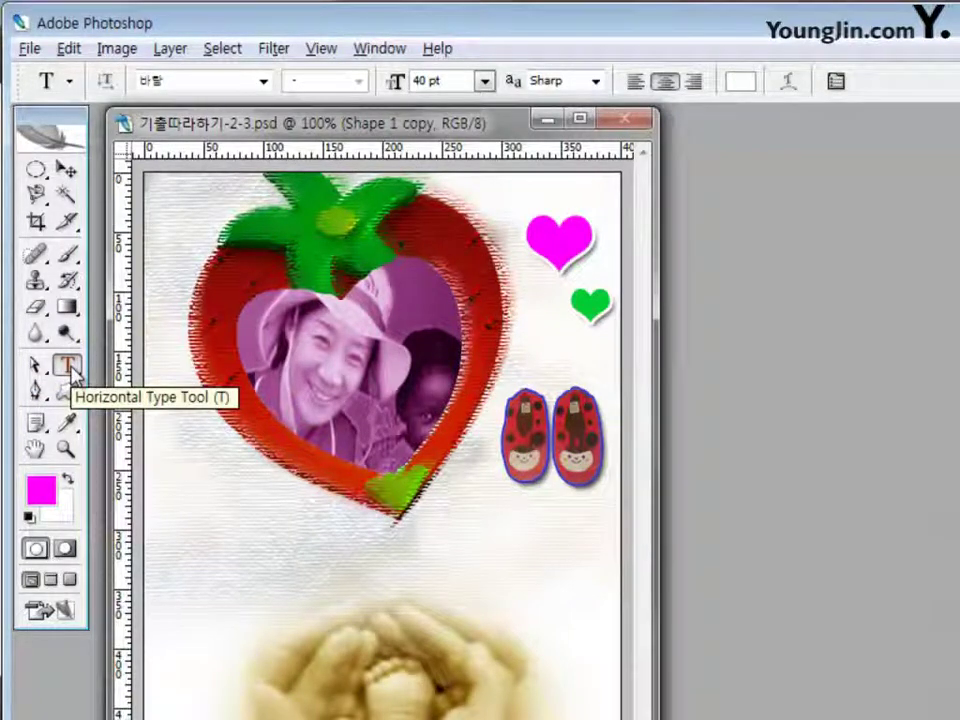
click(262, 81)
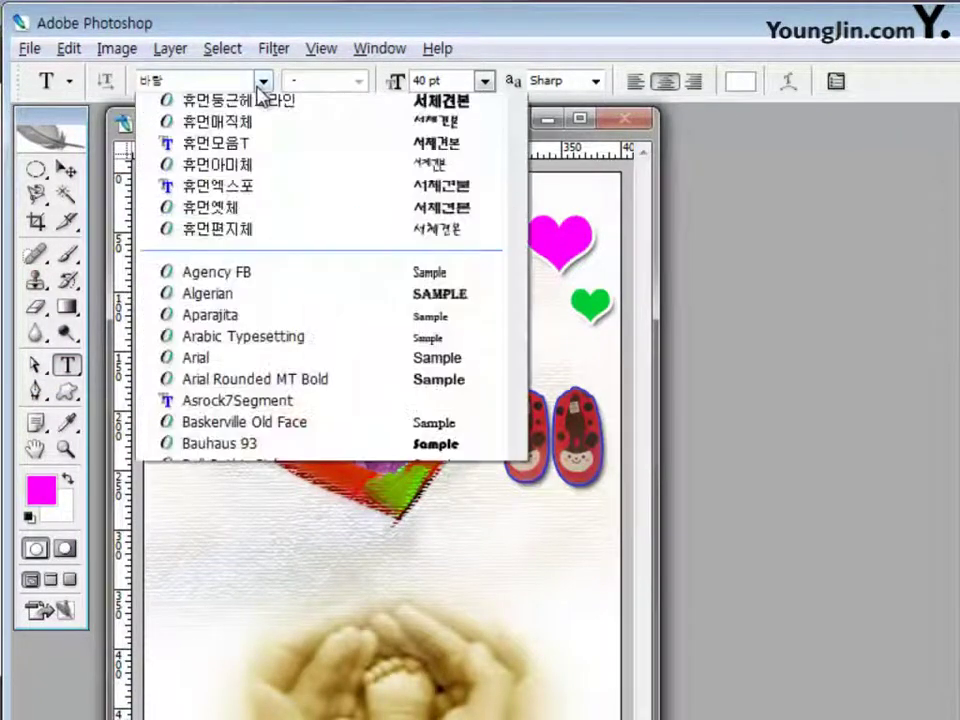
scroll(250, 152, up, 4)
click(246, 131)
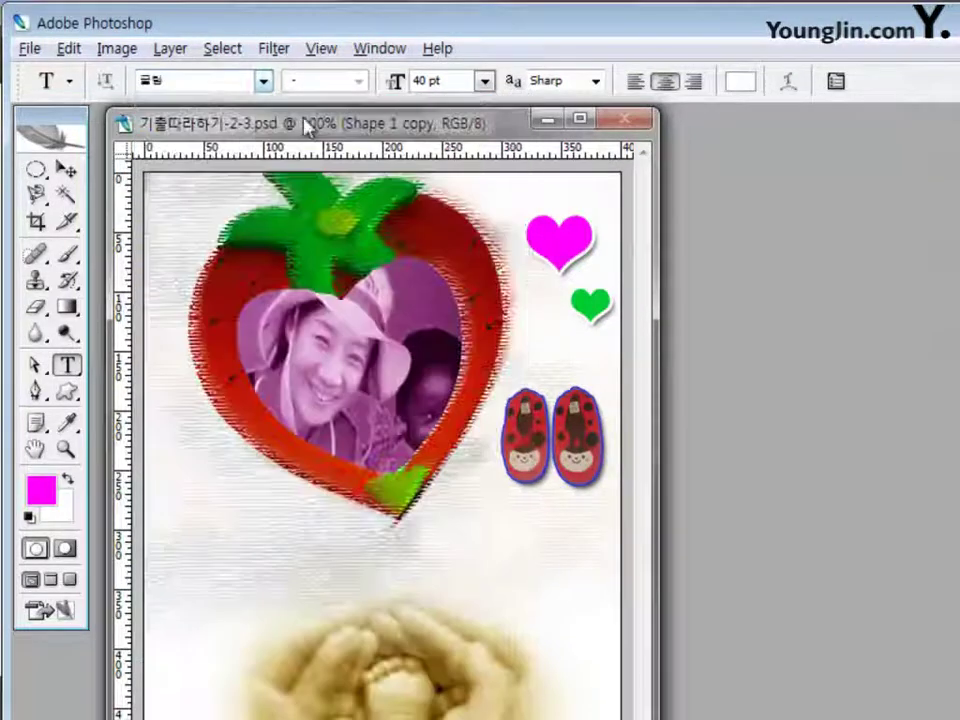
click(446, 81)
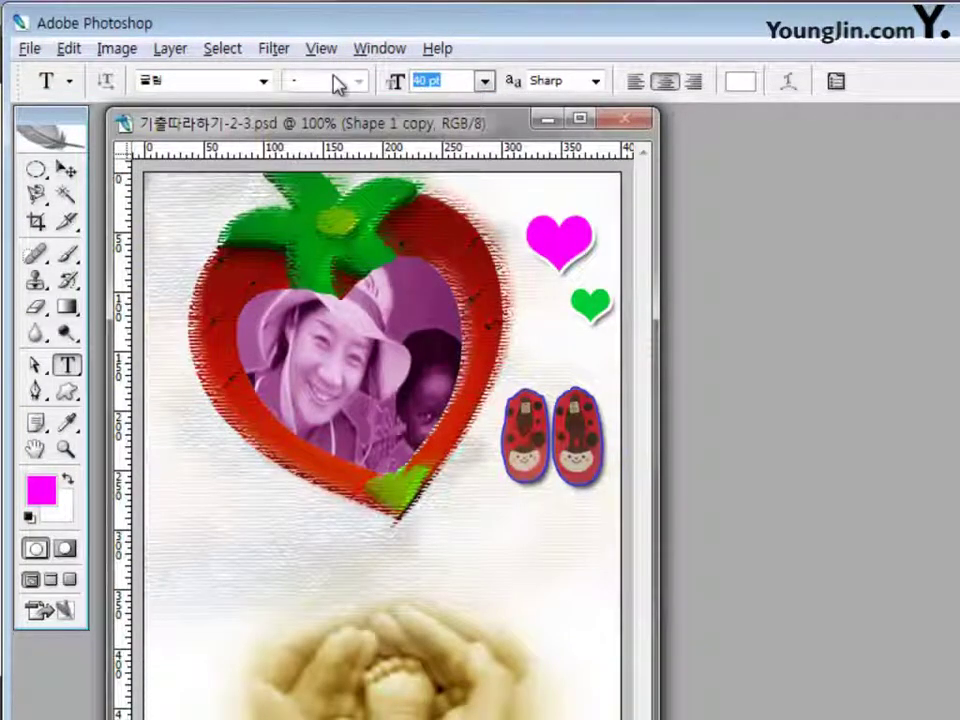
text(36)
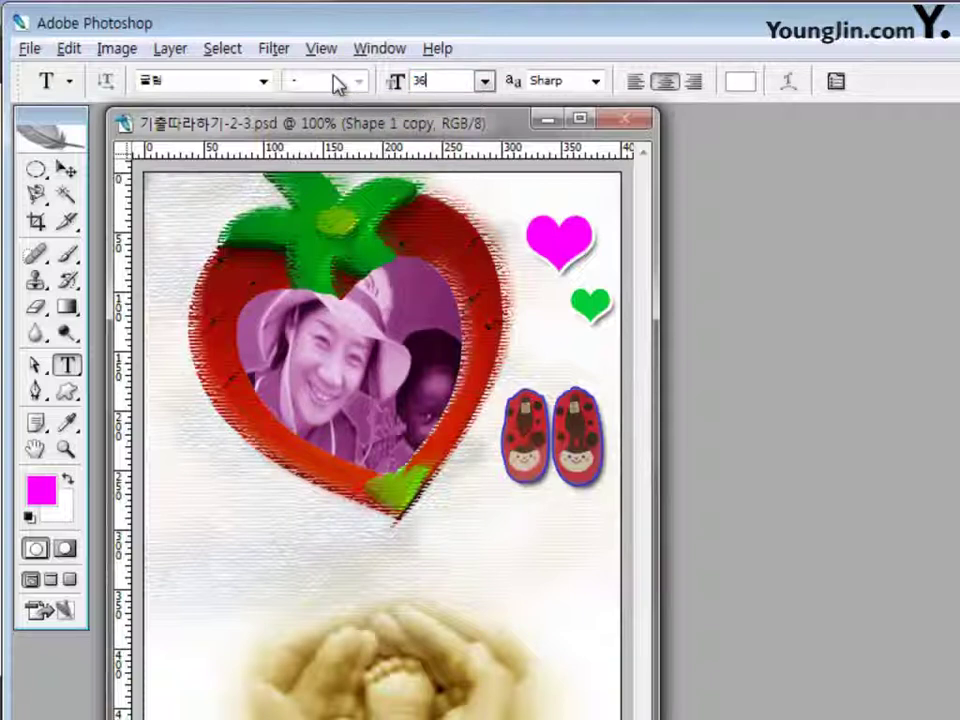
key(Return)
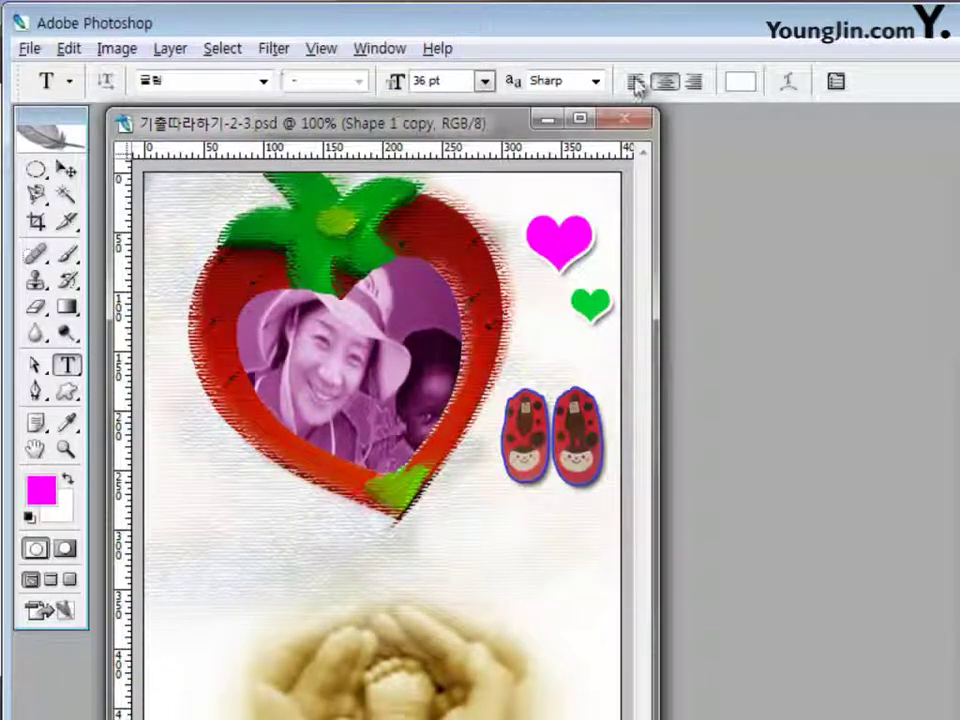
Set the text color to #FF6600 and the text alignment to left.
click(740, 81)
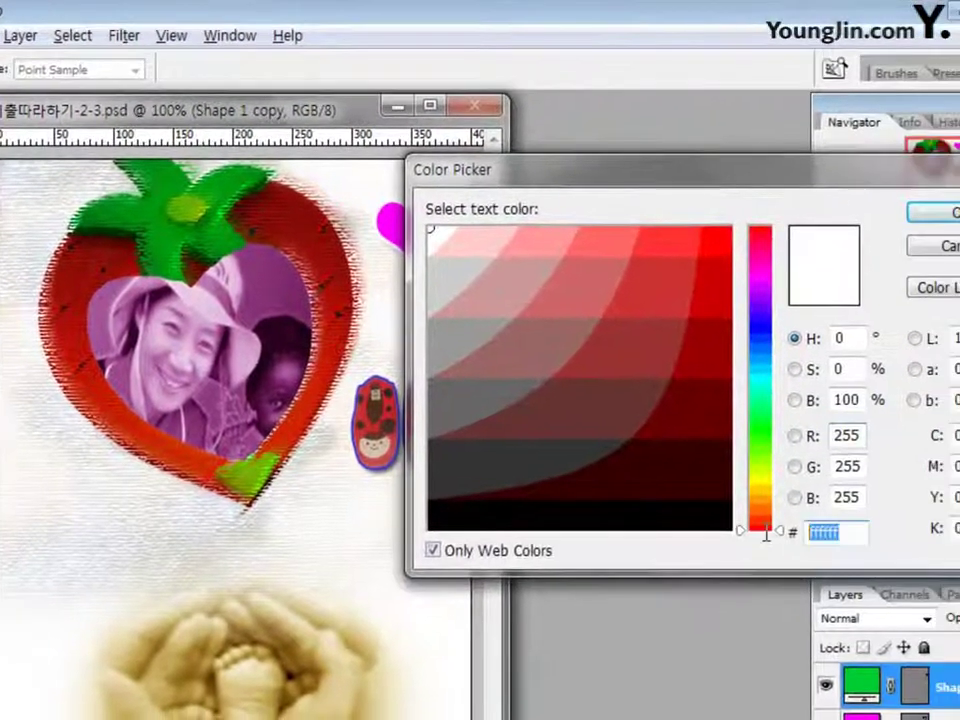
text(ff0)
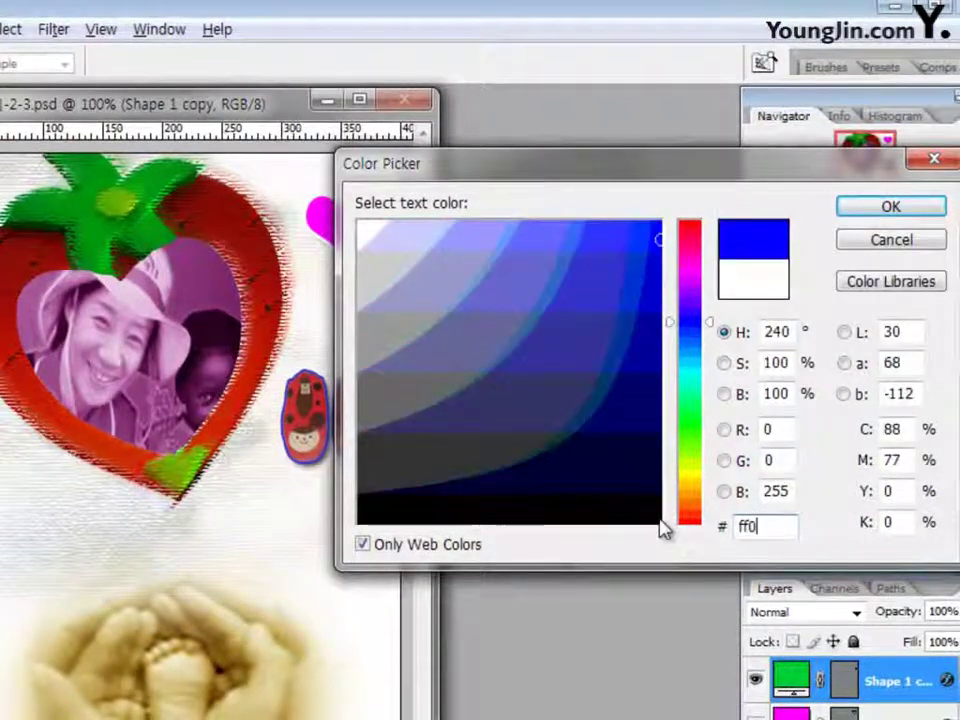
key(BackSpace)
text(6600)
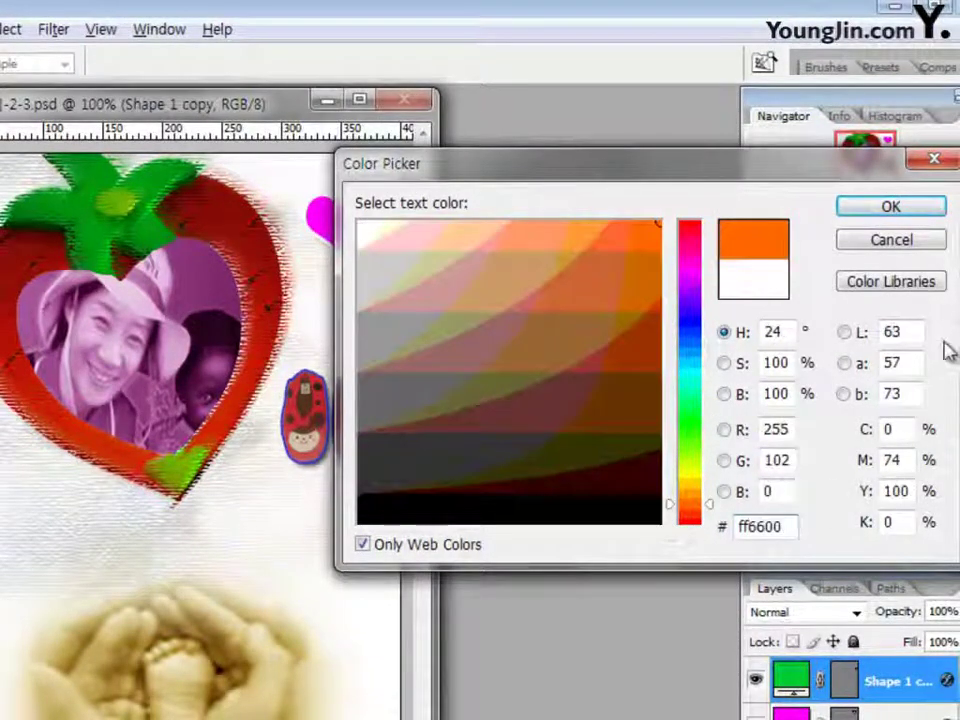
click(905, 210)
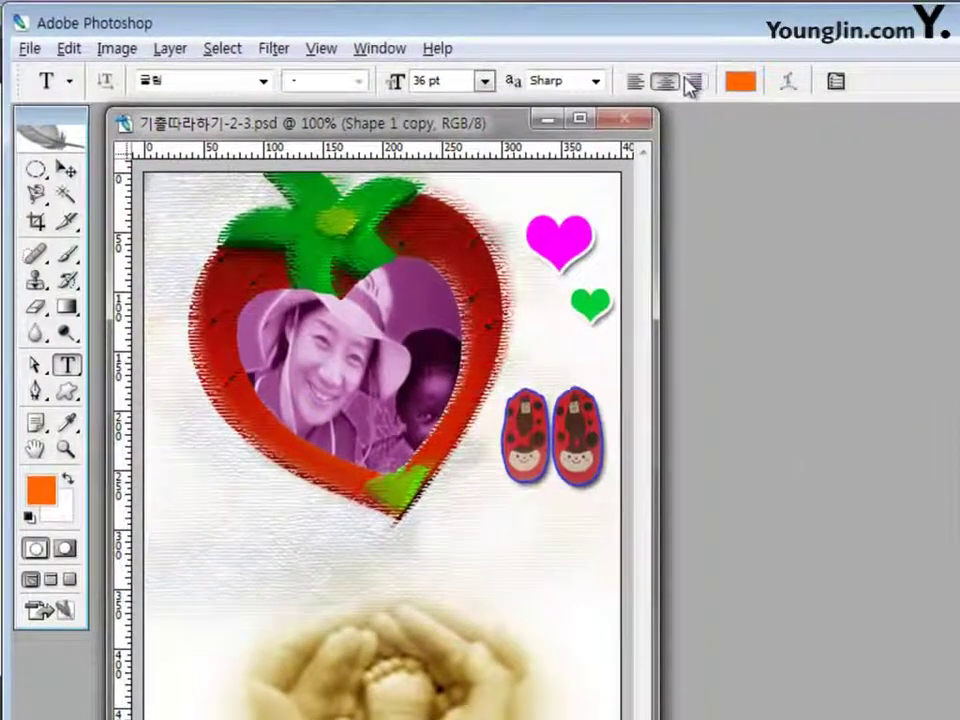
click(636, 82)
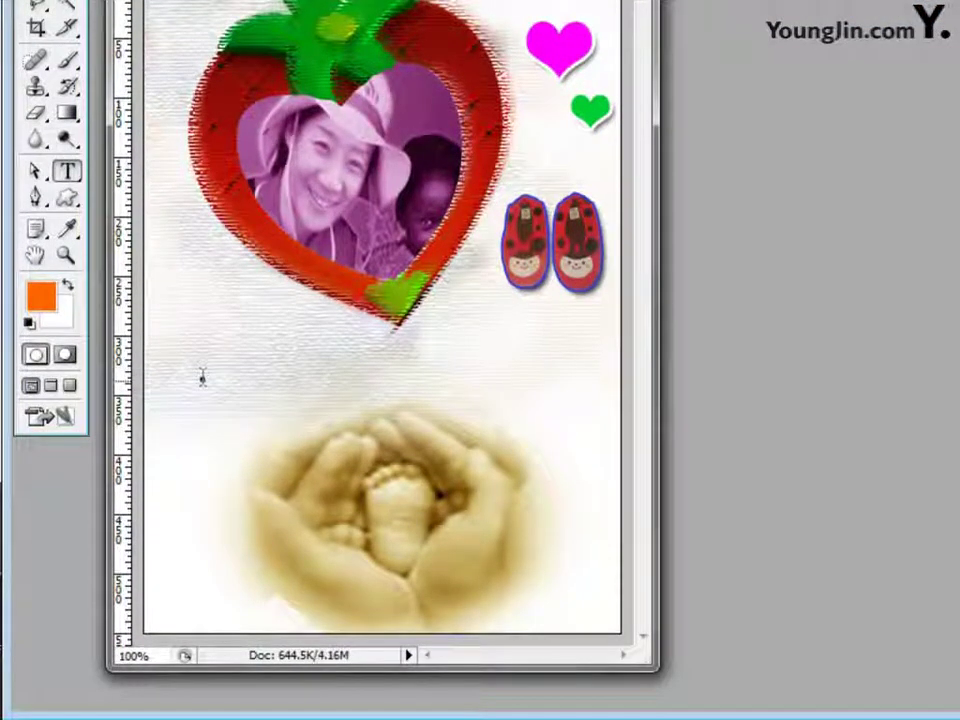
Add the title text 해외아동돕기모금회 between the strawberry and the hands photo.
click(201, 375)
text(행)
text(외)
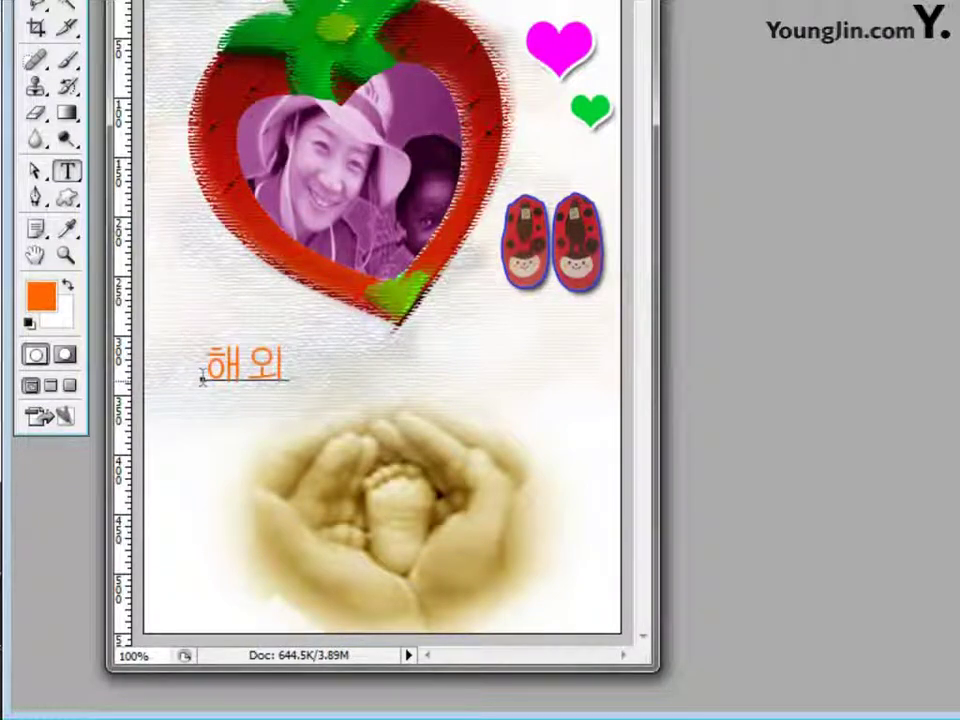
text(아동ㅇ)
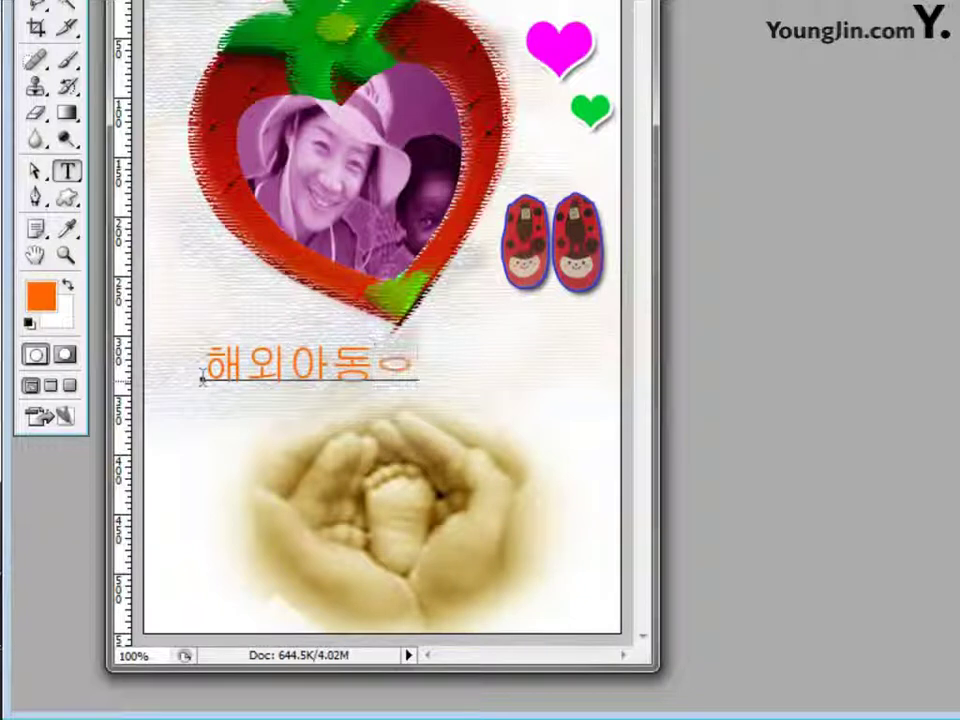
key(BackSpace)
text(도기모)
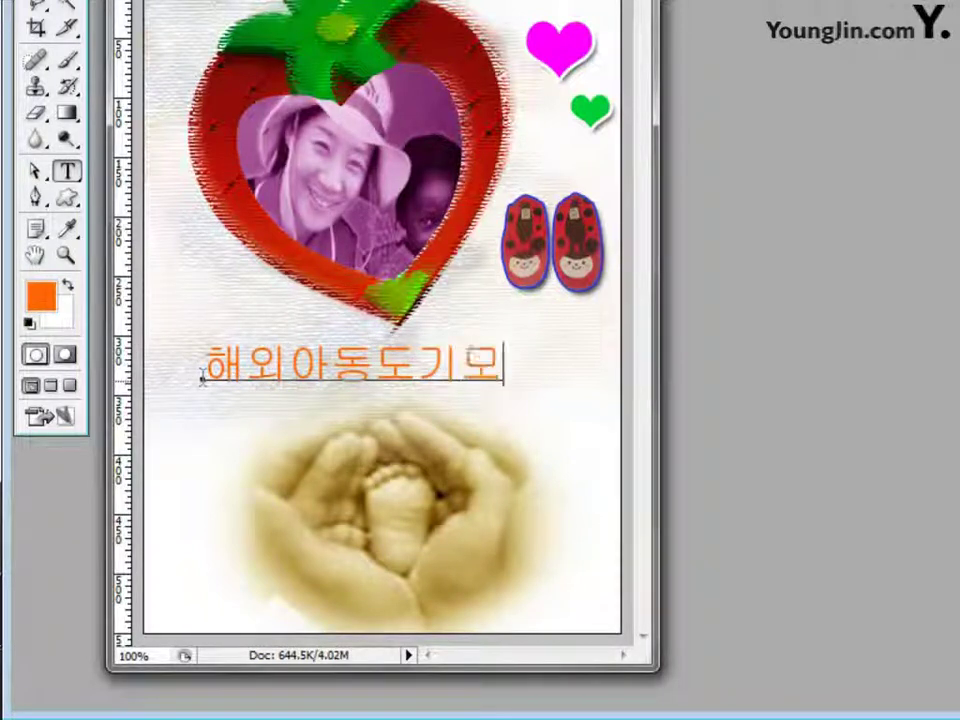
key(BackSpace)
key(BackSpace)
key(BackSpace)
text(돕)
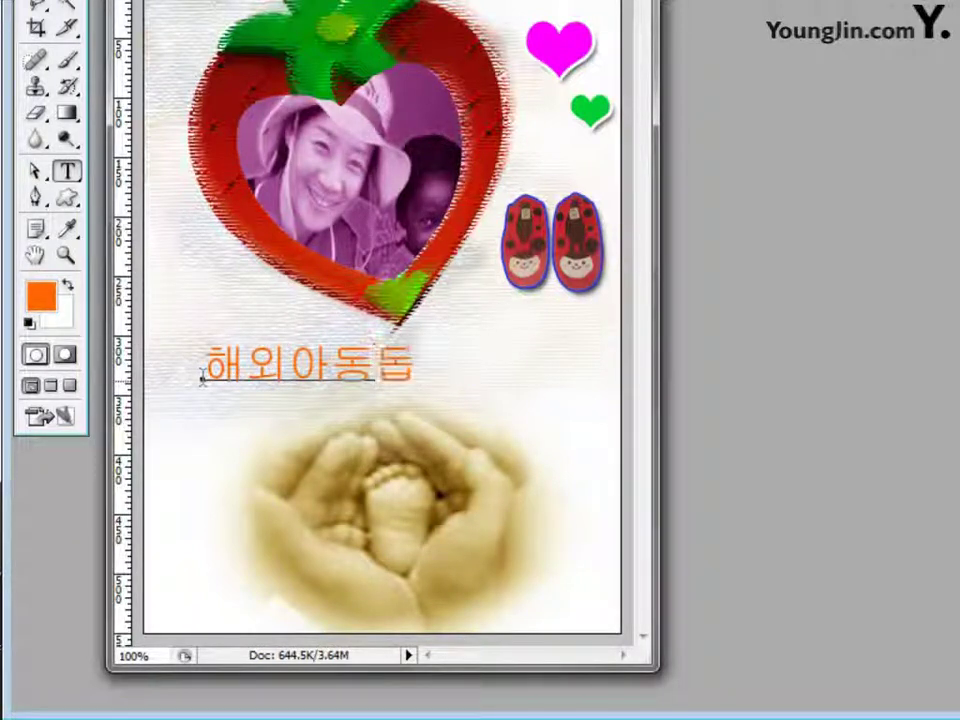
text(기모그)
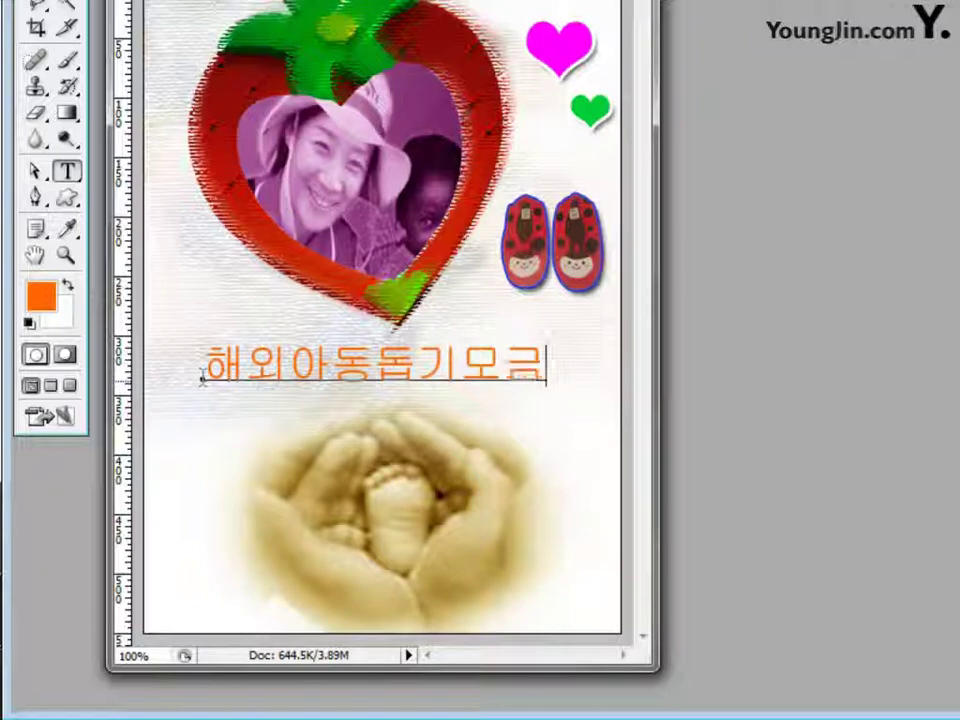
text(회)
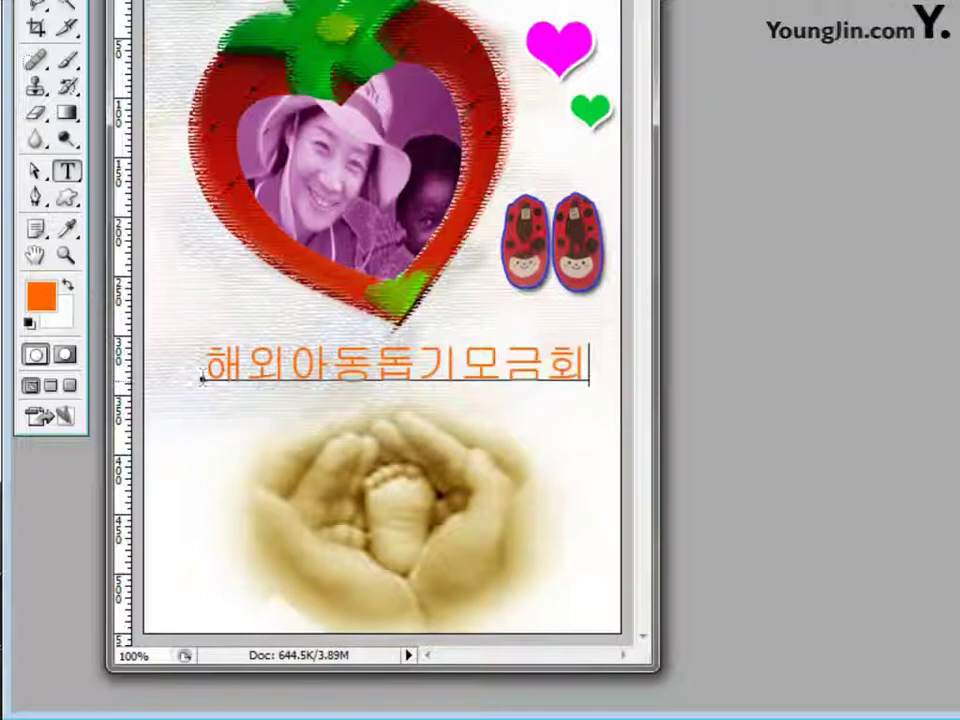
key(ctrl+Return)
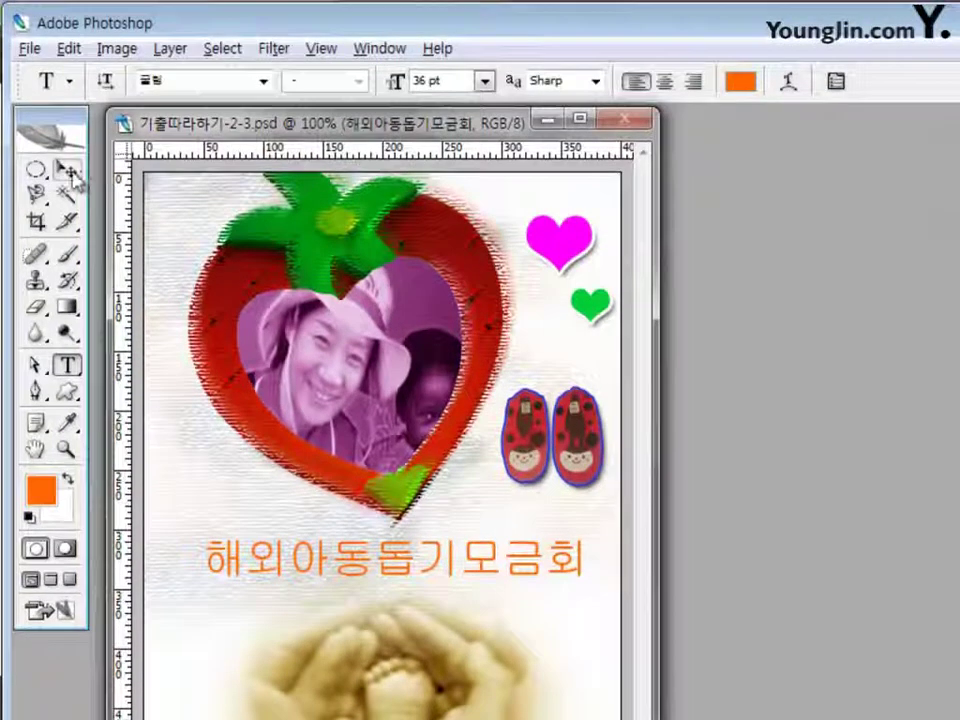
Nudge the orange title slightly left and down with the Move tool, by about 10 px each way.
click(70, 172)
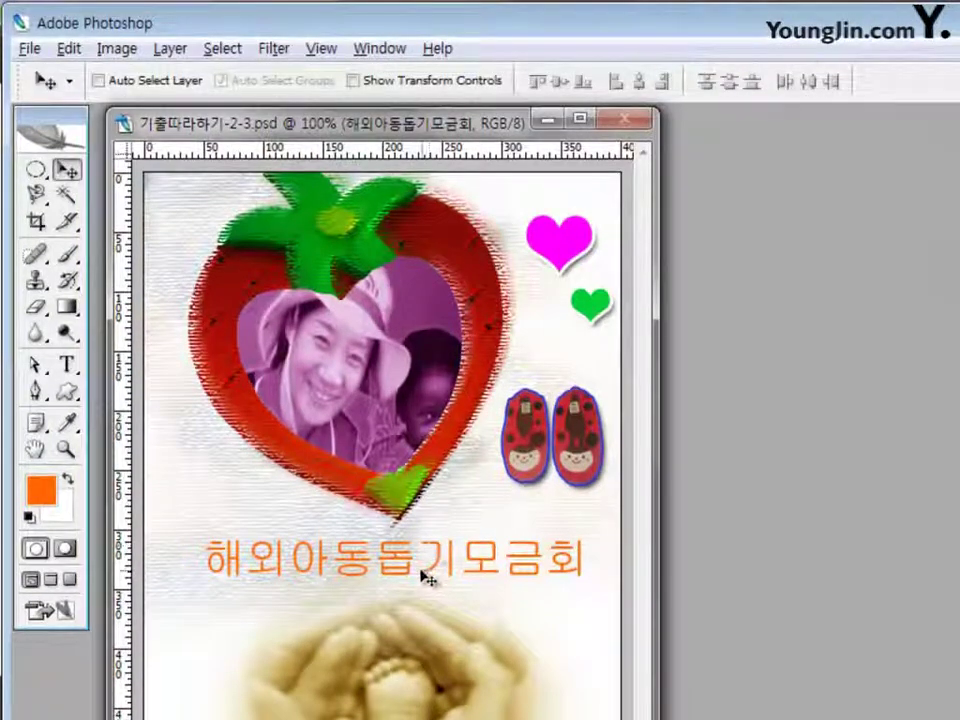
key(shift+Left)
key(shift+Down)
key(Left)
key(Left)
key(Left)
key(Up)
key(Up)
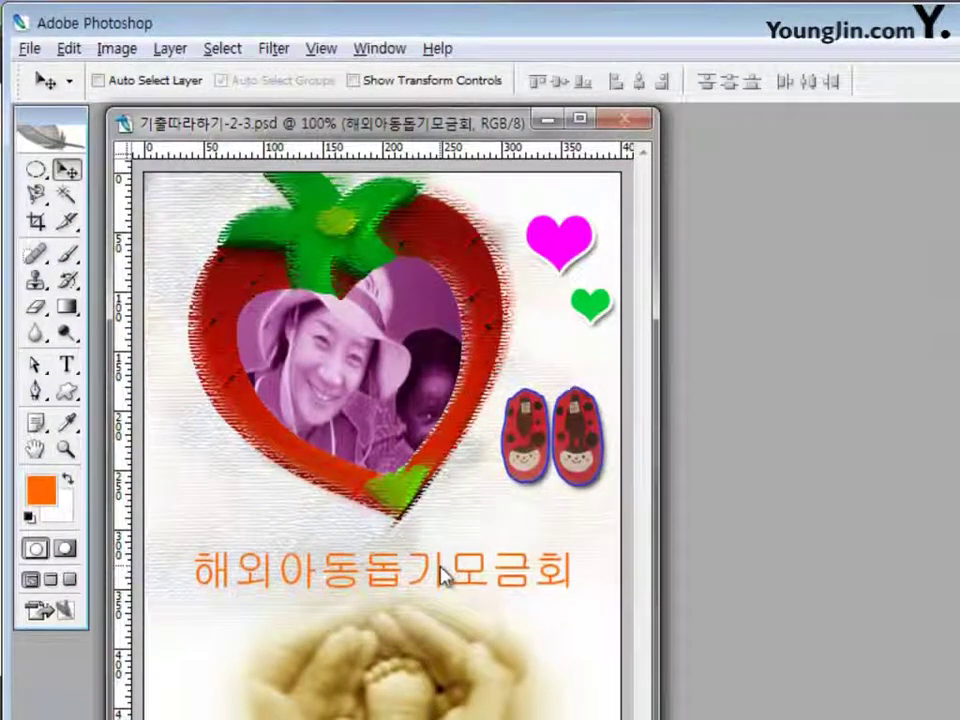
key(Right)
key(Right)
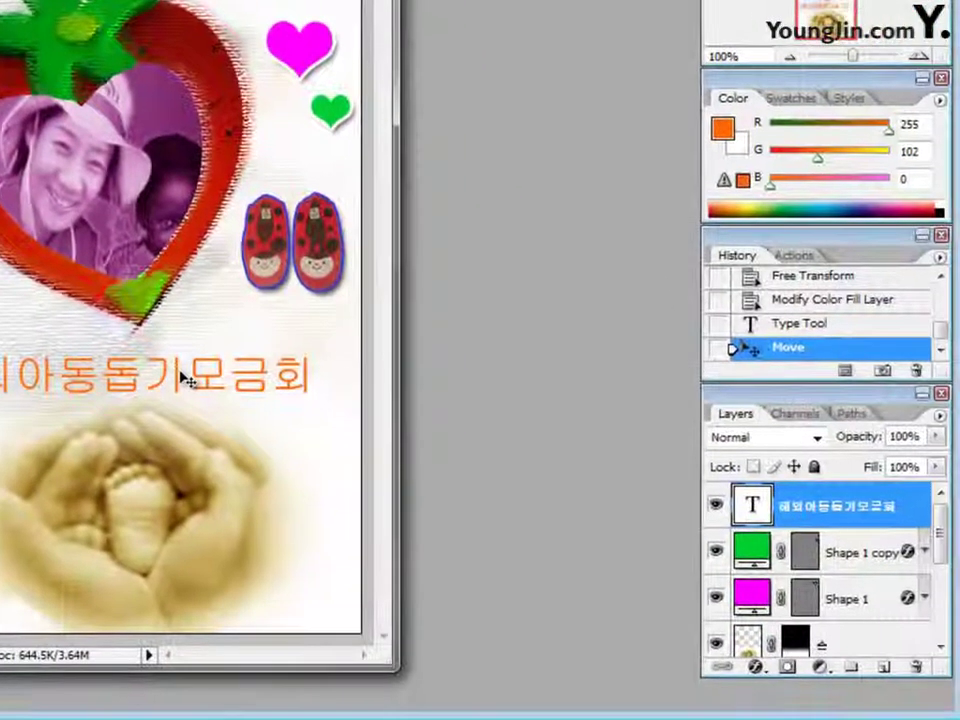
Give the Korean title layer a 2 px black outside stroke.
click(756, 669)
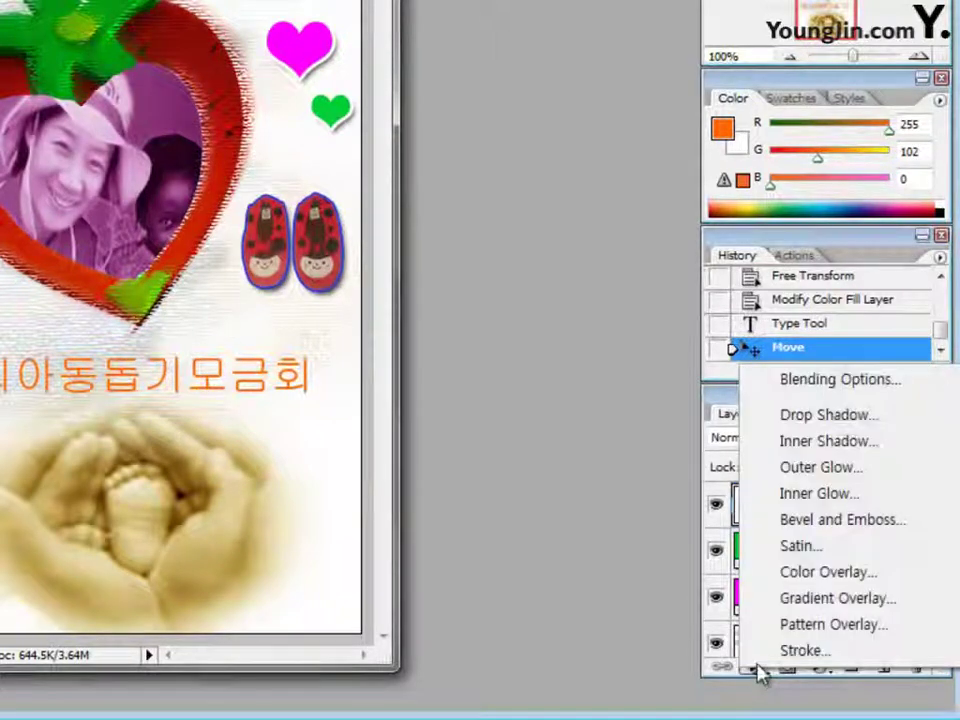
click(789, 651)
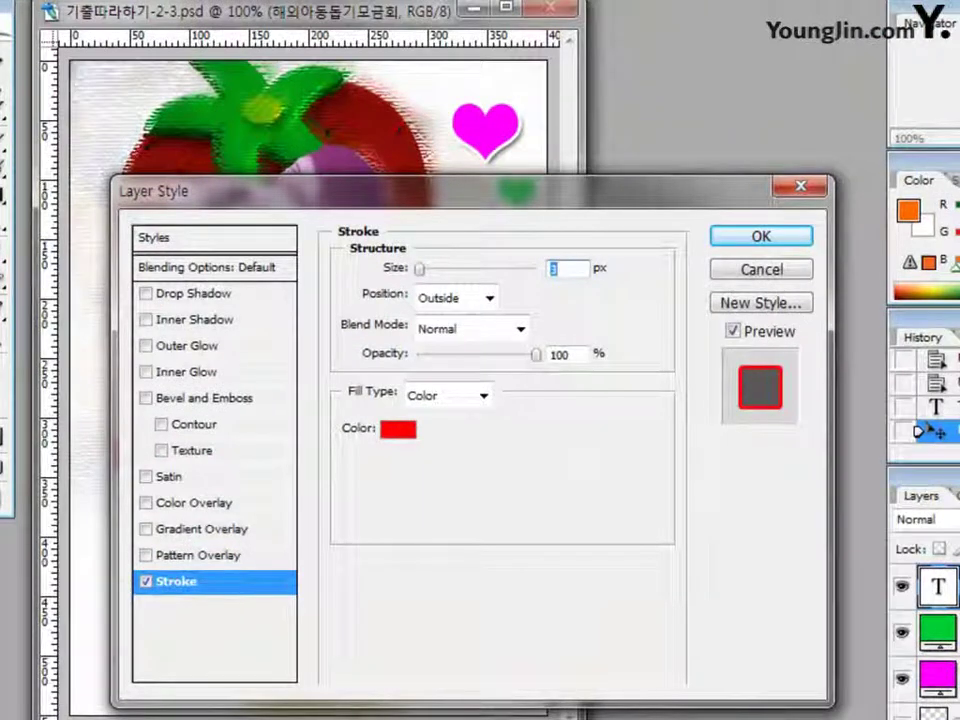
text(2)
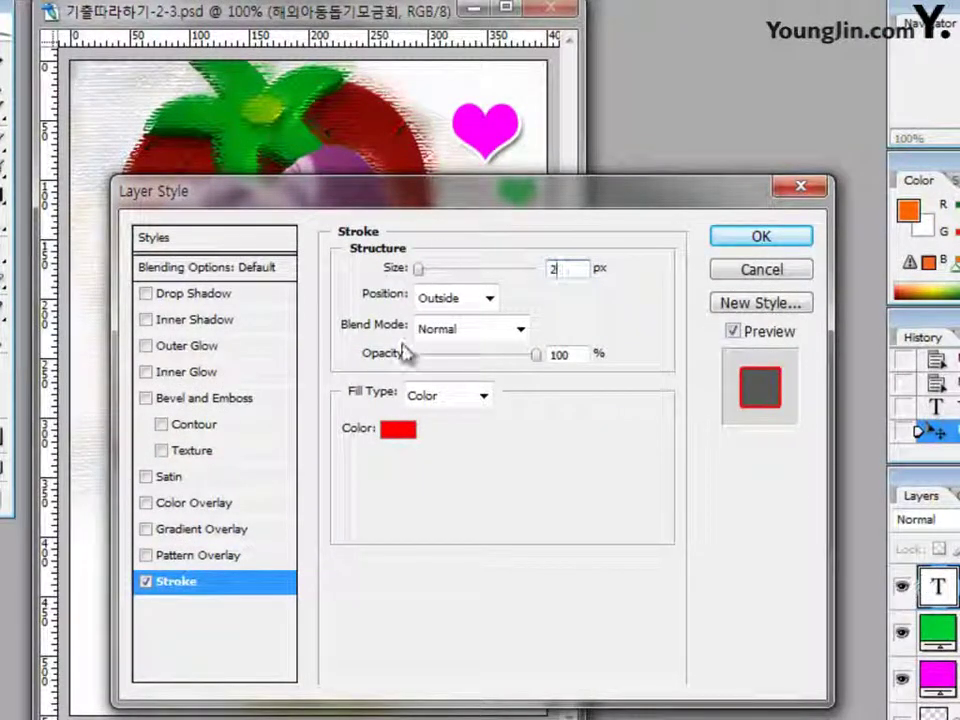
click(398, 429)
click(720, 431)
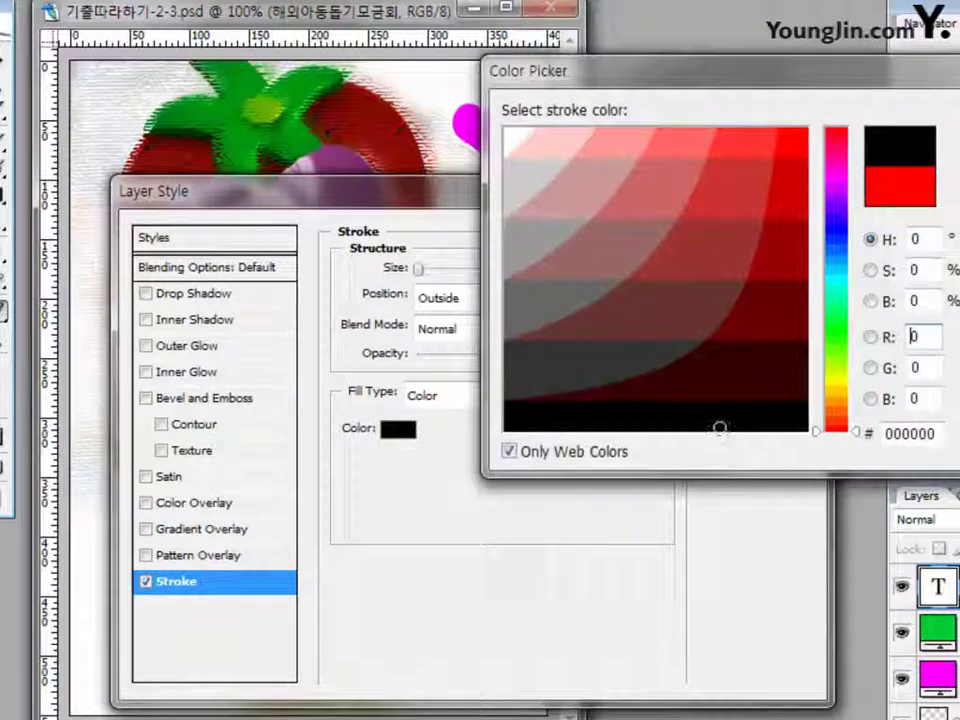
key(Return)
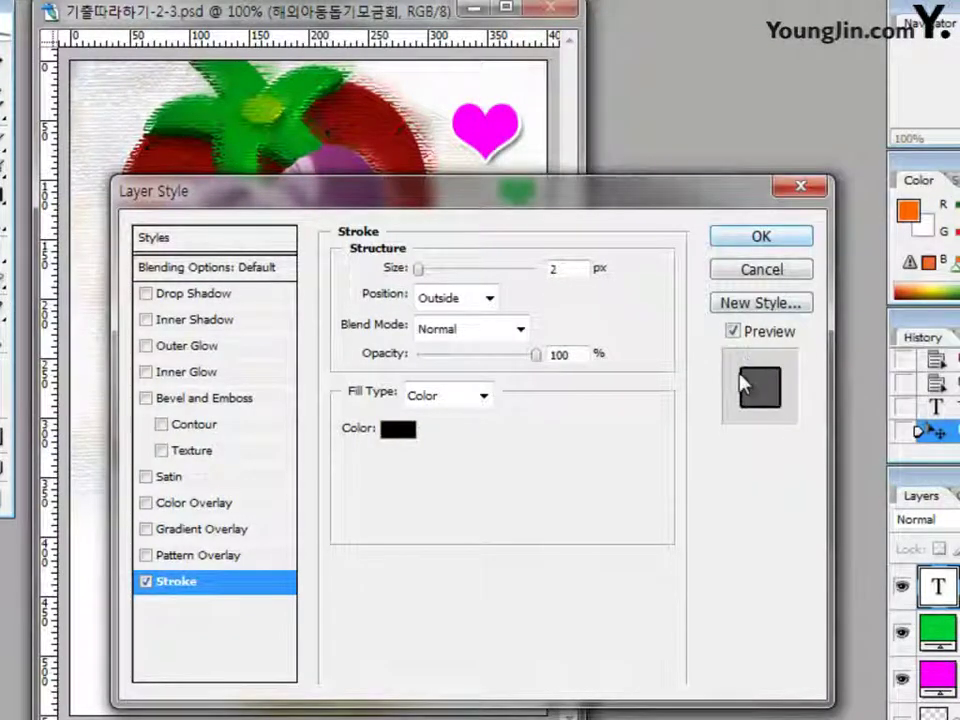
Add a drop shadow with default settings to the Korean title and apply the layer style.
click(201, 296)
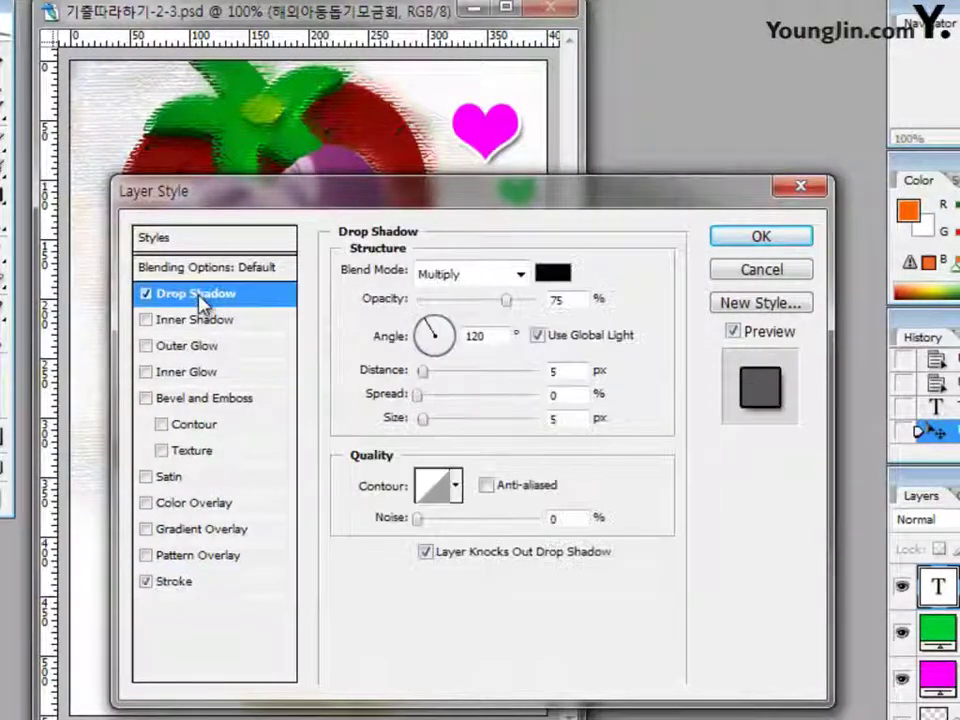
drag(380, 195, 578, 143)
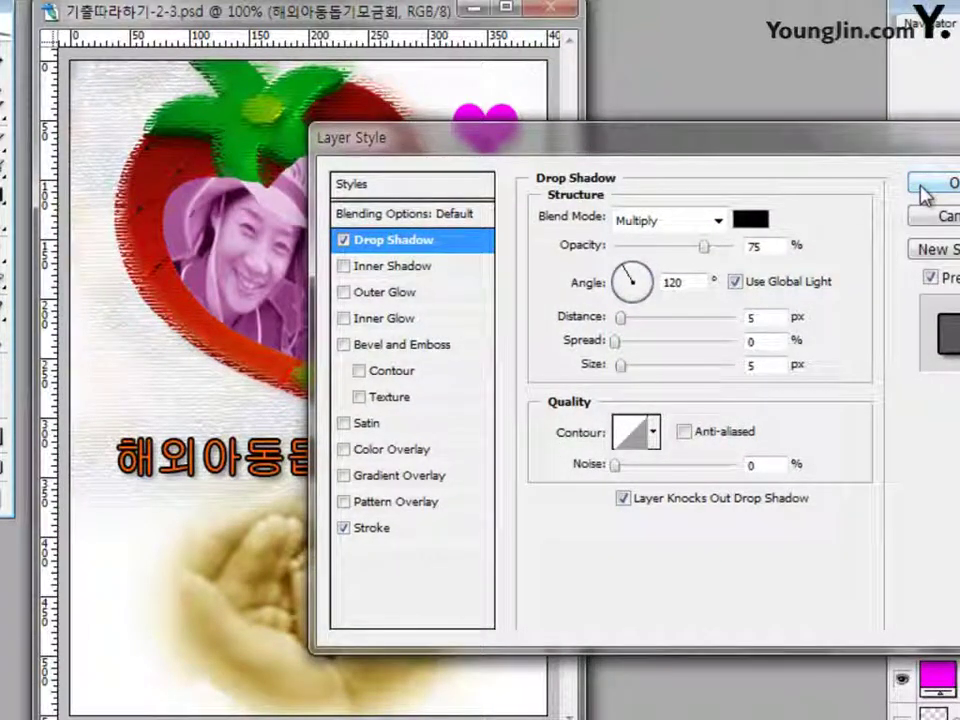
click(922, 184)
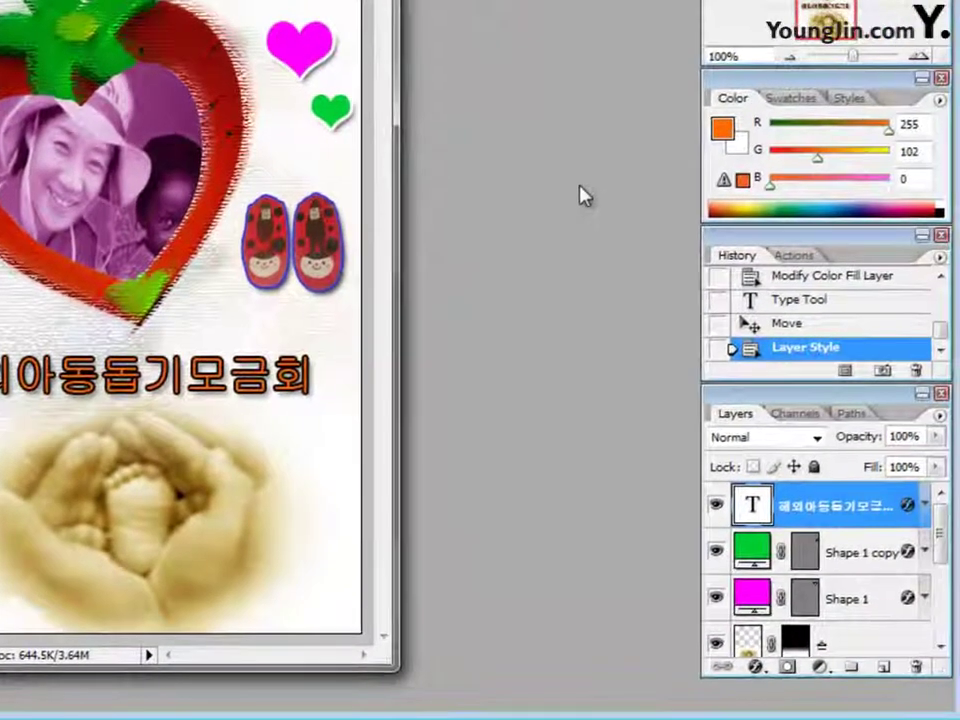
Add the text LOVE on a new layer in a much larger type size and position it over the hands photo.
click(884, 668)
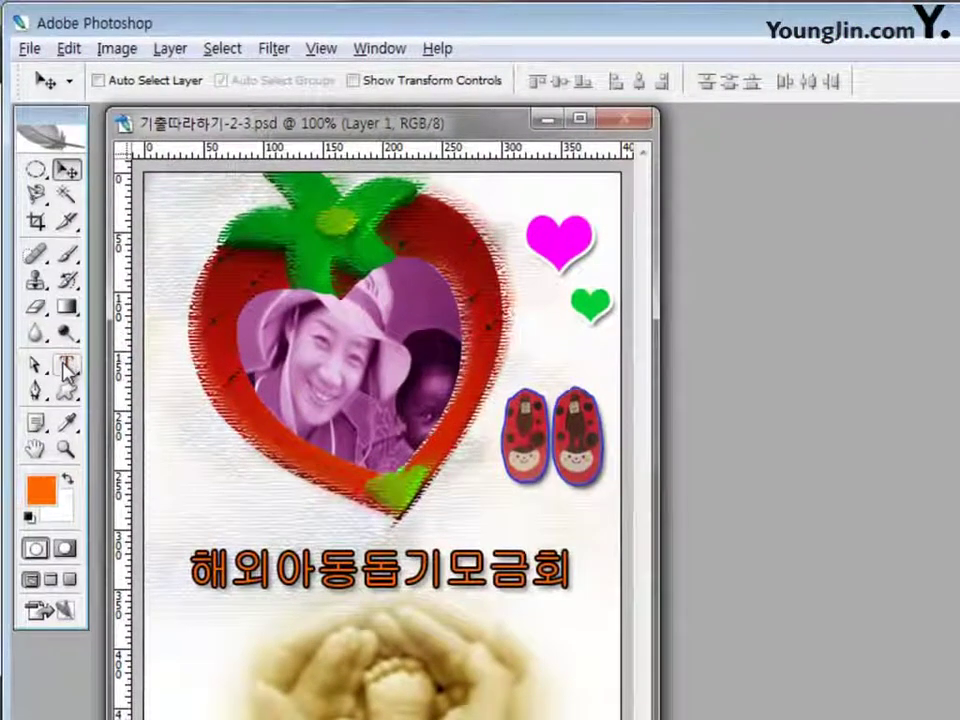
click(66, 368)
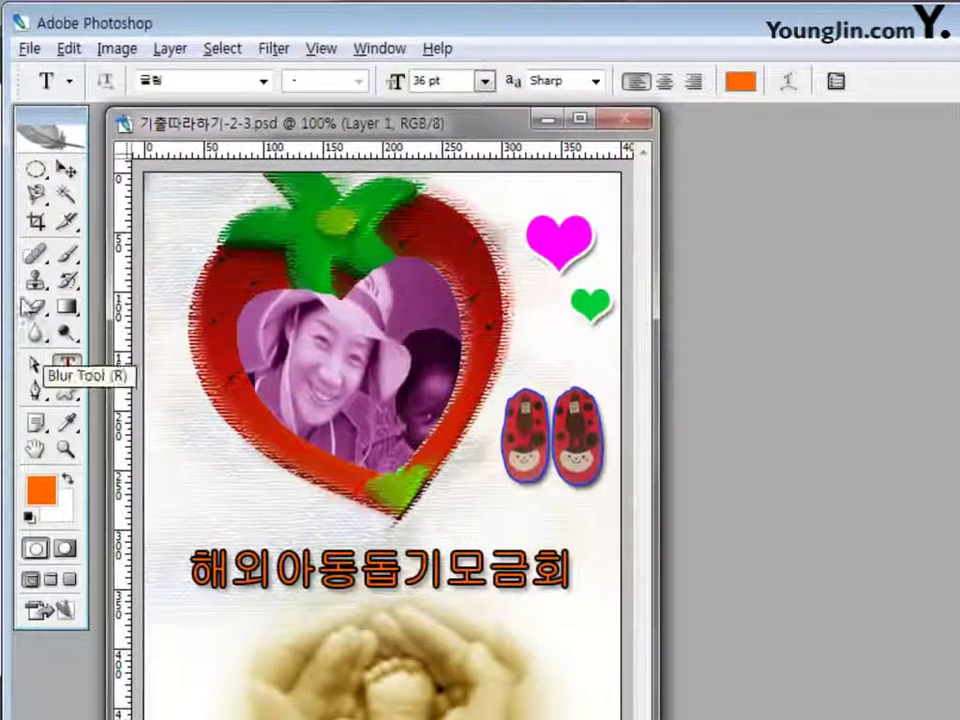
drag(448, 80, 292, 50)
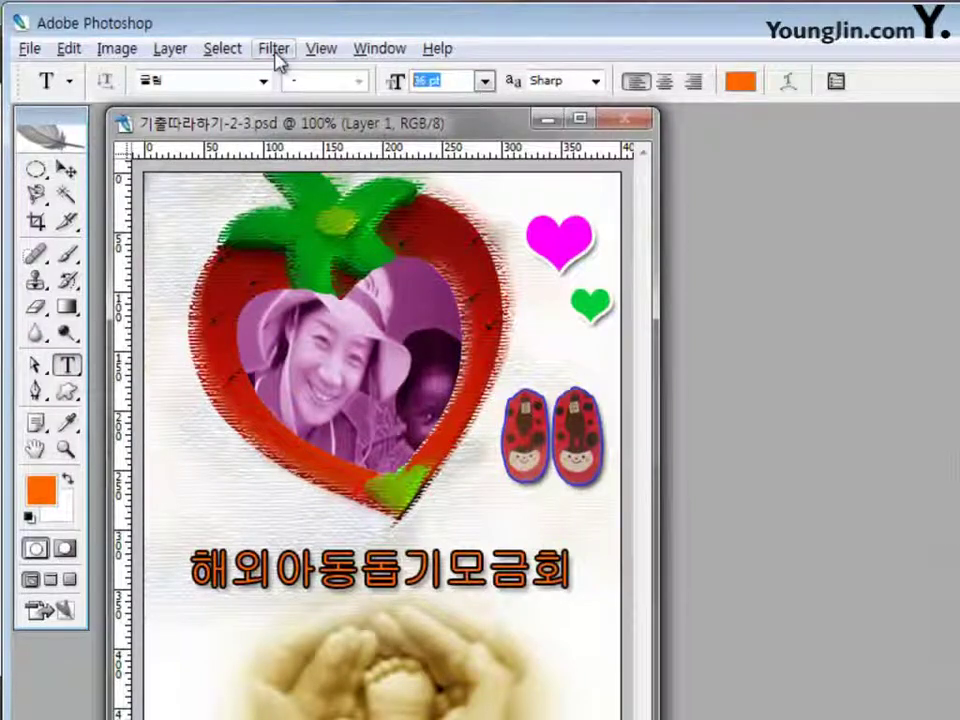
text(1)
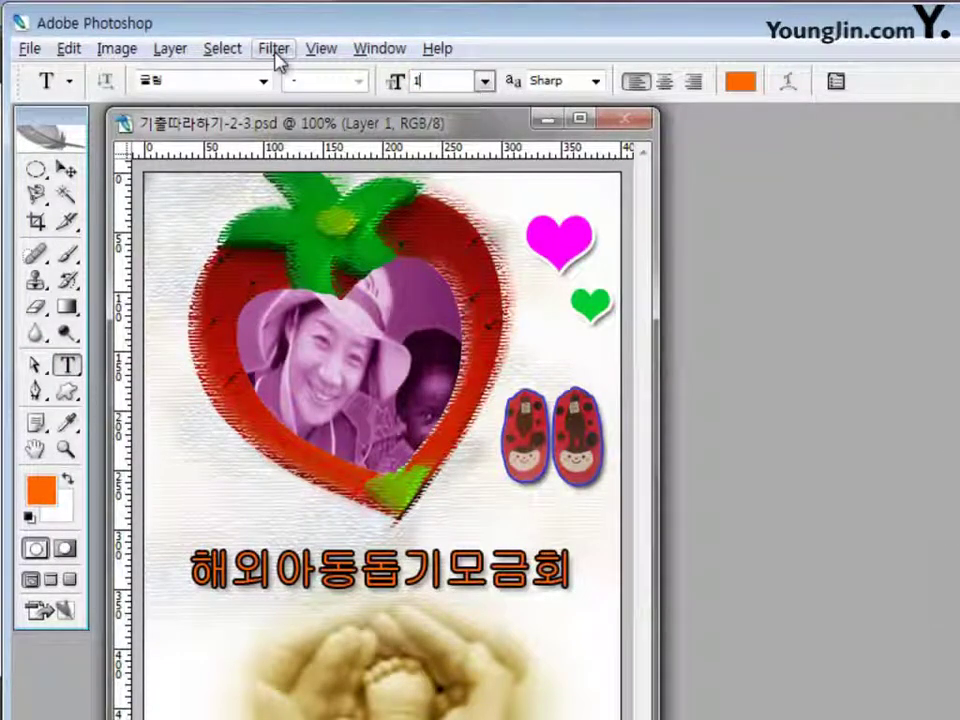
text(0)
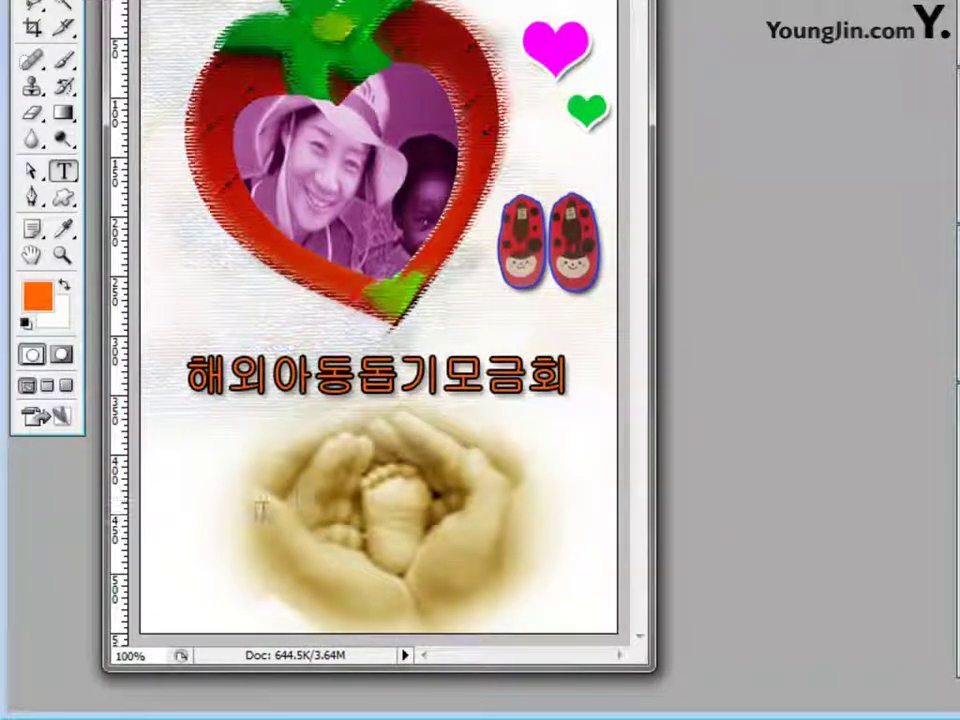
click(273, 527)
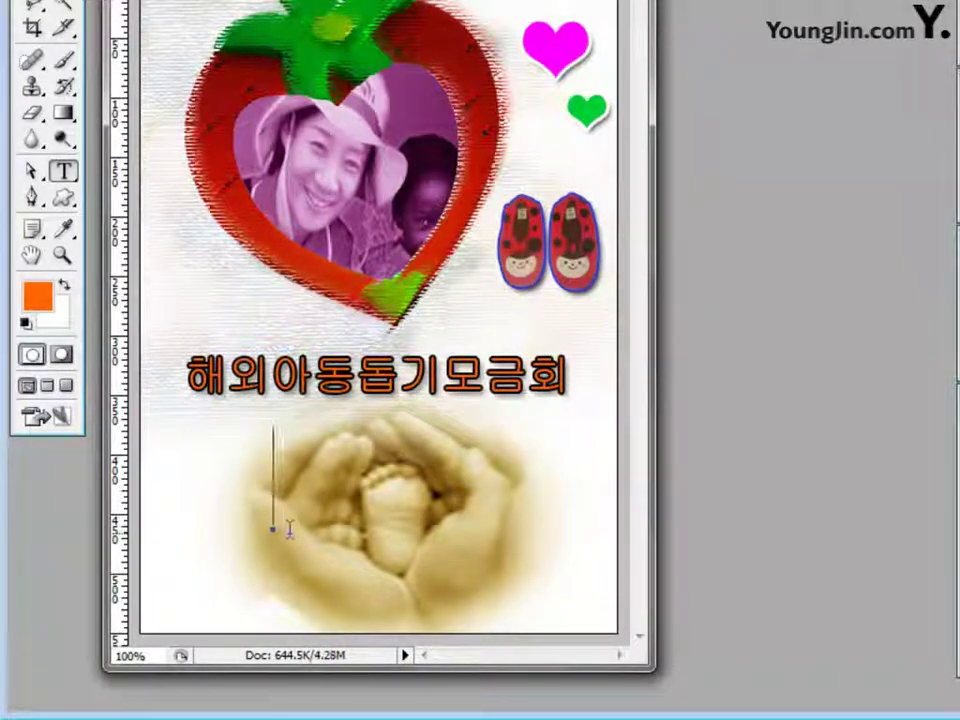
text(ㄴ)
text(OVE)
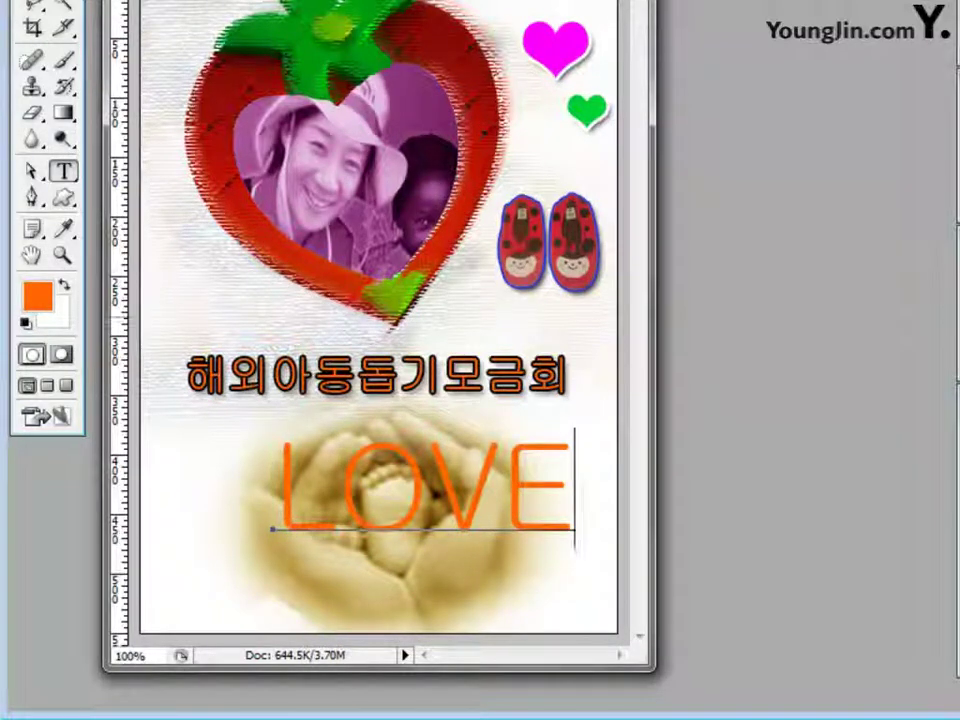
drag(425, 485, 387, 479)
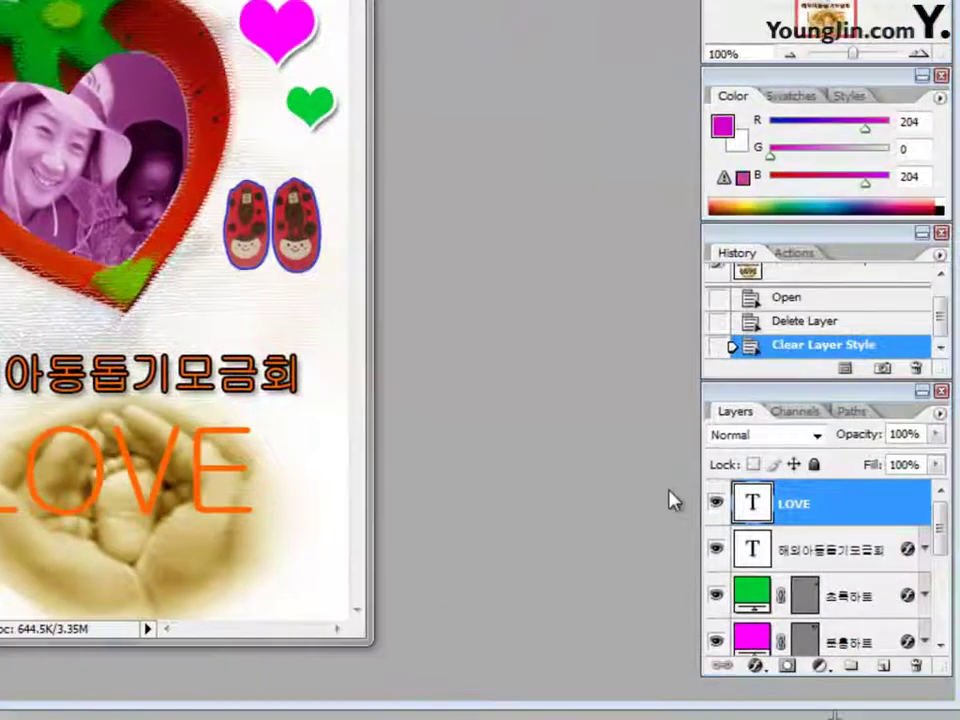
Give the LOVE text layer a 3 px outside stroke in white (#ffffff).
click(756, 666)
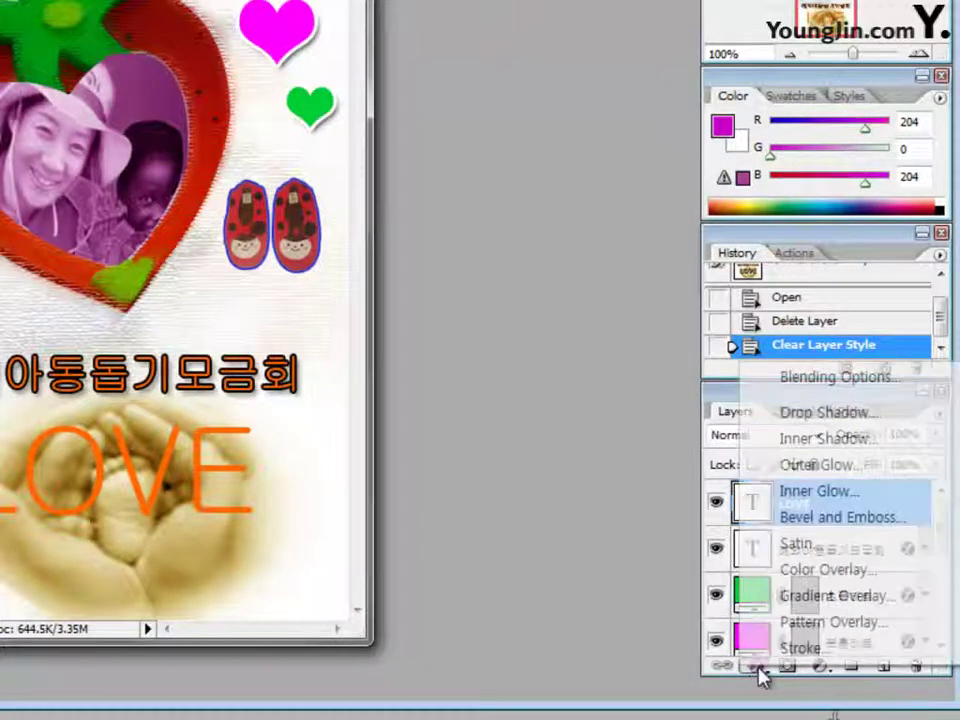
click(790, 652)
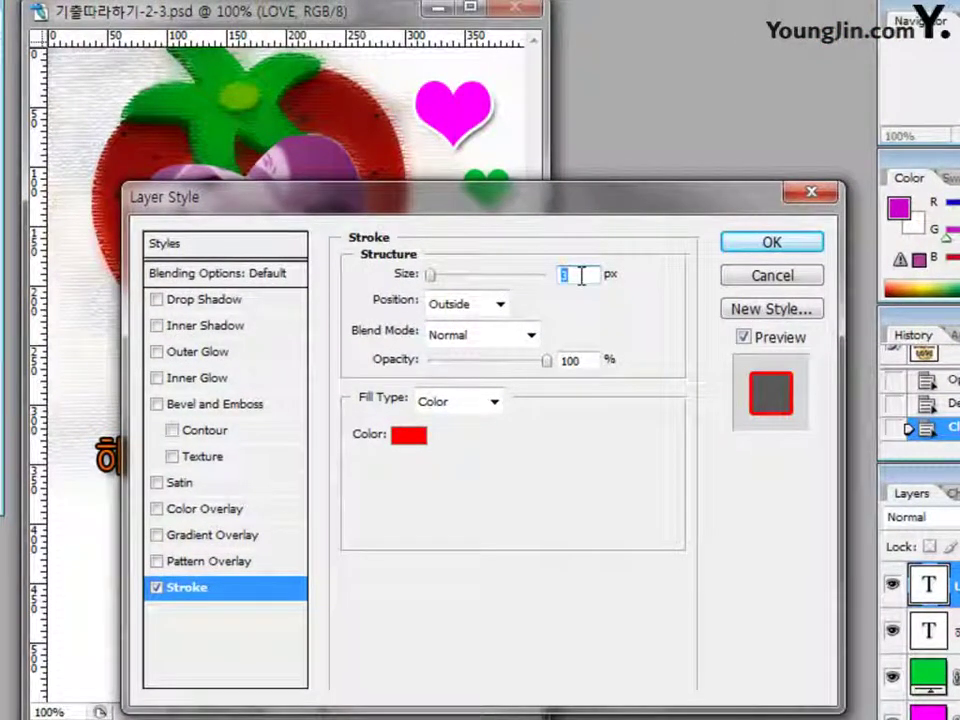
click(410, 440)
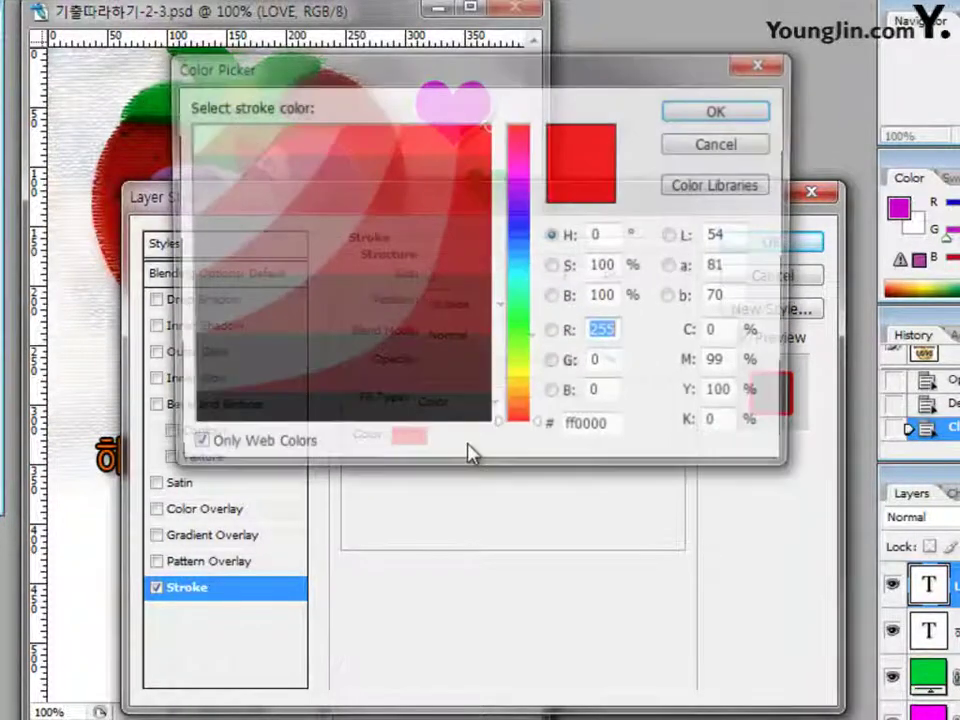
click(191, 145)
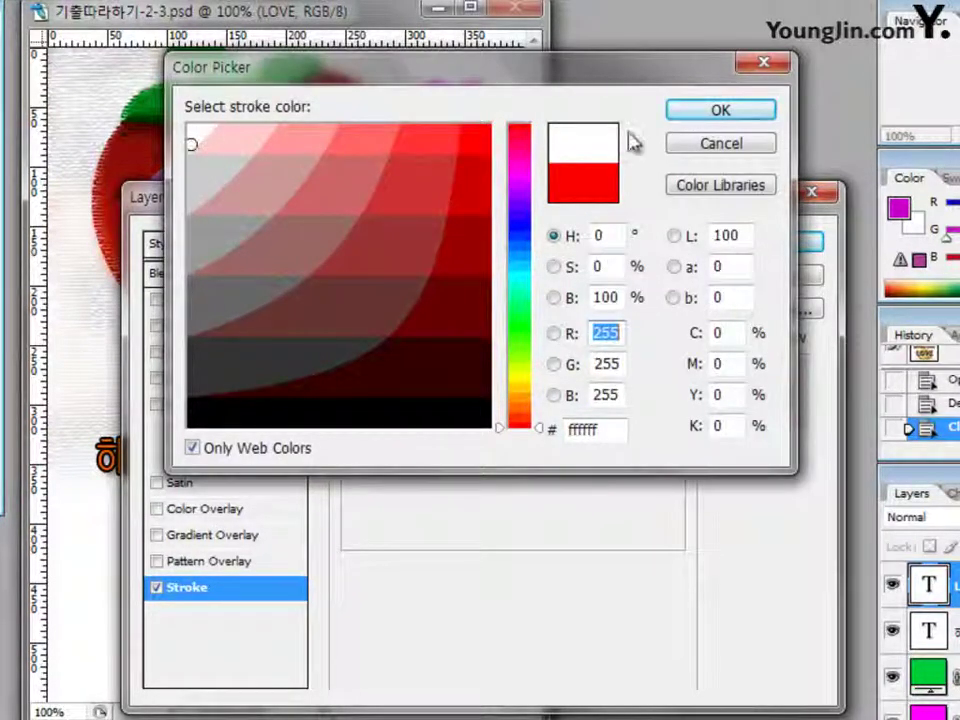
click(692, 117)
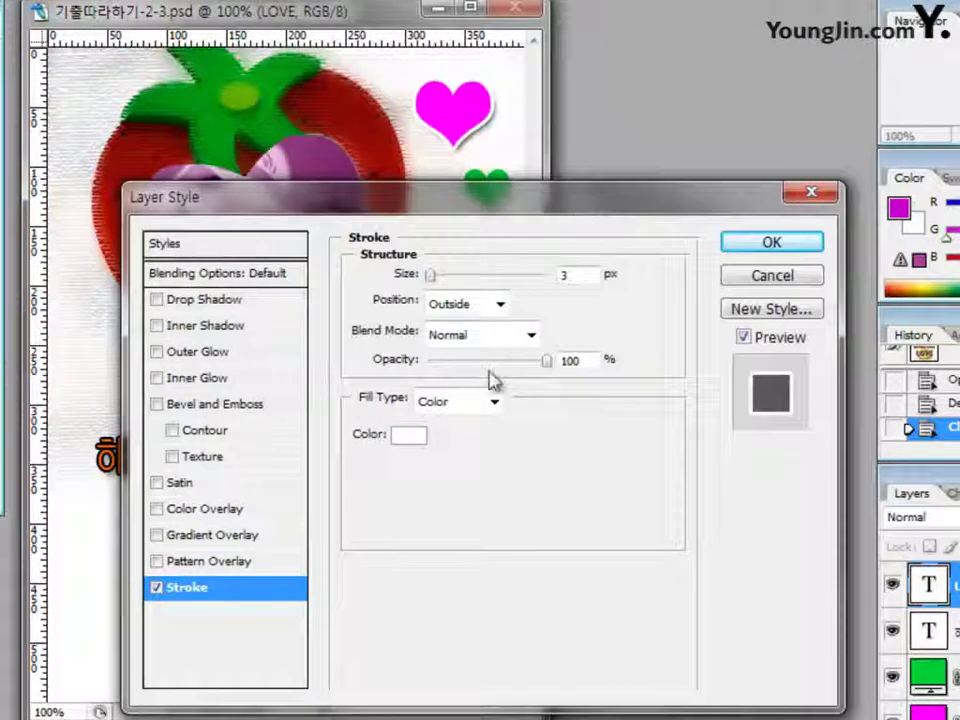
Add a gradient overlay to the LOVE text layer and set the gradient's starting colour stop to #000099.
click(220, 537)
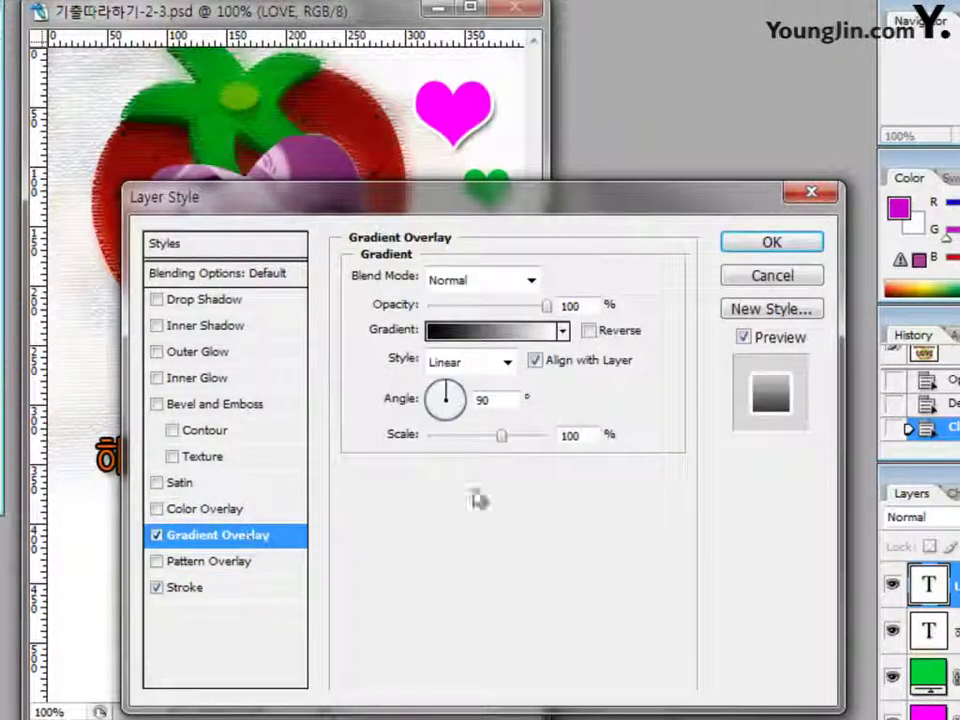
click(489, 345)
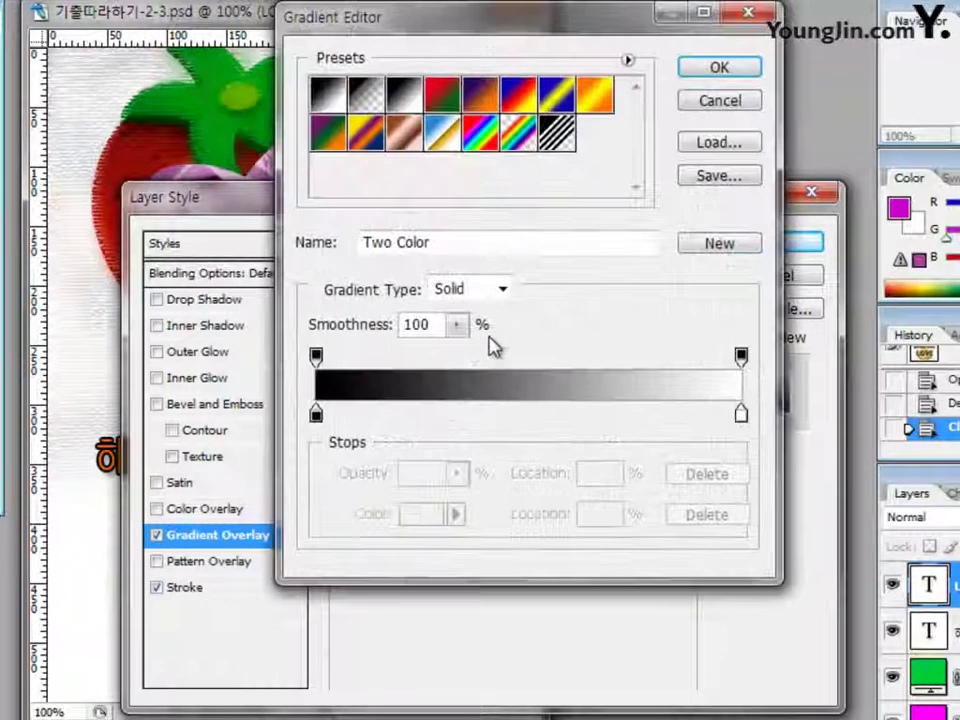
double_click(316, 415)
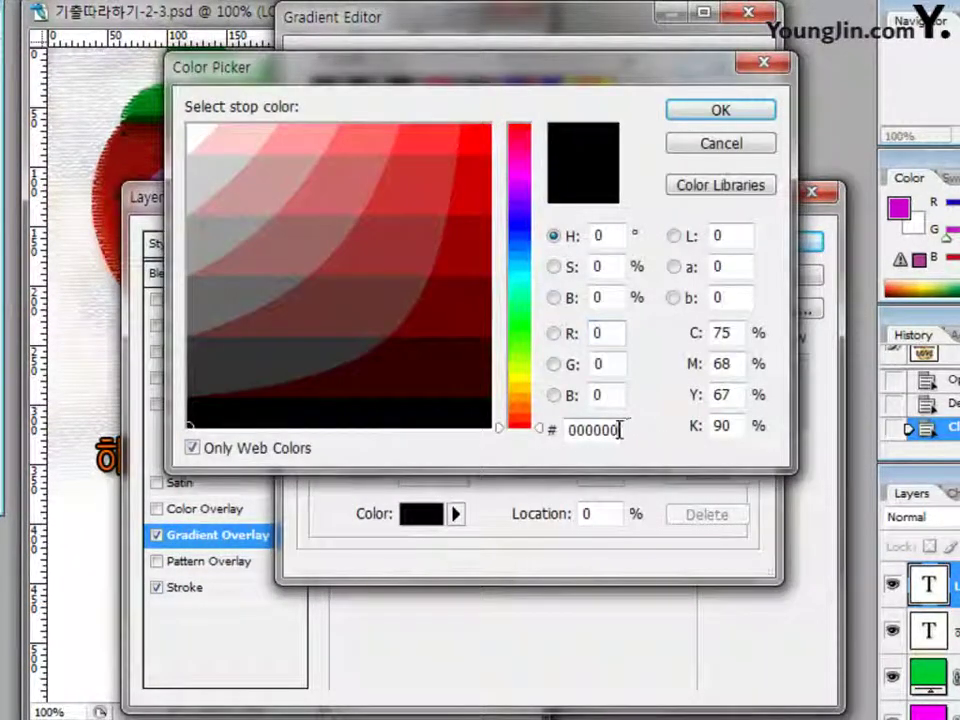
drag(627, 430, 482, 443)
text(000099)
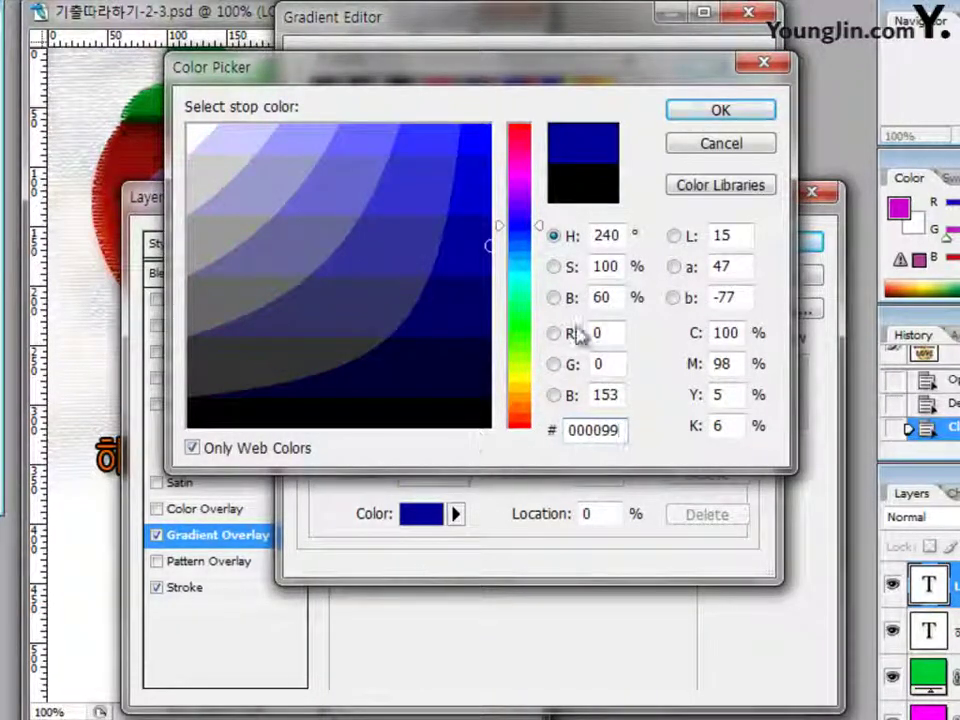
click(712, 110)
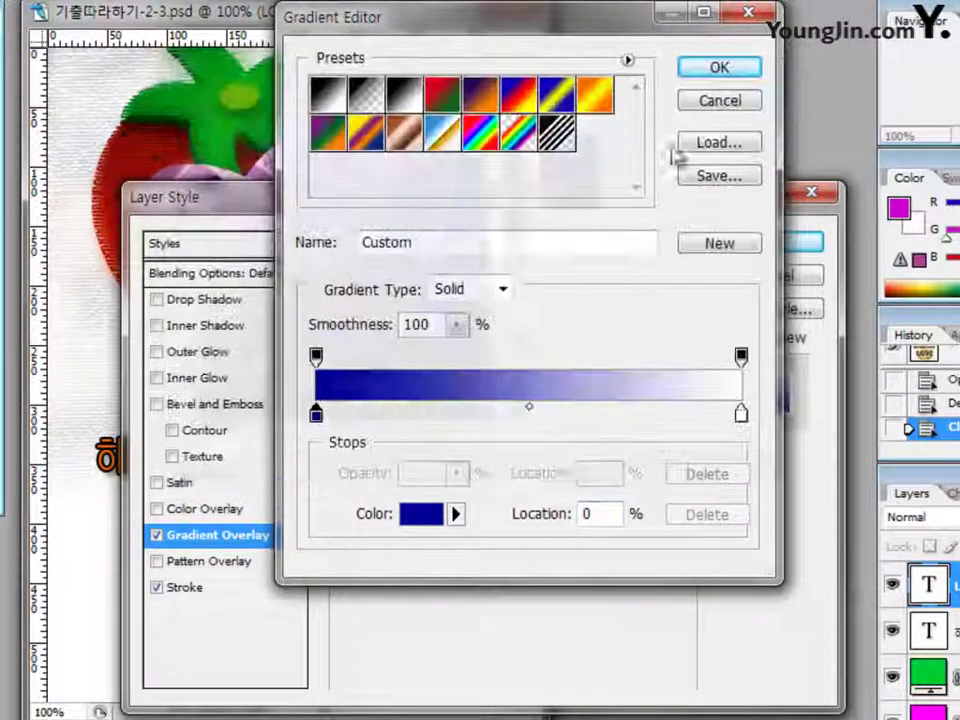
Add a colour stop at the 50% location of the gradient and set its colour to red (#ff0000).
click(528, 425)
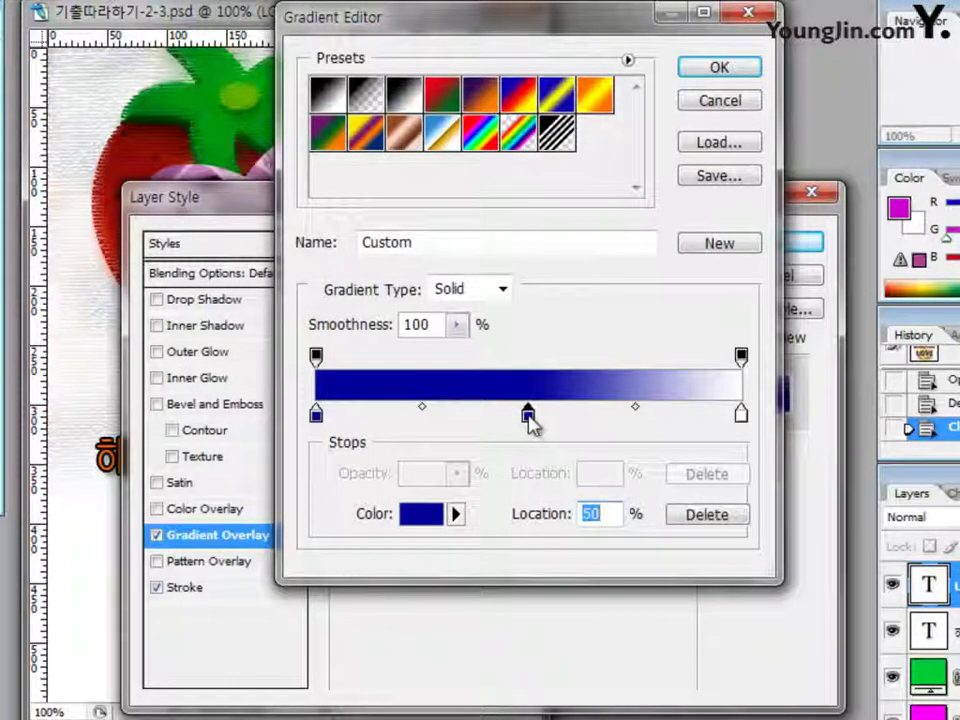
double_click(528, 414)
click(617, 430)
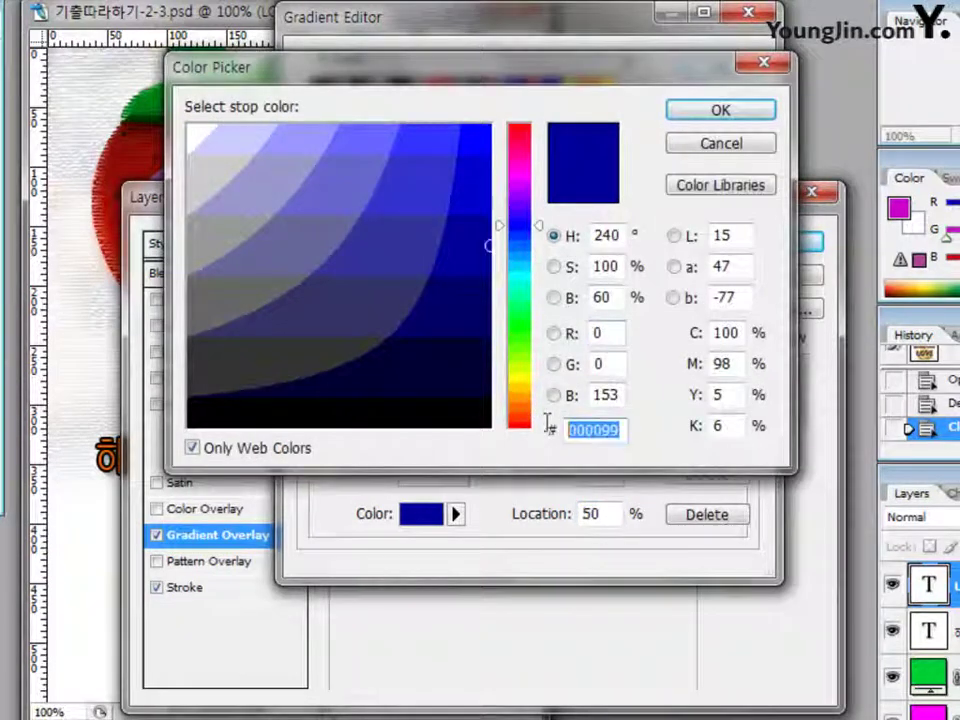
text(0)
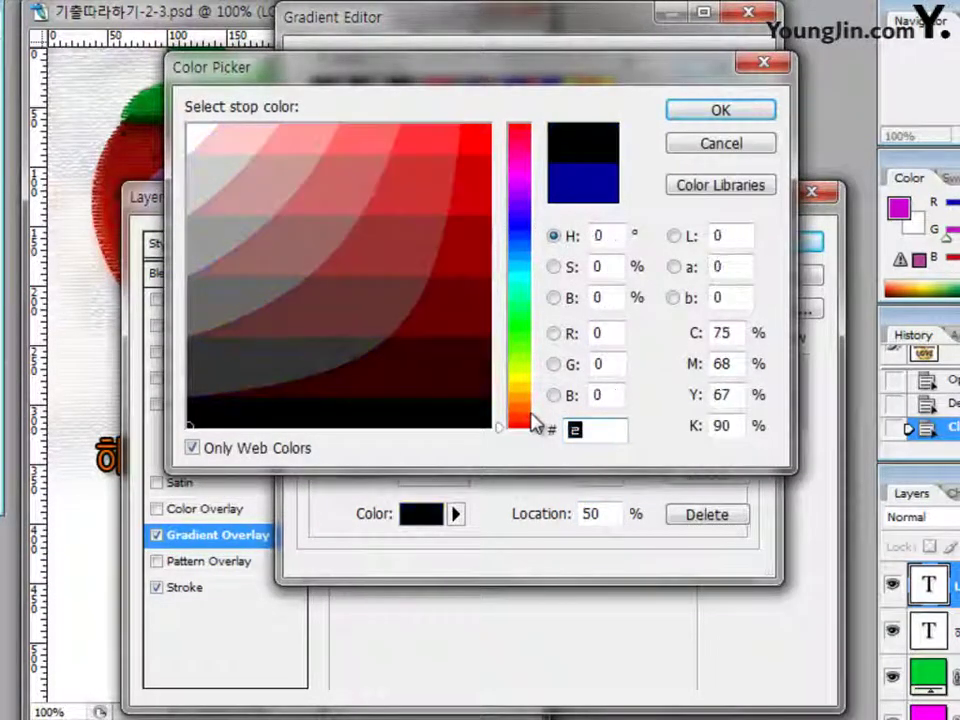
key(BackSpace)
text(ff0000)
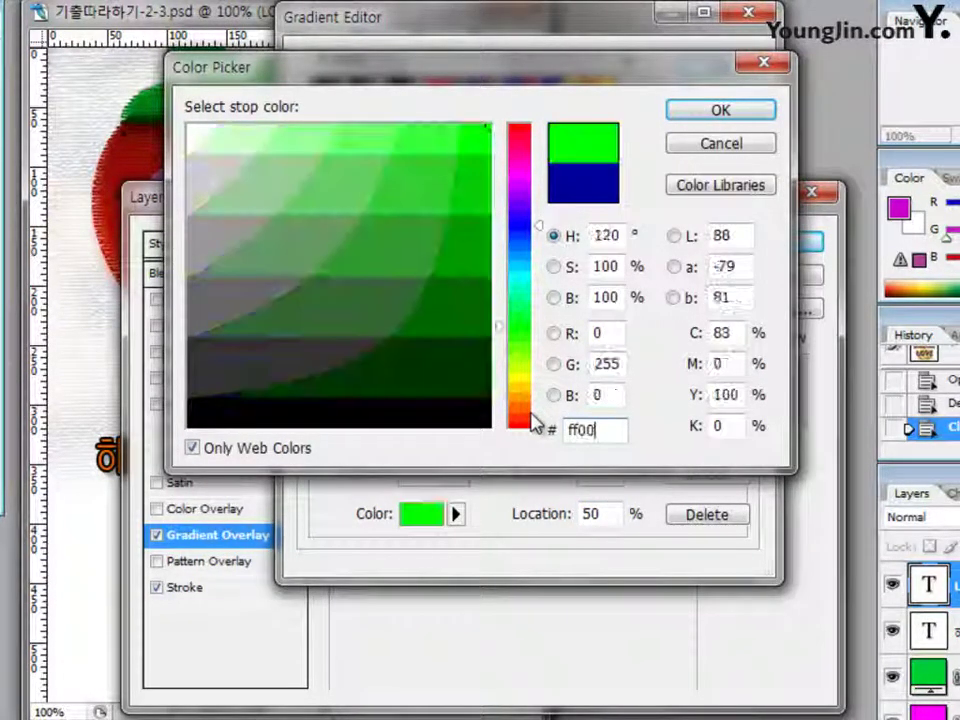
click(720, 110)
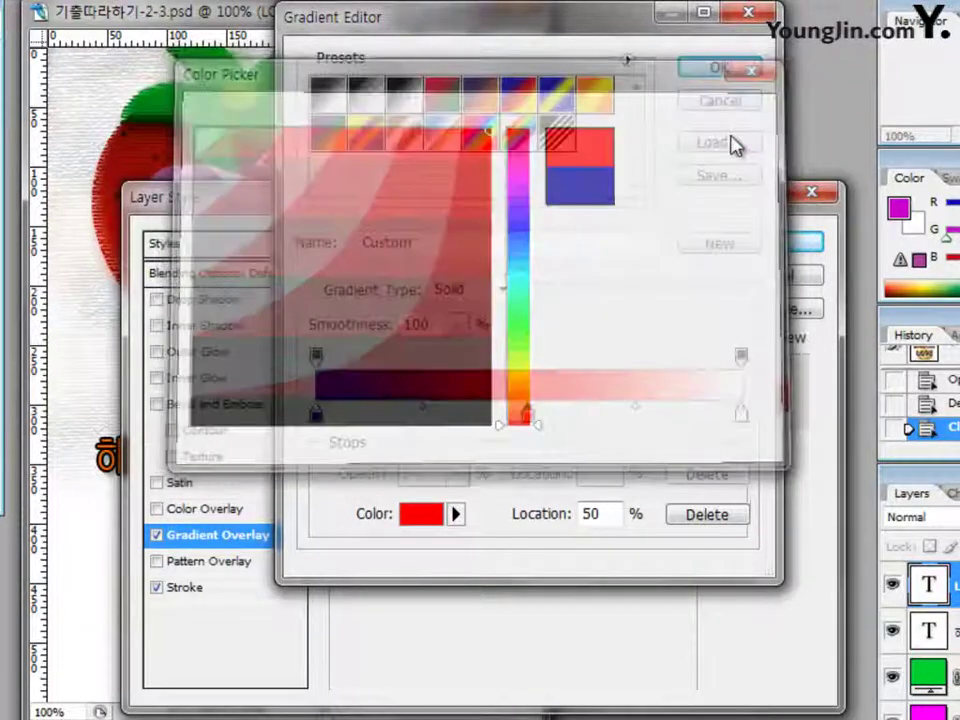
Set the gradient's end colour stop to yellow (#ffff00), accept the gradient and check it on the LOVE text.
click(741, 414)
double_click(741, 414)
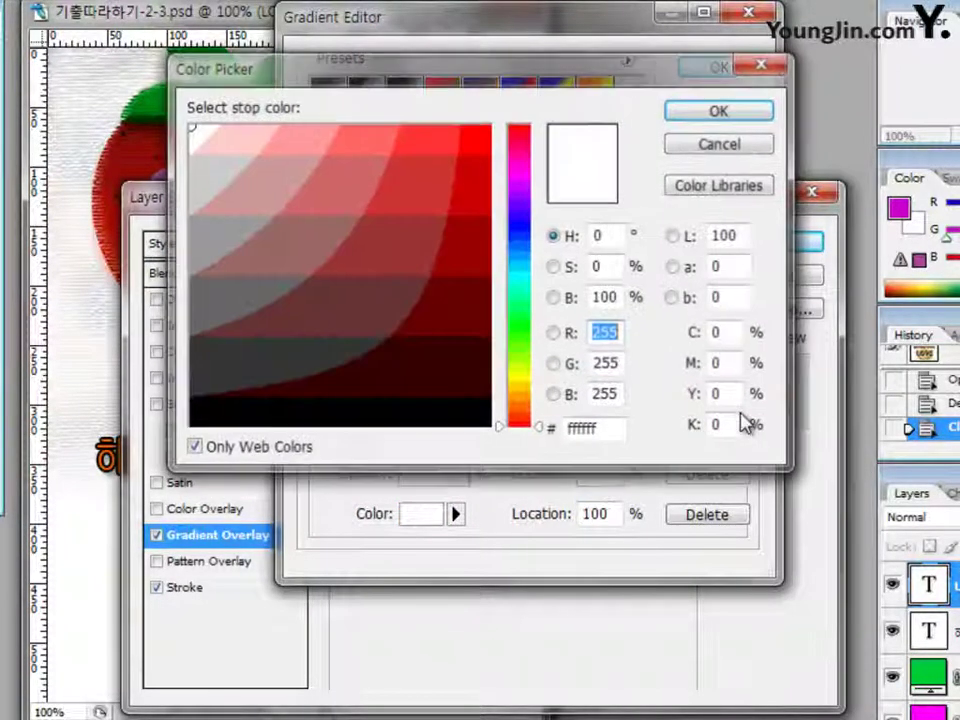
click(611, 433)
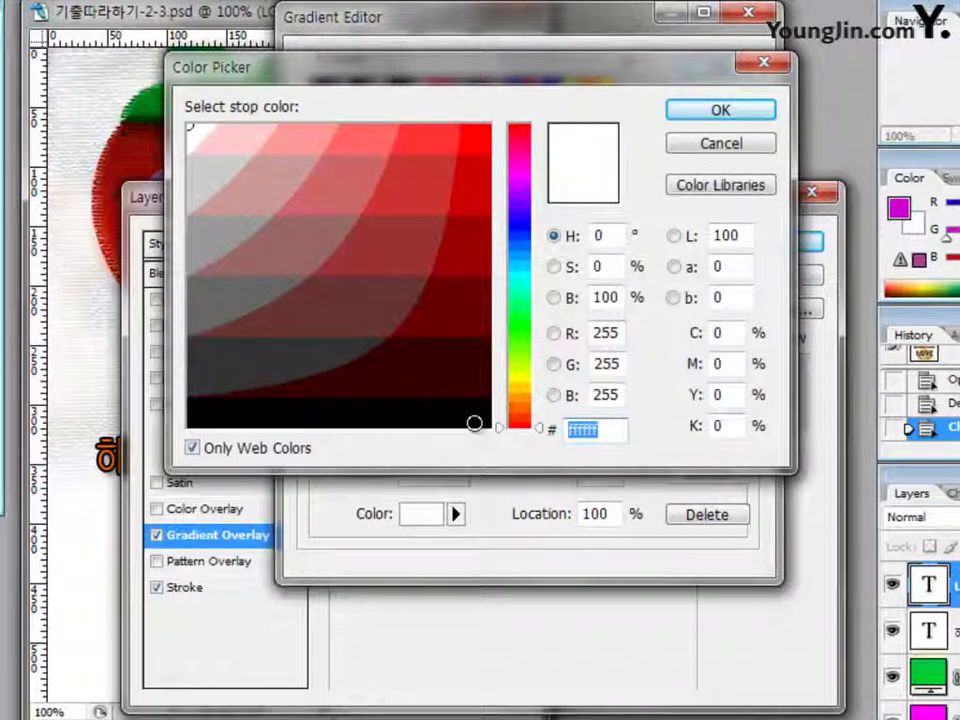
text(ffff)
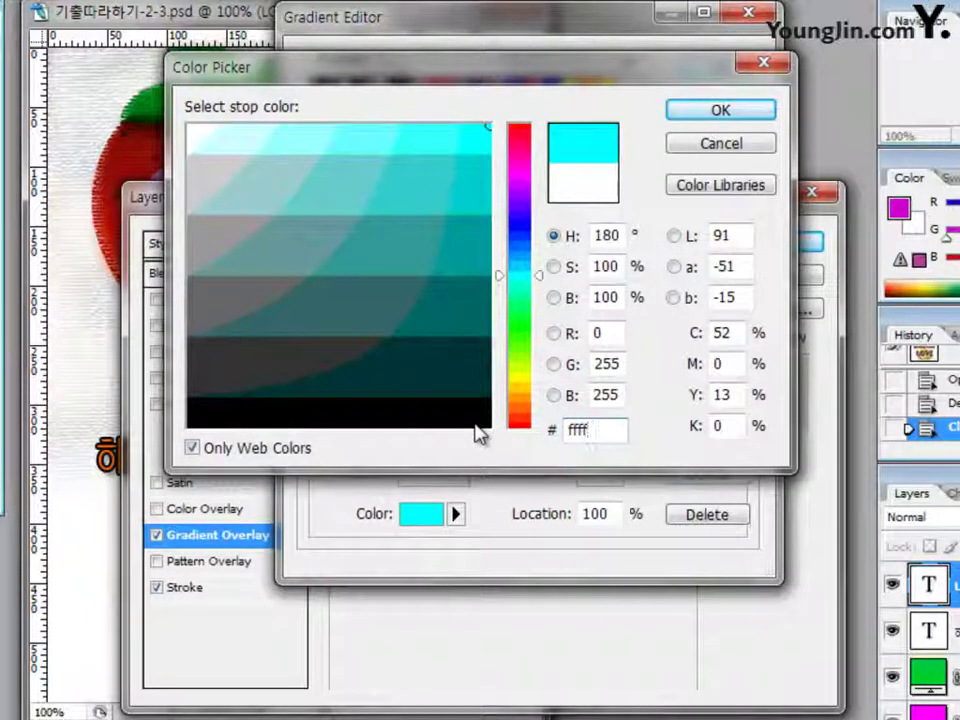
text(00)
click(757, 120)
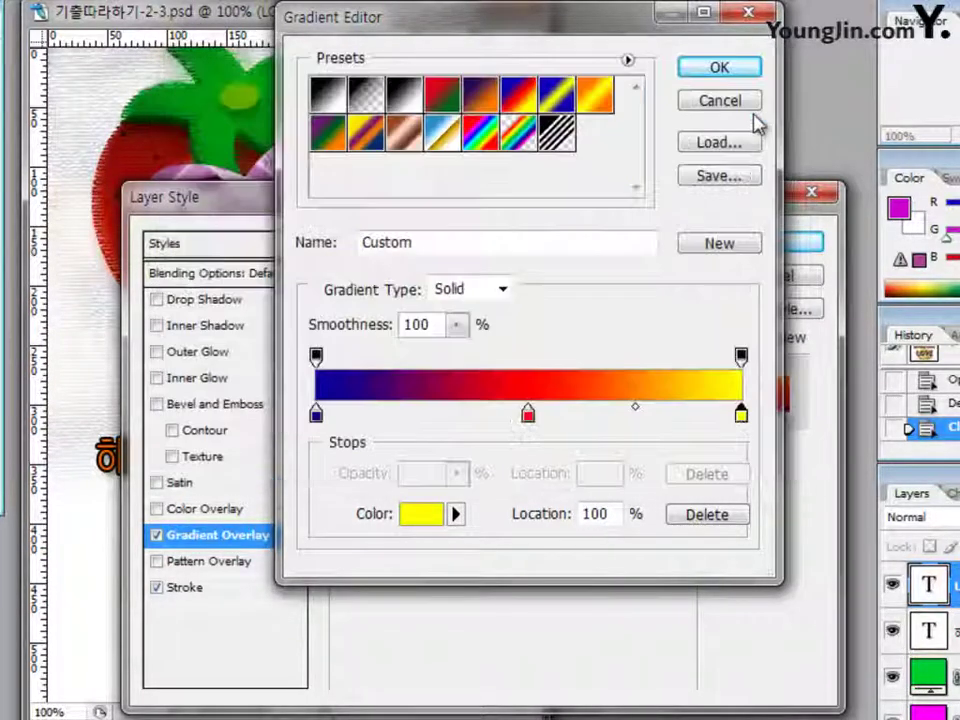
click(718, 70)
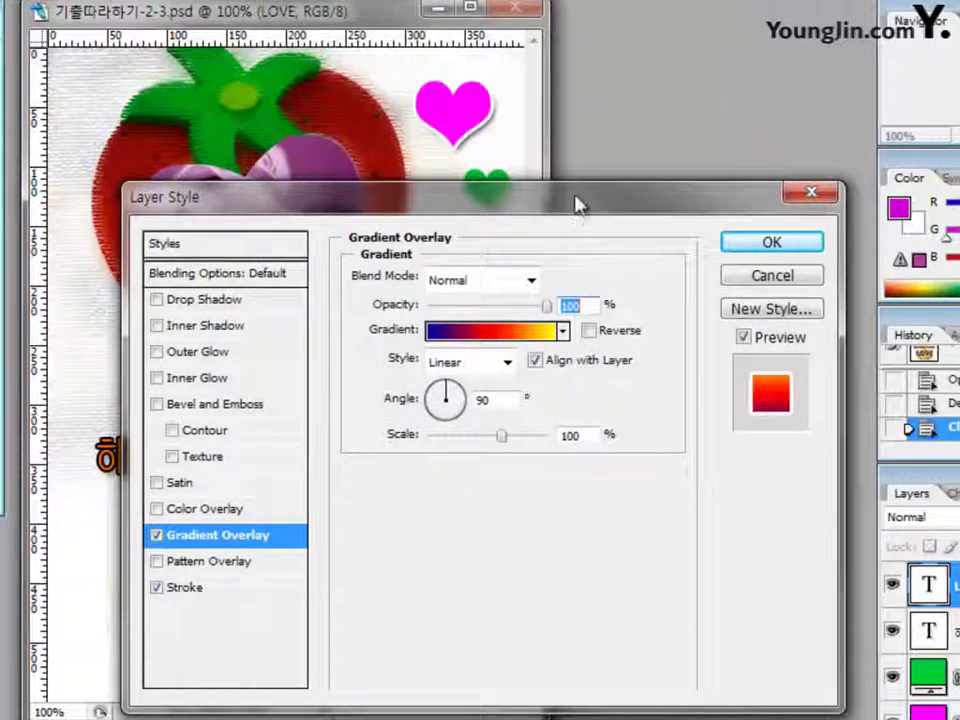
drag(579, 204, 740, 178)
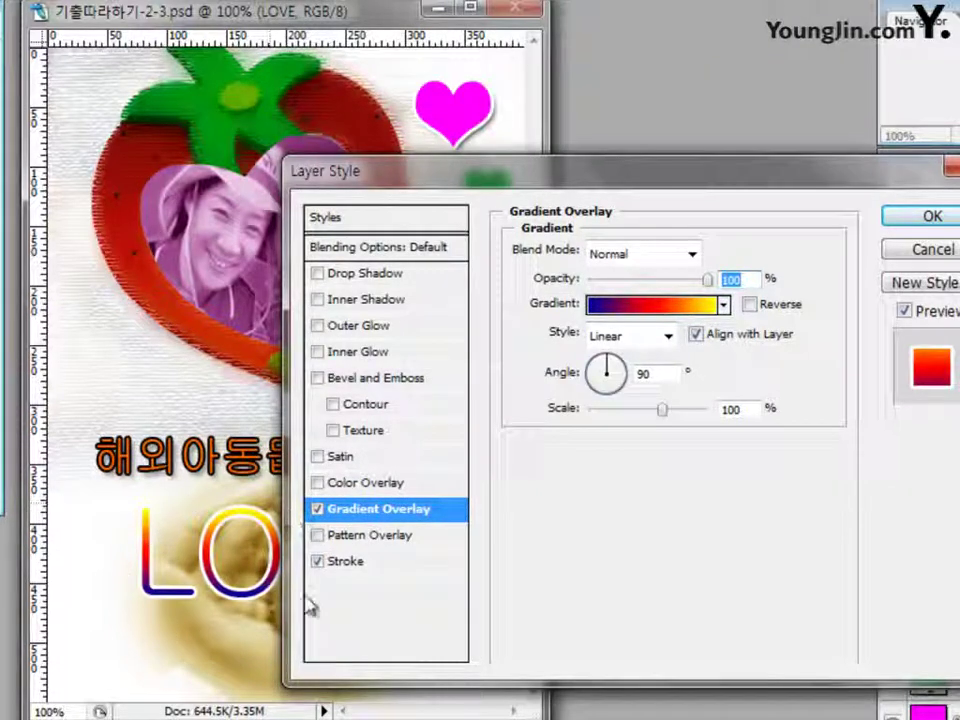
drag(170, 553, 225, 568)
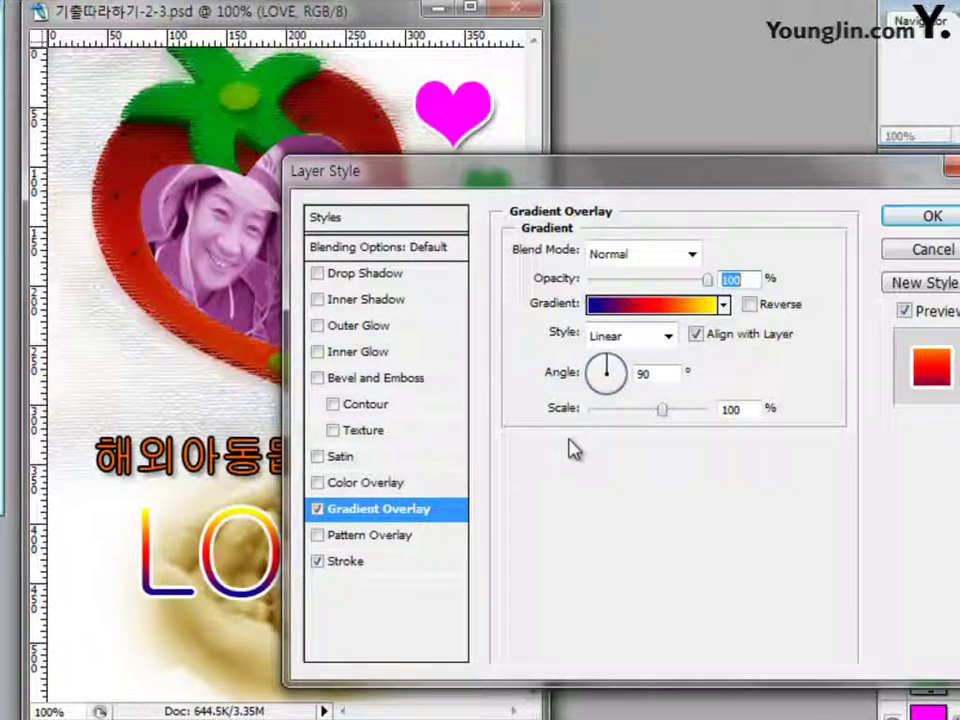
Add a drop shadow to the LOVE text with distance 8 px, spread 7% and size 9 px, and apply the layer style.
click(379, 280)
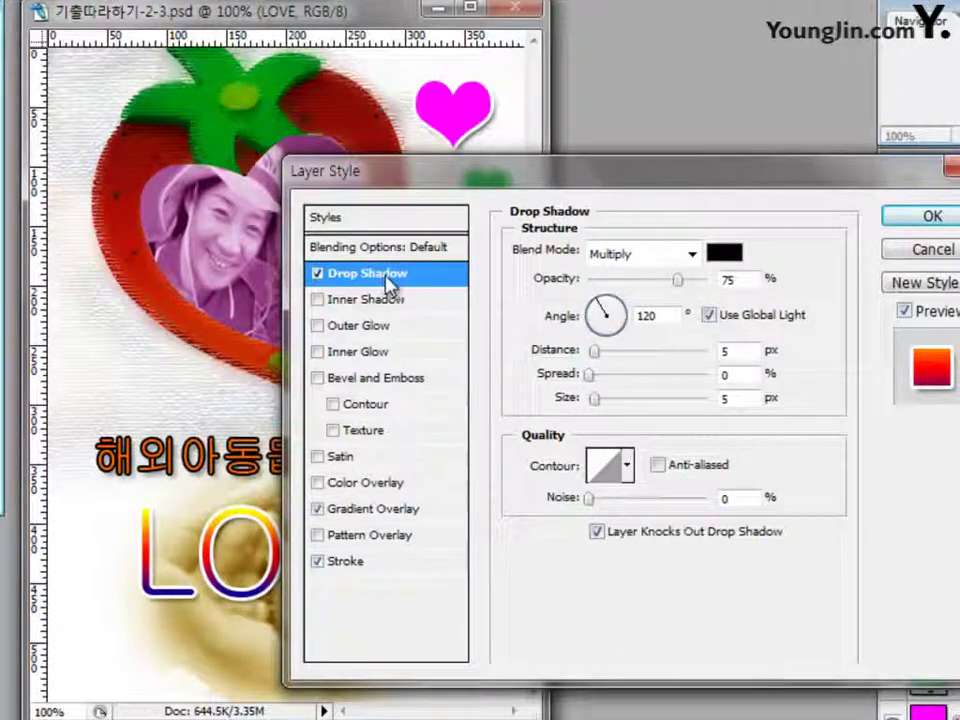
drag(600, 183, 679, 184)
click(806, 279)
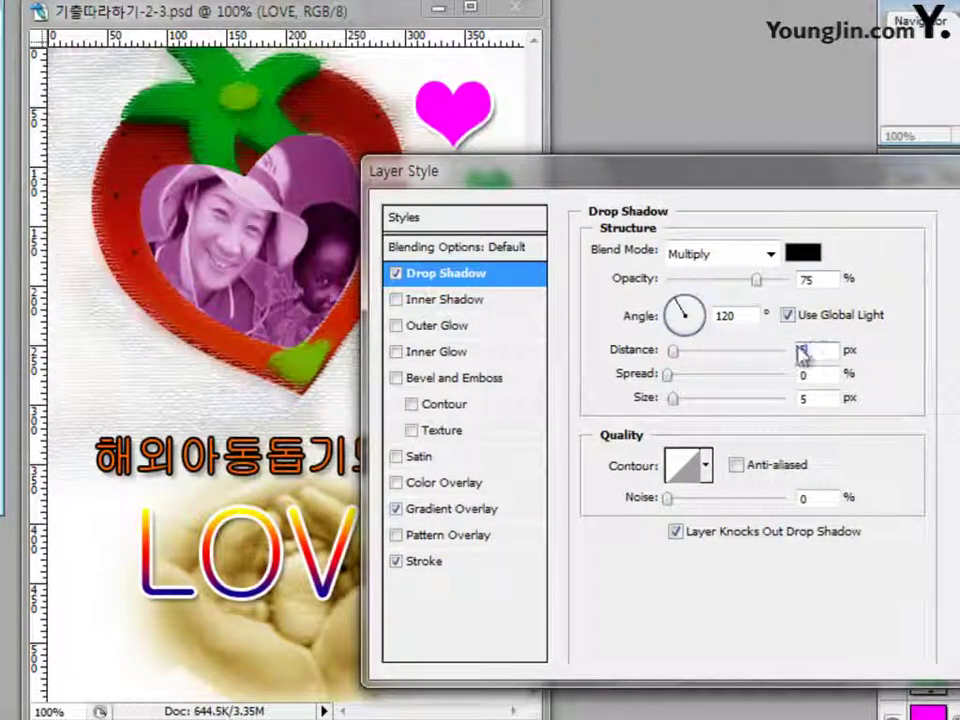
double_click(803, 350)
text(15)
key(Tab)
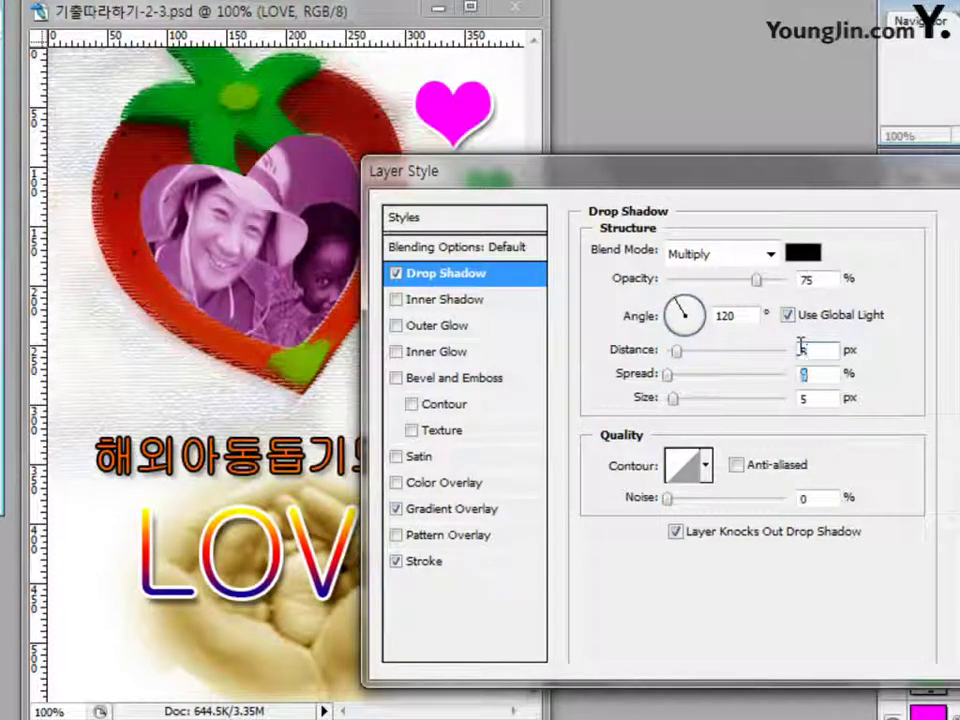
text(7)
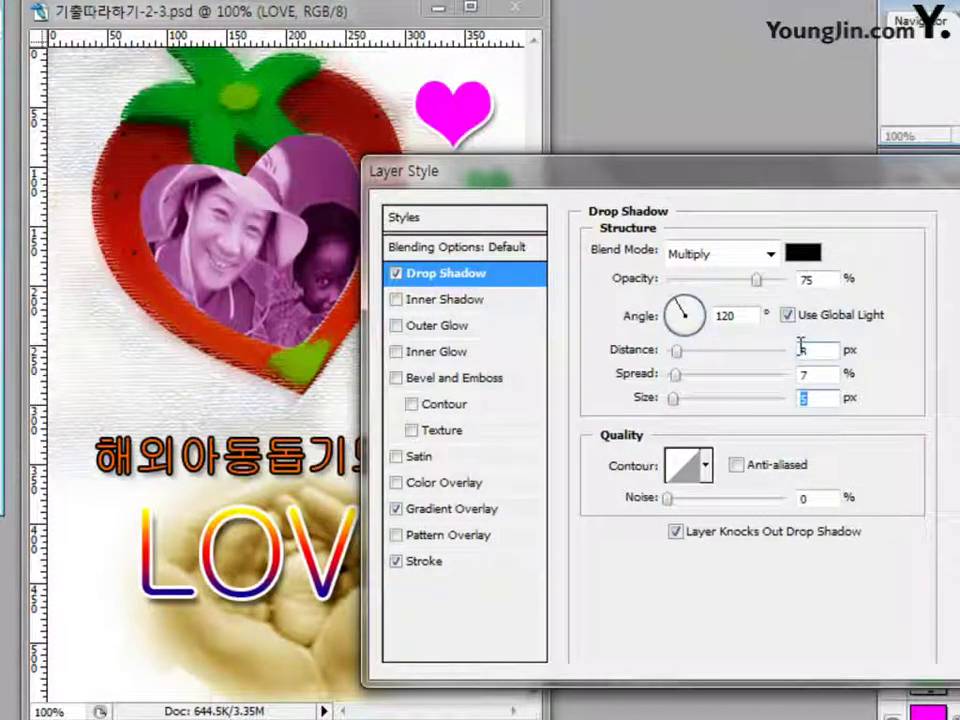
text(9)
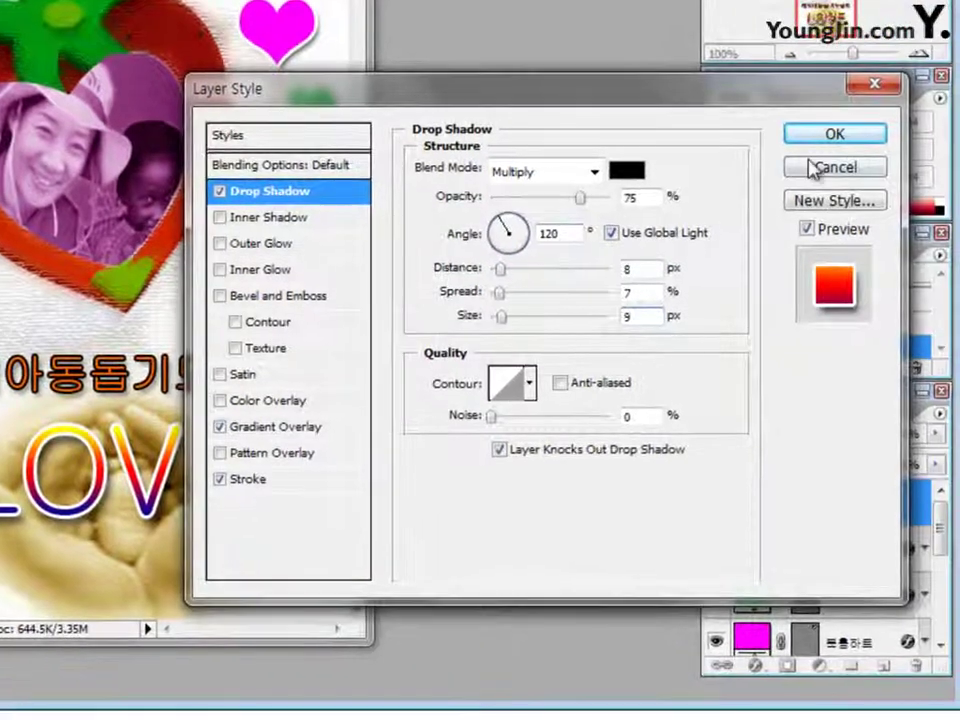
click(813, 138)
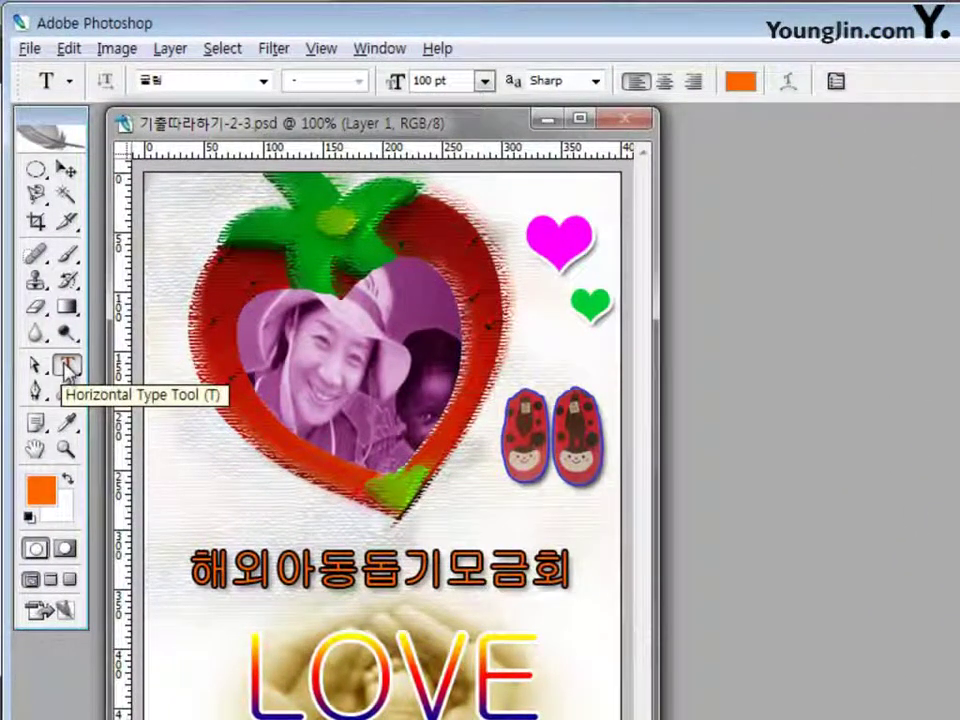
Set the Horizontal Type tool to 15 pt with dark green (#336600) as the text colour.
drag(443, 80, 392, 80)
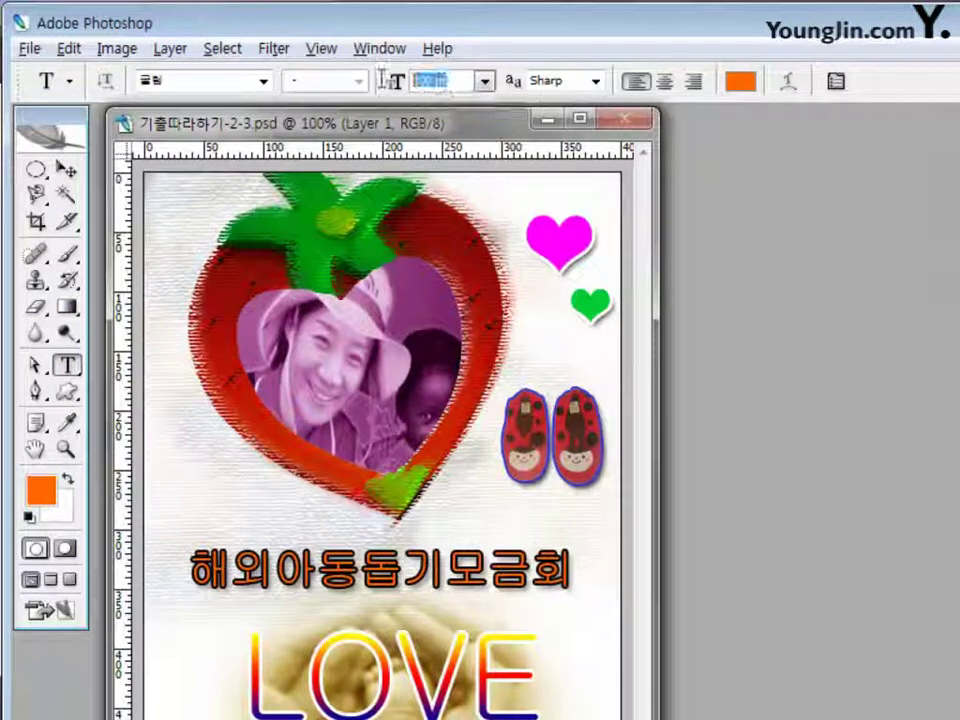
text(15)
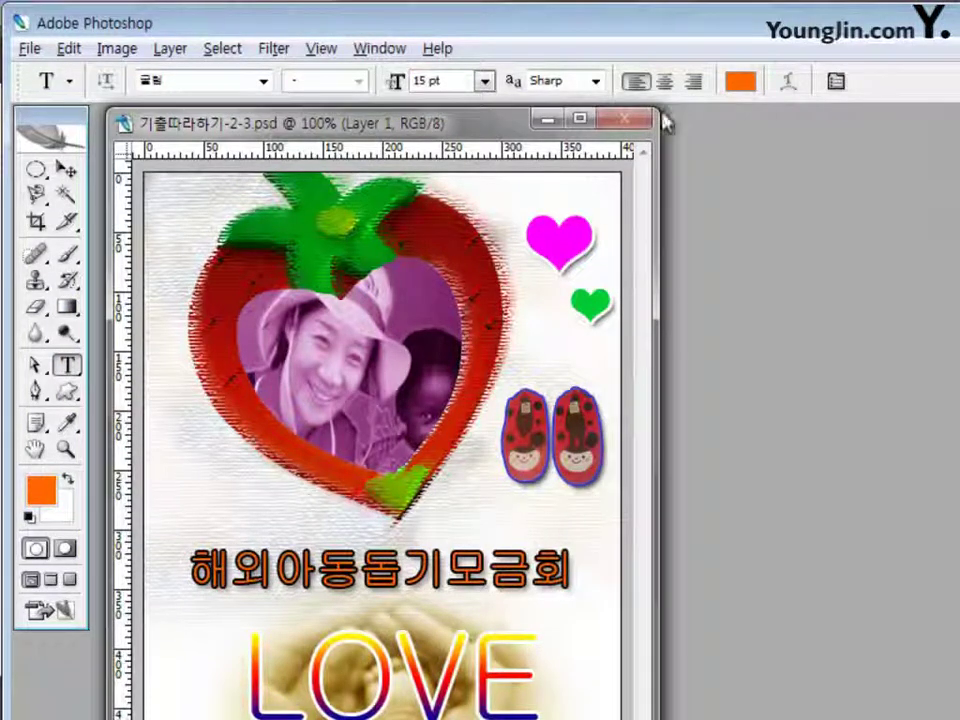
click(745, 84)
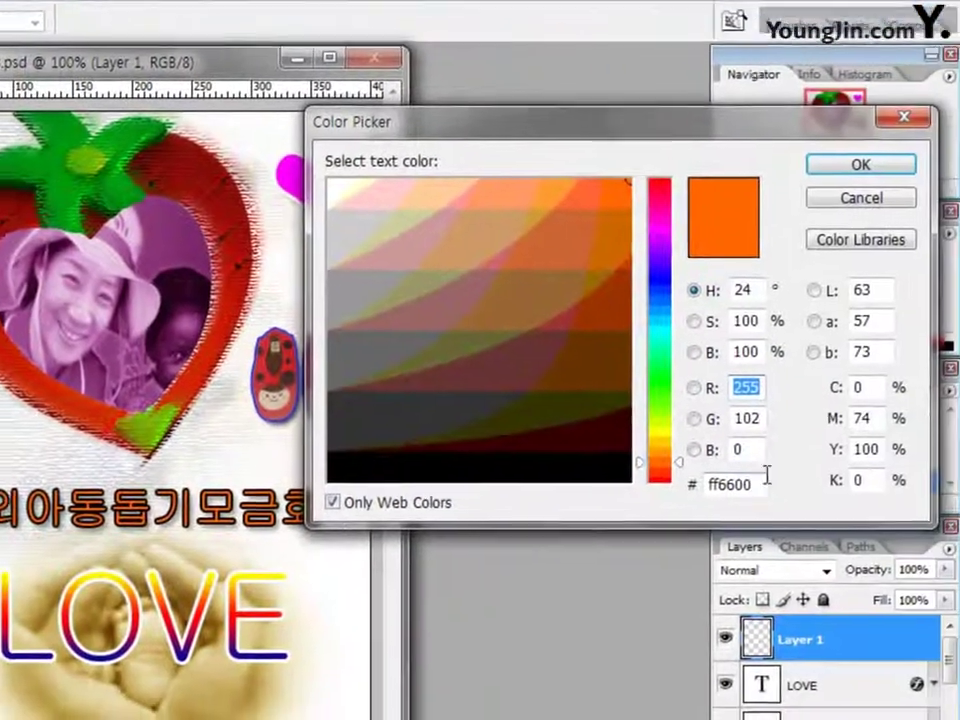
key(Tab)
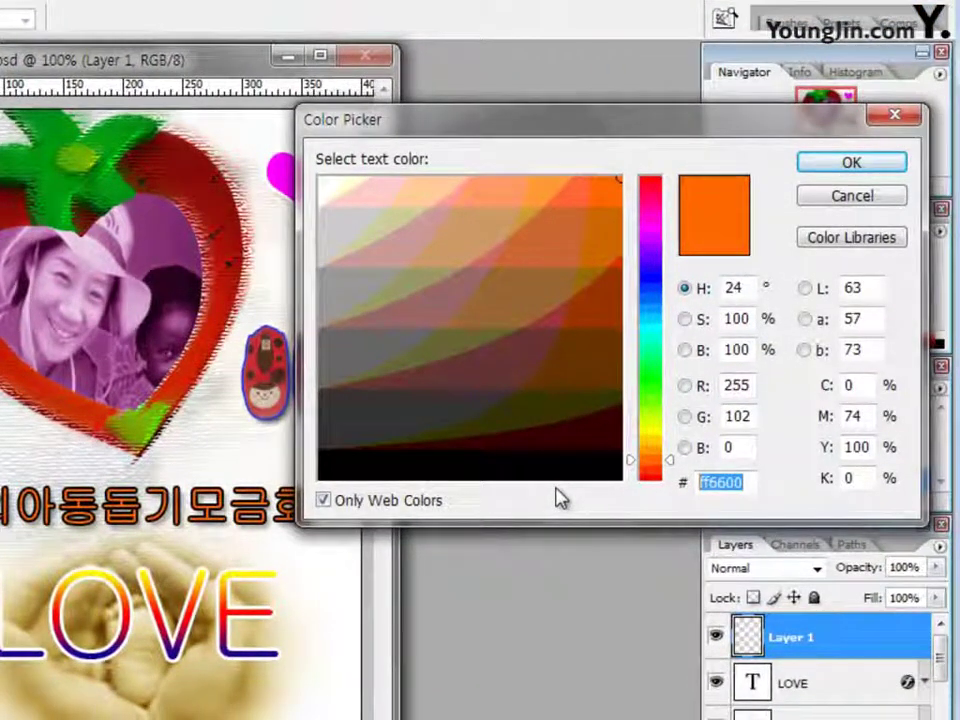
text(336600)
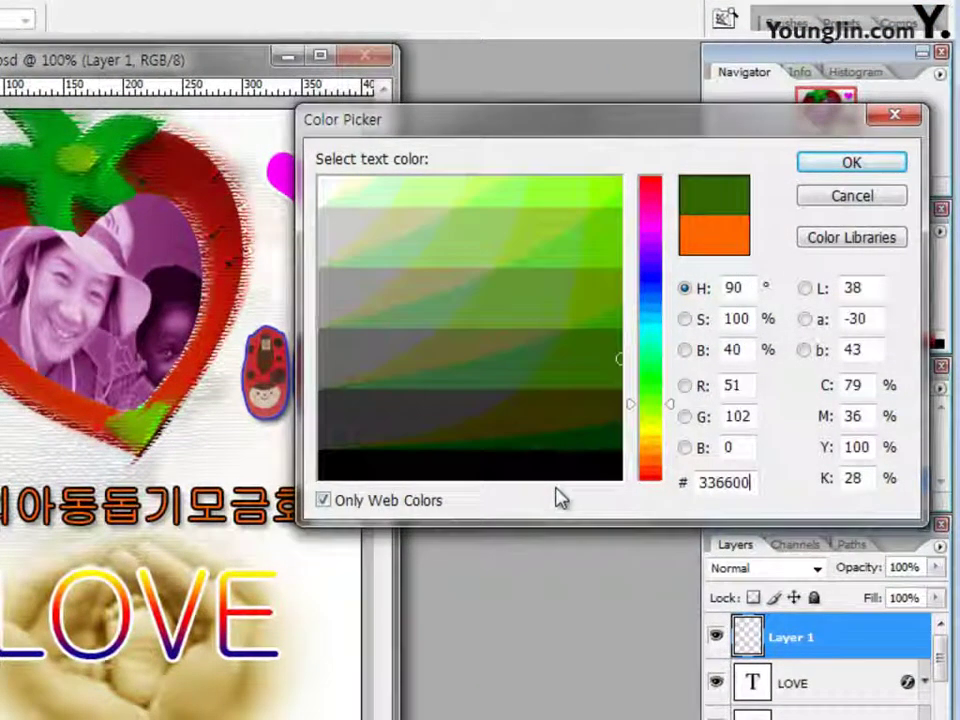
click(893, 163)
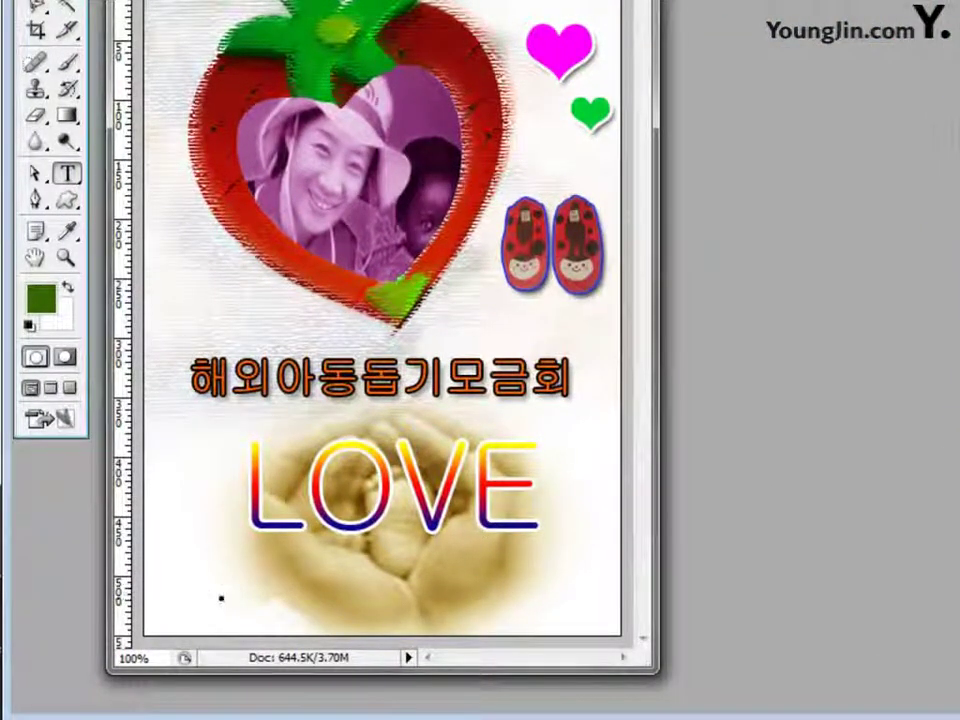
Enter the event line "장소 : 여의도 광장 / 행사일 : 2010년 12월 28일" below the hands photo and commit the text.
text(소 :)
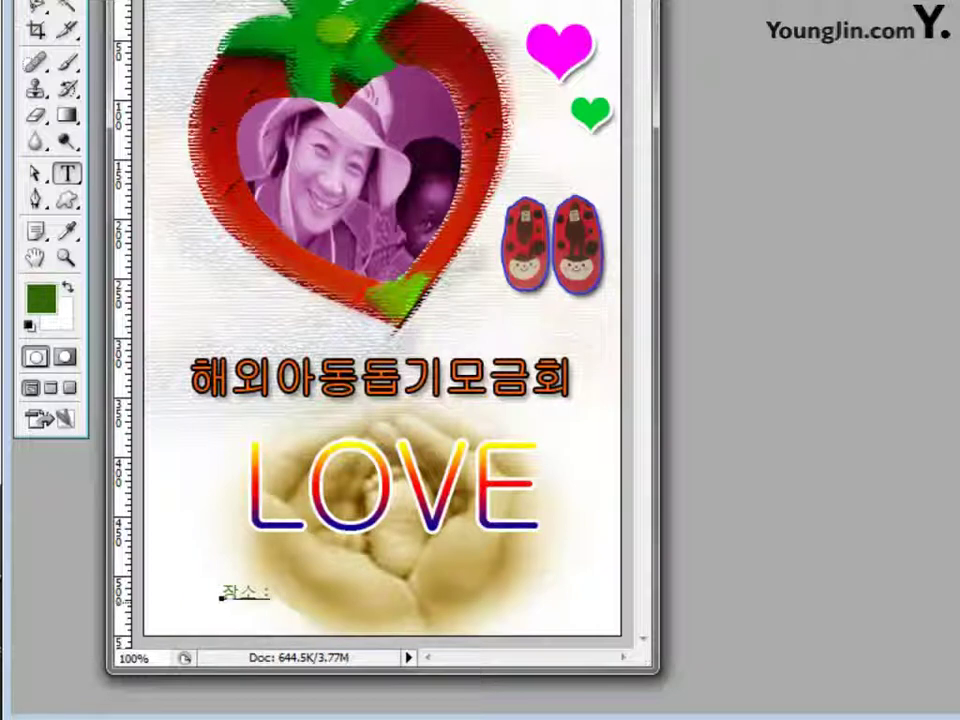
text(공)
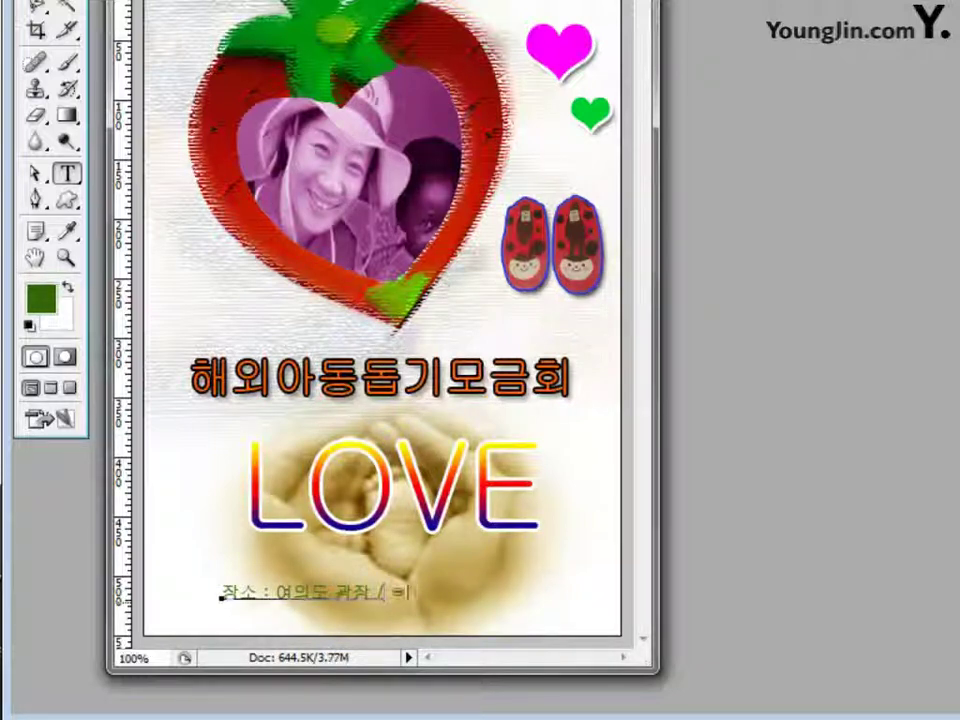
text(장 / 행사일)
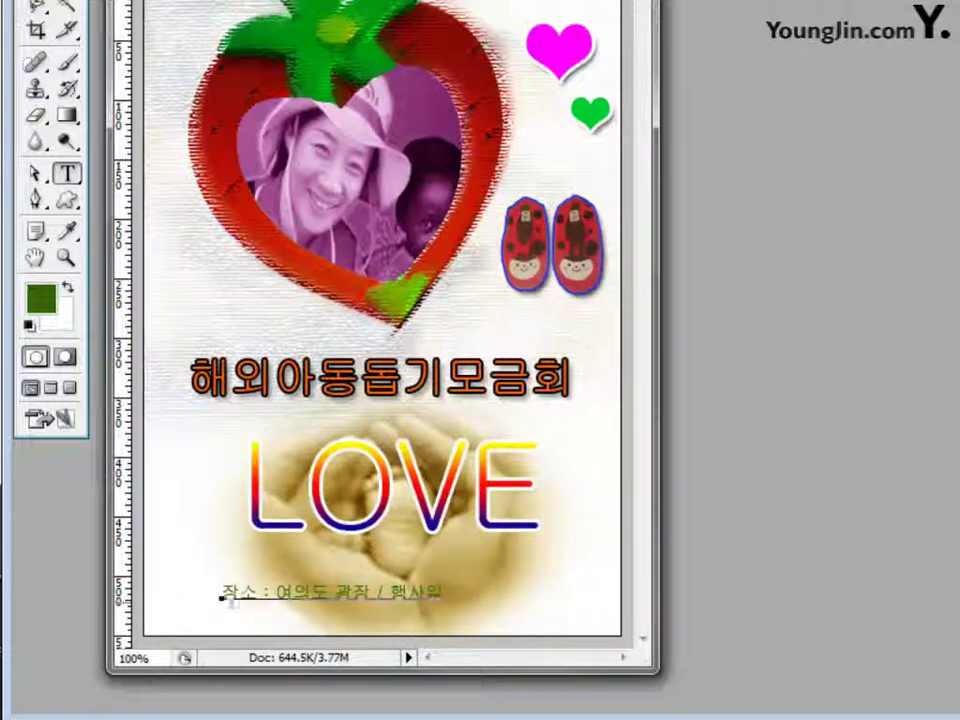
text( : 20)
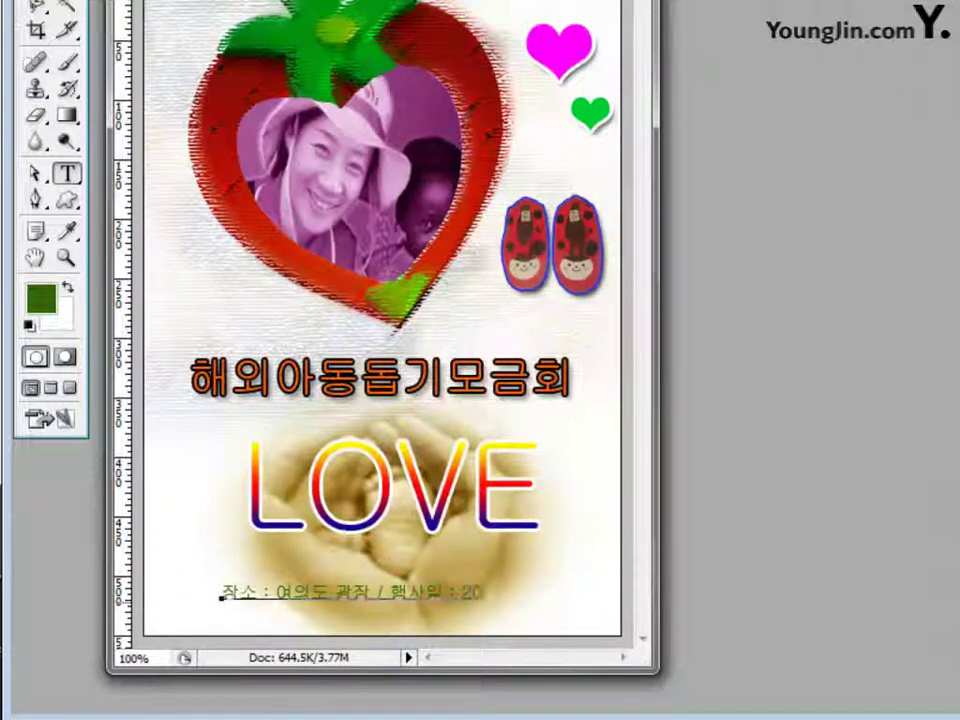
text(10년)
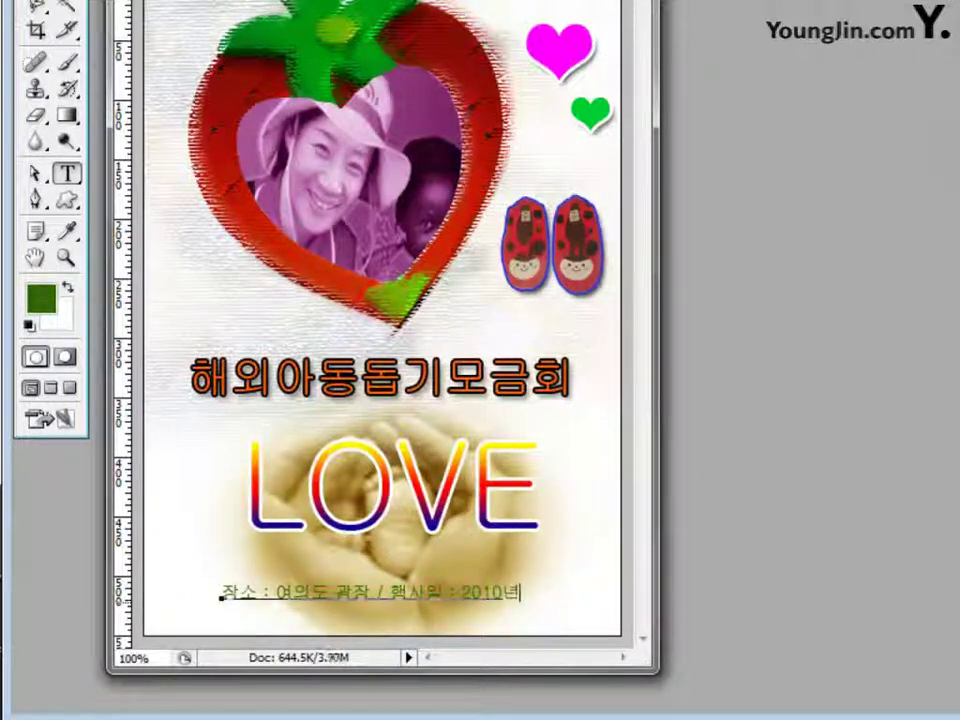
text( 12월)
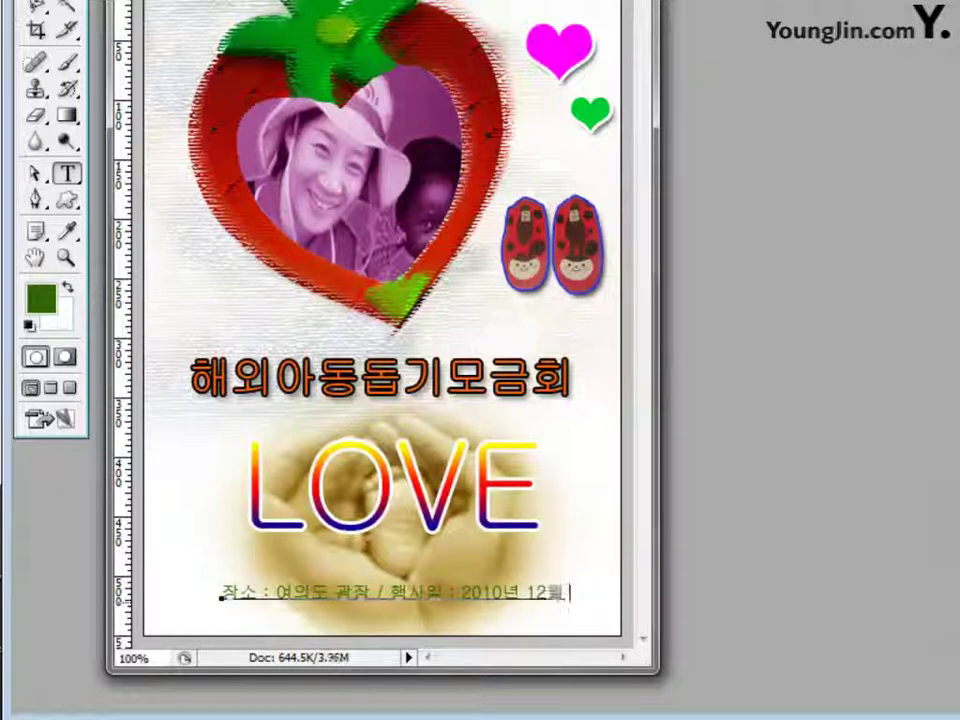
text( 28의)
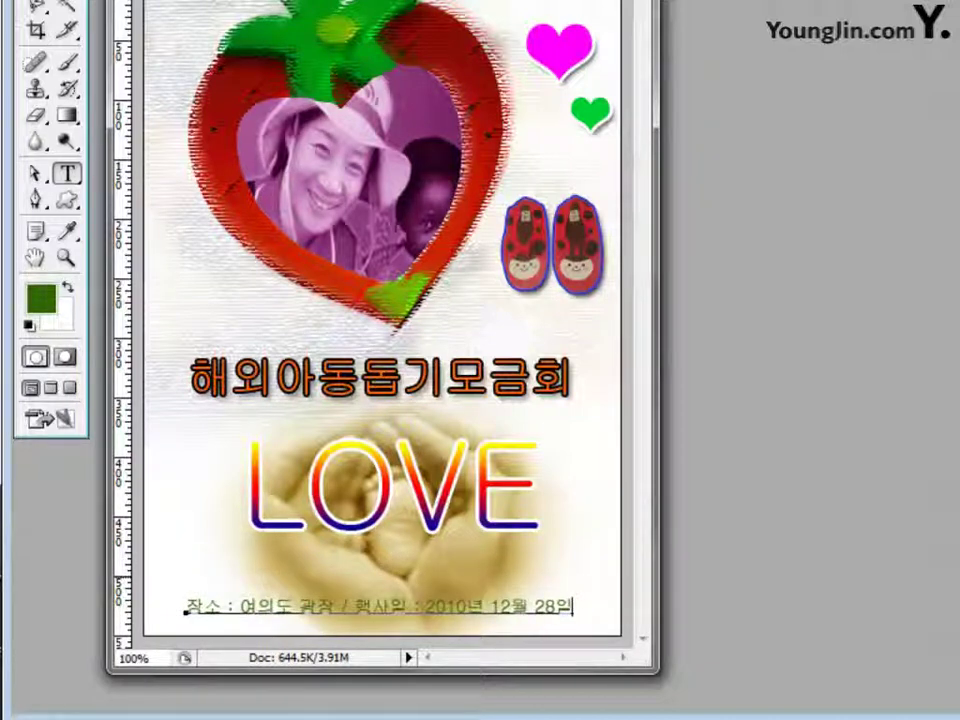
key(ctrl+Return)
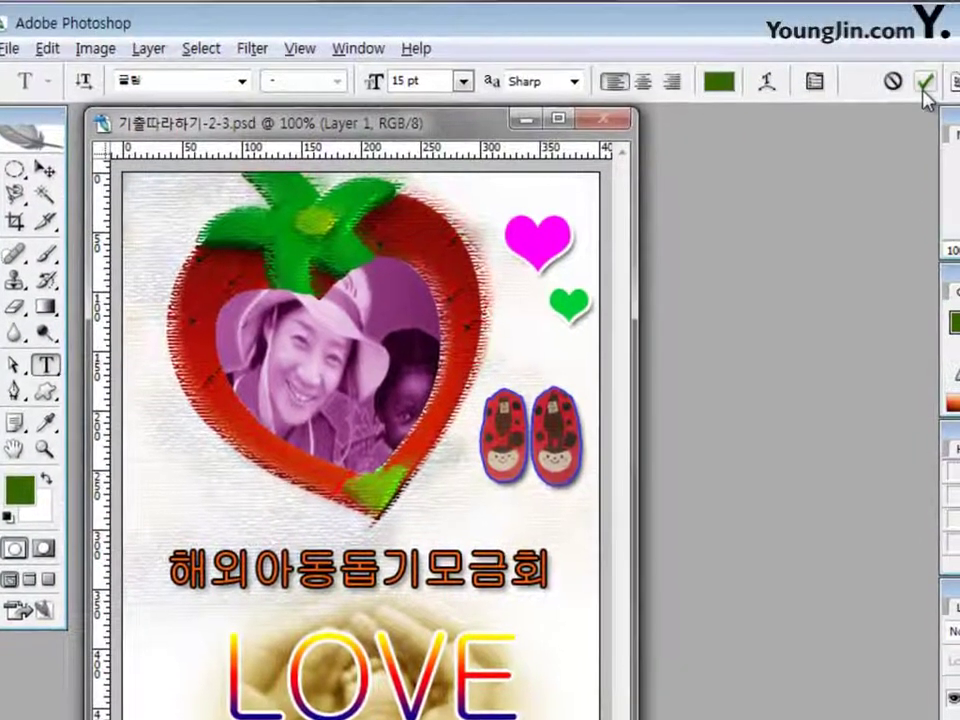
click(924, 84)
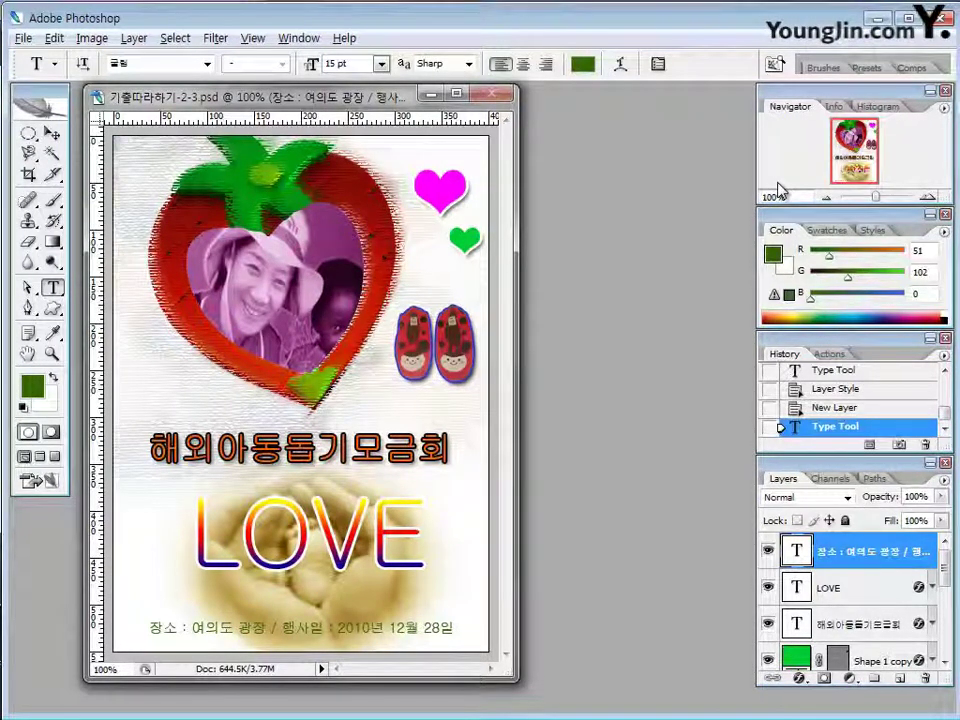
Close the finished composite, create a new 650 × 300 pixel document and enlarge its window to show the whole canvas.
key(ctrl+w)
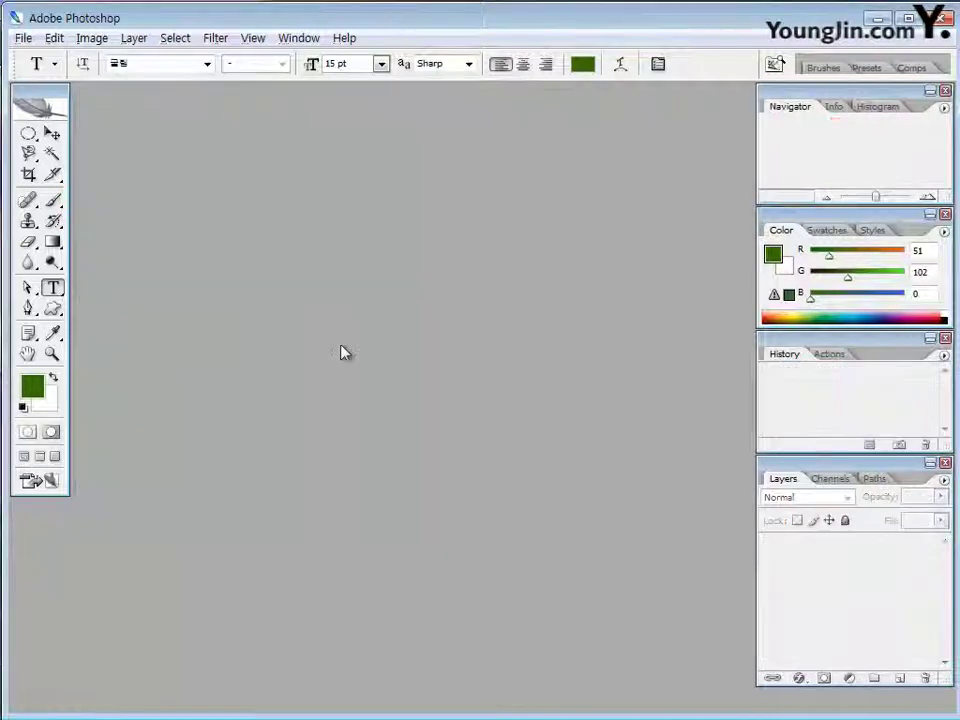
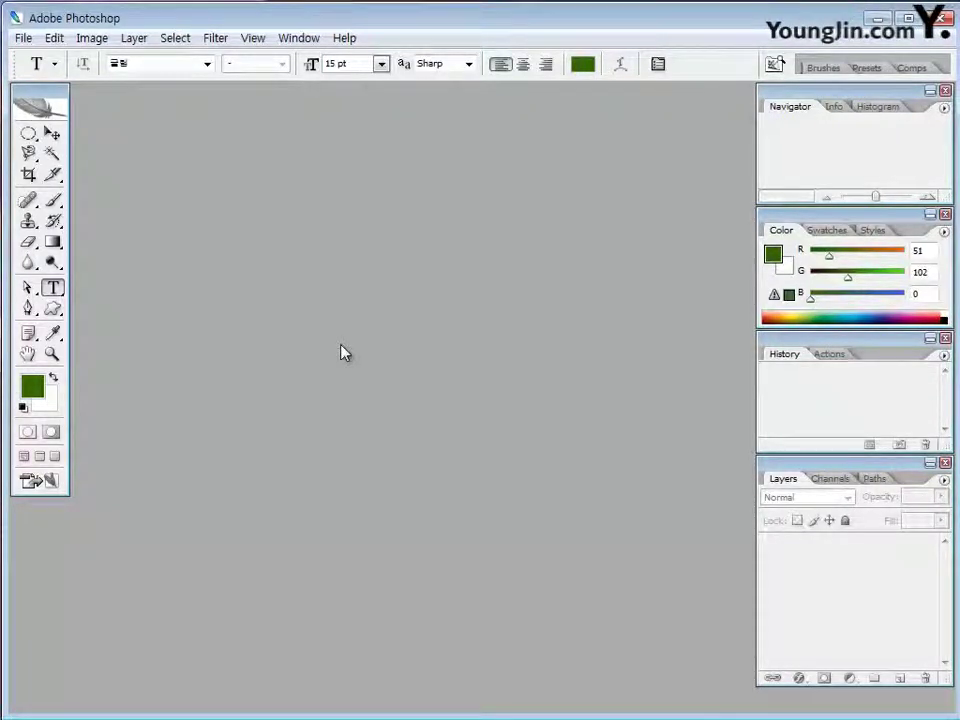
key(ctrl+n)
drag(383, 305, 327, 304)
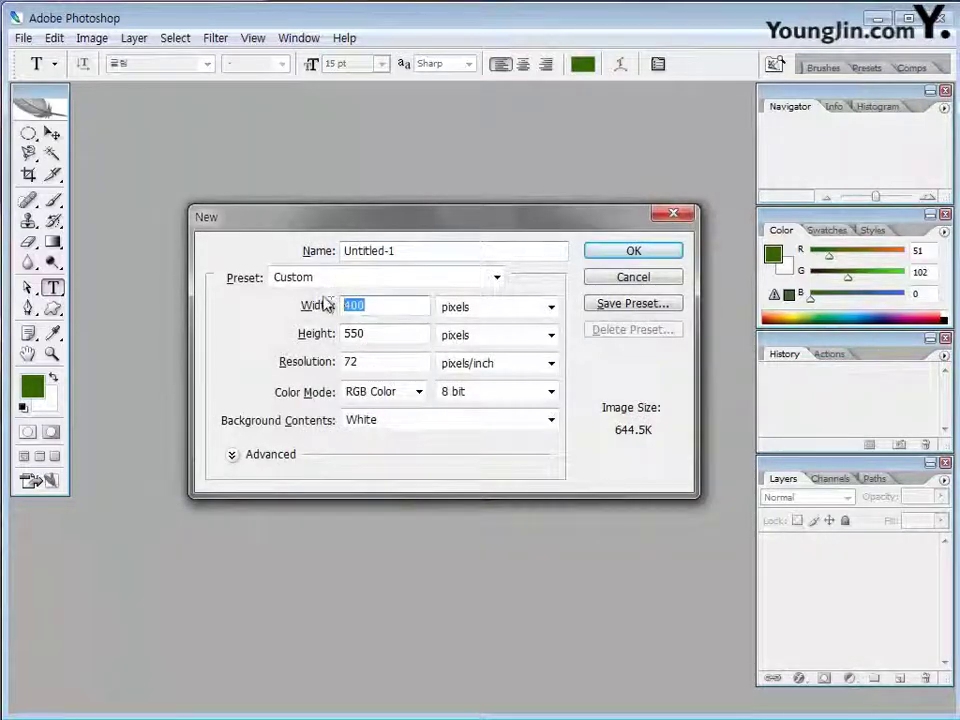
text(650)
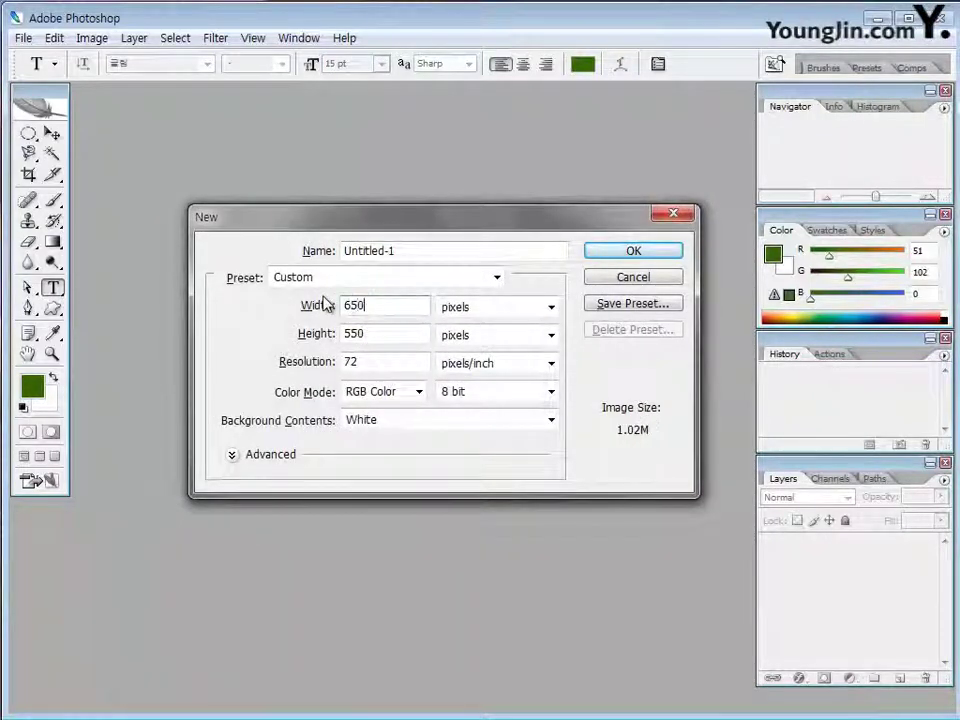
key(Tab)
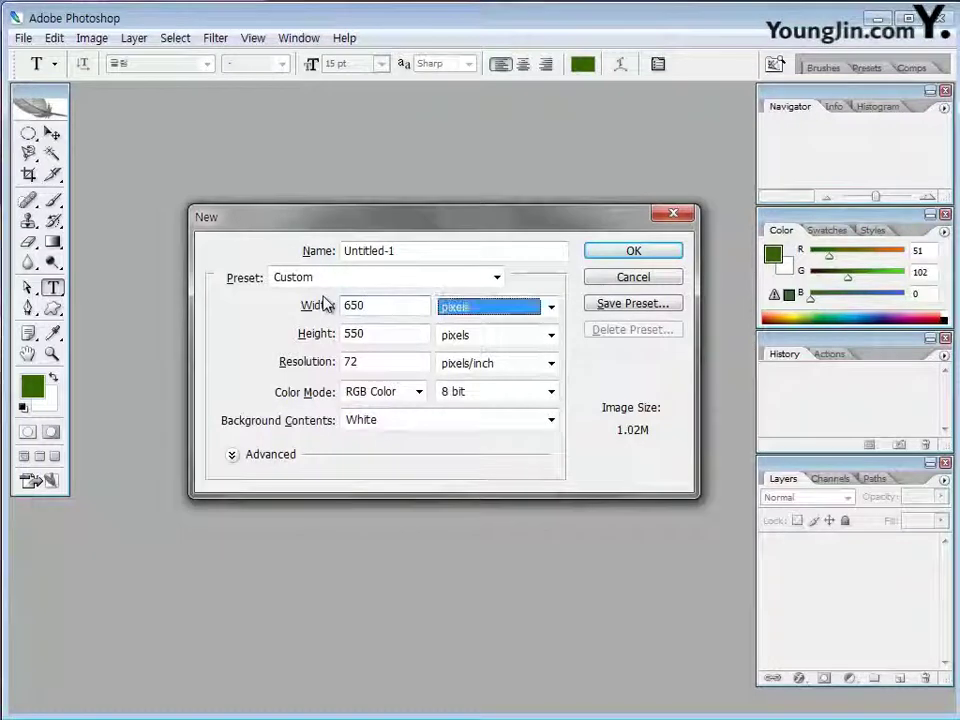
key(Tab)
text(300)
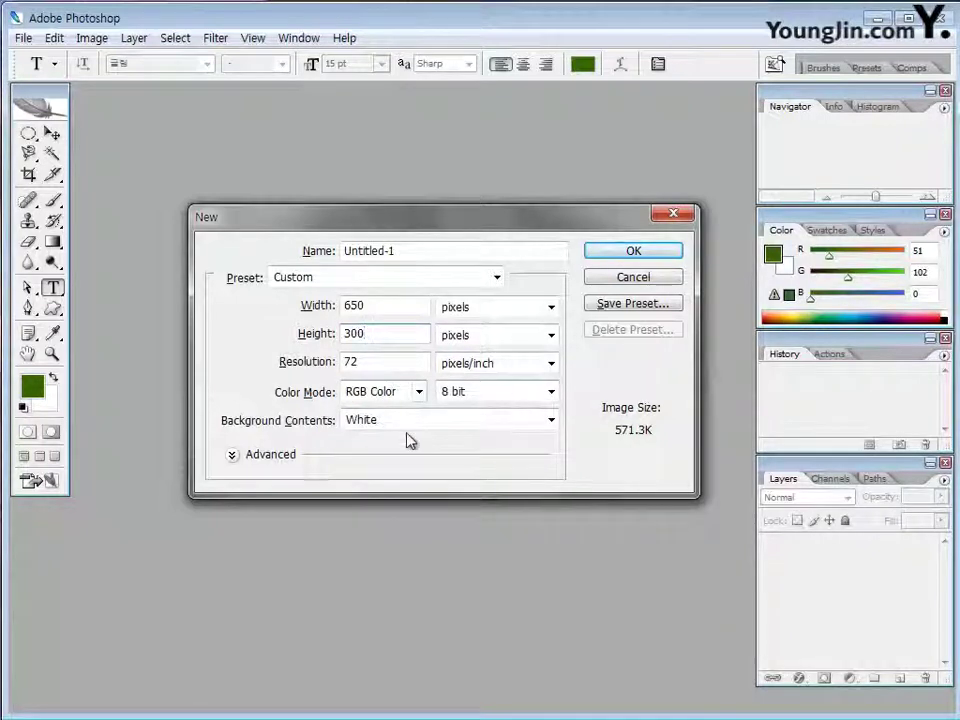
click(634, 251)
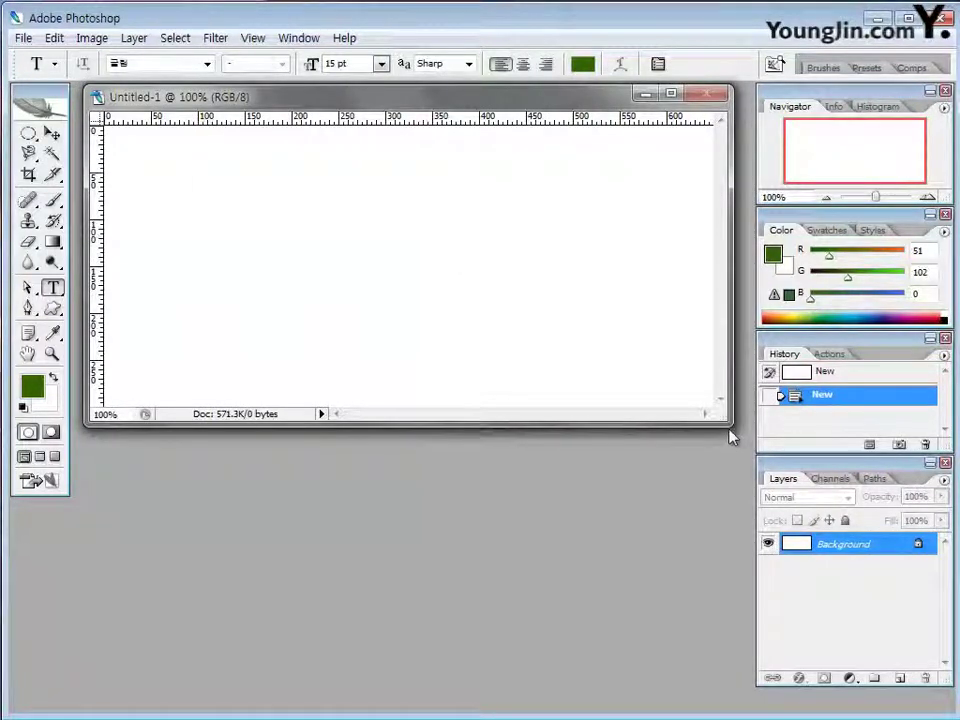
drag(729, 425, 751, 441)
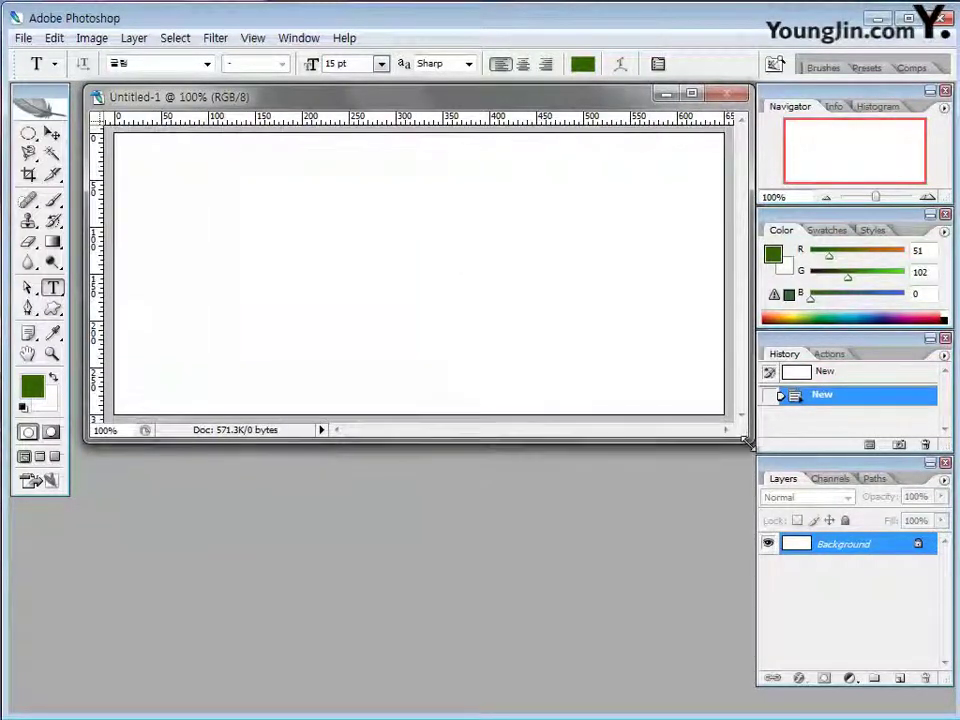
drag(323, 103, 315, 103)
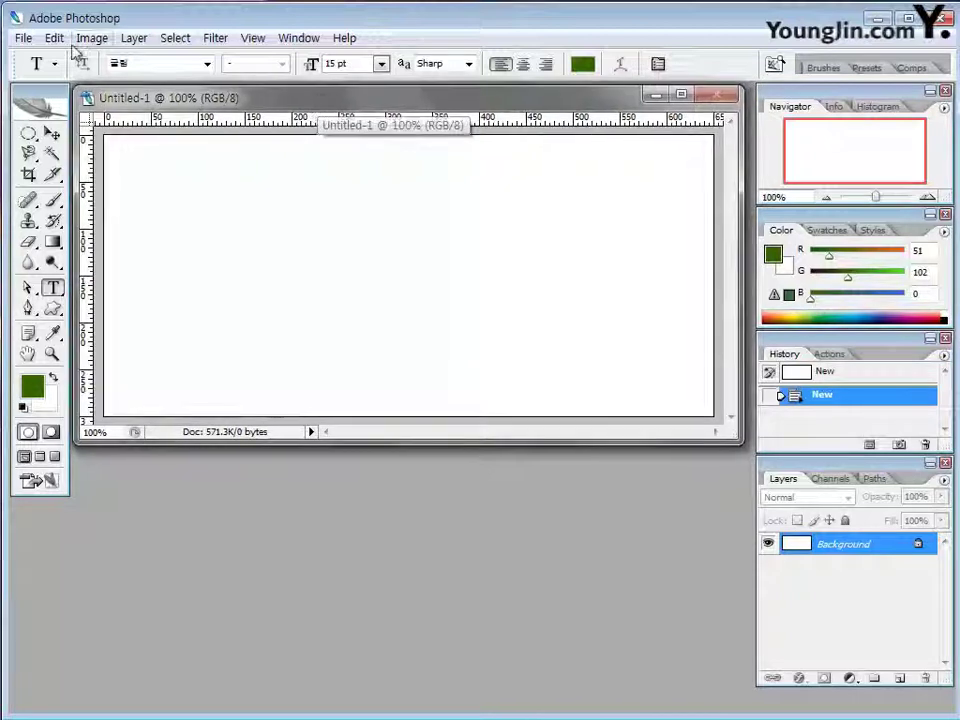
Save the new document in the Chapter02 folder as 기출따라하기-2-4 in Photoshop format.
click(22, 38)
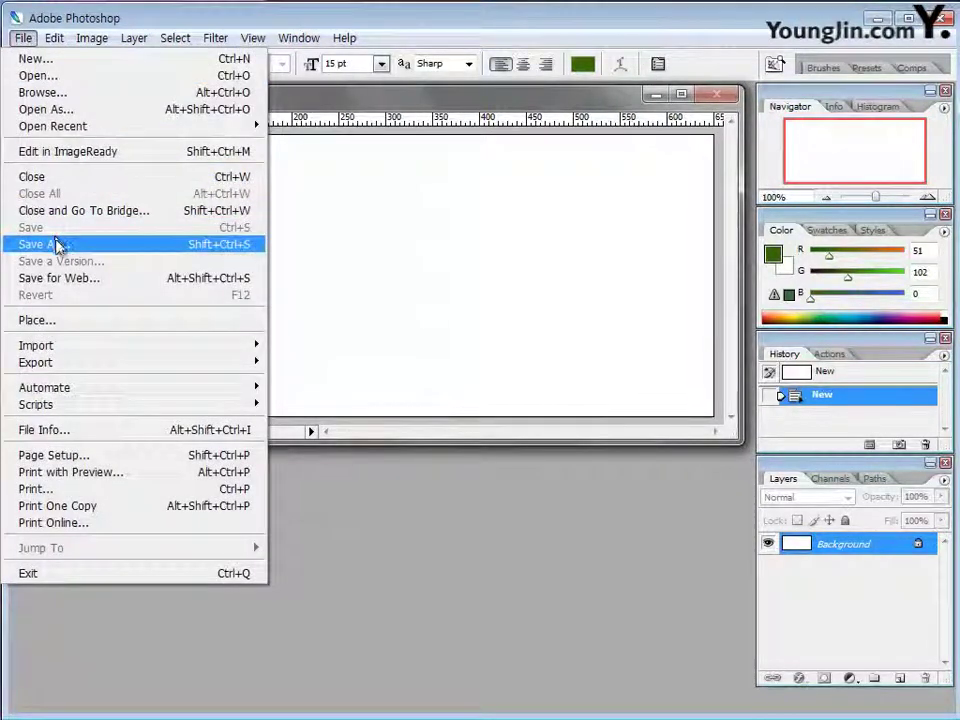
click(57, 243)
click(474, 258)
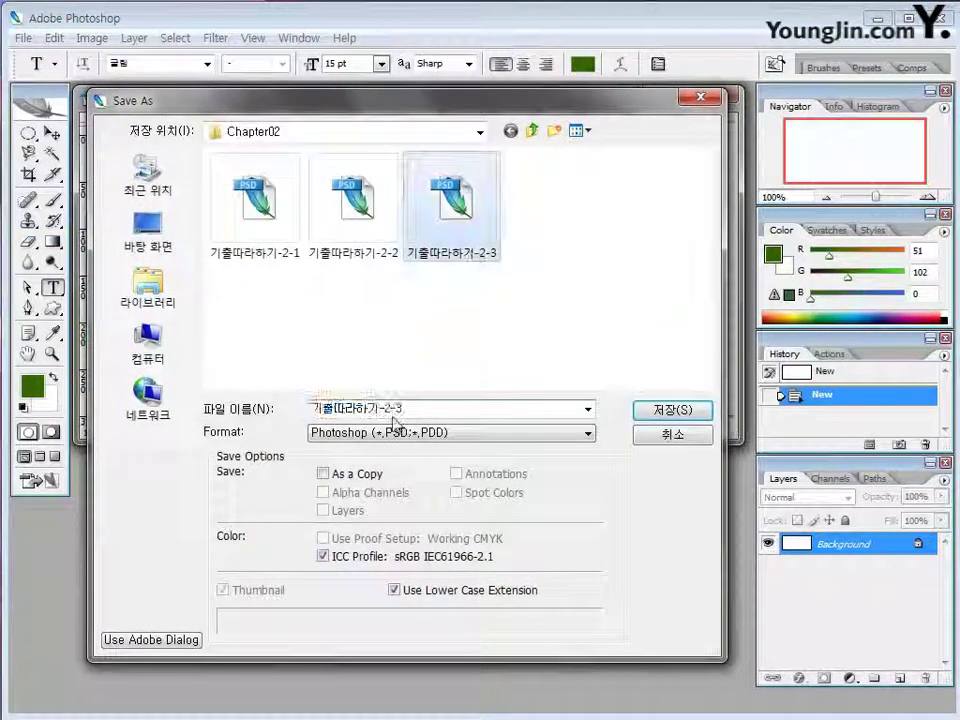
click(425, 408)
key(BackSpace)
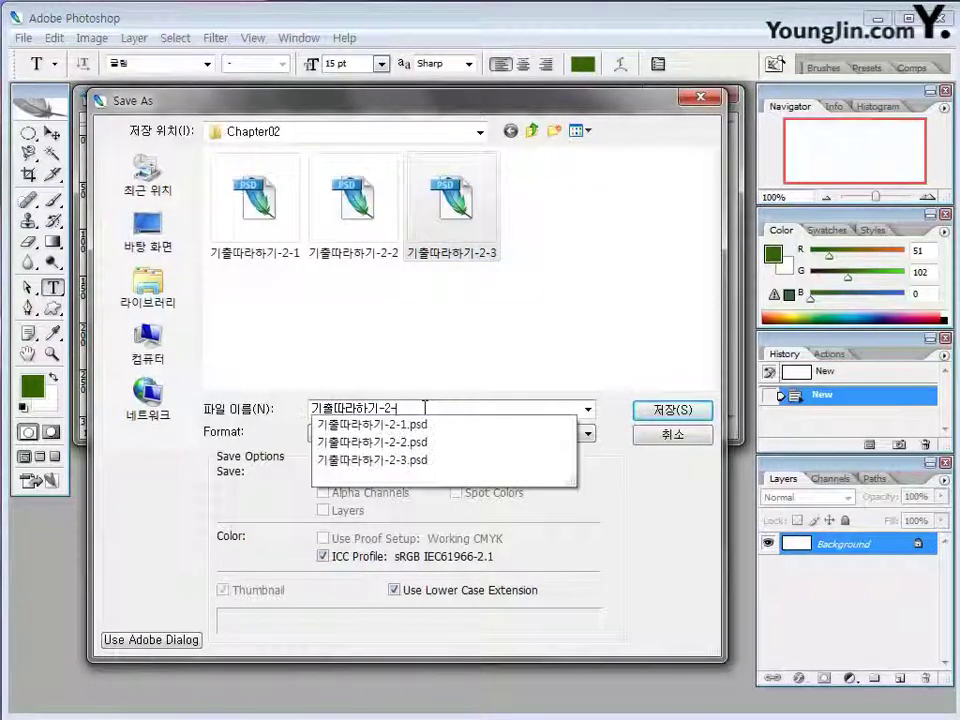
text(4)
click(686, 411)
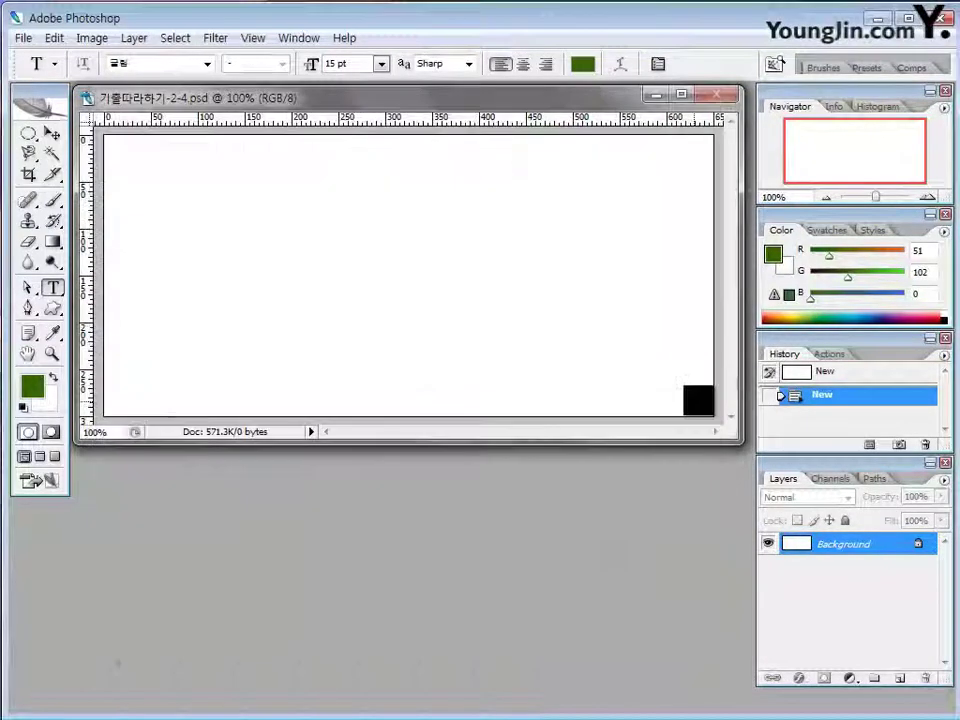
Open the images 1급-12, 1급-13, 1급-14 and 1급-15 from the Chapter02 folder together.
double_click(433, 484)
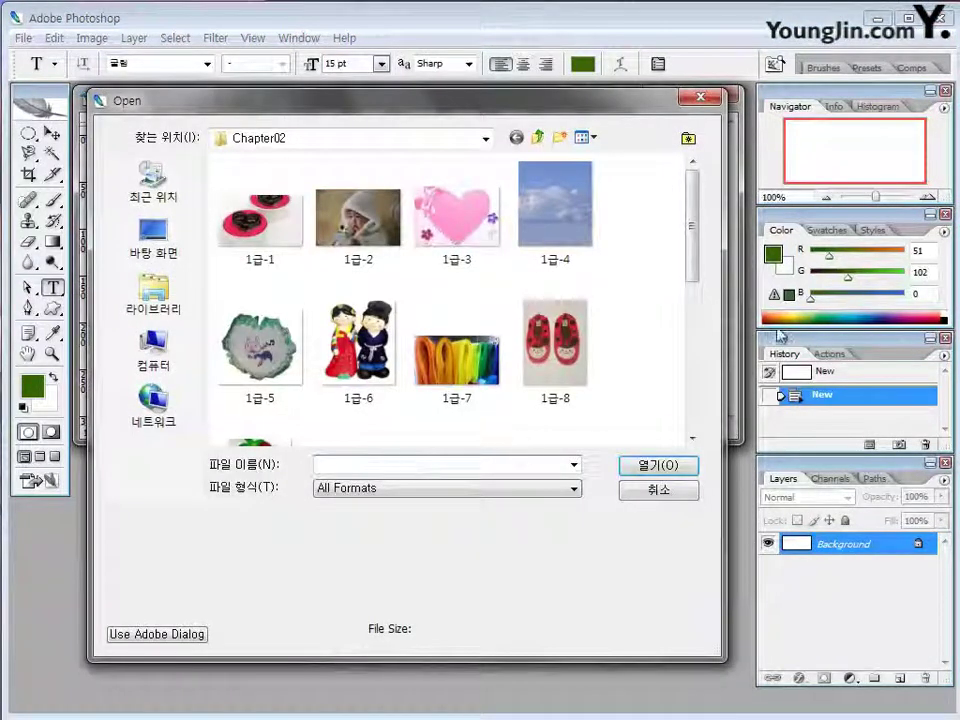
drag(693, 263, 699, 349)
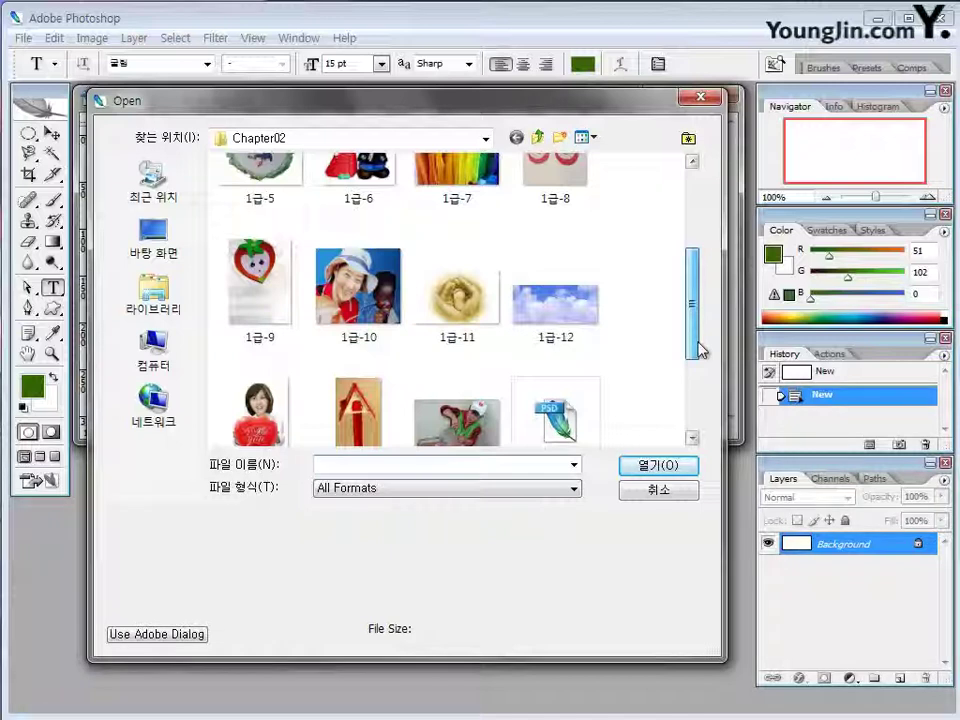
click(549, 312)
drag(694, 336, 704, 389)
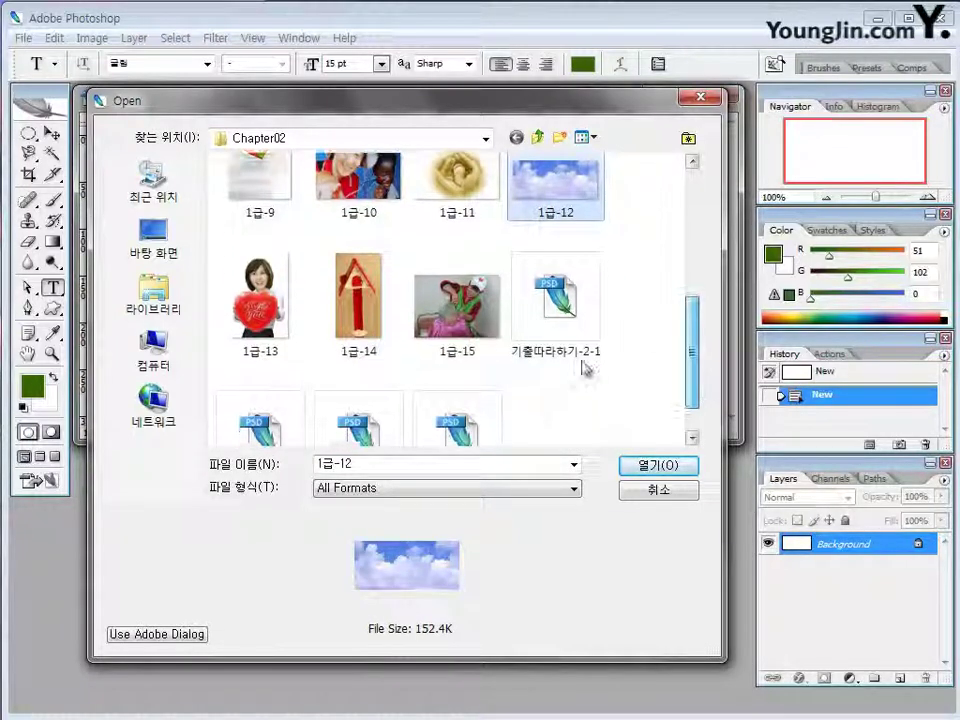
shift+click(457, 305)
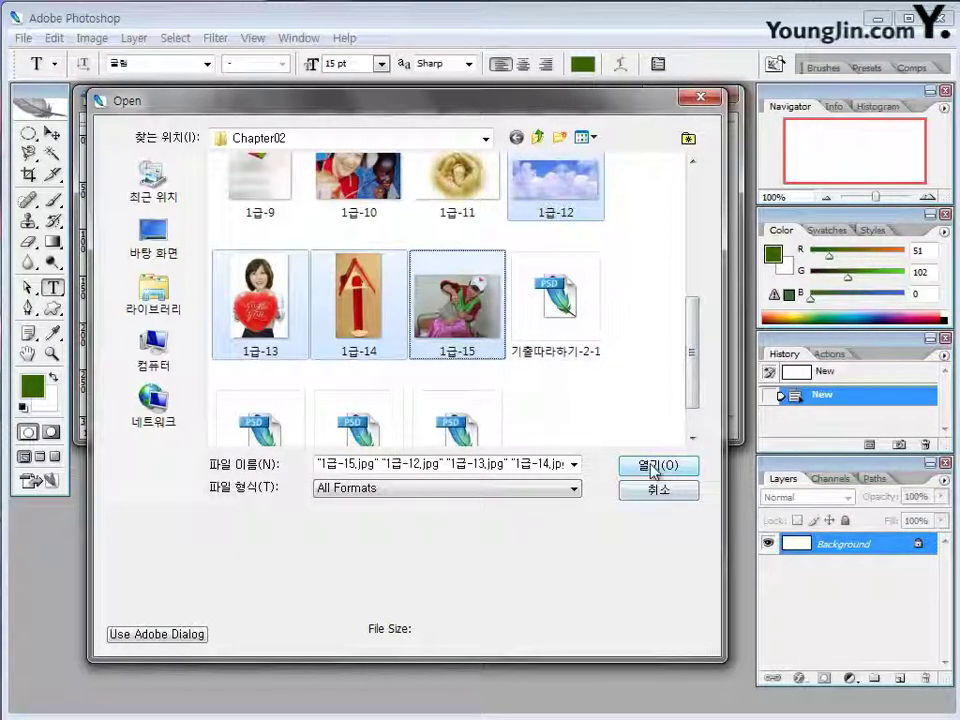
click(652, 465)
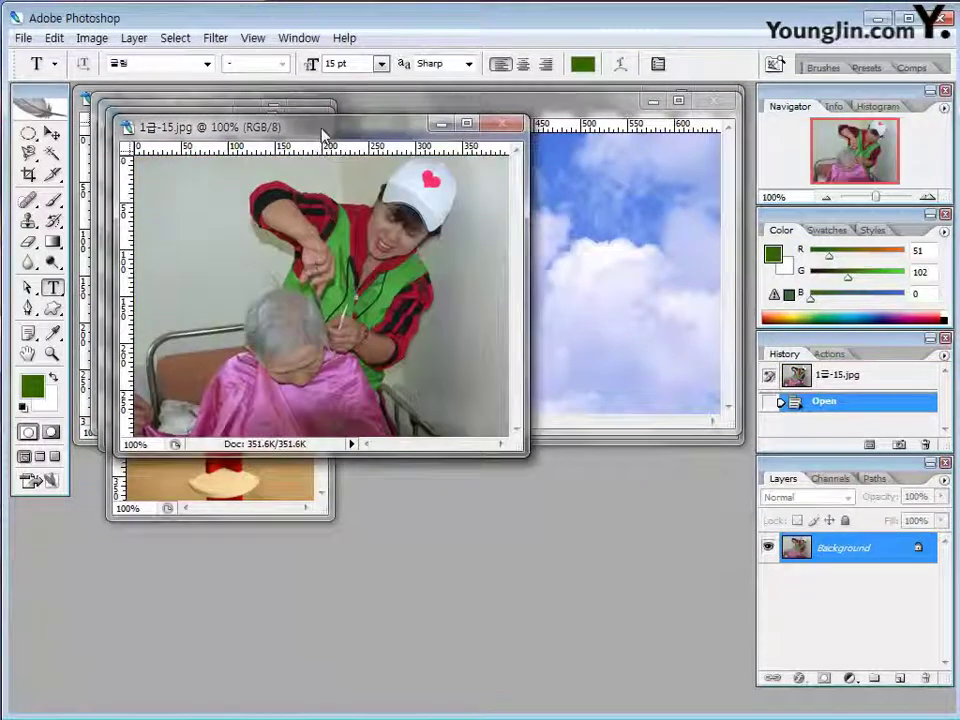
Arrange the four source image windows below the 기출따라하기-2-4.psd canvas and activate the Move tool.
drag(321, 130, 489, 396)
drag(200, 121, 280, 455)
drag(150, 107, 182, 487)
click(482, 113)
drag(482, 113, 487, 493)
key(v)
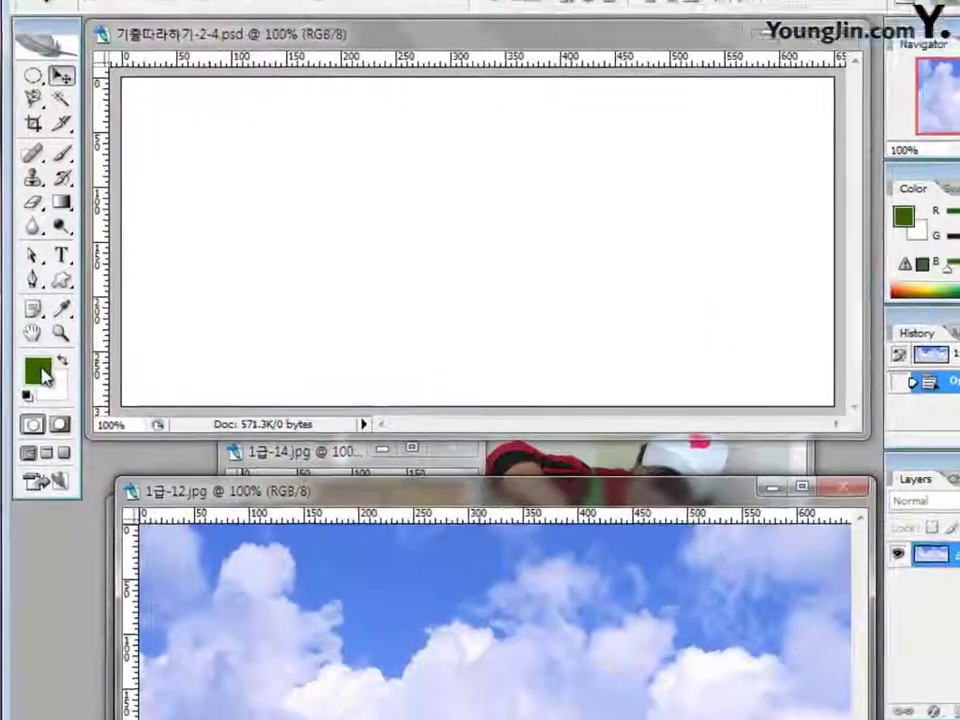
Set the foreground colour to white (#ffffff).
click(32, 386)
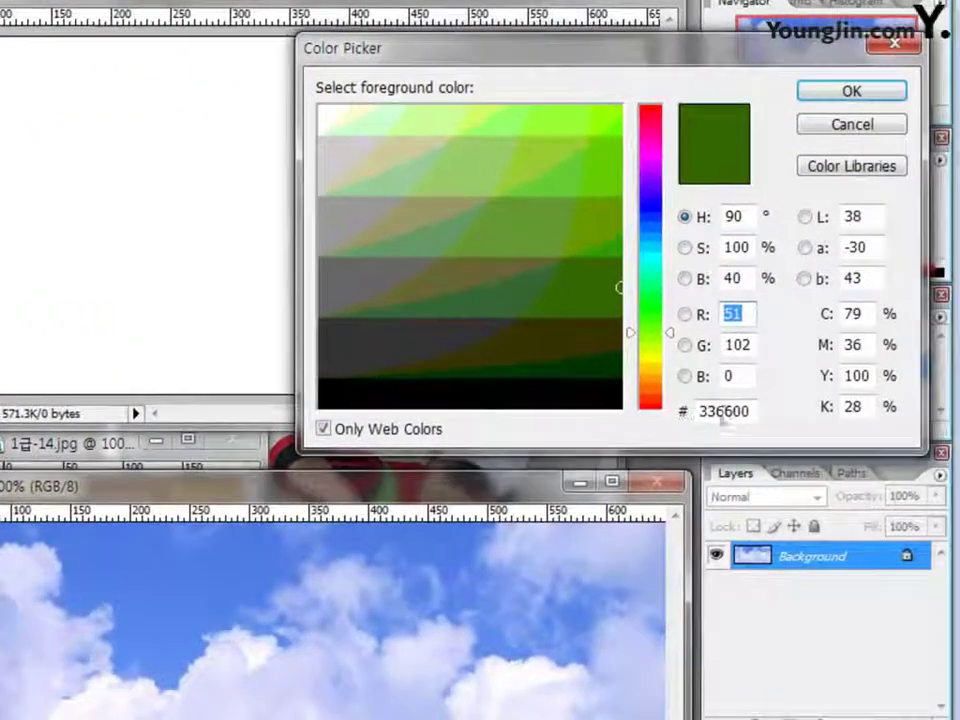
click(815, 413)
drag(815, 413, 729, 422)
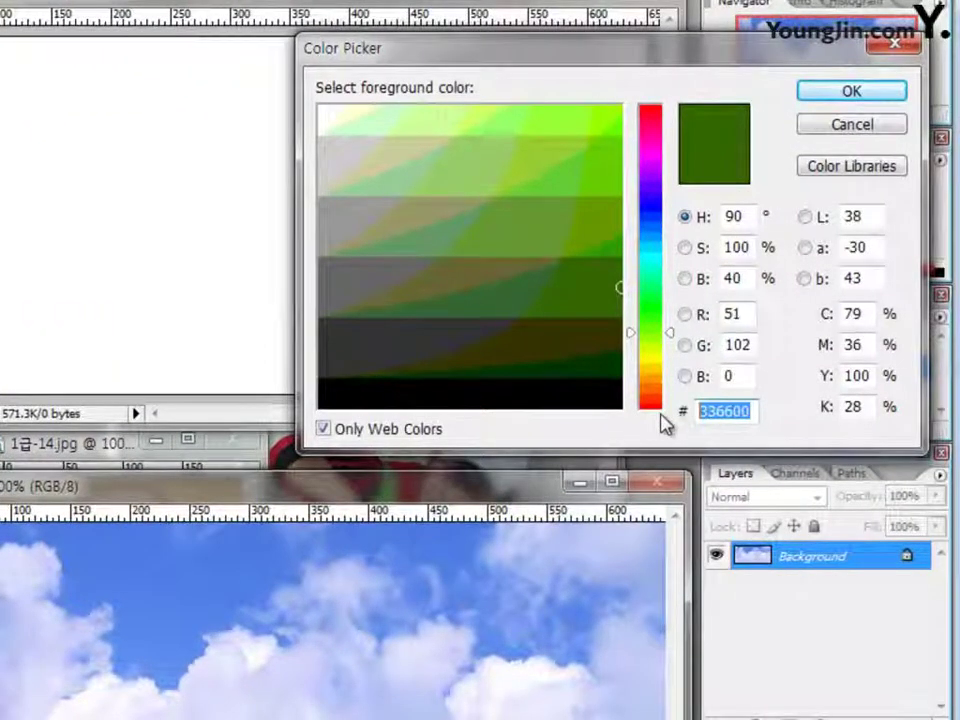
text(fff)
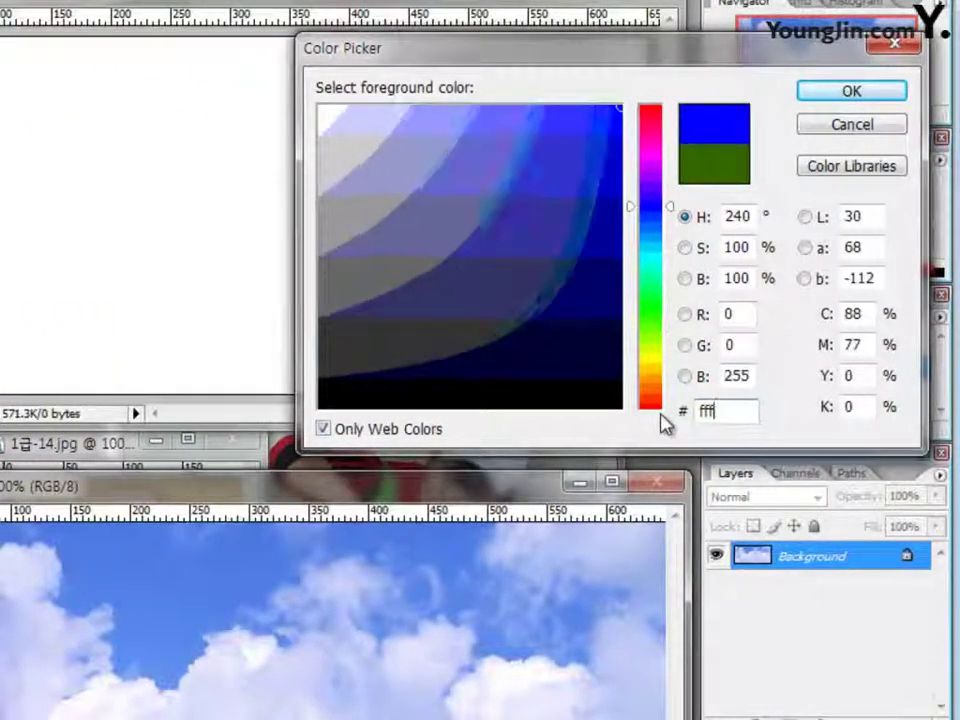
text(fff)
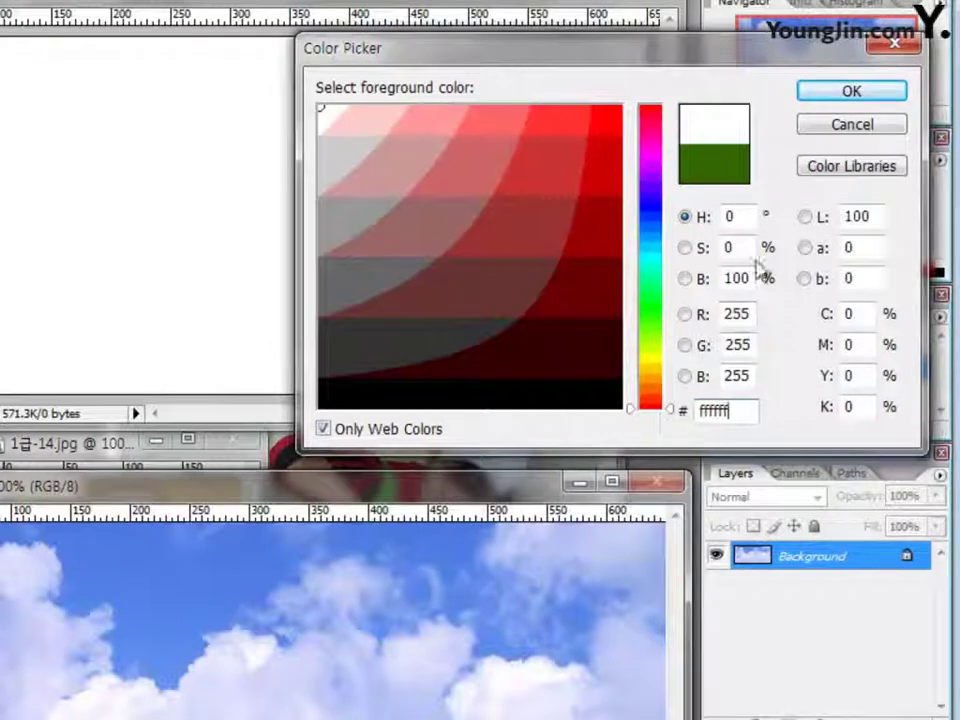
click(836, 97)
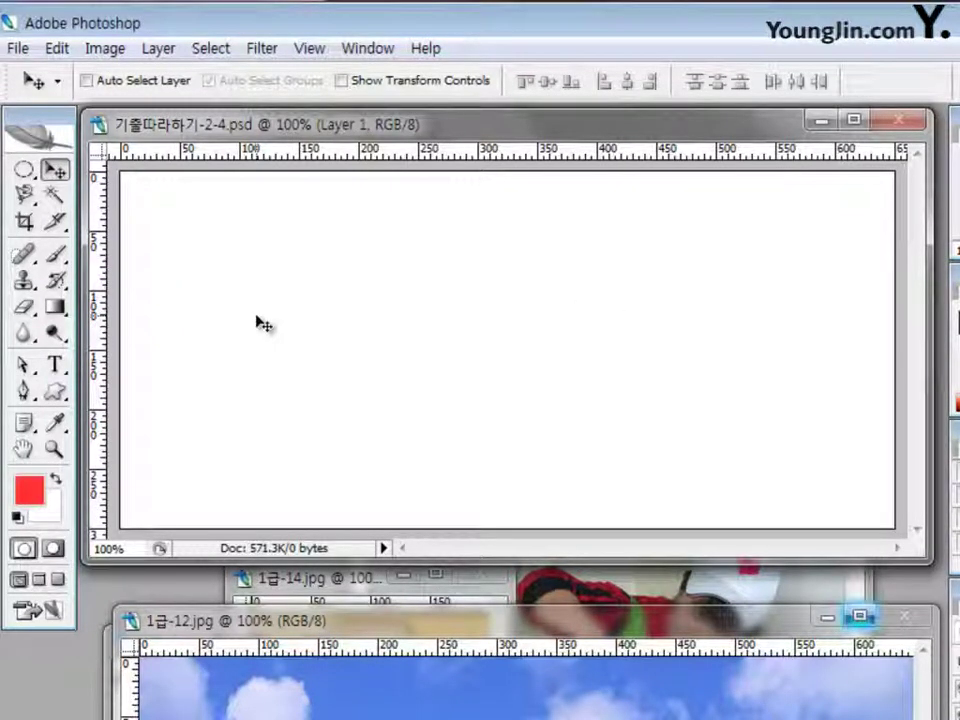
Create a new 40 × 40 pixel RGB document at 72 pixels/inch with a transparent background.
key(ctrl+n)
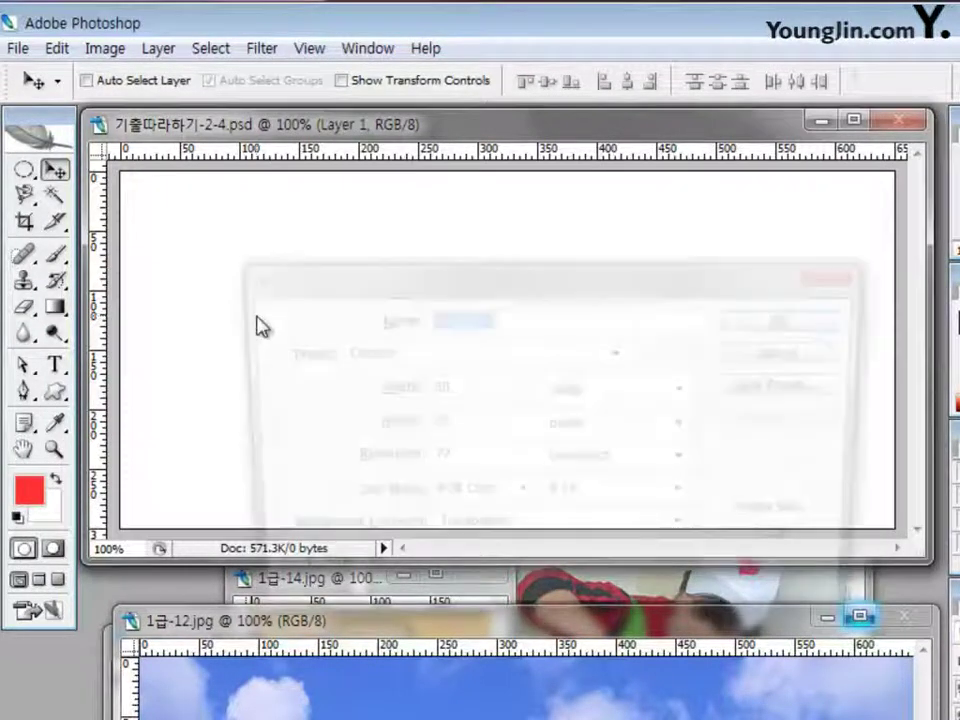
drag(443, 383, 352, 366)
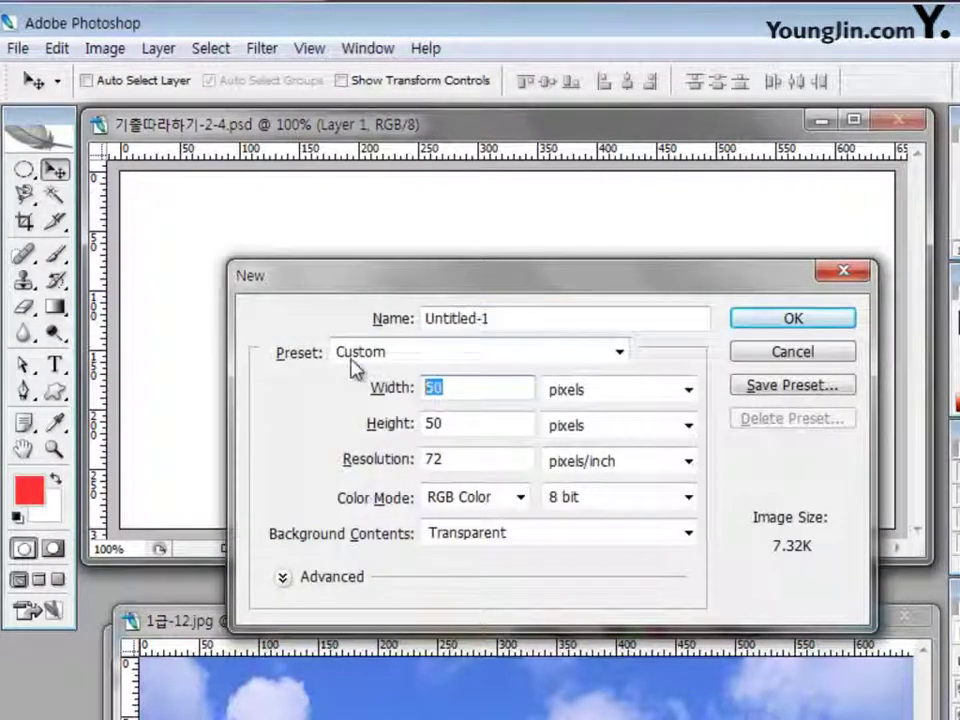
text(40)
key(Tab)
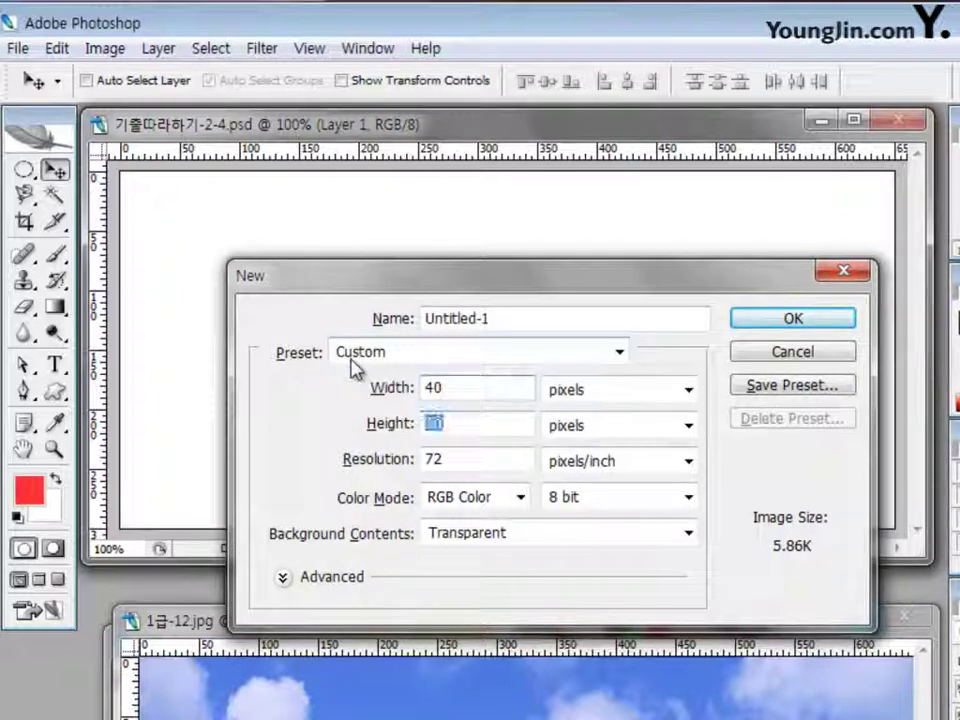
text(40)
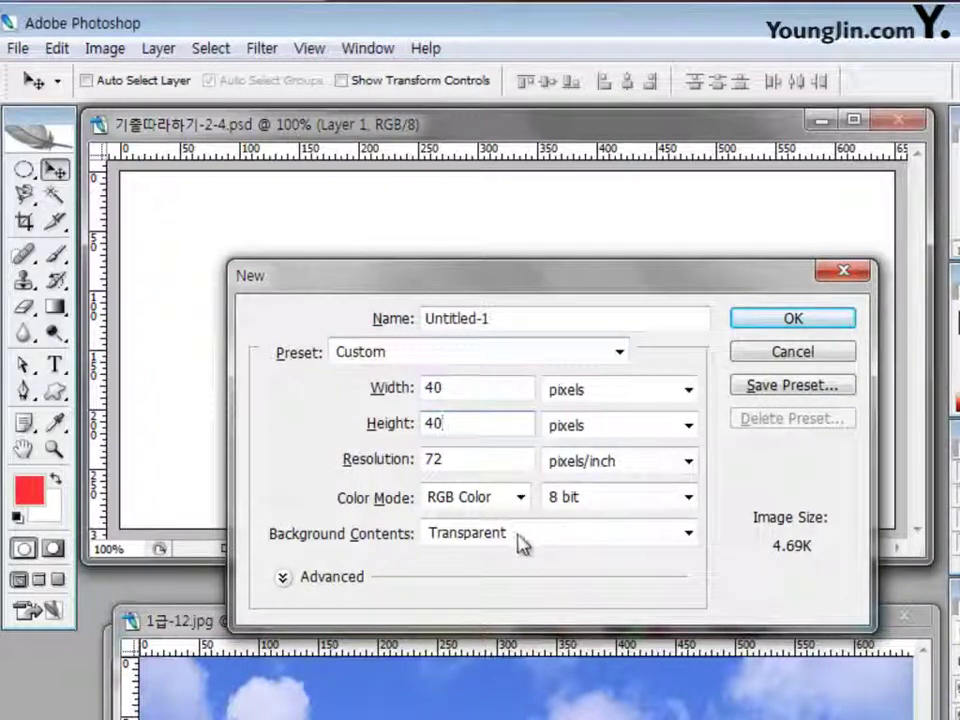
click(568, 541)
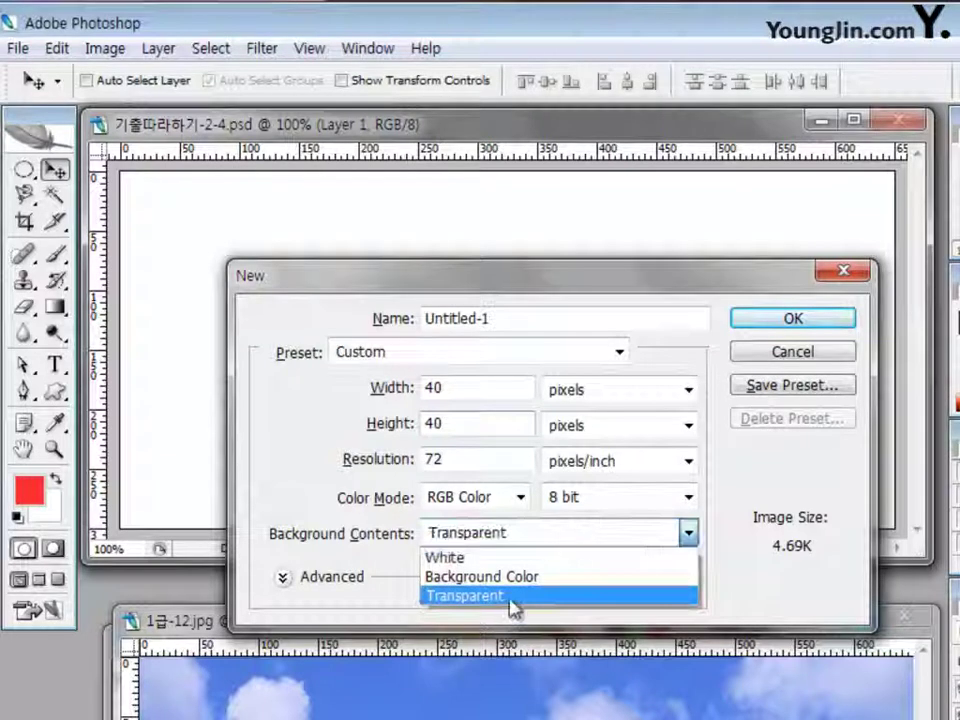
click(512, 598)
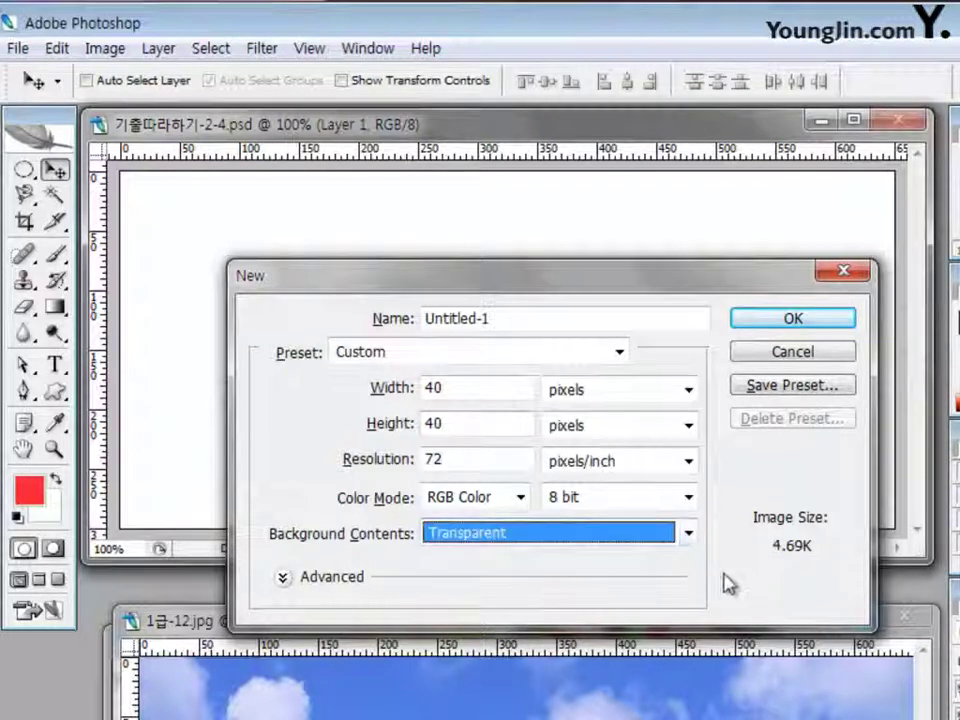
click(796, 320)
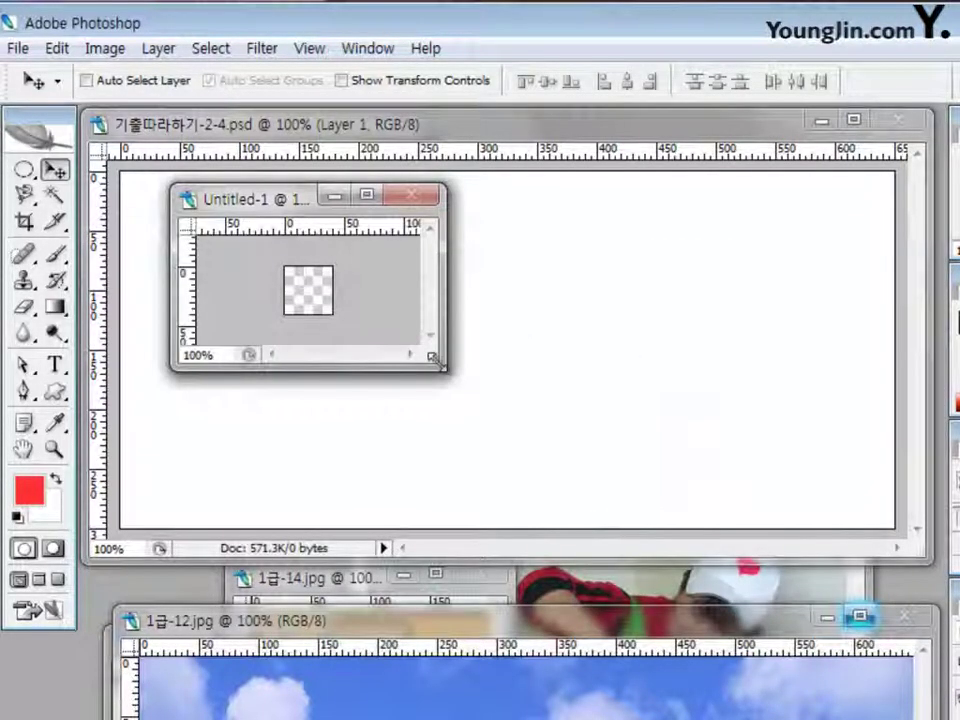
Draw a heart custom shape in #ff3333 as filled pixels, spanning the whole 40 × 40 pixel canvas.
key(ctrl+plus)
key(ctrl+plus)
key(ctrl+plus)
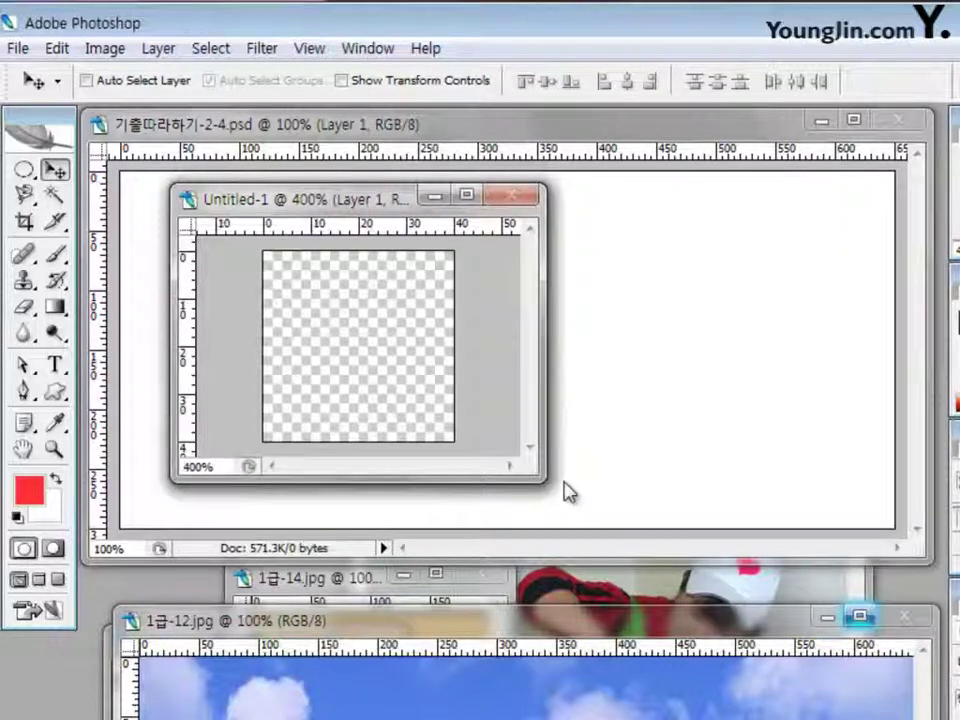
click(55, 395)
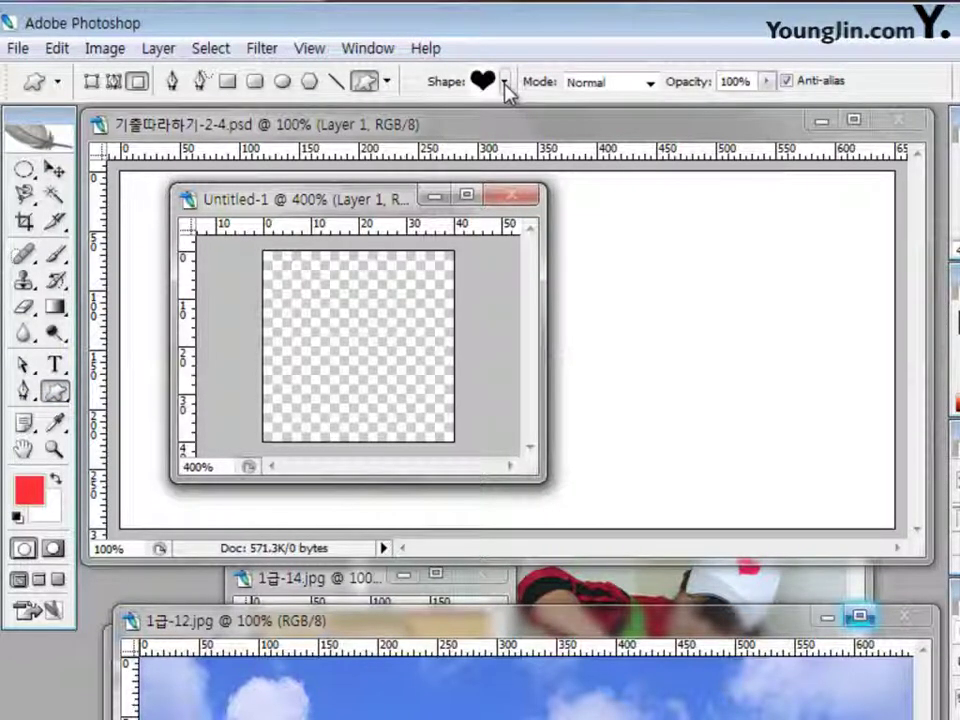
click(504, 82)
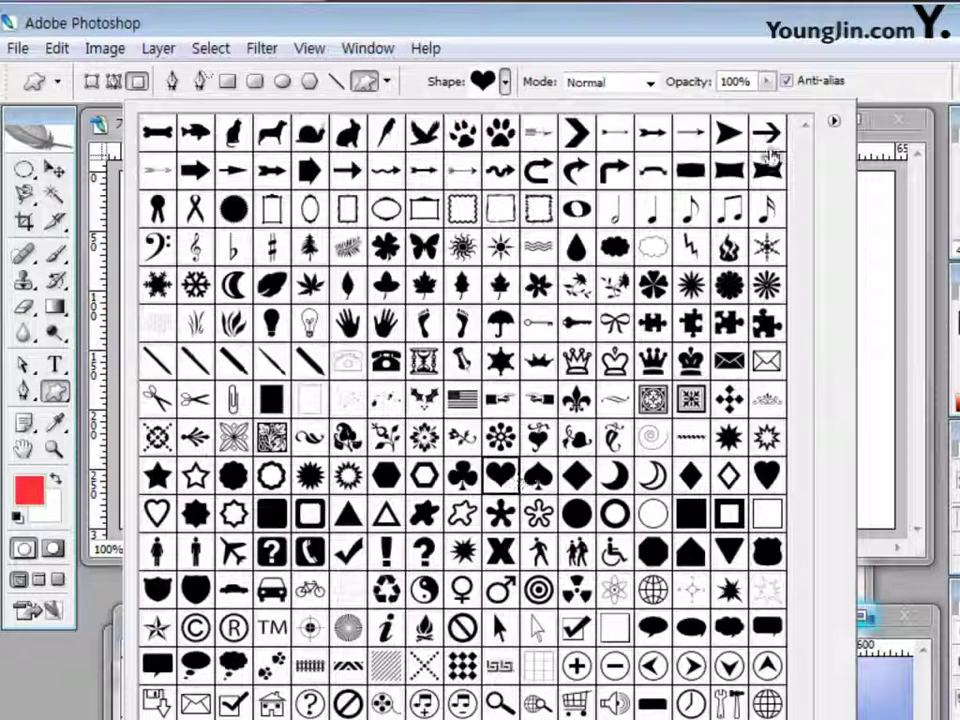
click(882, 89)
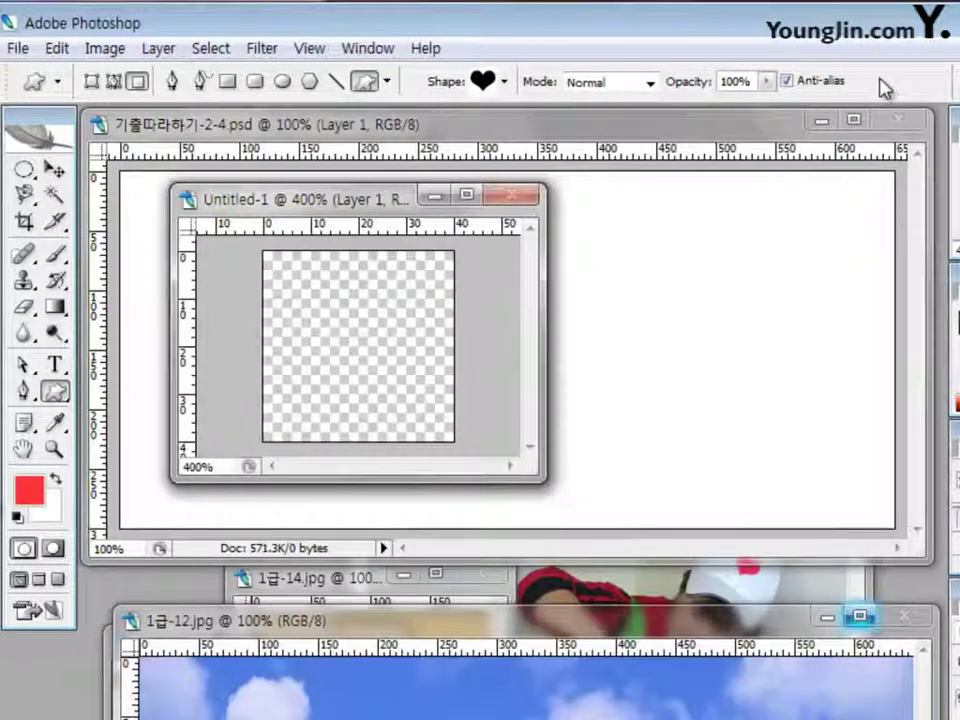
click(30, 495)
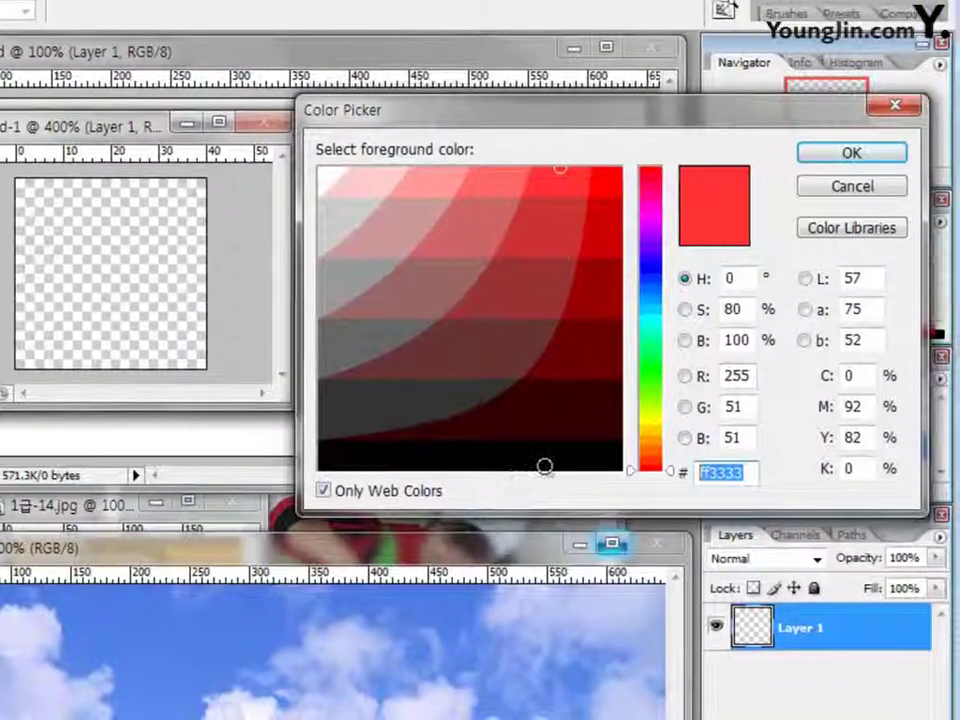
text(ff3333)
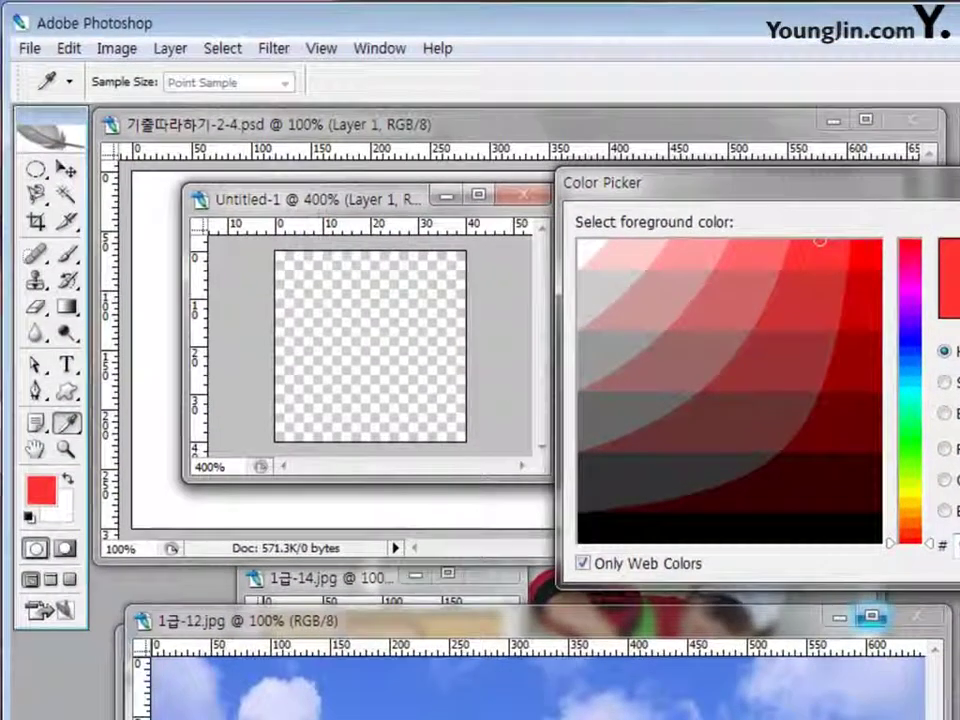
key(Return)
key(u)
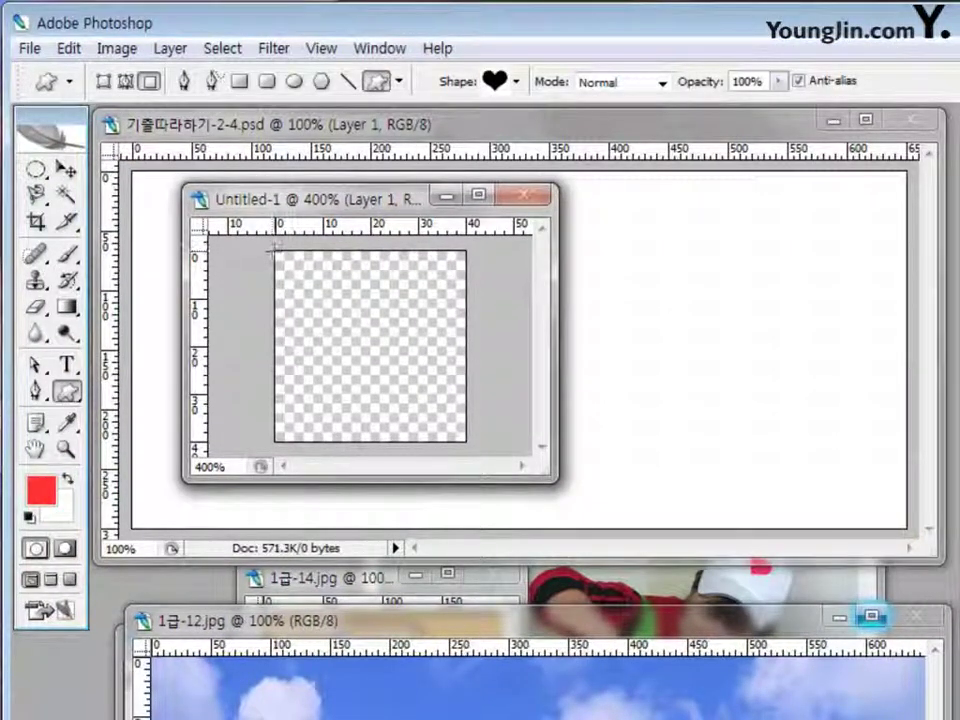
drag(272, 250, 466, 441)
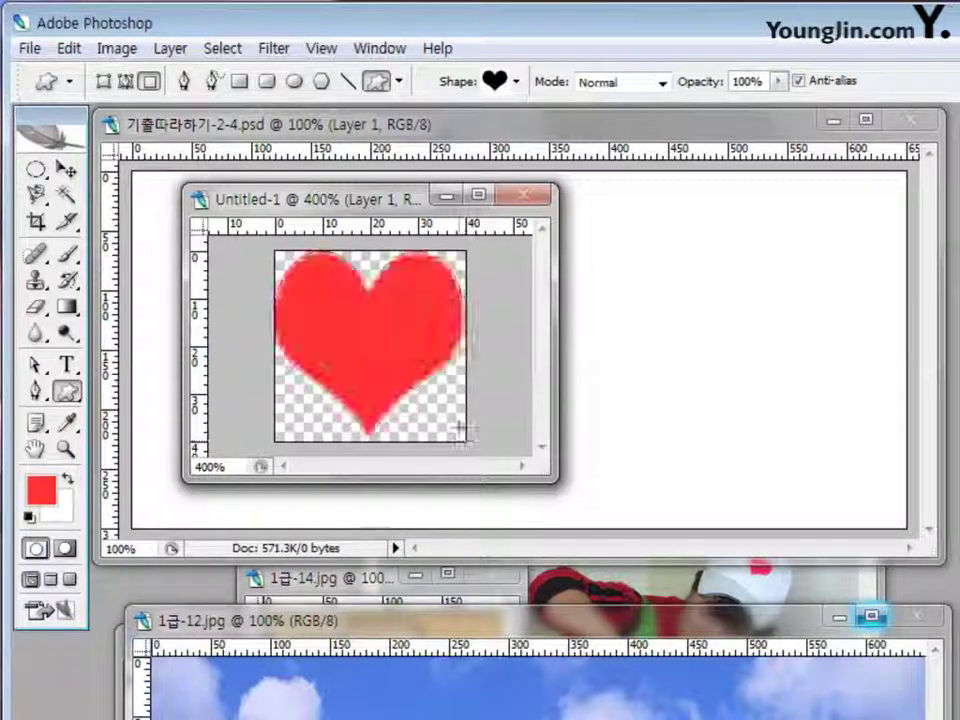
Define the red heart as a pattern under its default name and close the small heart document without saving.
click(68, 48)
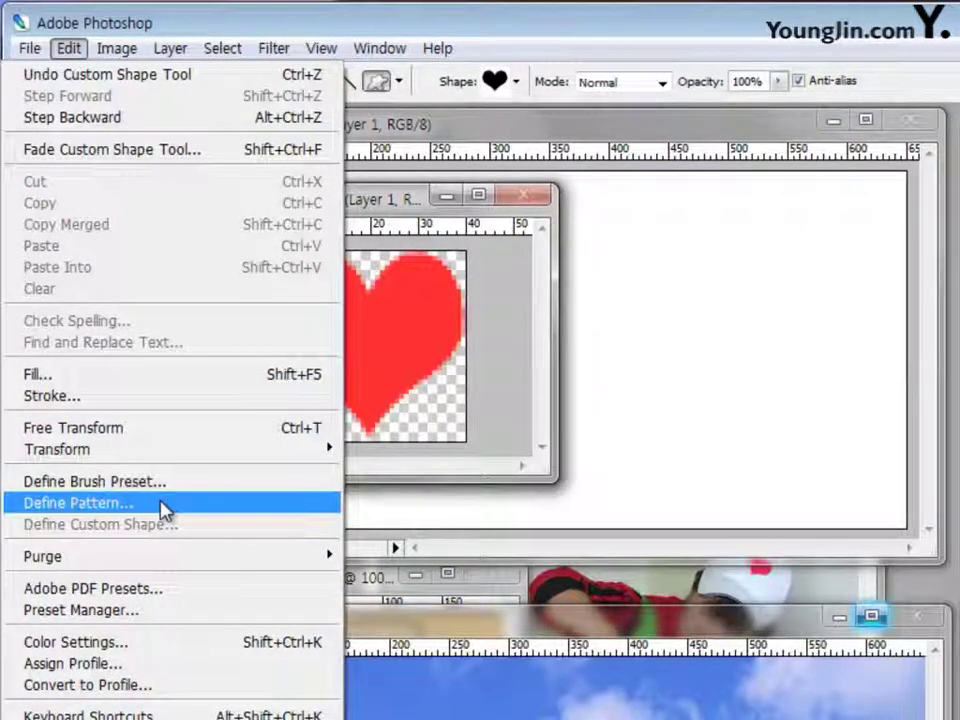
click(163, 510)
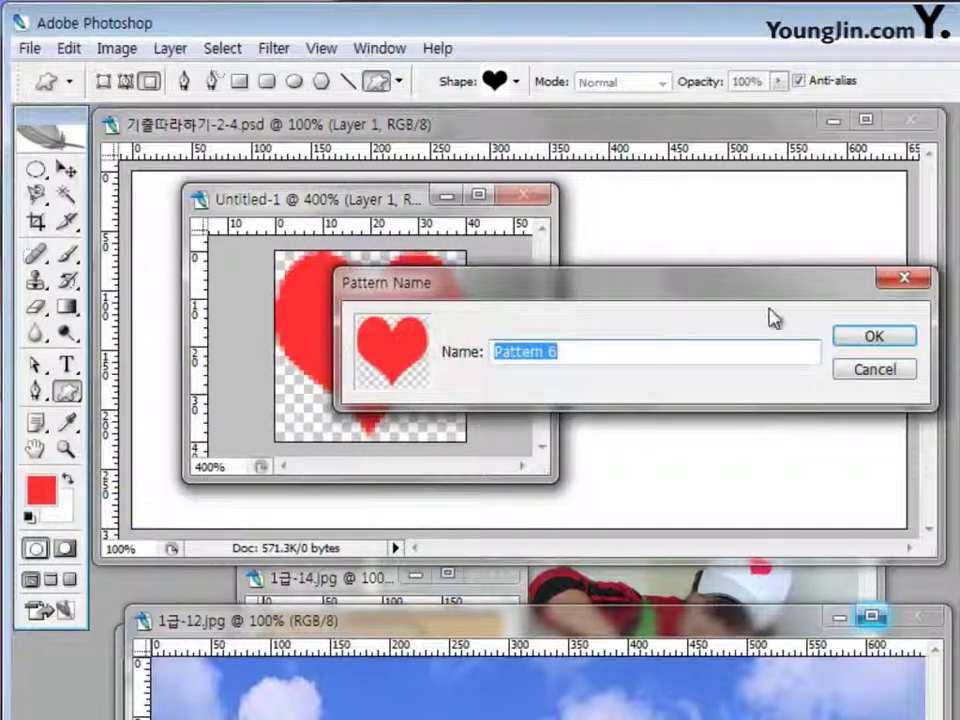
click(889, 339)
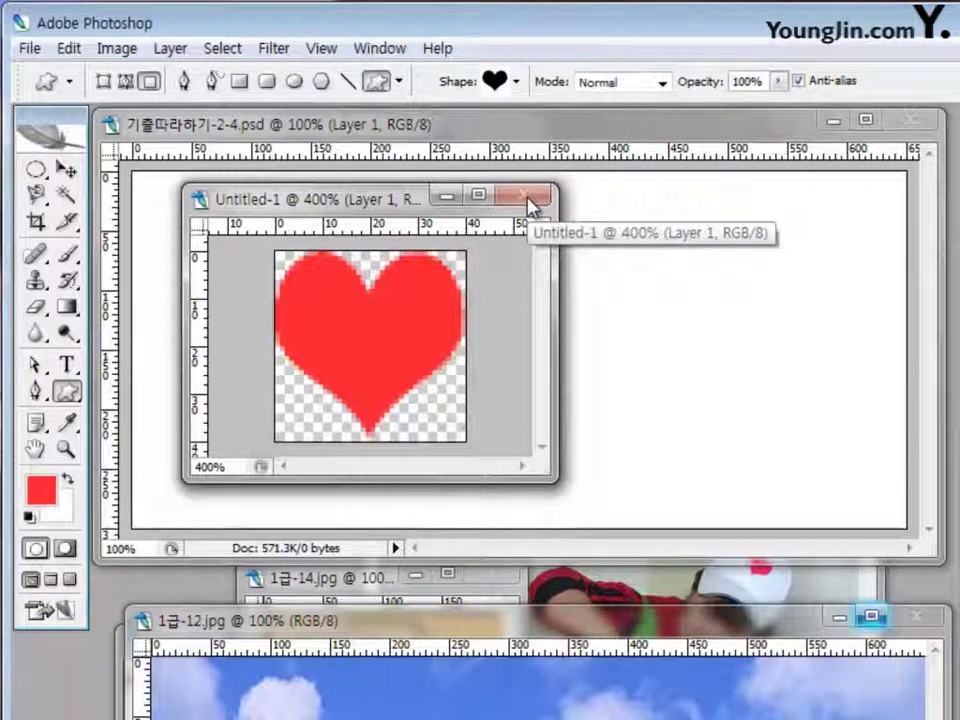
click(530, 200)
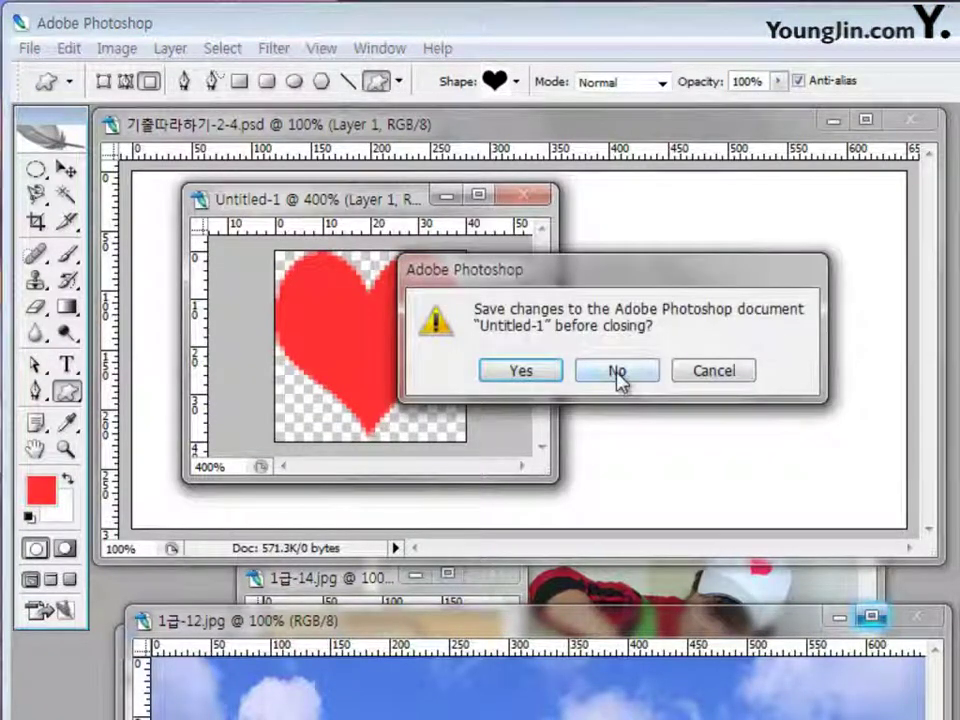
click(617, 372)
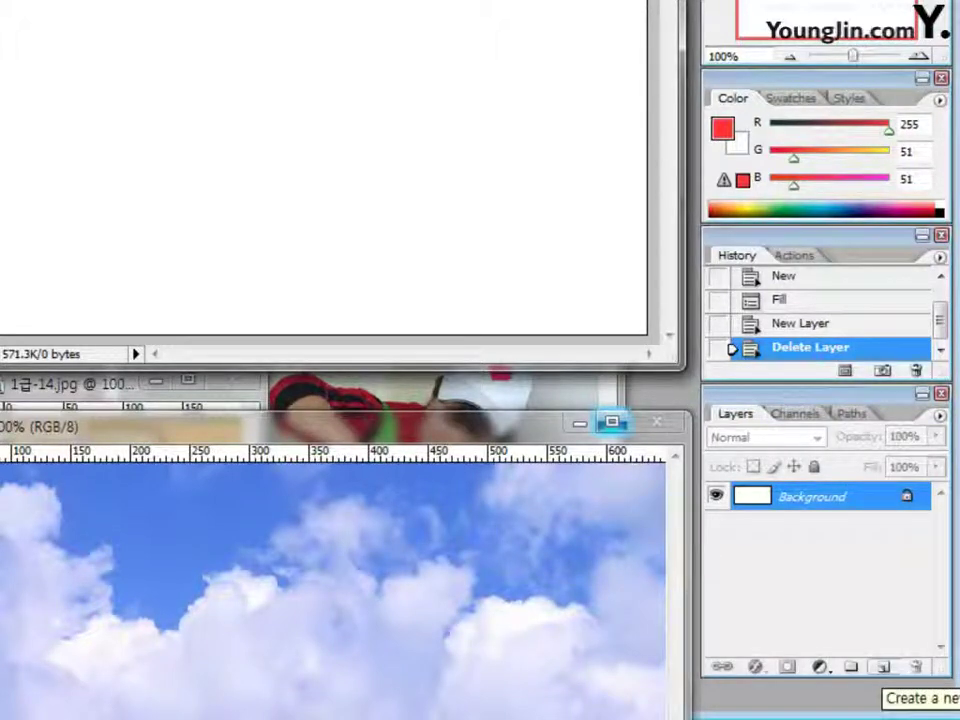
Fill a new layer in 기출따라하기-2-4.psd with the newly defined heart pattern and set the layer's opacity to 60%.
click(882, 667)
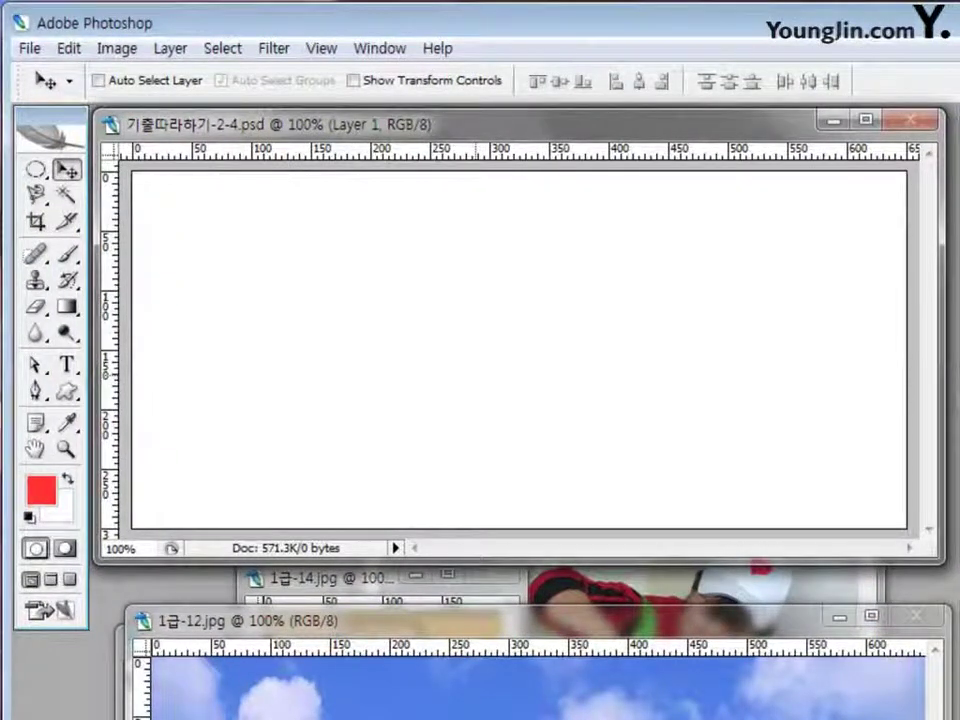
click(68, 48)
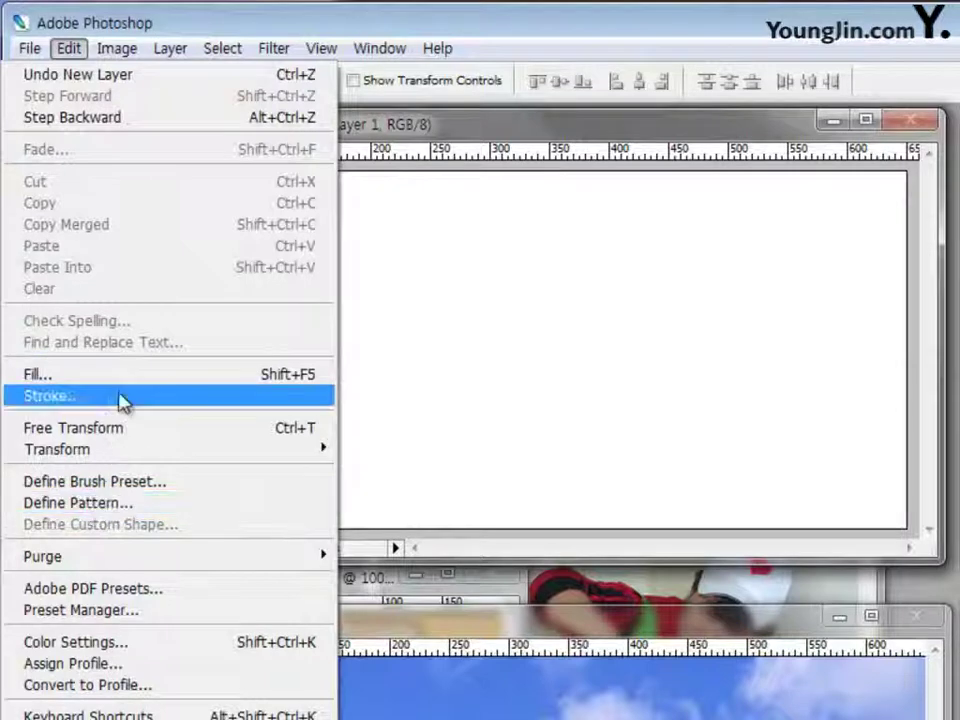
click(138, 377)
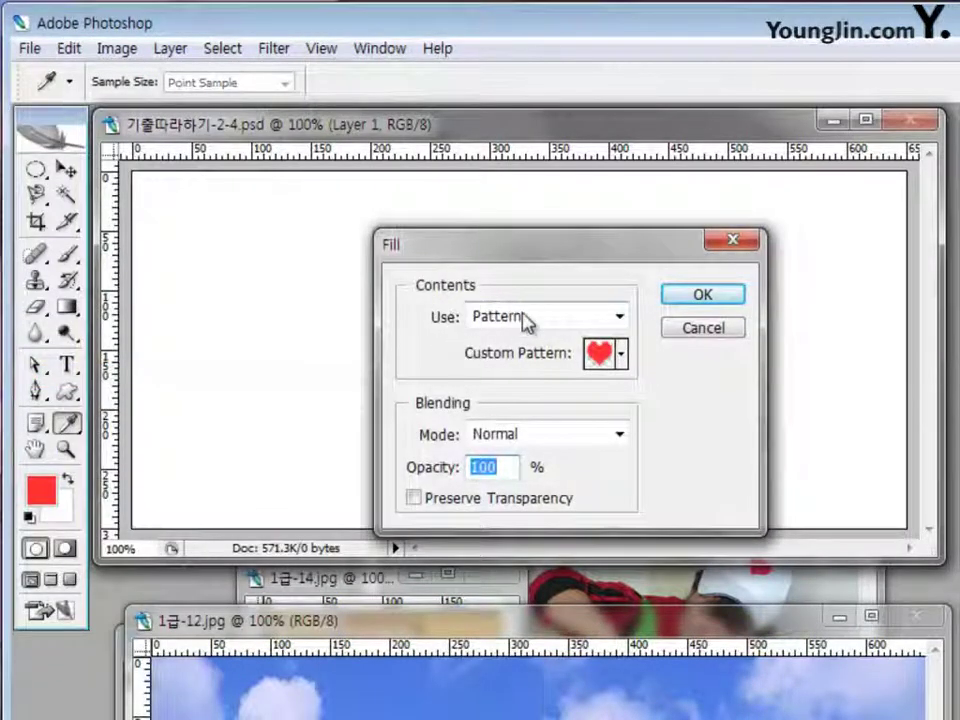
click(622, 355)
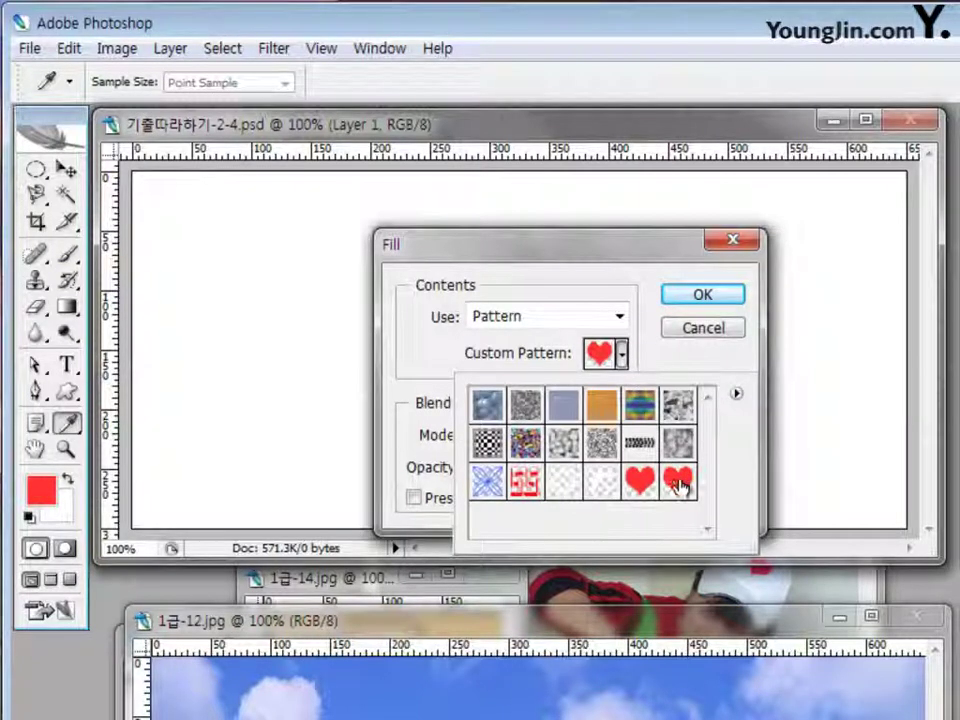
double_click(678, 484)
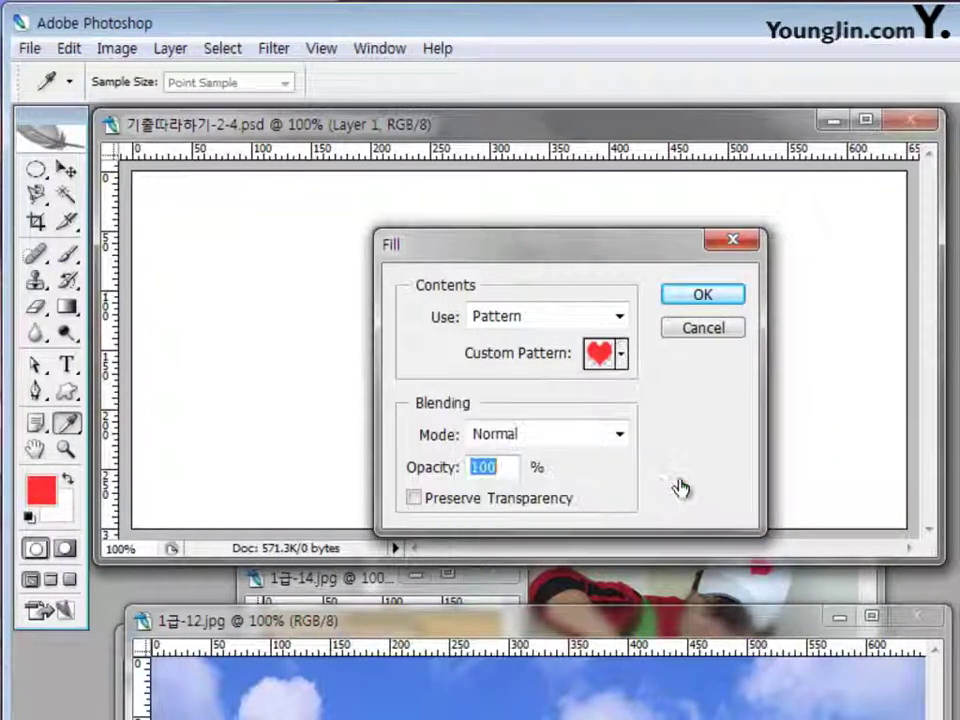
click(701, 295)
key(v)
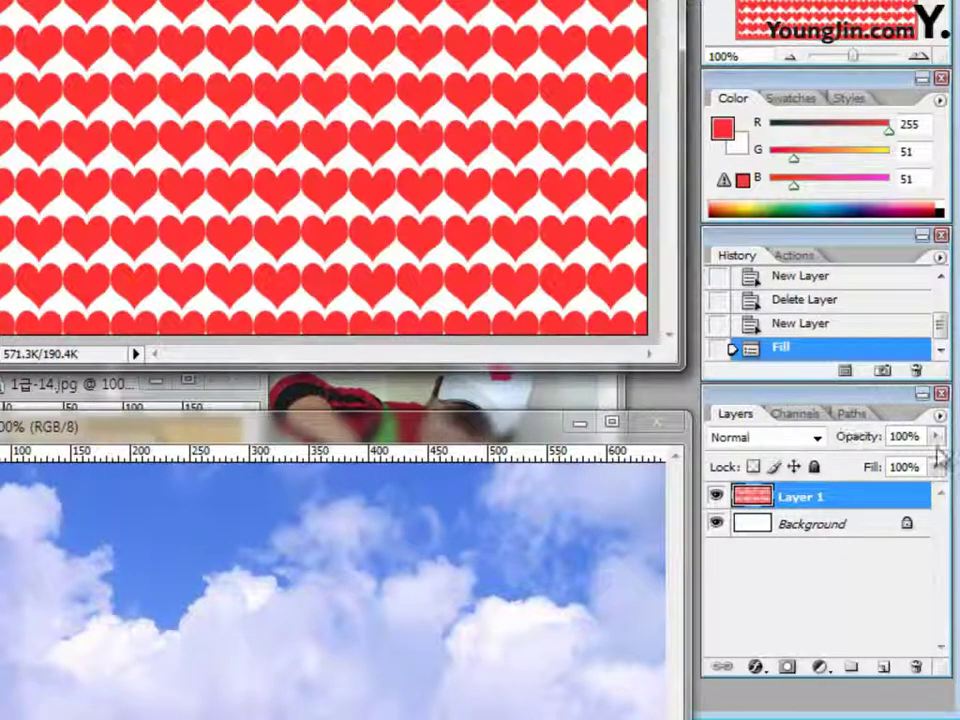
click(851, 430)
text(60)
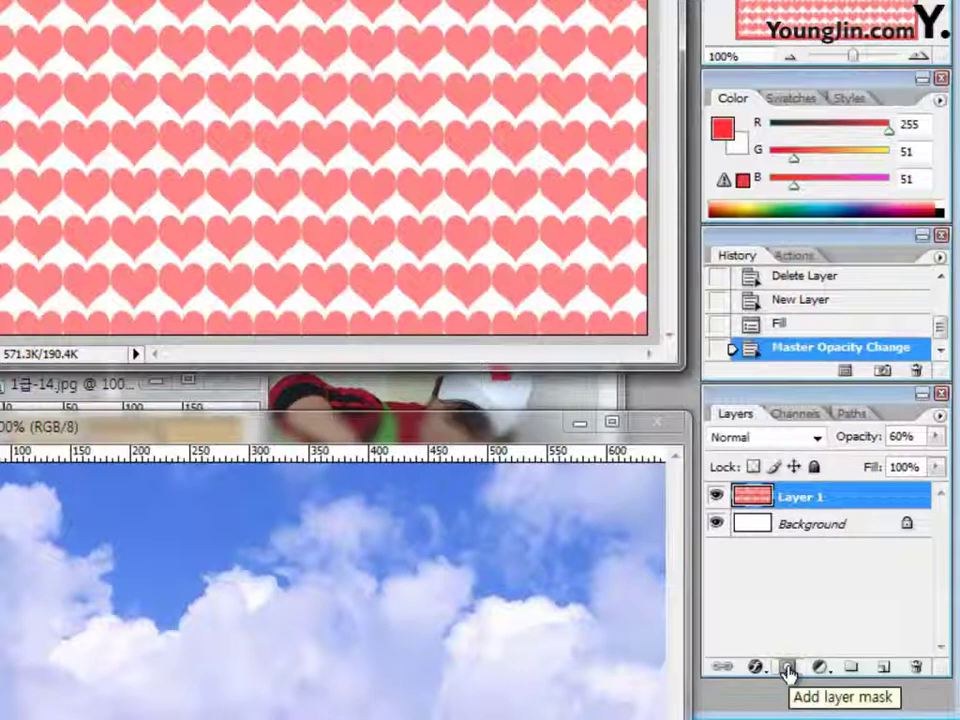
Add a layer mask to the heart pattern layer and fade its upper part with a vertical Black, White linear gradient.
click(788, 667)
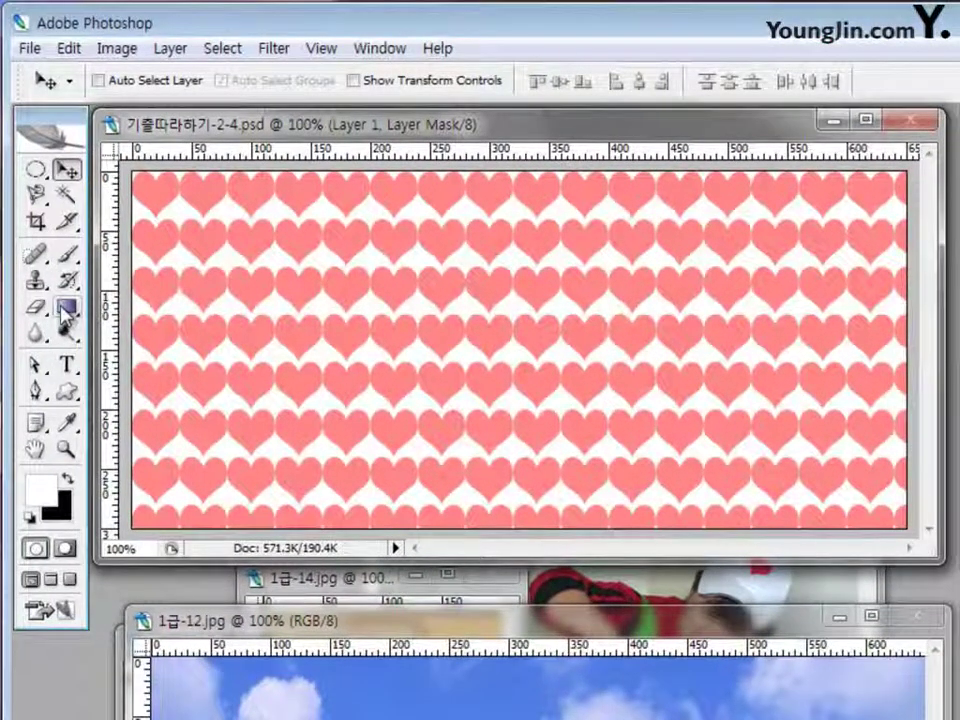
click(65, 315)
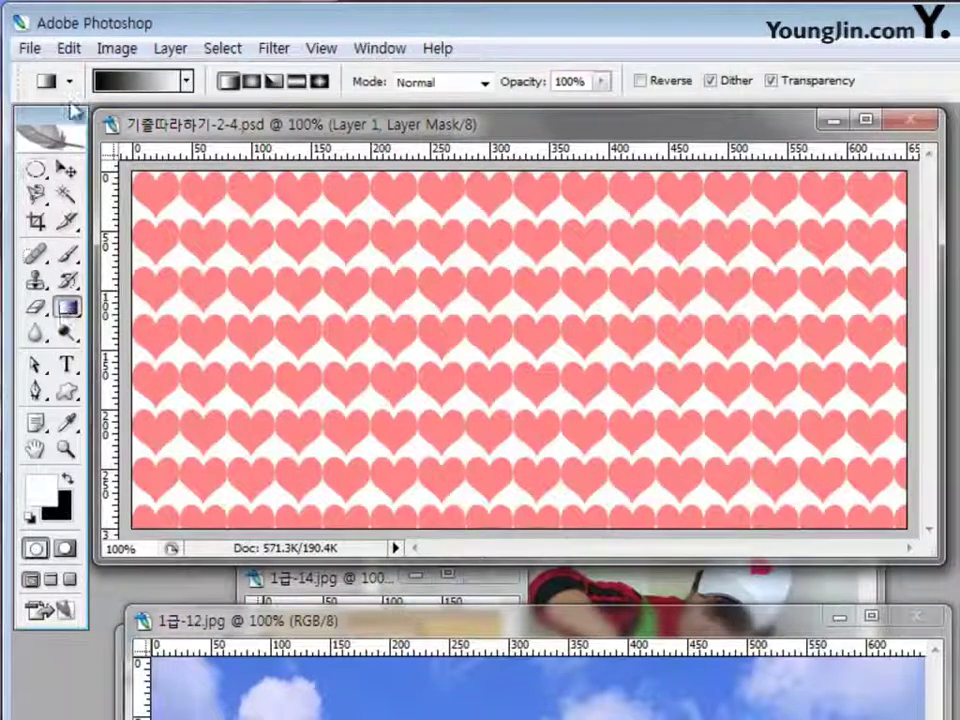
click(160, 80)
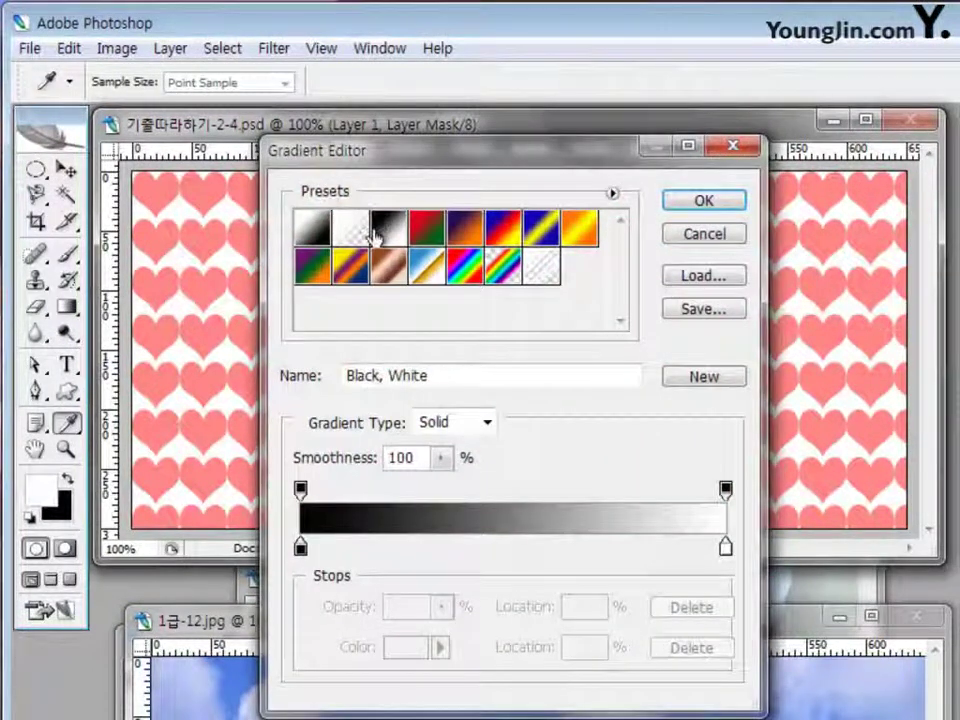
click(704, 201)
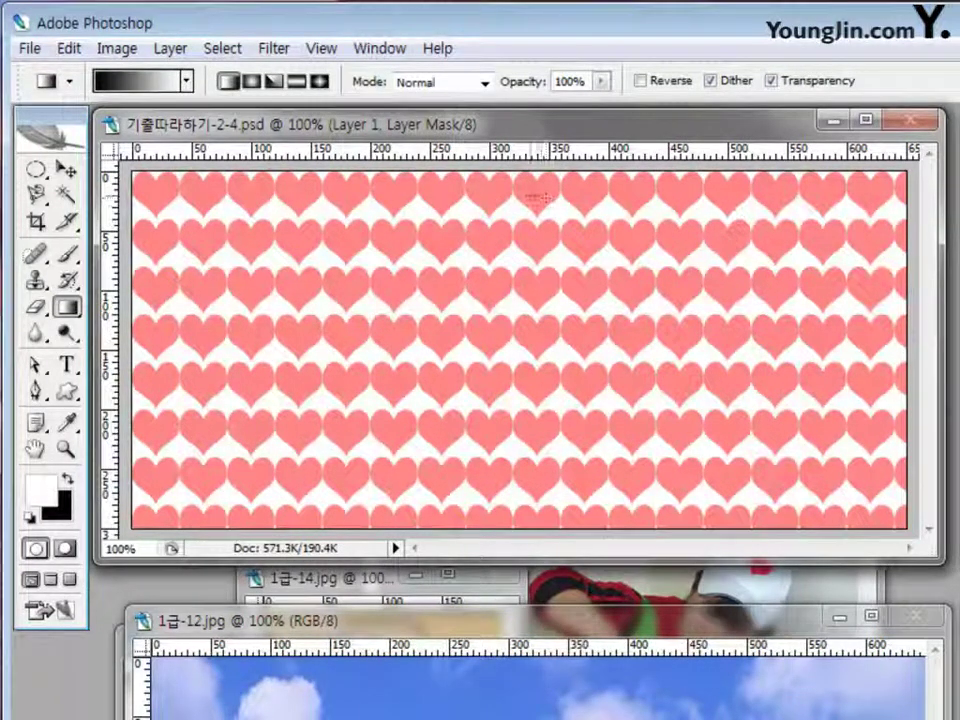
drag(489, 243, 490, 312)
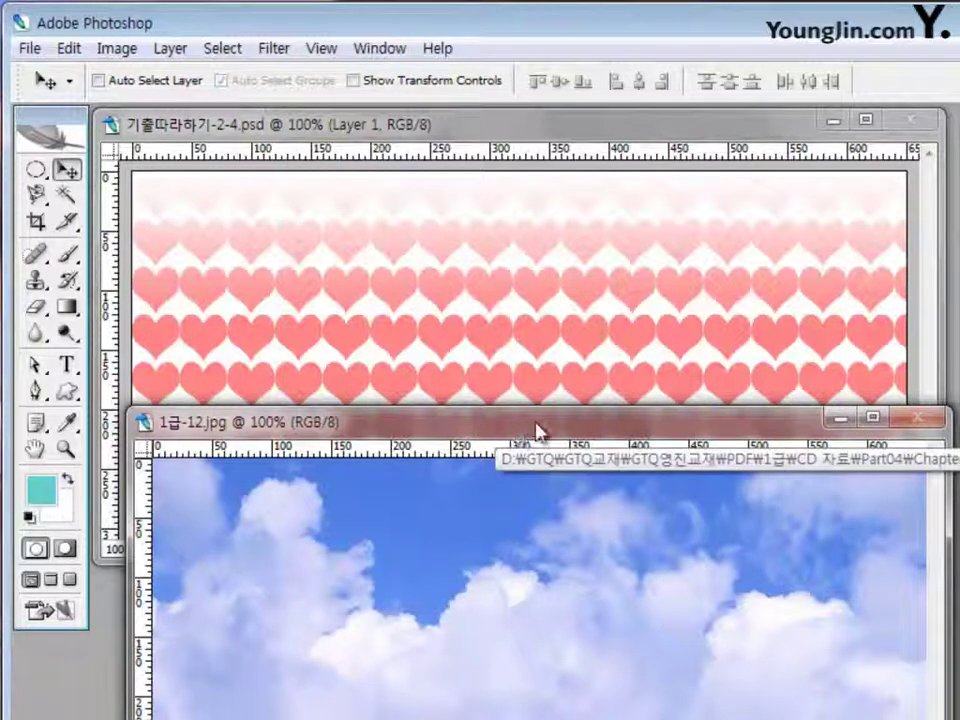
Copy the cloud image 1급-12.jpg into 기출따라하기-2-4.psd as a new layer and align it to cover the canvas.
drag(538, 430, 517, 402)
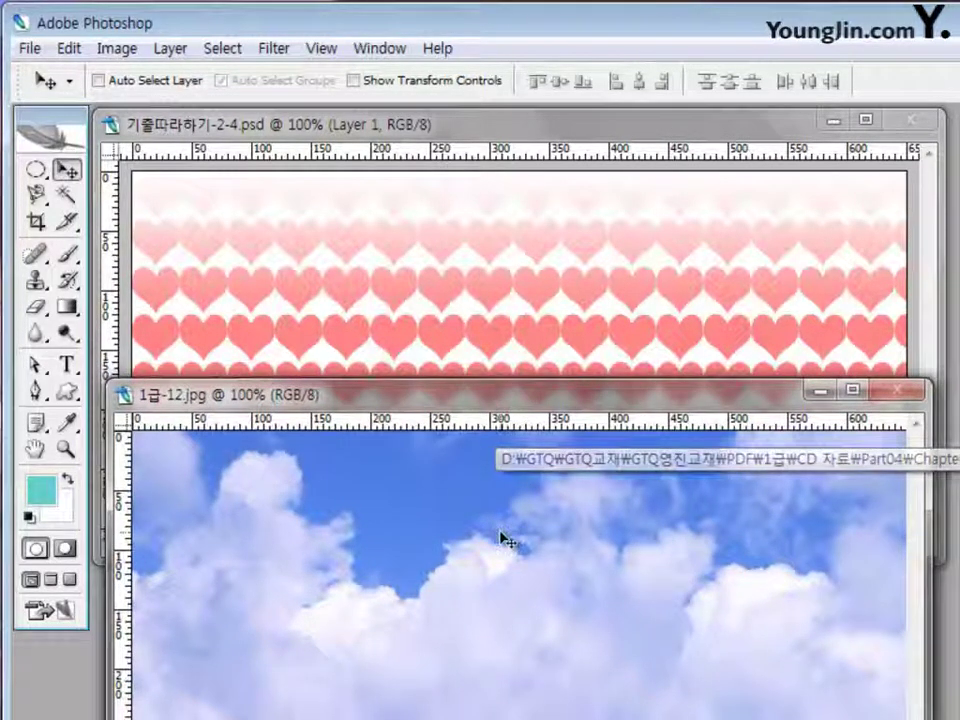
drag(508, 540, 568, 291)
drag(581, 336, 580, 326)
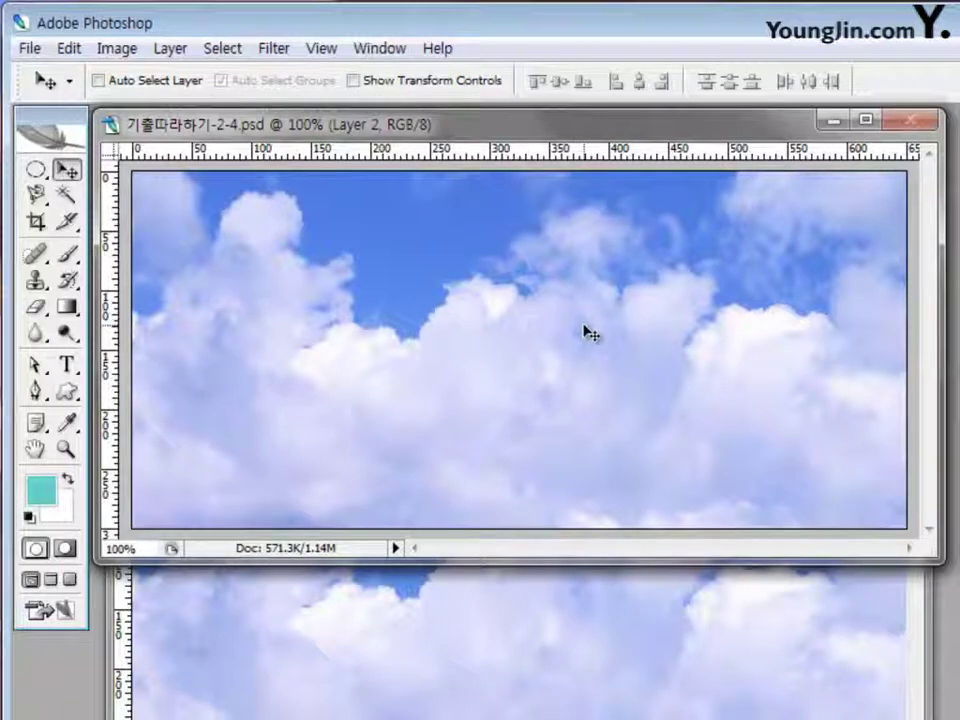
Squash the cloud layer vertically from its bottom edge to about 170 px tall and rename the layer 하늘.
key(ctrl+t)
drag(520, 527, 551, 395)
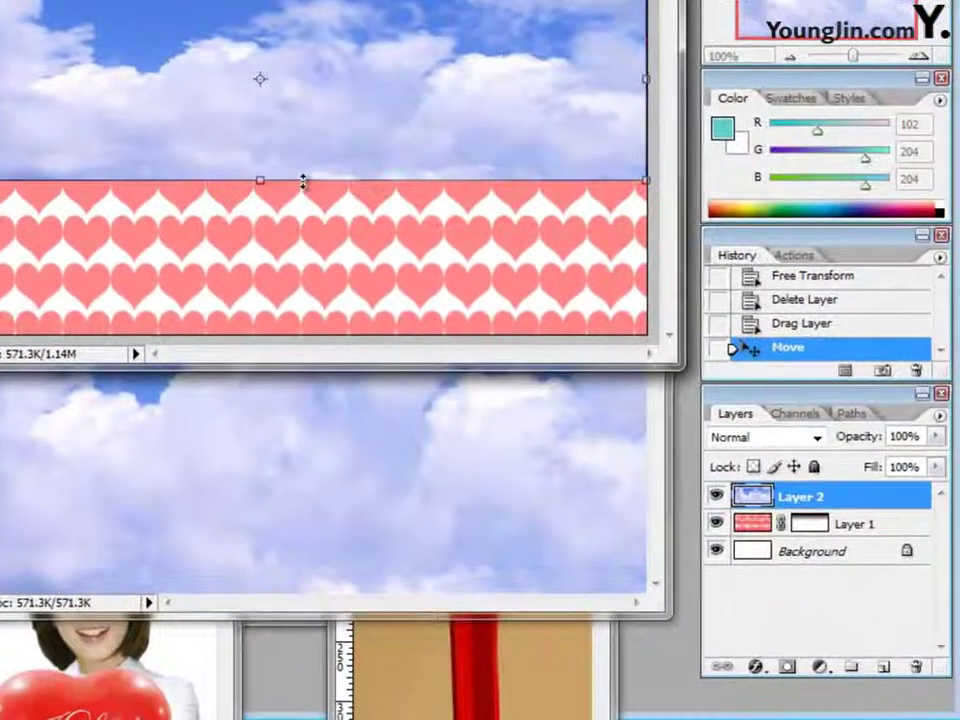
key(Return)
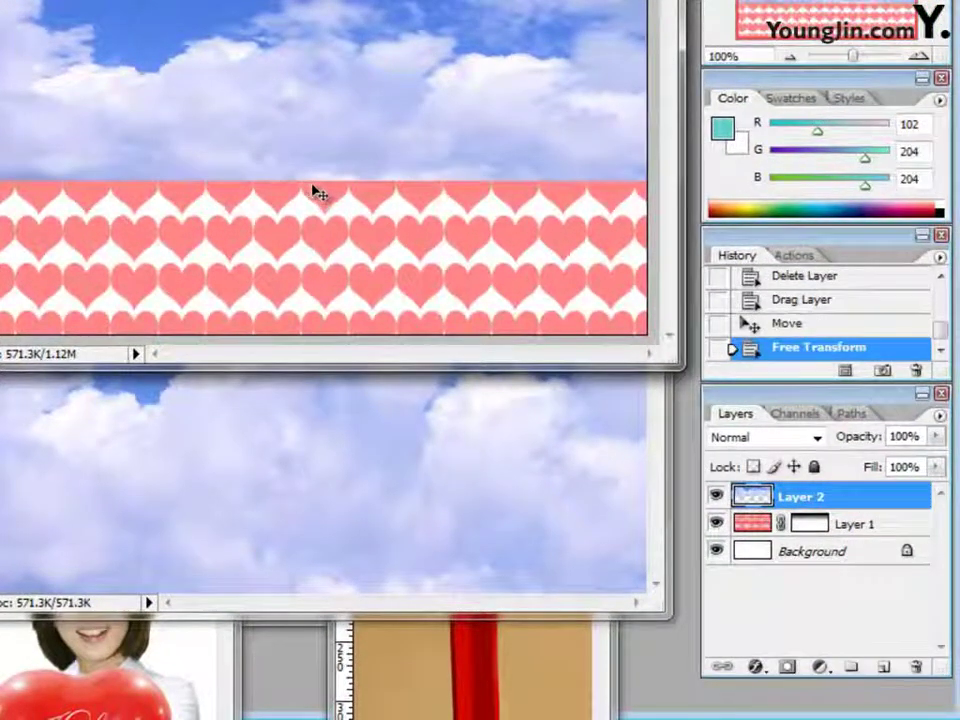
double_click(817, 498)
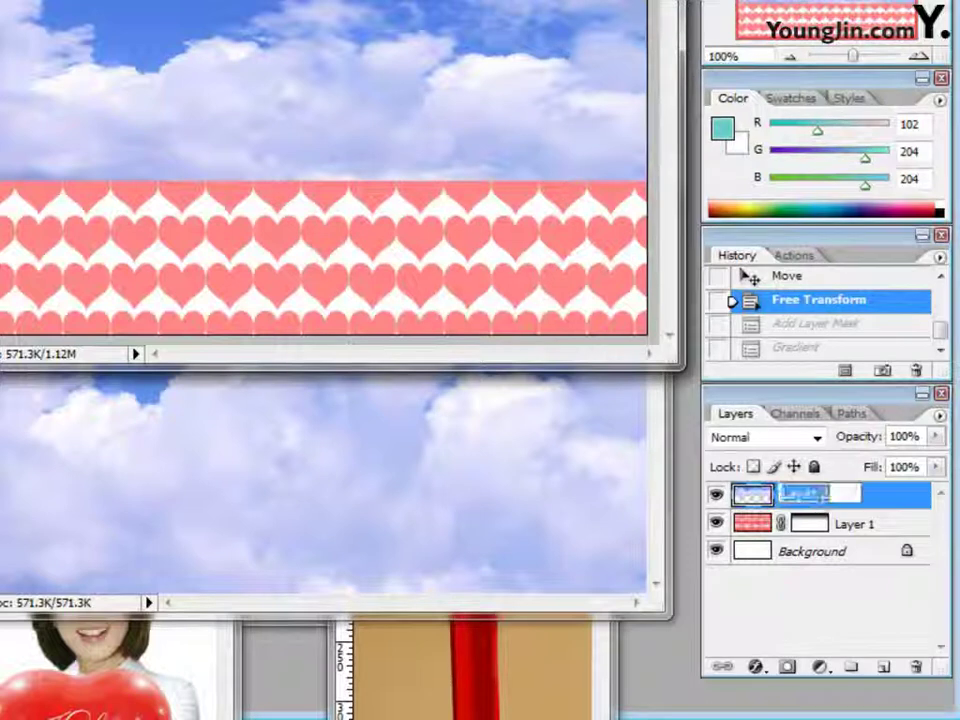
text(하늘)
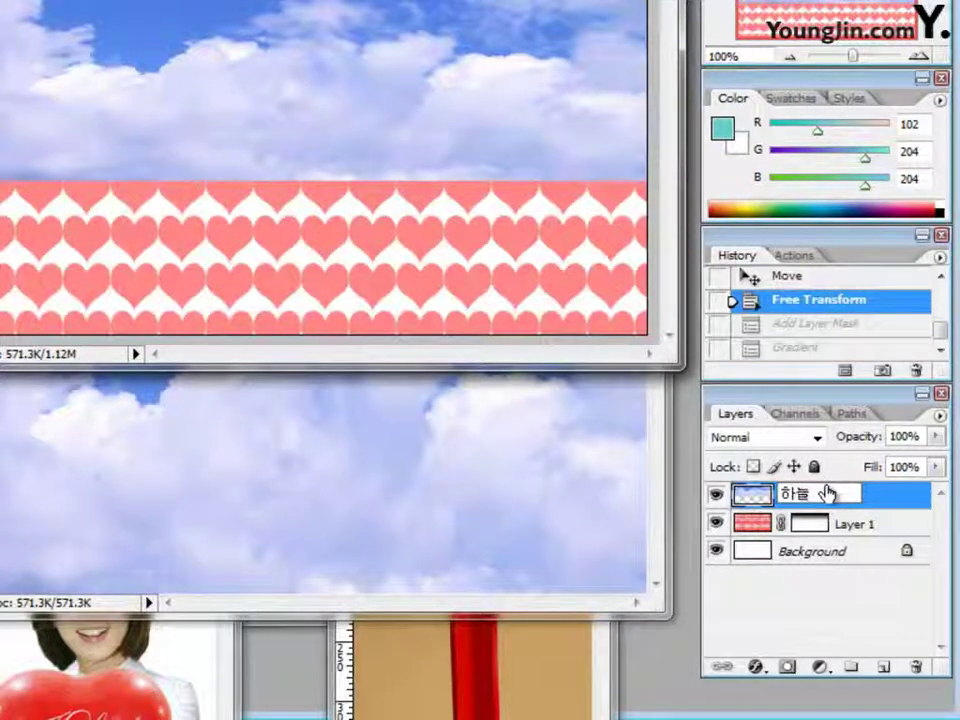
key(Return)
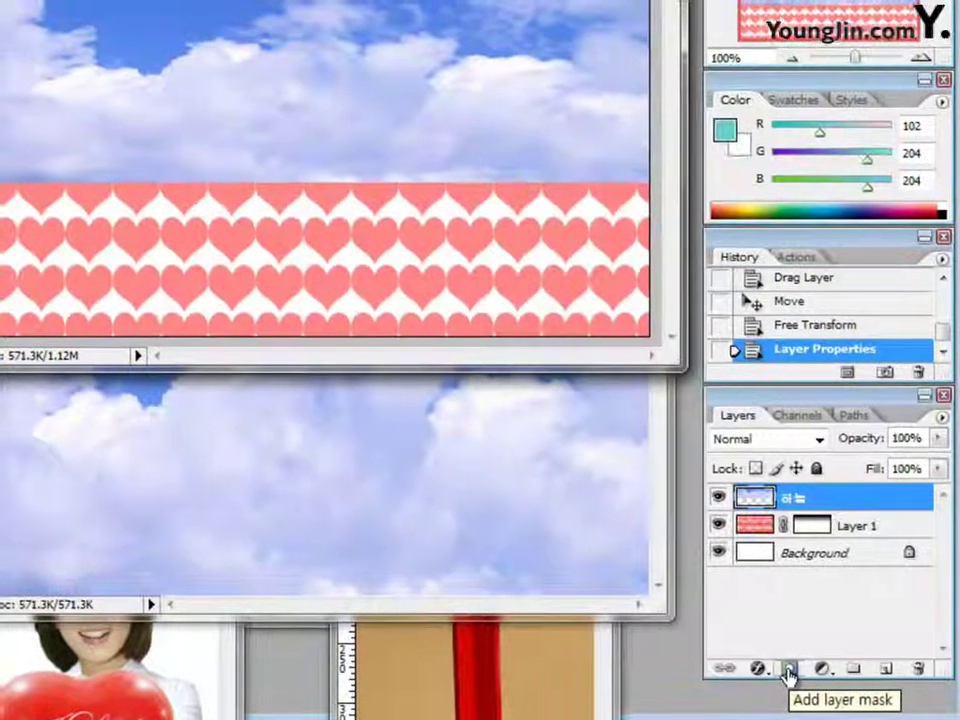
Add a layer mask to the 하늘 layer and fade its lower part into the hearts with a vertical Black, White linear gradient.
click(787, 668)
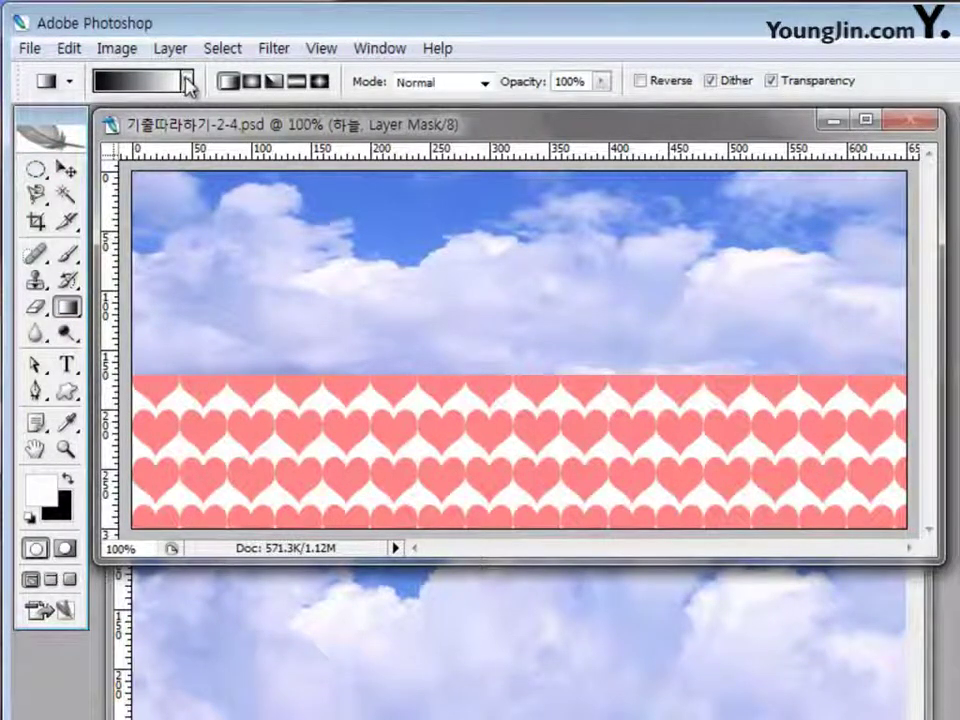
click(145, 82)
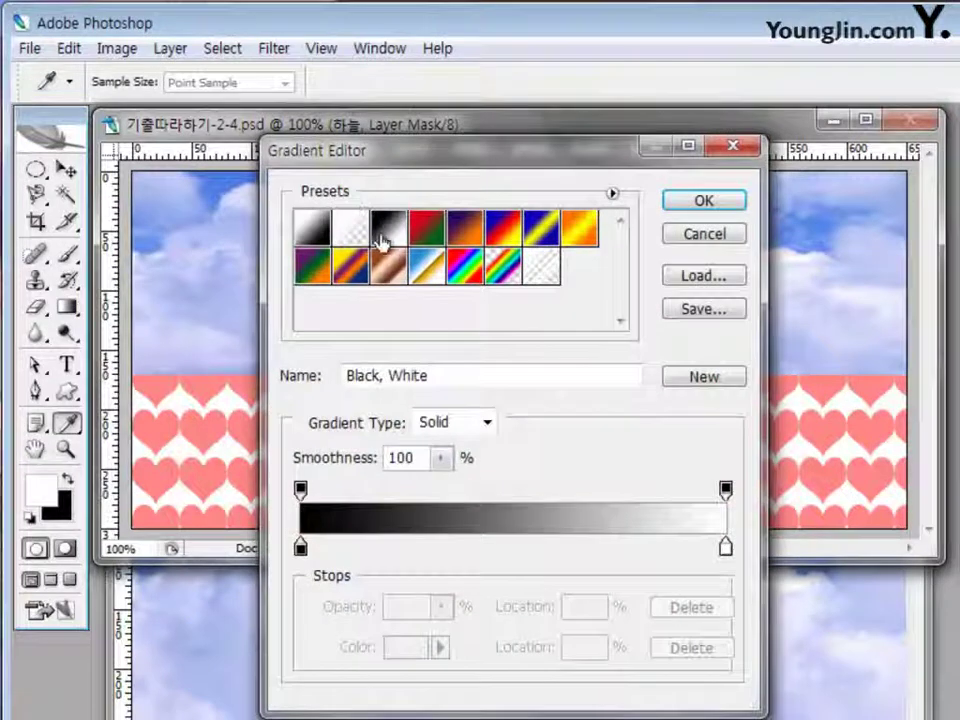
click(704, 202)
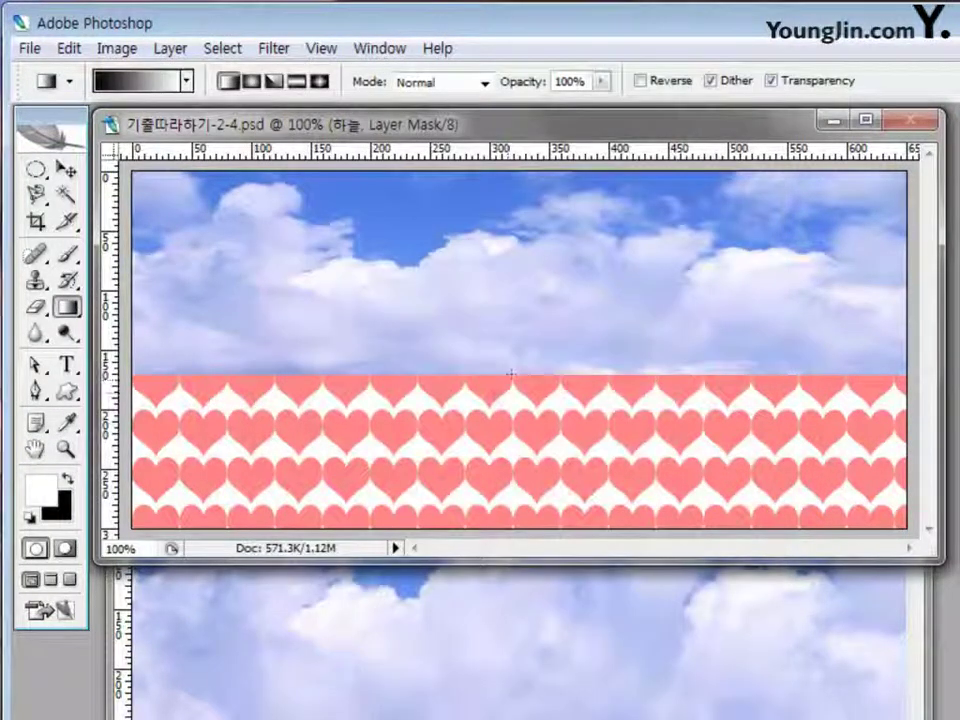
drag(498, 384, 498, 384)
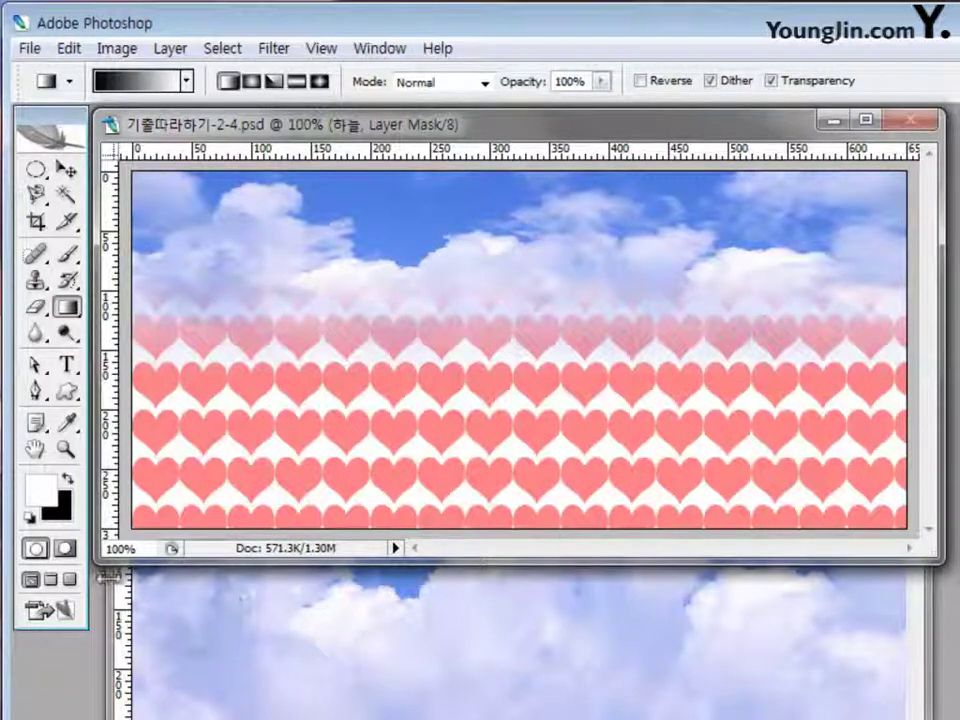
Set up the Pen tool for a shape layer with no layer style and fill color #66cccc.
click(35, 390)
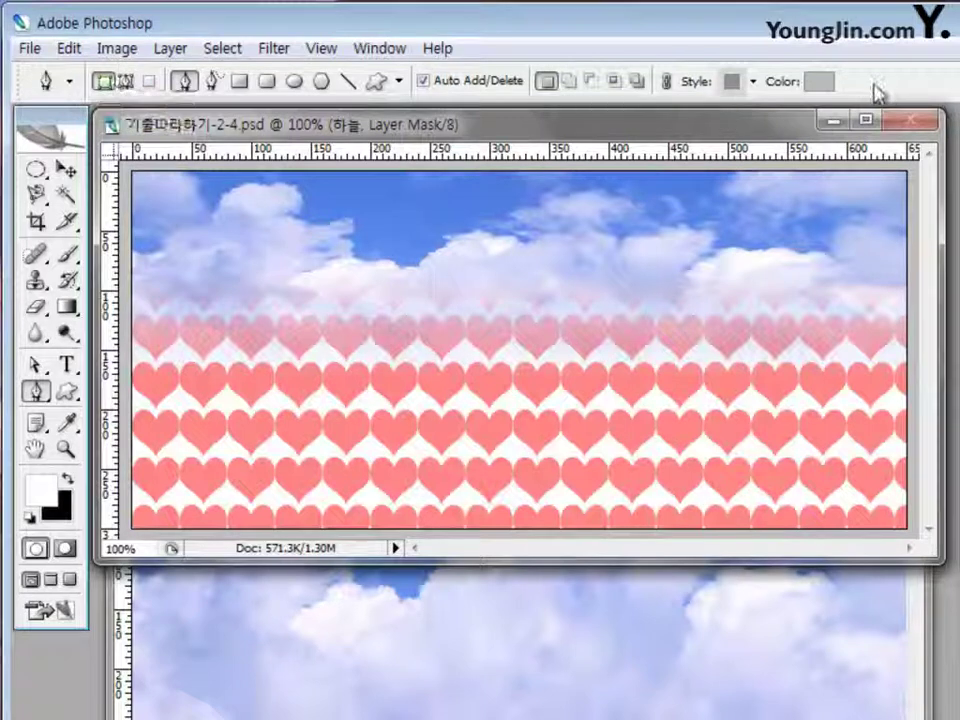
click(752, 83)
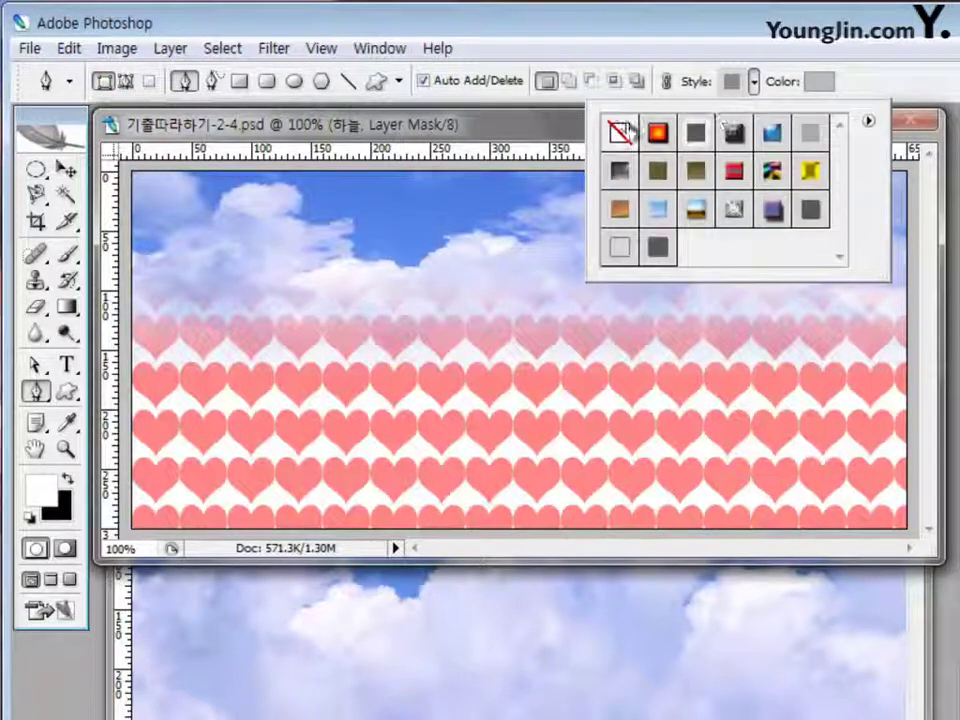
click(620, 132)
click(819, 84)
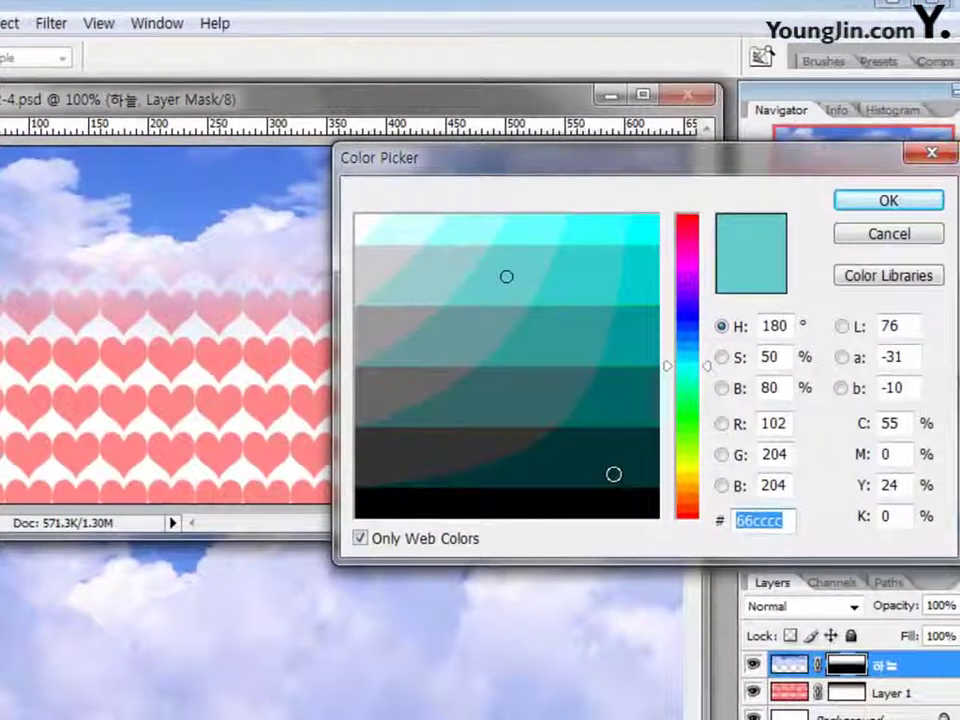
text(66)
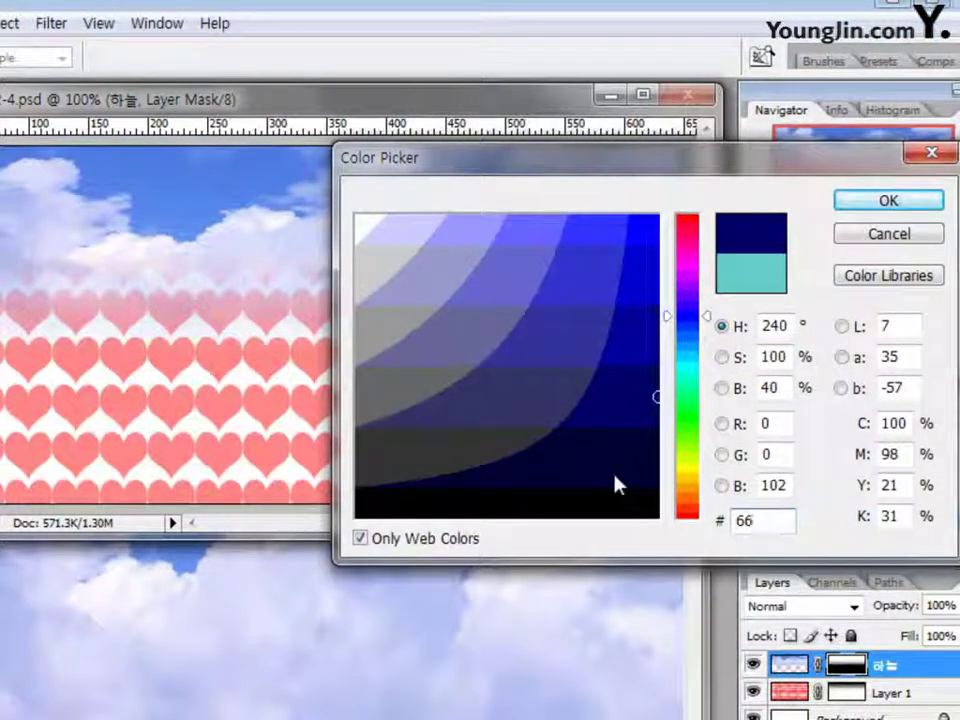
text(cccc)
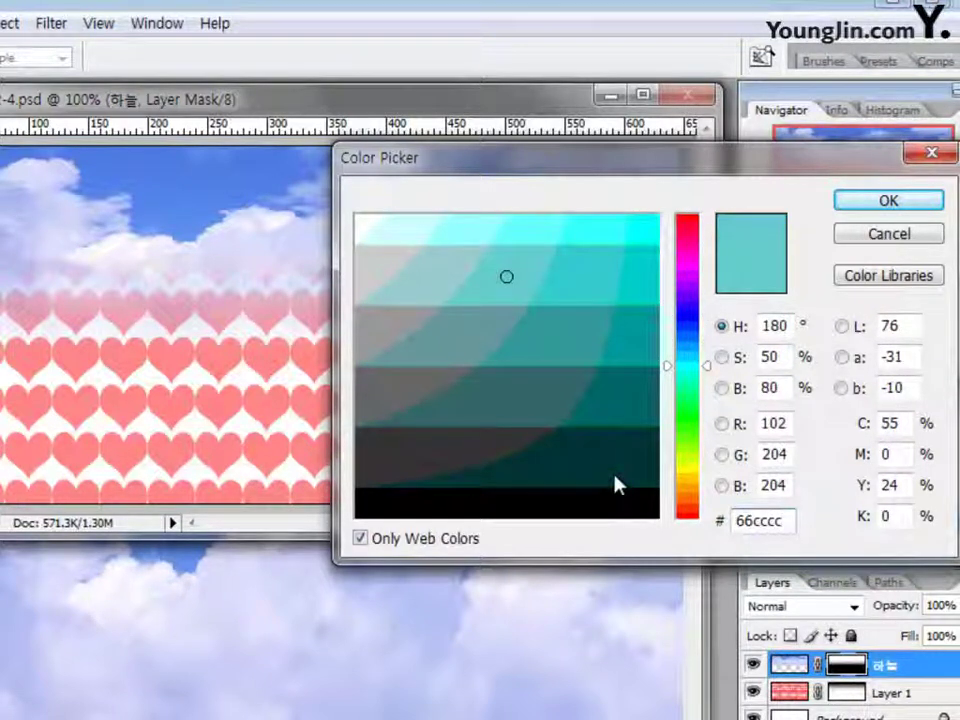
key(Return)
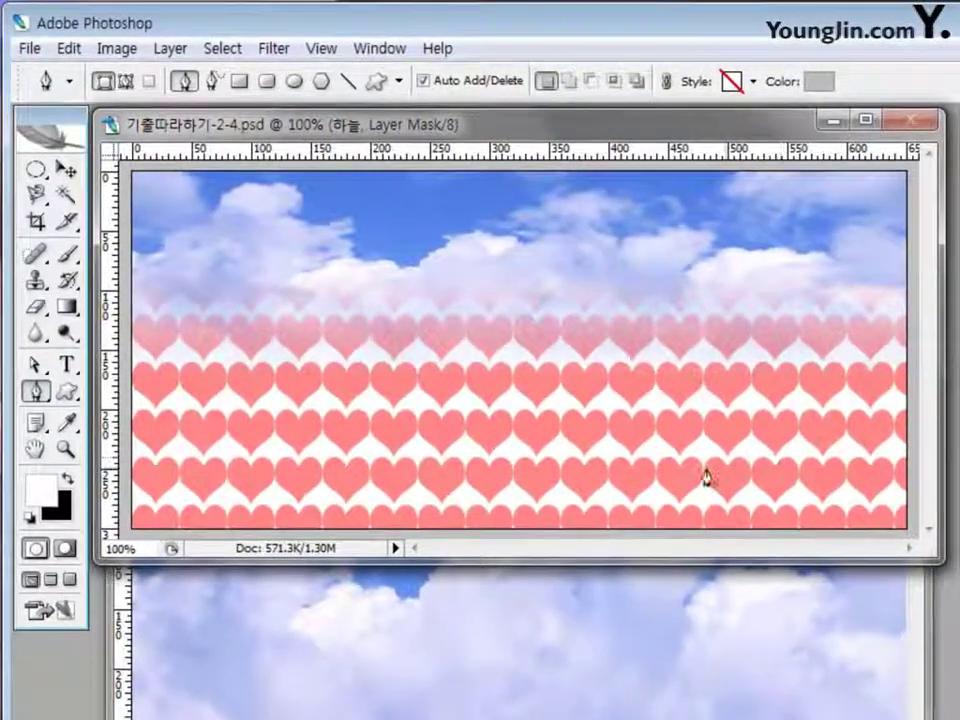
Draw a closed peaked shape with a curved underside from the canvas's lower-left edge to about 210 px across.
click(131, 458)
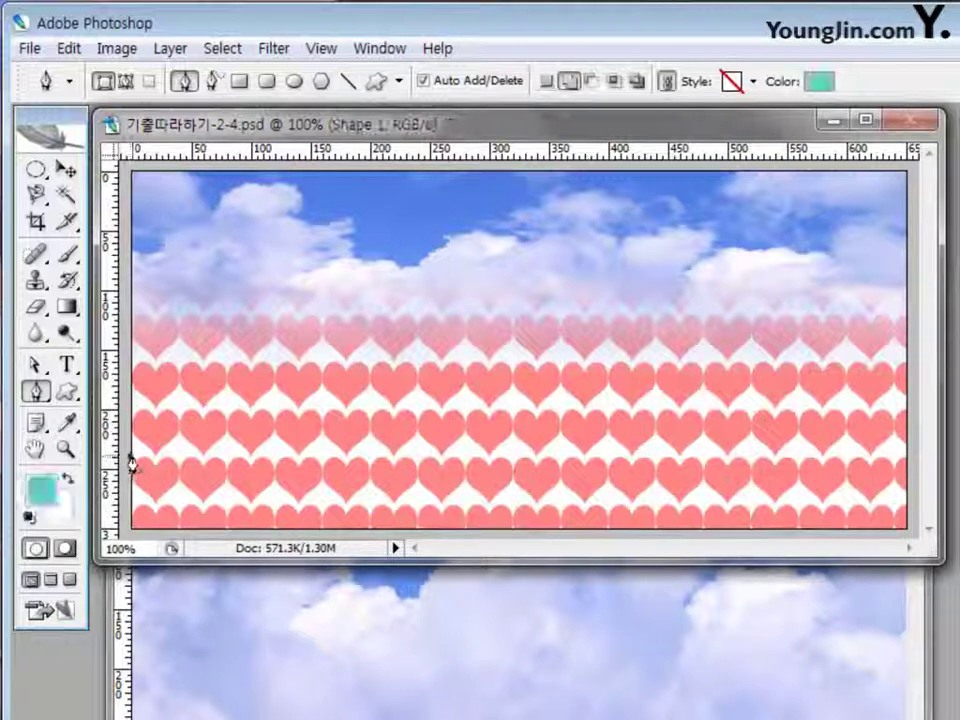
click(219, 327)
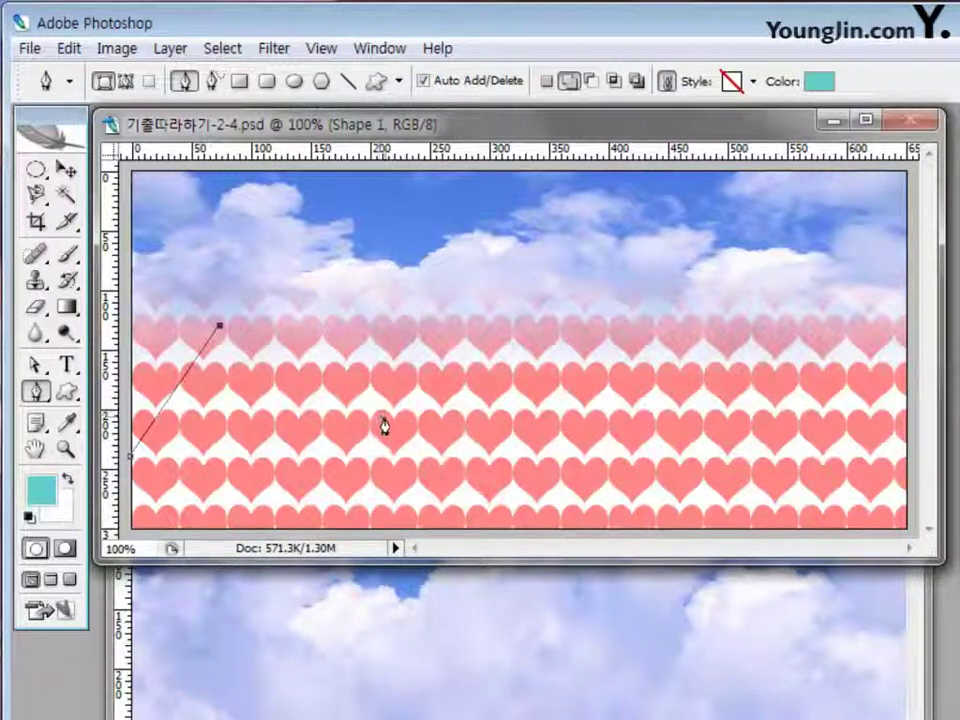
click(384, 417)
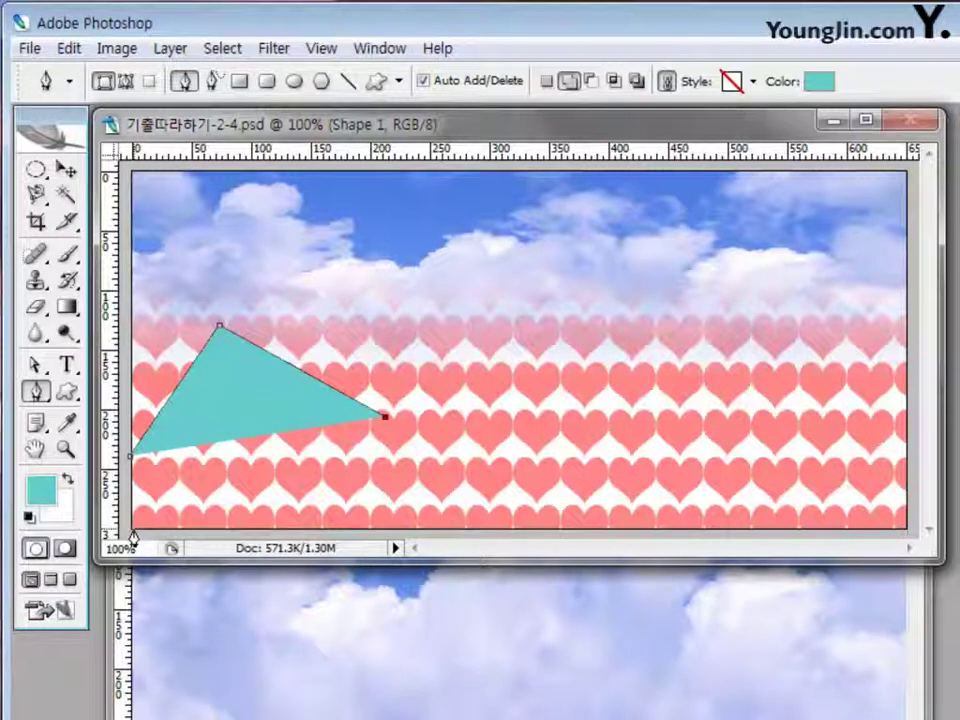
mouse_move(133, 530)
mouse_down()
mouse_move(55, 615)
mouse_move(17, 676)
mouse_move(62, 712)
mouse_move(182, 523)
mouse_move(133, 530)
mouse_up()
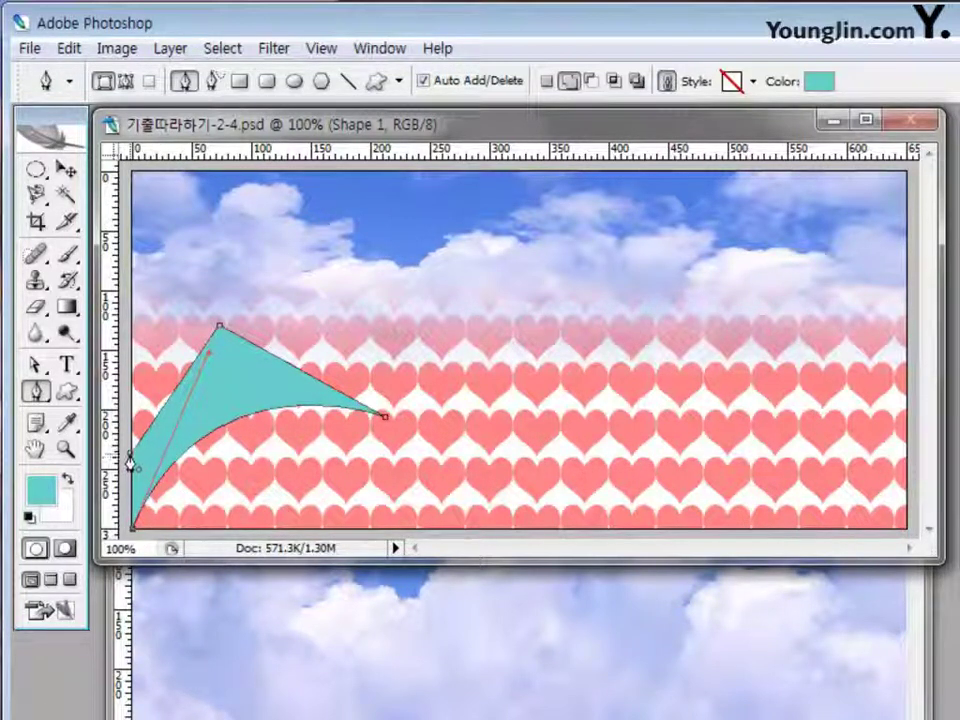
key(Return)
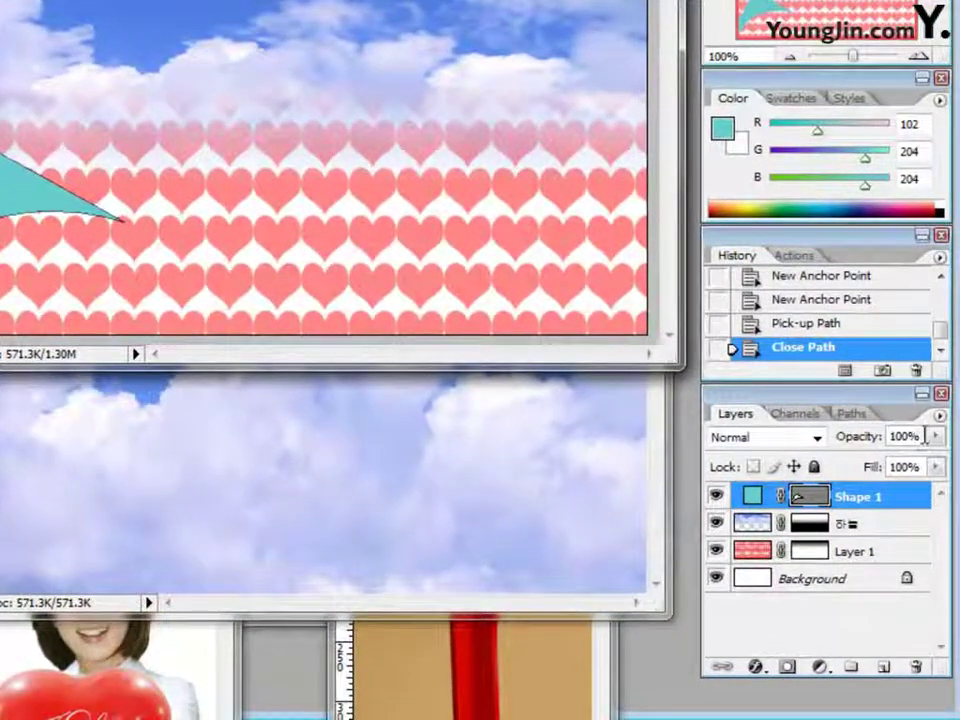
Set the teal shape layer's opacity to 60% and deselect its vector path to hide the outline.
click(922, 437)
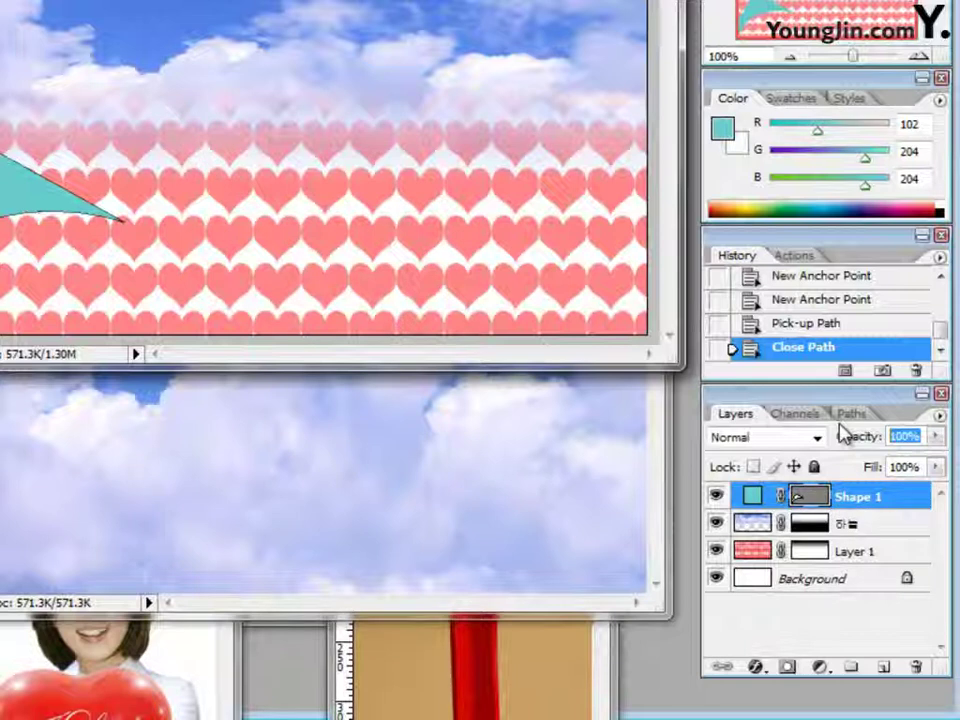
text(60)
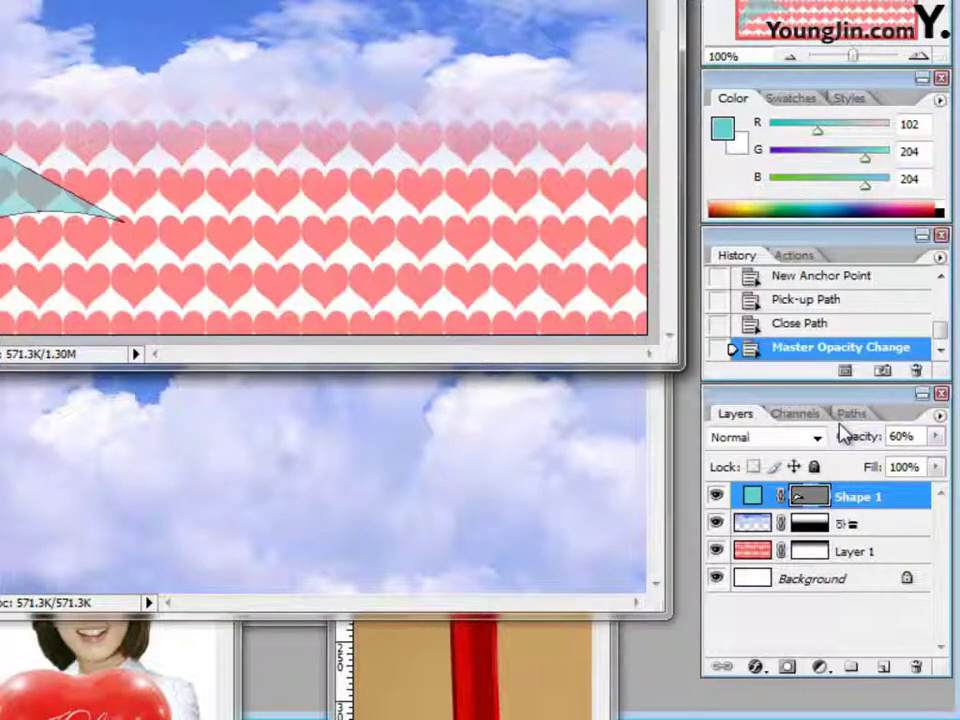
click(851, 414)
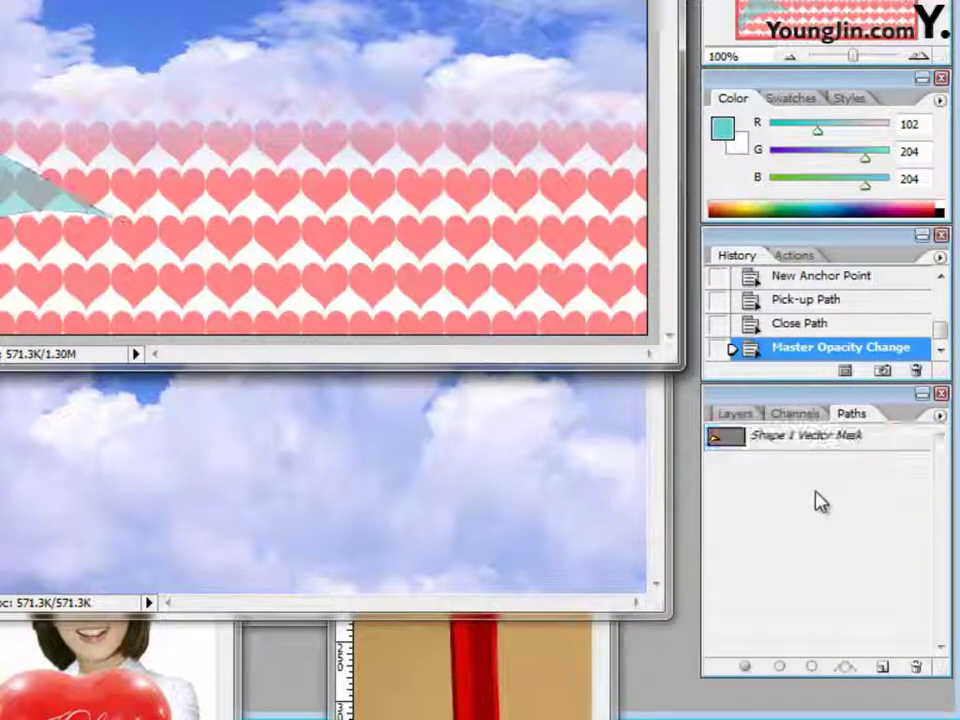
click(815, 500)
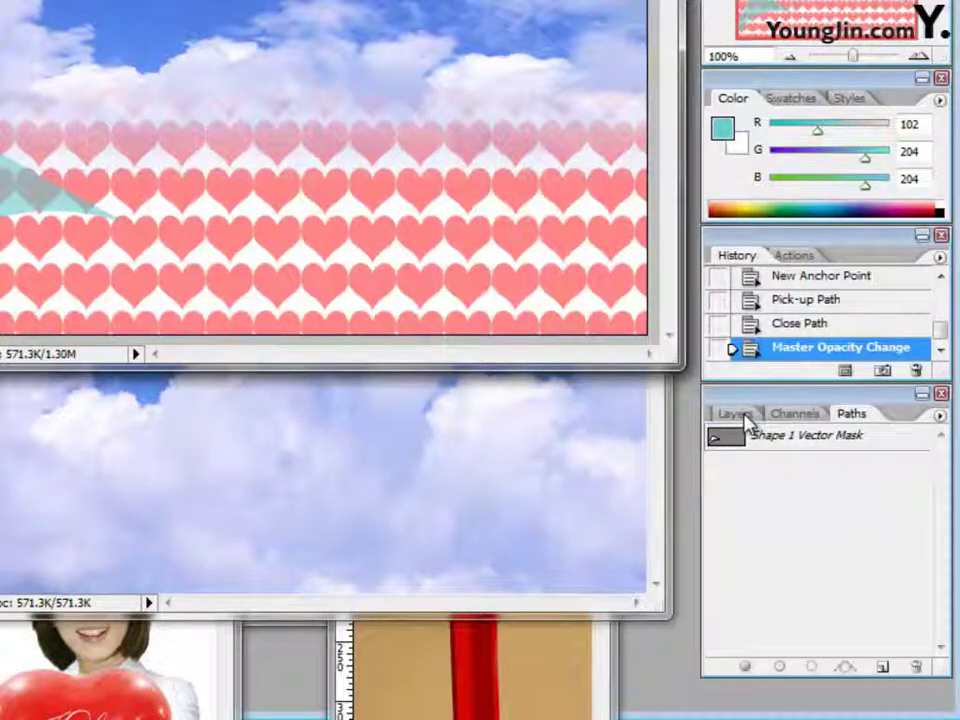
click(748, 415)
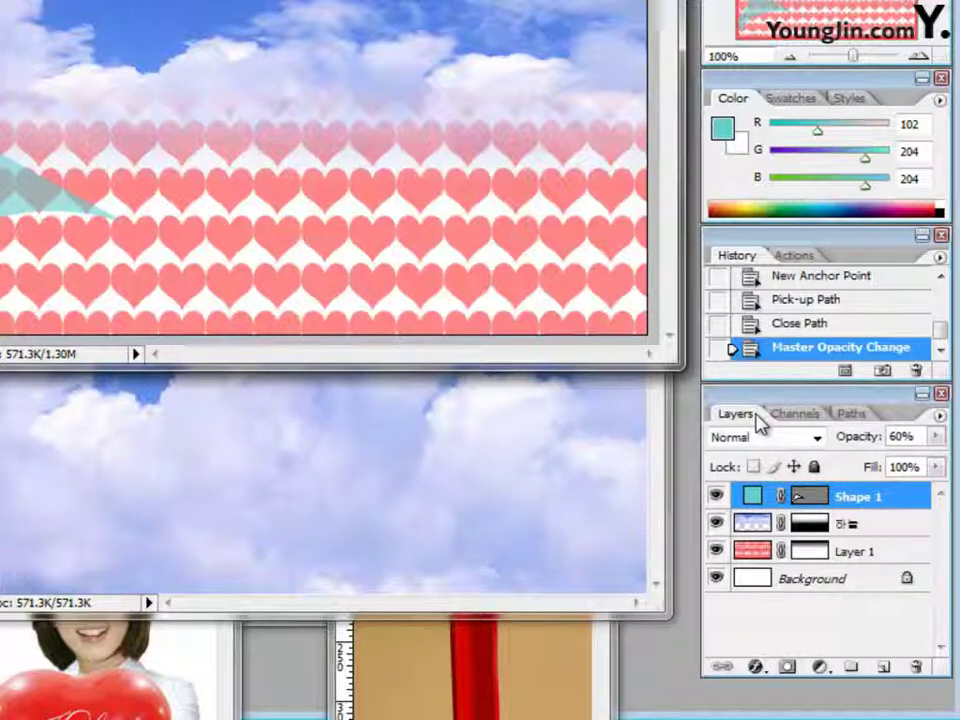
Select the birdhouse in 1급-14.jpg by picking the tan background with the Magic Wand and inverting the selection.
click(435, 686)
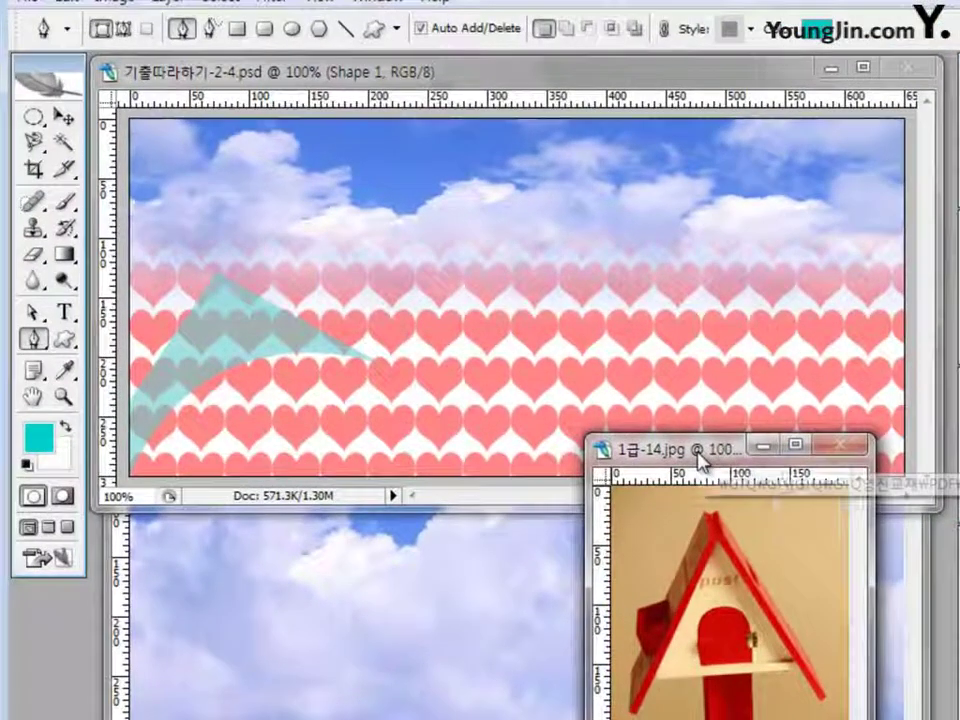
drag(452, 306, 230, 56)
drag(478, 198, 436, 100)
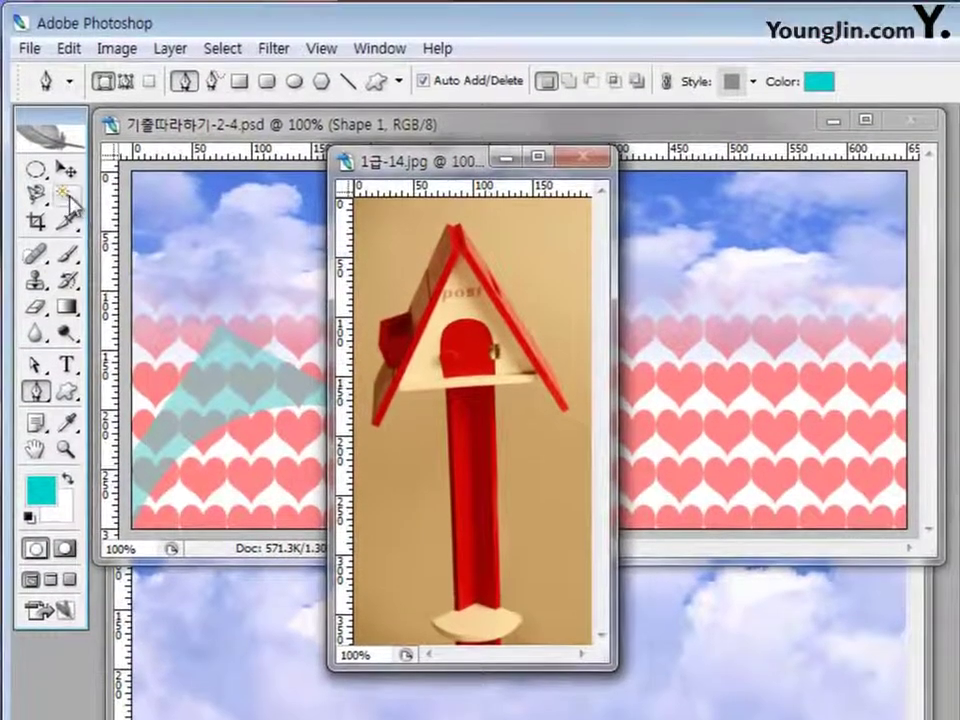
click(65, 178)
click(382, 246)
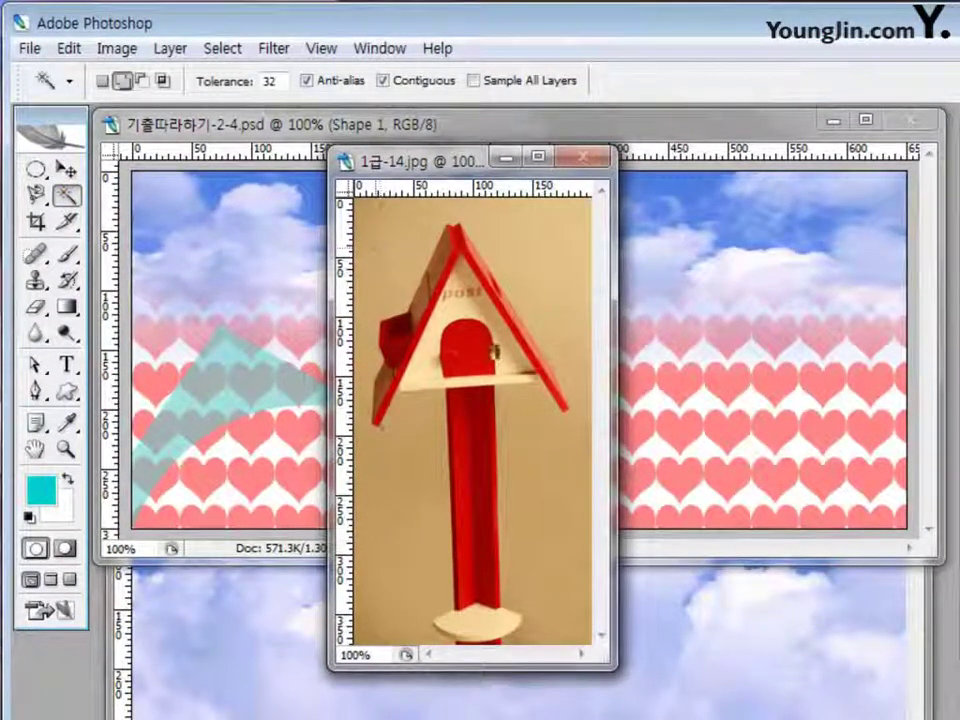
click(540, 289)
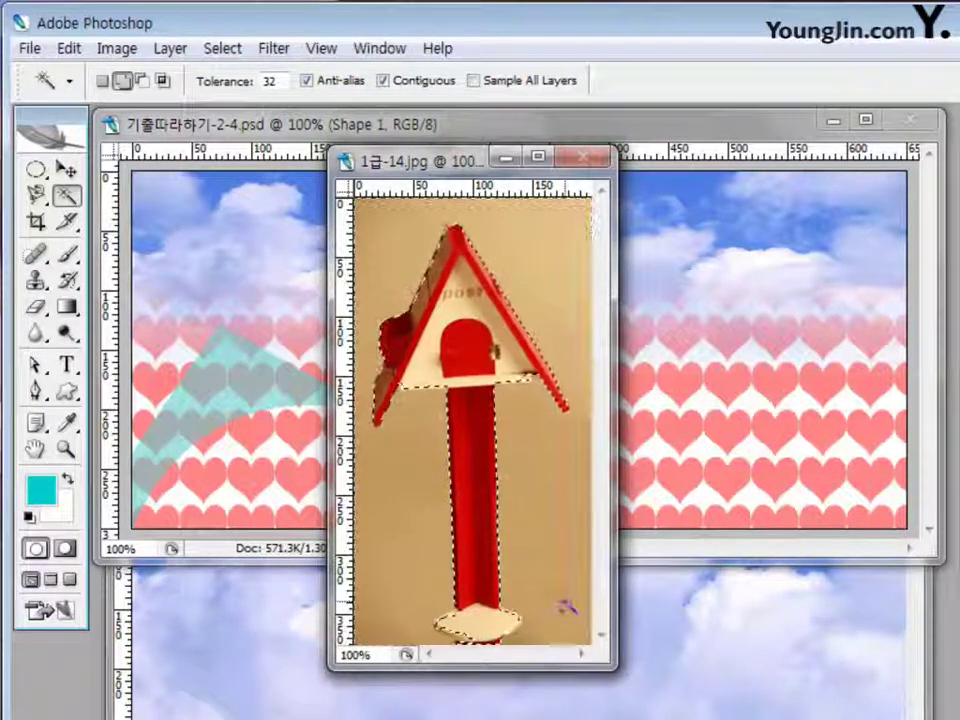
Copy the selected birdhouse into 기출따라하기-2-4.psd, scale it proportionally to about 69%, and place it in the canvas's lower-left area.
click(67, 171)
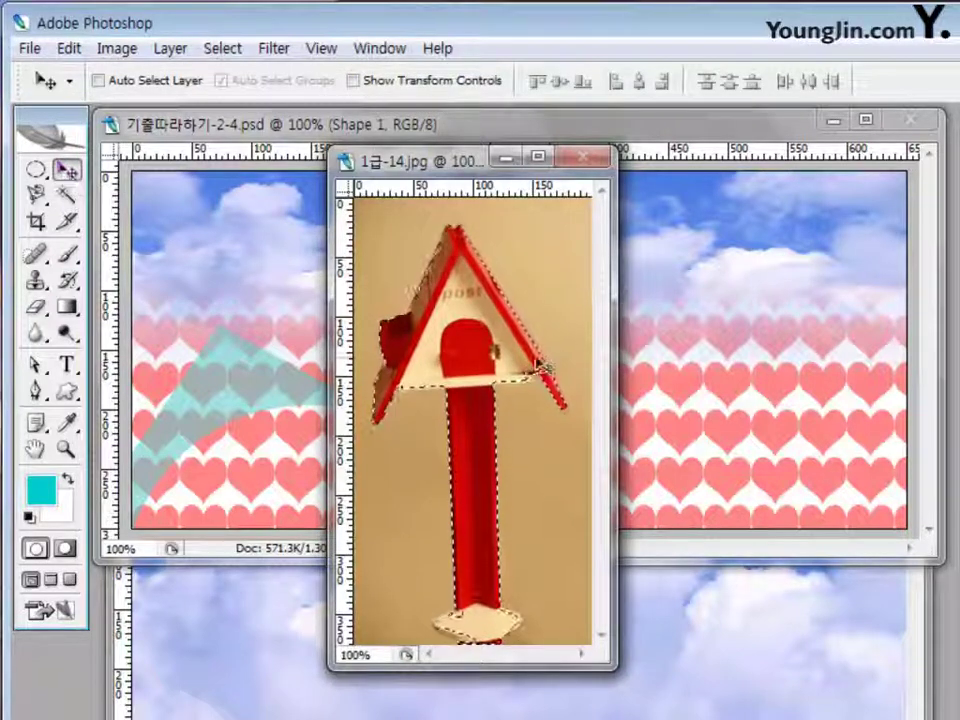
drag(491, 355, 277, 355)
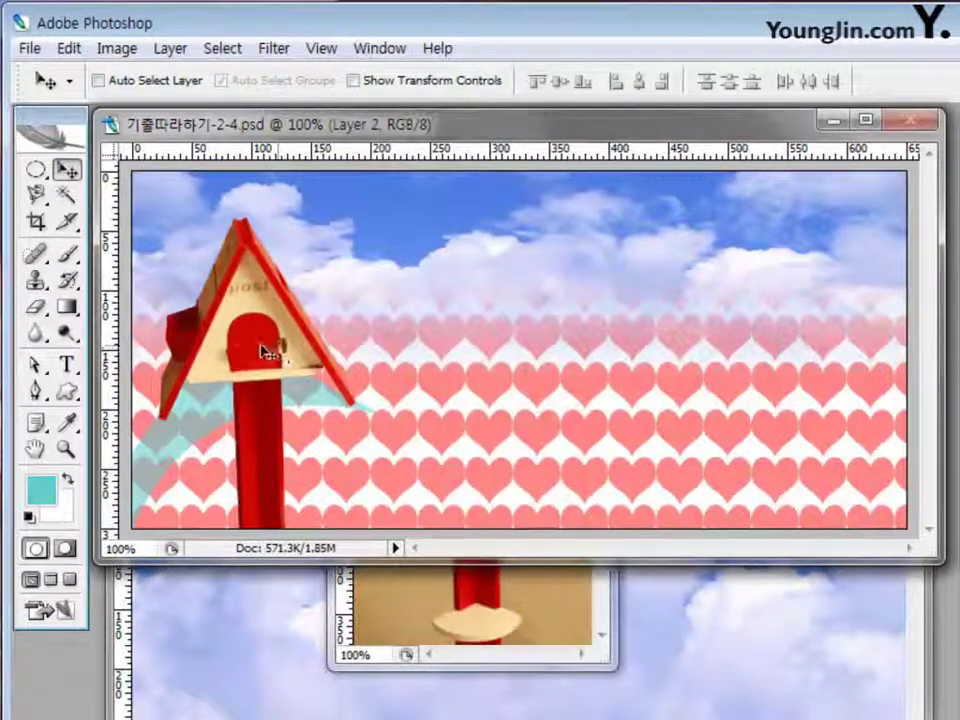
key(ctrl+t)
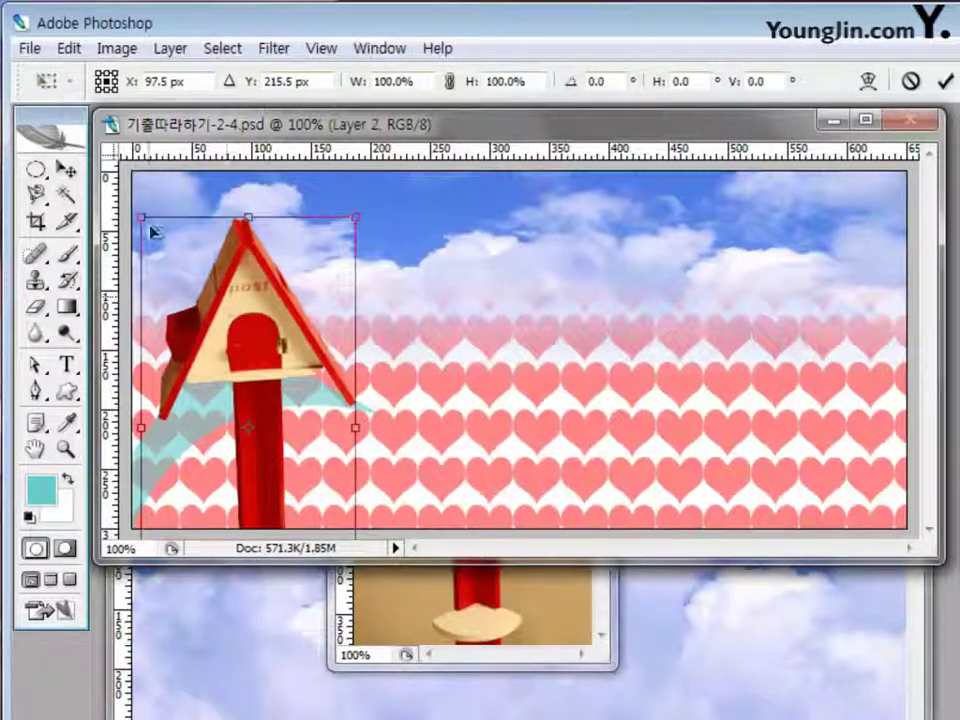
drag(150, 225, 221, 332)
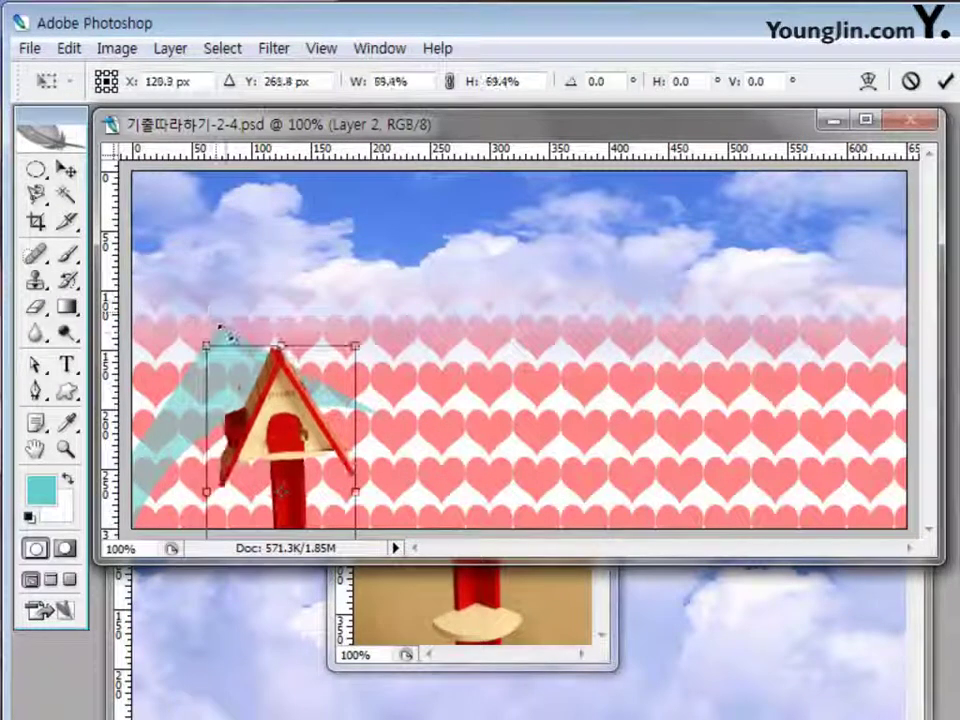
drag(301, 416, 260, 439)
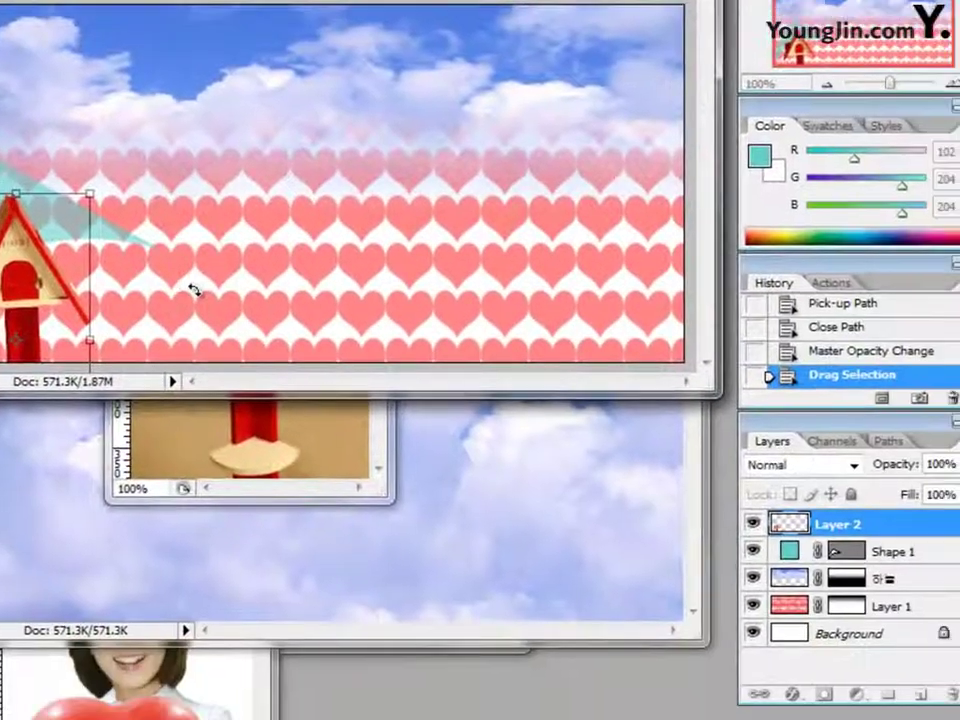
key(Return)
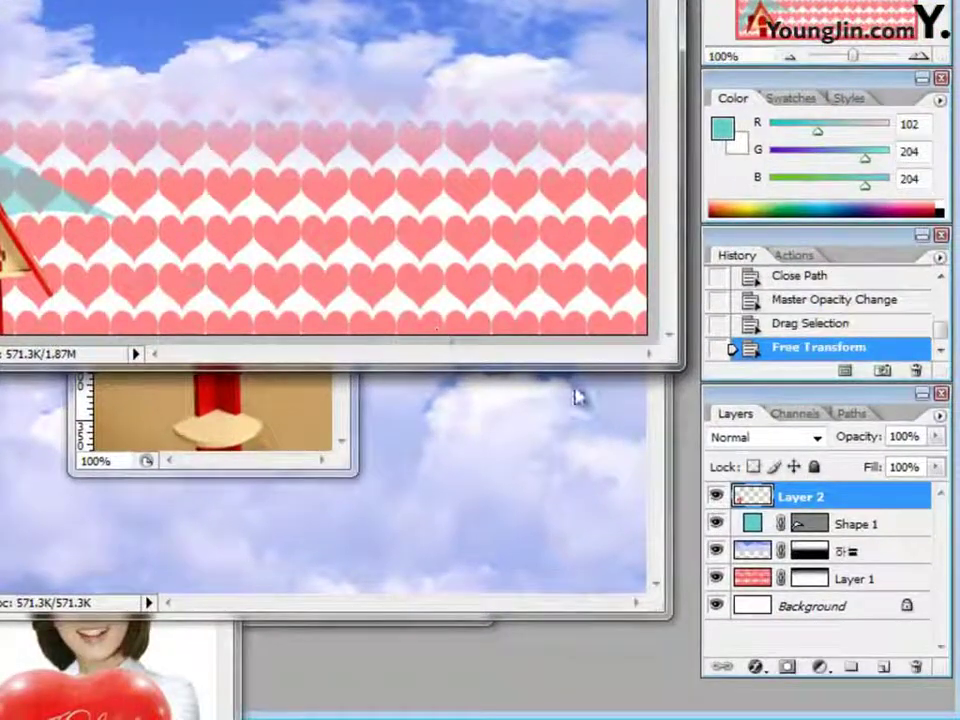
Rename the birdhouse layer as 우편함.
double_click(808, 497)
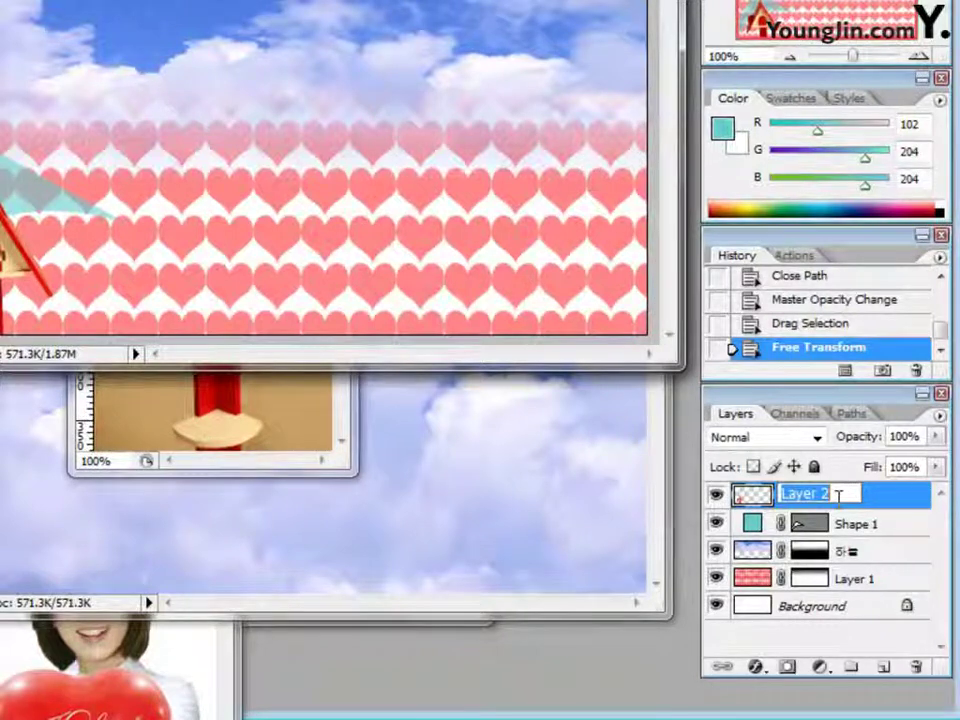
text(d)
key(BackSpace)
key(BackSpace)
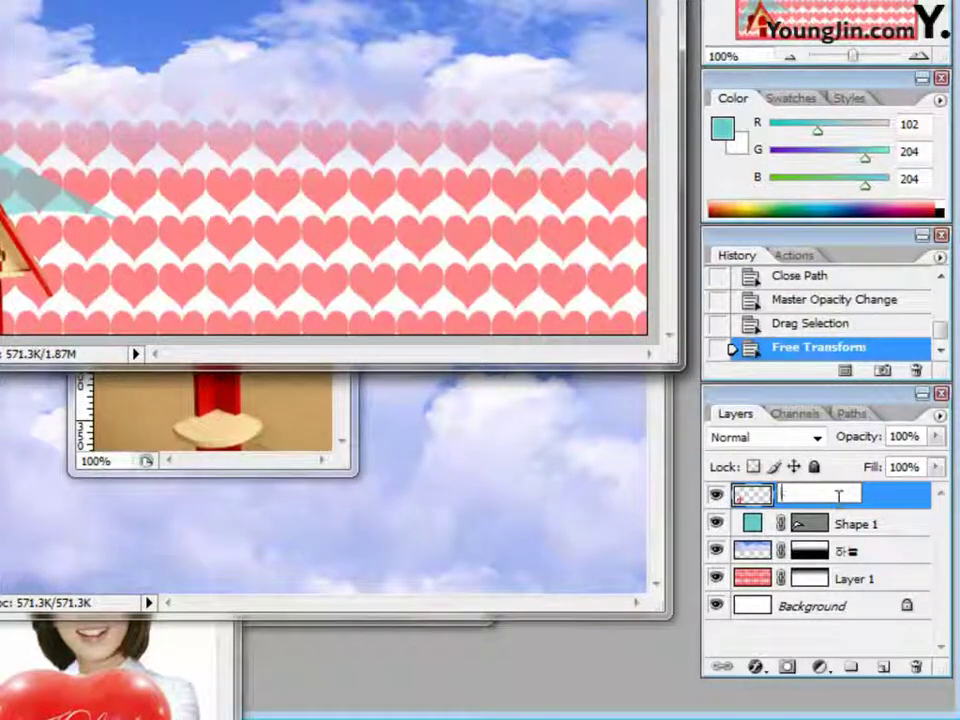
key(BackSpace)
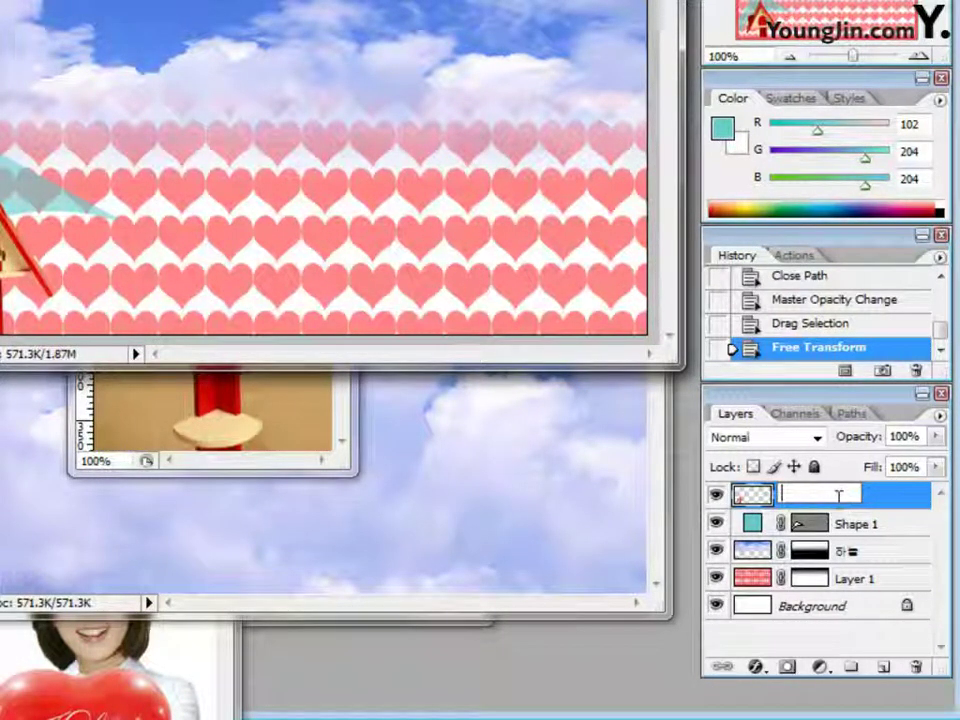
text(몸타리)
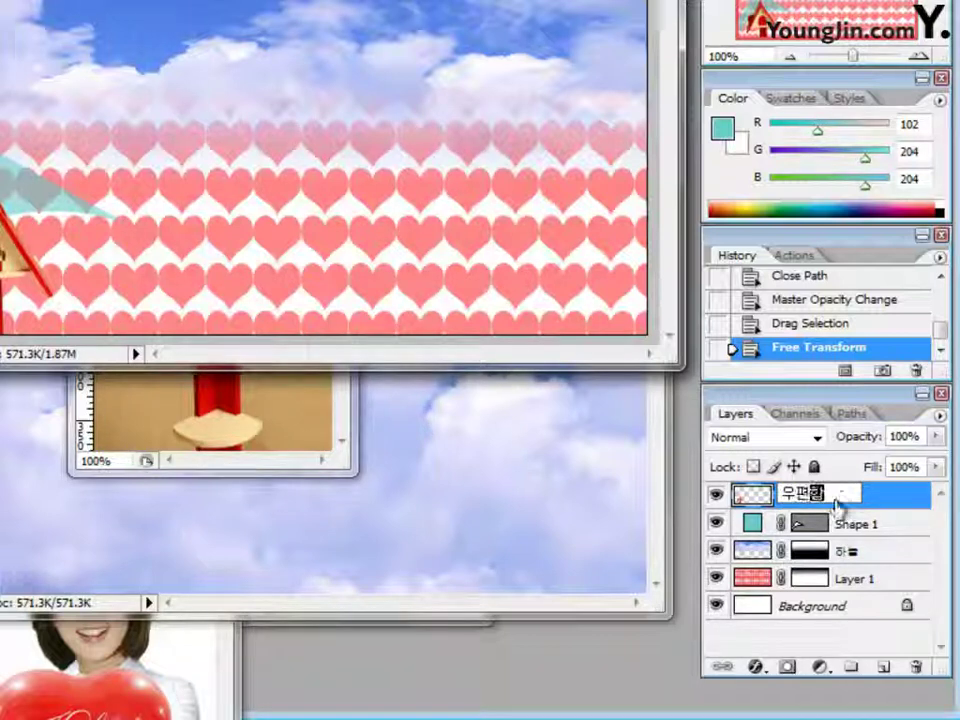
key(Return)
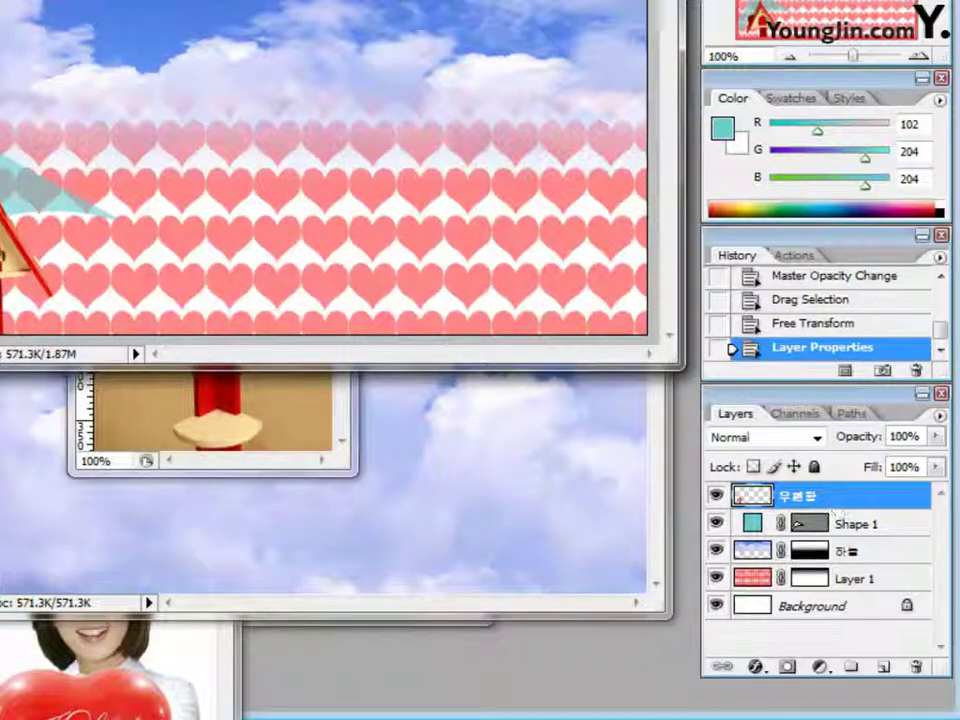
Add a white 3 px outside stroke to the 우편함 layer.
click(756, 668)
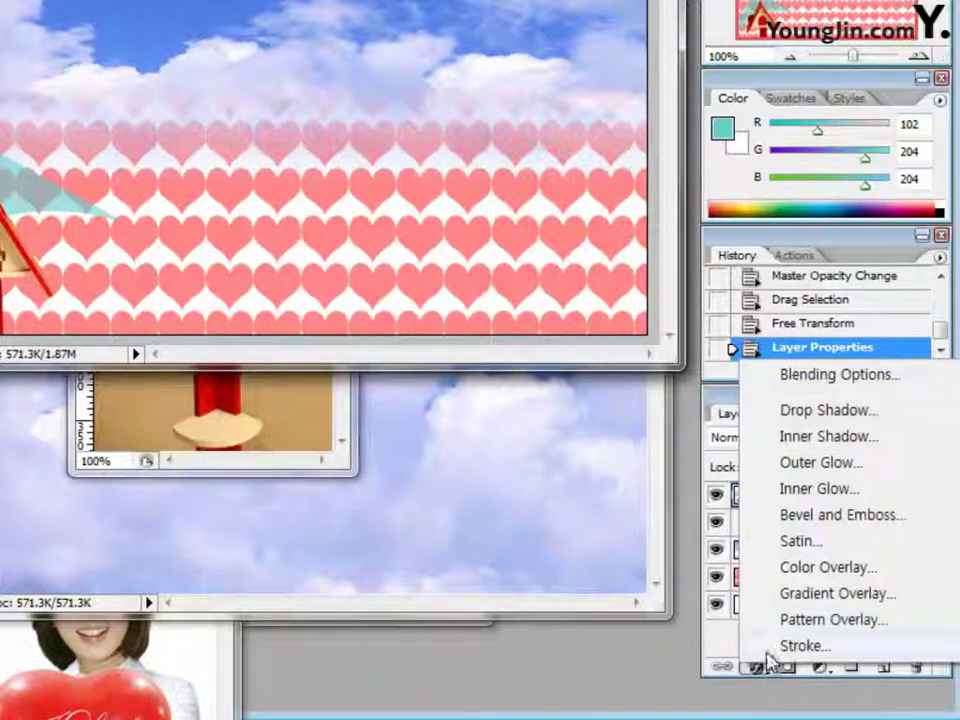
click(790, 646)
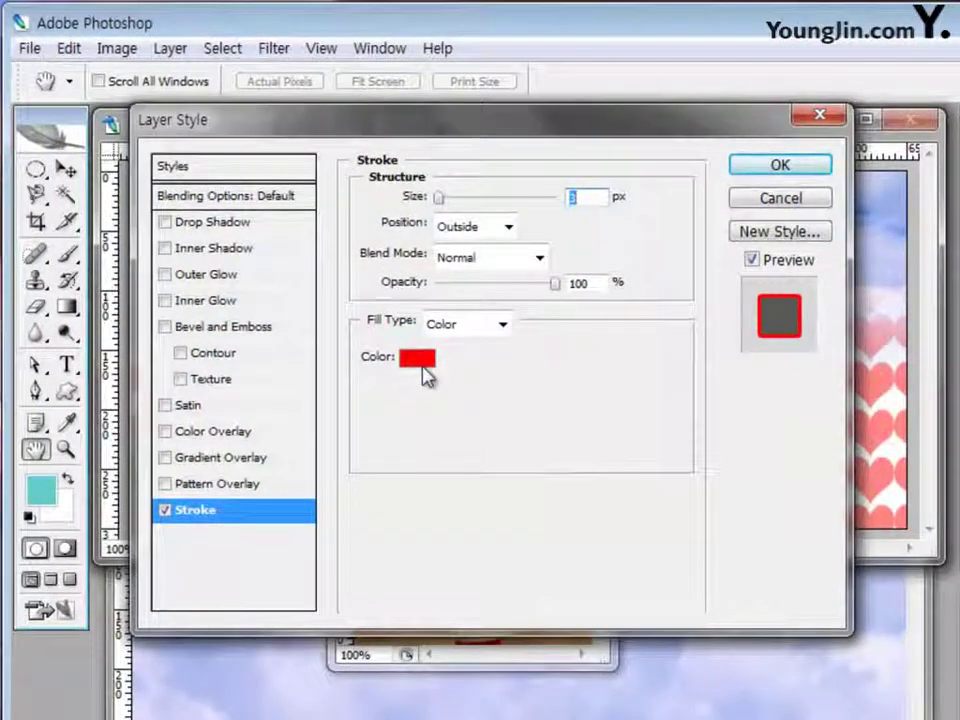
click(423, 366)
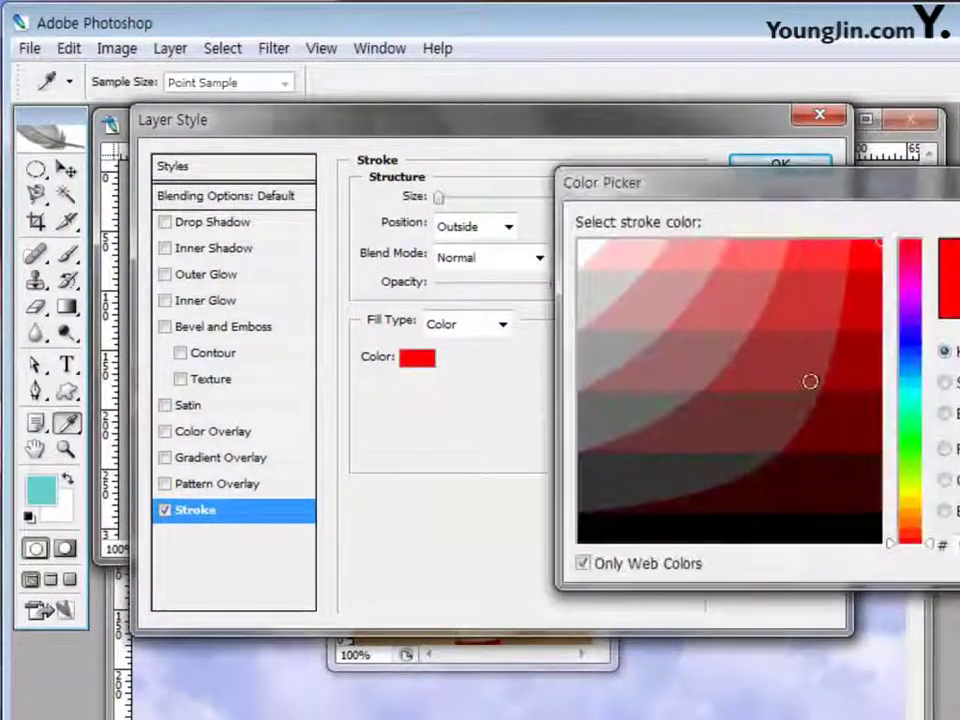
click(583, 243)
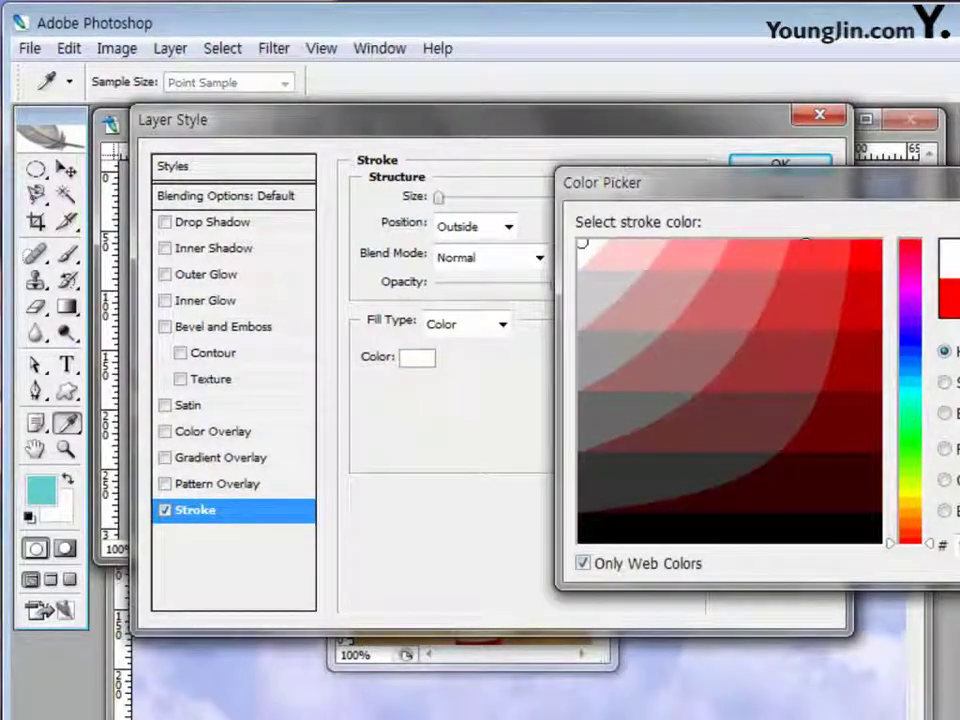
key(Return)
Add a drop shadow to the birdhouse with distance 11 px, spread 7% and size 16 px, and apply the layer style.
click(241, 232)
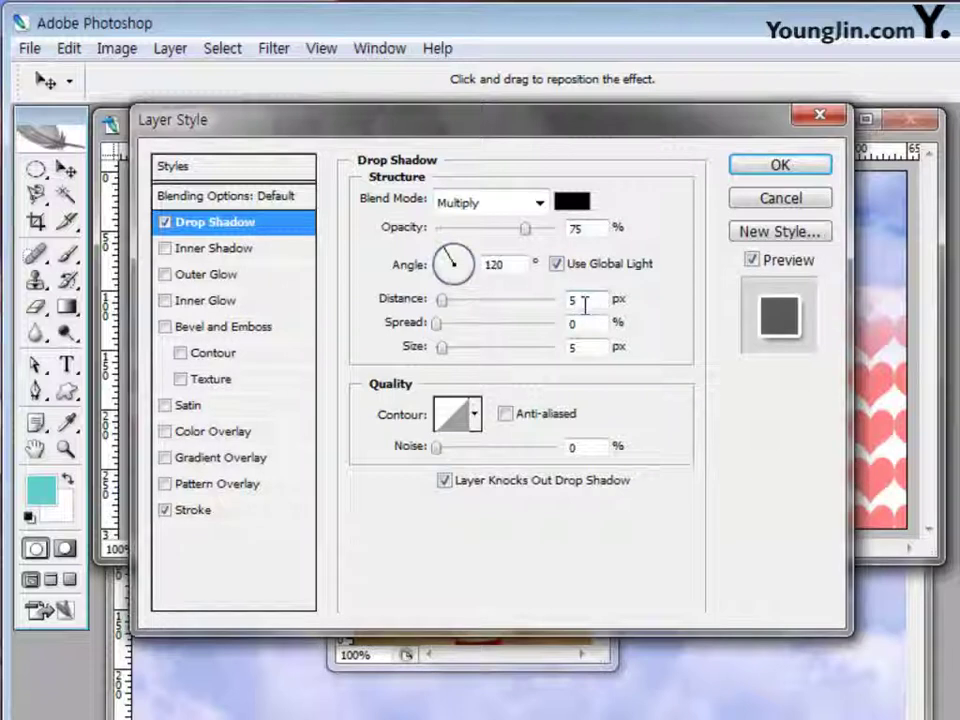
double_click(584, 301)
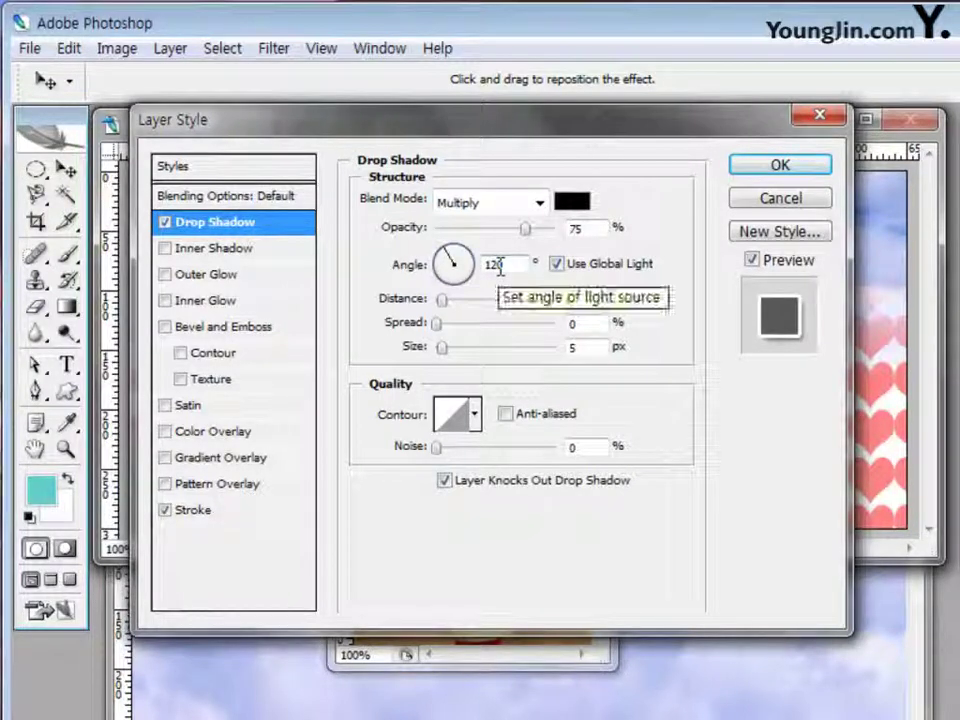
text(11)
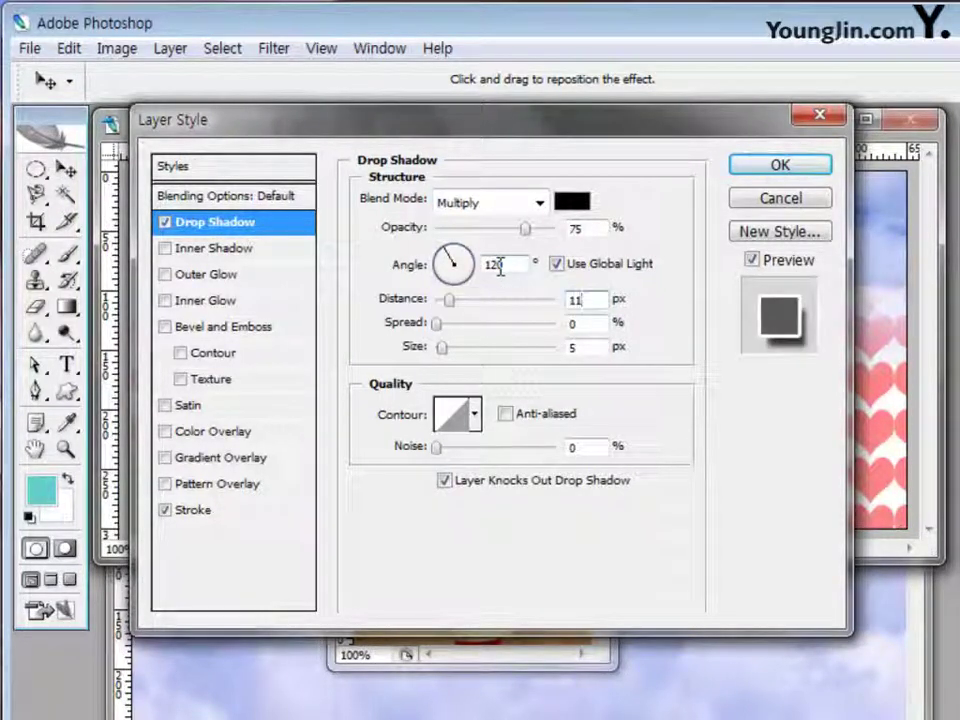
key(Tab)
text(16)
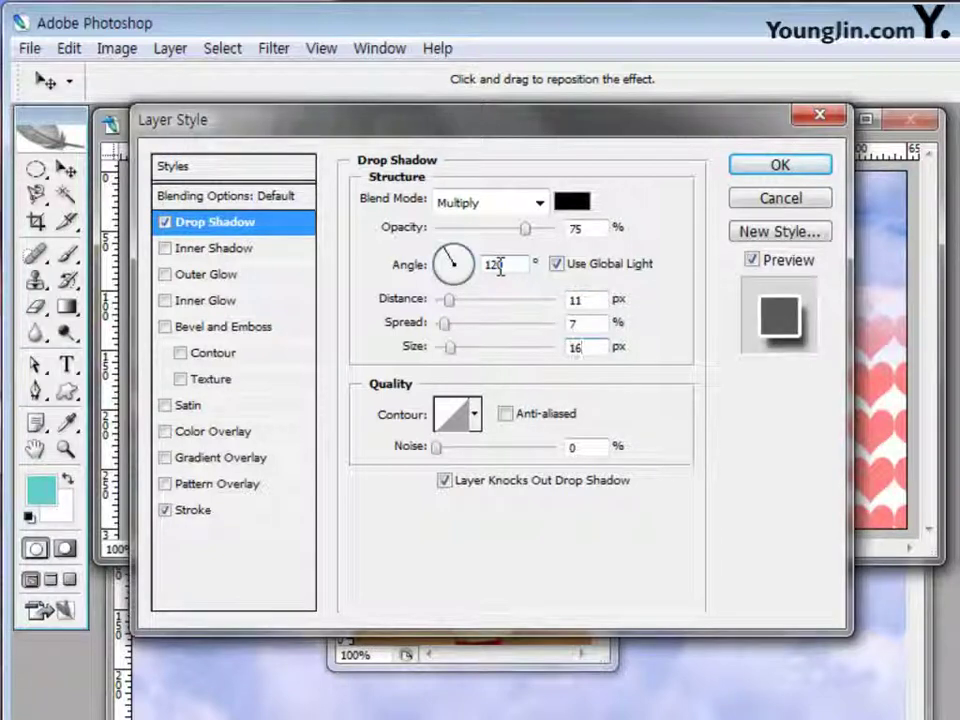
click(787, 166)
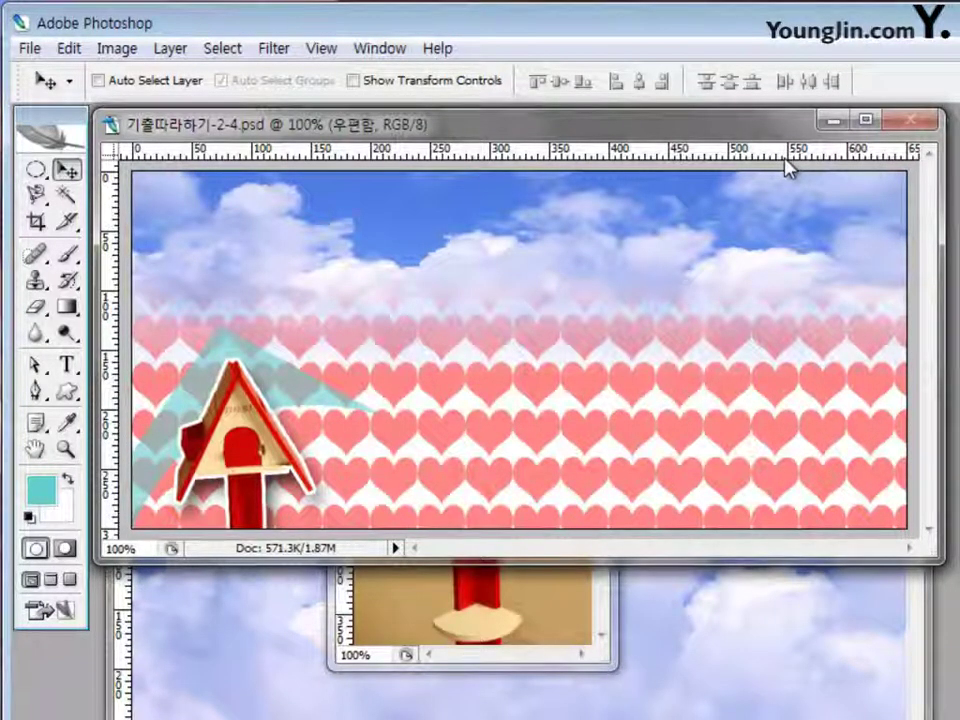
Apply the Artistic Film Grain filter to the birdhouse layer.
click(275, 50)
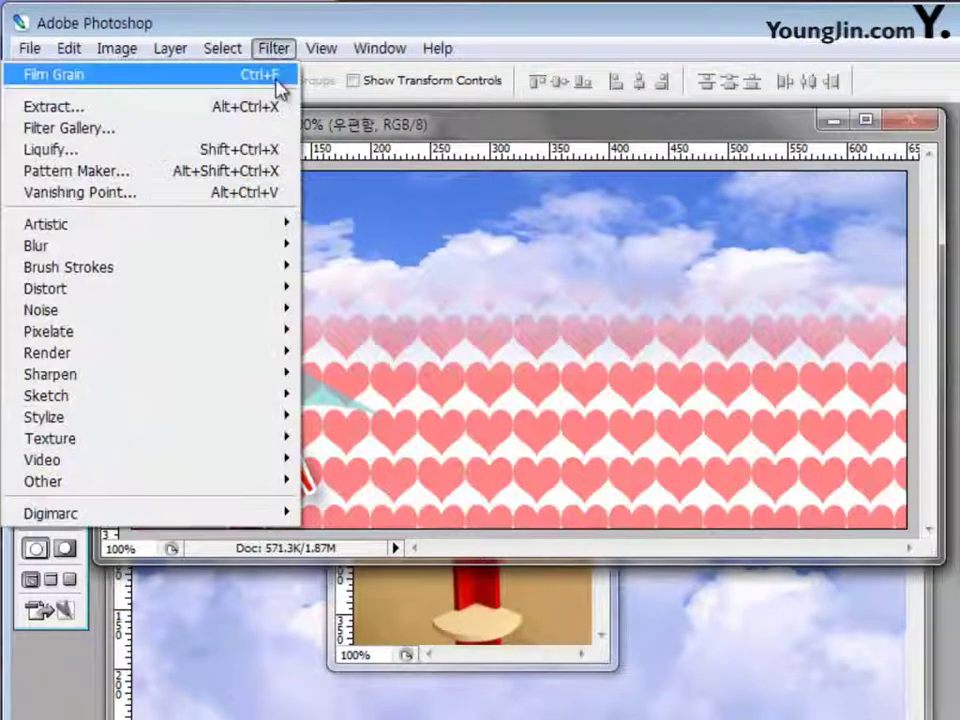
mouse_move(240, 230)
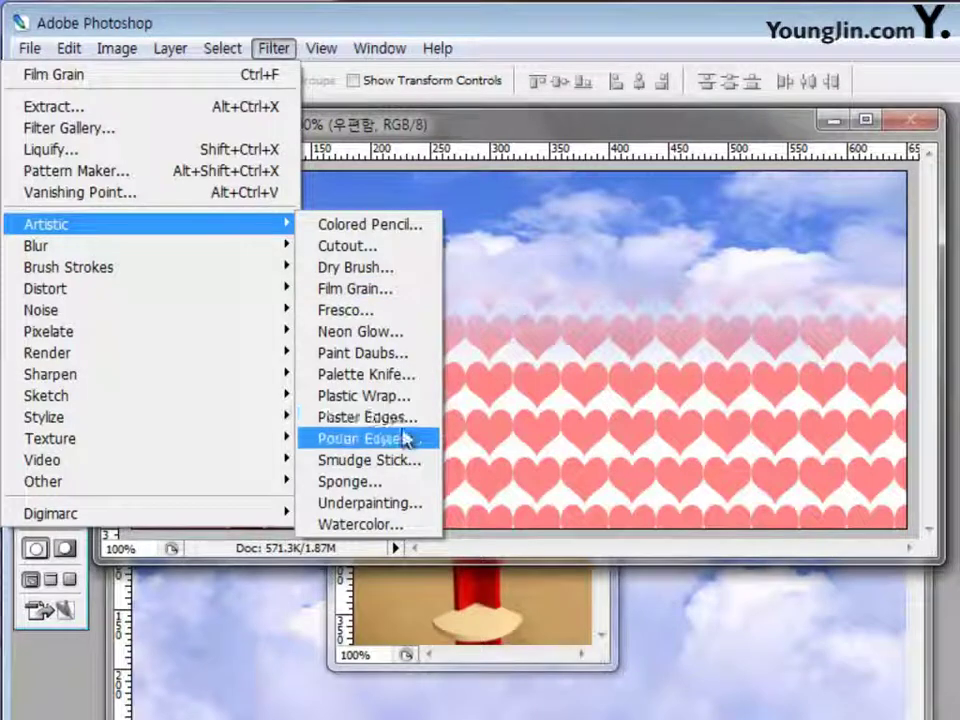
click(396, 288)
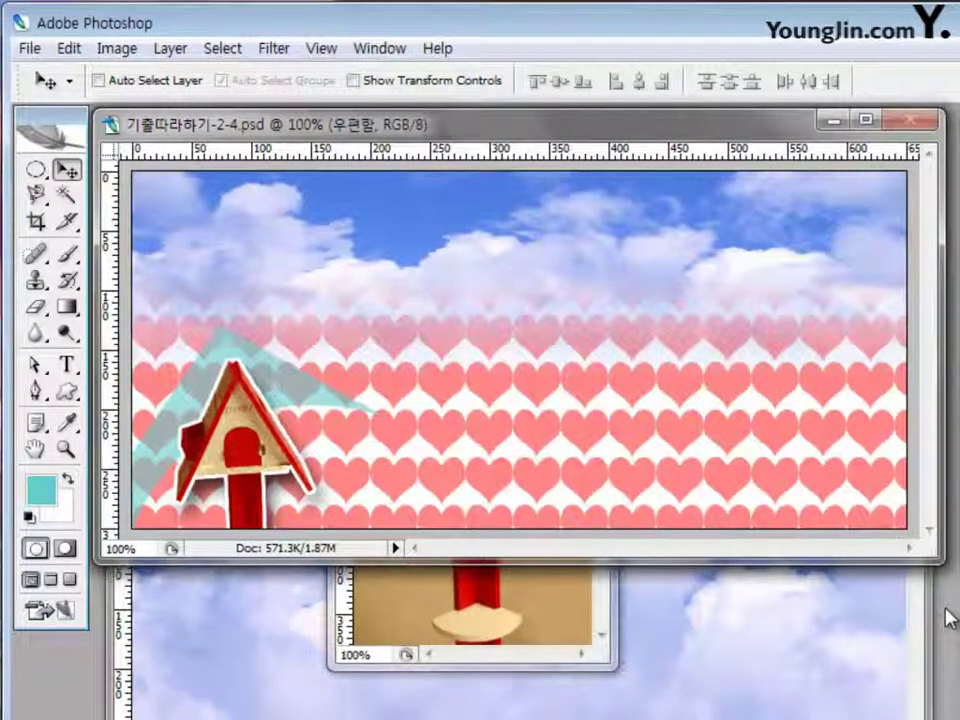
Select the woman with the heart in 1급-13.jpg by picking the white background with the Magic Wand and inverting the selection.
click(360, 703)
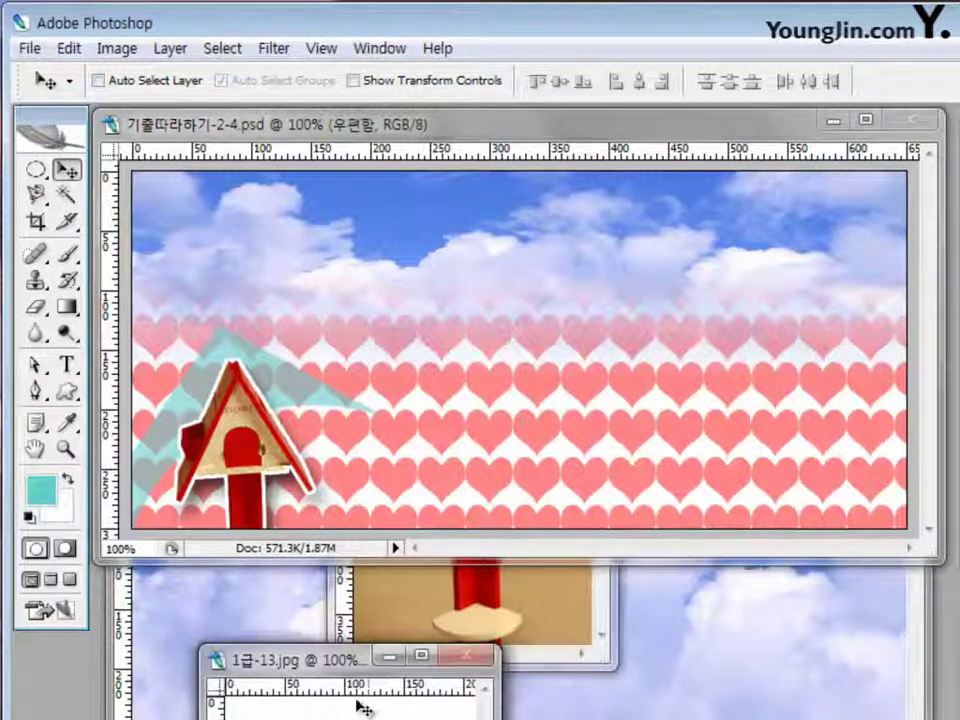
drag(311, 668, 383, 270)
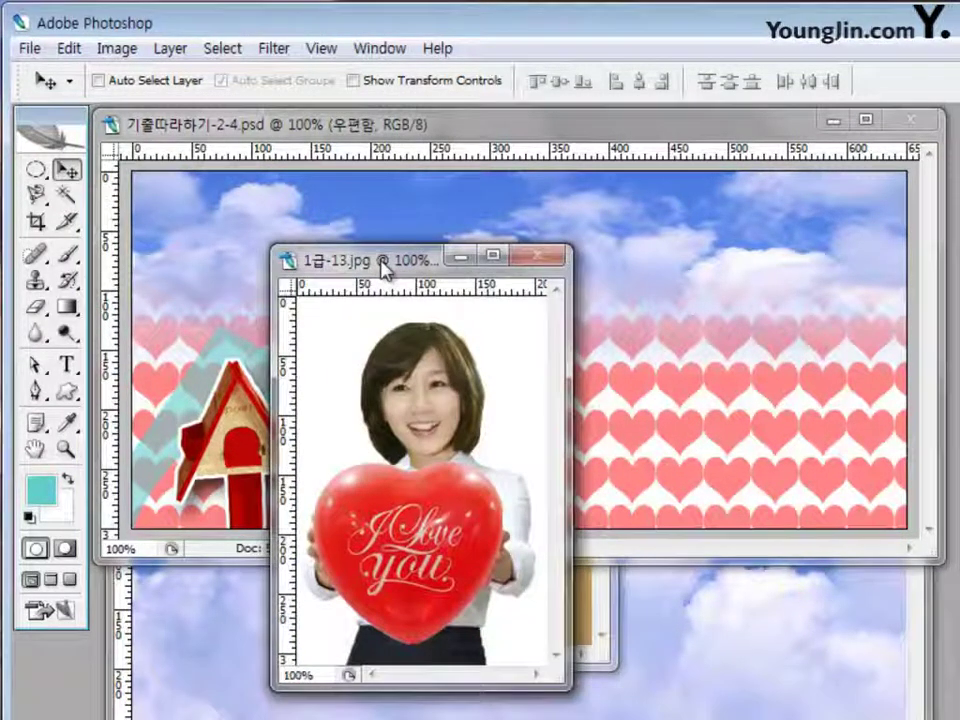
click(66, 196)
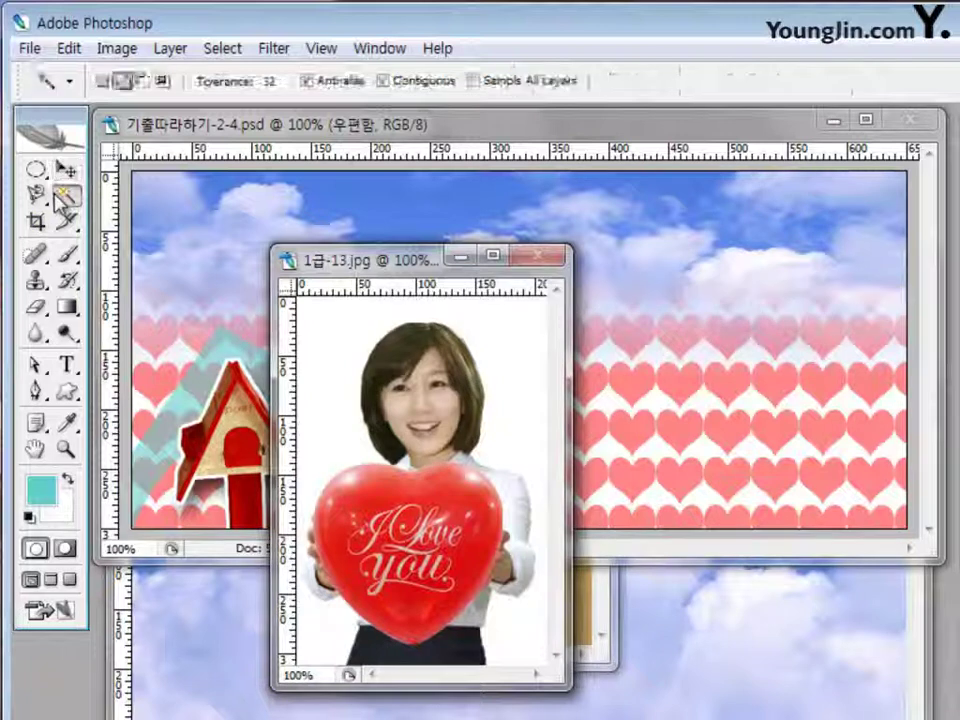
click(317, 345)
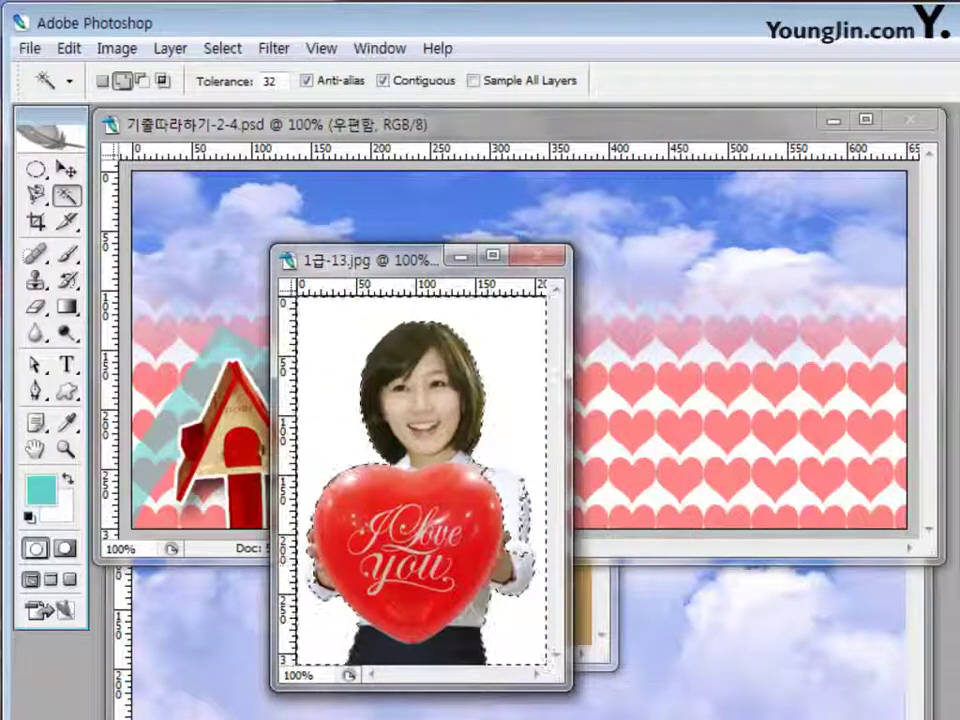
drag(570, 689, 909, 719)
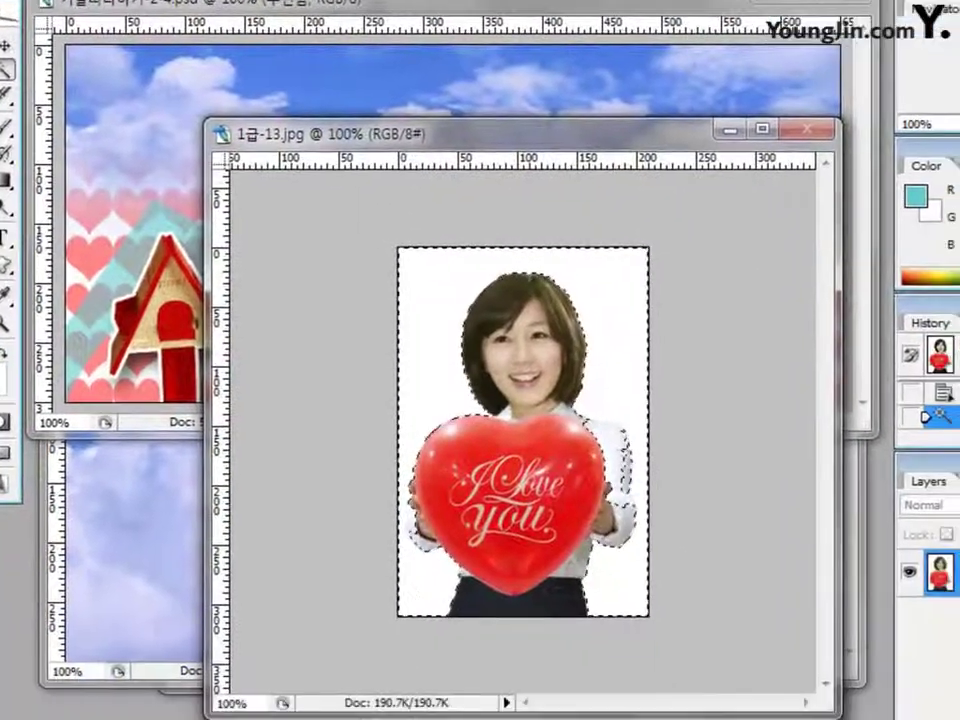
drag(515, 253, 339, 131)
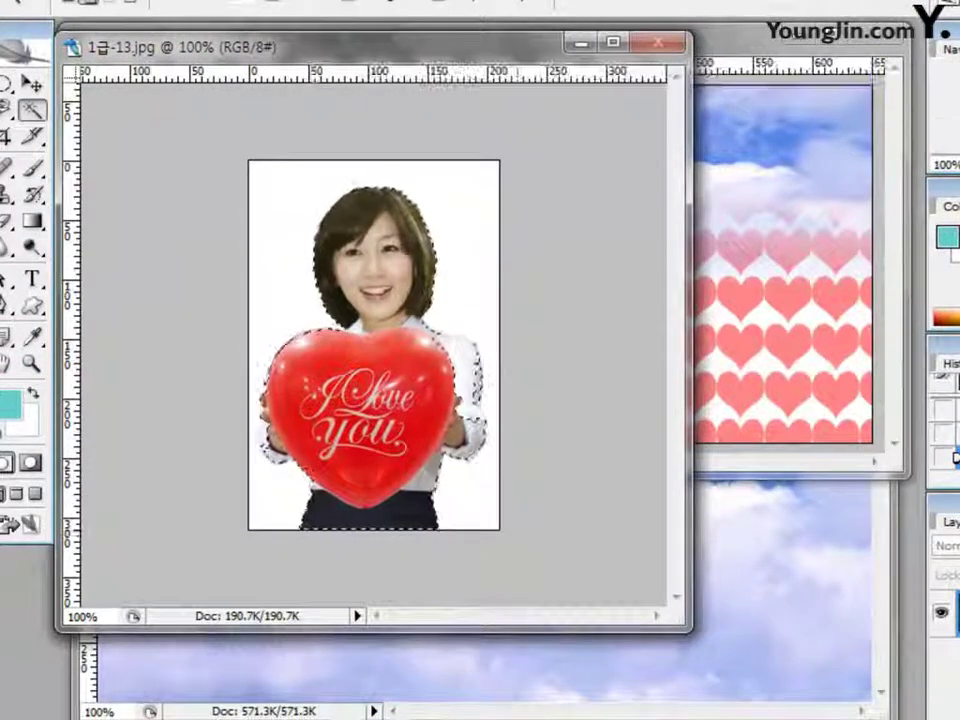
Add the missed white shirt areas on both arms to the woman's selection with the Magnetic Lasso at 200% zoom.
key(ctrl+plus)
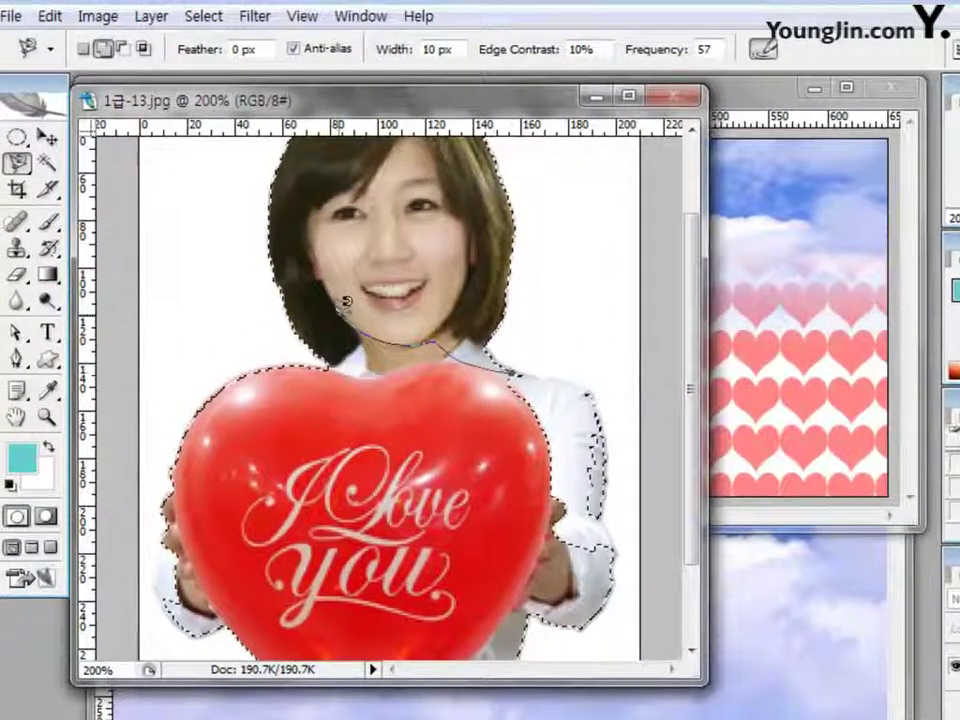
key(Escape)
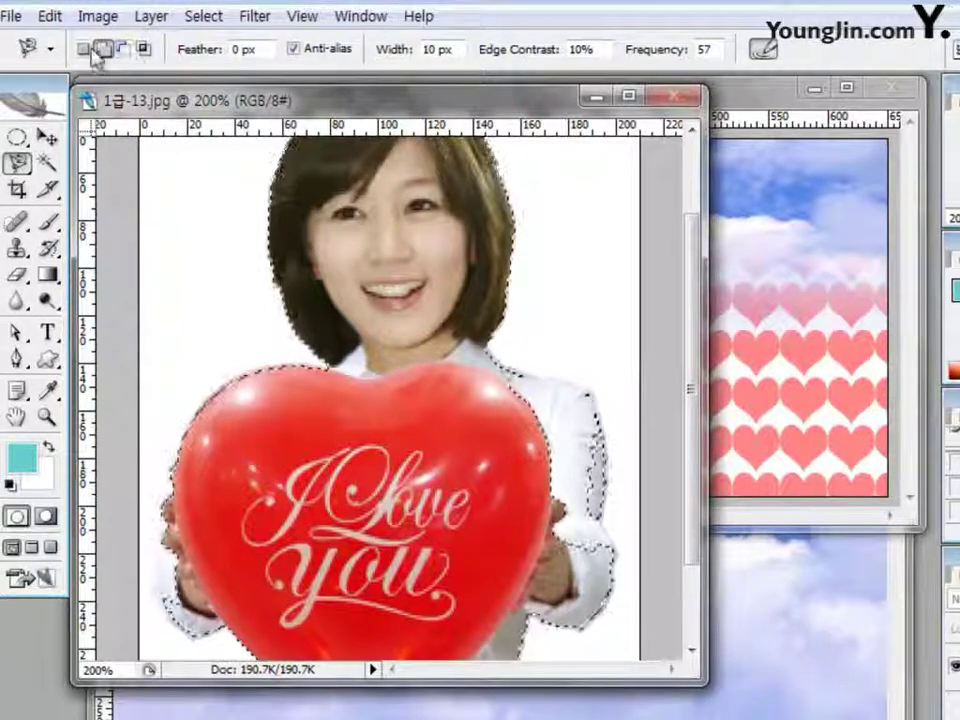
click(505, 370)
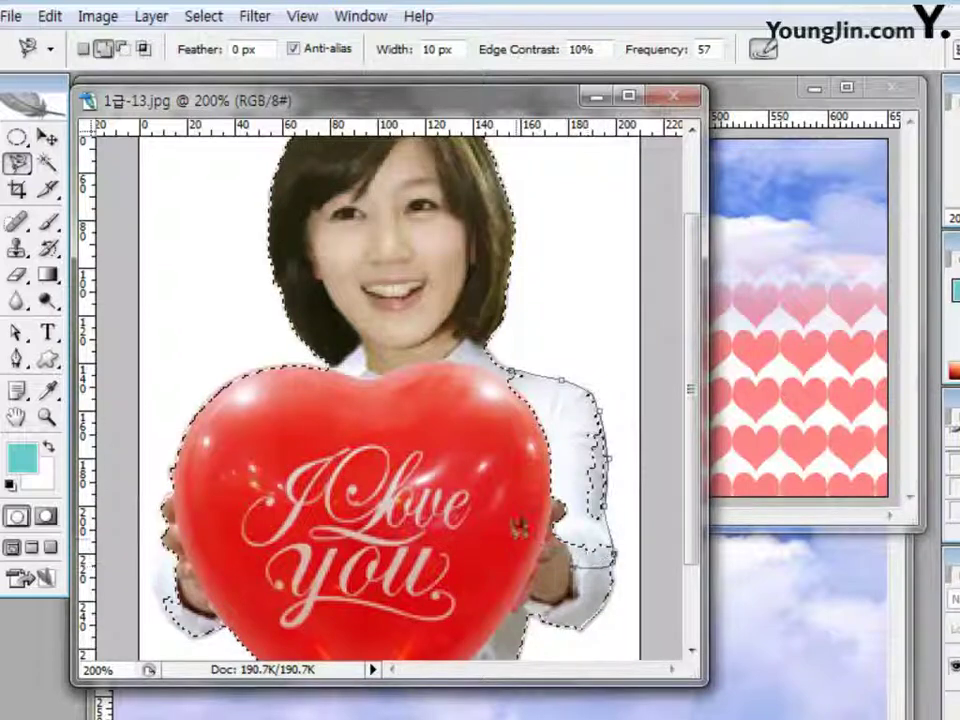
double_click(516, 366)
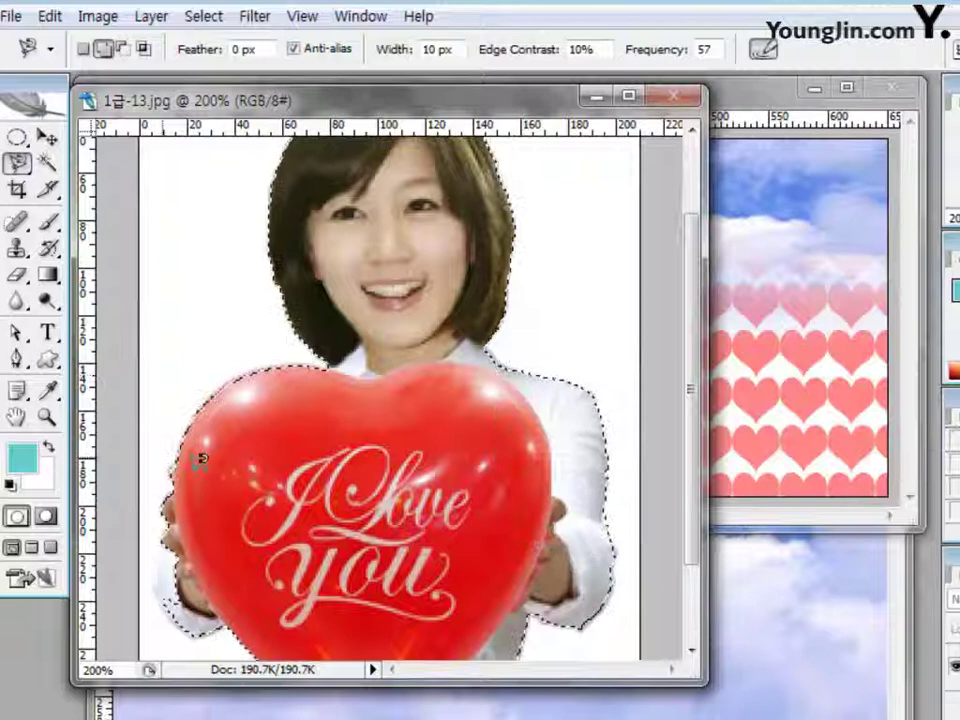
click(161, 553)
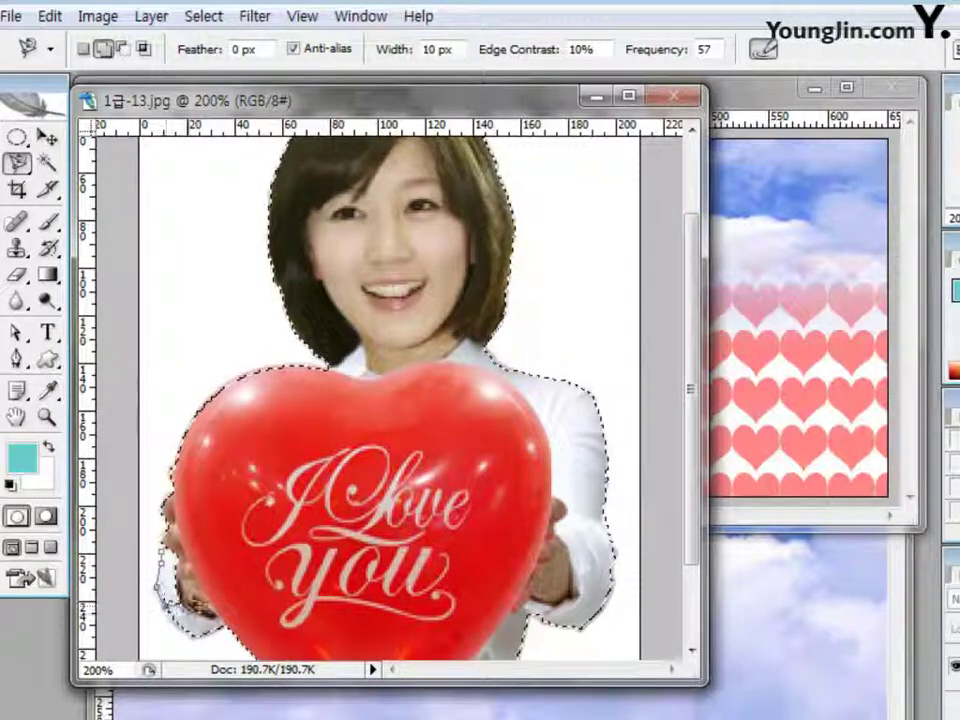
click(166, 546)
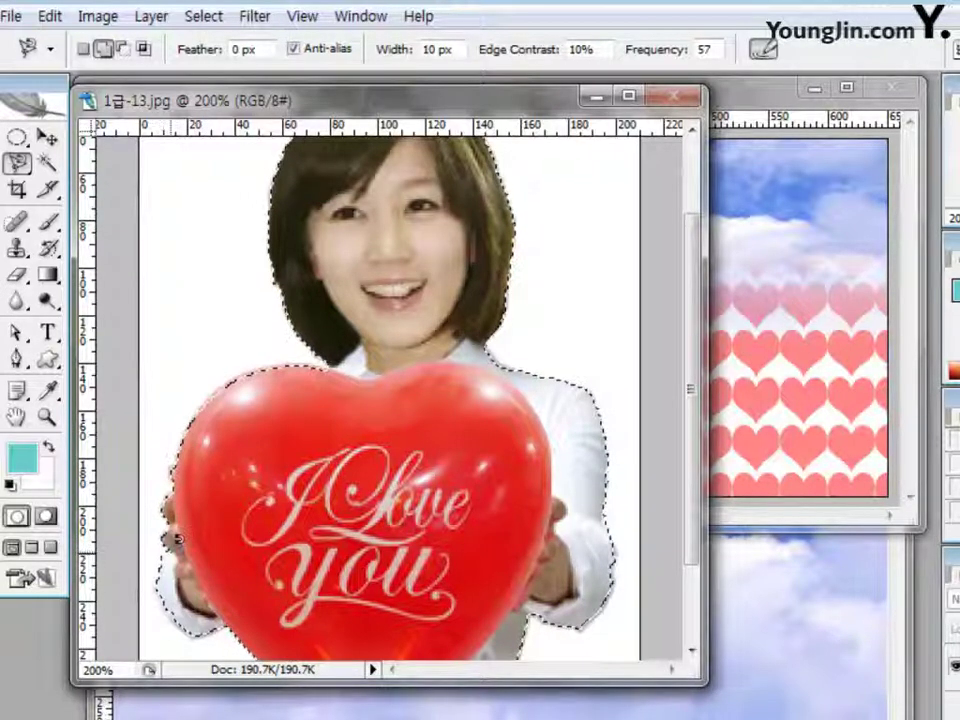
Copy the selected woman into 기출따라하기-2-4.psd, place her against the canvas's lower edge on the right side, and rename the layer 여인.
click(48, 138)
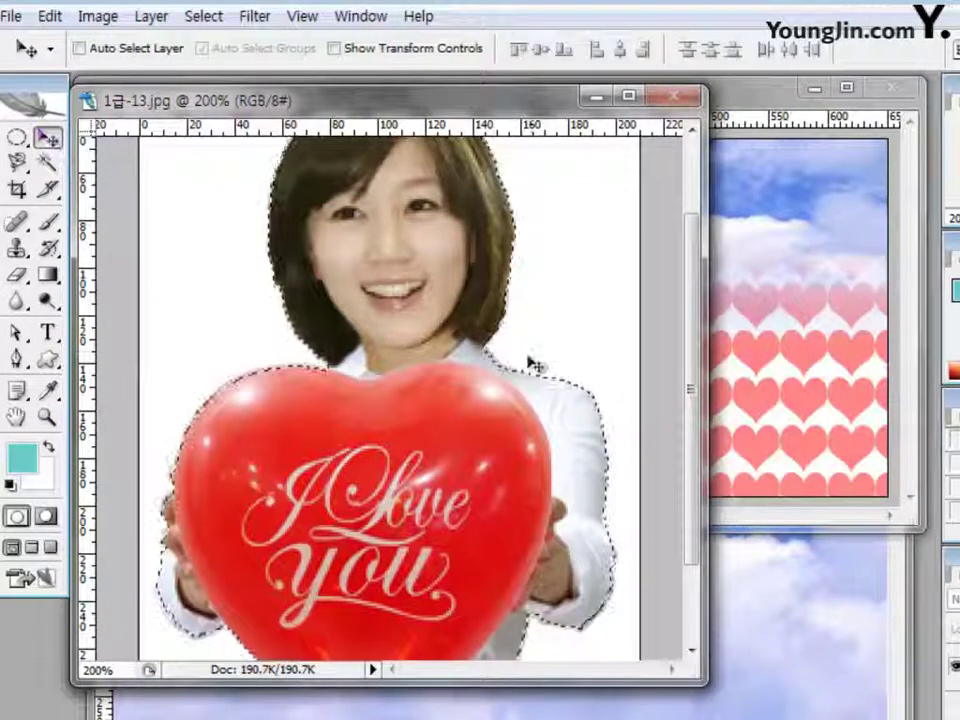
drag(409, 456, 775, 390)
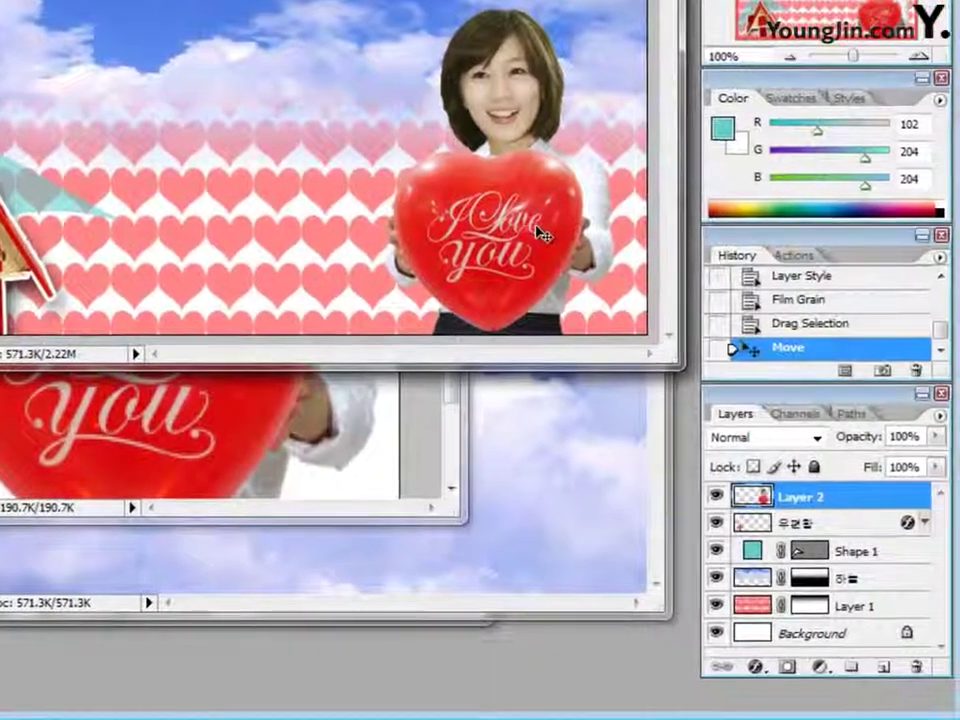
double_click(818, 506)
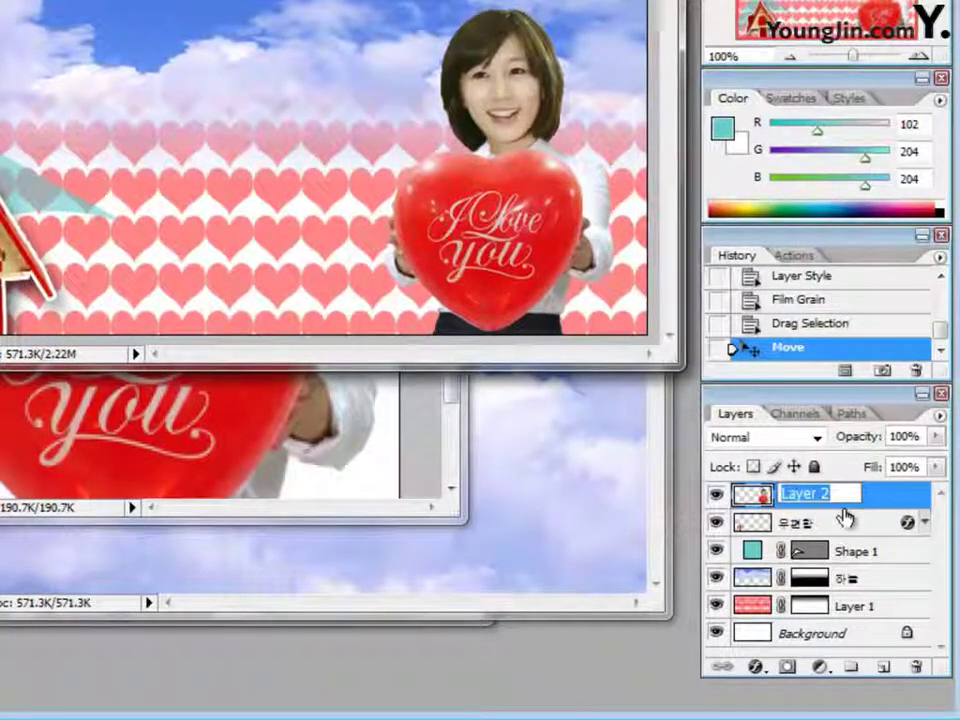
key(Return)
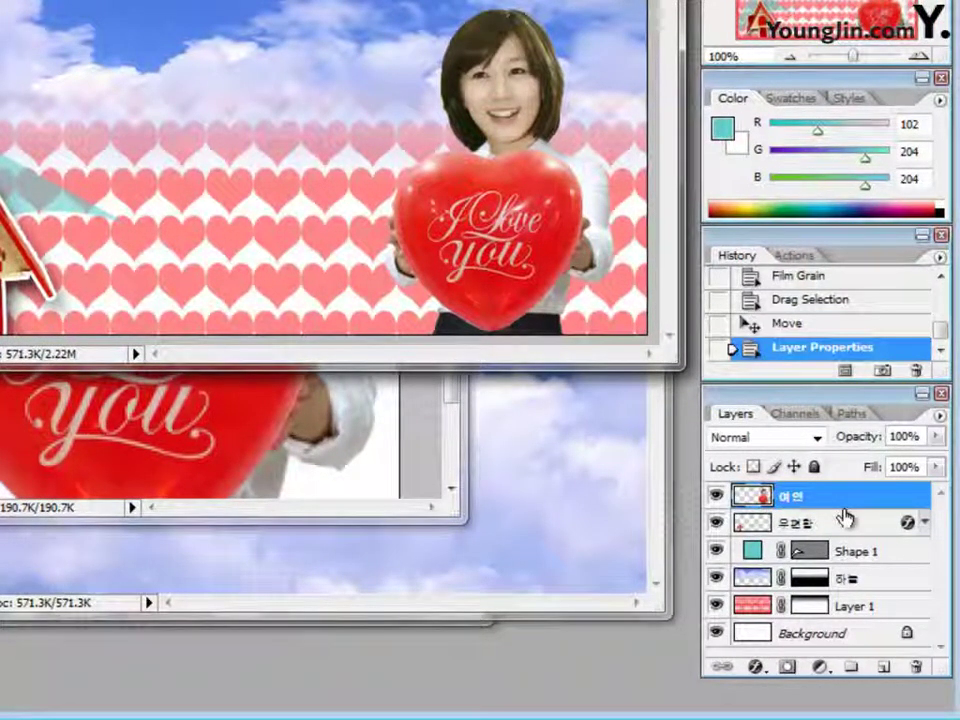
Add a Drop Shadow to the 여인 layer with 11 px distance, 19% spread and 16 px size.
click(756, 670)
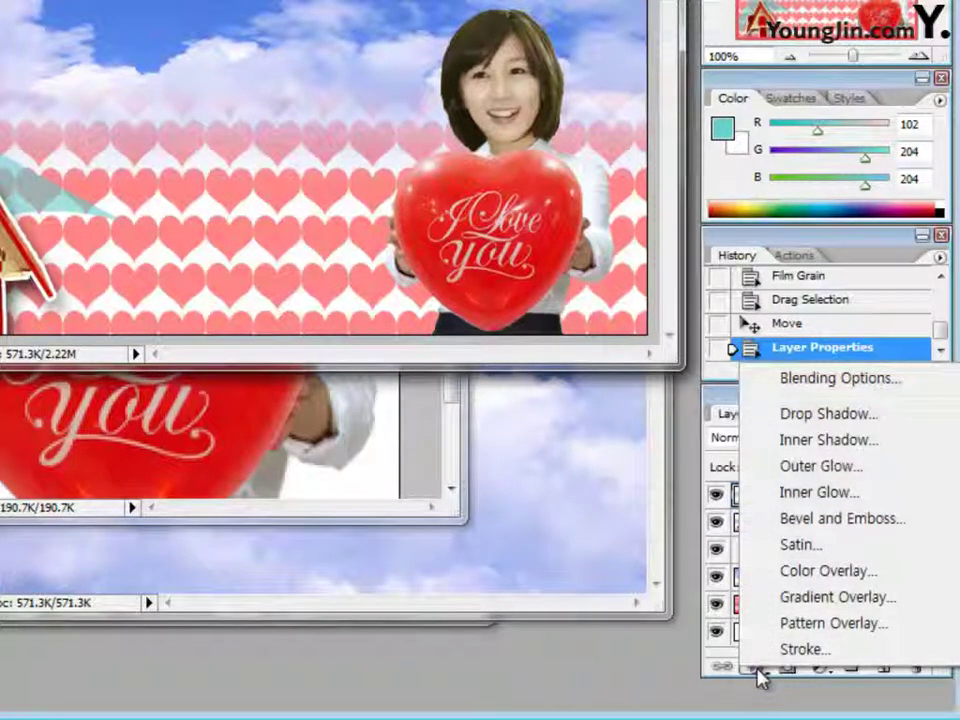
click(824, 420)
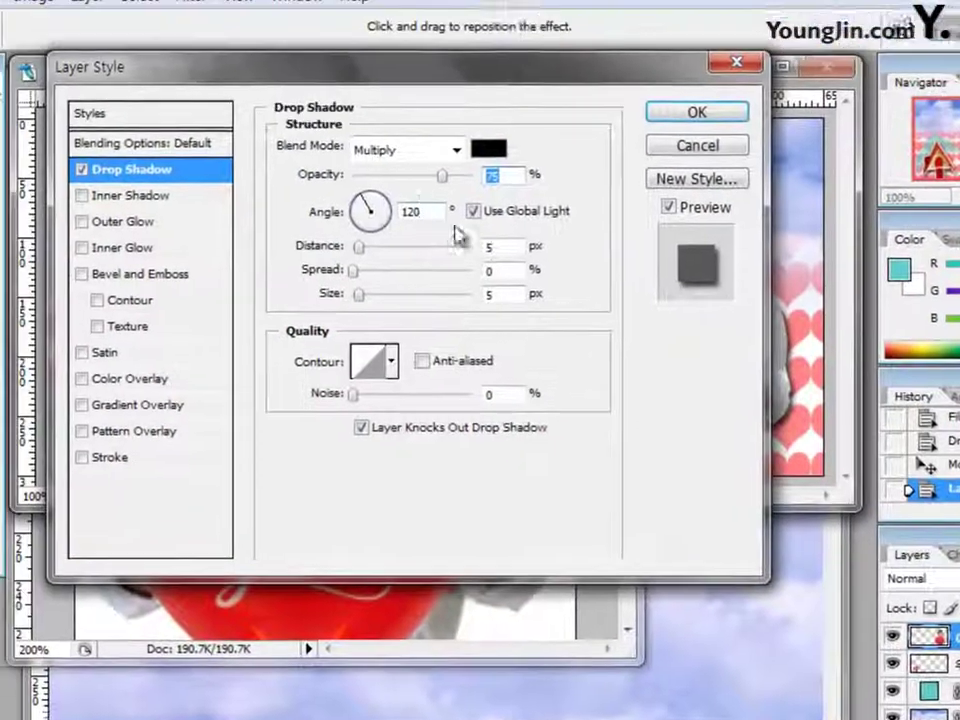
click(505, 258)
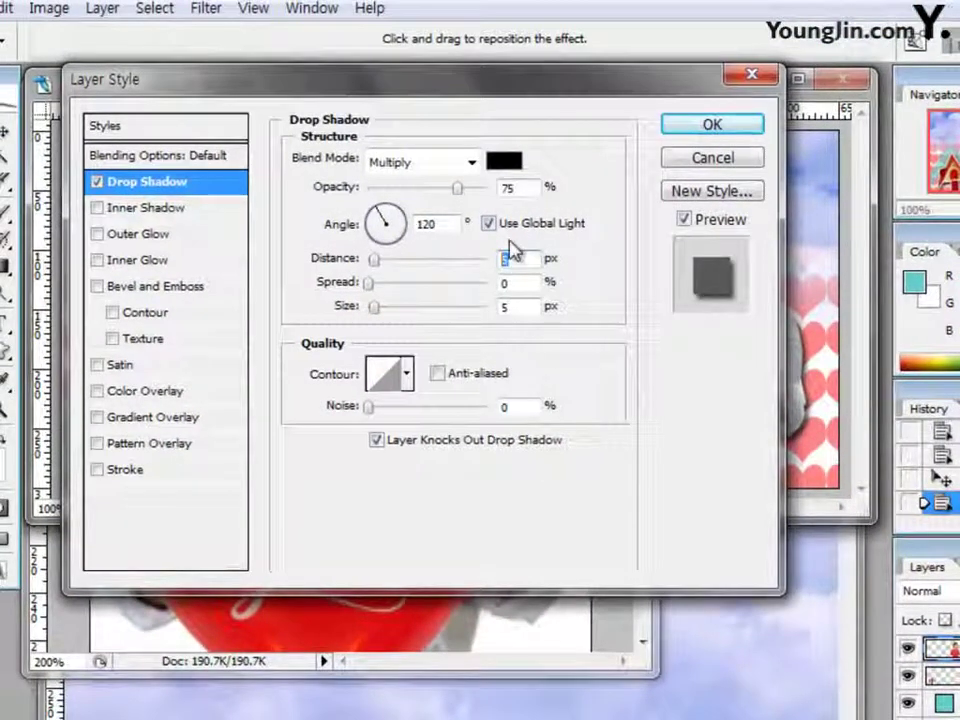
text(10)
text(19)
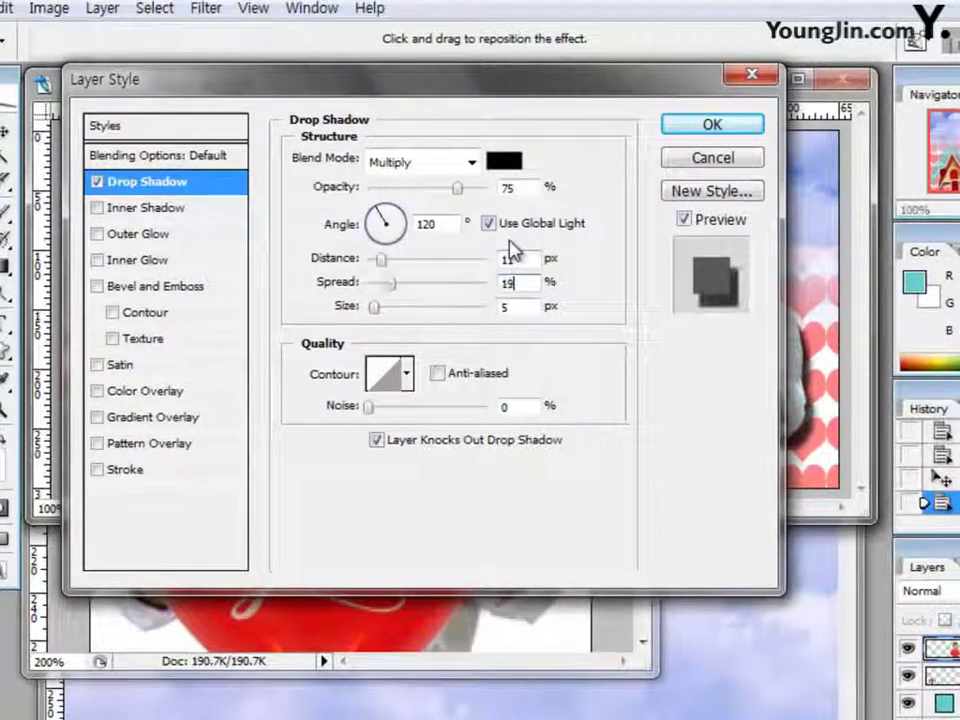
key(Tab)
text(16)
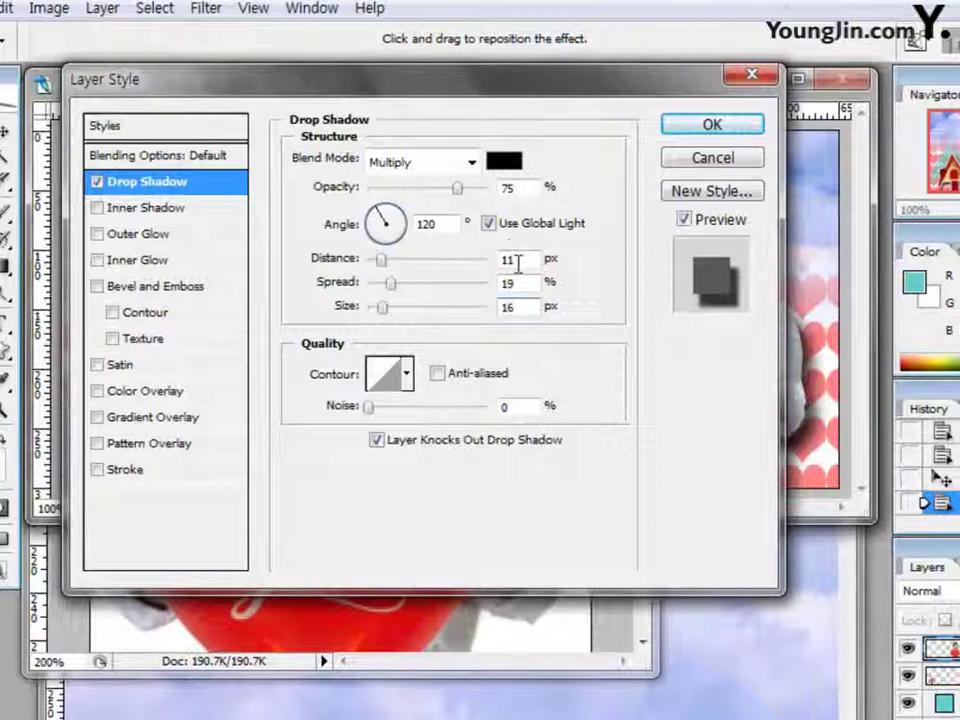
click(714, 131)
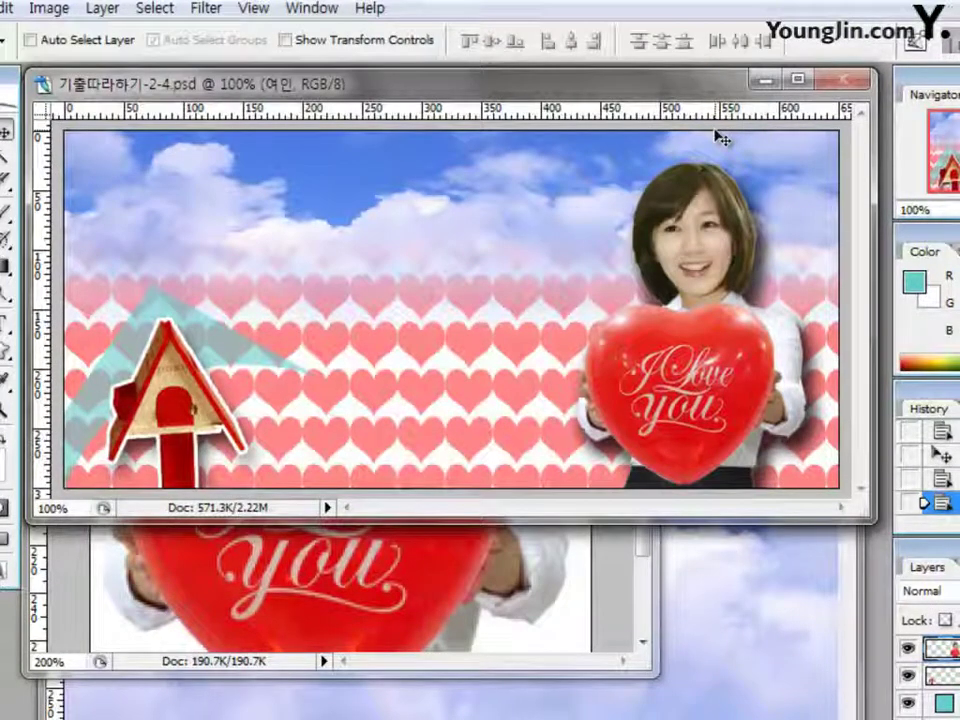
Copy 1급-15.jpg into 기출따라하기-2-4.psd, shrink it to about half its height, widen it slightly, and place it between the birdhouse and the woman.
click(677, 606)
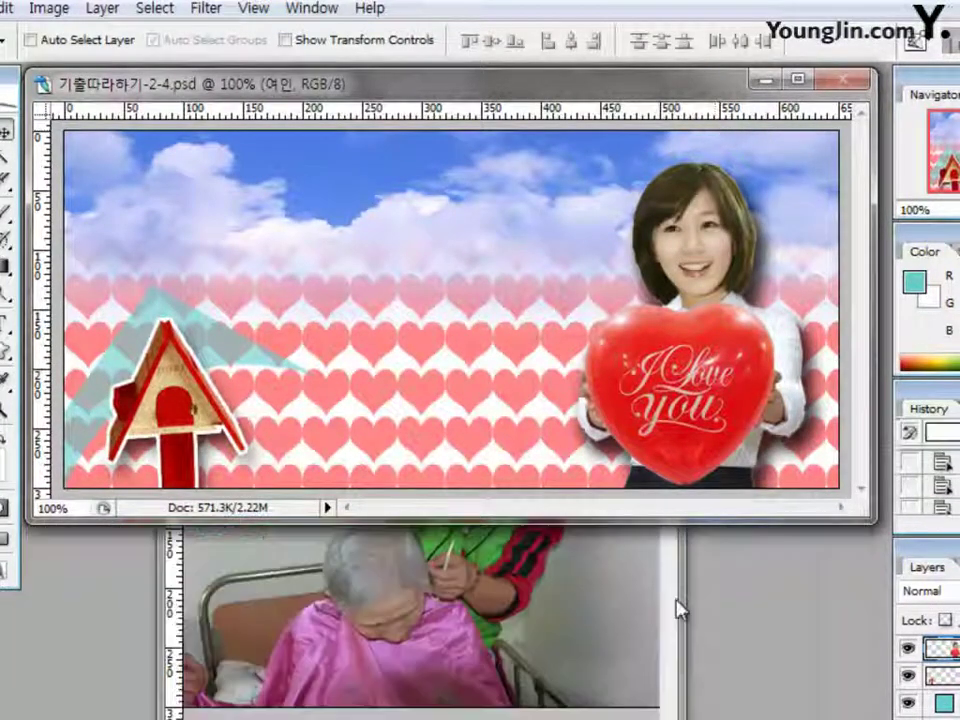
click(541, 606)
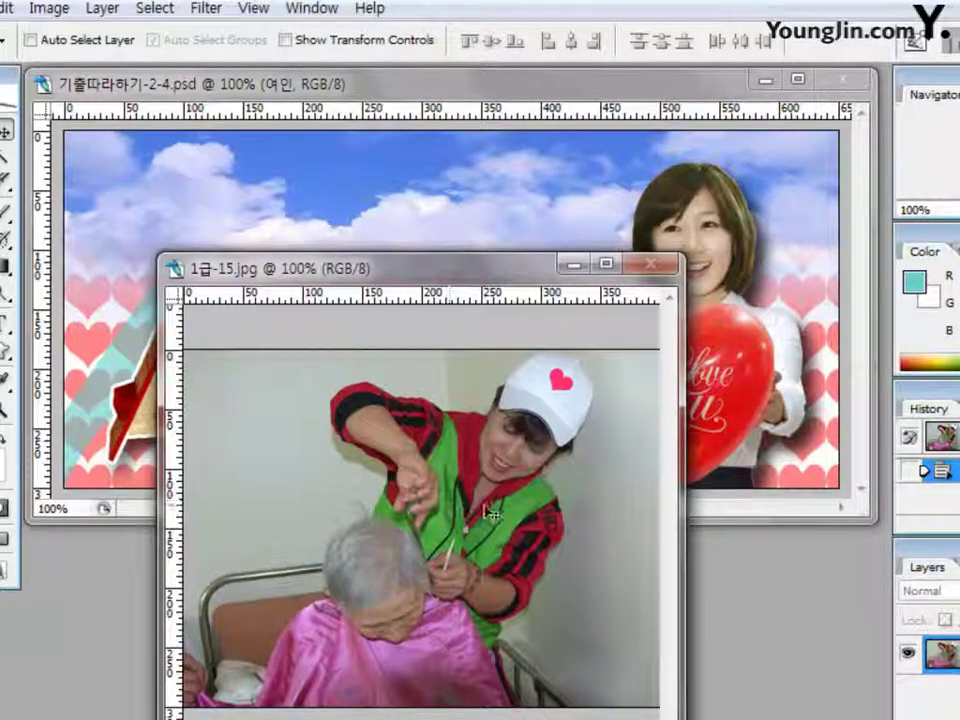
drag(457, 403, 446, 355)
key(ctrl+t)
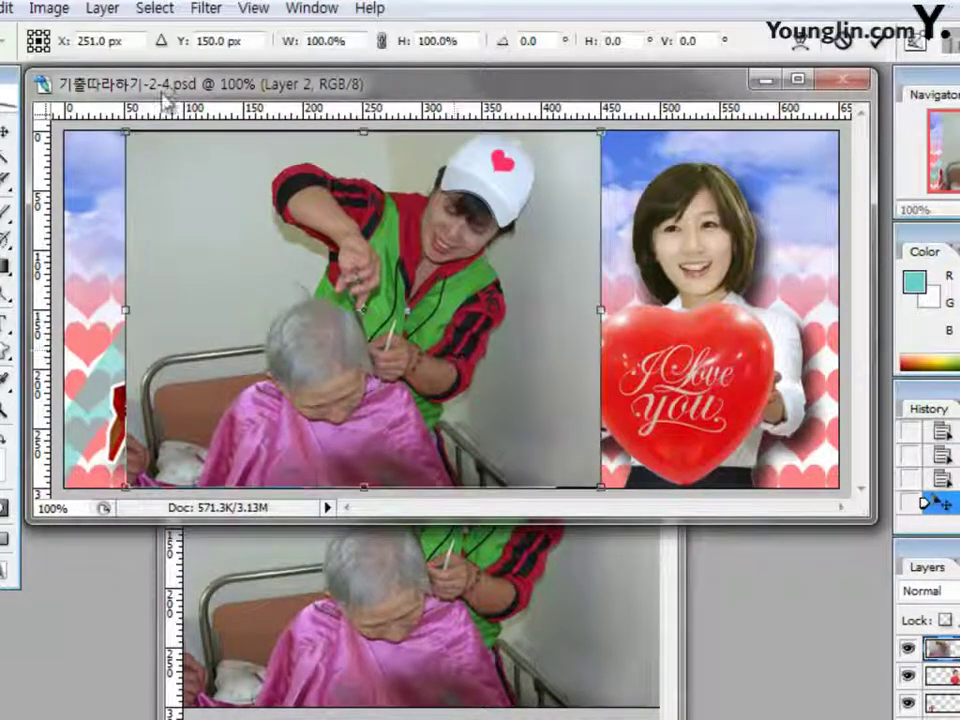
drag(124, 131, 318, 362)
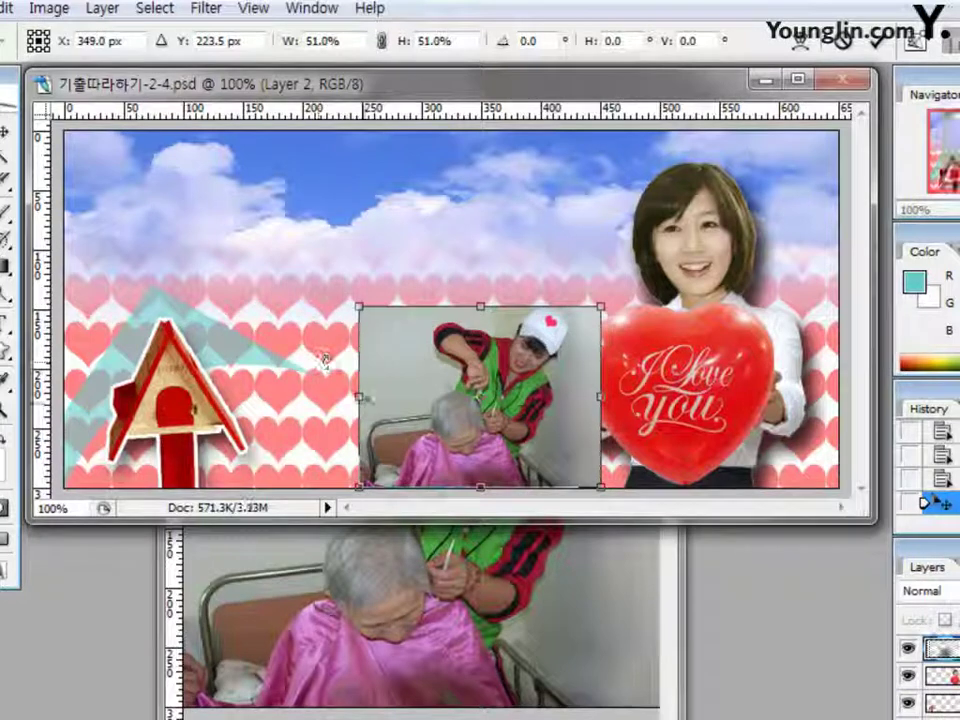
drag(358, 397, 317, 397)
drag(489, 405, 435, 408)
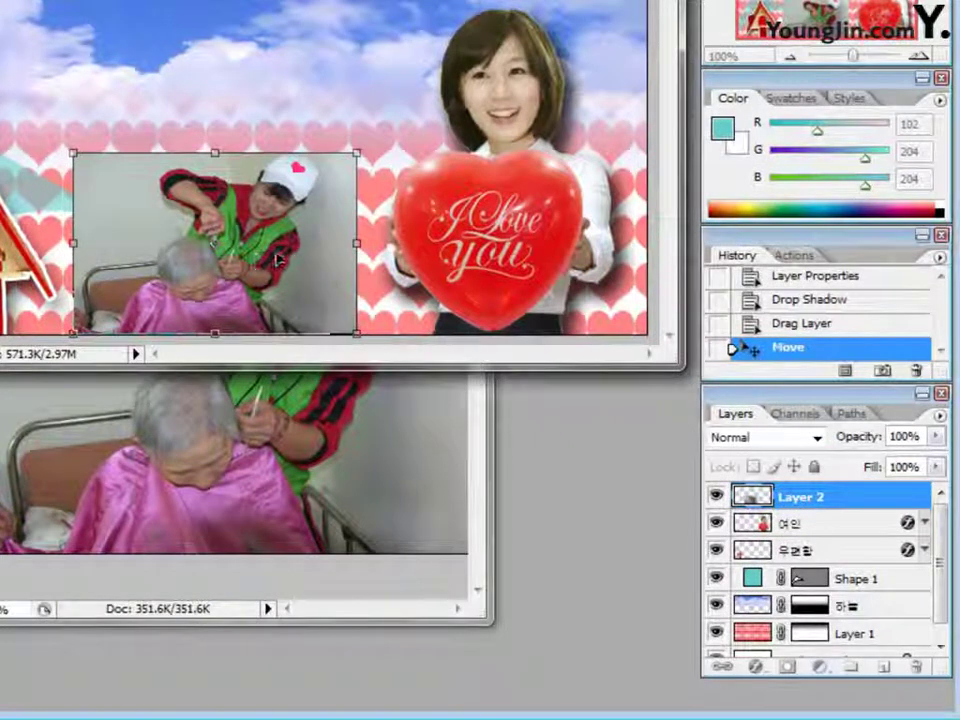
key(Return)
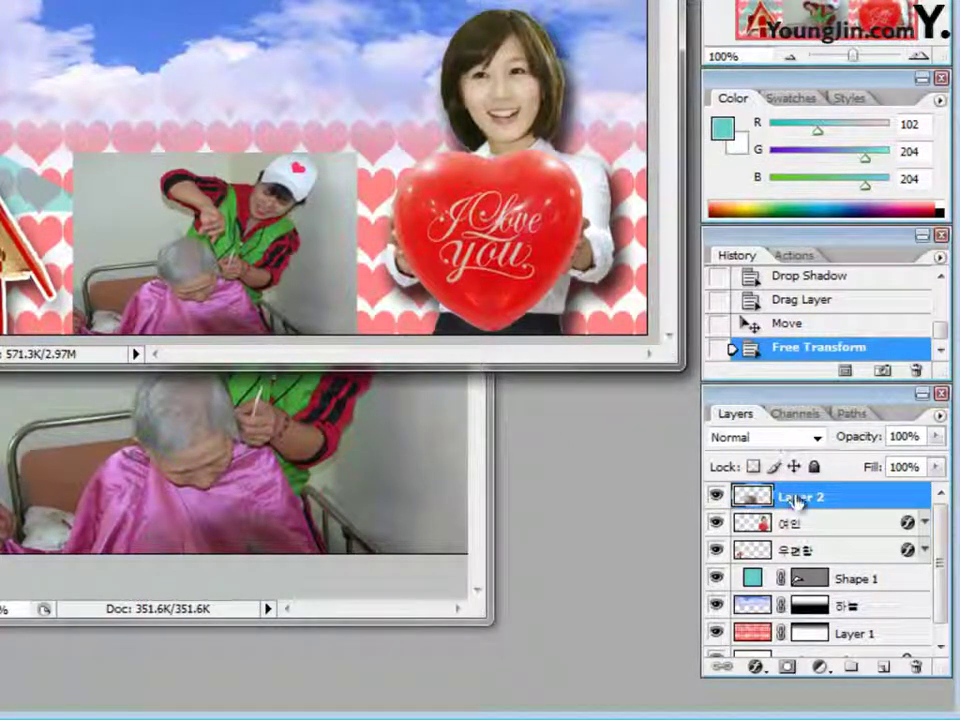
Rename the haircut photo's layer 이발.
double_click(818, 496)
text(이별)
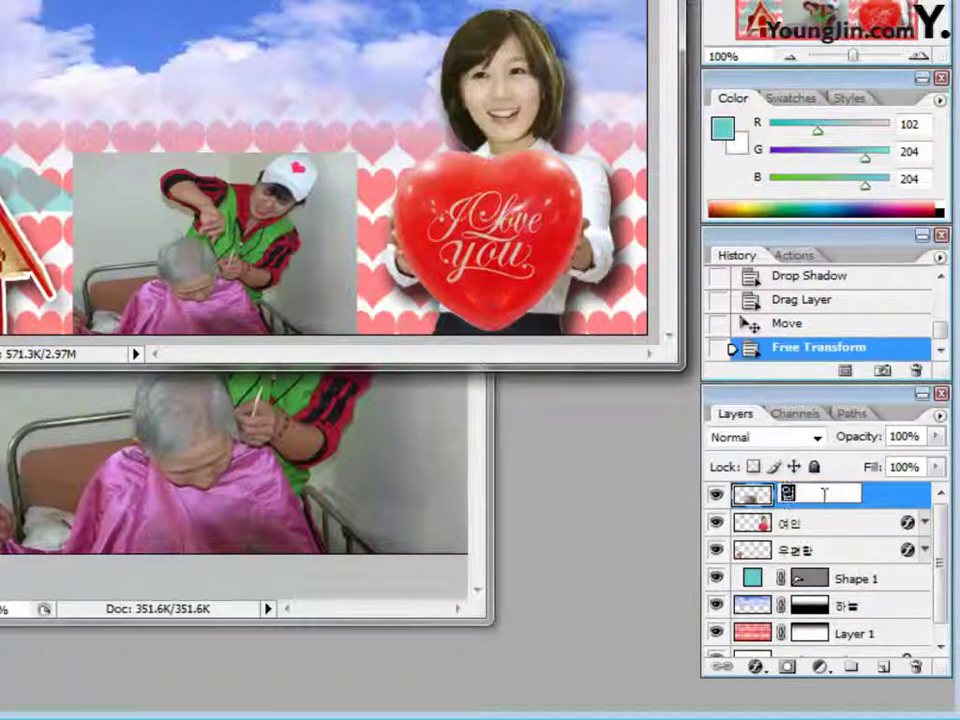
key(Return)
Draw a rounded rectangle with 10 px radius in color #666600 just inside the haircut photo's edges, directly above the 여인 layer.
click(824, 534)
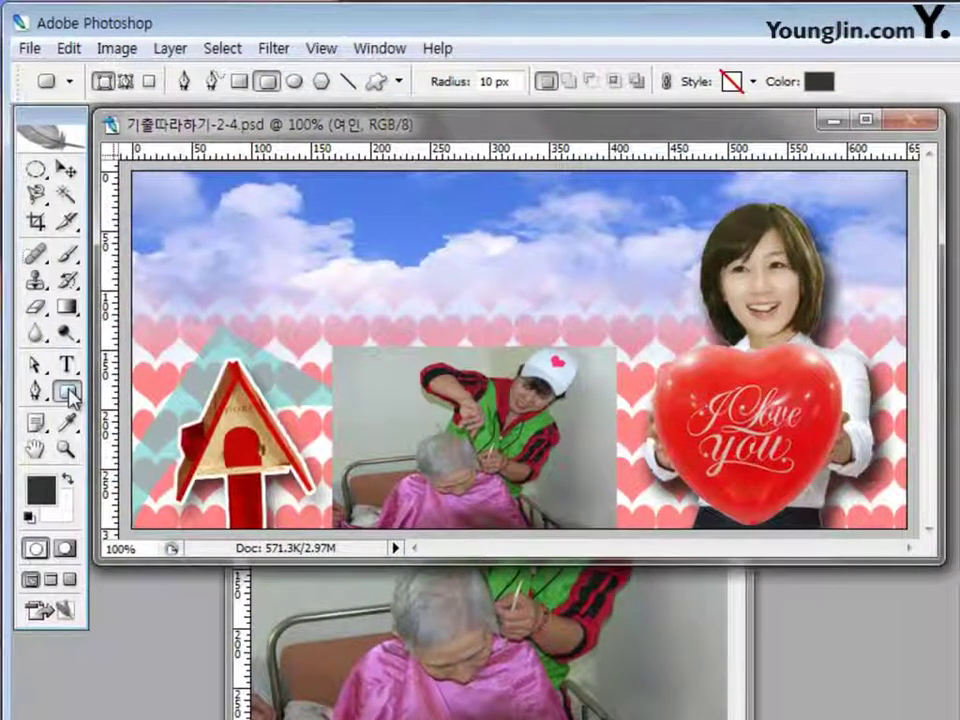
right_click(72, 398)
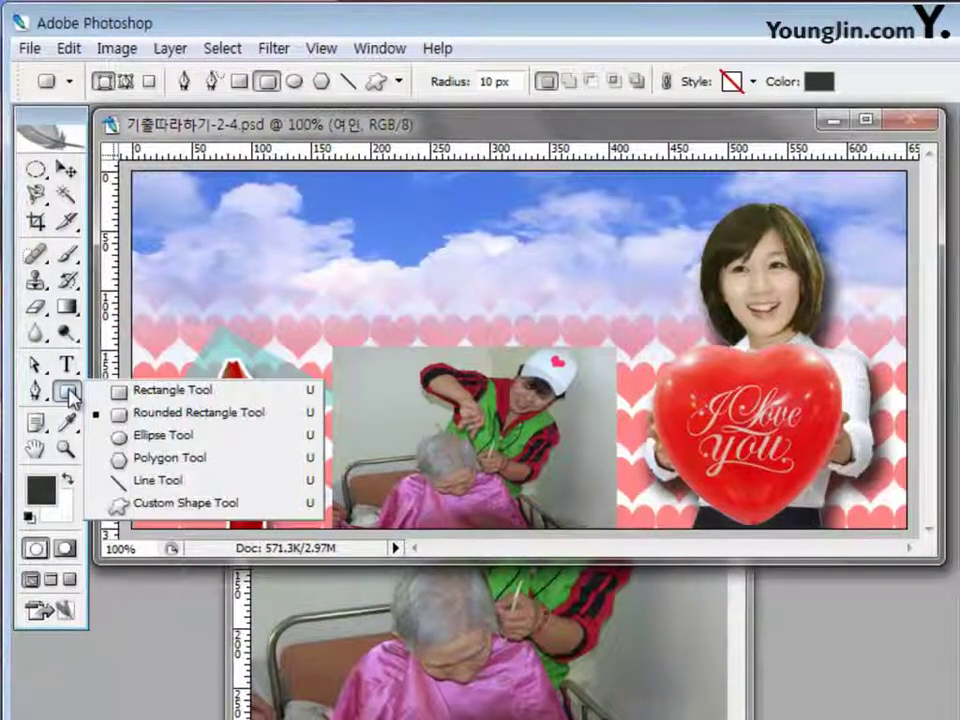
click(157, 413)
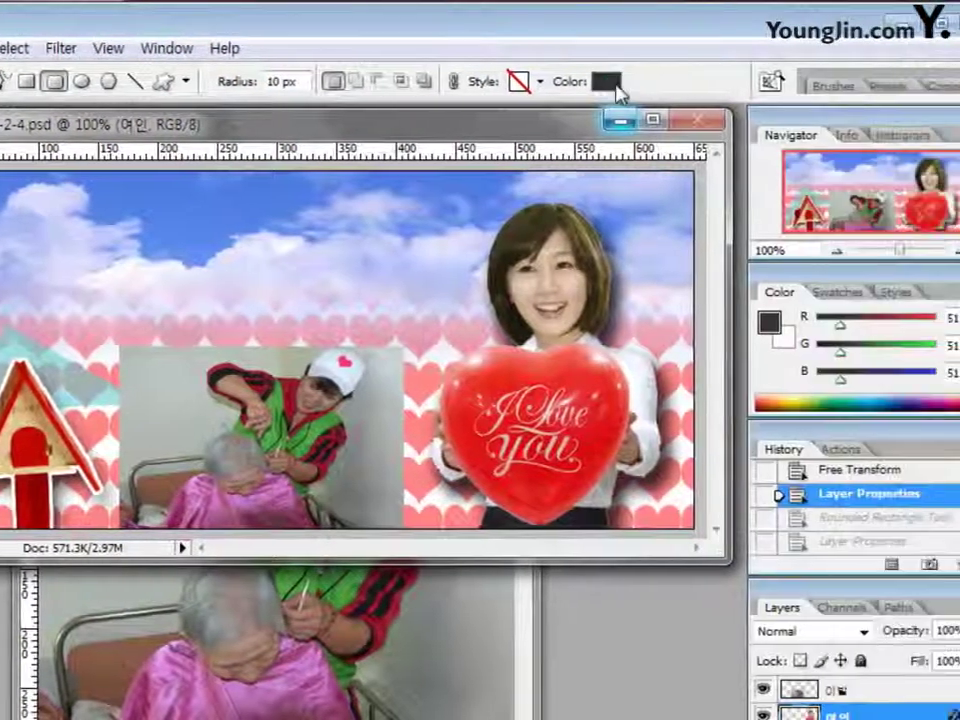
click(806, 82)
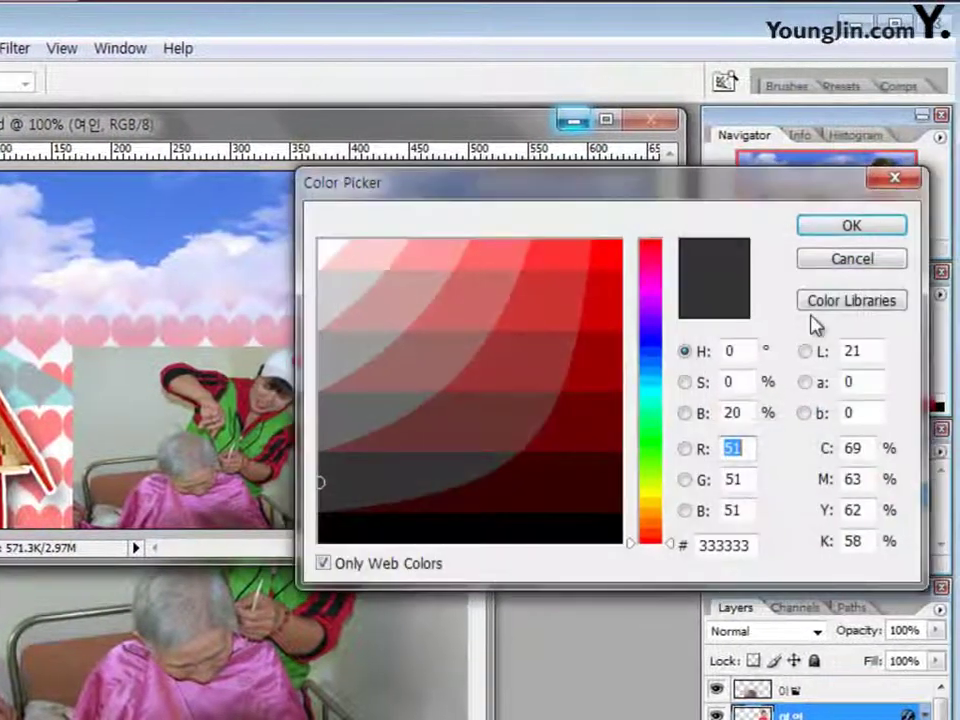
click(750, 540)
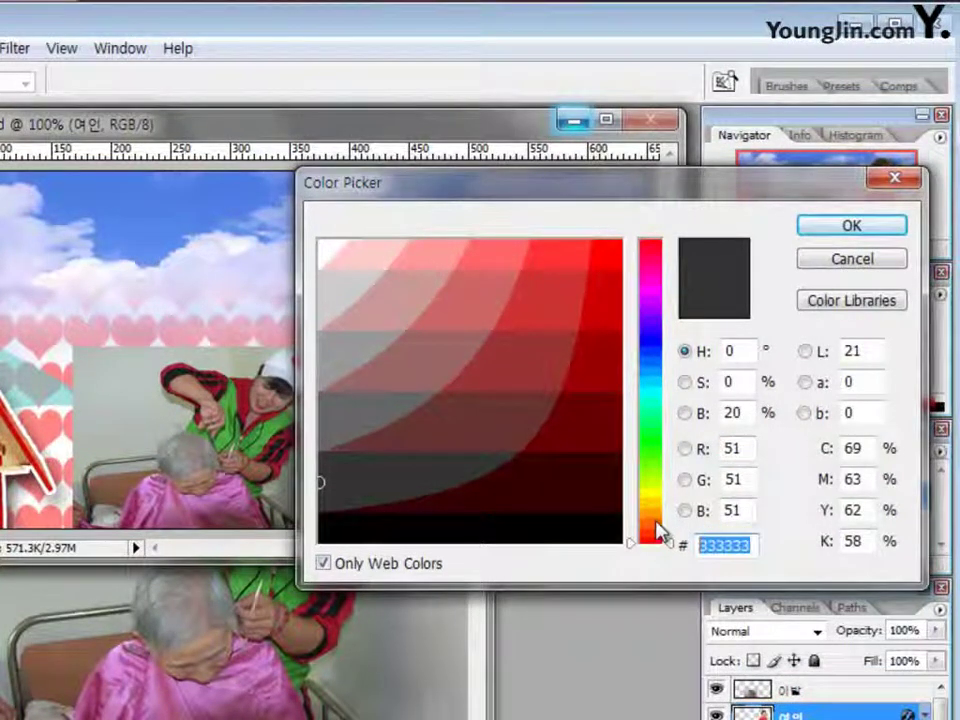
text(666600)
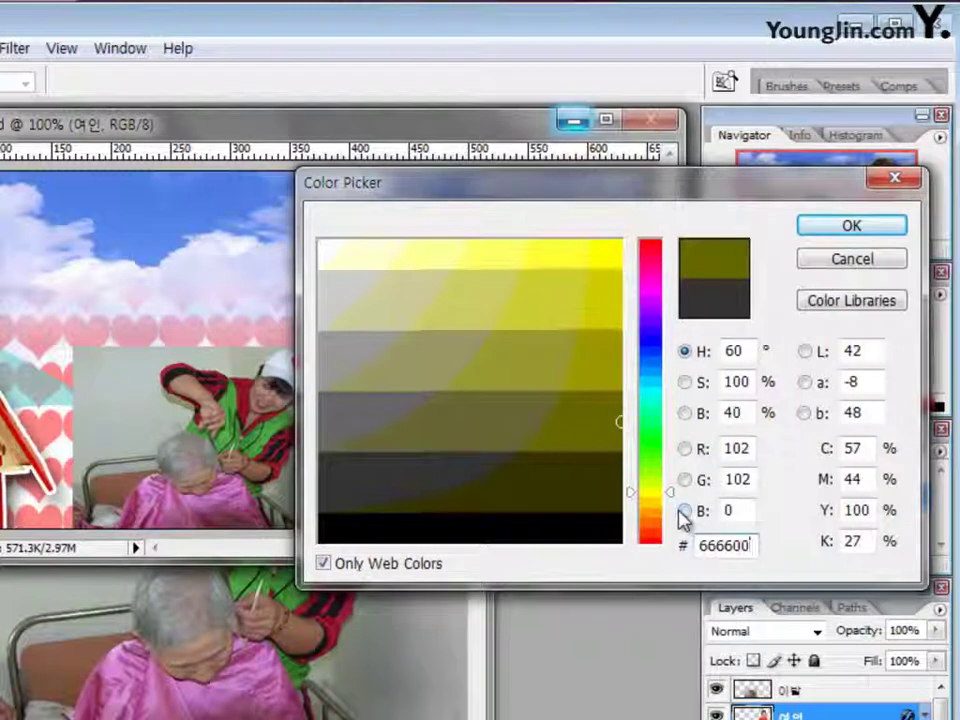
click(852, 226)
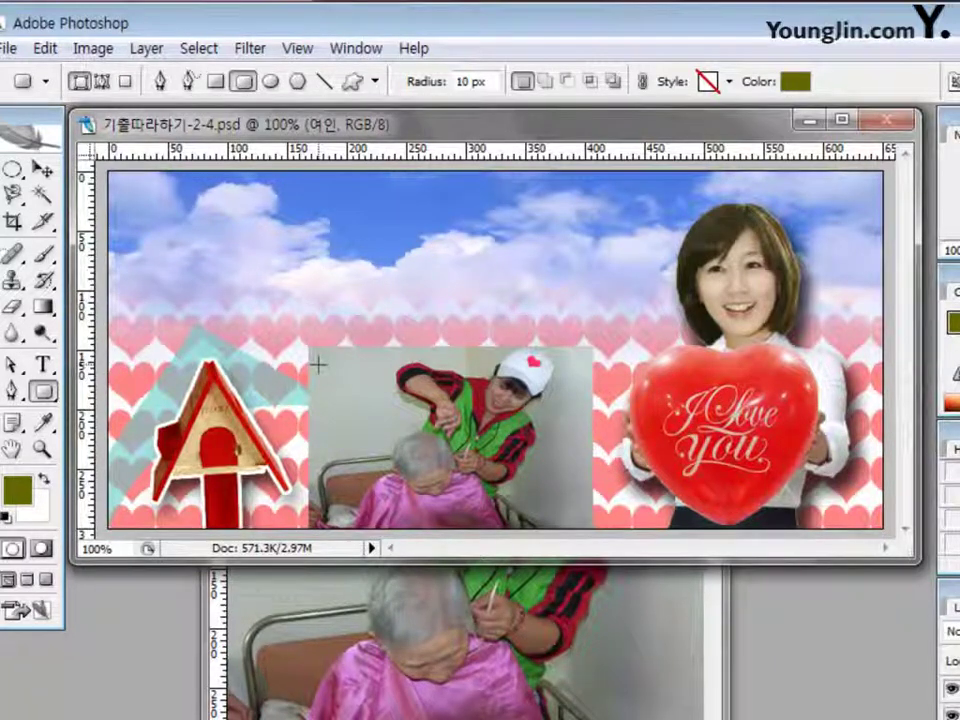
drag(318, 364, 570, 510)
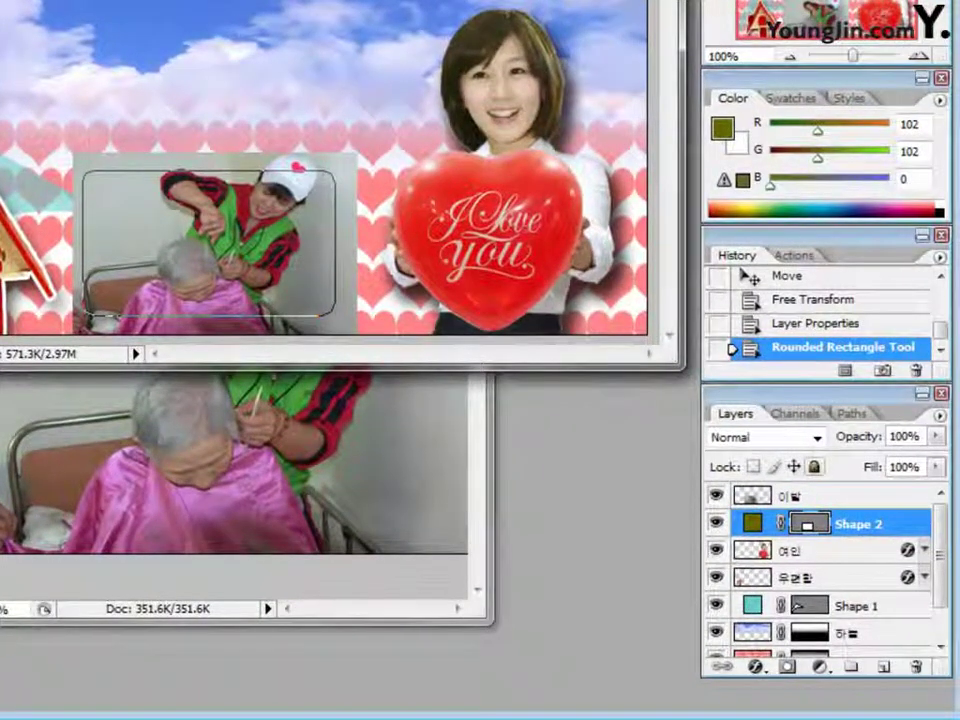
Rename the rounded rectangle's shape layer 사각형.
double_click(864, 526)
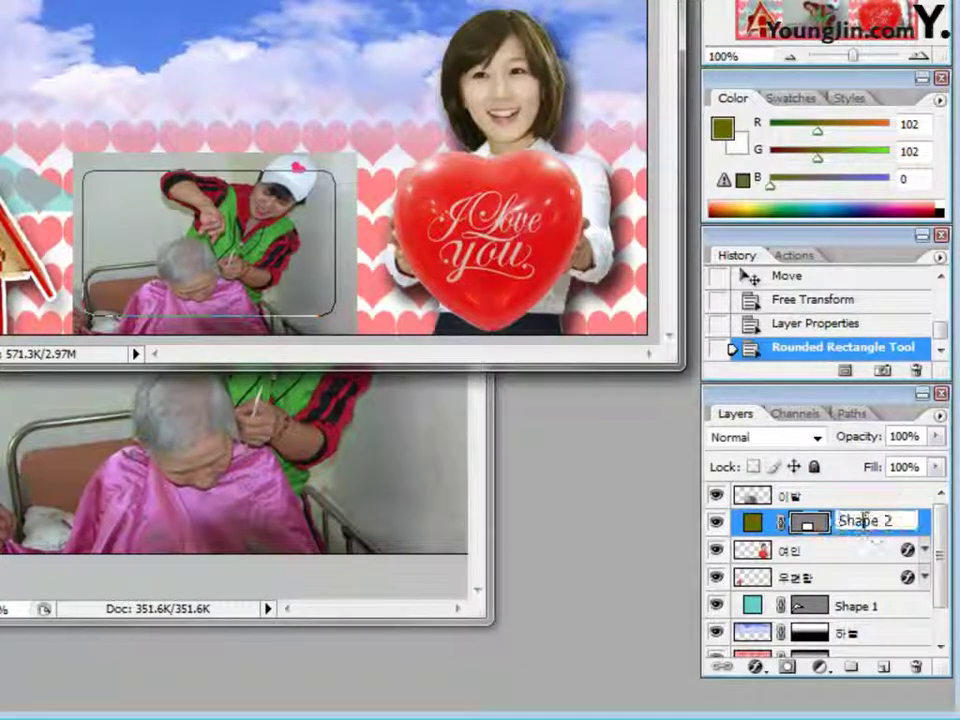
text(ㅅ)
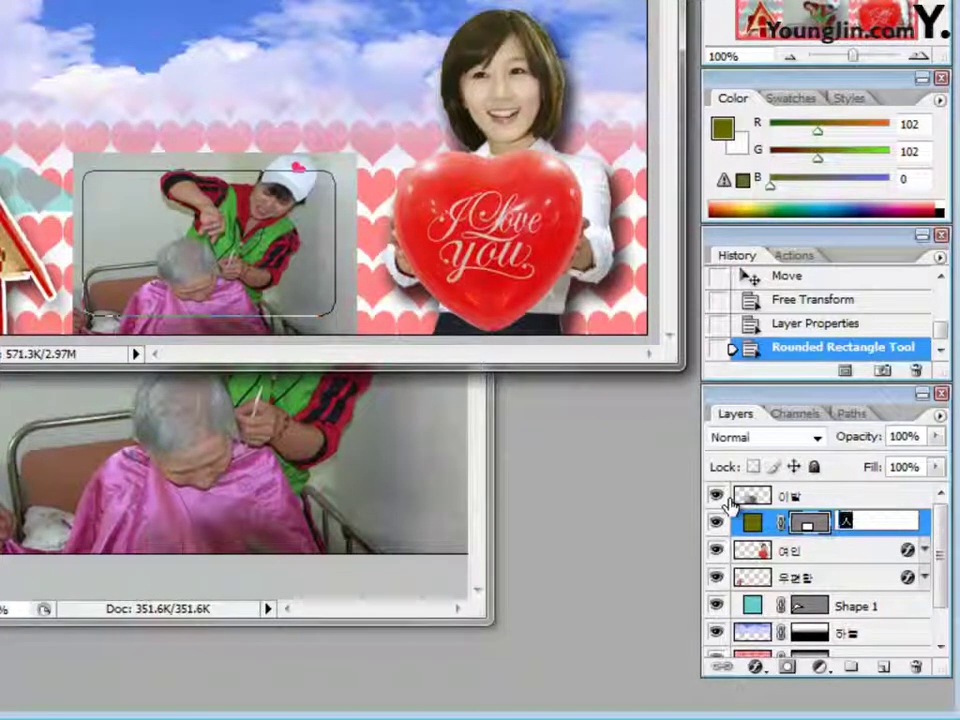
text(ㅏㄱㅏㄱㅎㅕㅇ)
key(Return)
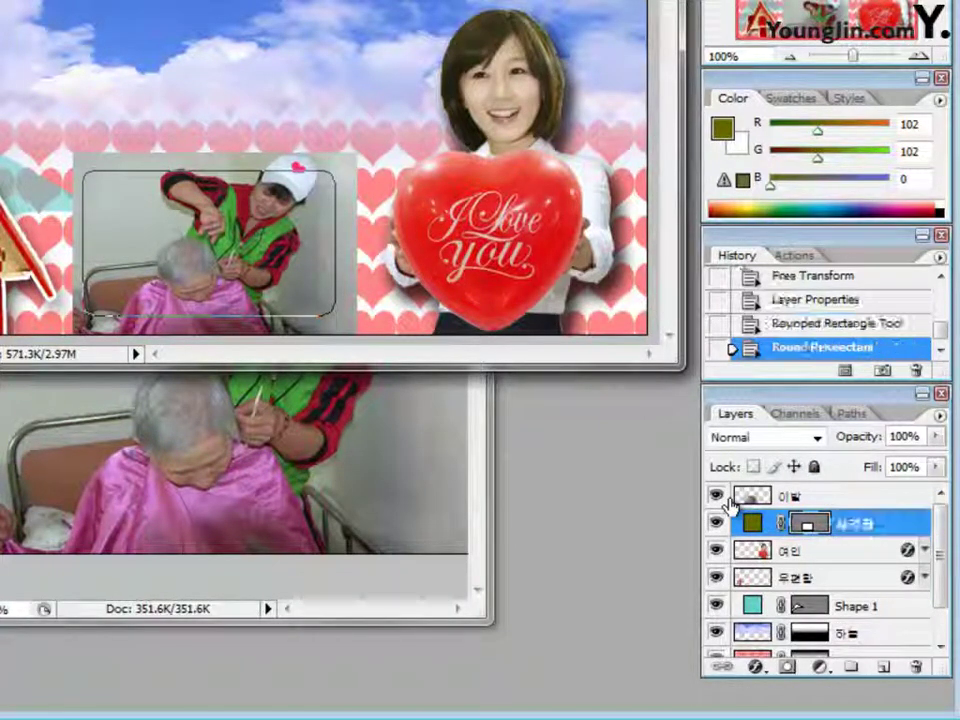
Clip the 이발 photo layer to the 사각형 shape with a clipping mask and clear the selection.
alt+click(858, 512)
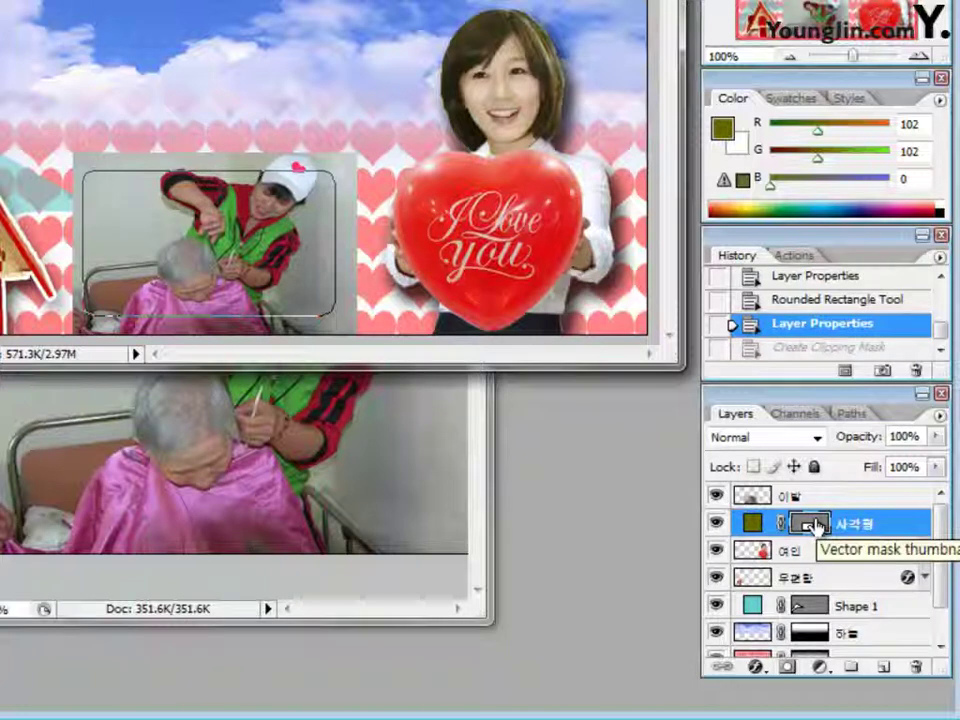
ctrl+click(816, 526)
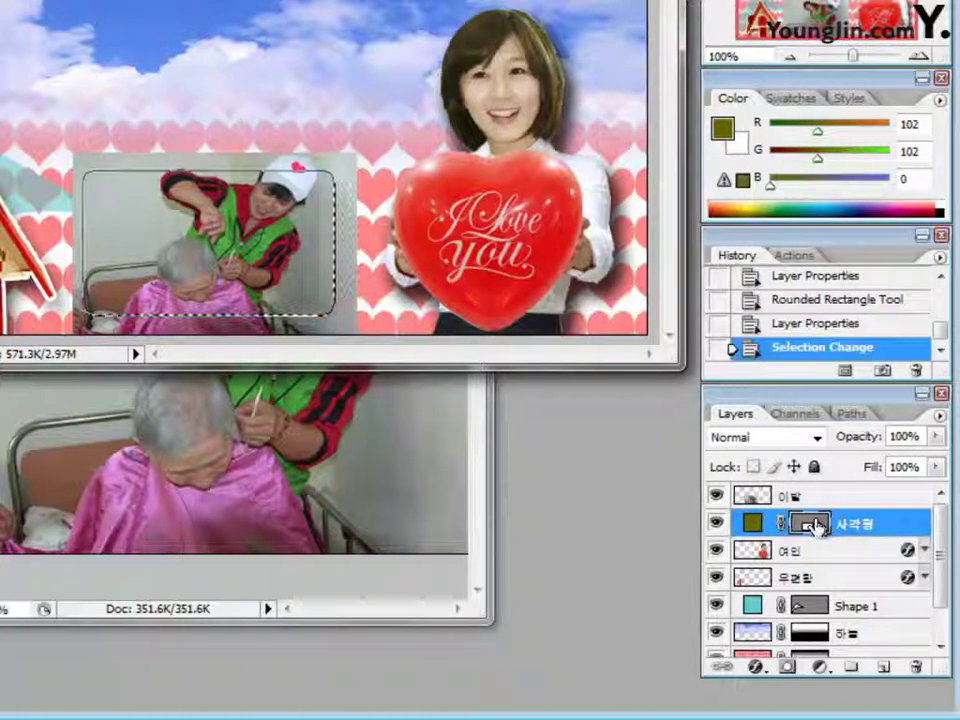
alt+click(876, 510)
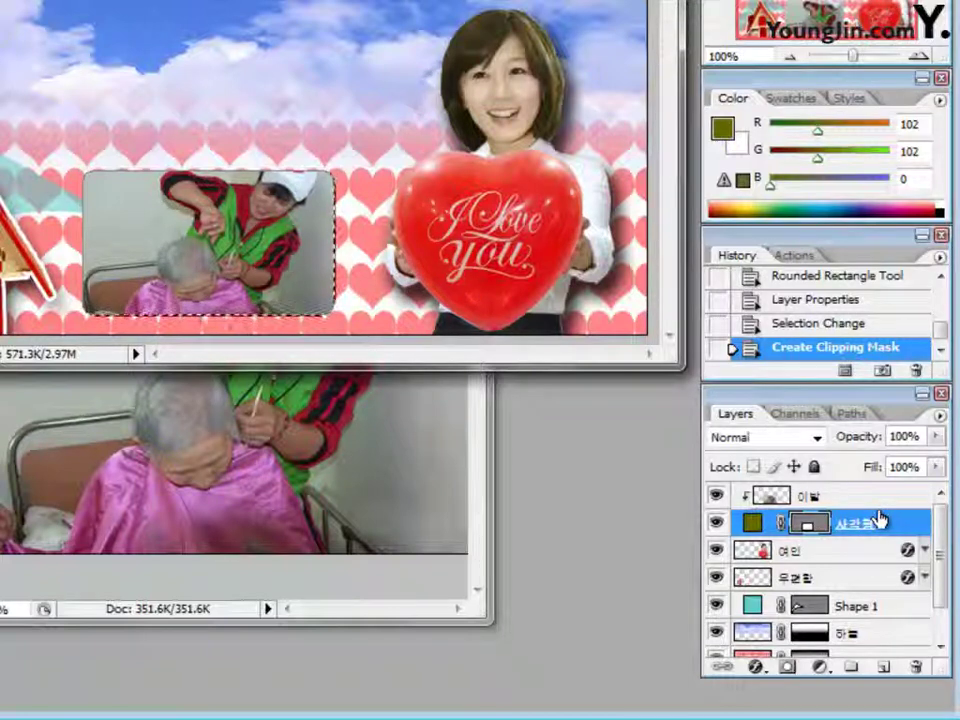
key(ctrl+d)
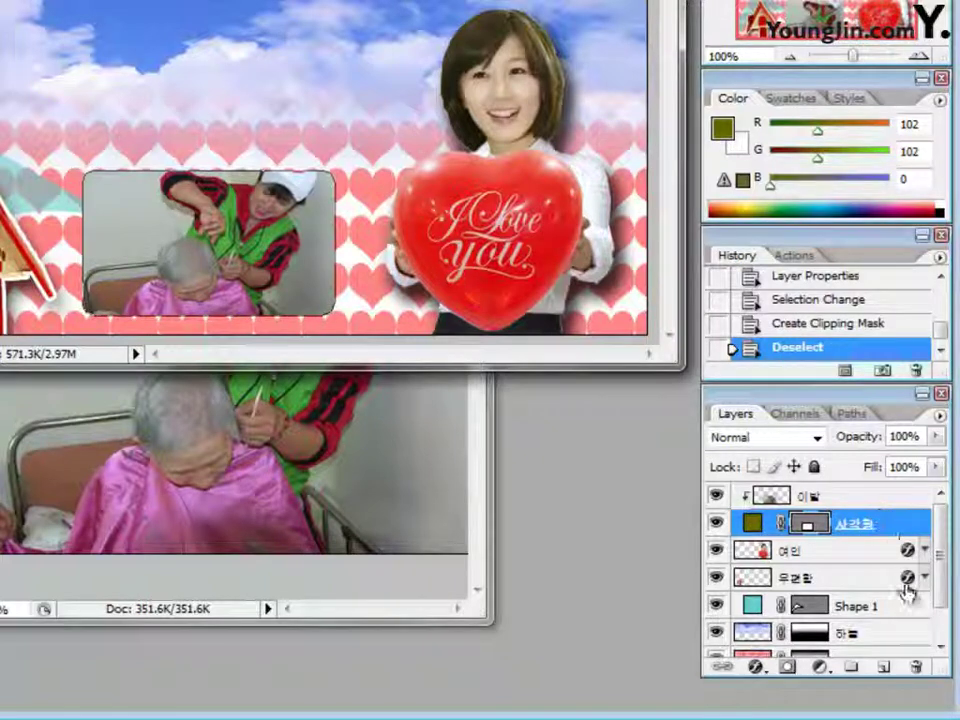
Add a 3 px white (#ffffff) outside Stroke to the 사각형 layer.
click(757, 667)
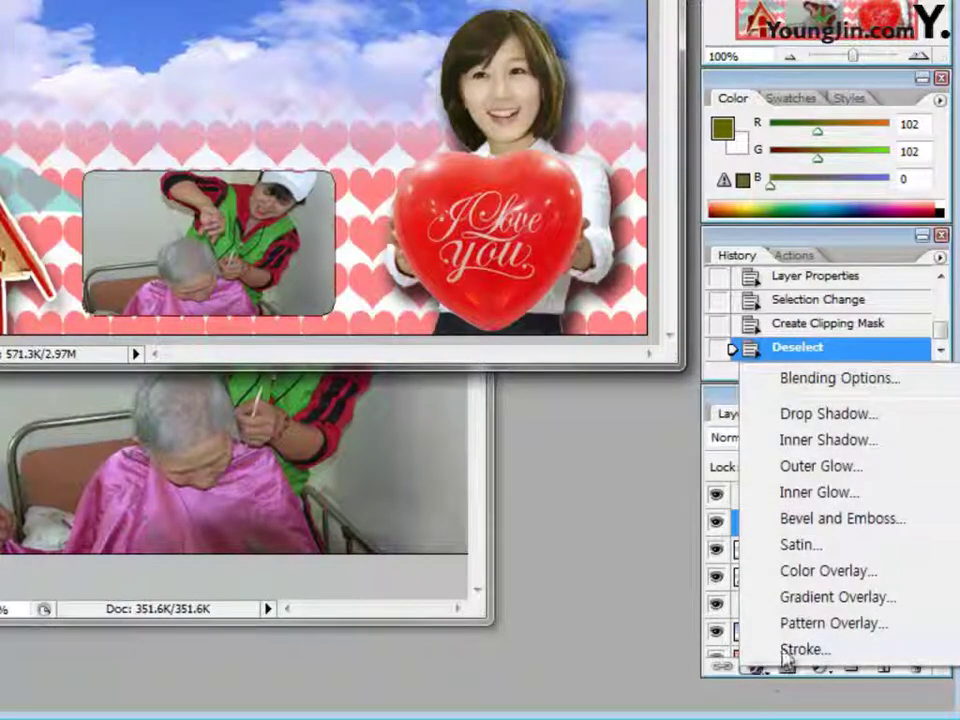
click(795, 650)
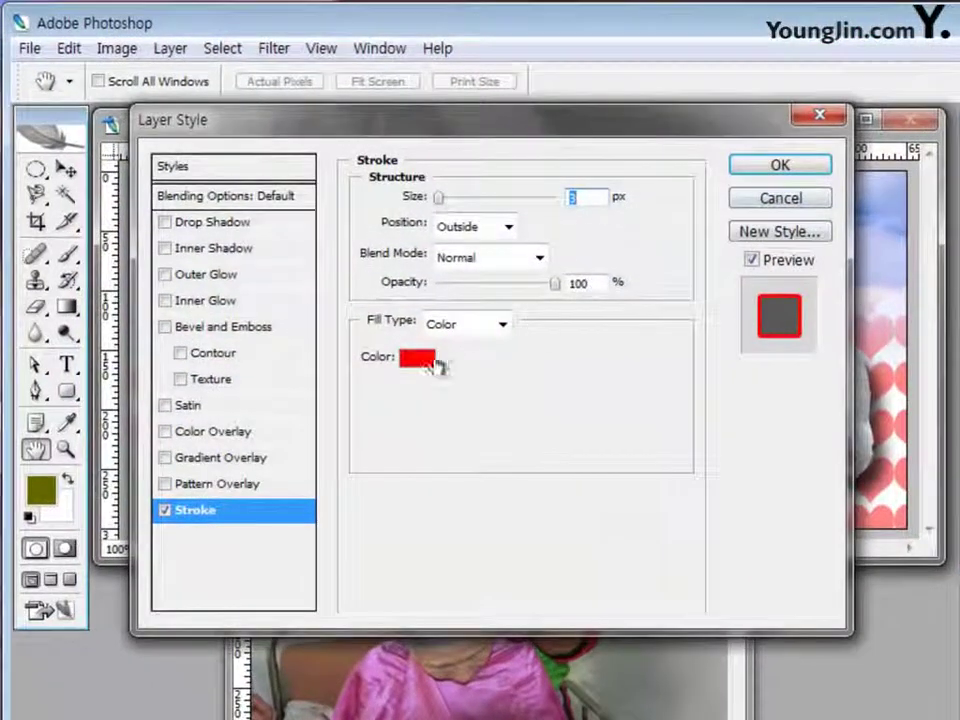
click(432, 362)
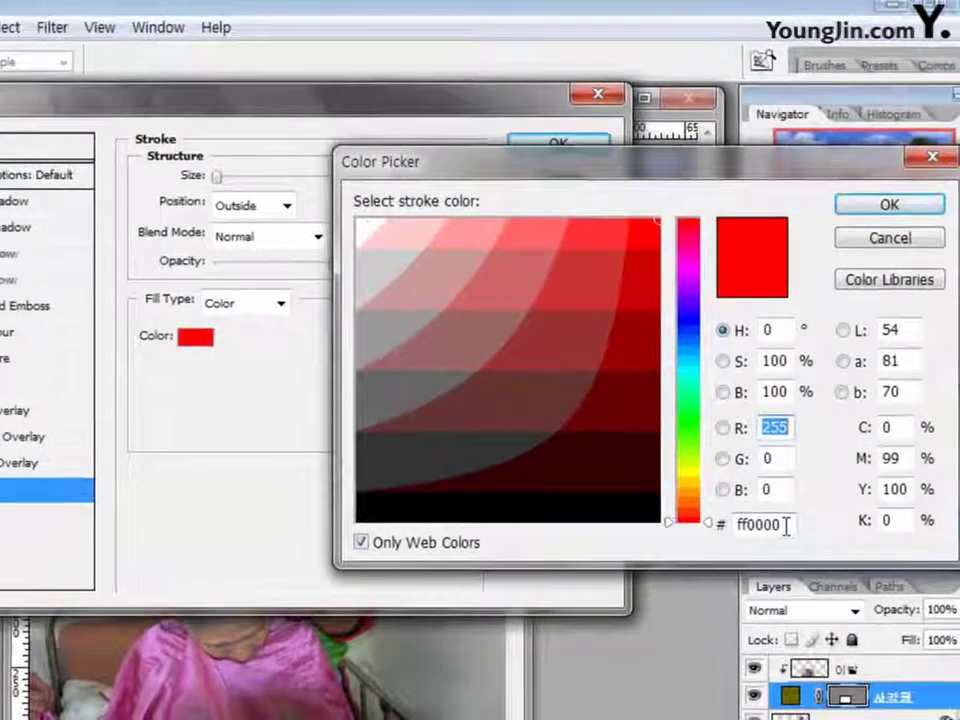
click(760, 523)
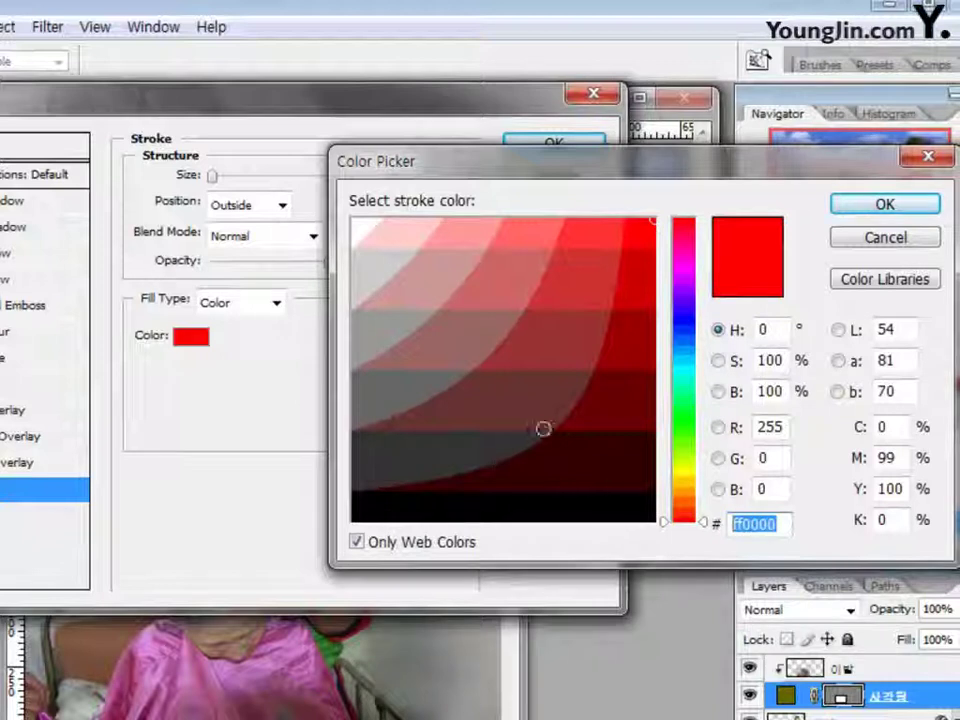
click(361, 230)
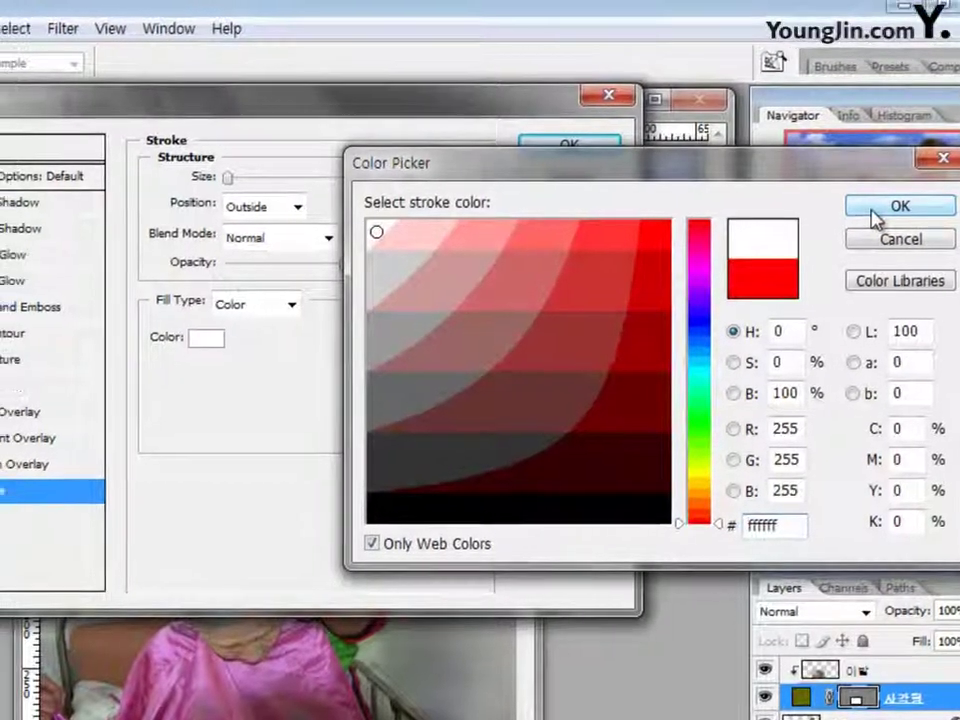
click(860, 204)
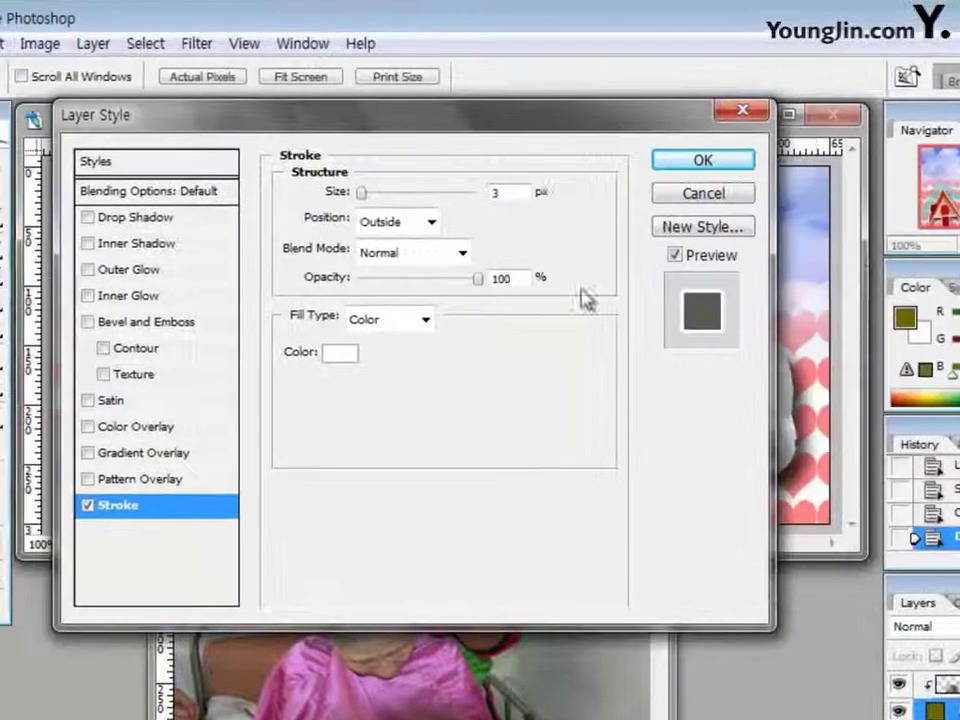
Add a Drop Shadow to the 사각형 layer with a 16 px distance, 8% spread and 9 px size.
click(150, 219)
drag(366, 125, 666, 214)
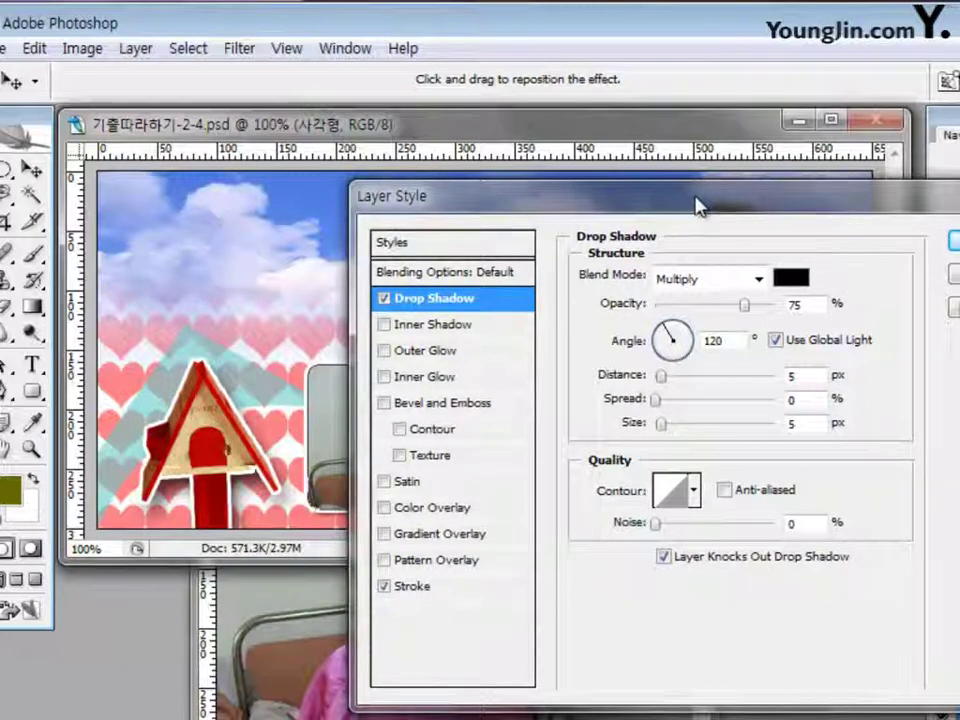
click(754, 107)
click(795, 375)
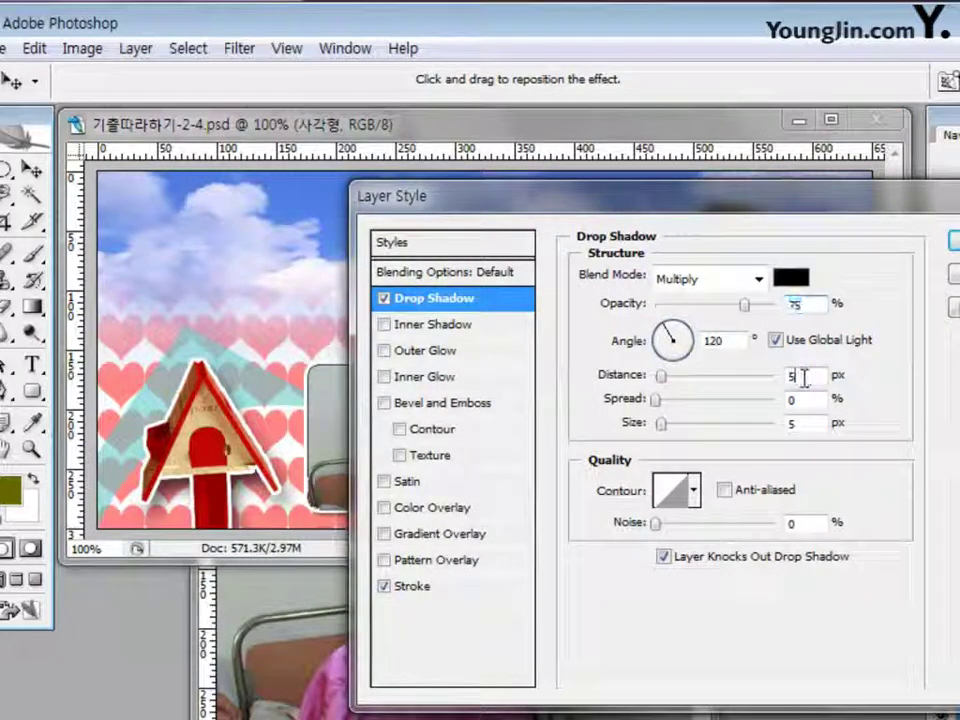
key(BackSpace)
text(16)
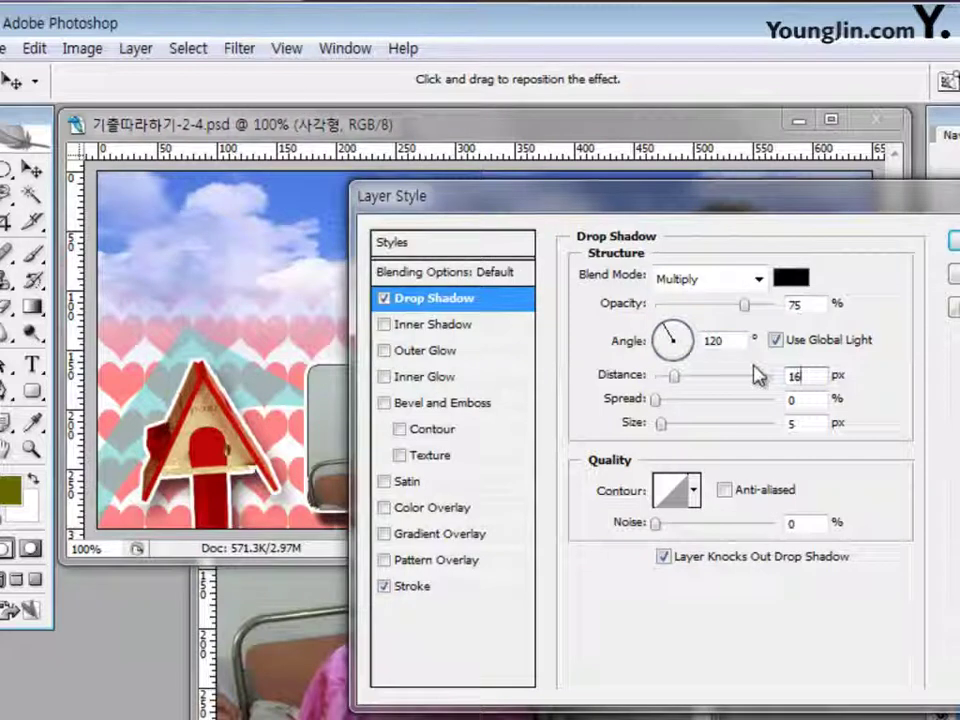
text(8)
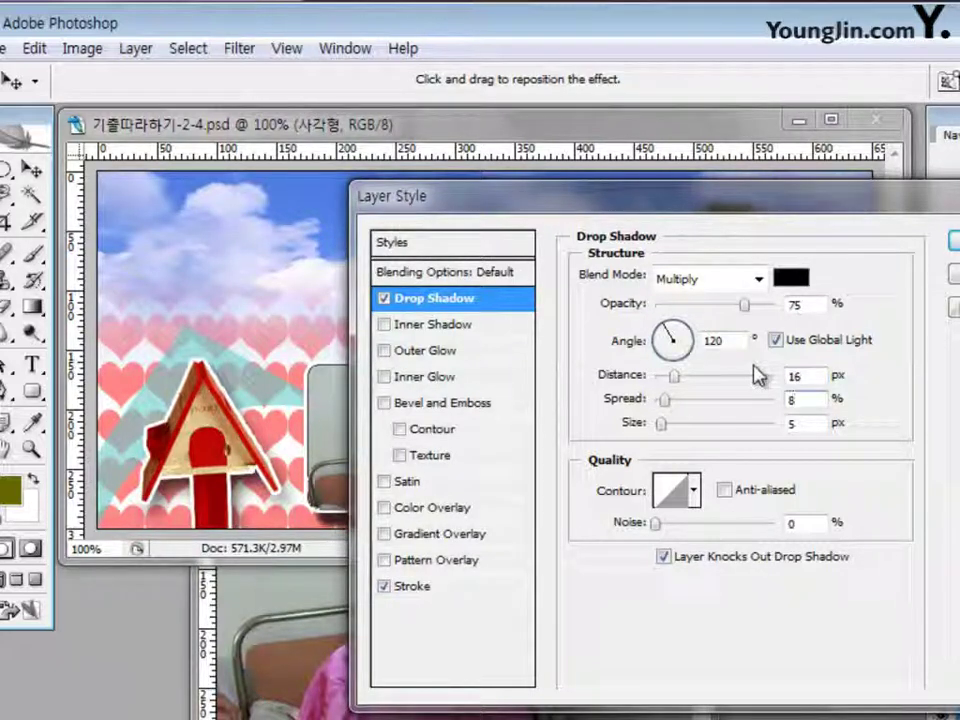
text(9)
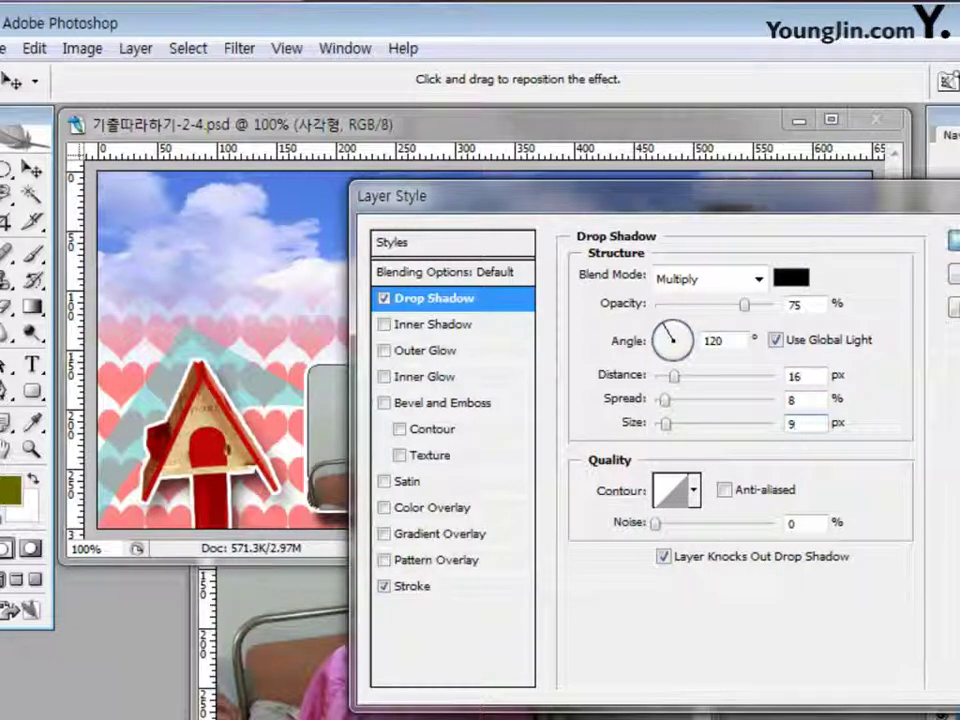
key(Return)
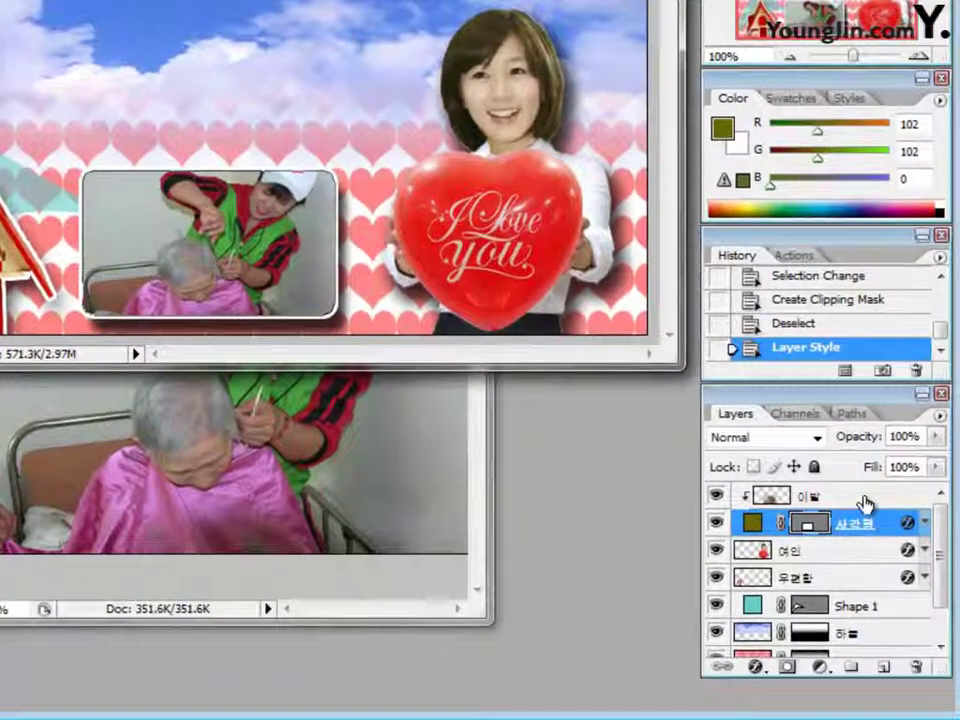
Draw an unstyled #cc0033 rectangle about 55 px tall across the full canvas width, on a shape layer above 이발.
click(959, 692)
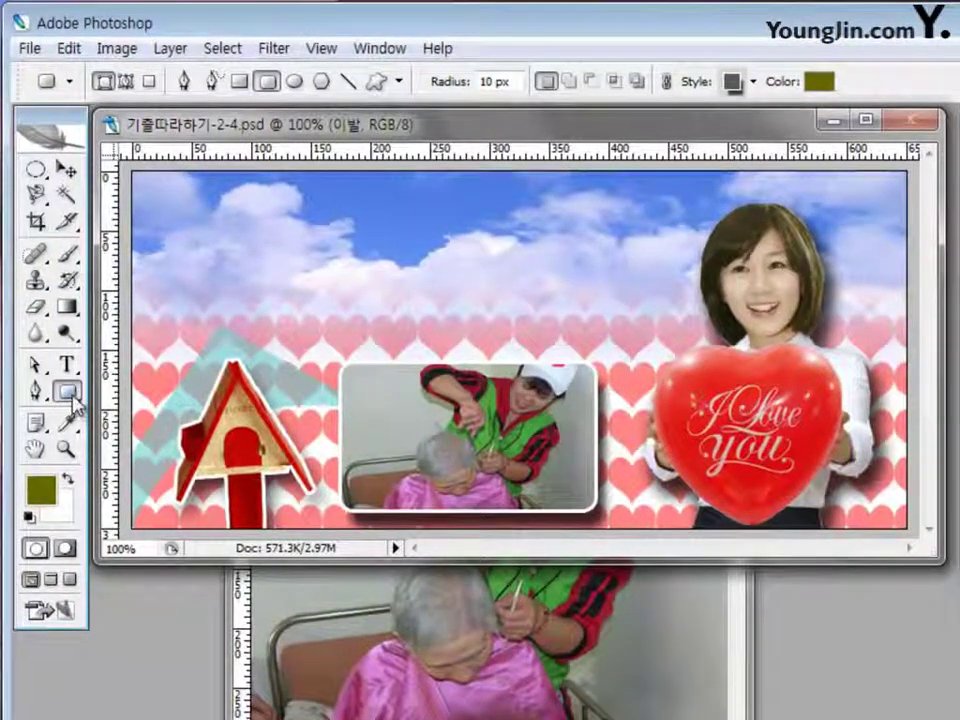
drag(66, 398, 122, 391)
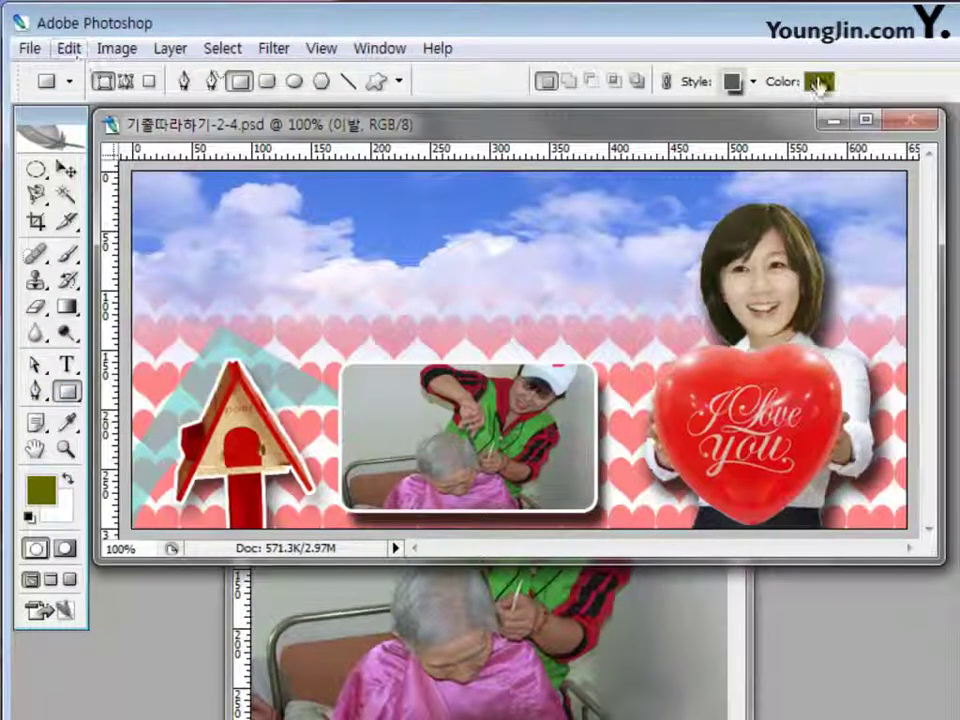
click(754, 84)
click(614, 129)
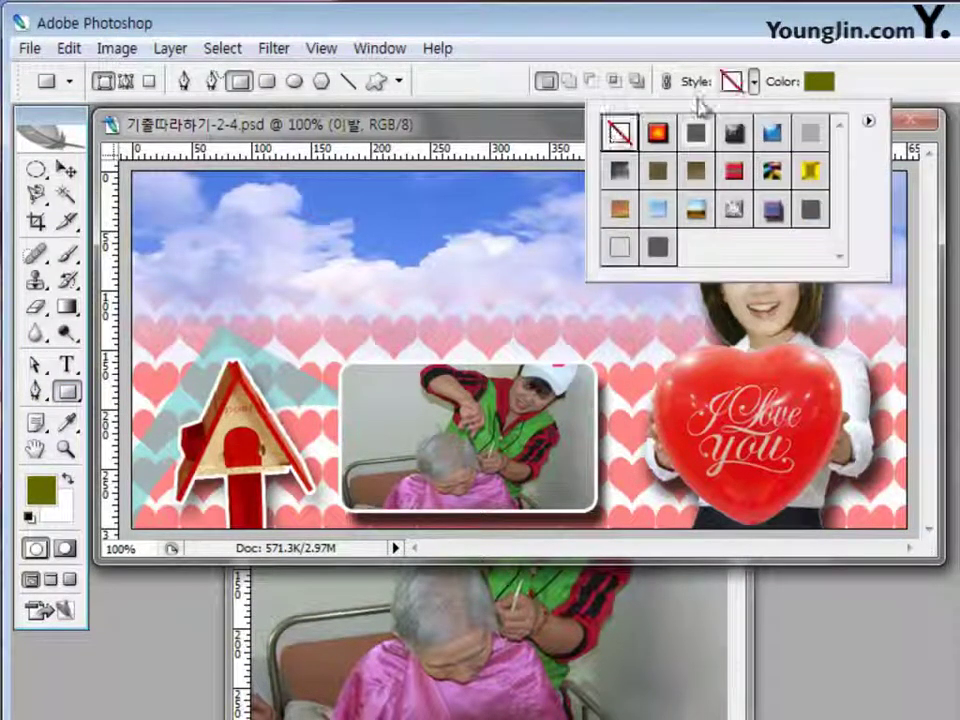
click(817, 83)
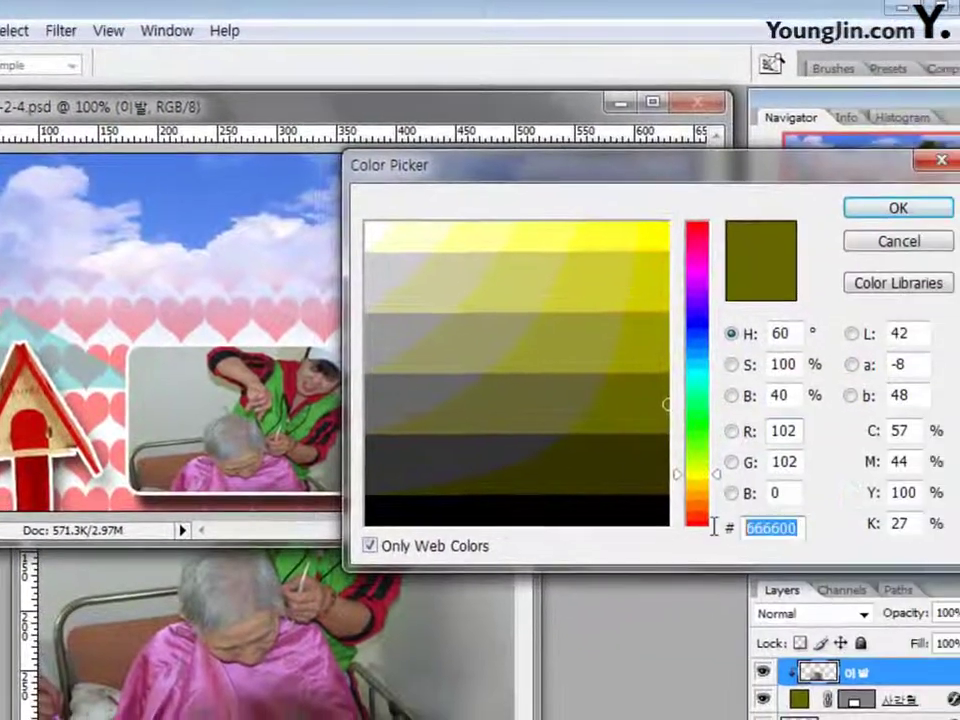
key(BackSpace)
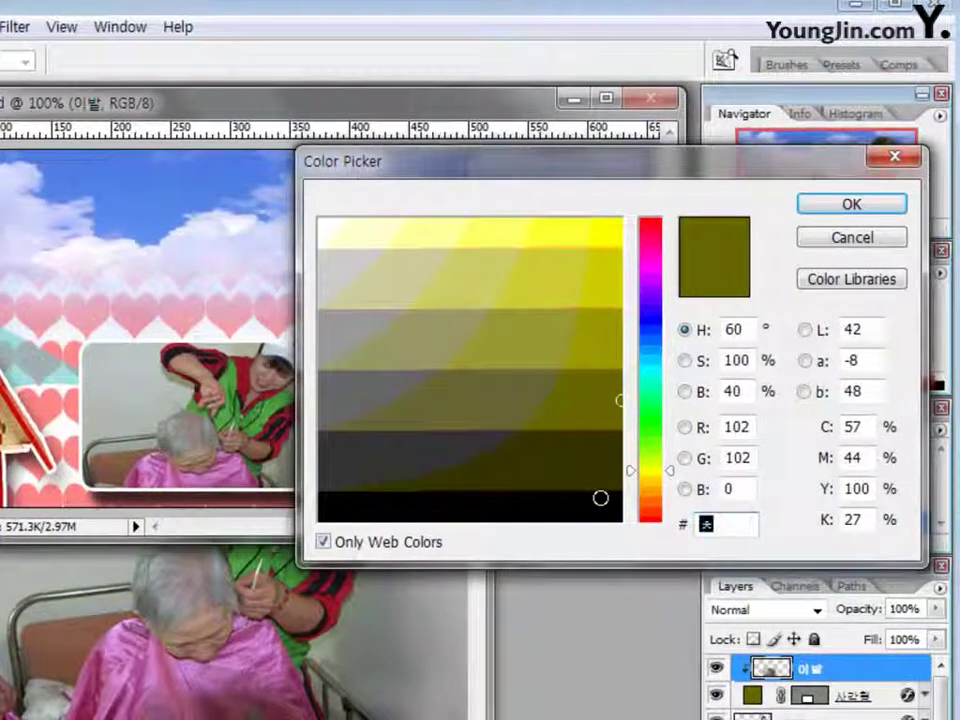
text(cc0033)
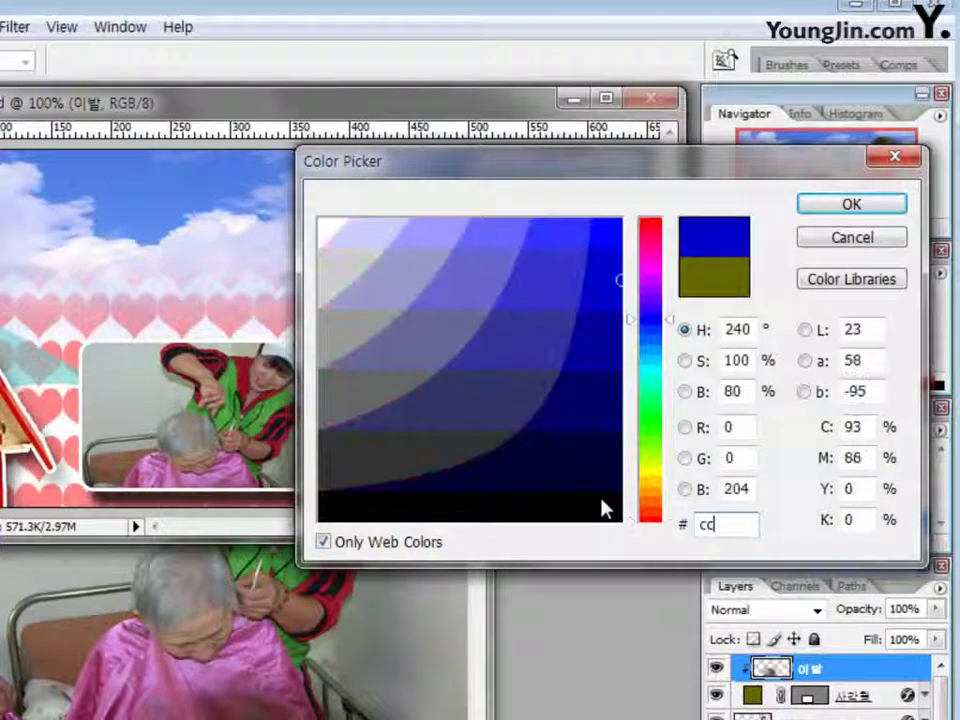
click(855, 205)
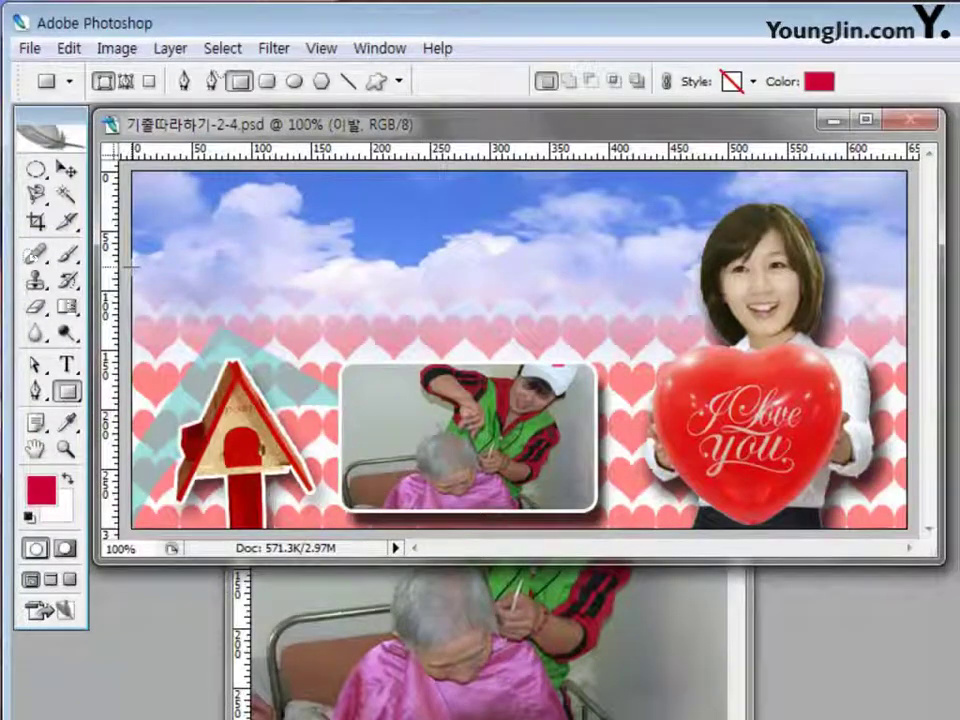
drag(0, 245, 440, 301)
drag(702, 323, 915, 333)
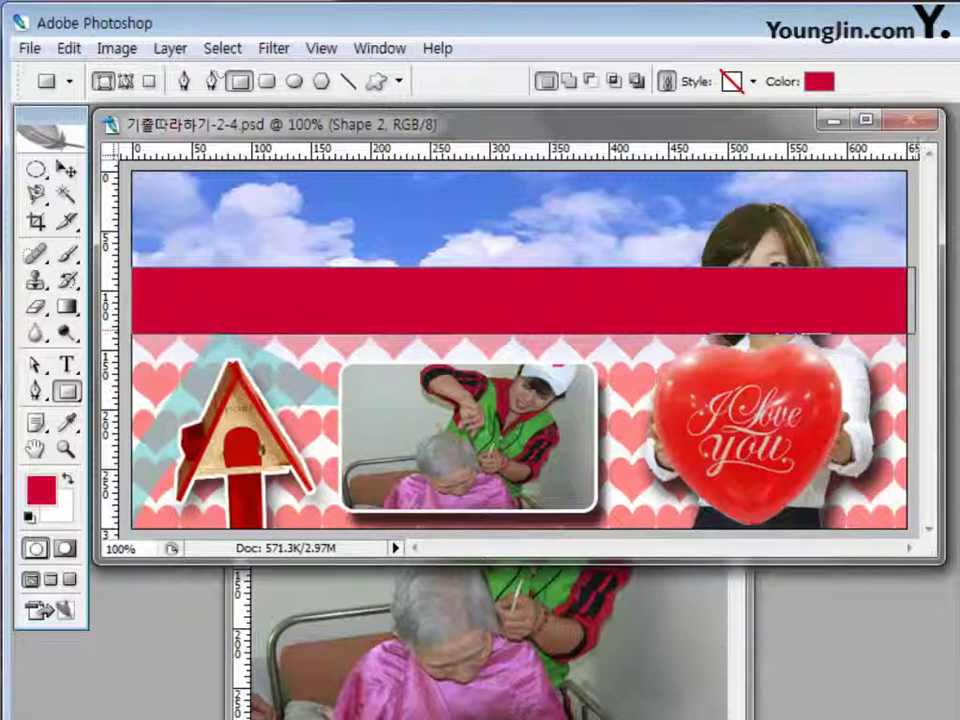
Lower the red bar's top edge so it is about 40 px tall, and move the 여인 layer above it.
key(ctrl+t)
drag(523, 268, 523, 286)
key(Return)
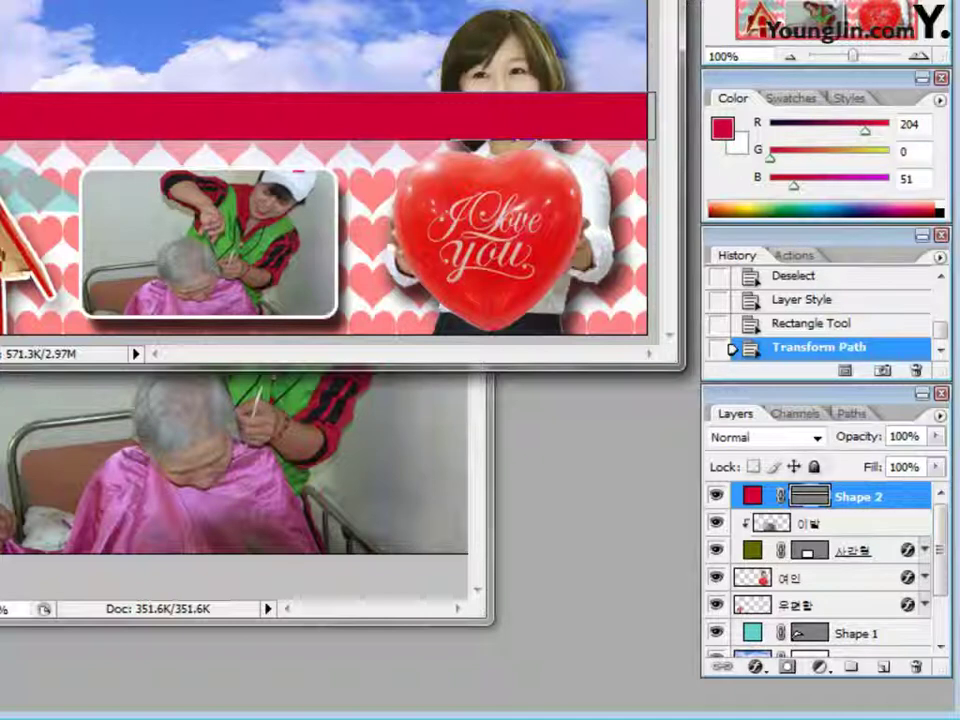
click(862, 580)
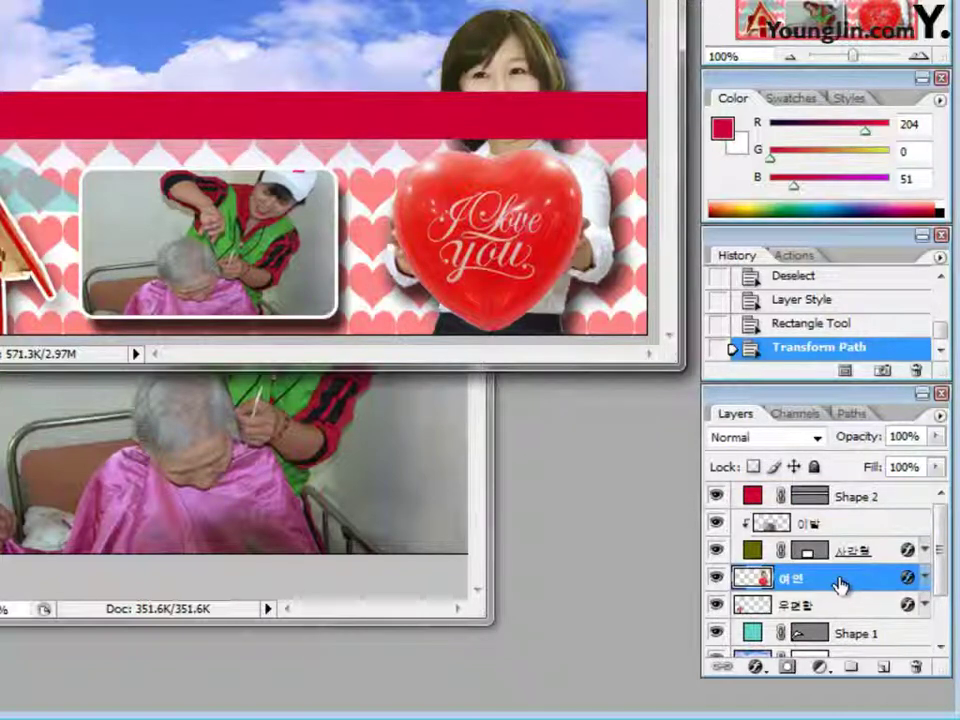
drag(838, 587, 846, 497)
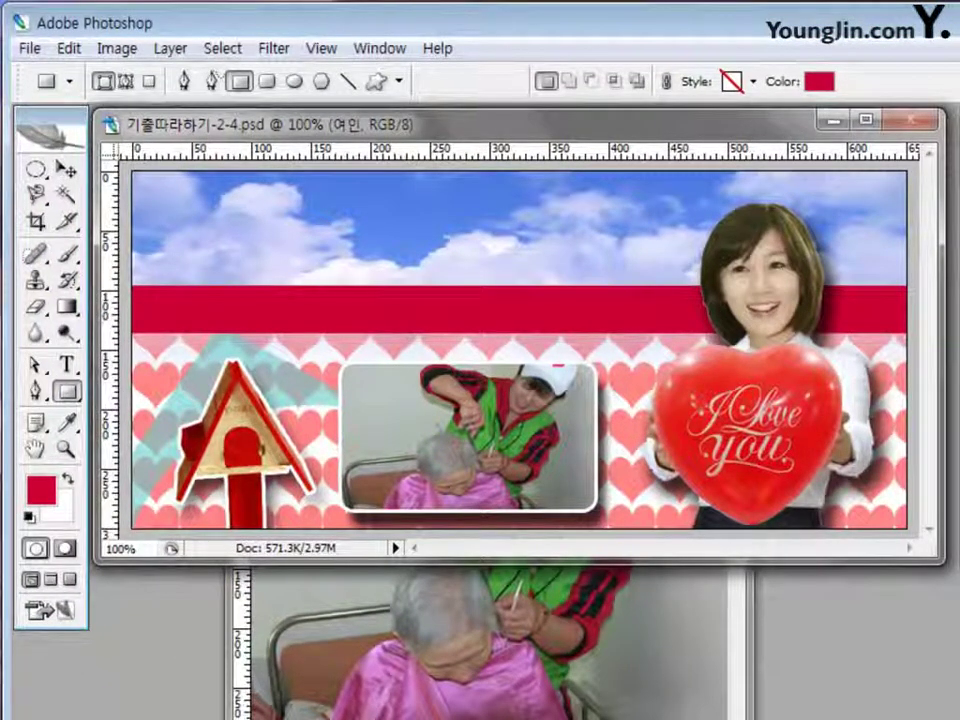
Set the Type tool to the 굴림 font at 15 pt in white (#ffffff).
click(68, 366)
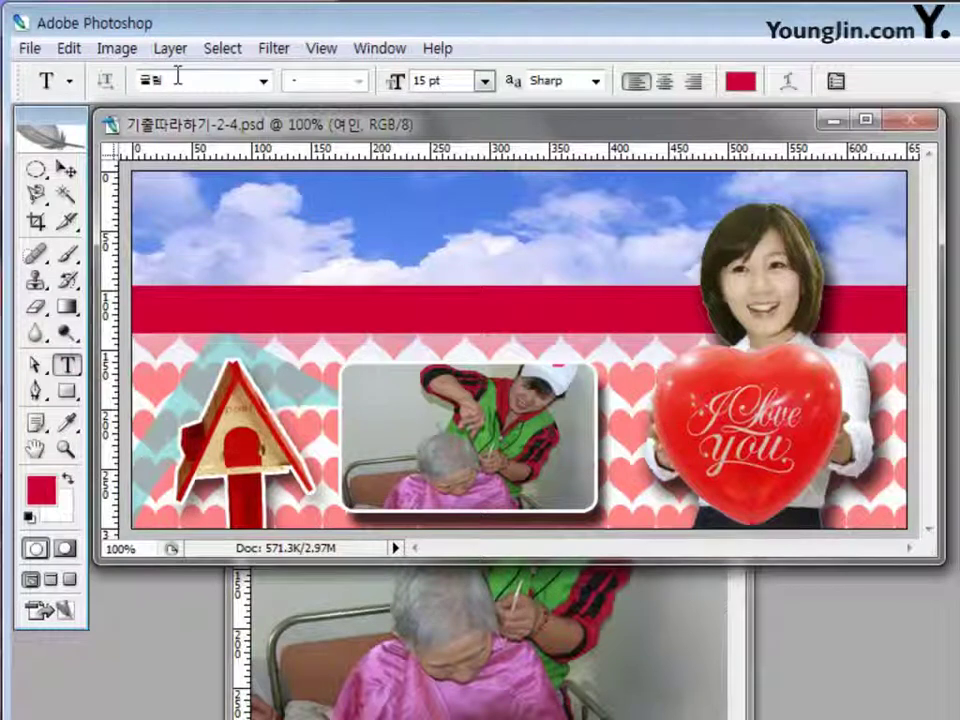
click(263, 81)
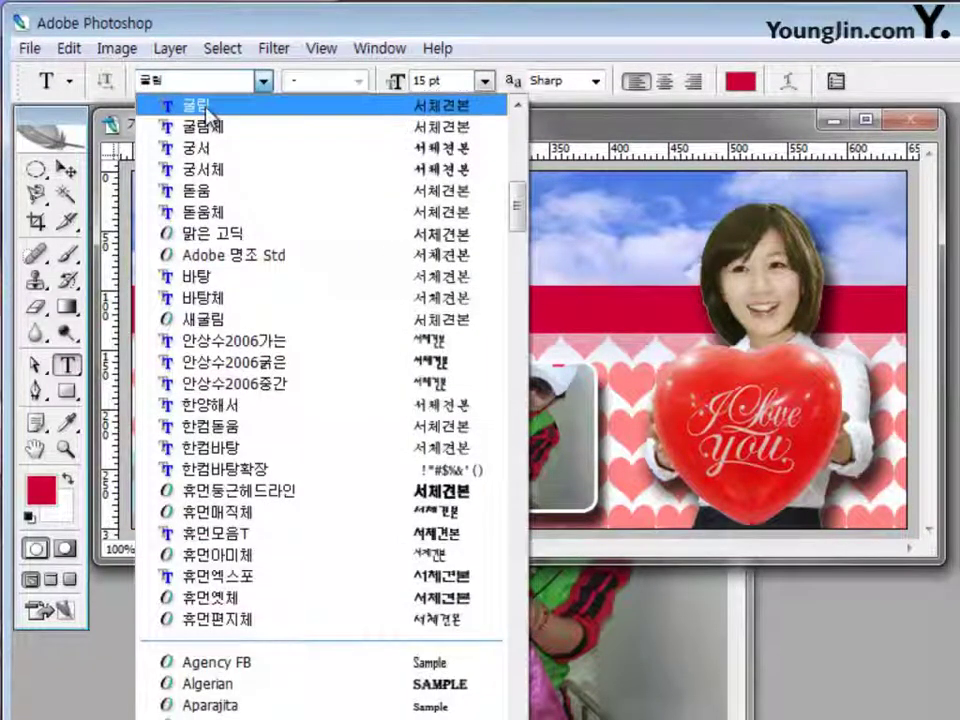
click(315, 105)
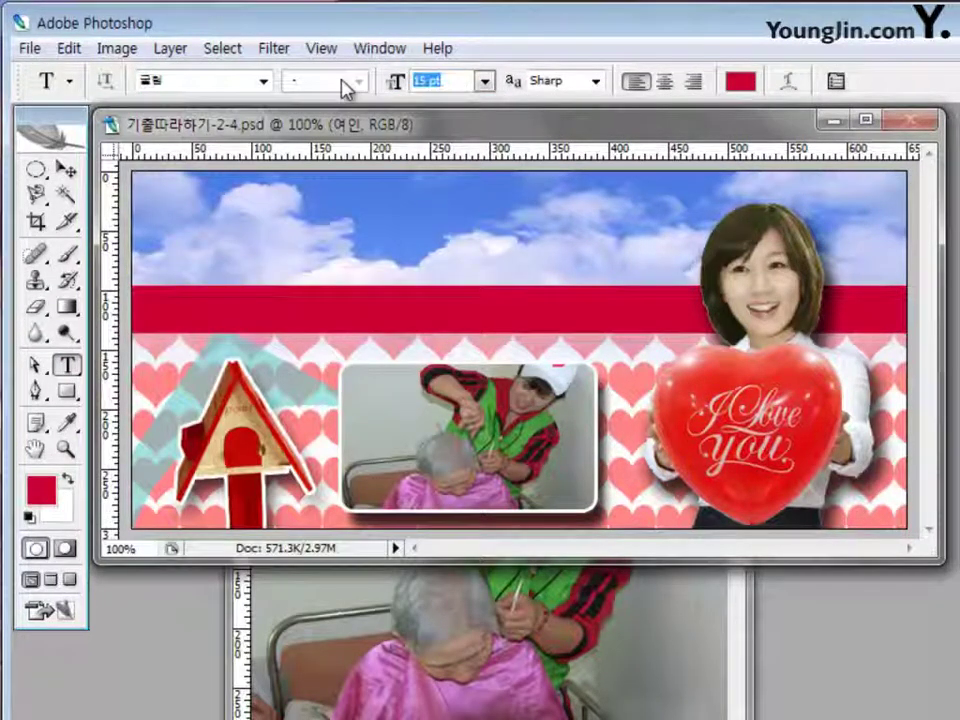
text(15)
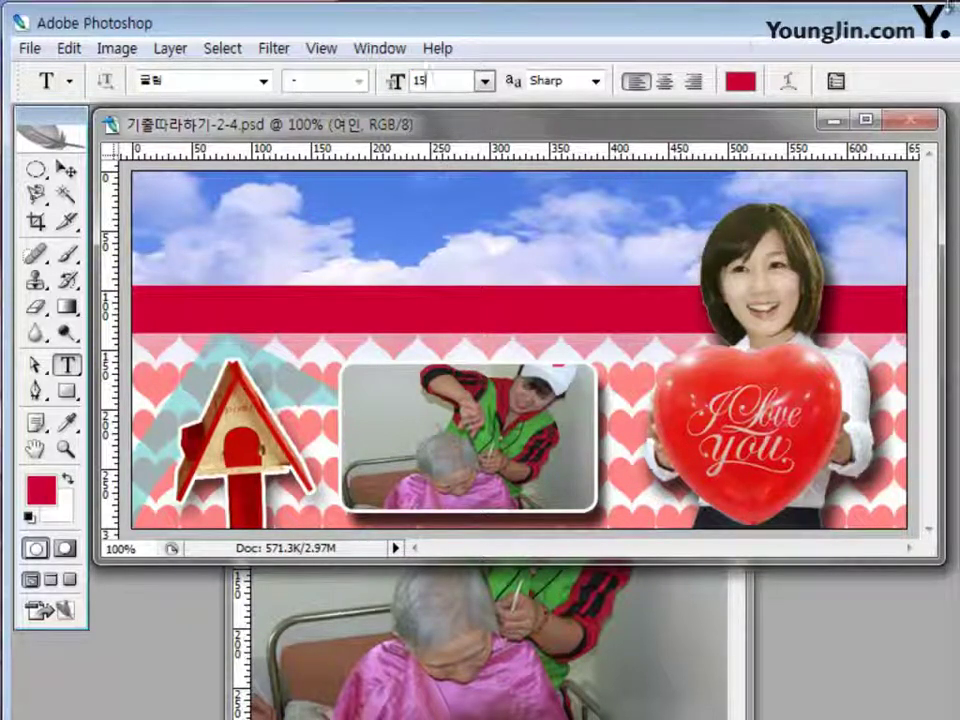
click(745, 80)
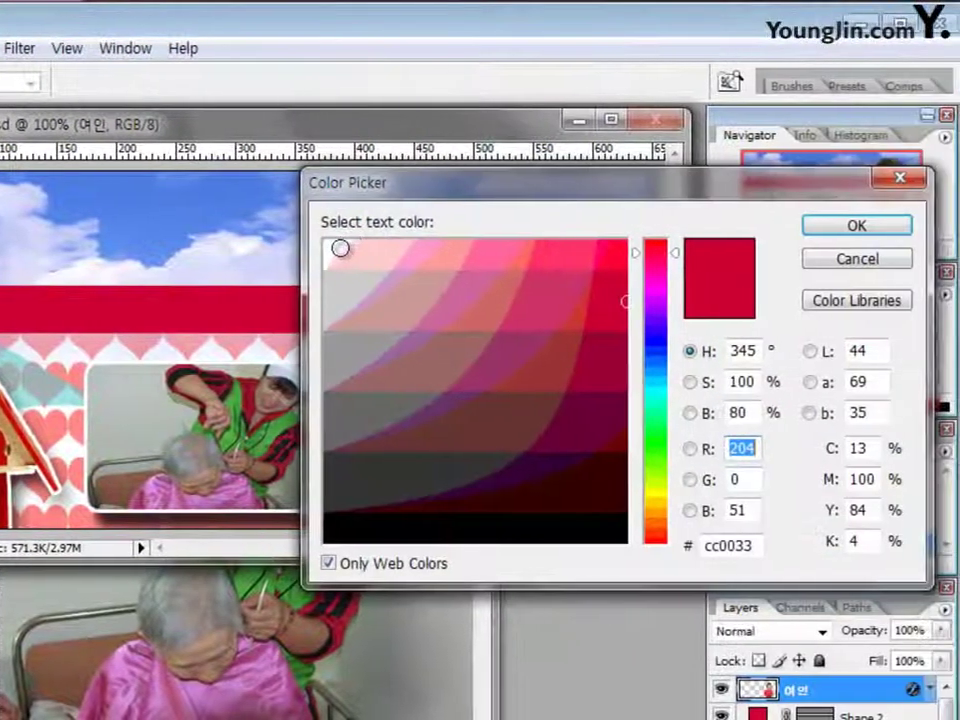
click(334, 247)
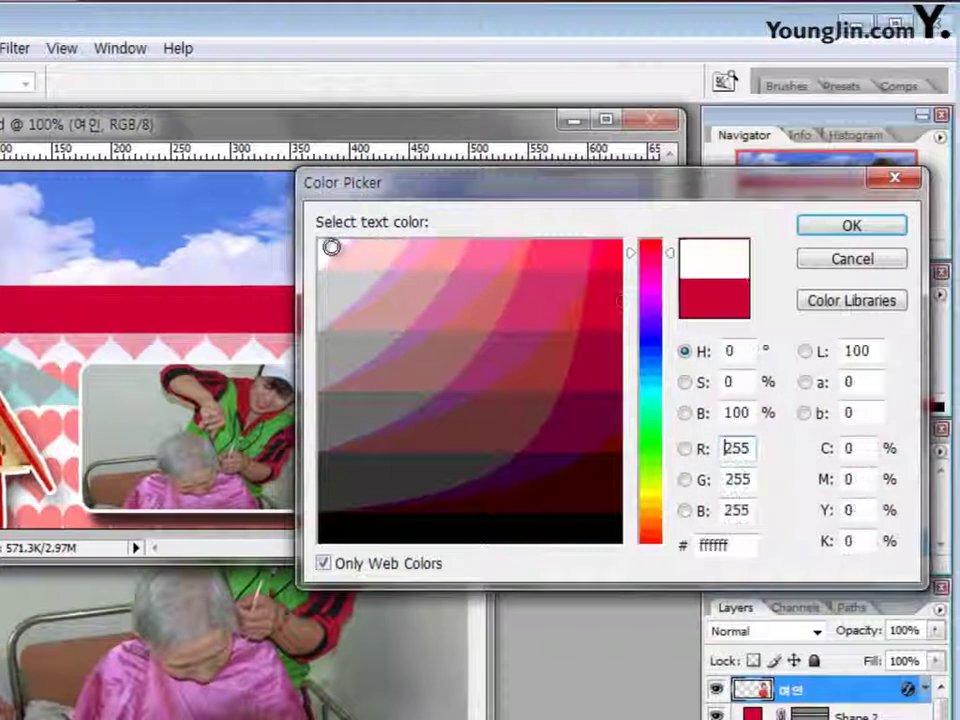
click(850, 228)
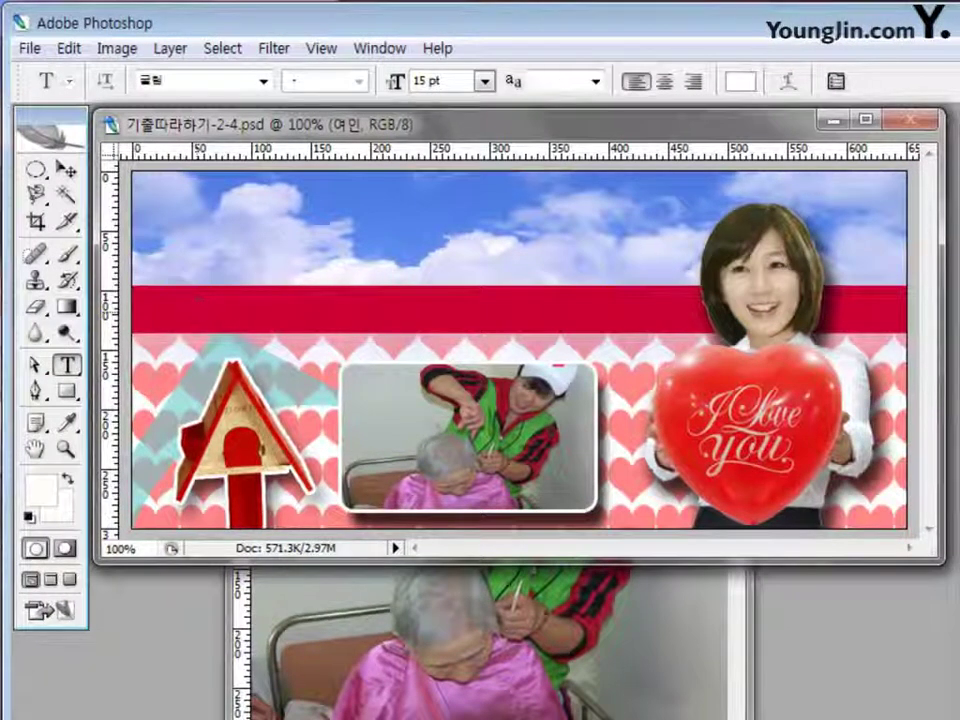
Add the menu text "사랑봉사소개 / 봉사갤러리 / 사랑나눔소식 / 참여마당" on the red bar.
click(193, 310)
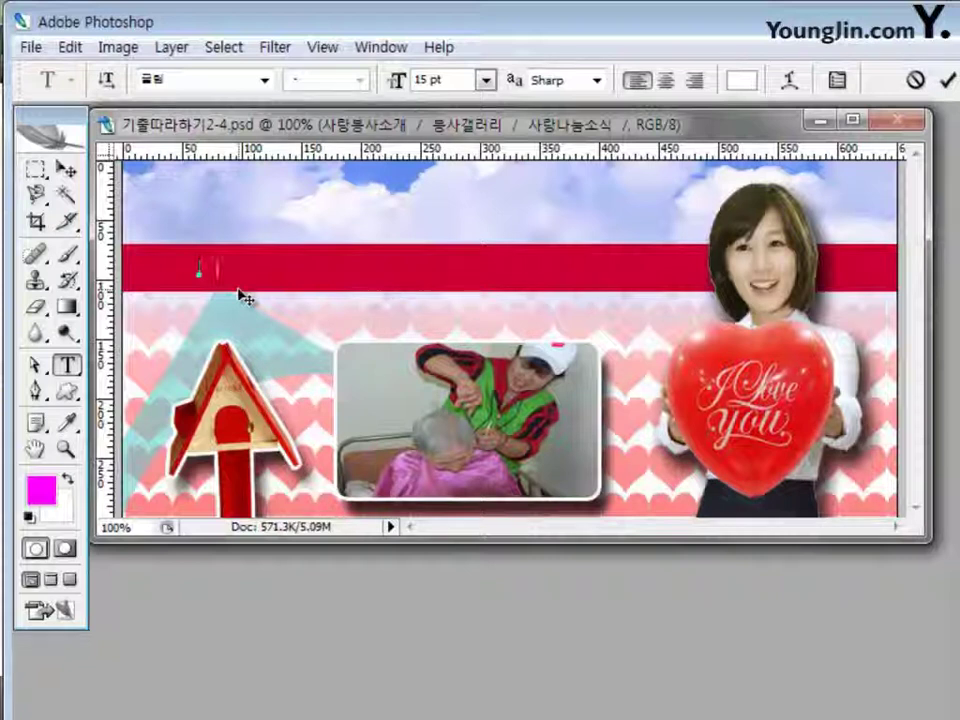
text(사랑봉사소)
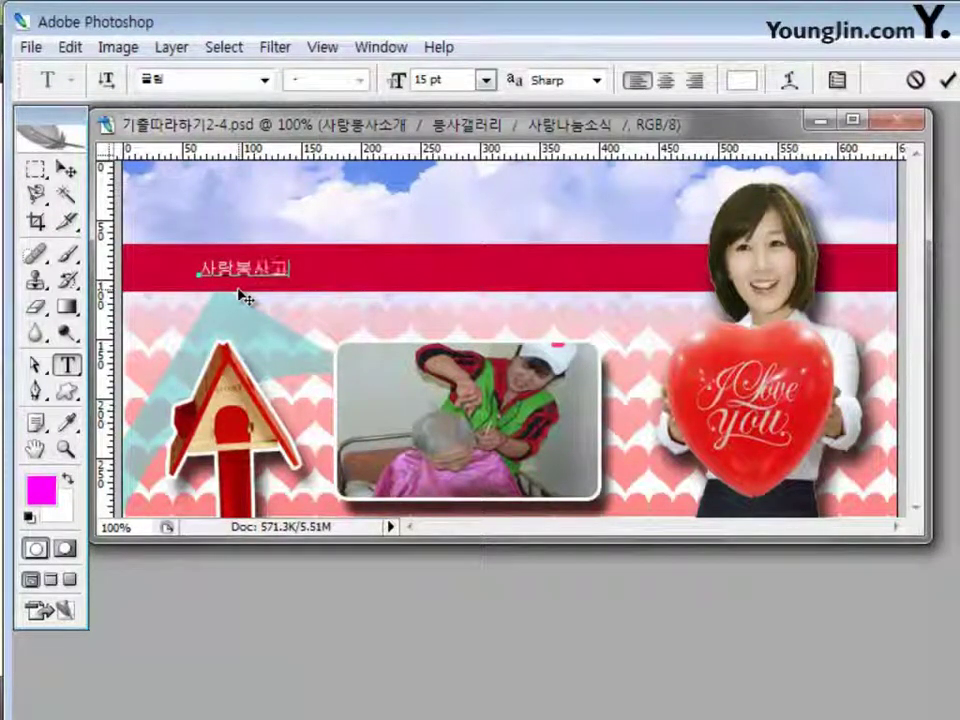
text(개  /)
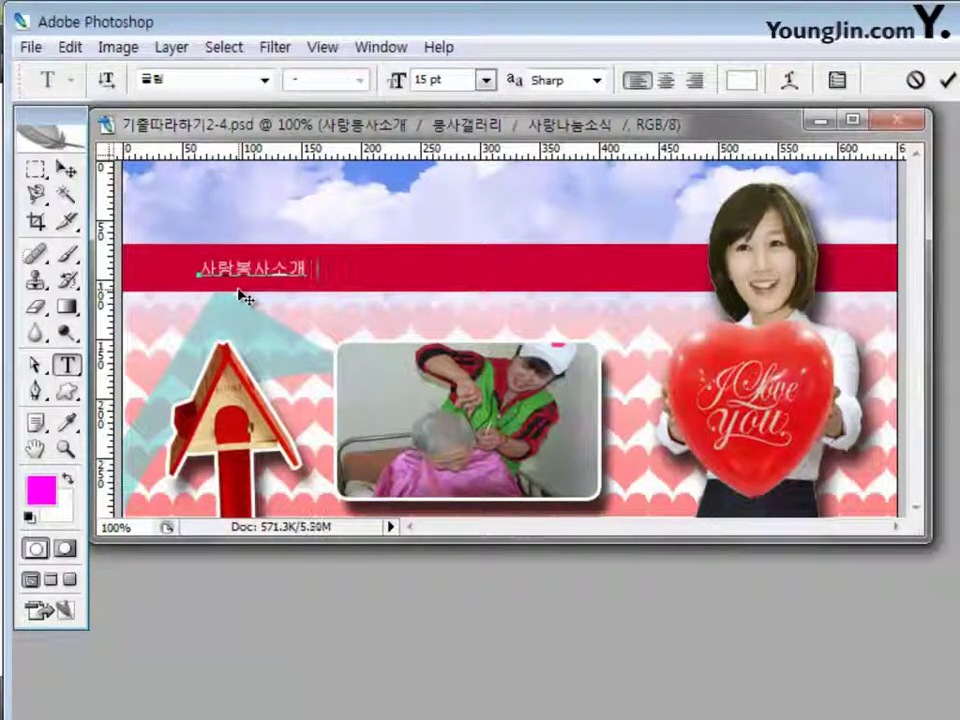
text(  봉사갤럴)
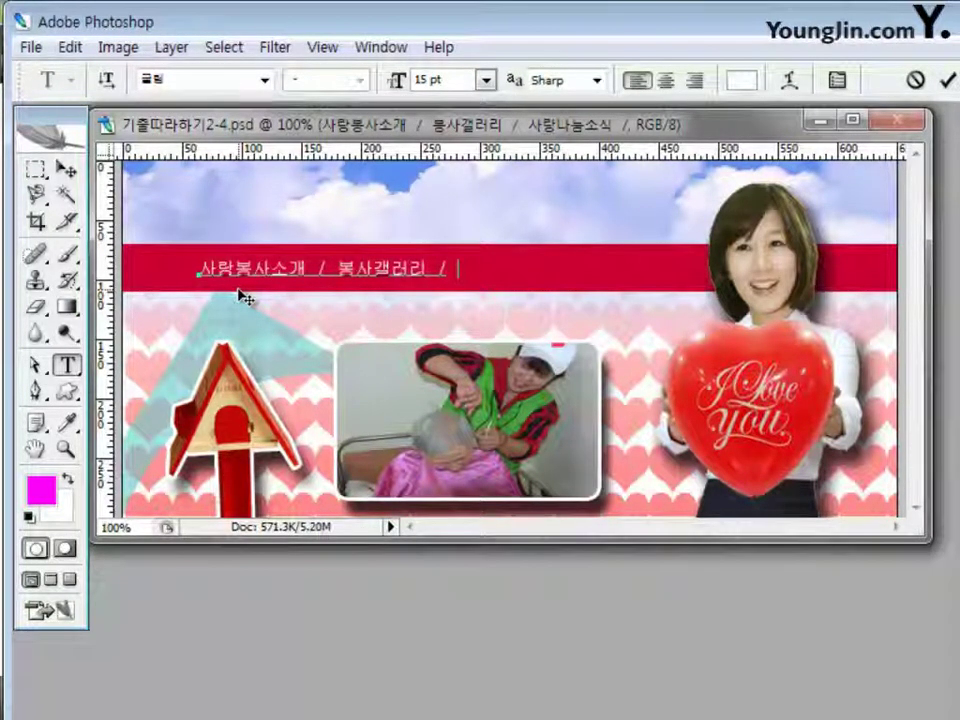
text(사랑나무)
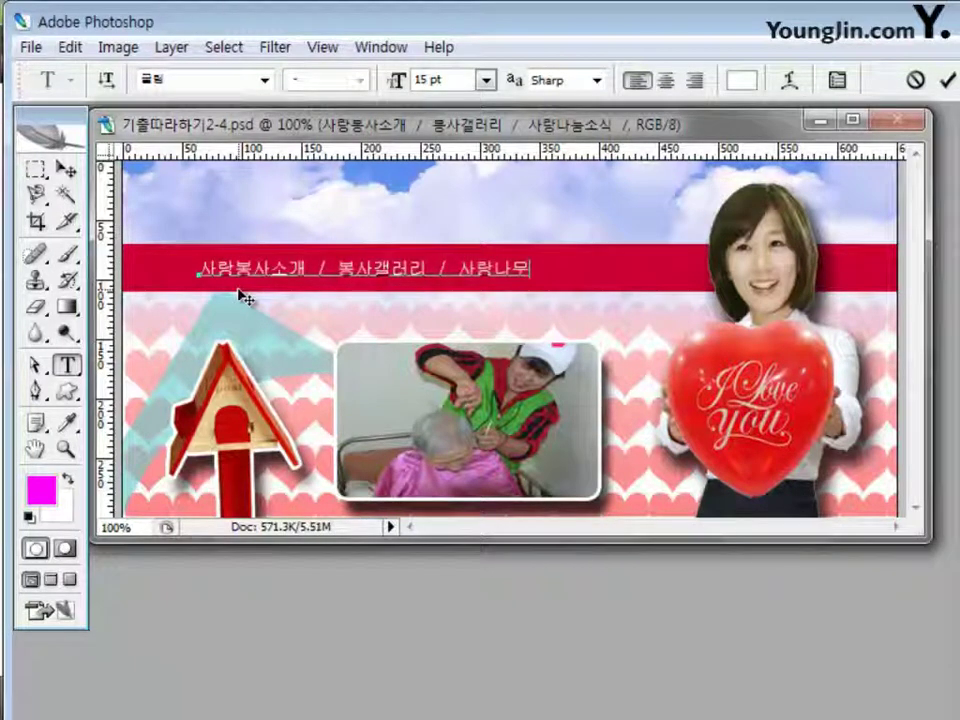
text(소식)
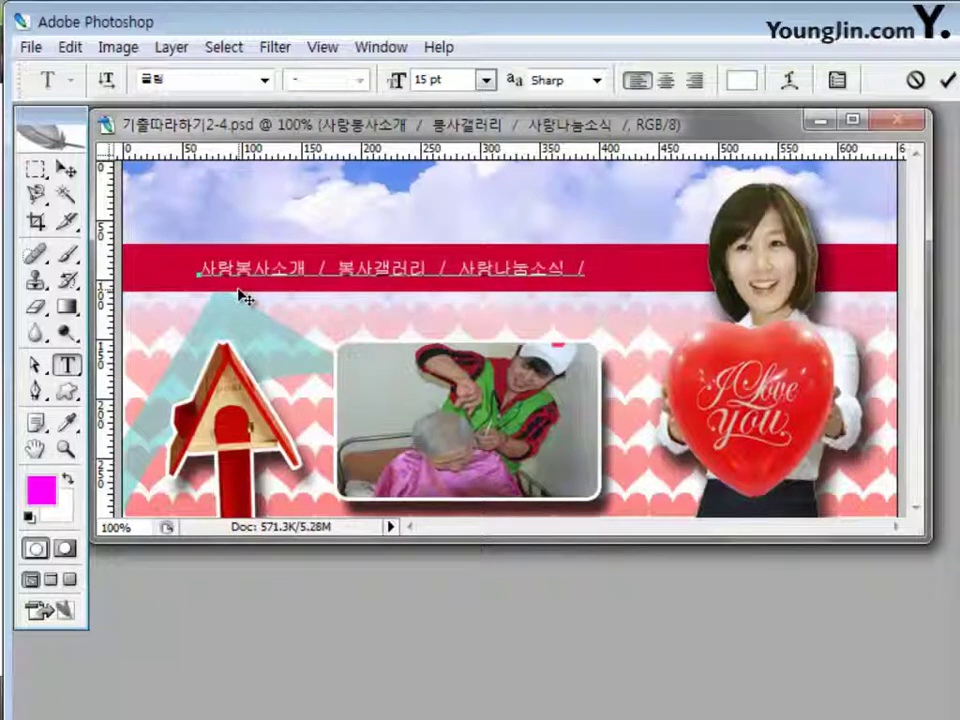
text( / 참여마당)
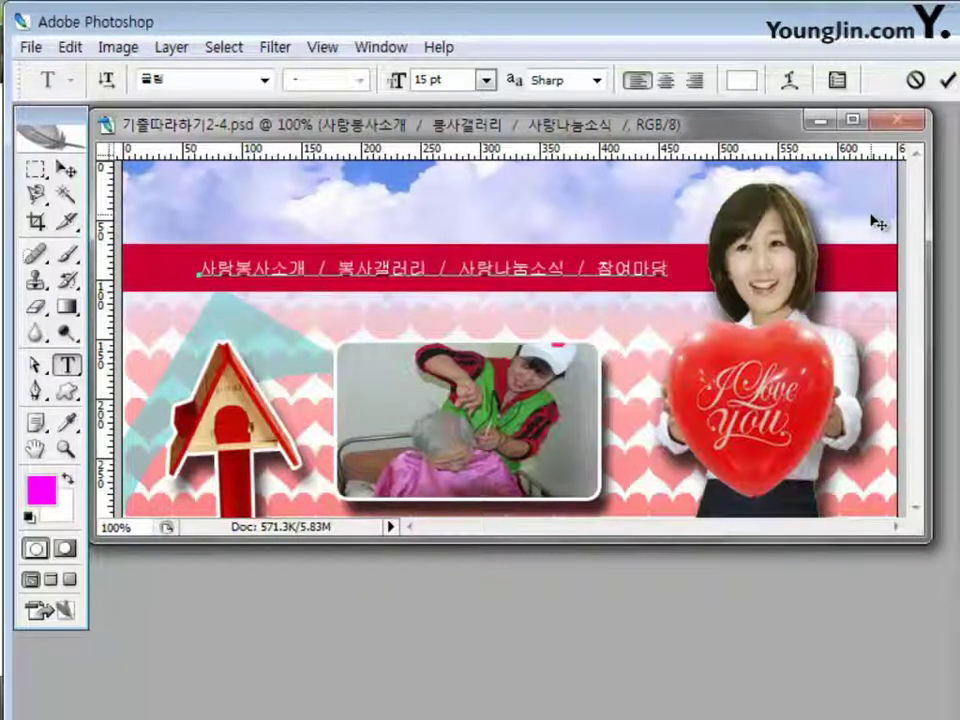
click(948, 82)
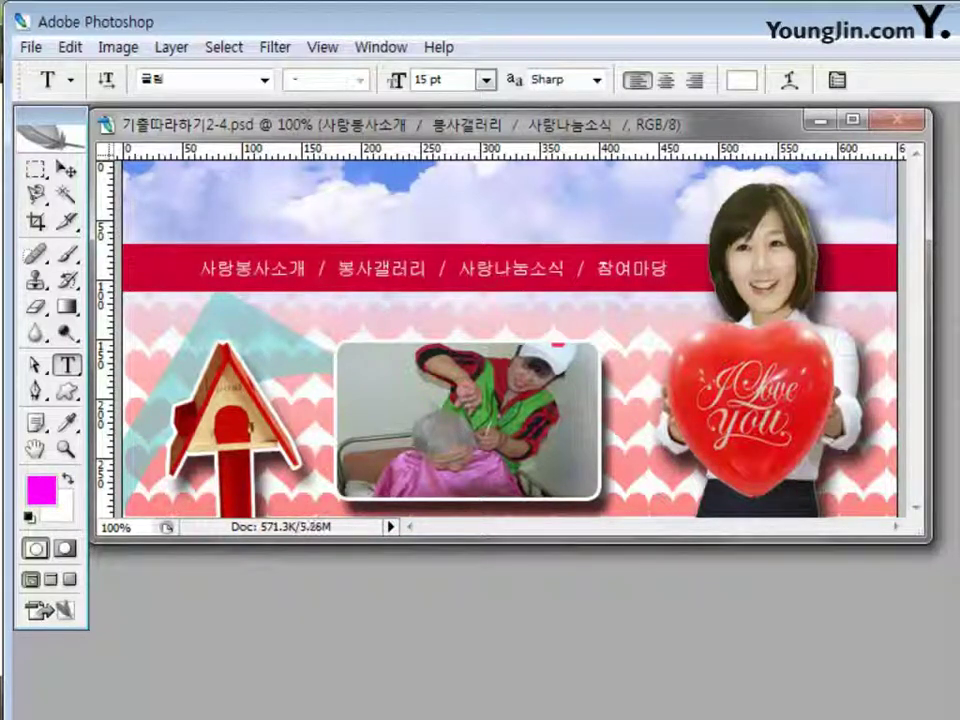
Draw an unstyled #ff0000 five-petal flower custom shape, about 58 × 50 px, in the sky above the menu bar's left end.
click(67, 393)
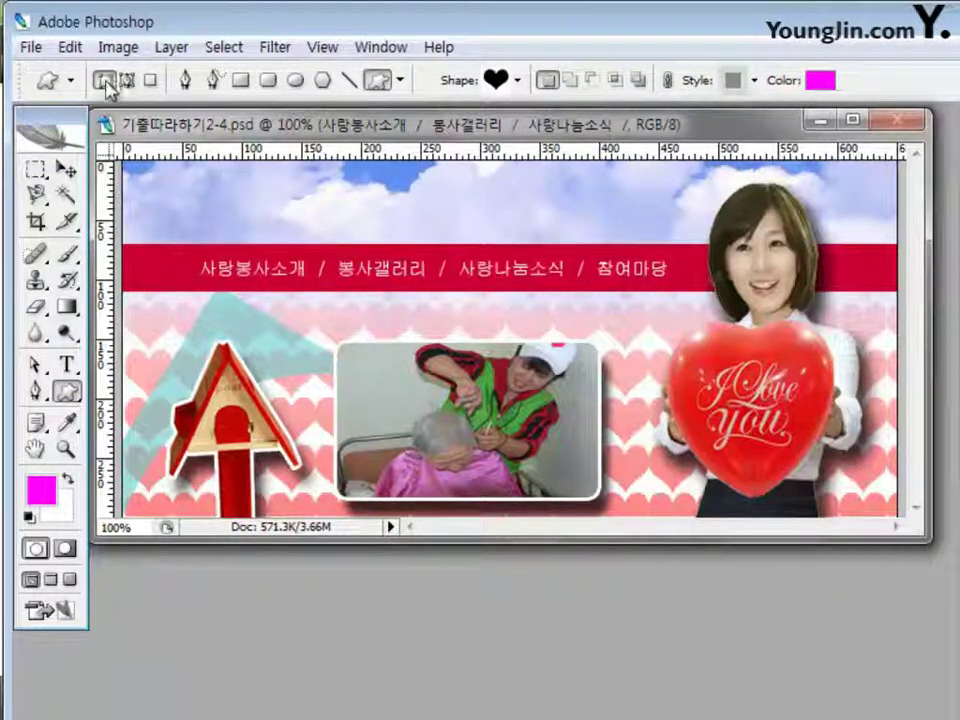
click(519, 83)
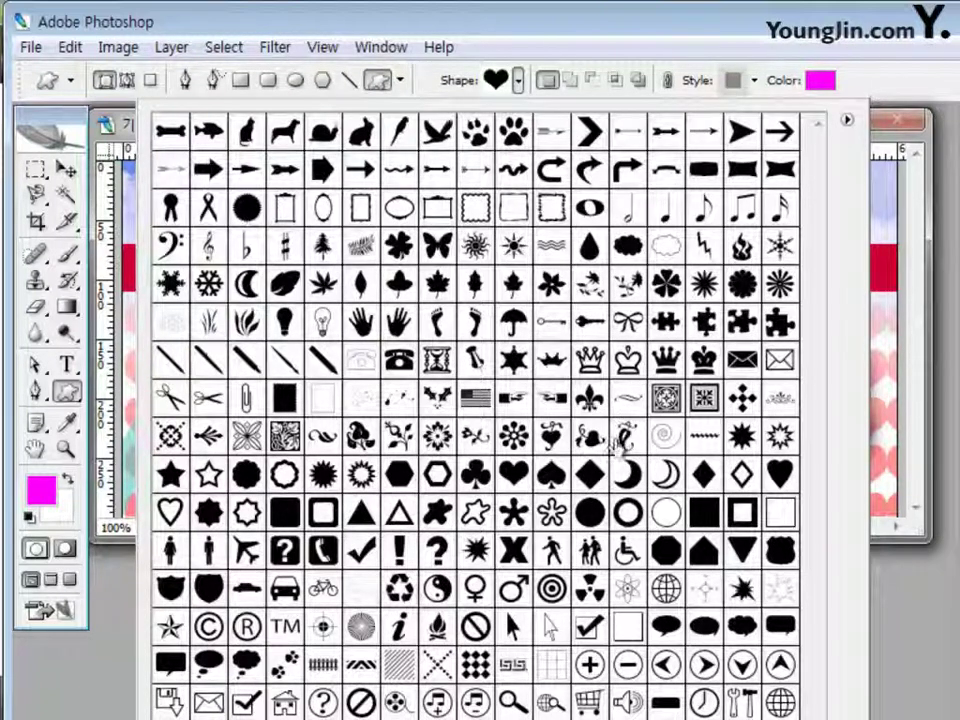
click(513, 512)
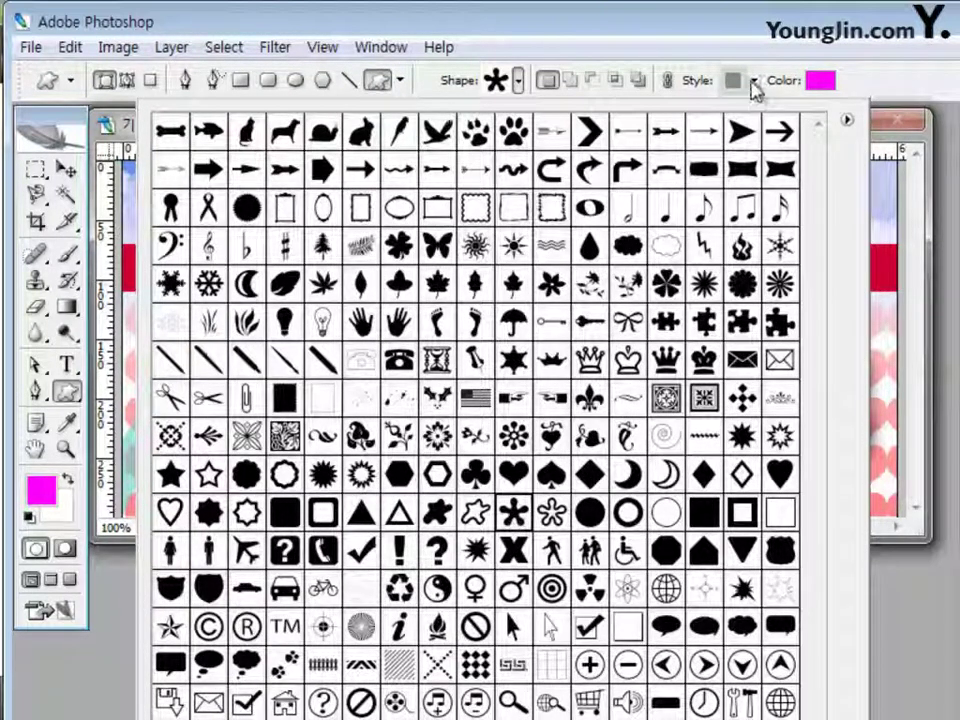
click(755, 82)
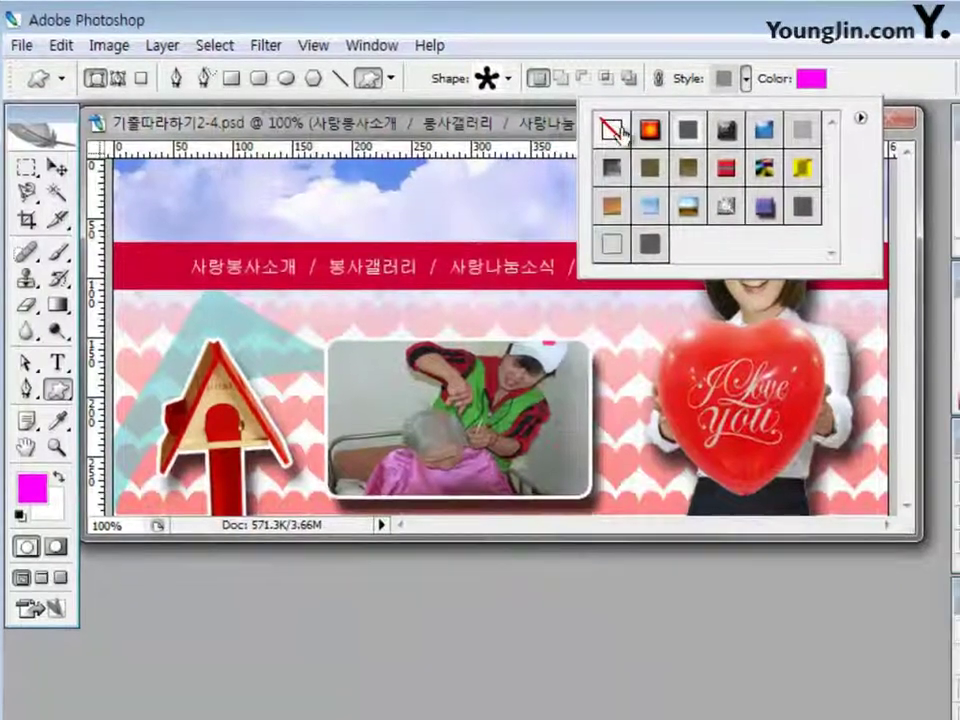
click(621, 131)
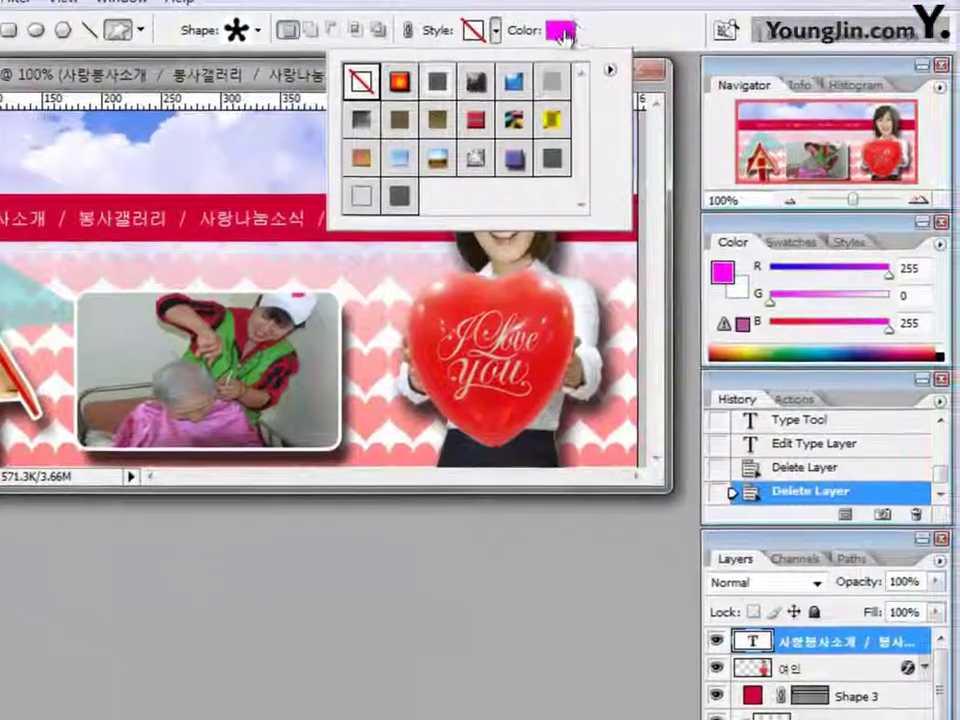
click(565, 37)
click(720, 495)
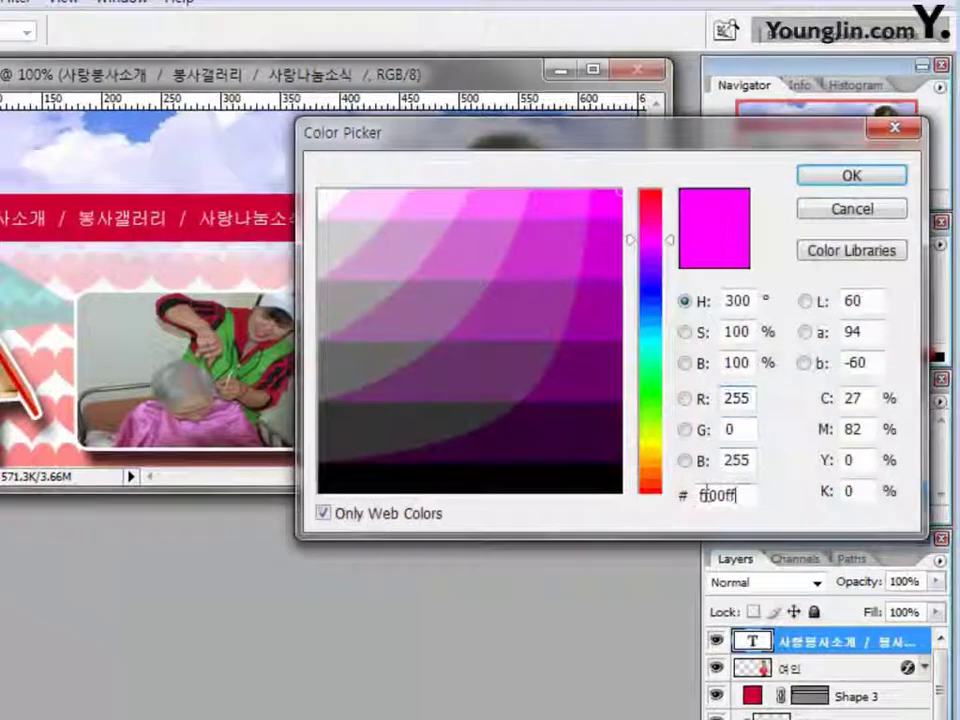
drag(740, 495, 630, 487)
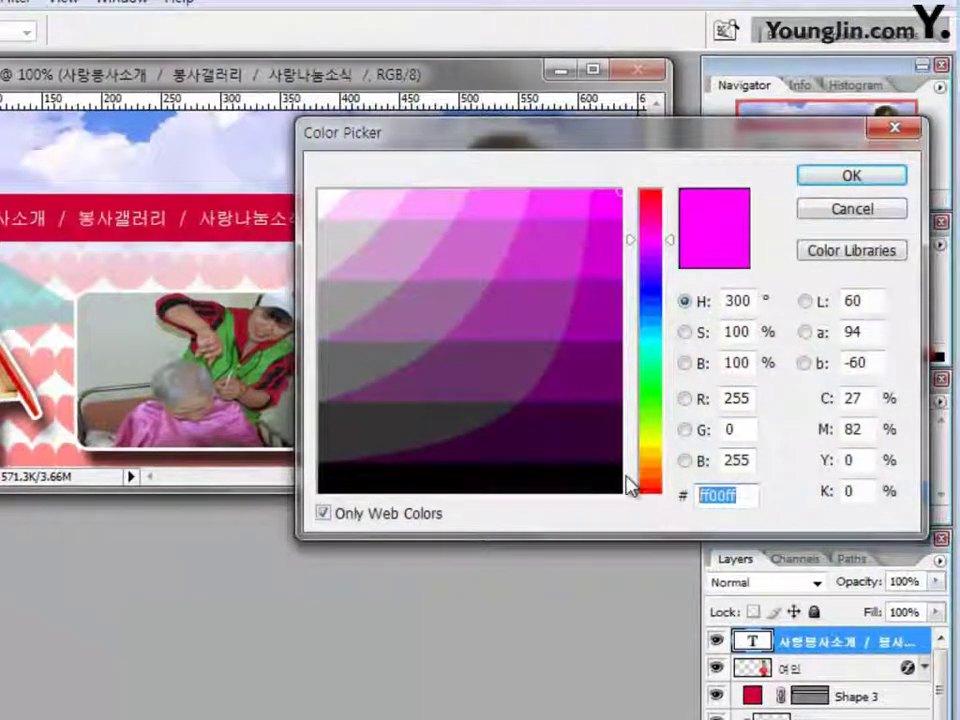
text(ff0000)
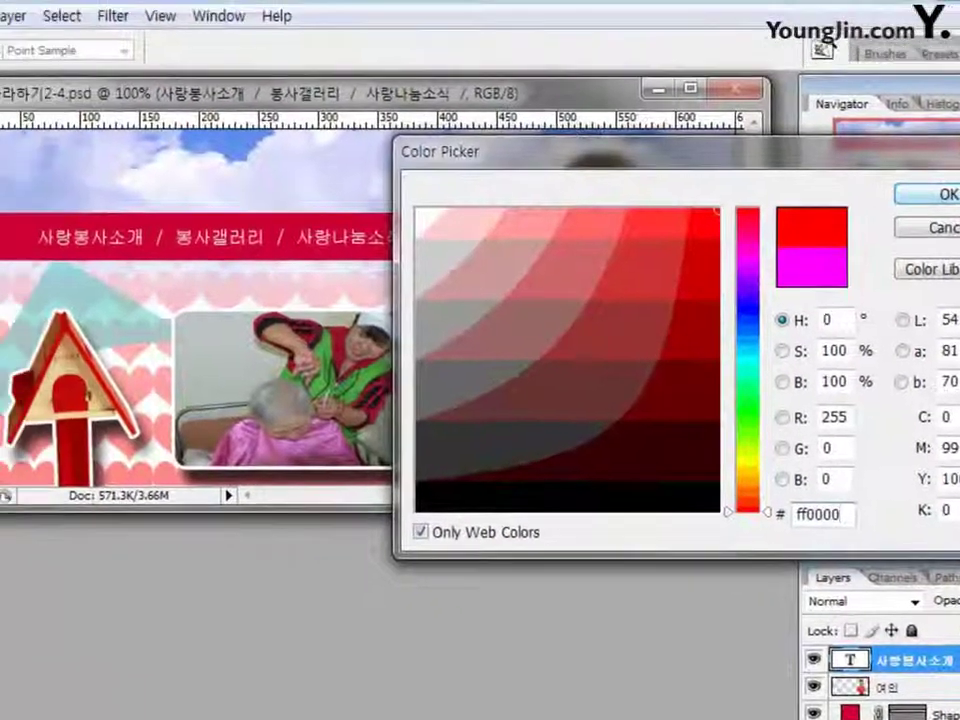
click(851, 176)
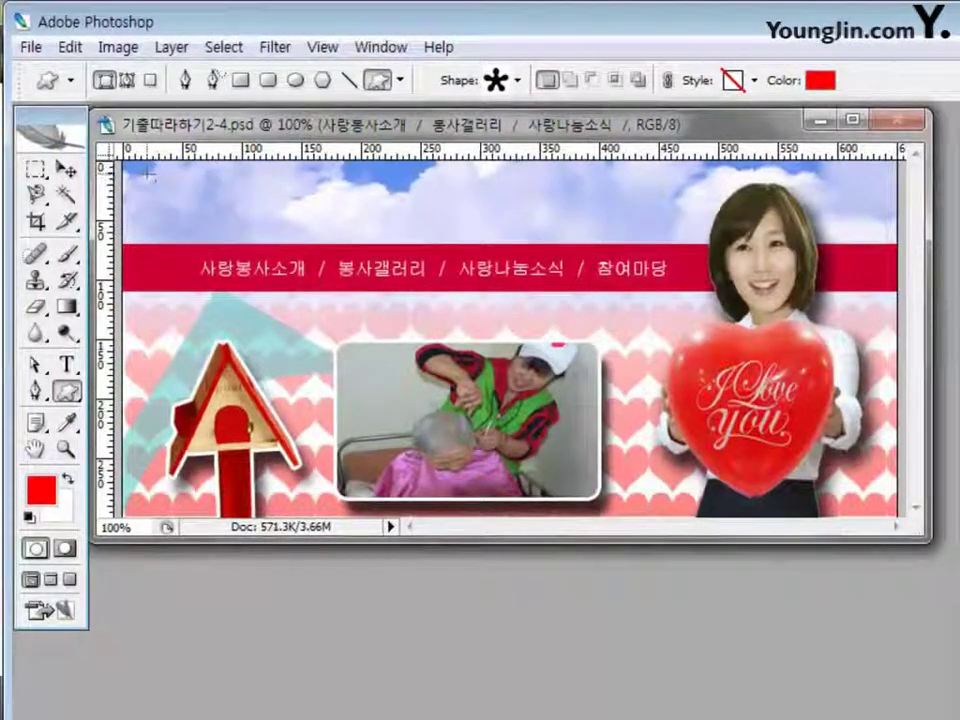
drag(148, 173, 217, 233)
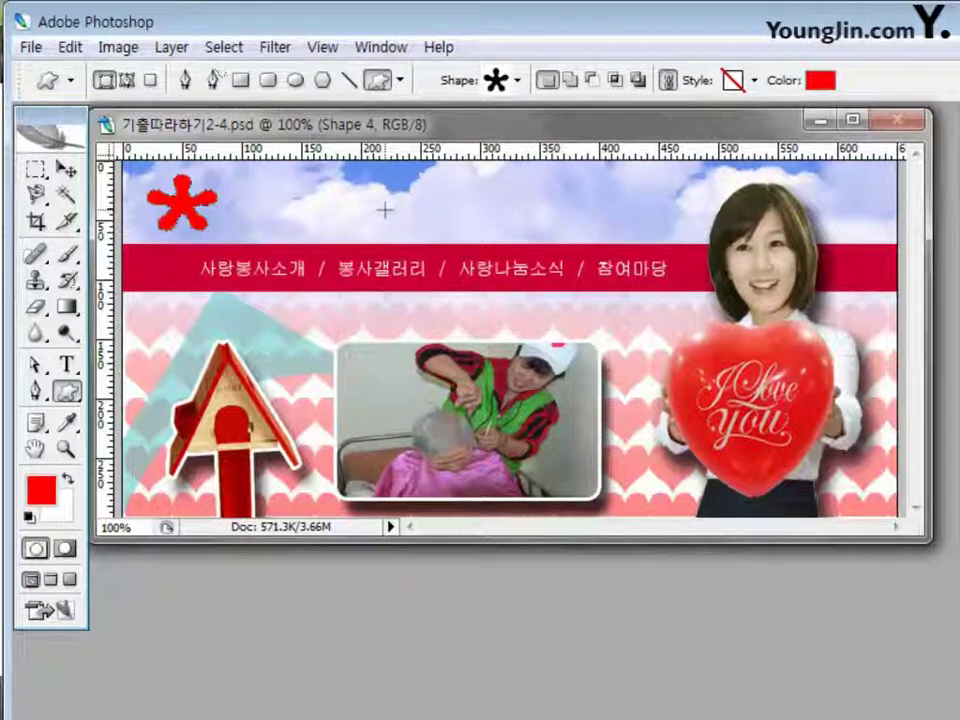
Add the title "사랑봉사" in red (#ff0000) at 30 pt beside the flower shape, moved about 10 px closer to it.
click(66, 365)
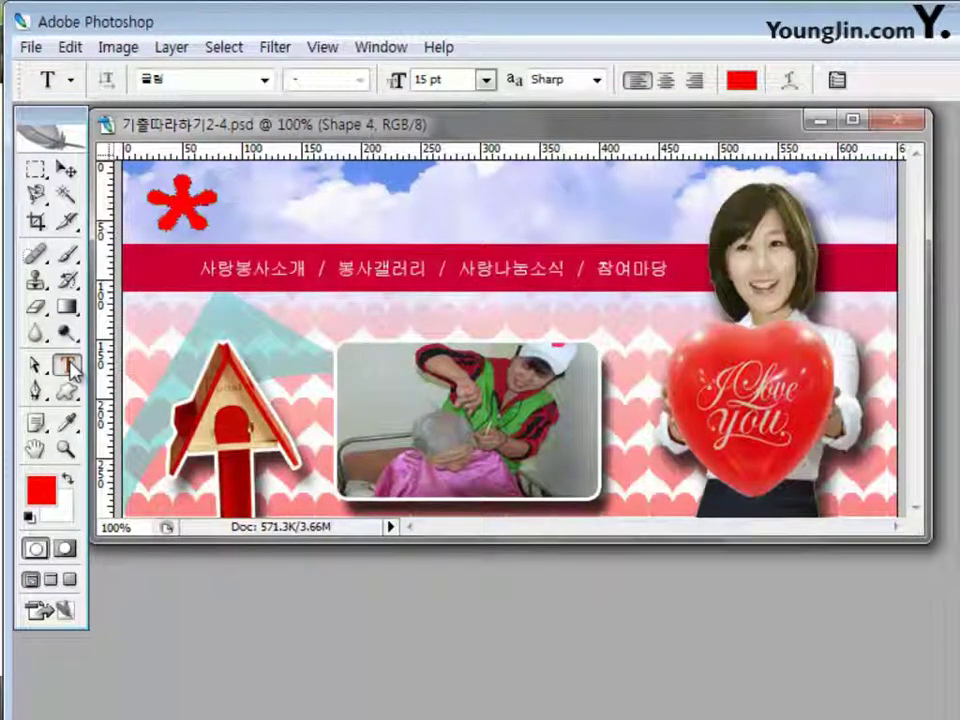
click(65, 170)
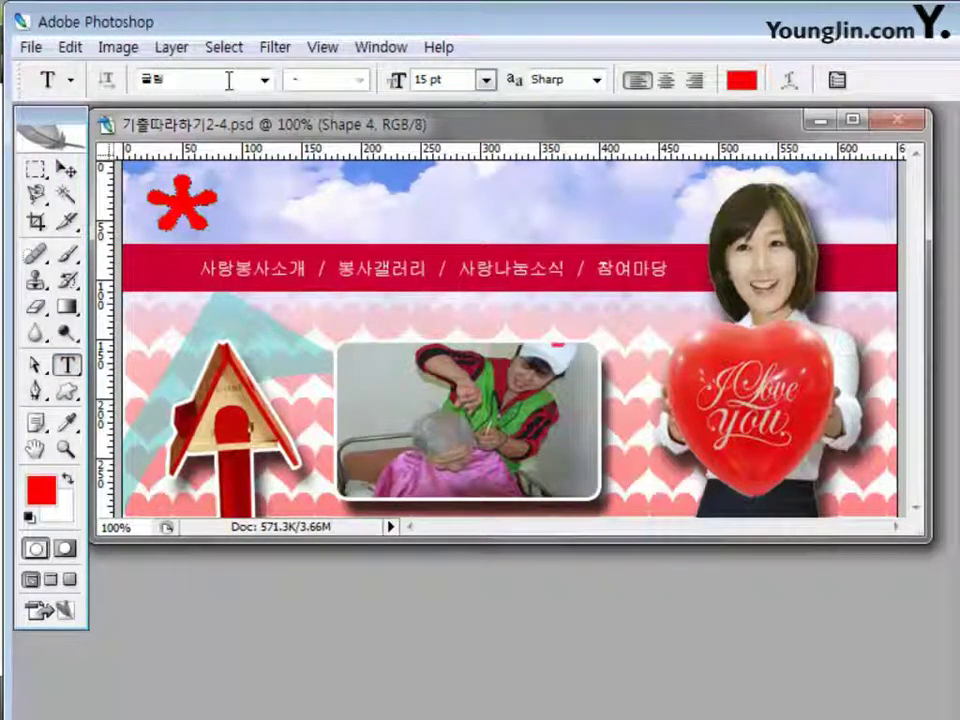
drag(418, 79, 461, 79)
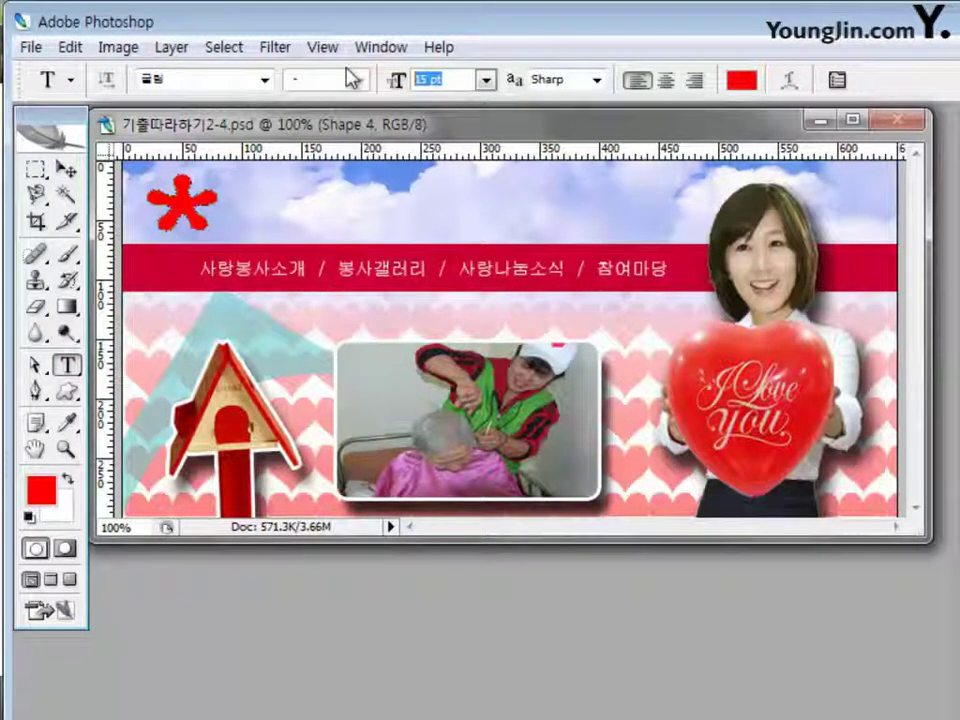
text(30)
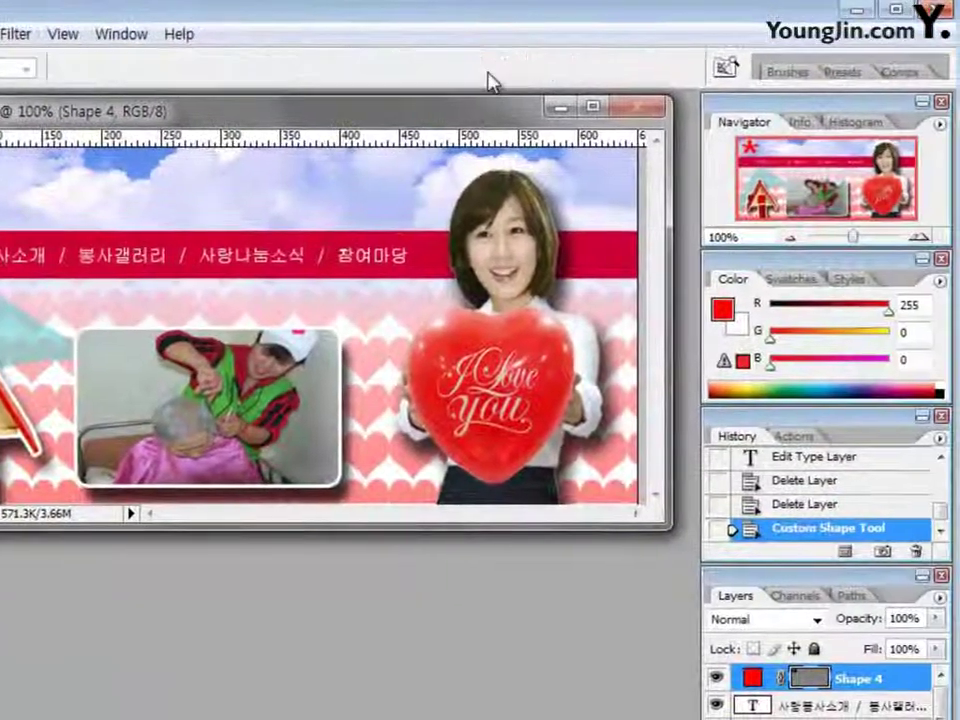
click(490, 78)
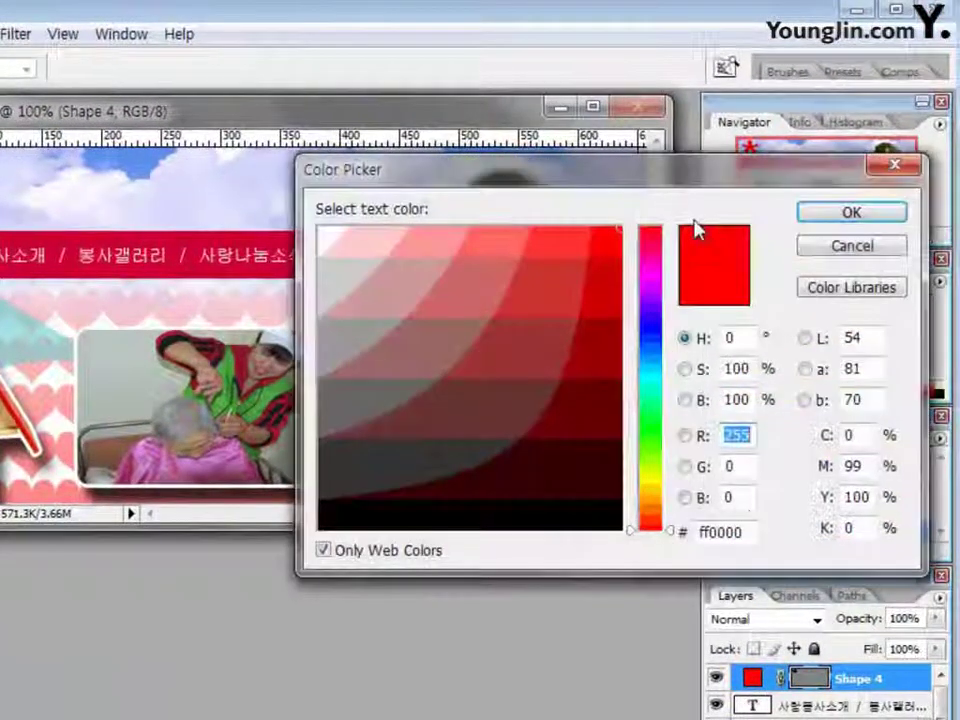
click(803, 220)
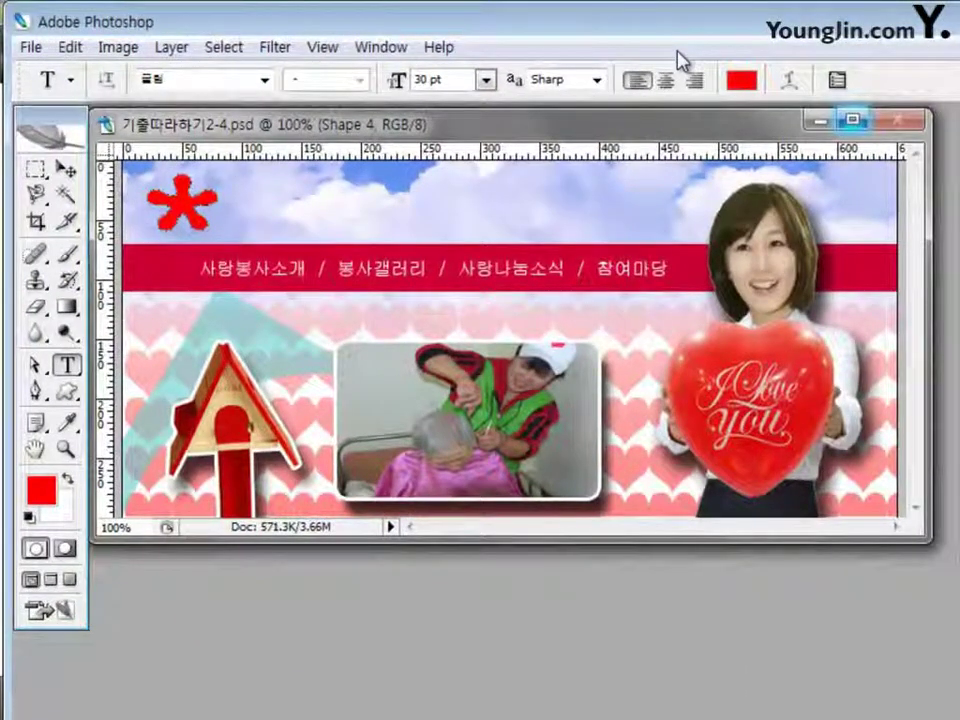
click(240, 205)
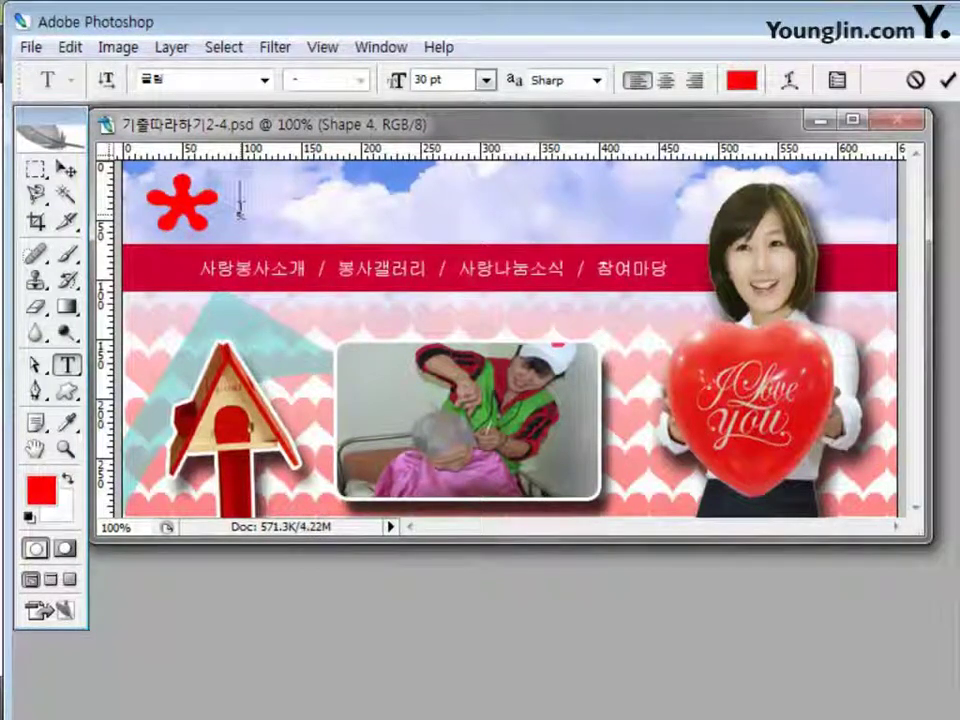
text(사랑봉사)
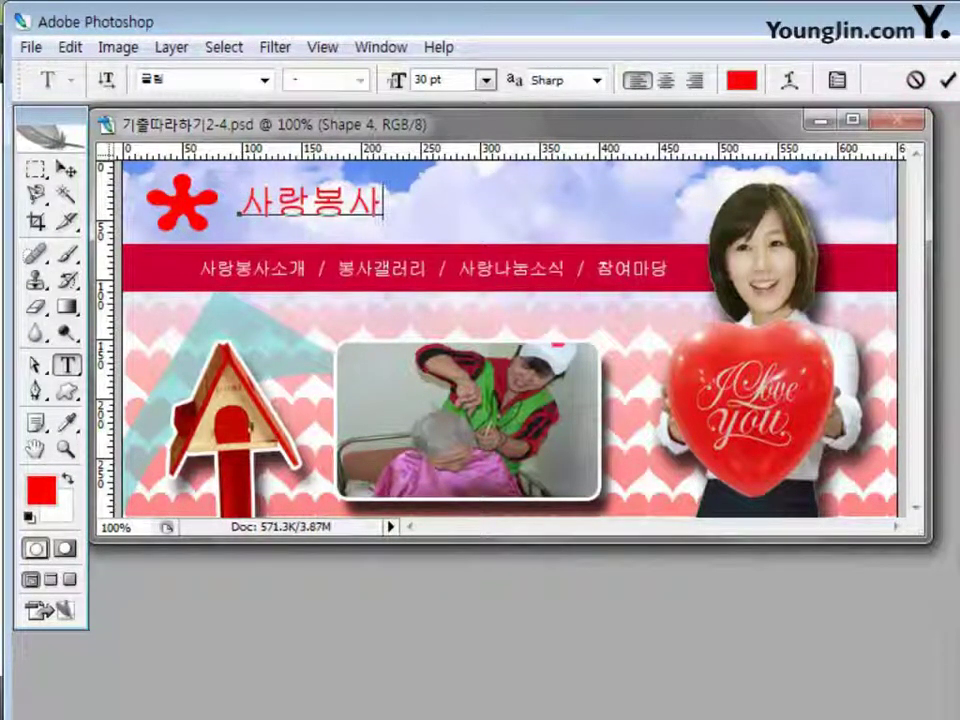
click(946, 80)
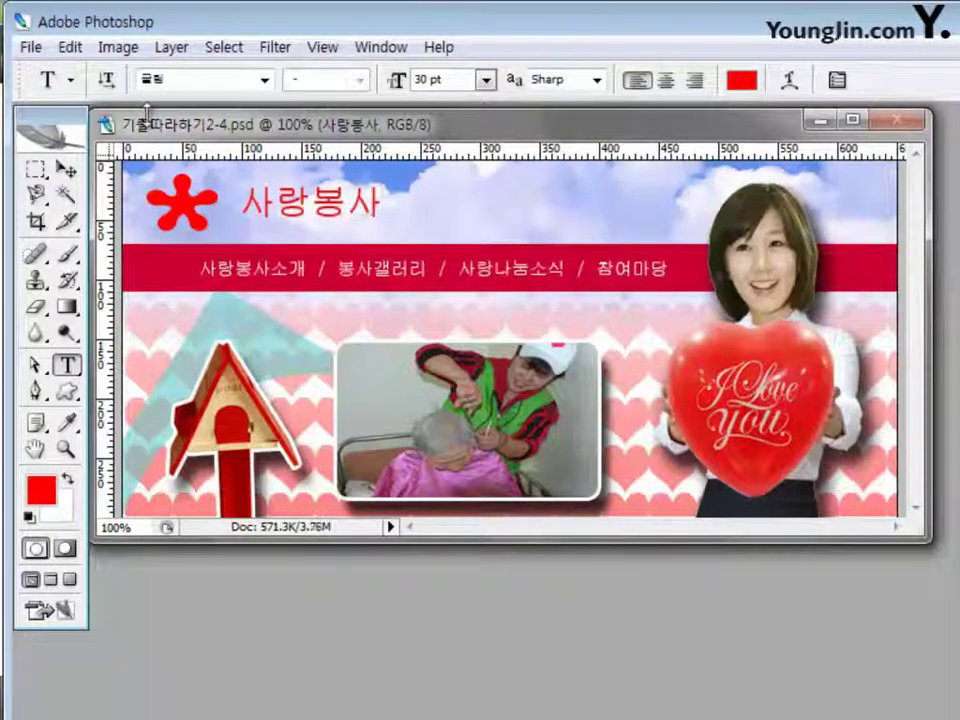
click(66, 172)
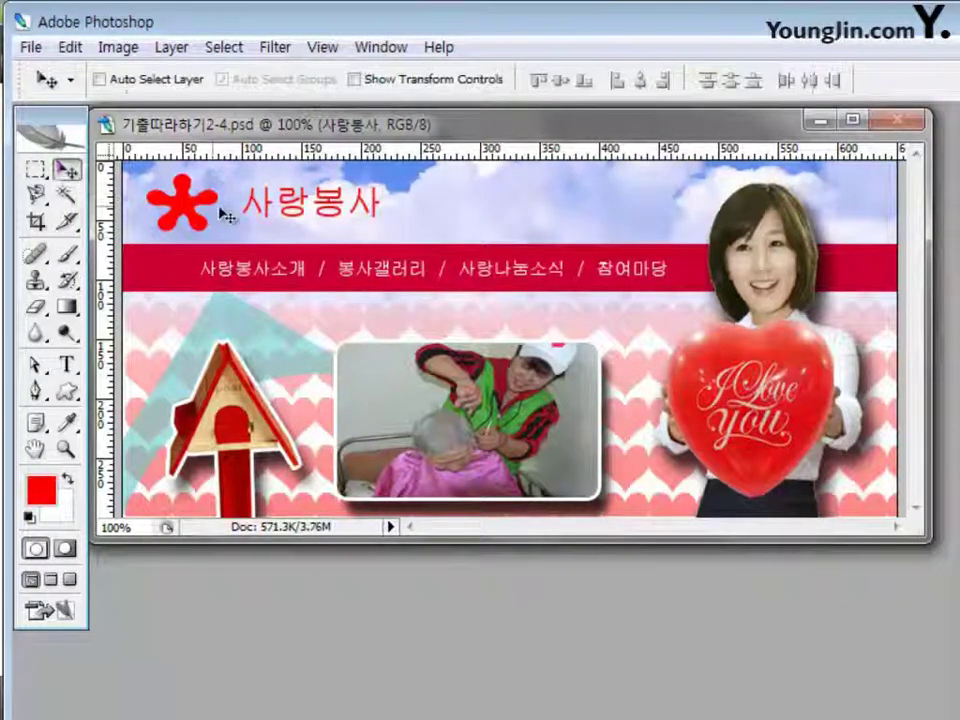
drag(297, 222, 285, 221)
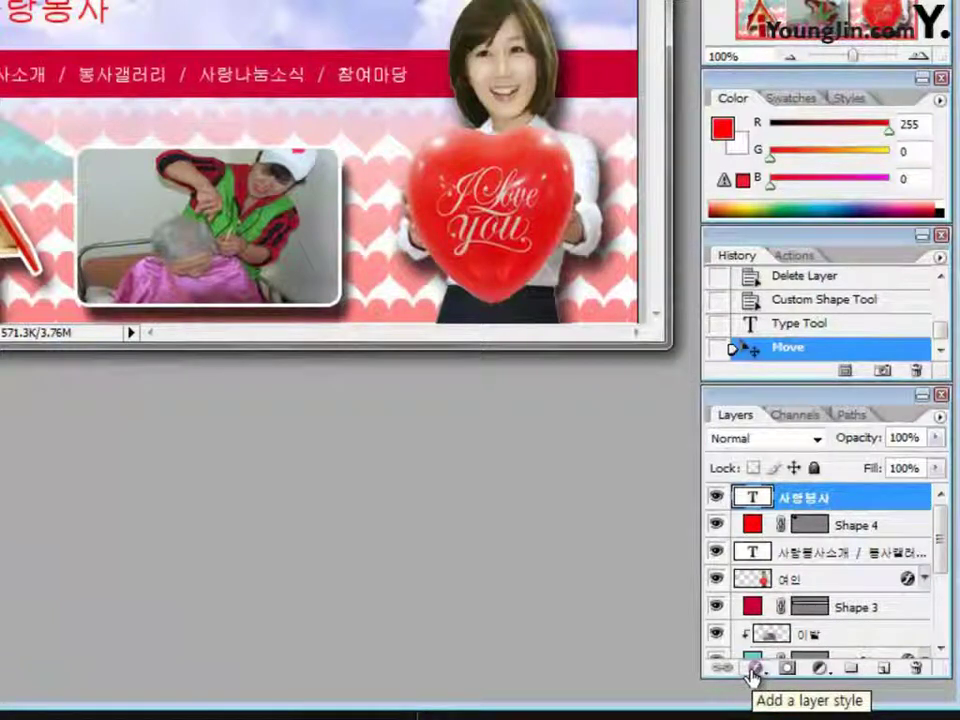
Give the 사랑봉사 title a 3 px outside stroke in white (#ffffff).
click(753, 667)
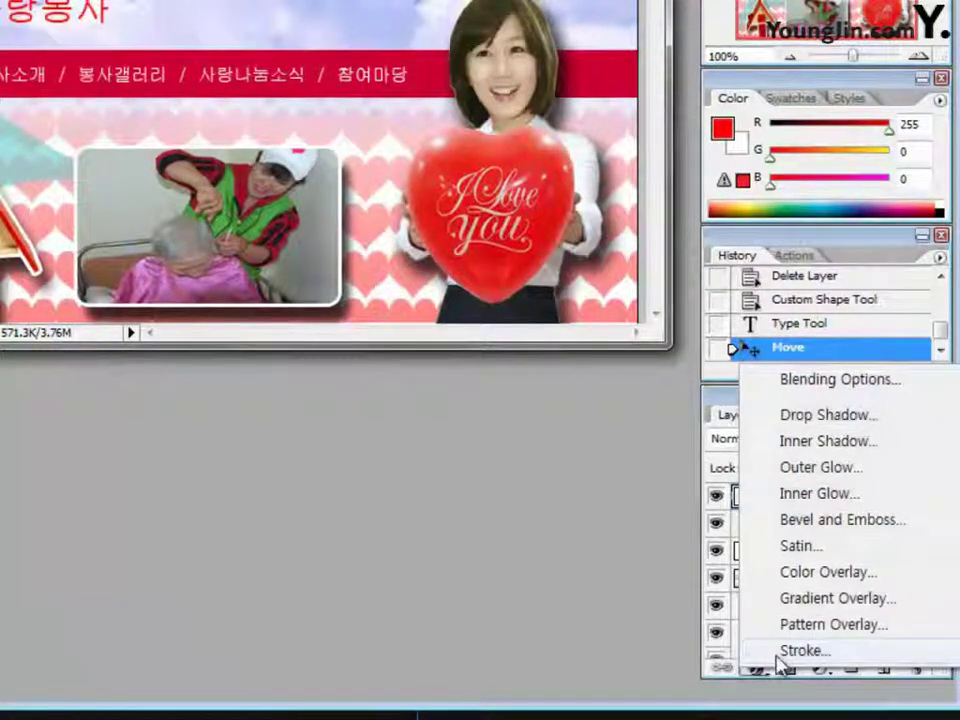
click(792, 651)
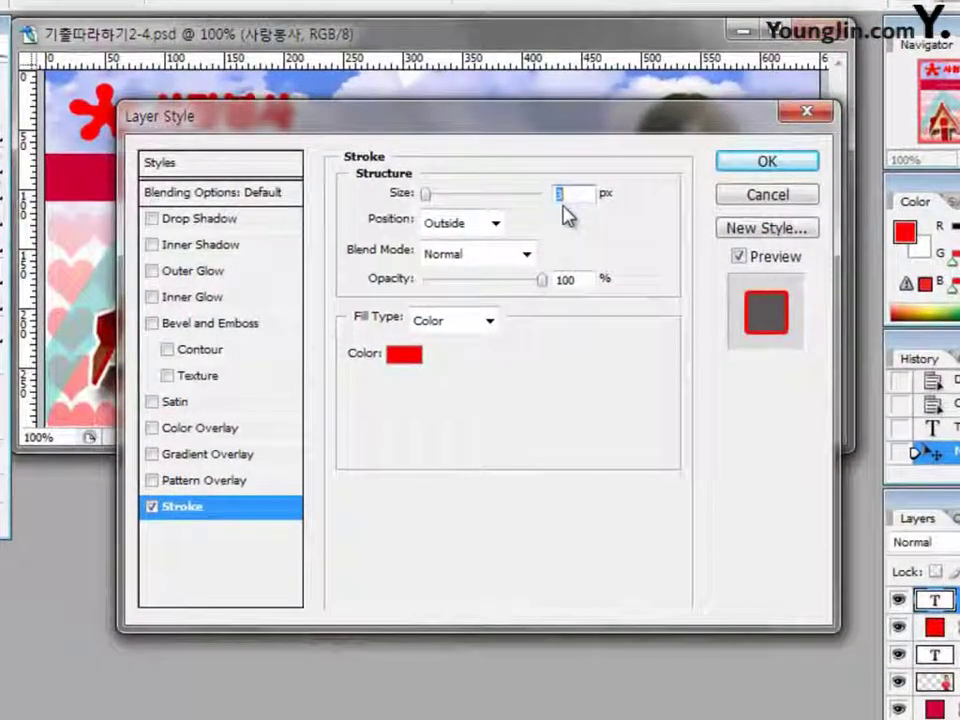
click(395, 355)
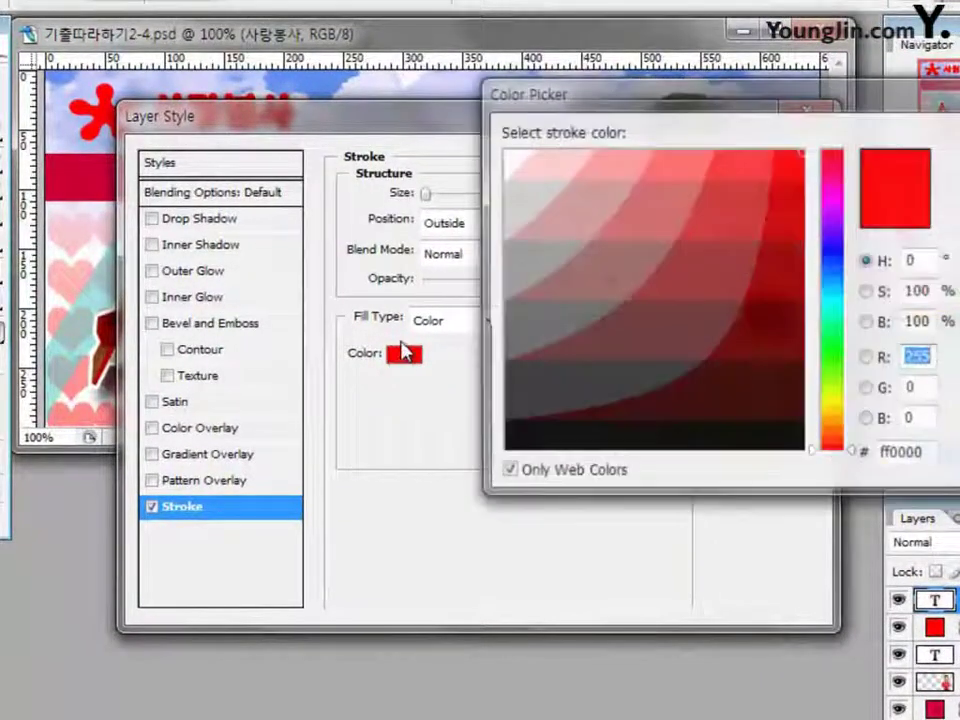
click(507, 160)
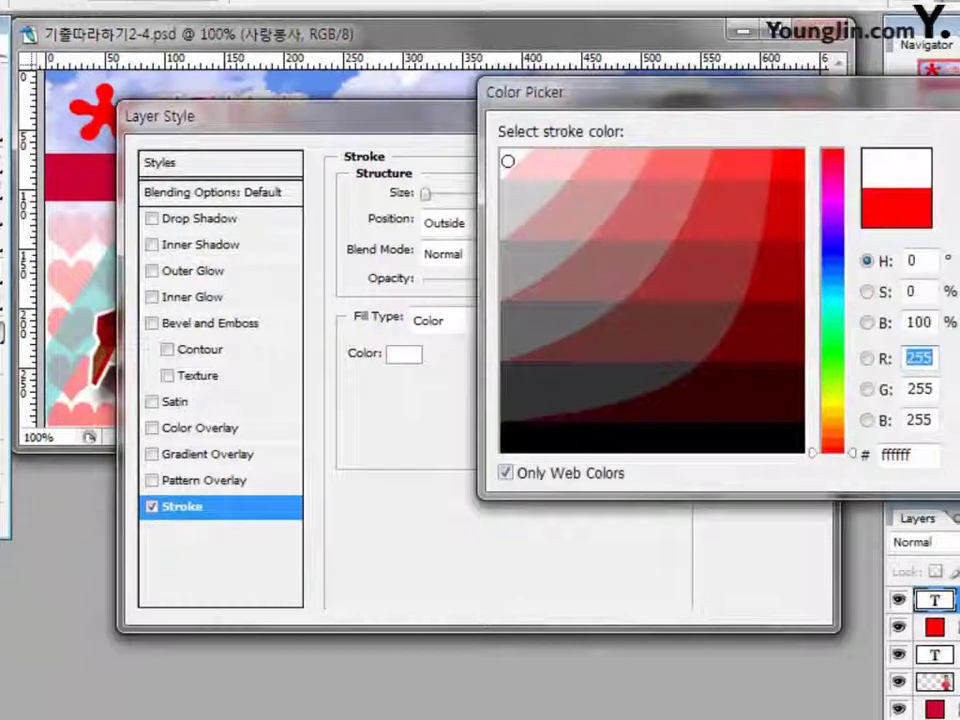
key(Return)
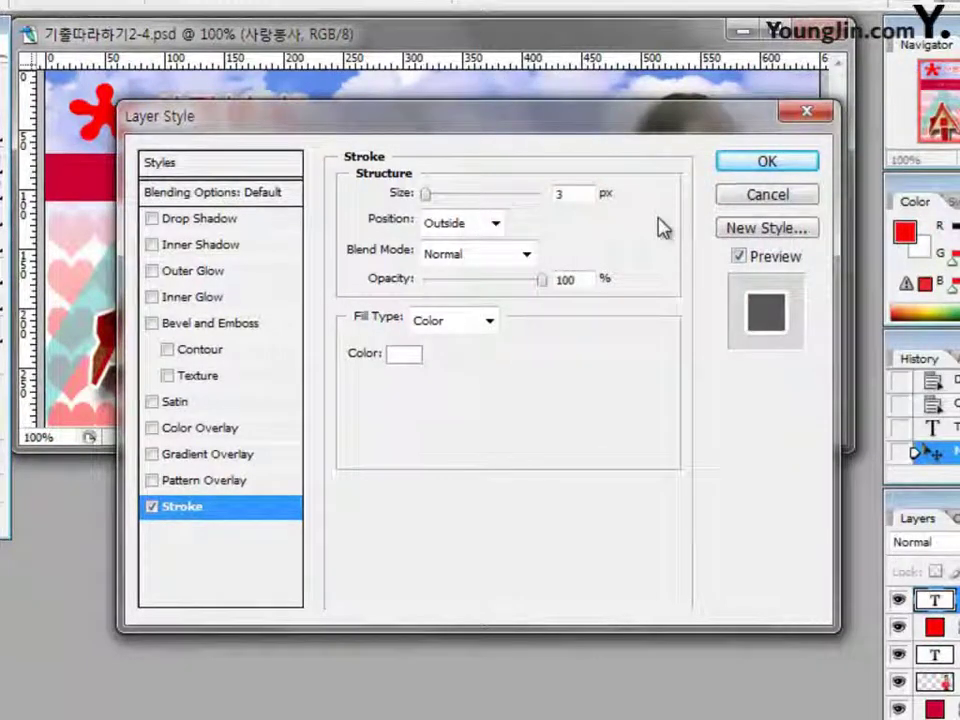
Add an outer glow with 6% spread and 29 px size to the 사랑봉사 title, and apply the layer style.
click(205, 271)
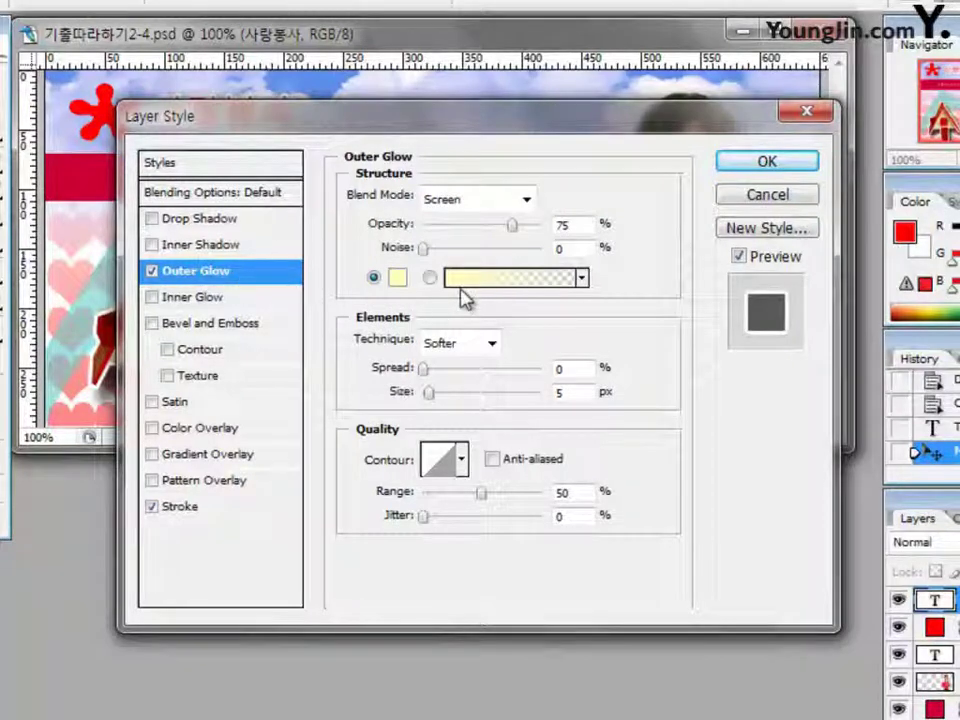
double_click(580, 369)
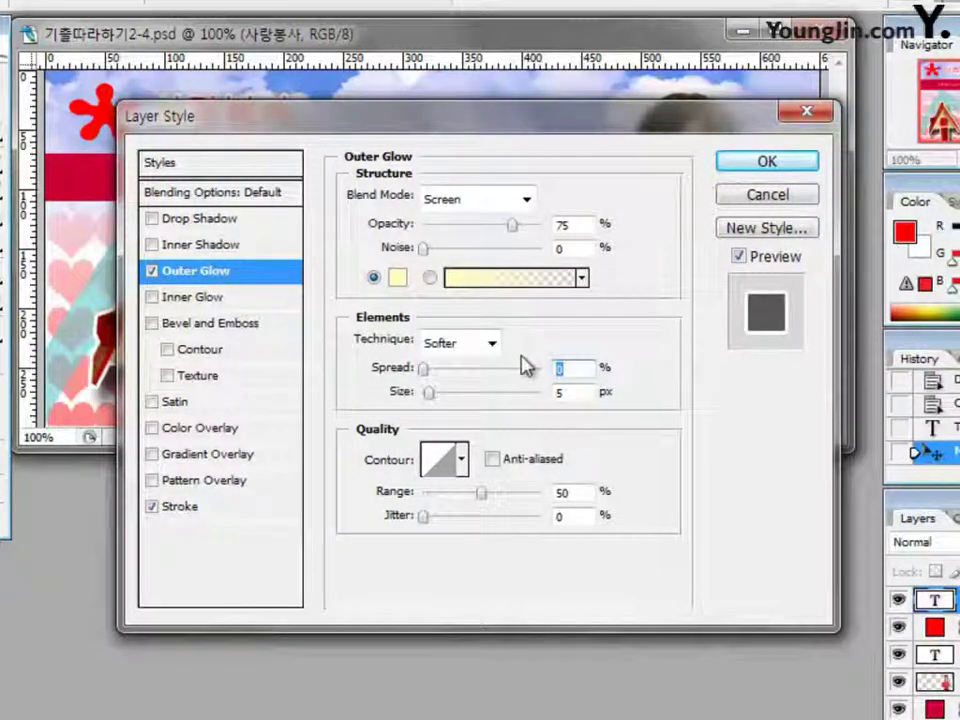
text(6)
key(Tab)
text(29)
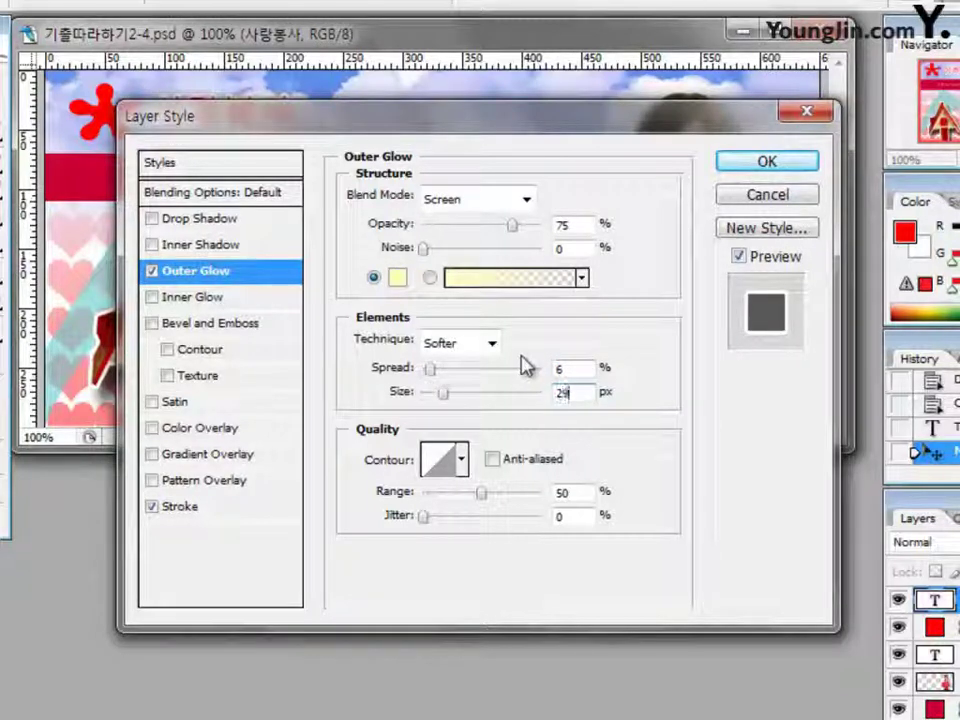
click(782, 166)
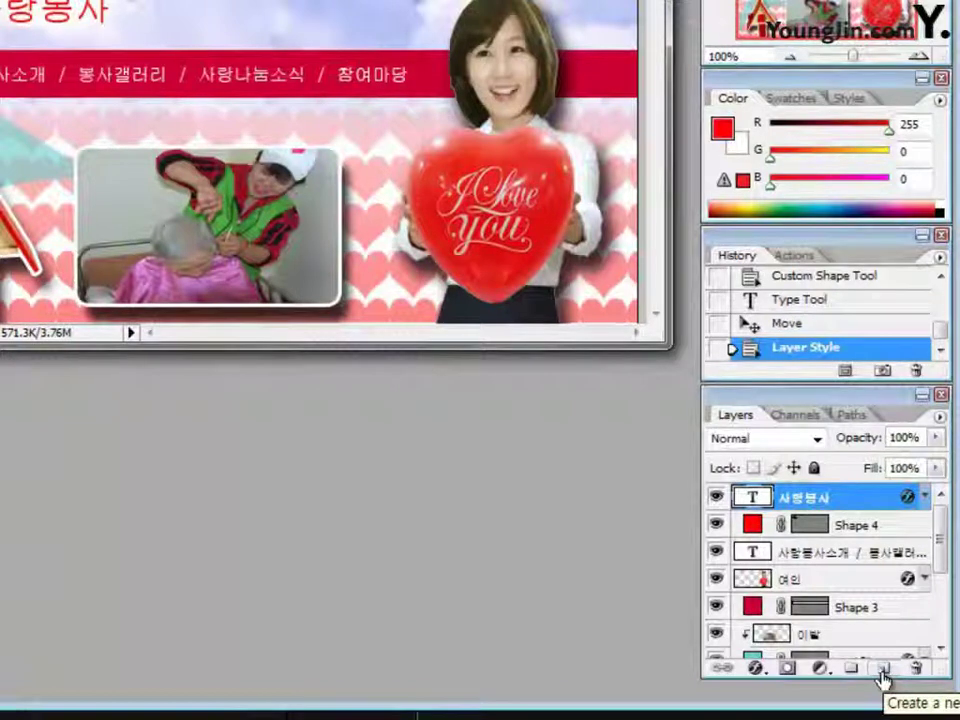
Add a new layer above the 사랑봉사 title and set the Type tool to 16 pt with text color #666699.
click(882, 676)
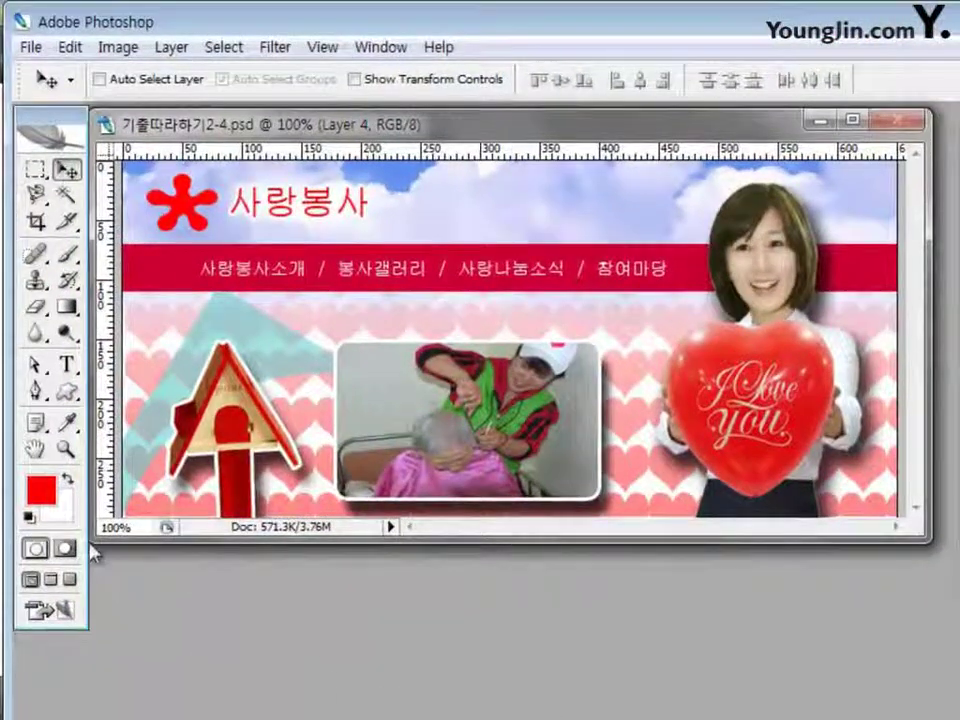
click(67, 366)
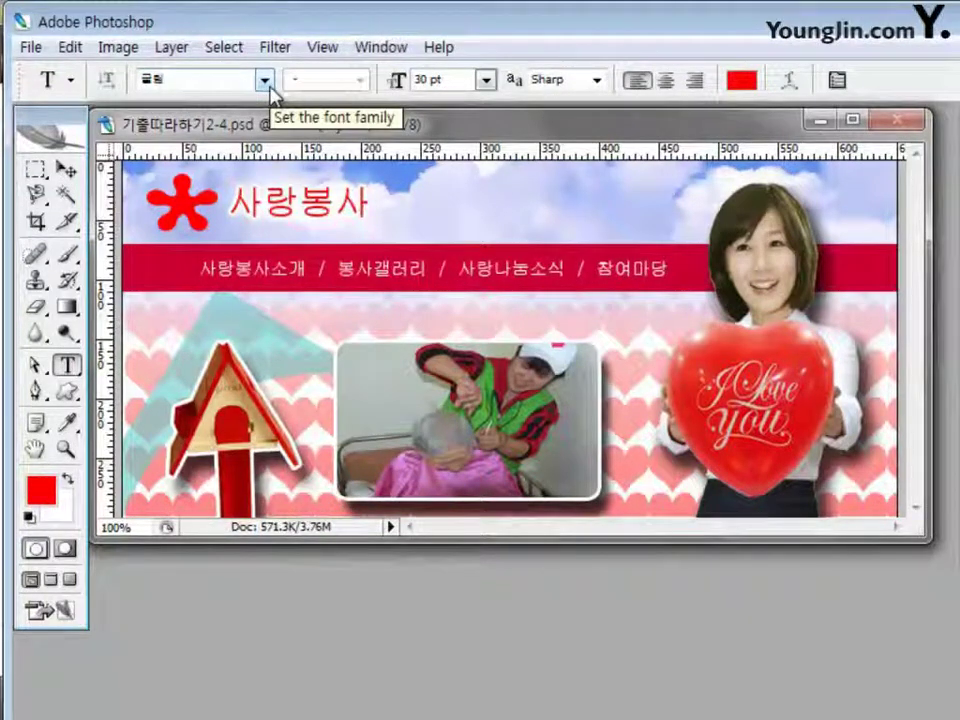
double_click(452, 80)
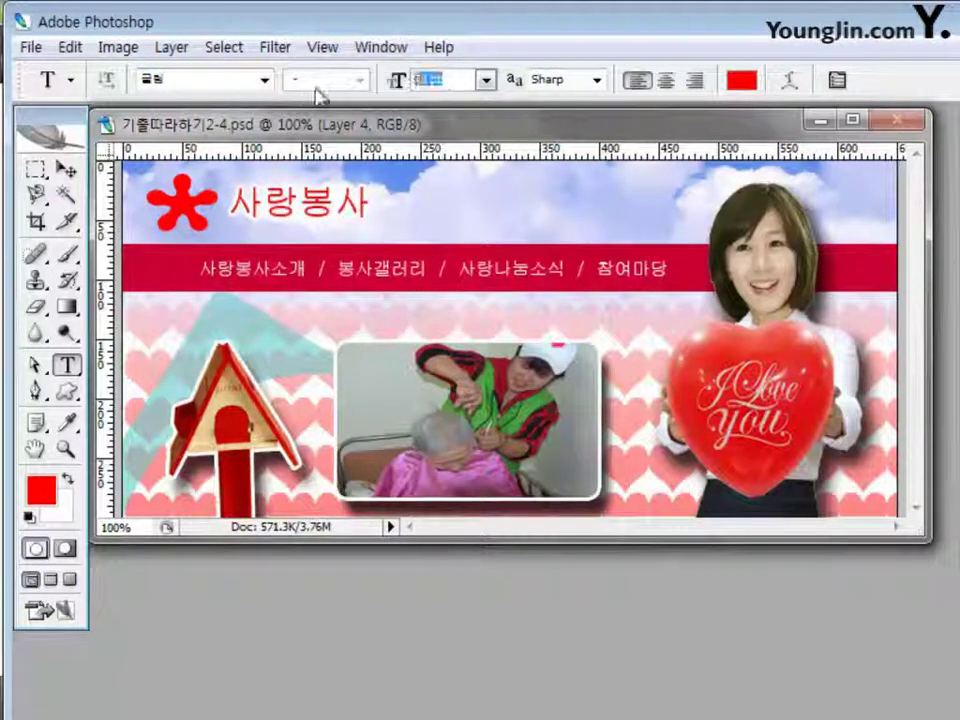
text(16)
key(Return)
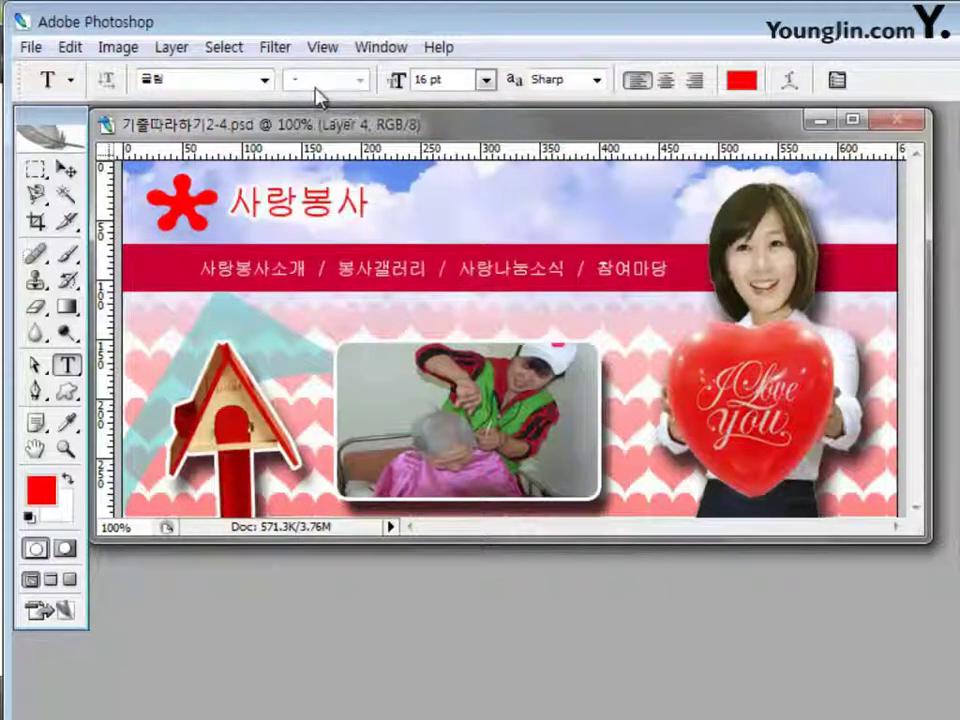
click(741, 80)
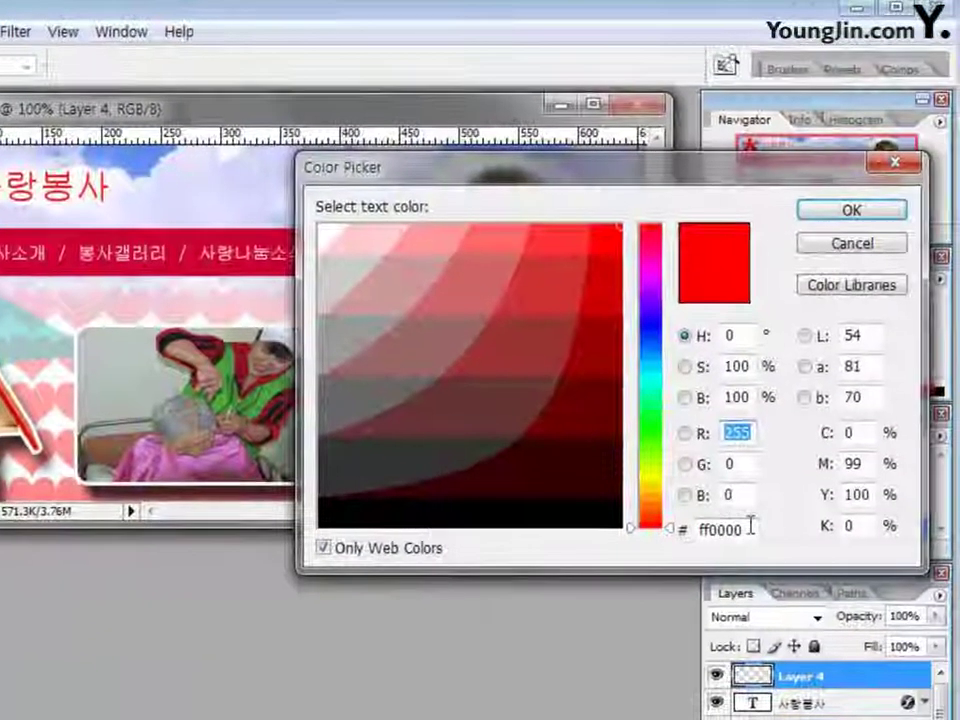
click(800, 533)
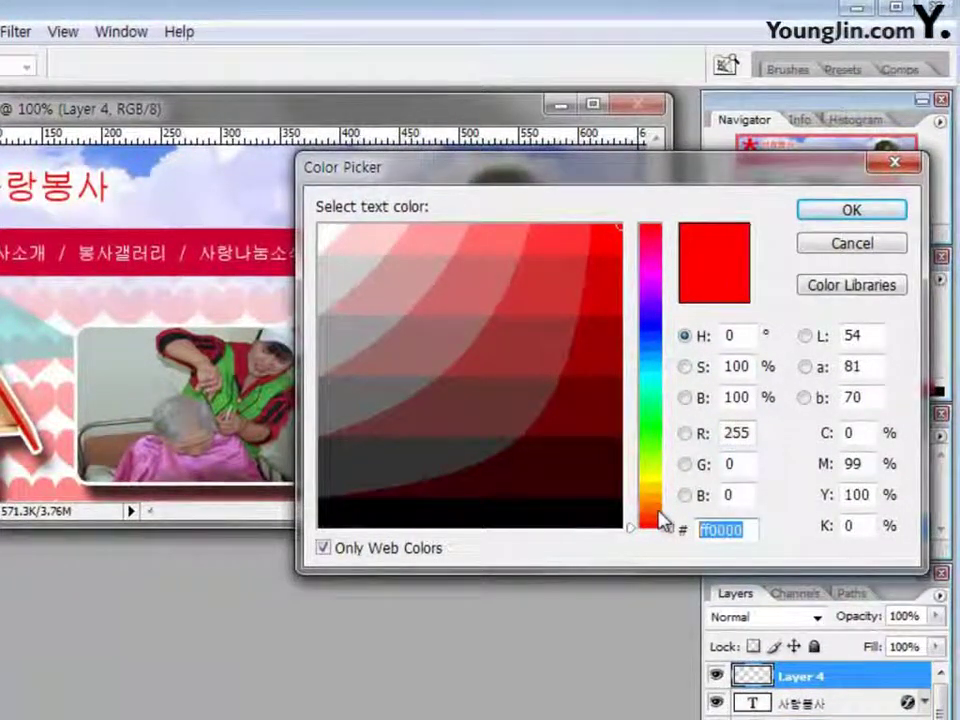
text(666699)
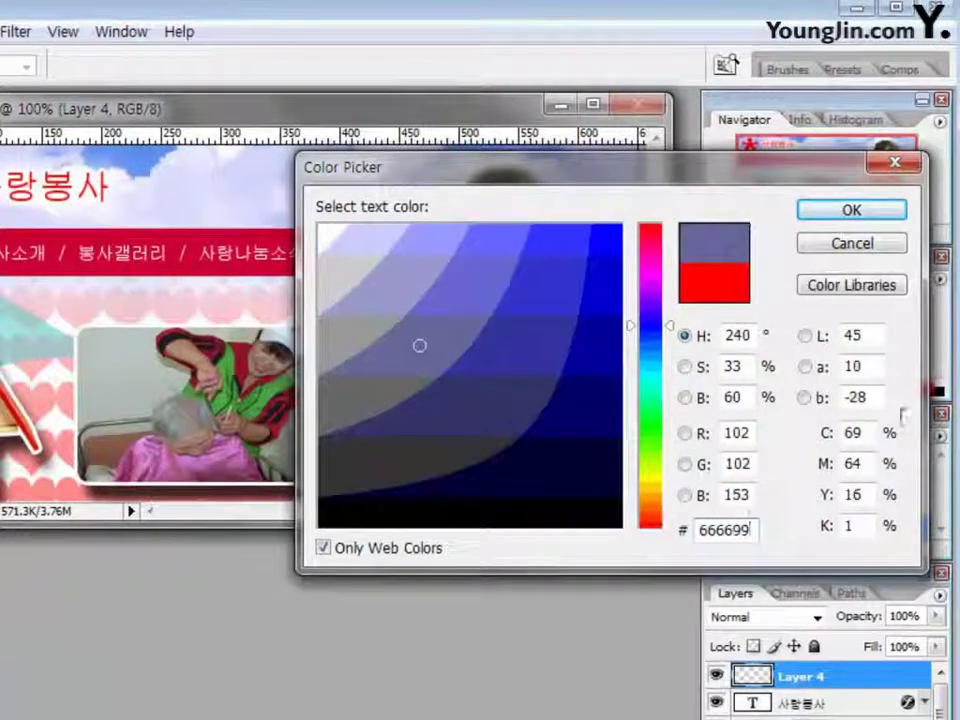
click(853, 212)
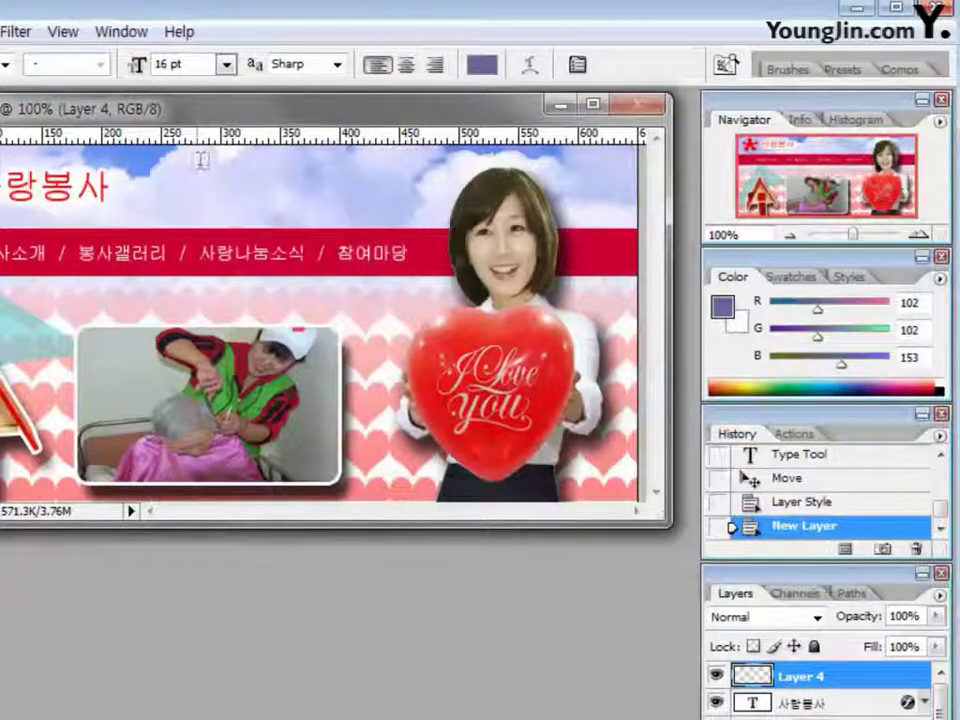
Add the slogan text "이웃에게 사랑을 나누어 주는 단체" in the sky just after the 사랑봉사 title.
click(128, 188)
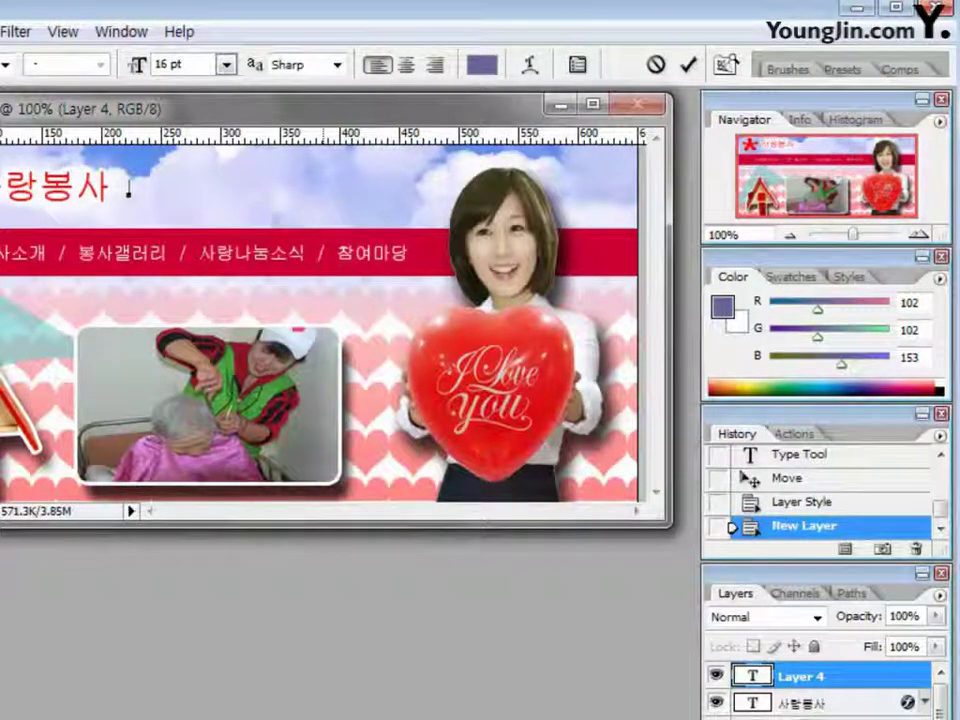
text(이올)
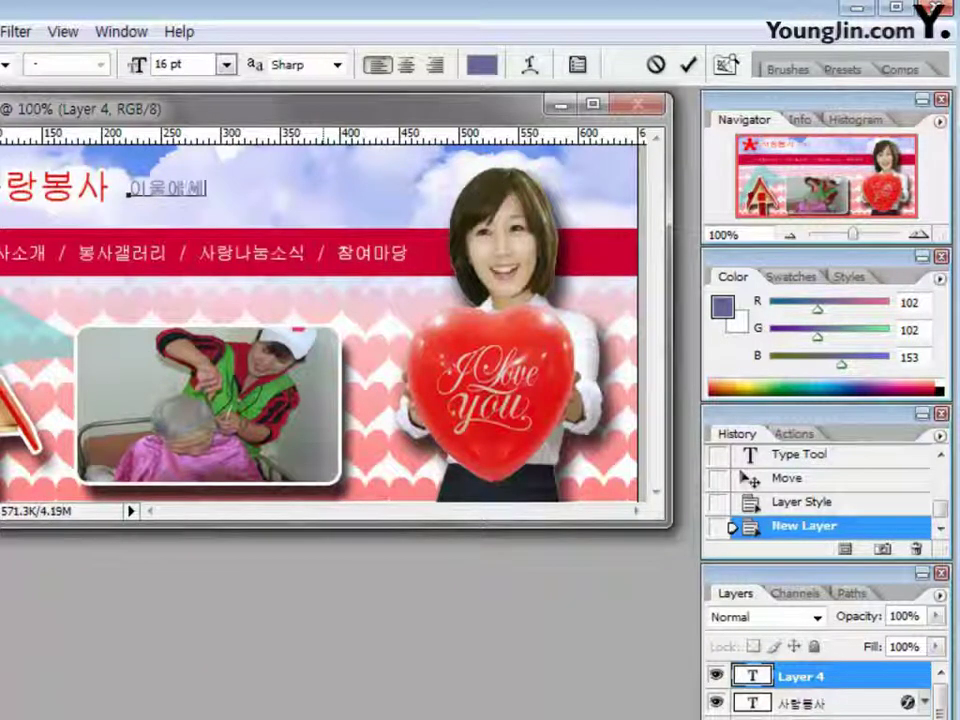
key(BackSpace)
key(BackSpace)
key(BackSpace)
text(ㅅ에게 사라)
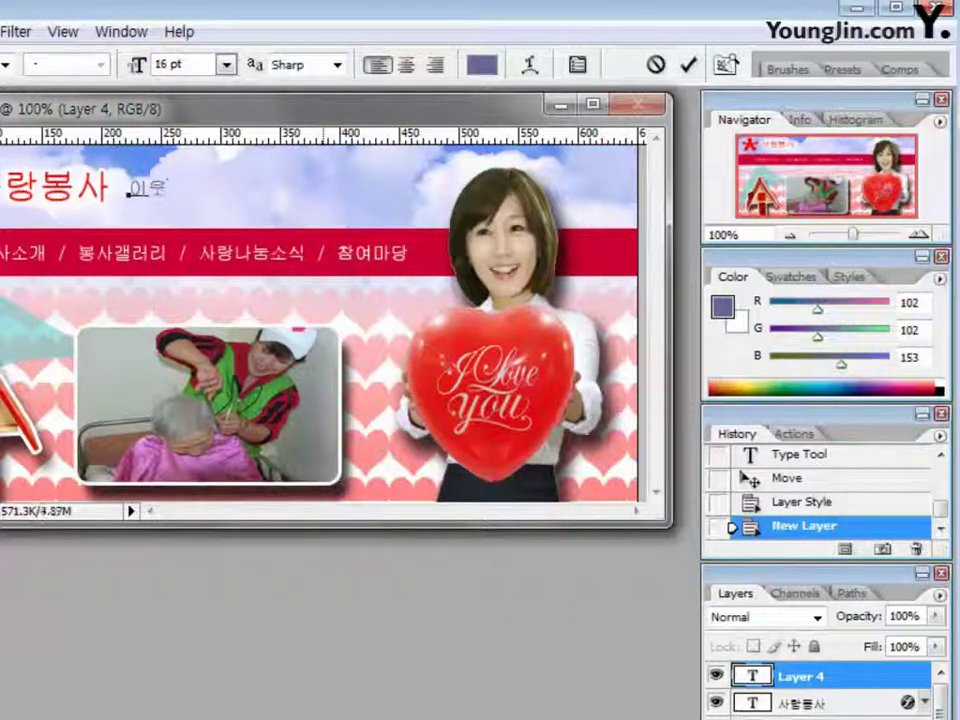
text(ㅇ을 )
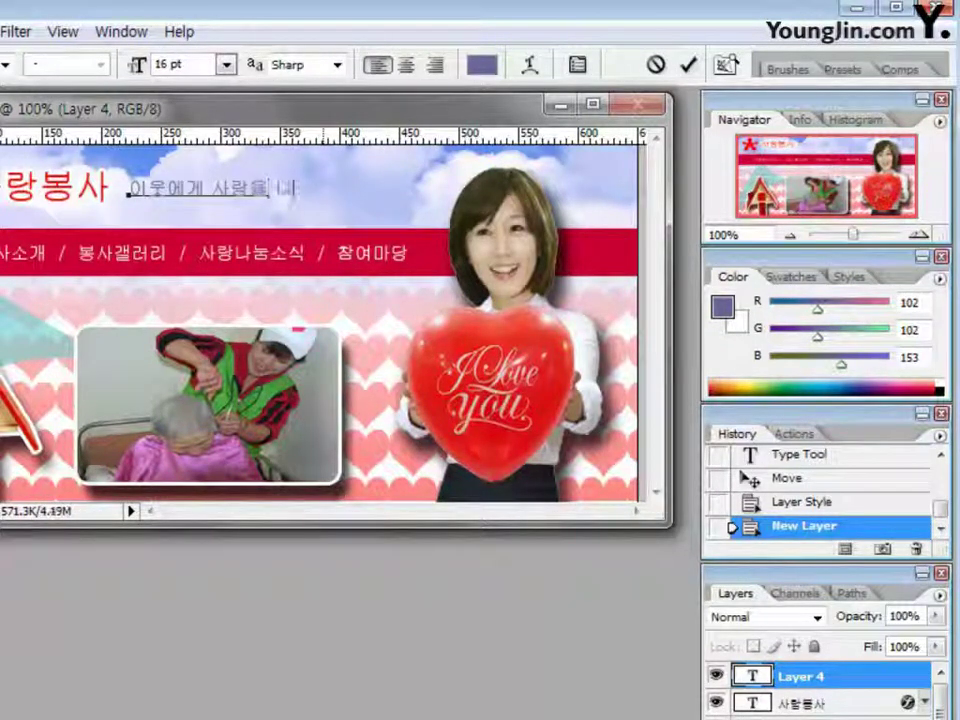
text(나누에)
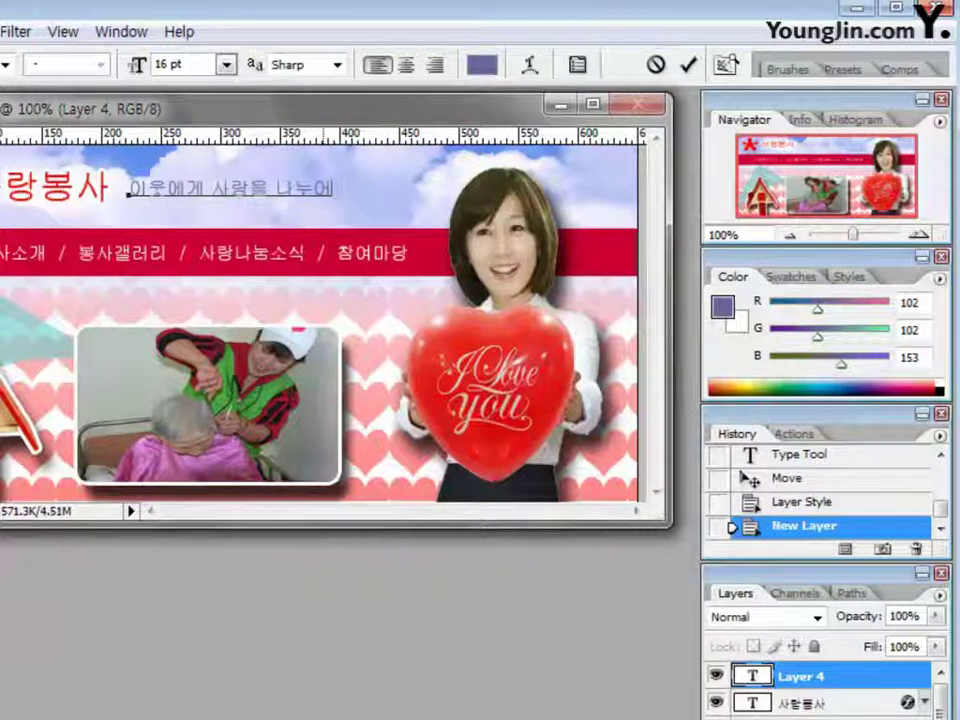
text( 주는다ㄴ체)
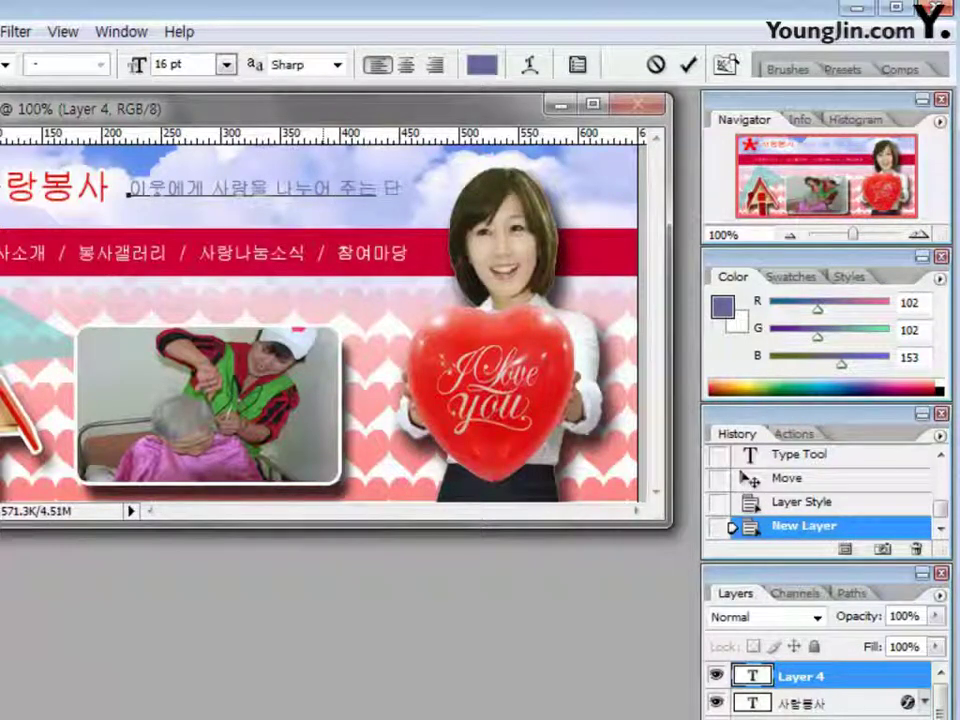
click(690, 64)
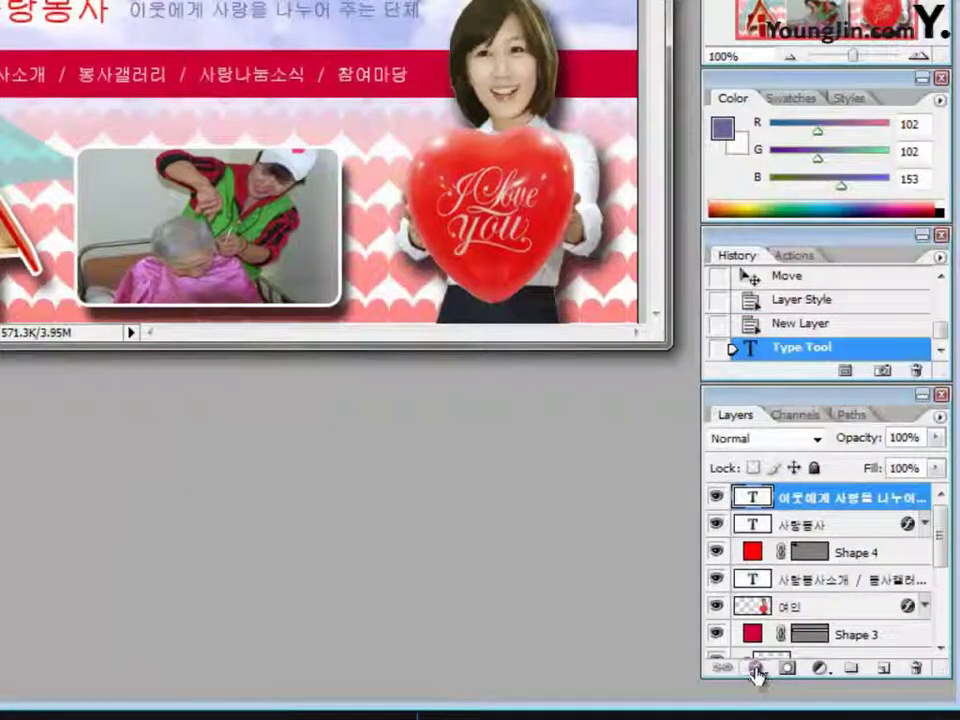
Give the slogan text layer a 3 px outside stroke in white (#ffffff).
click(755, 668)
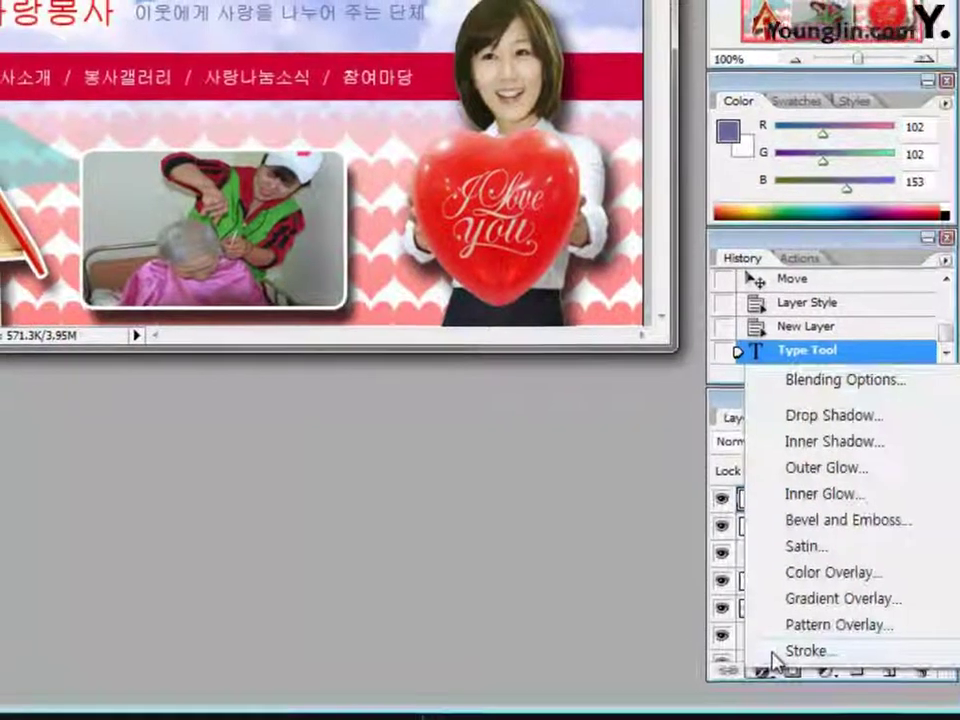
click(790, 650)
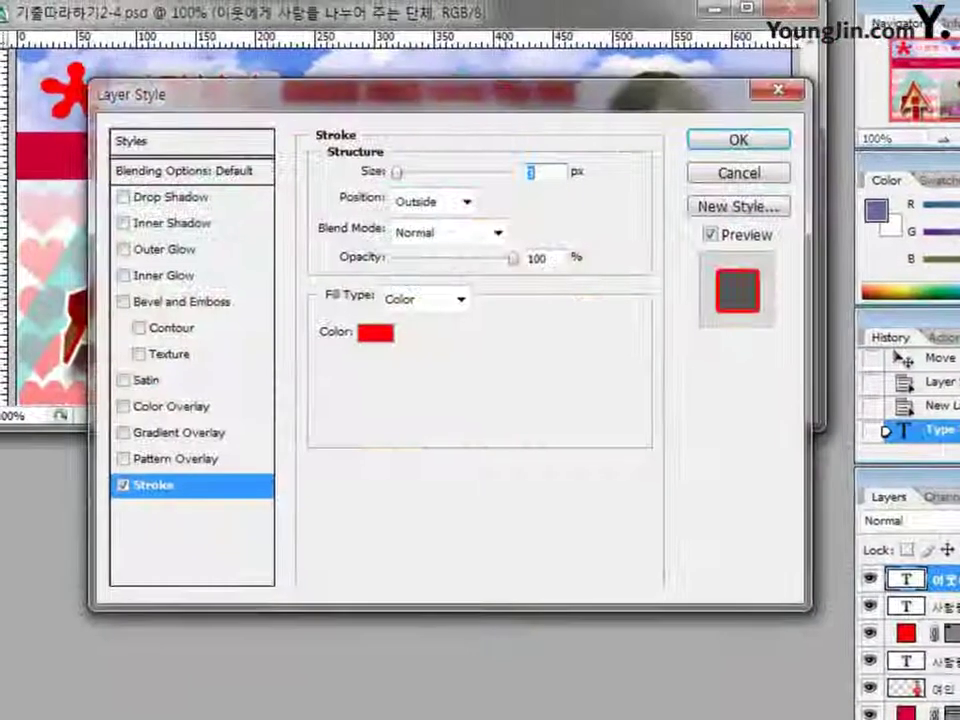
text(3)
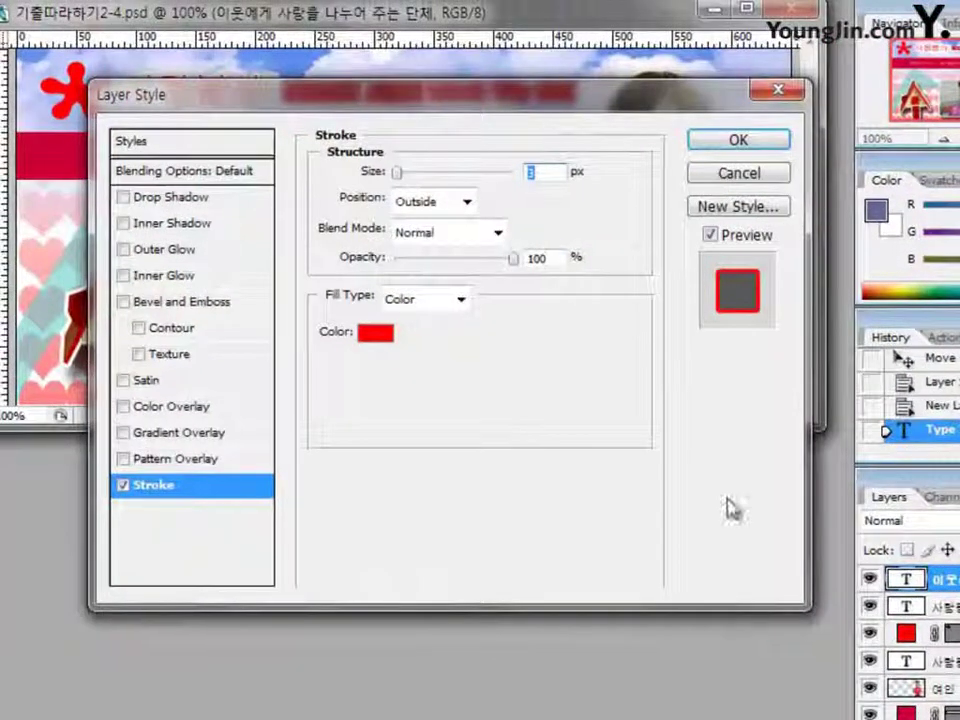
click(376, 336)
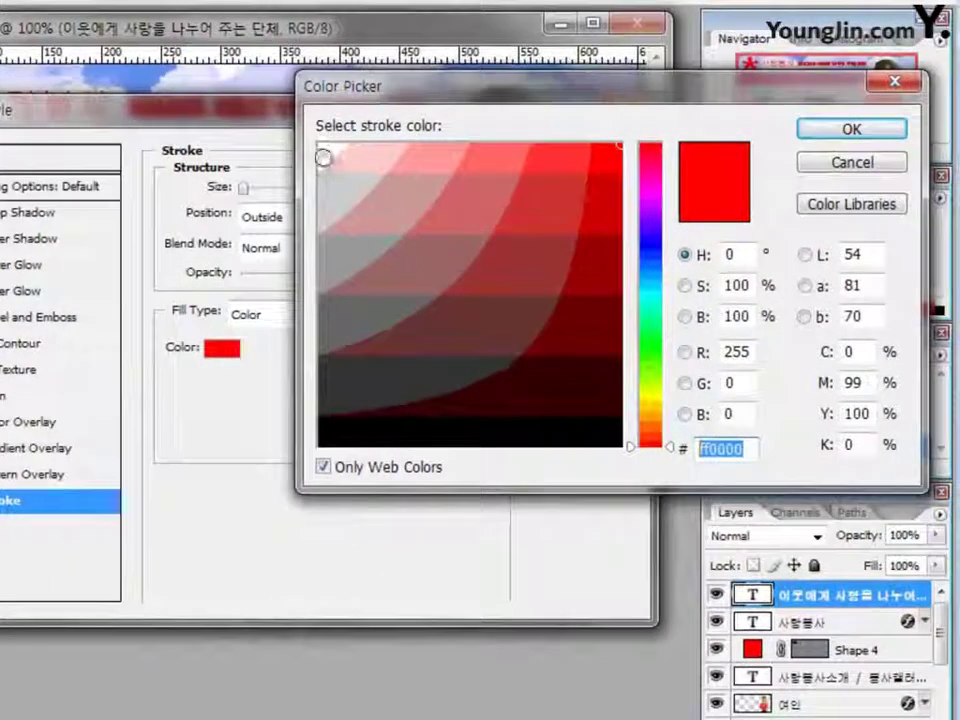
click(323, 157)
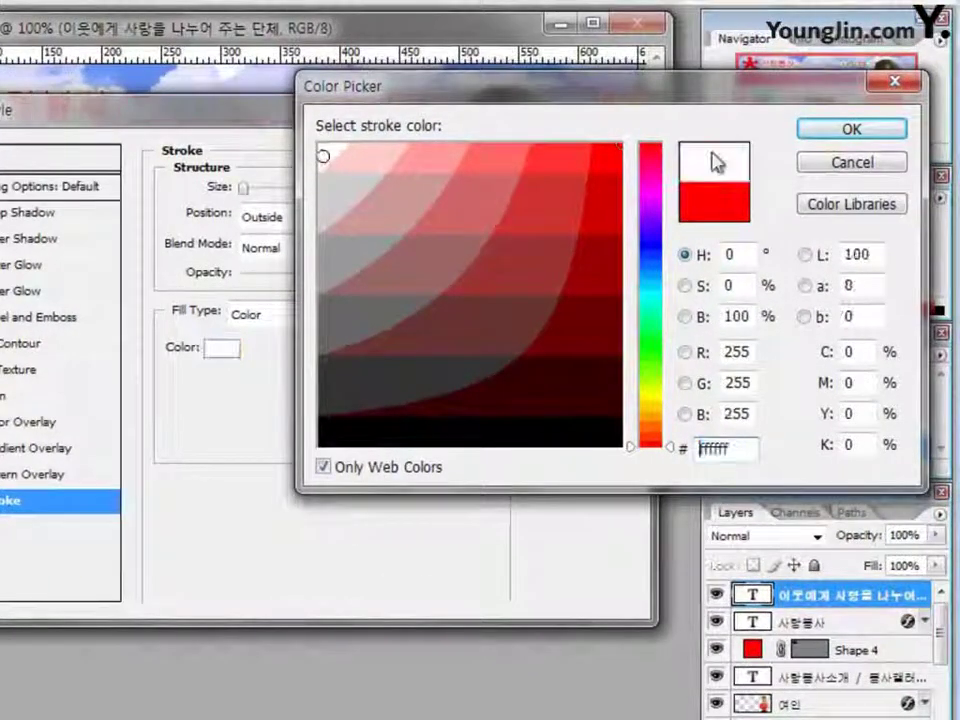
click(849, 129)
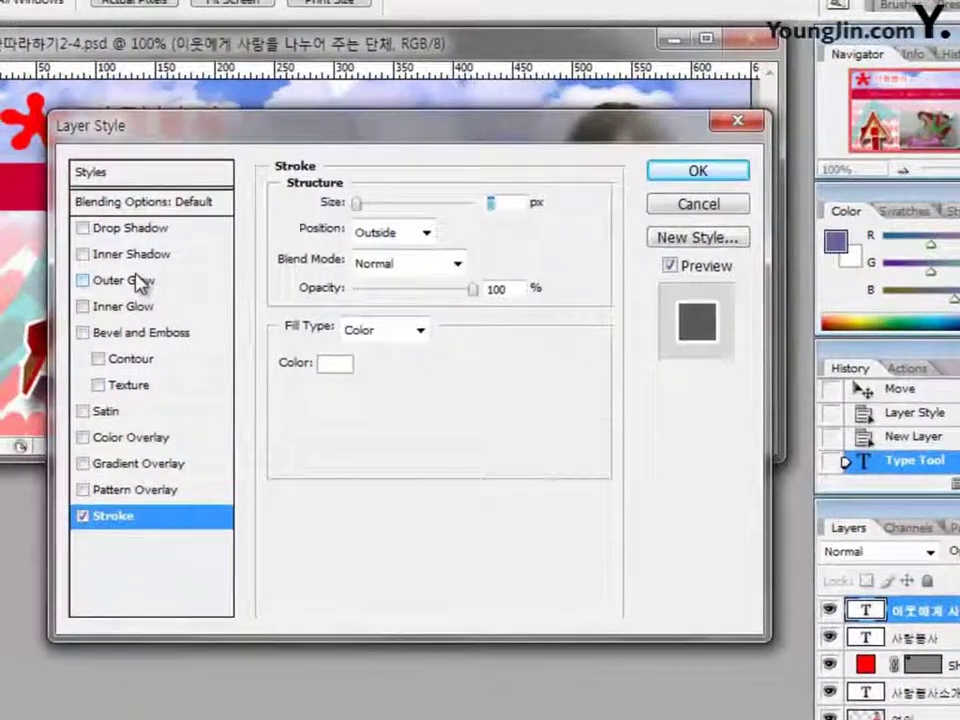
Add an outer glow with 10% spread and 18 px size to the slogan text, and apply the layer style.
click(30, 266)
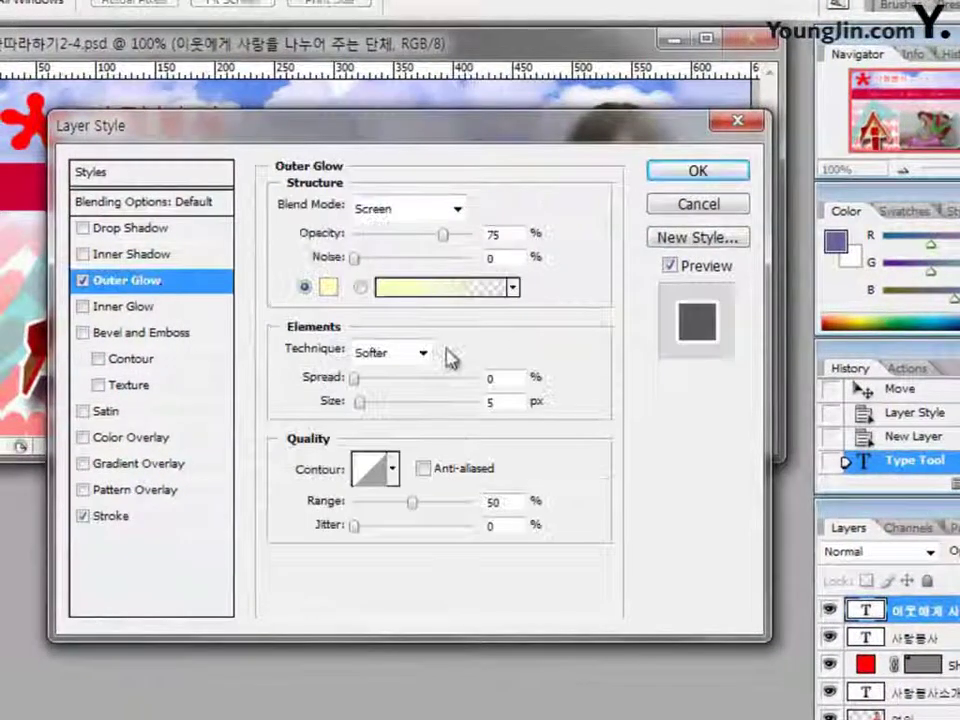
double_click(490, 377)
text(10)
key(Tab)
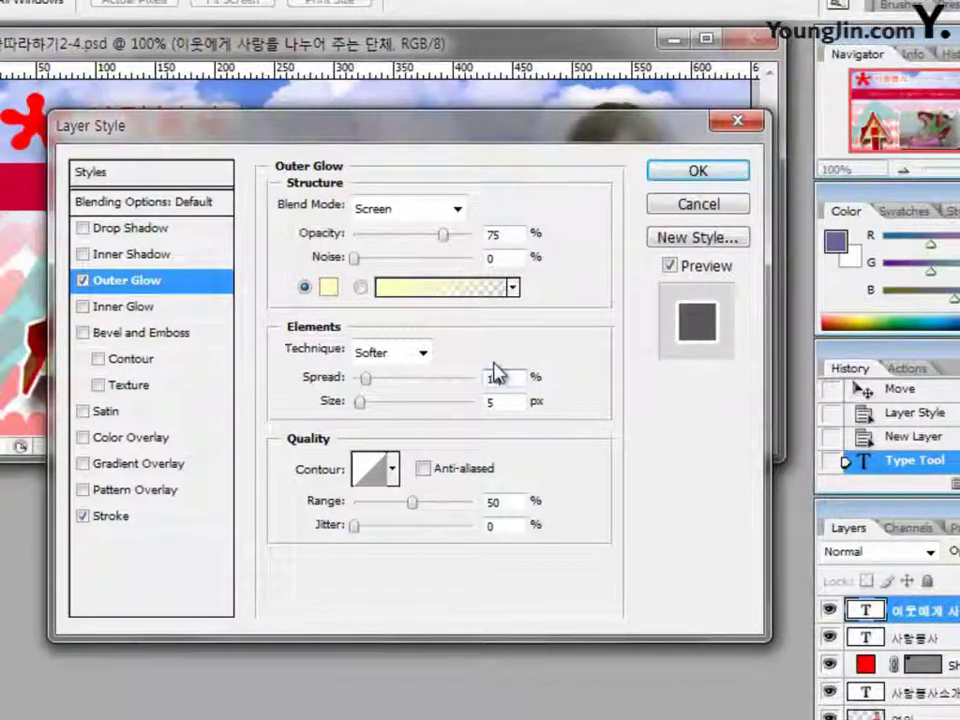
text(189)
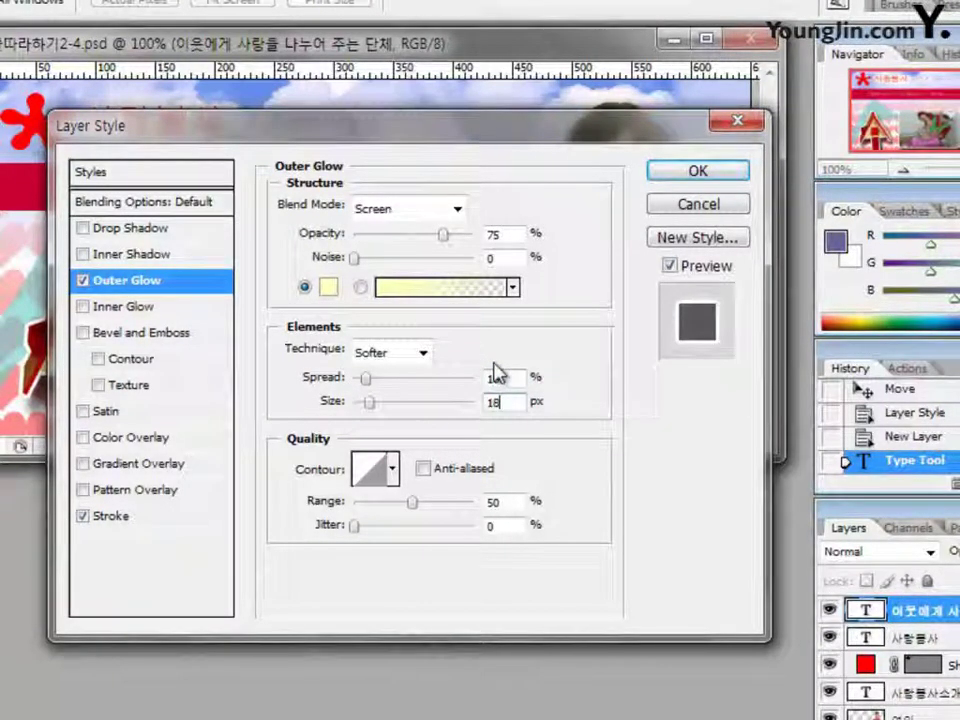
click(697, 171)
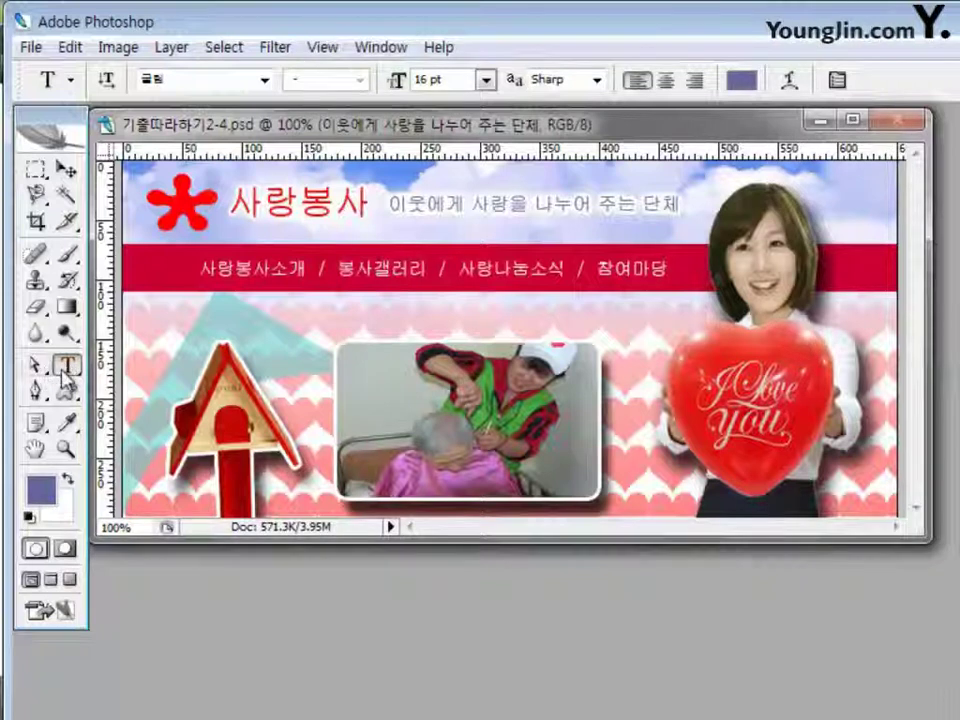
Warp the slogan text with the horizontal Flag style at +50% bend, and switch to the Move tool.
click(789, 80)
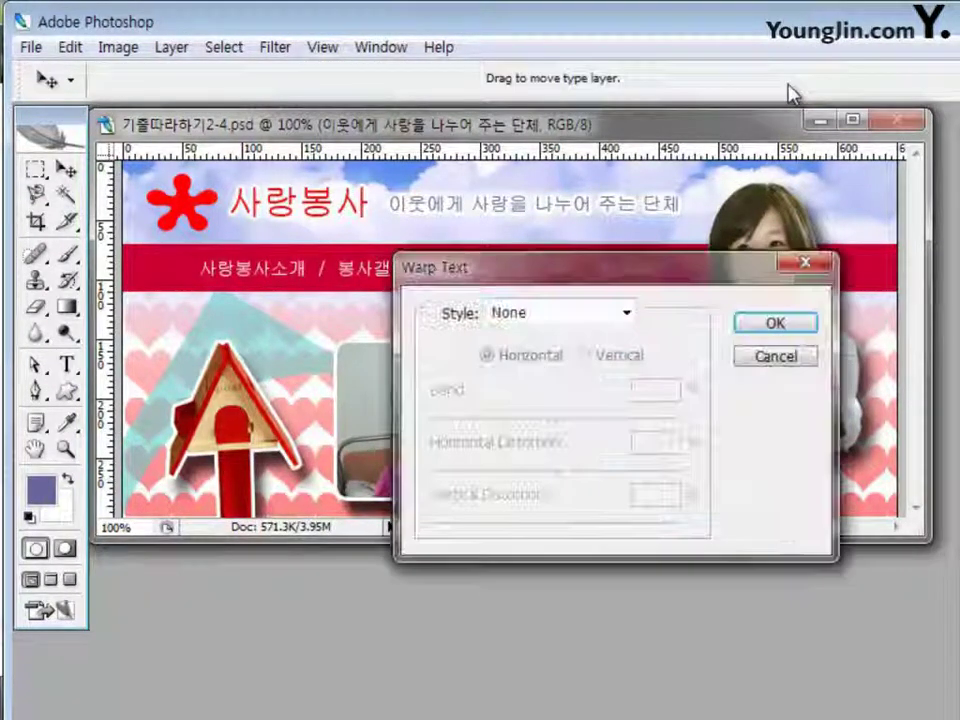
click(627, 314)
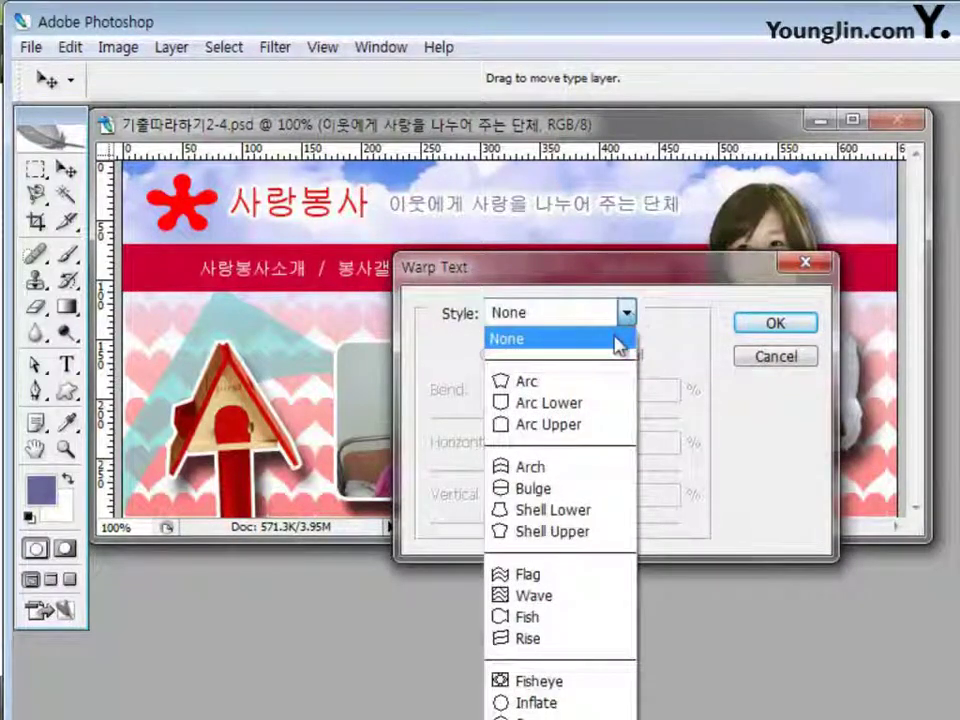
click(574, 576)
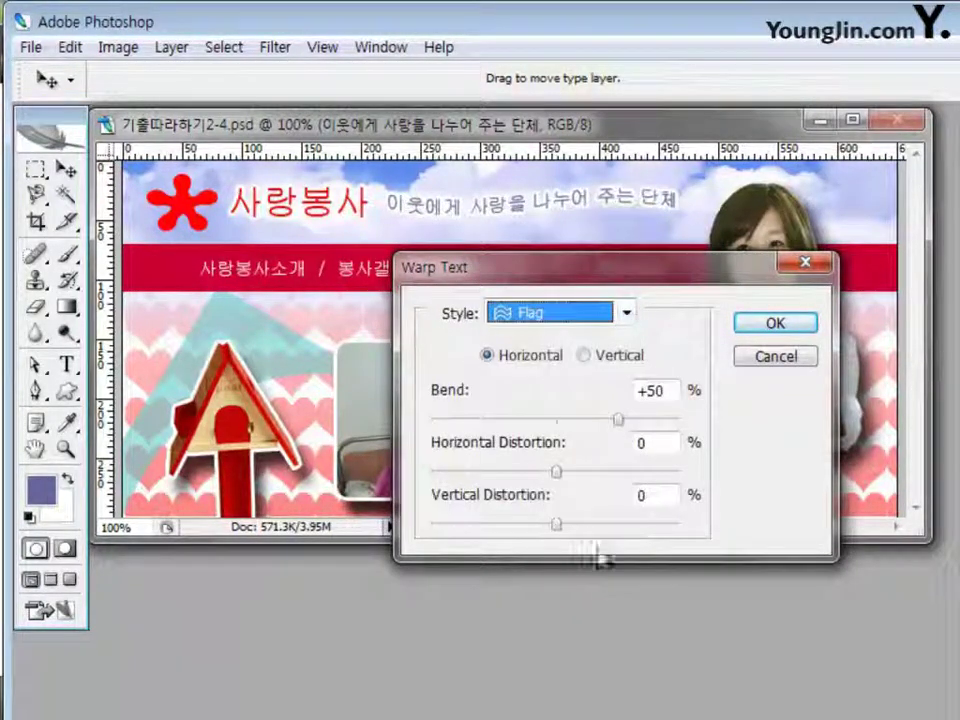
click(670, 390)
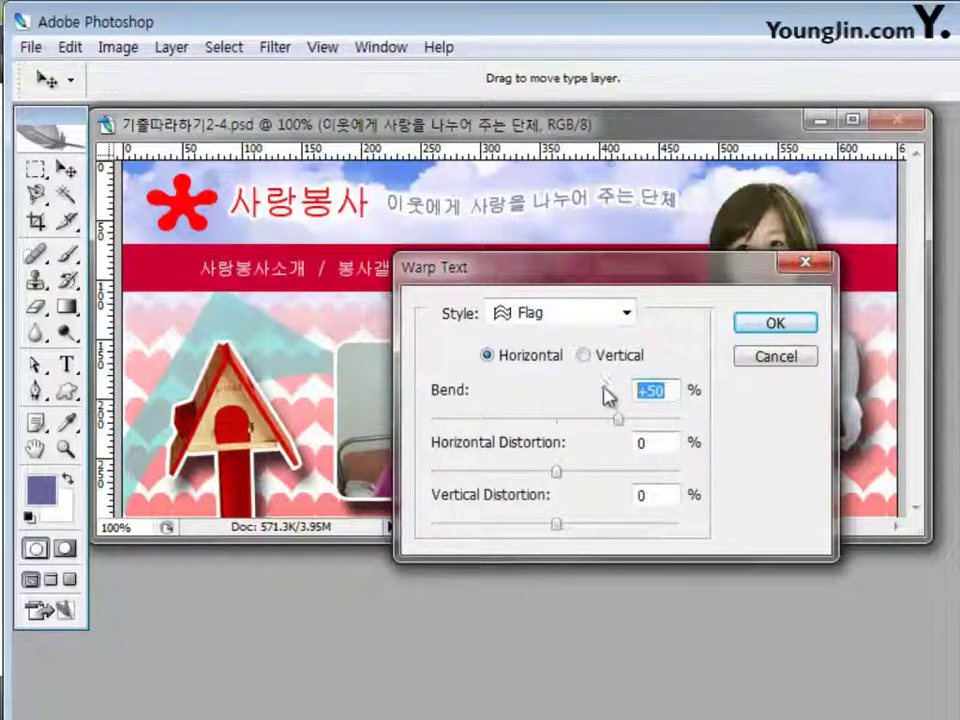
click(788, 328)
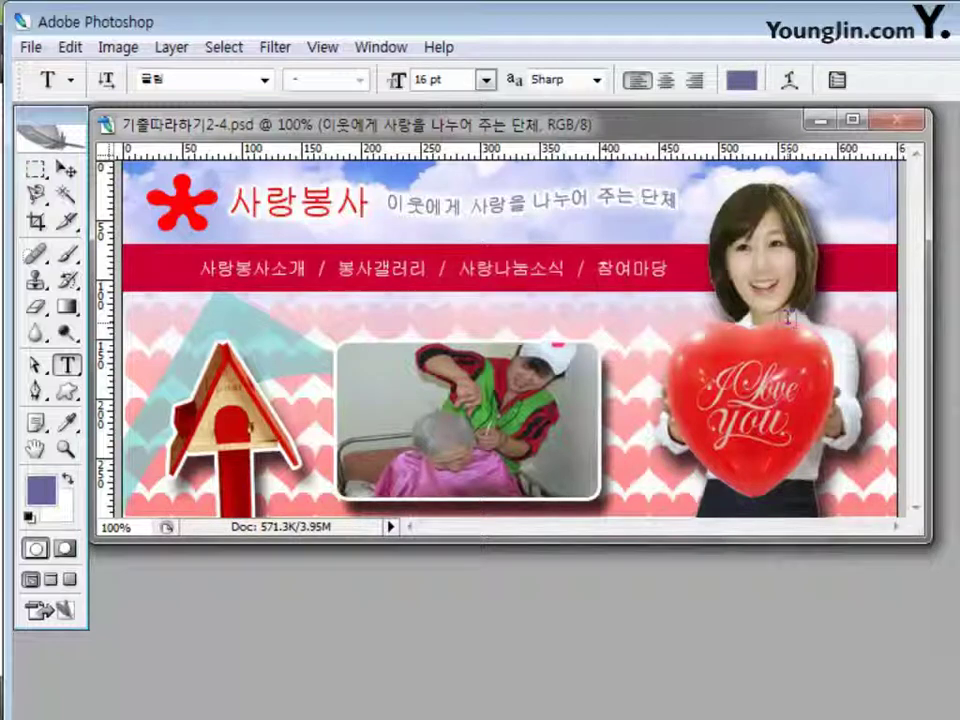
key(v)
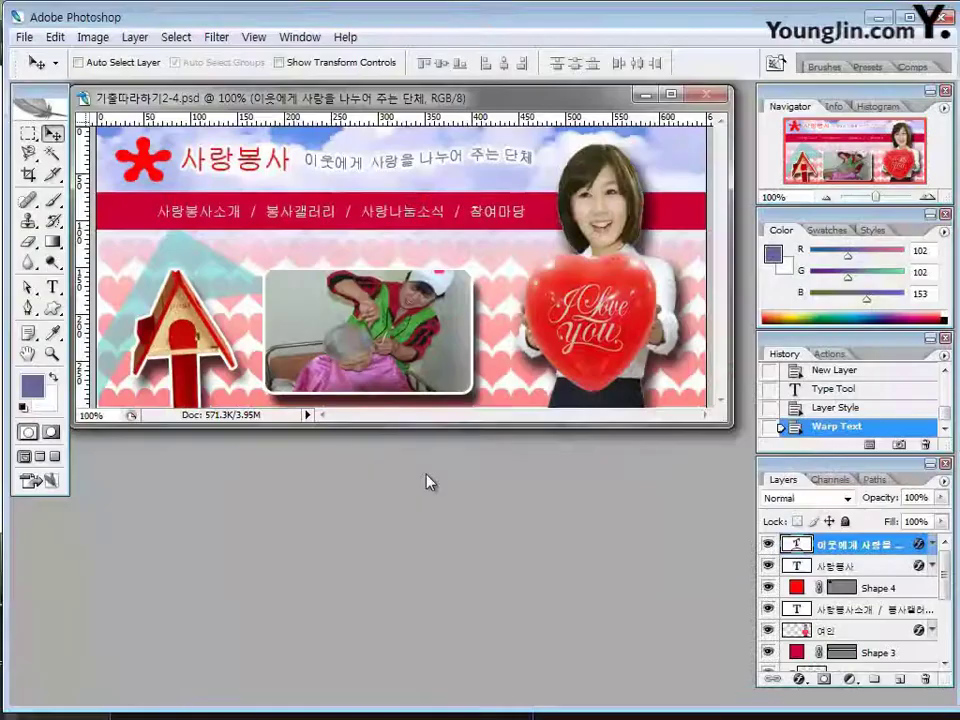